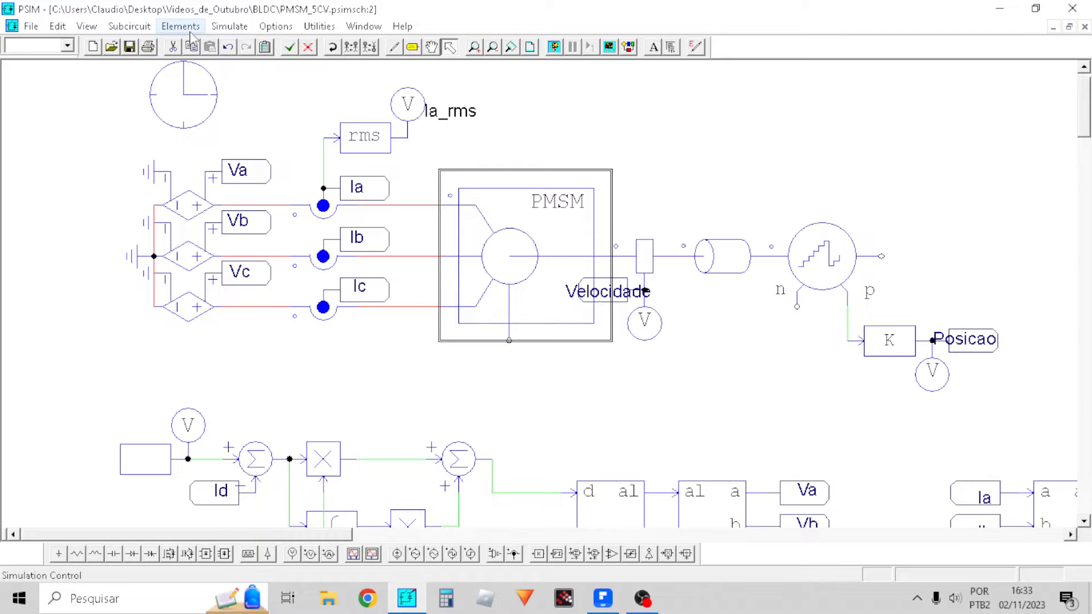
# Place a Brushless DC Machine from the motor drive elements above the PMSM circuit, and delete it again
pyautogui.click(171, 26)
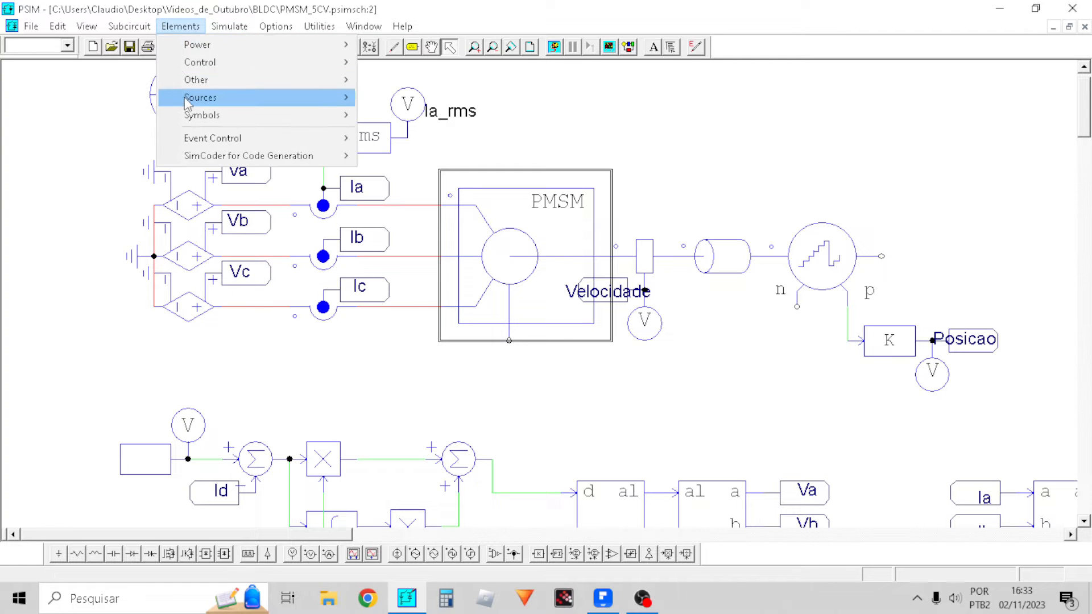
pyautogui.moveTo(228, 46)
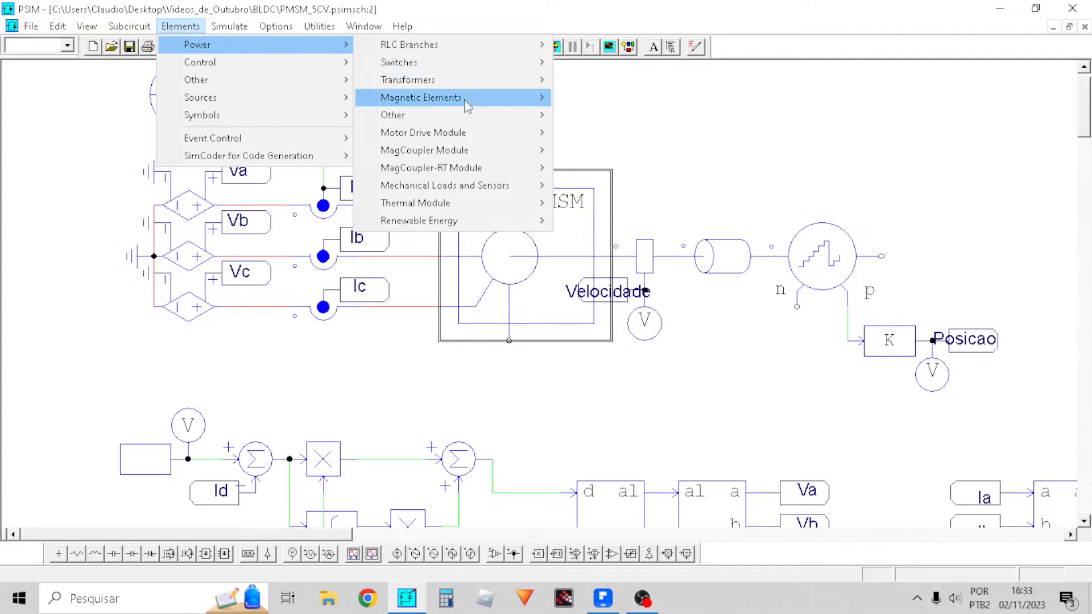
pyautogui.moveTo(455, 132)
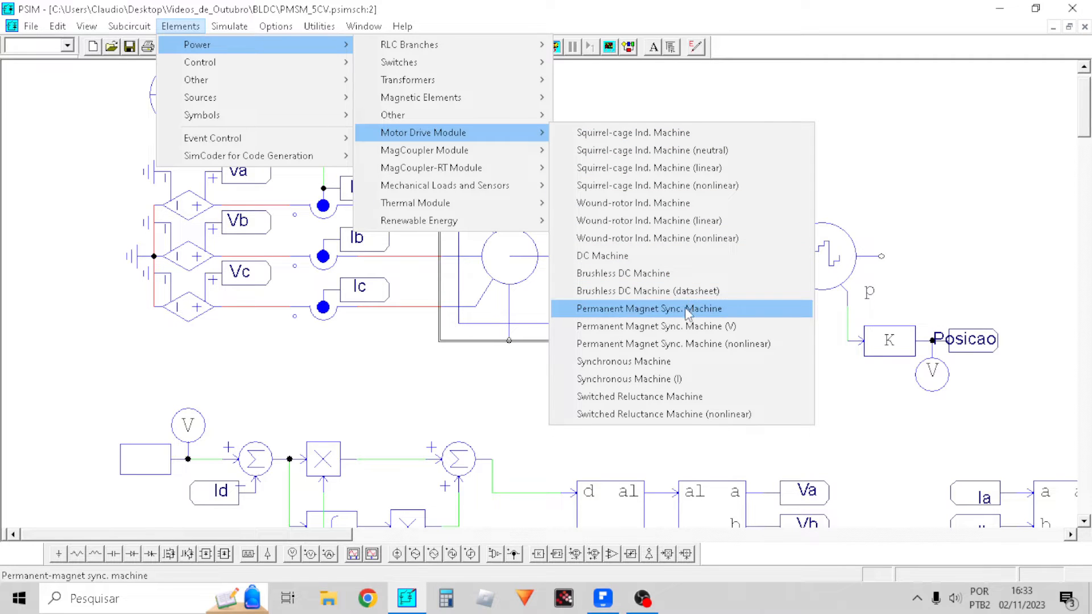
pyautogui.click(654, 274)
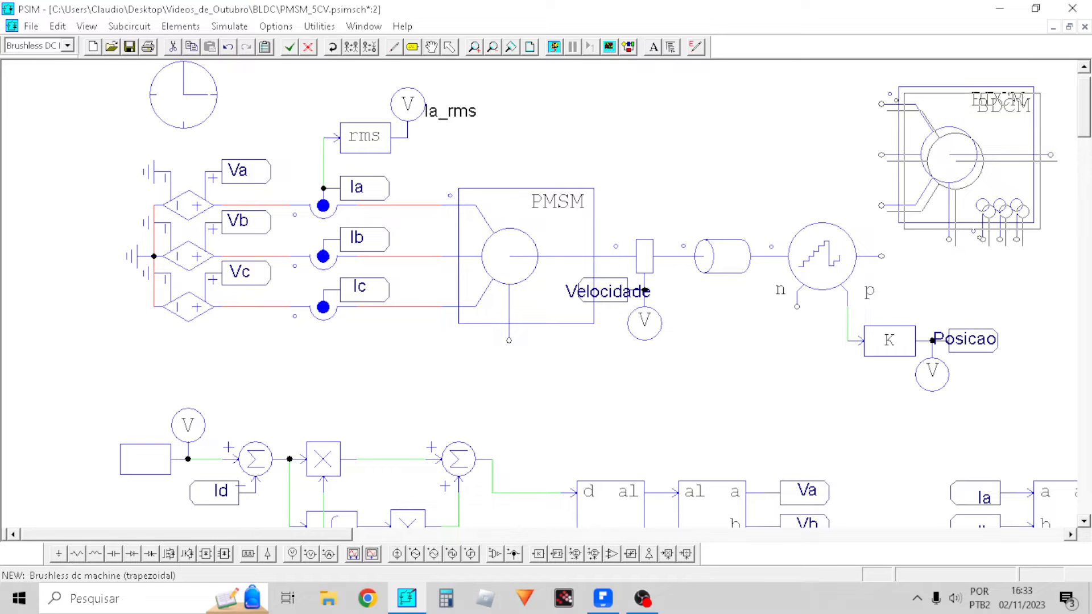
pyautogui.click(917, 188)
pyautogui.moveTo(916, 188)
pyautogui.mouseDown()
pyautogui.moveTo(793, 163)
pyautogui.moveTo(681, 164)
pyautogui.moveTo(678, 176)
pyautogui.moveTo(690, 151)
pyautogui.mouseUp()
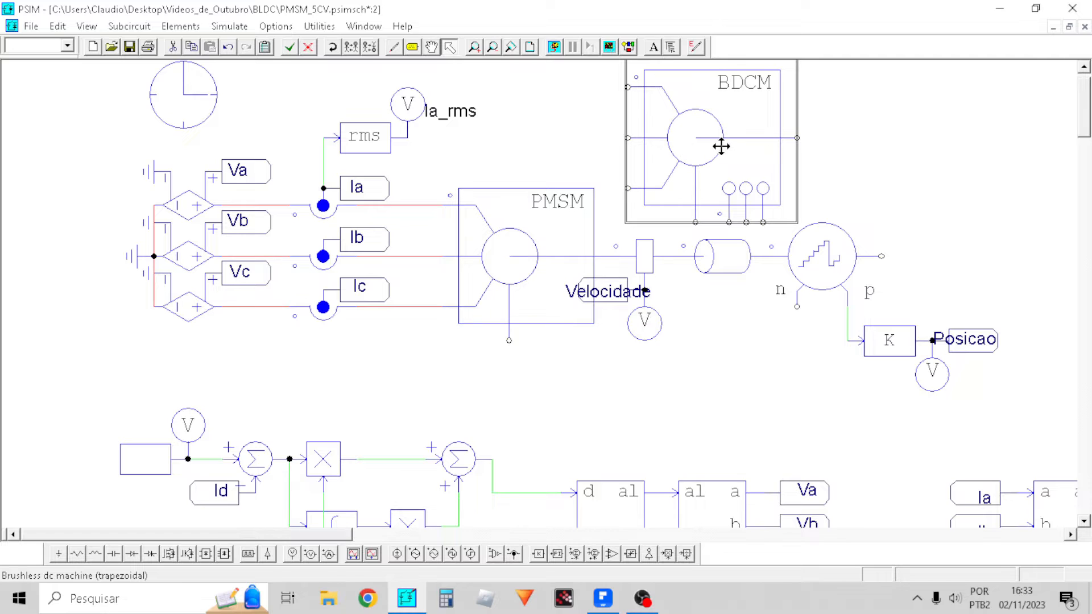
pyautogui.scroll(1, 721, 147)
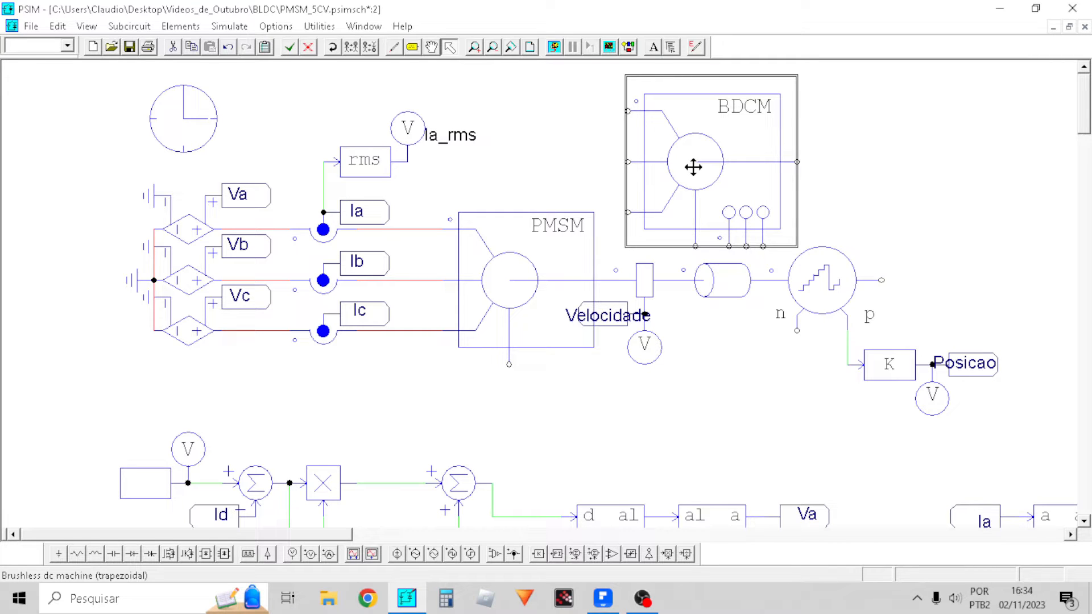
pyautogui.press('Delete')
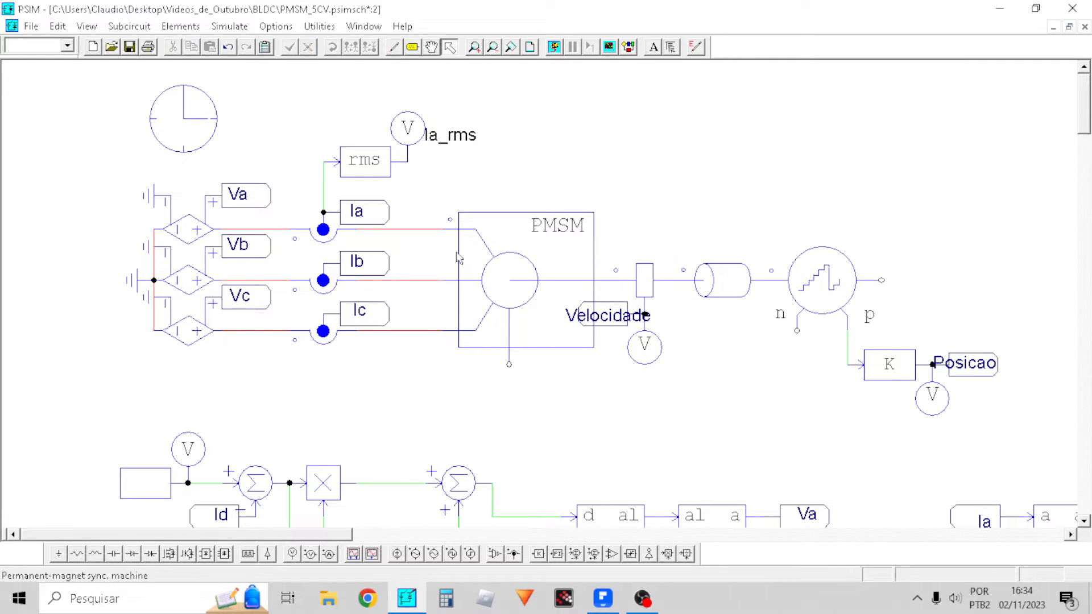
# Highlight the block of three controlled voltage sources Va, Vb and Vc that feeds the PMSM
pyautogui.moveTo(312, 418); pyautogui.dragTo(81, 147)
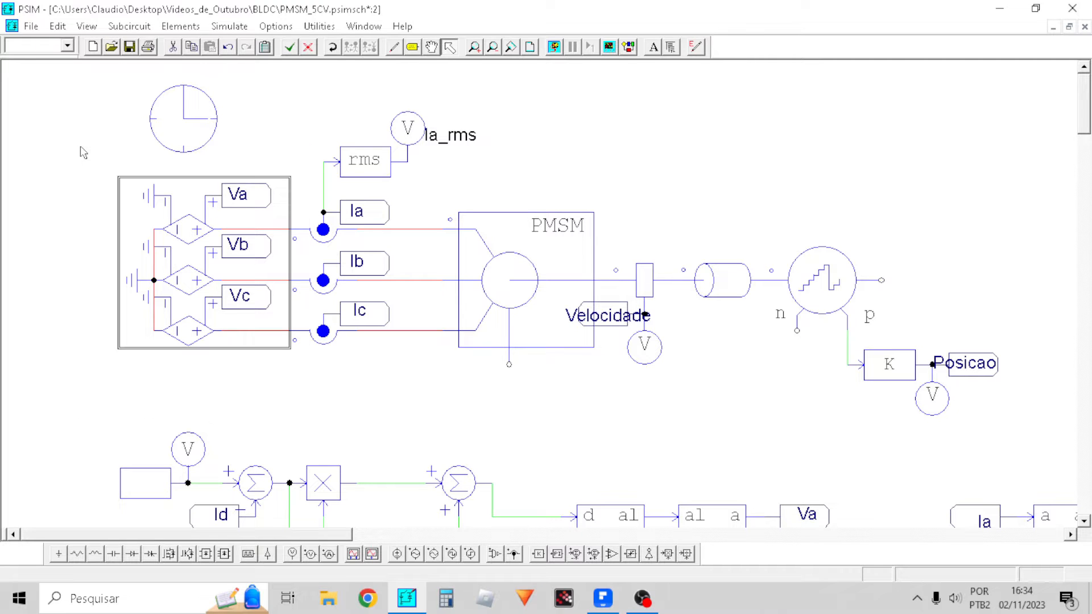
pyautogui.click(307, 117)
pyautogui.moveTo(315, 411); pyautogui.dragTo(86, 148)
pyautogui.click(337, 95)
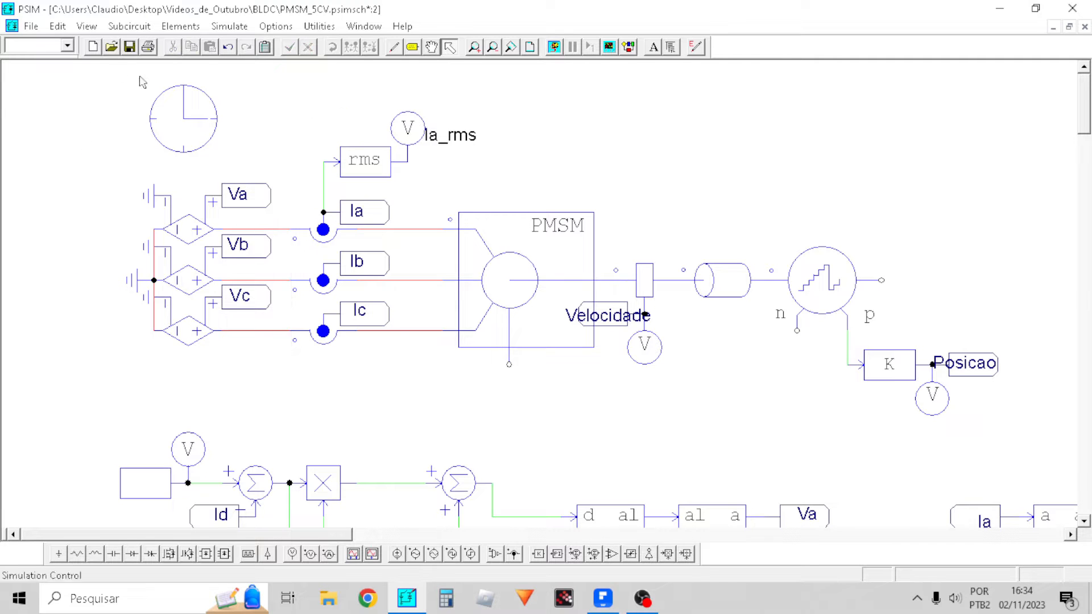
# Save and simulate the schematic, and plot the Referencia and Velocidade curves
pyautogui.click(130, 48)
pyautogui.click(553, 48)
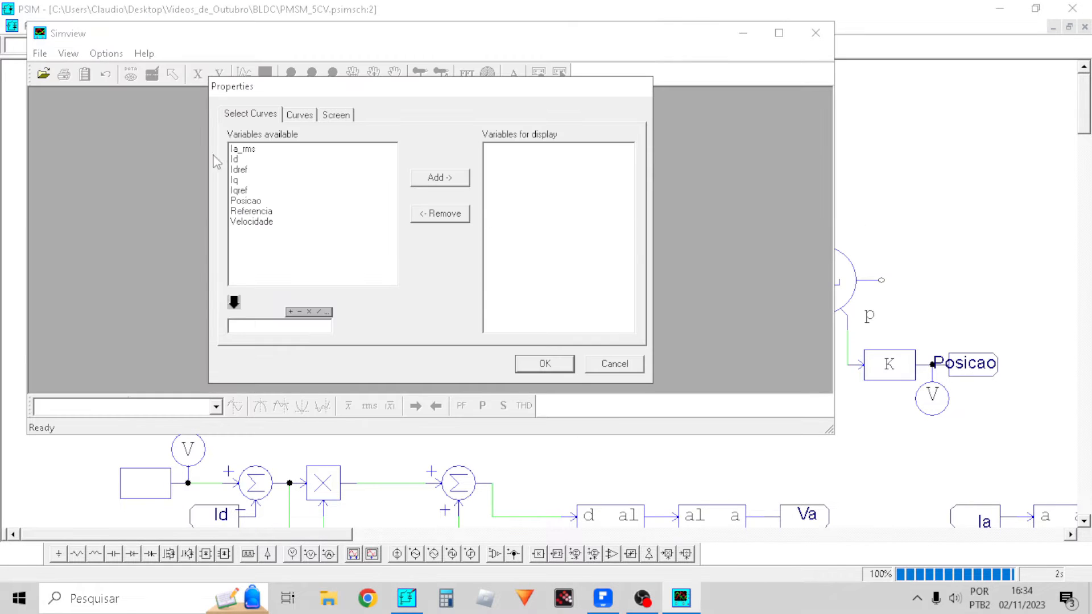
pyautogui.click(251, 211)
pyautogui.keyDown('shift'); pyautogui.click(252, 222); pyautogui.keyUp('shift')
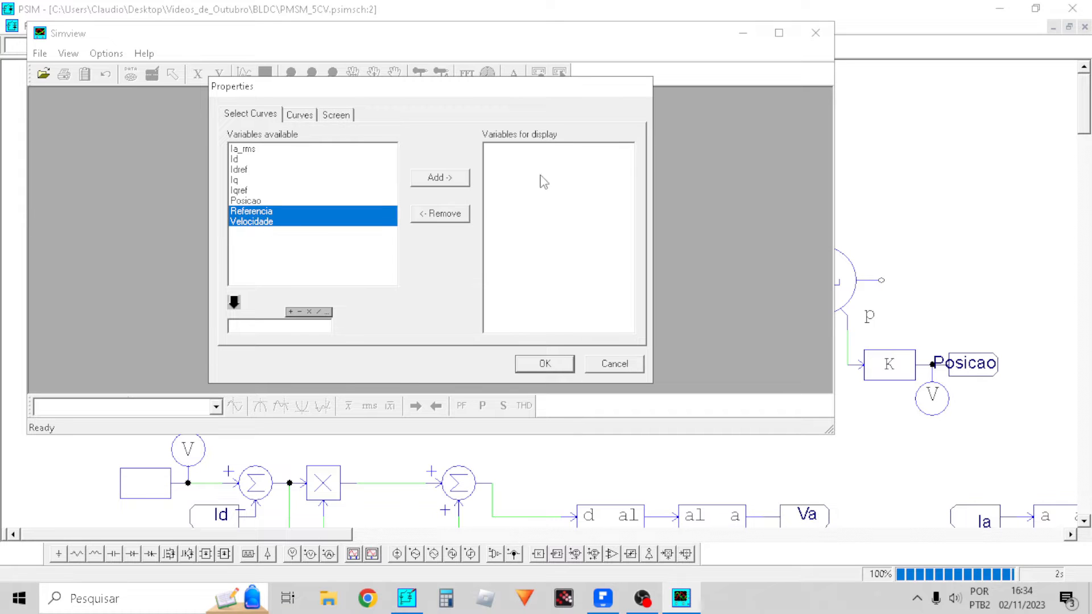
pyautogui.click(440, 177)
pyautogui.click(546, 365)
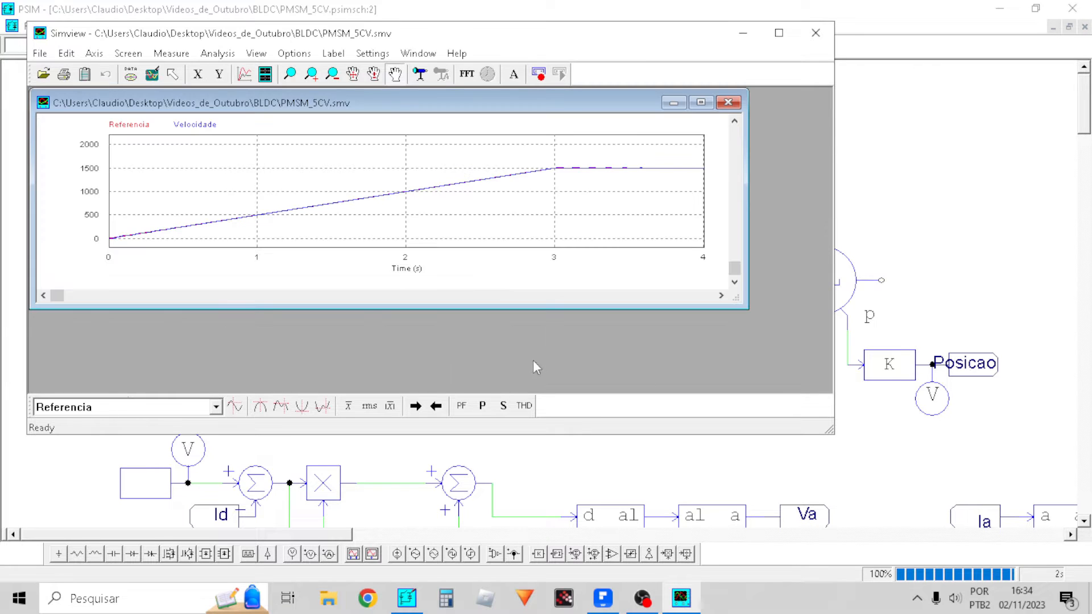
# Inspect the maximized speed plot between about 2.7 and 3.8 s, and close the plot window
pyautogui.click(723, 101)
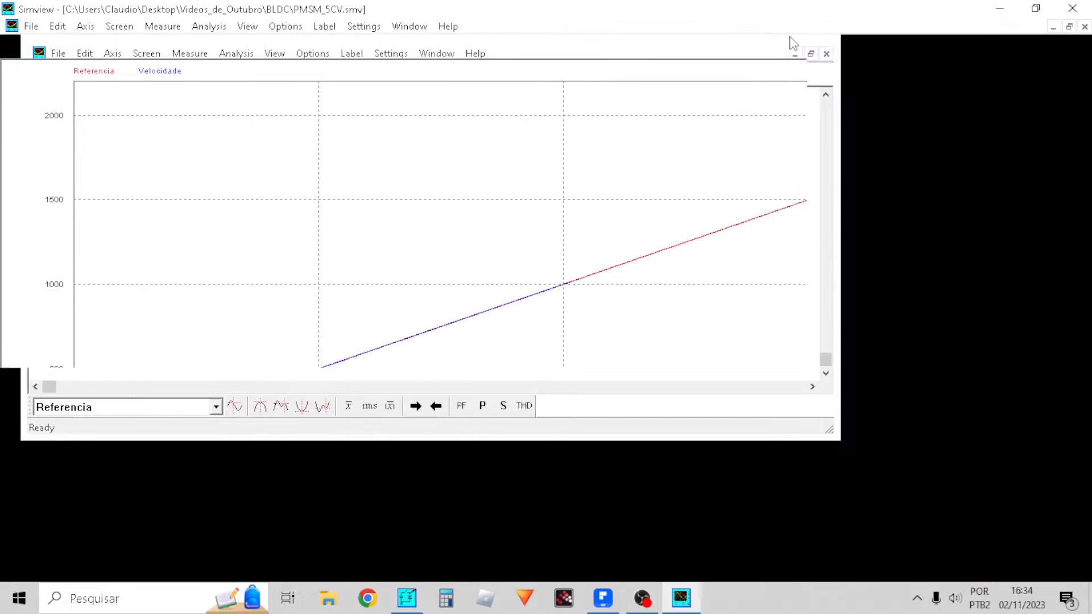
pyautogui.click(779, 33)
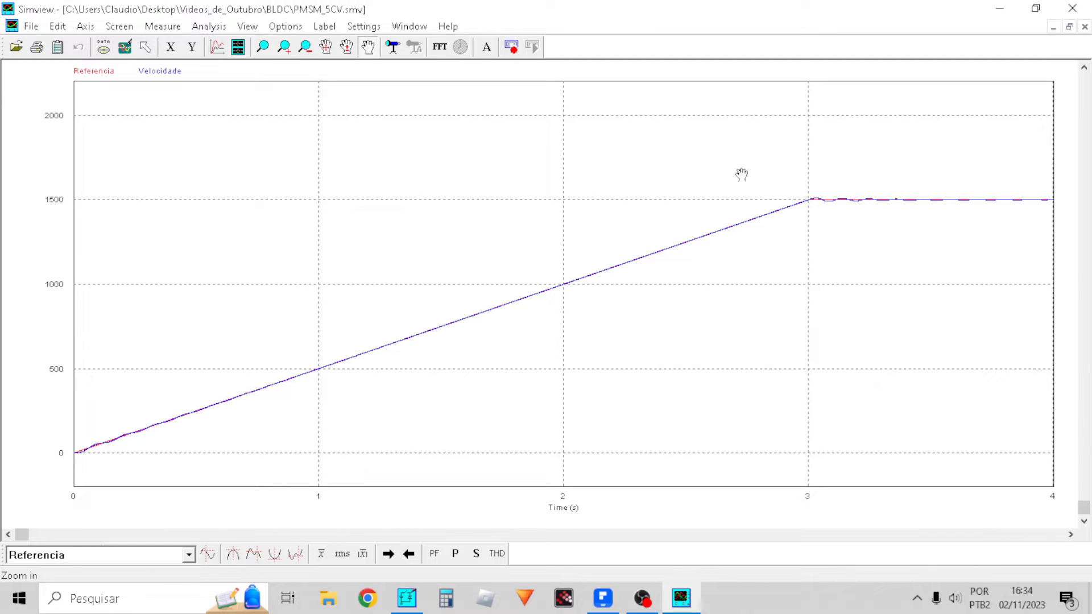
pyautogui.click(264, 47)
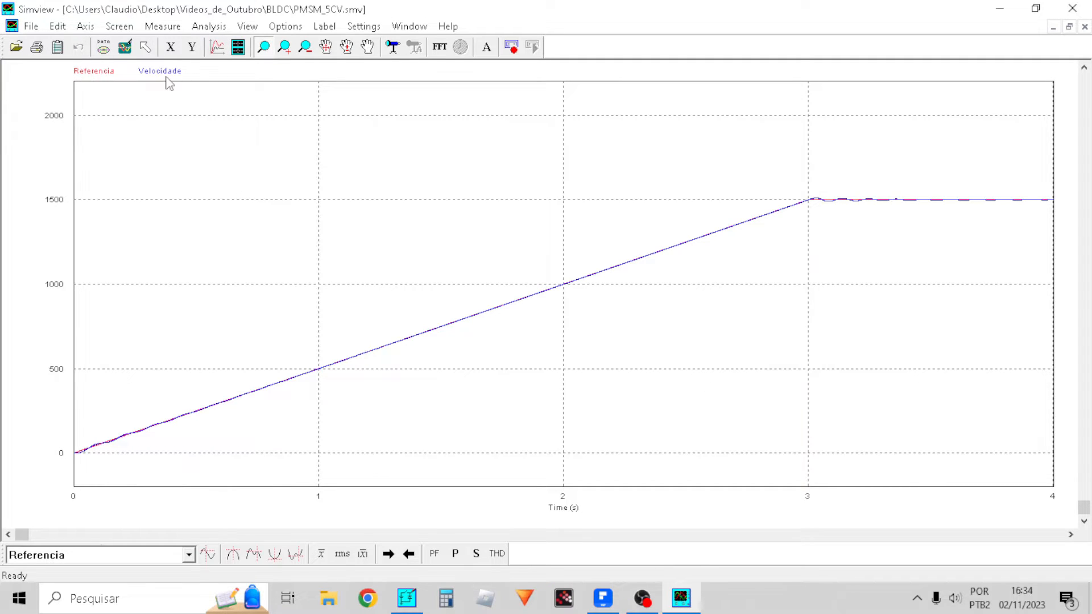
pyautogui.moveTo(1003, 228); pyautogui.dragTo(740, 178)
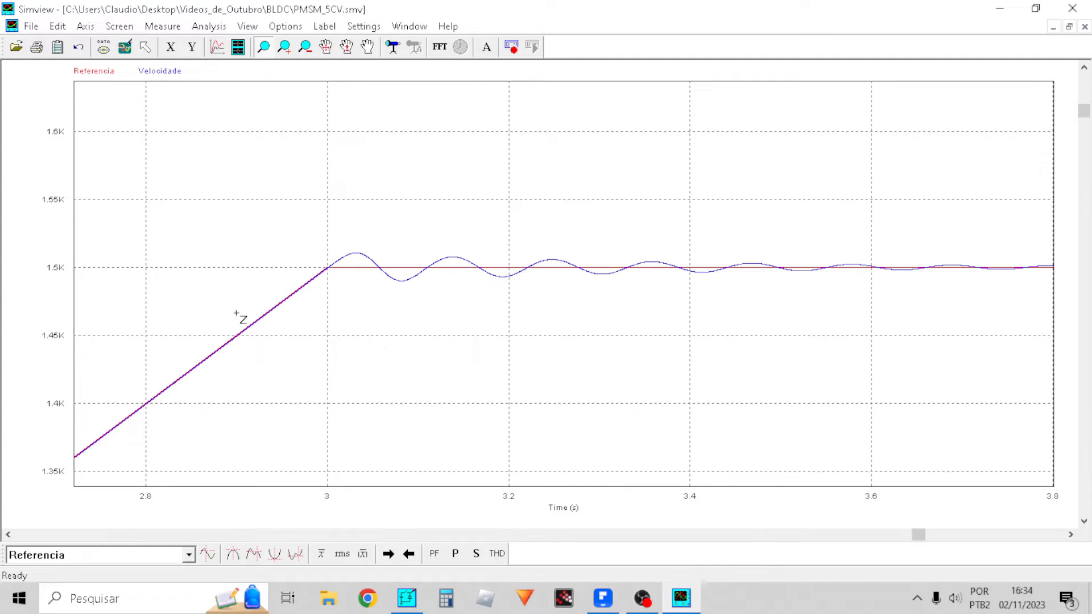
pyautogui.click(124, 50)
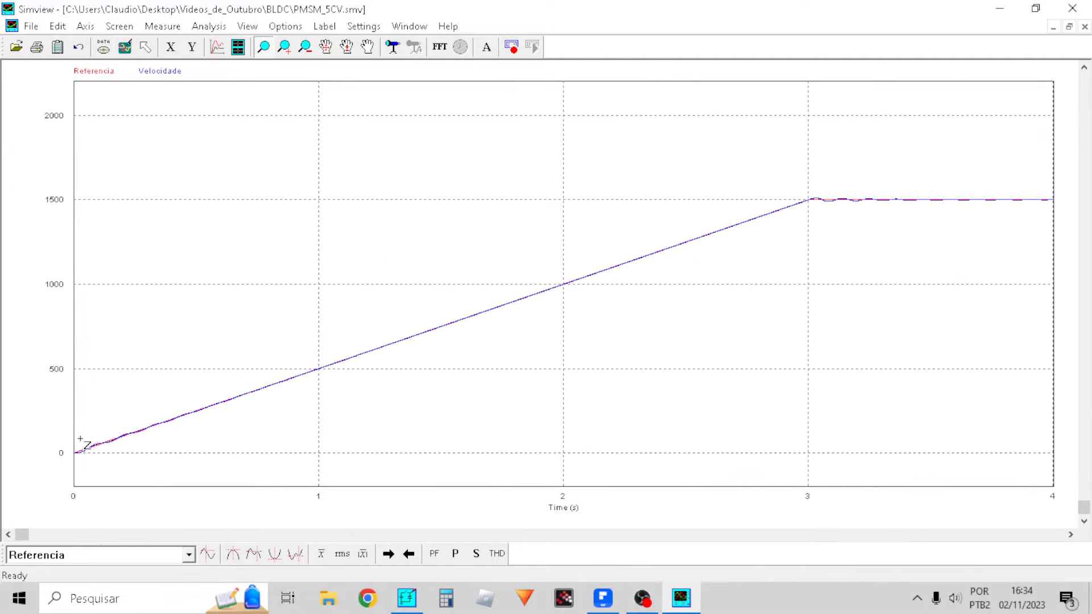
pyautogui.click(1072, 8)
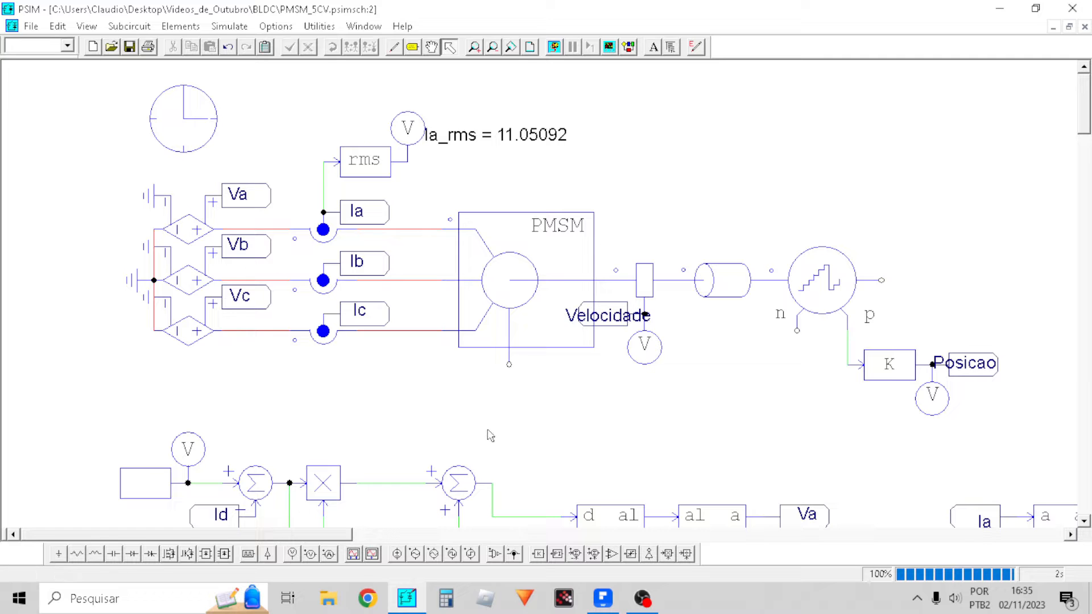
# Examine the d-q current control loops and their transformation into the Va, Vb and Vc references
pyautogui.scroll(-3, 487, 434)
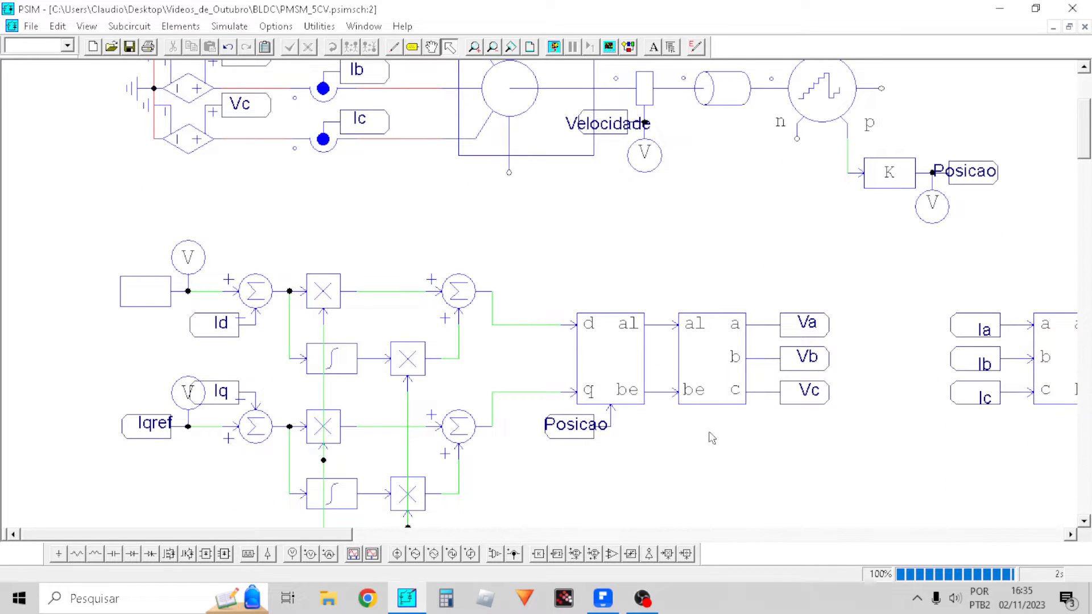
pyautogui.scroll(-1, 711, 438)
pyautogui.scroll(-2, 889, 436)
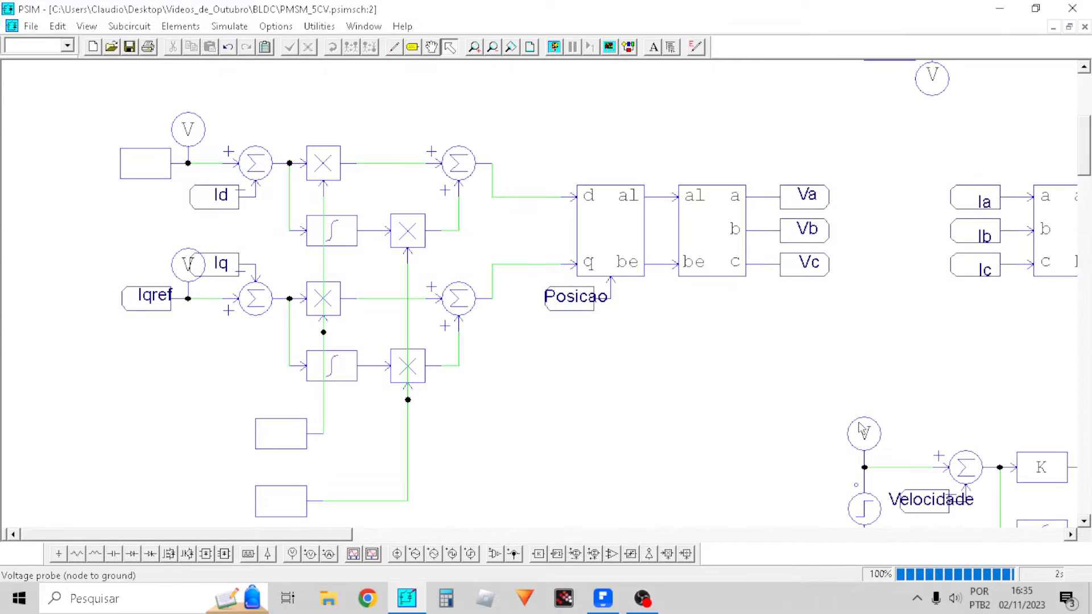
pyautogui.click(298, 427)
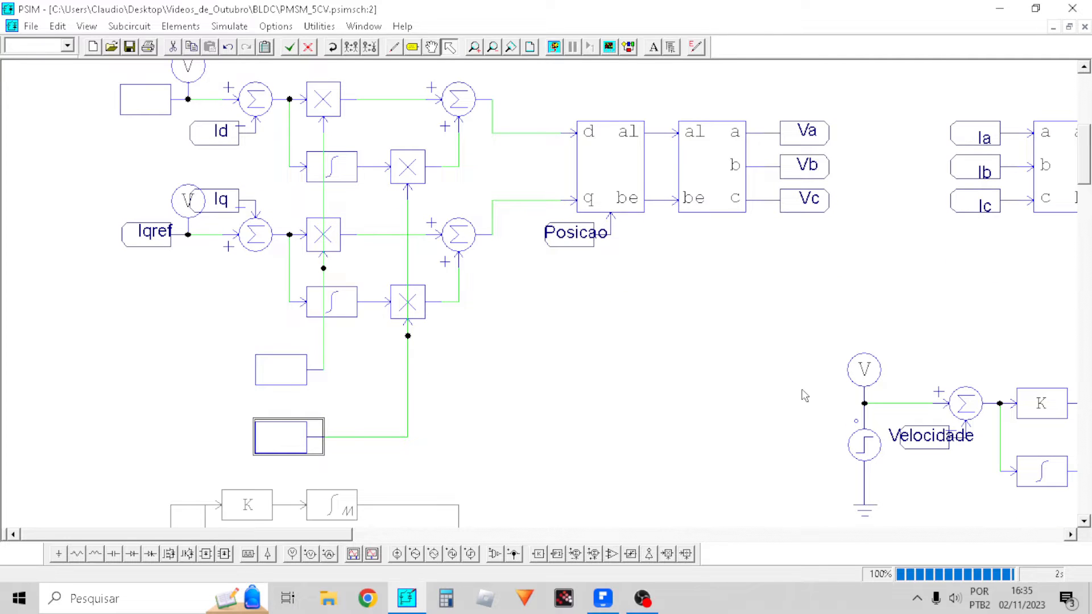
pyautogui.click(825, 449)
pyautogui.scroll(1, 823, 463)
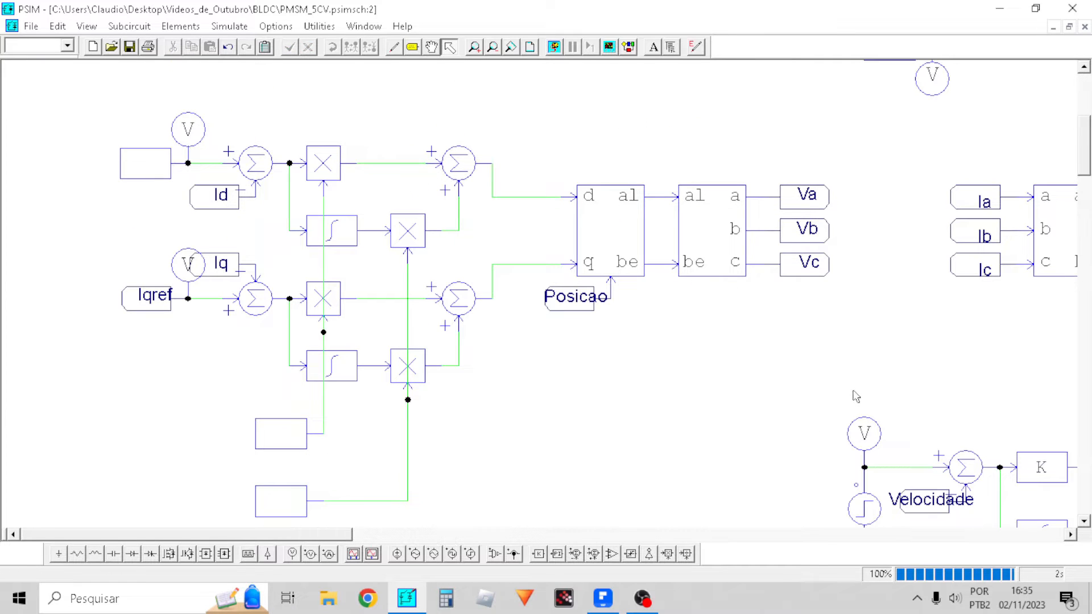
pyautogui.moveTo(856, 396); pyautogui.dragTo(81, 96)
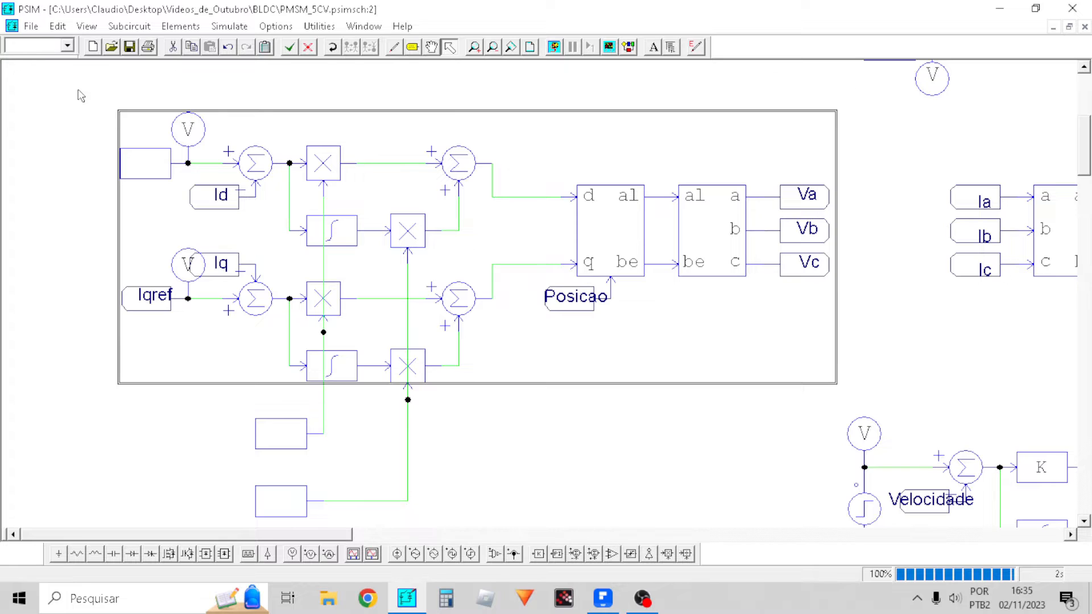
pyautogui.click(637, 488)
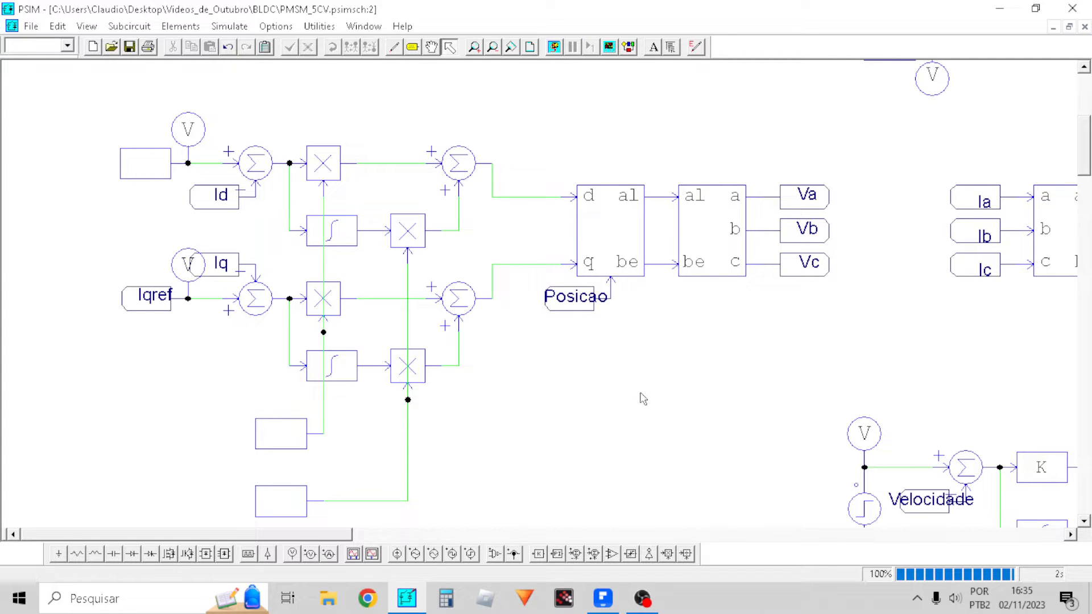
# Examine the speed control loop between the step reference source and the Iqref label
pyautogui.moveTo(336, 535); pyautogui.dragTo(483, 535)
pyautogui.scroll(-3, 569, 426)
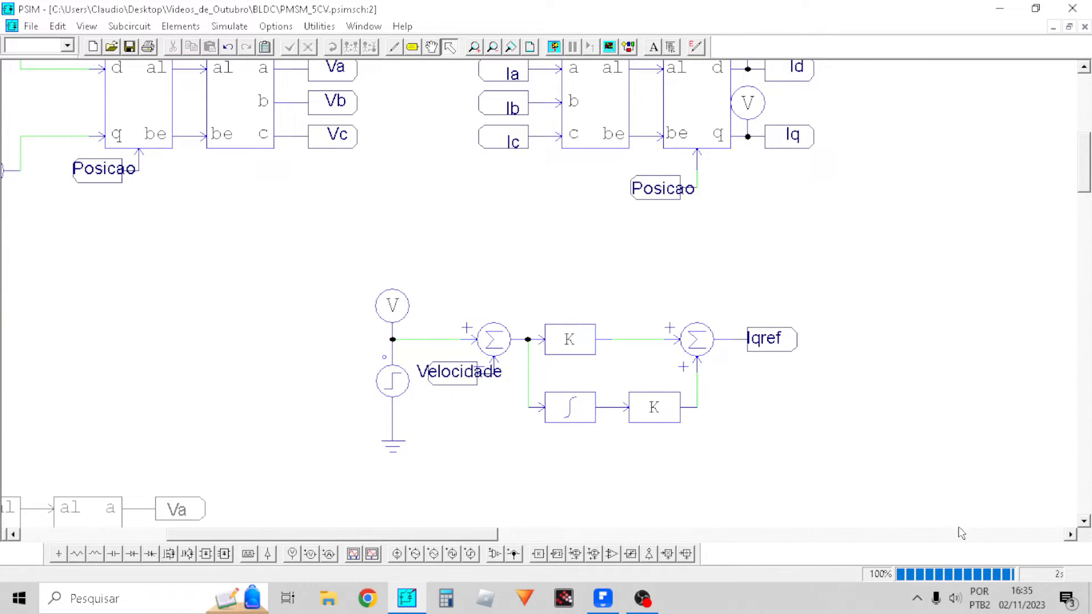
pyautogui.moveTo(956, 527); pyautogui.dragTo(265, 270)
pyautogui.click(888, 430)
pyautogui.moveTo(849, 509); pyautogui.dragTo(319, 270)
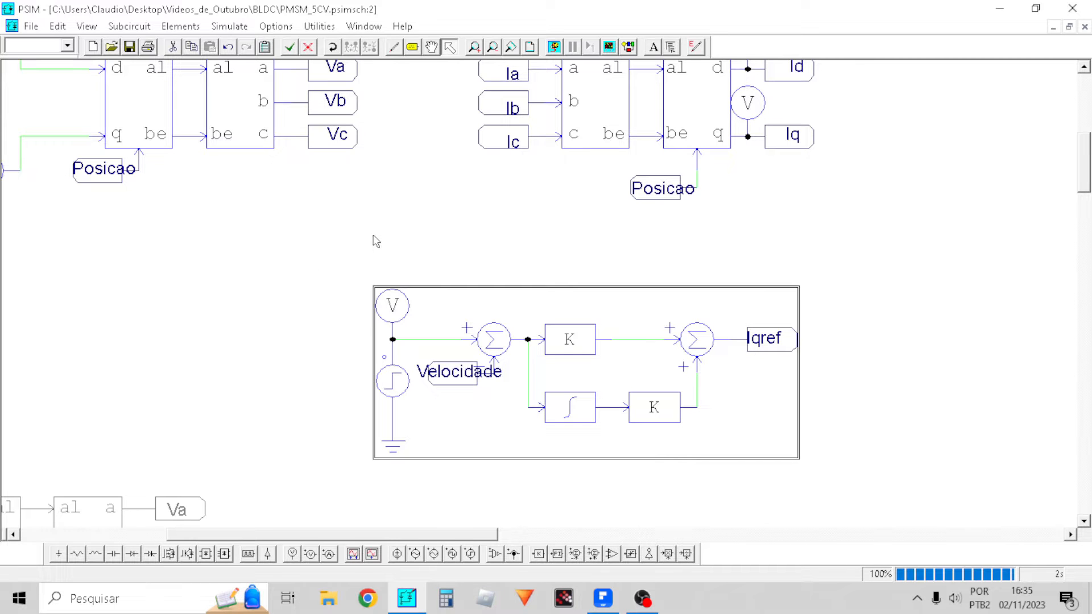
pyautogui.click(373, 237)
# Display the name Referencia beside the voltage probe on the speed reference source
pyautogui.doubleClick(392, 306)
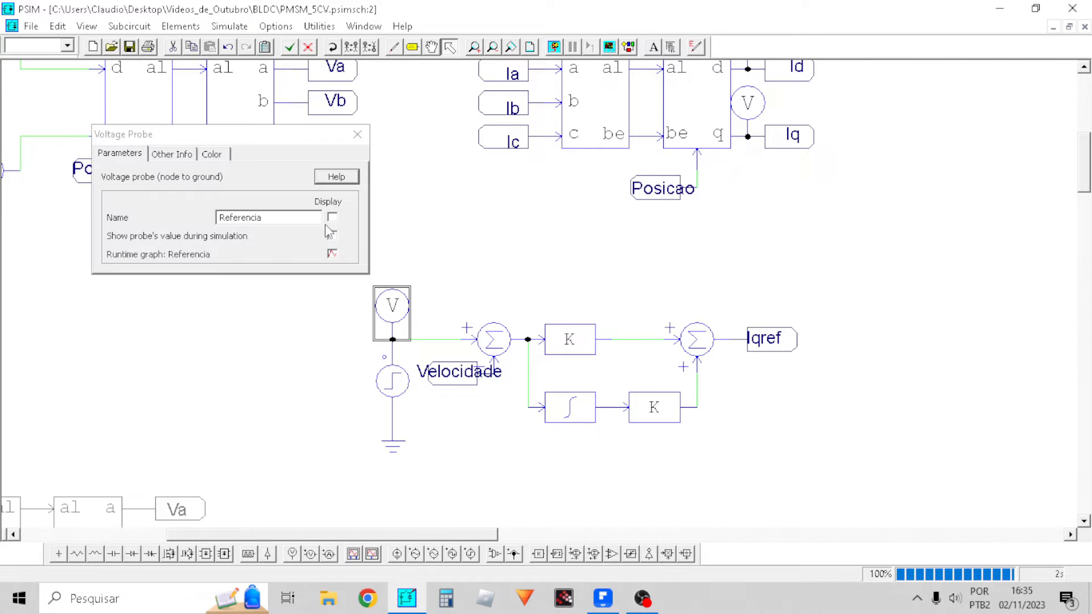
pyautogui.click(332, 218)
pyautogui.click(357, 135)
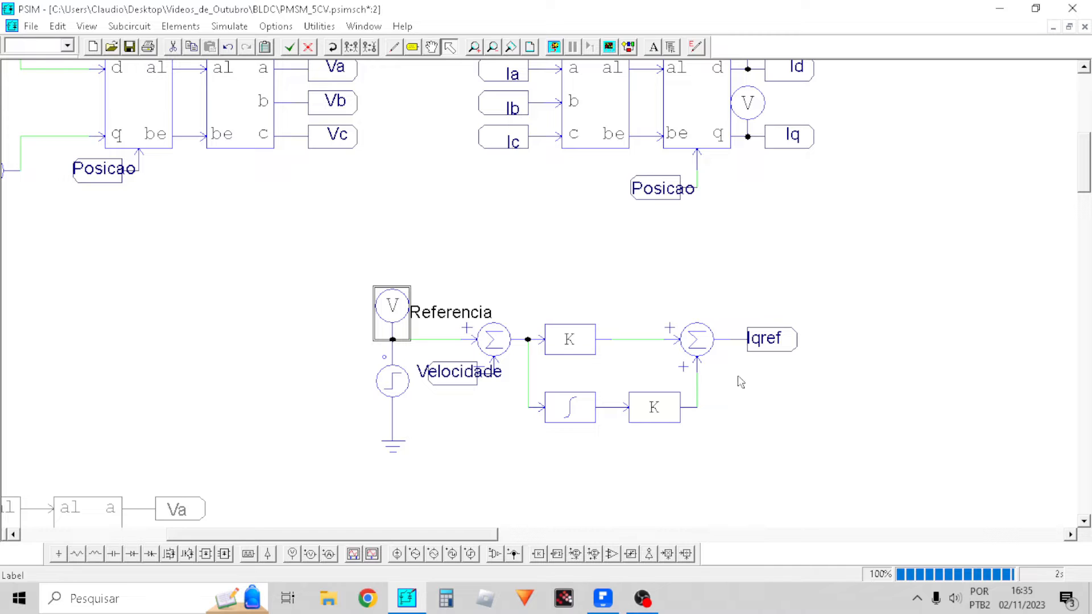
pyautogui.click(848, 422)
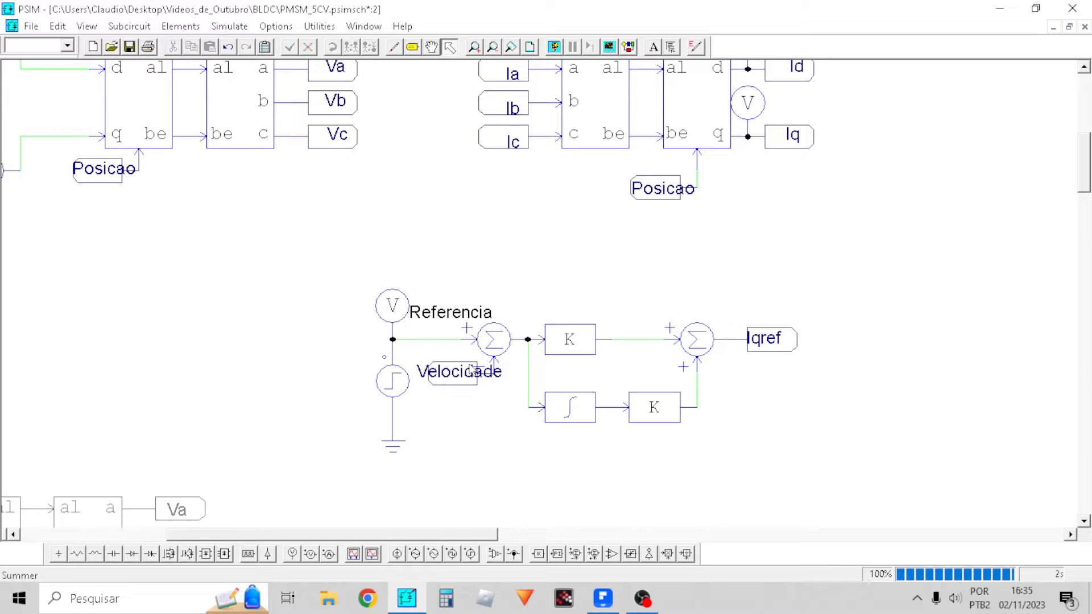
# Trace the speed loop's Velocidade feedback label to the speed sensor on the motor shaft
pyautogui.click(470, 377)
pyautogui.click(461, 380)
pyautogui.scroll(5, 452, 362)
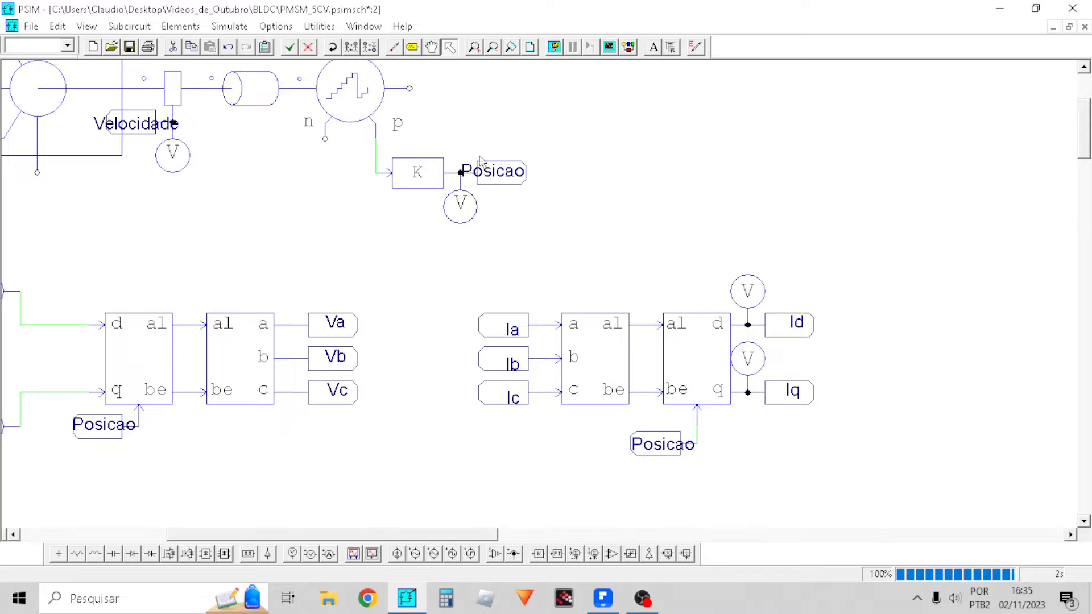
pyautogui.click(173, 153)
pyautogui.click(140, 113)
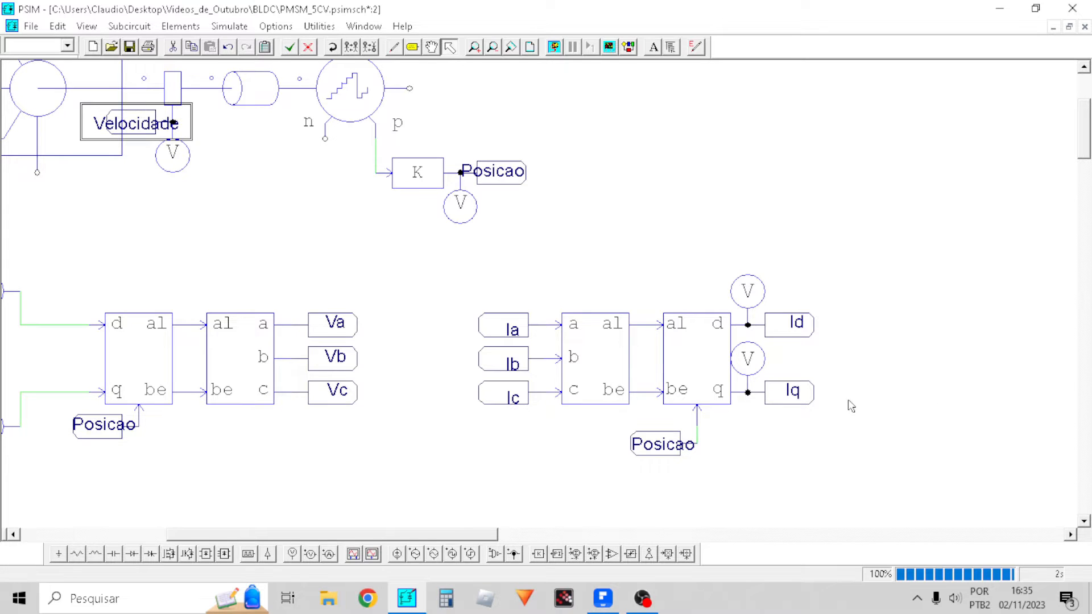
pyautogui.scroll(-5, 848, 404)
# Trace the speed controller from its proportional block through the summer to Iqref and on to the q-axis current loop
pyautogui.click(569, 339)
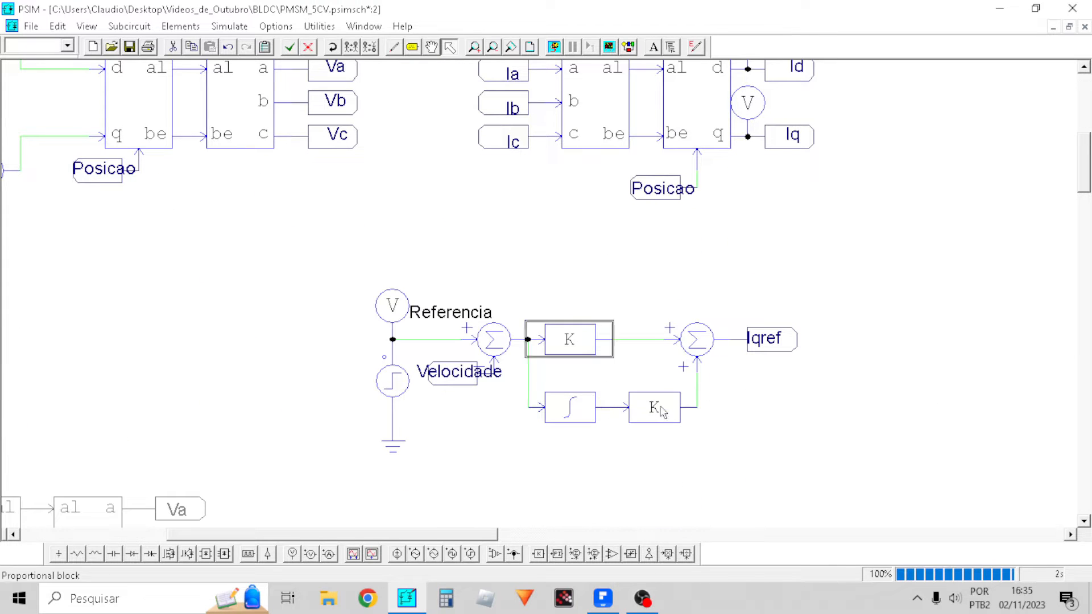
pyautogui.click(695, 340)
pyautogui.click(789, 343)
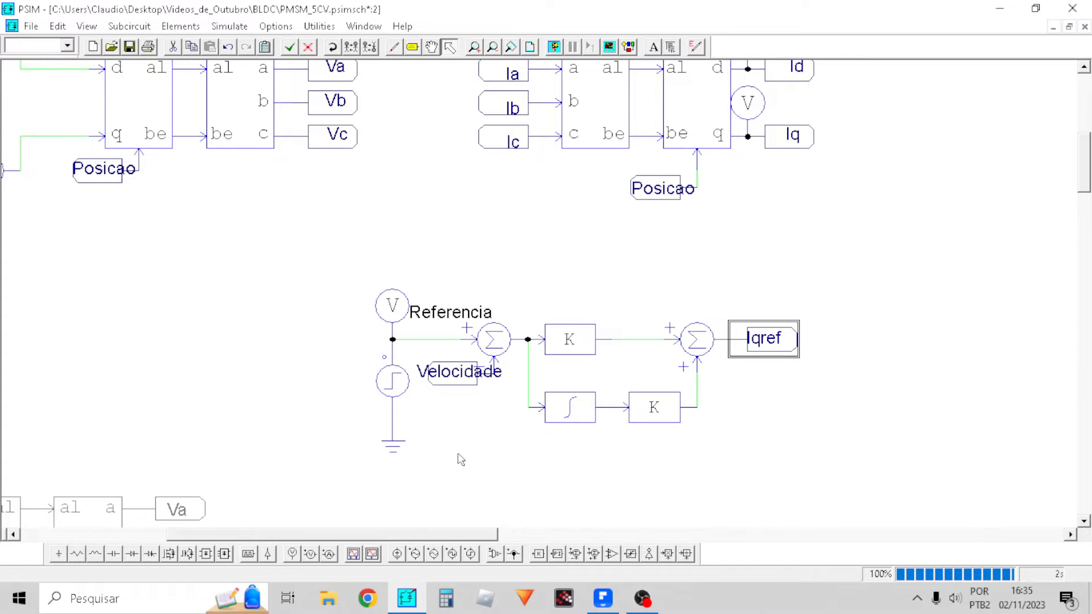
pyautogui.scroll(3, 461, 459)
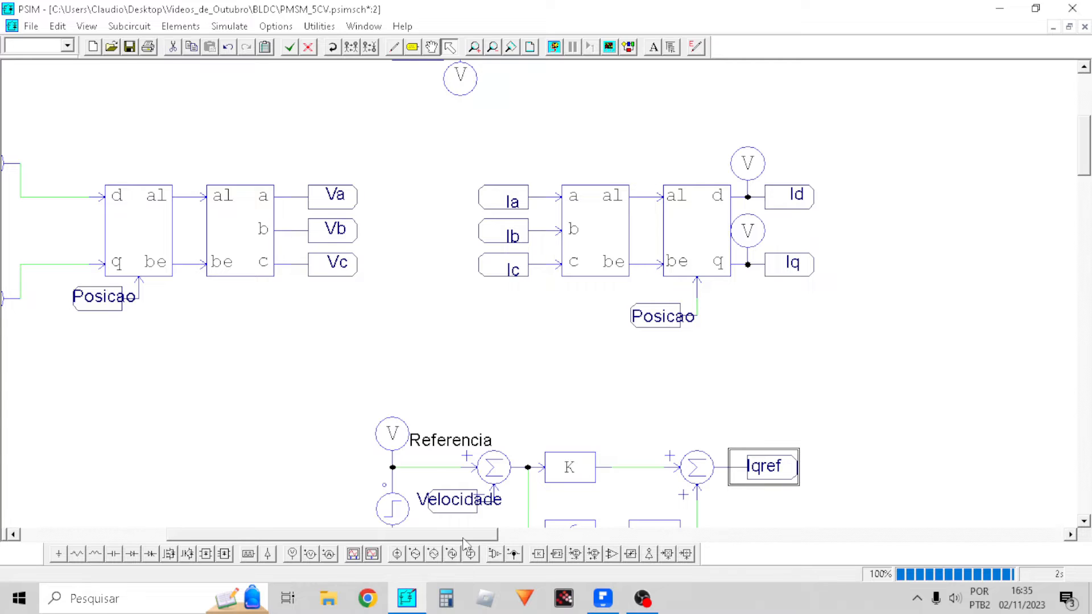
pyautogui.moveTo(464, 535); pyautogui.dragTo(325, 537)
pyautogui.scroll(3, 414, 478)
pyautogui.scroll(-1, 164, 448)
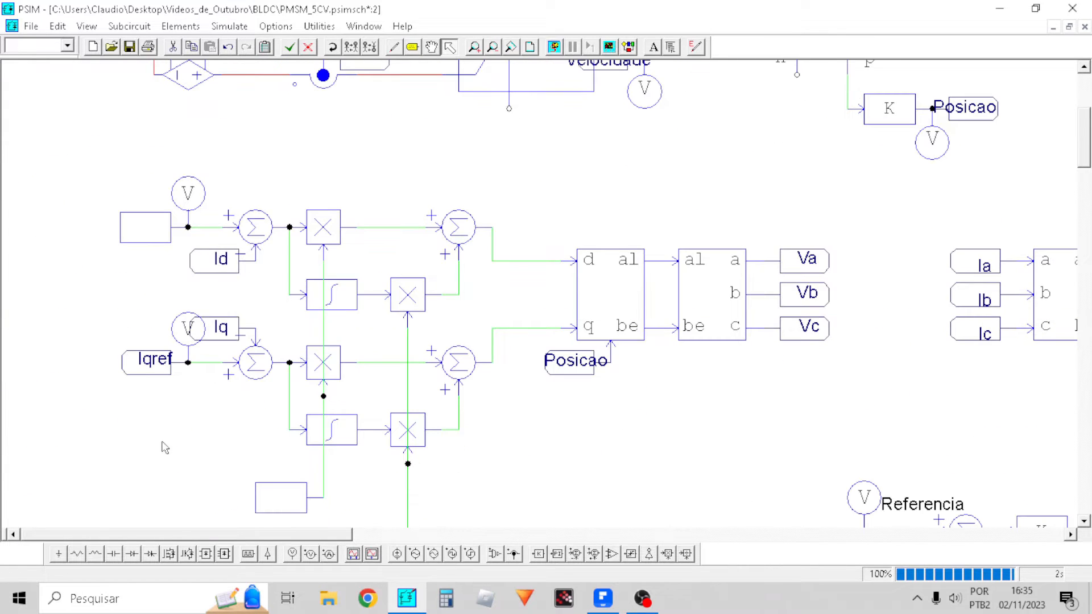
# Examine the Iqref label's properties and compare the Id and Iq feedback labels of the two current control loops
pyautogui.doubleClick(136, 361)
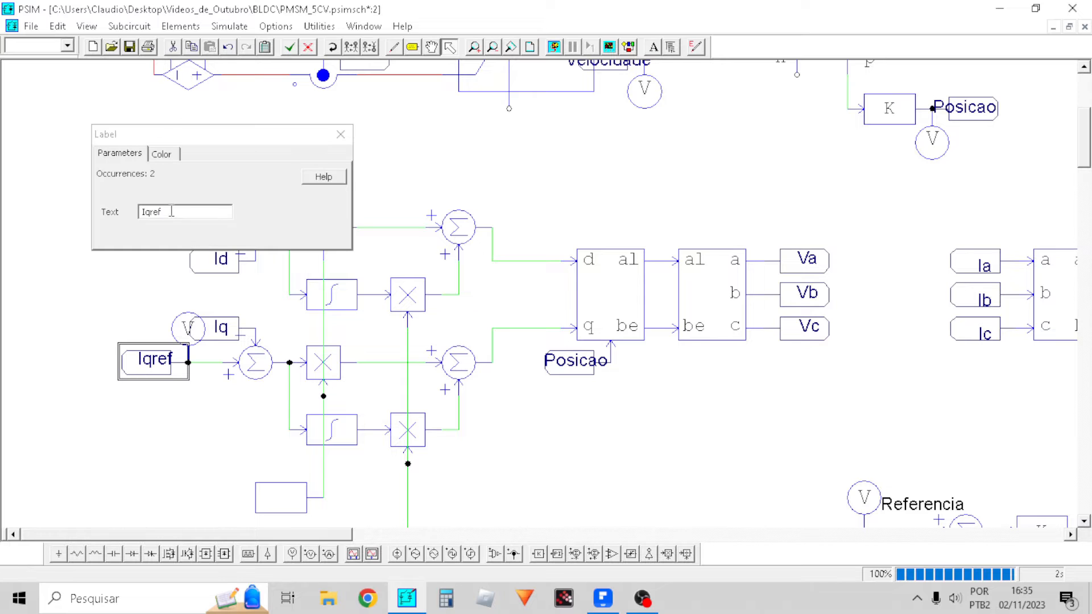
pyautogui.click(341, 134)
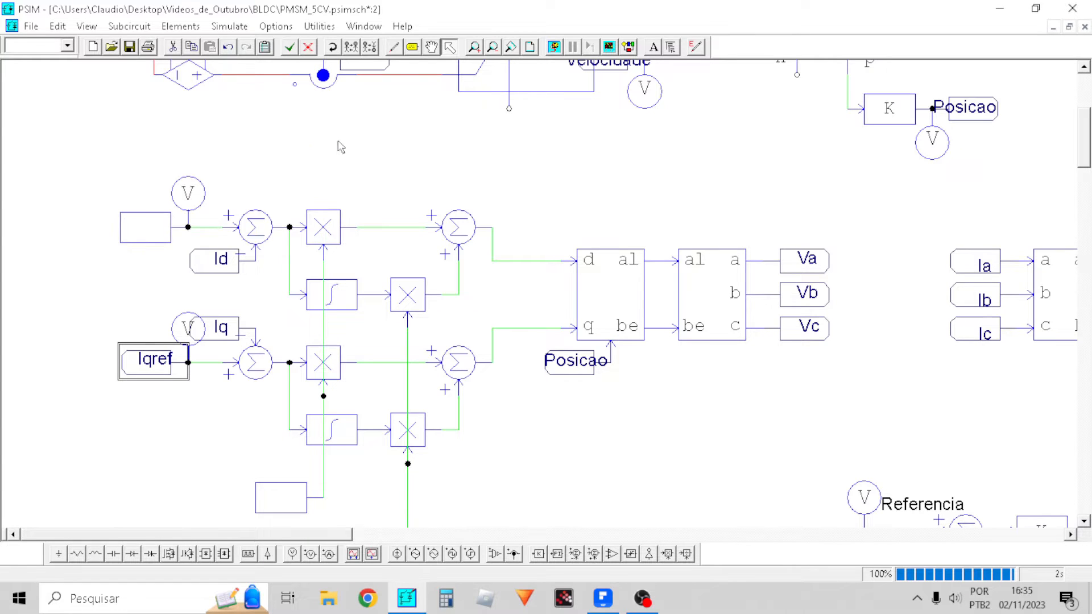
pyautogui.click(237, 264)
pyautogui.click(181, 272)
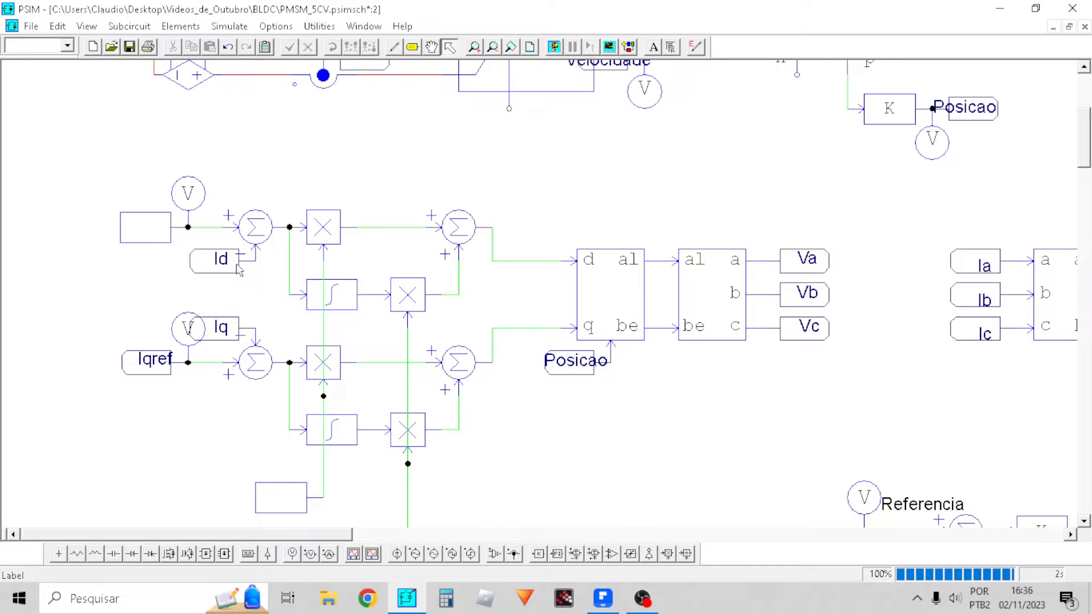
pyautogui.click(201, 279)
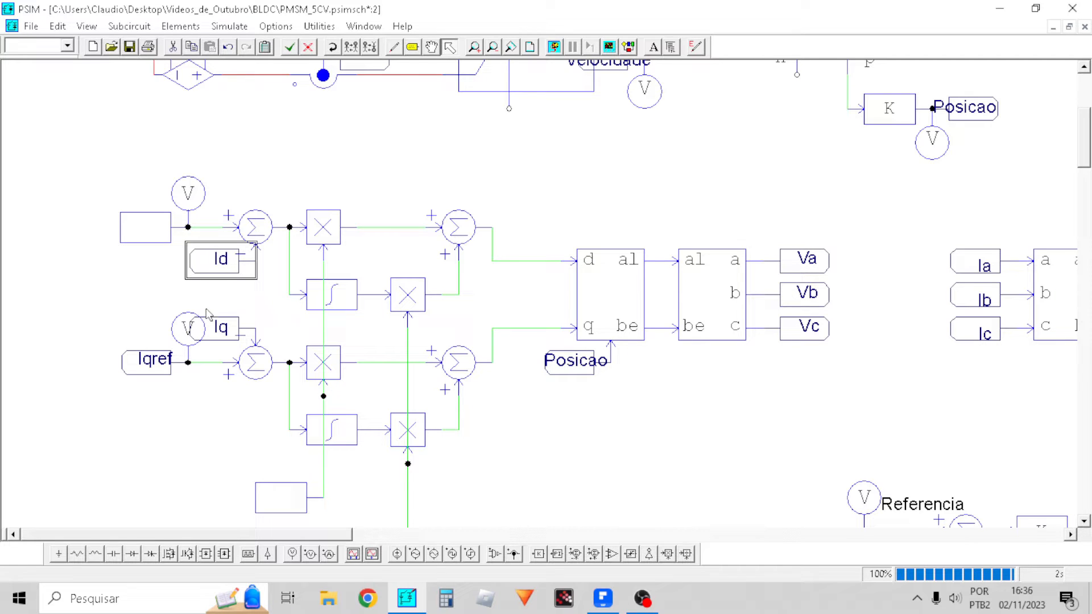
pyautogui.click(229, 333)
pyautogui.click(230, 278)
pyautogui.click(230, 329)
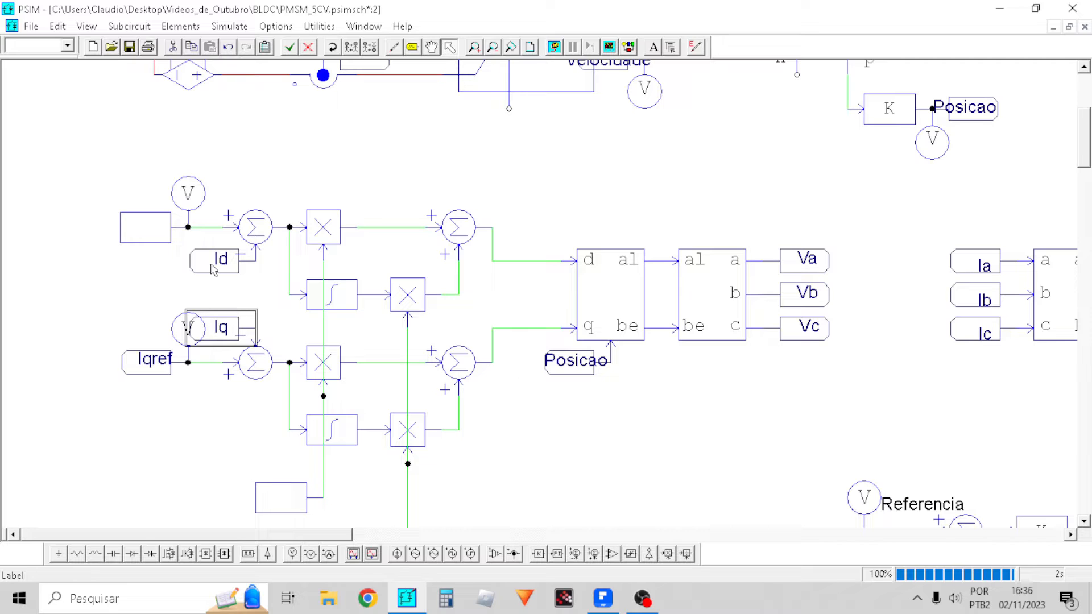
pyautogui.click(230, 262)
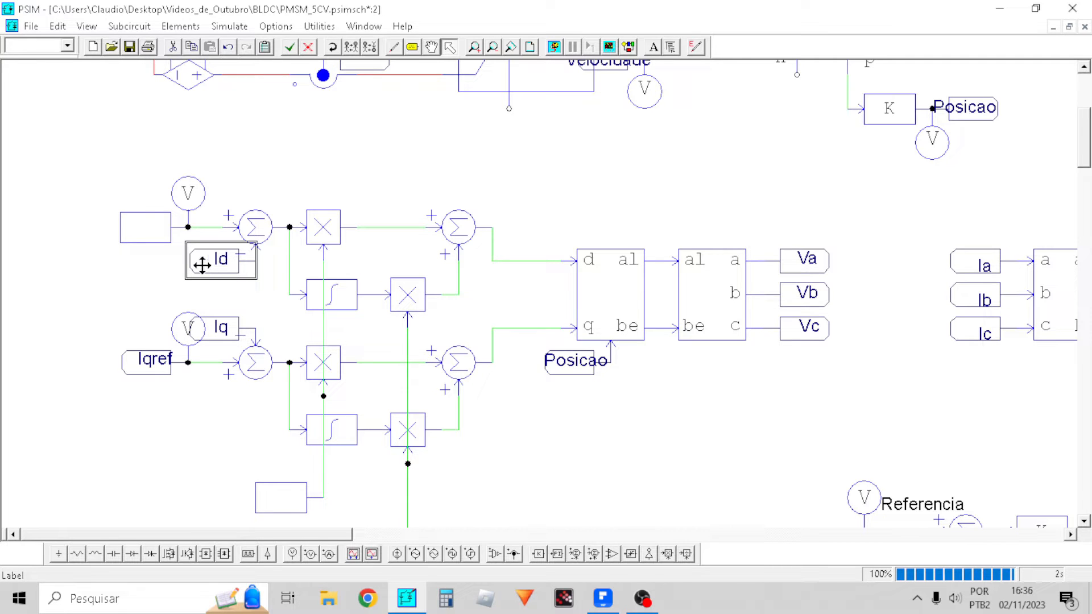
pyautogui.click(220, 341)
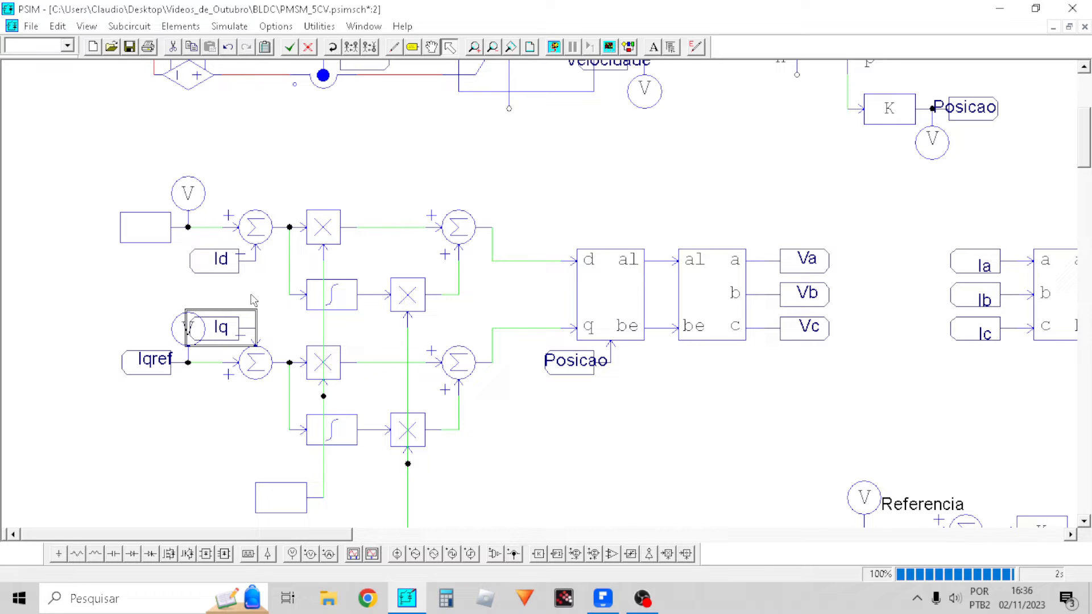
pyautogui.click(225, 267)
pyautogui.click(214, 267)
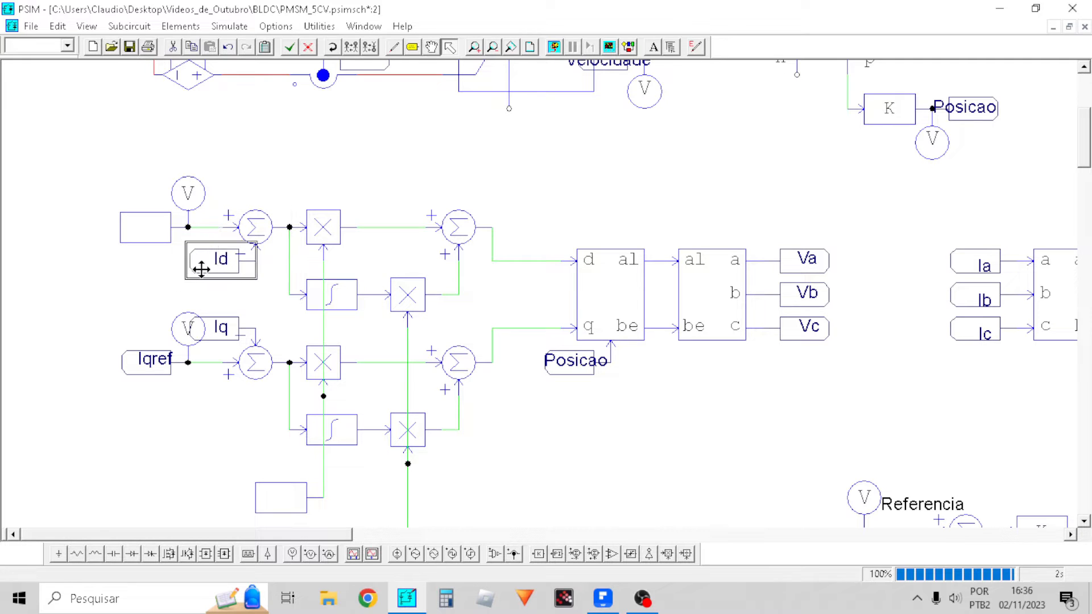
pyautogui.moveTo(262, 537)
pyautogui.mouseDown()
pyautogui.moveTo(413, 538)
pyautogui.moveTo(282, 537)
pyautogui.mouseUp()
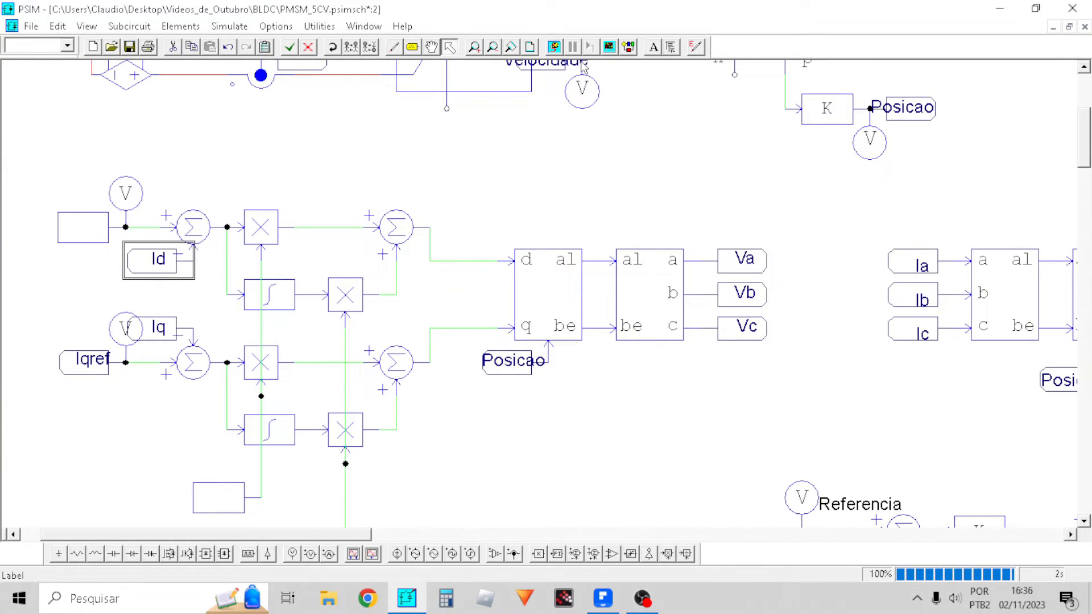
# Plot Referencia and Velocidade together in Simview and maximize the graph inside its window
pyautogui.click(627, 48)
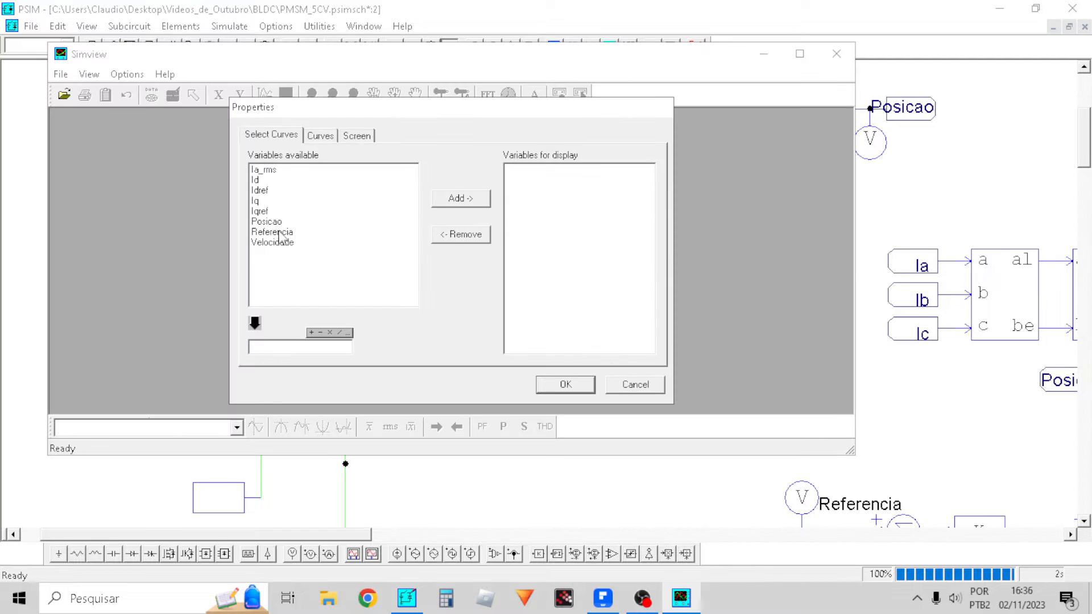
pyautogui.moveTo(281, 236); pyautogui.dragTo(278, 244)
pyautogui.click(487, 199)
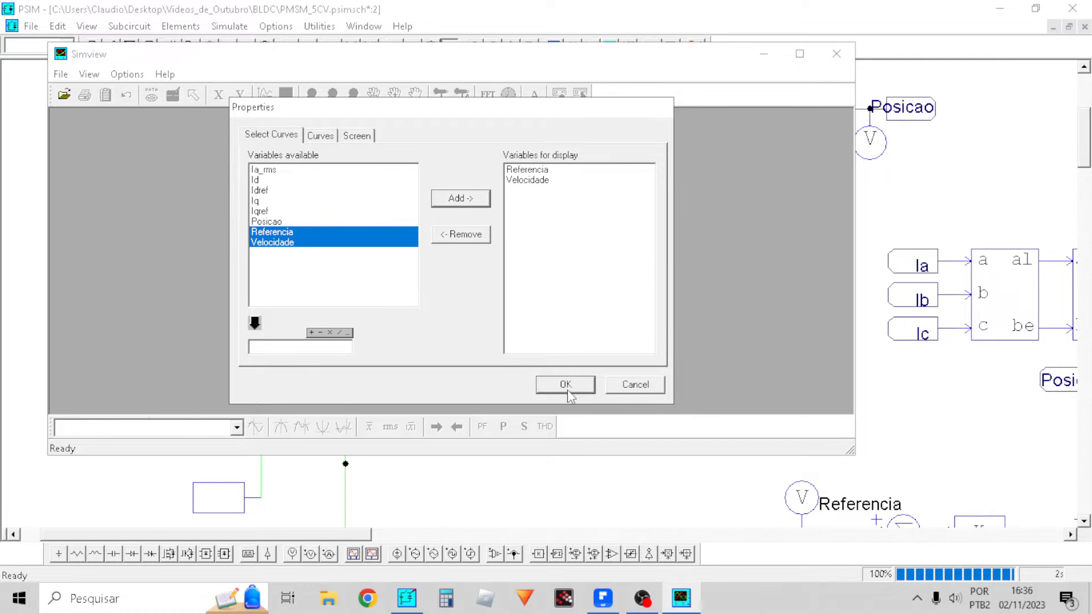
pyautogui.click(566, 385)
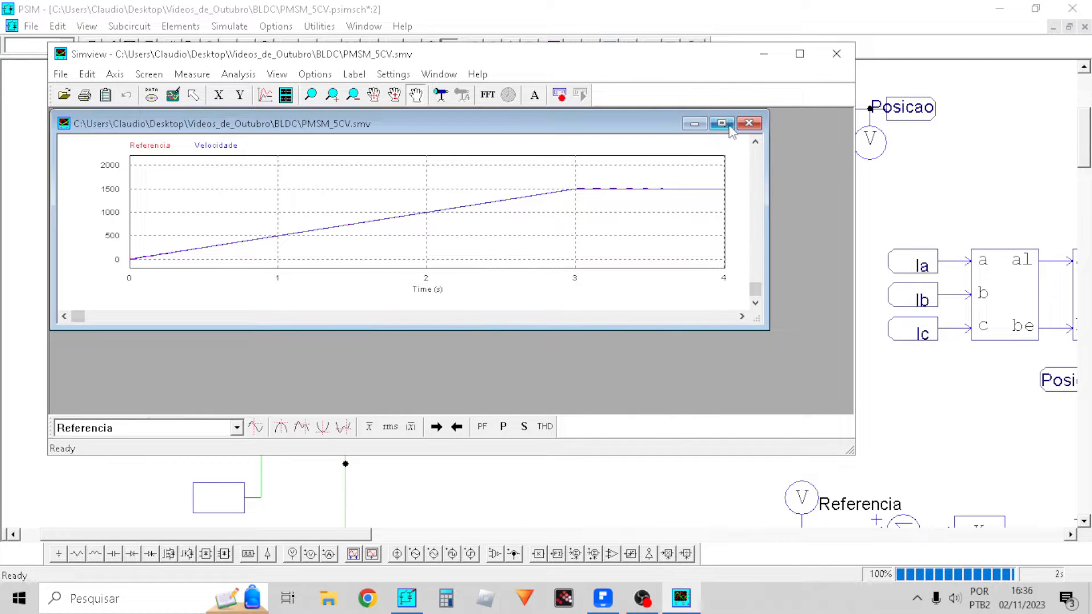
pyautogui.click(722, 123)
# Add a second plot screen showing Id and Idref, and enlarge Simview to full screen
pyautogui.click(286, 95)
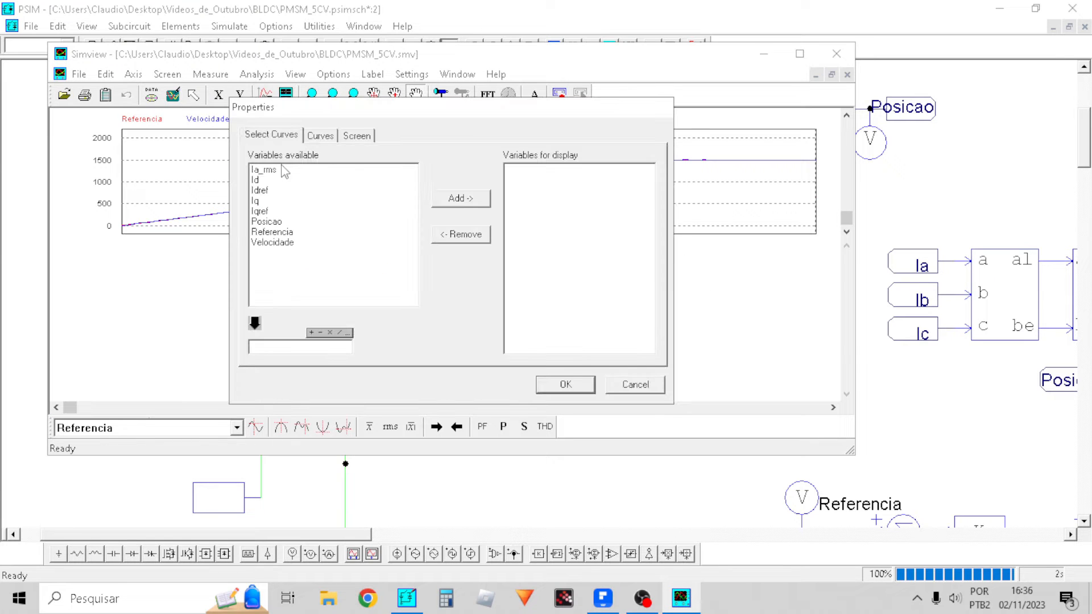
pyautogui.click(263, 182)
pyautogui.click(277, 183)
pyautogui.click(276, 180)
pyautogui.click(286, 188)
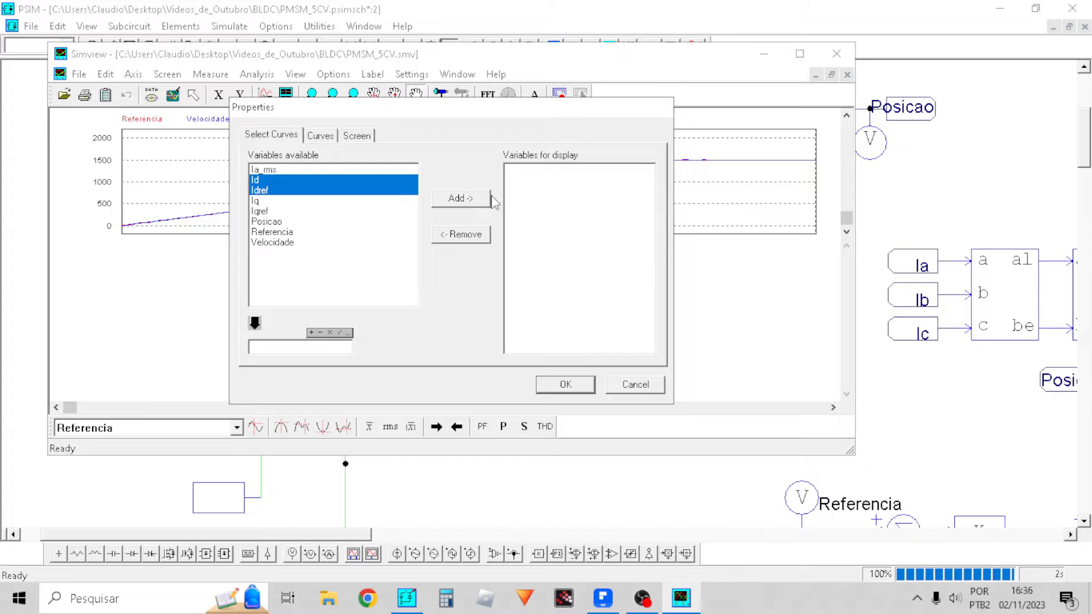
pyautogui.click(460, 198)
pyautogui.click(565, 384)
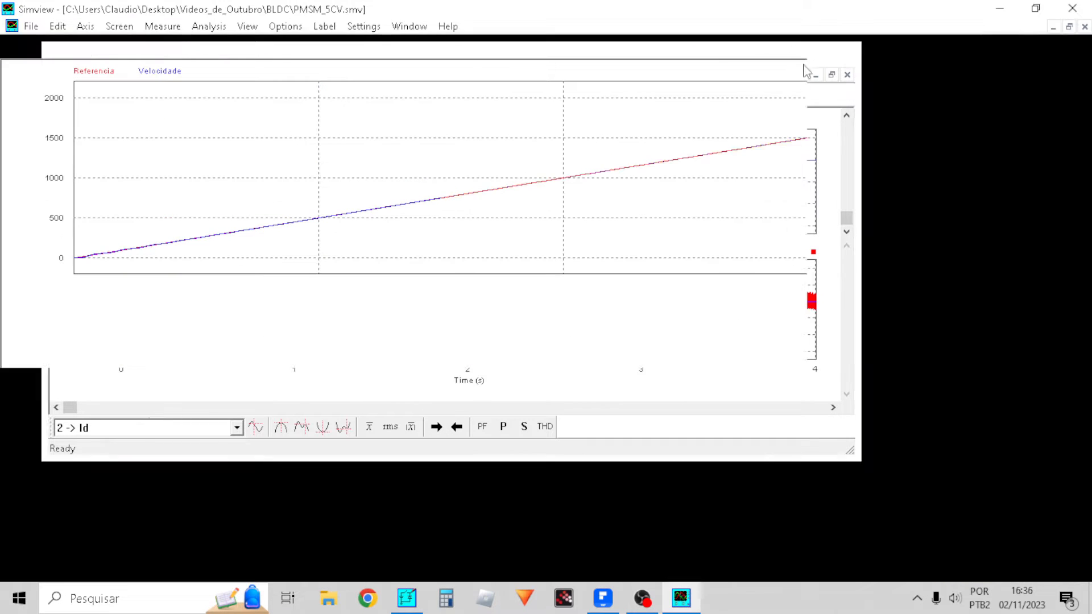
pyautogui.click(800, 54)
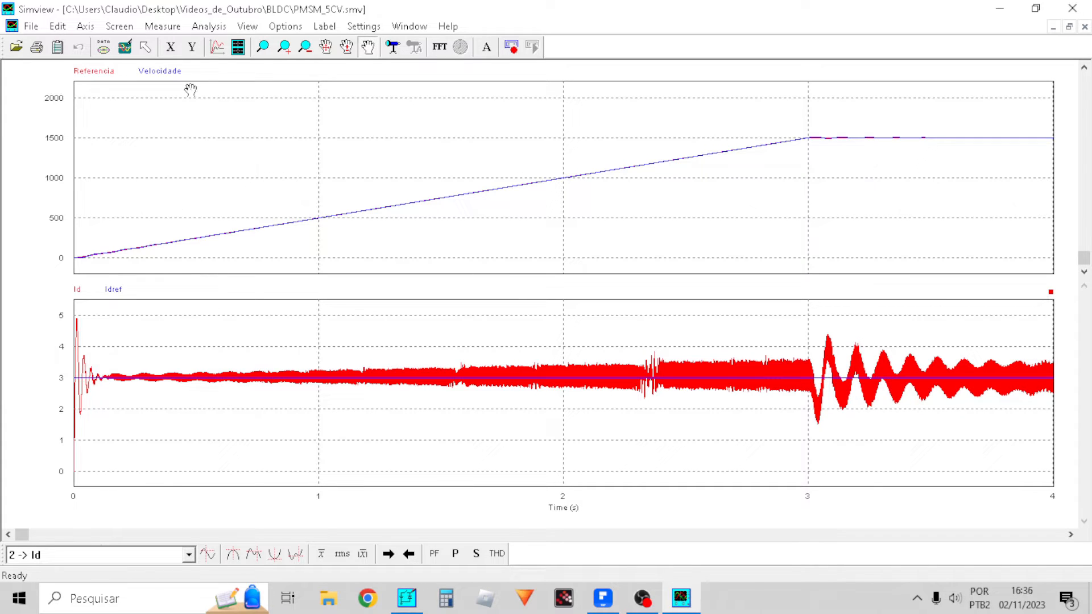
# Add a third plot screen showing Iq and Iqref
pyautogui.click(238, 46)
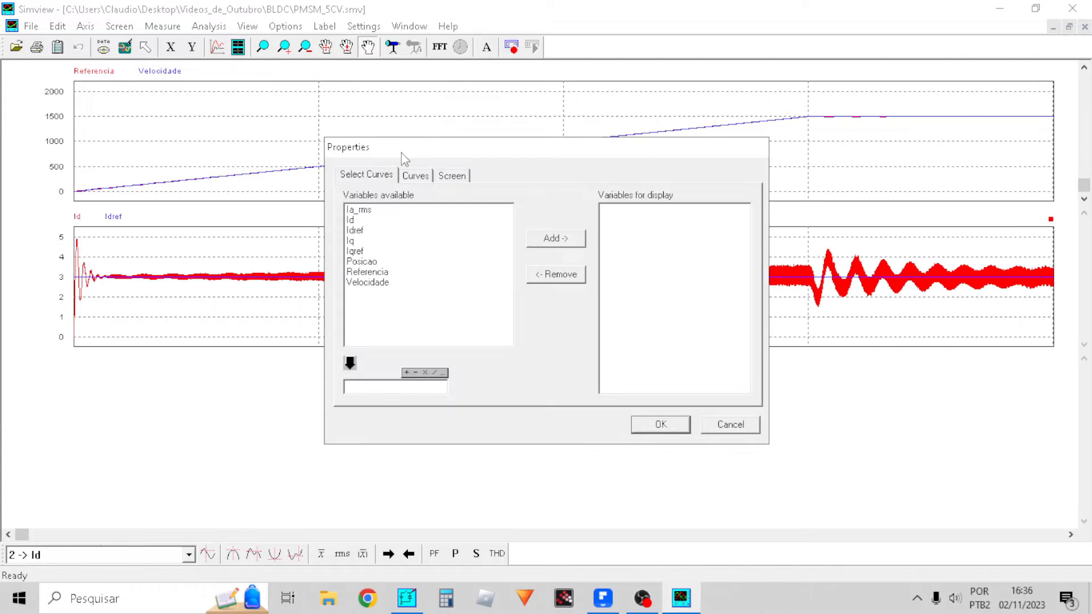
pyautogui.moveTo(357, 245); pyautogui.dragTo(454, 254)
pyautogui.click(571, 240)
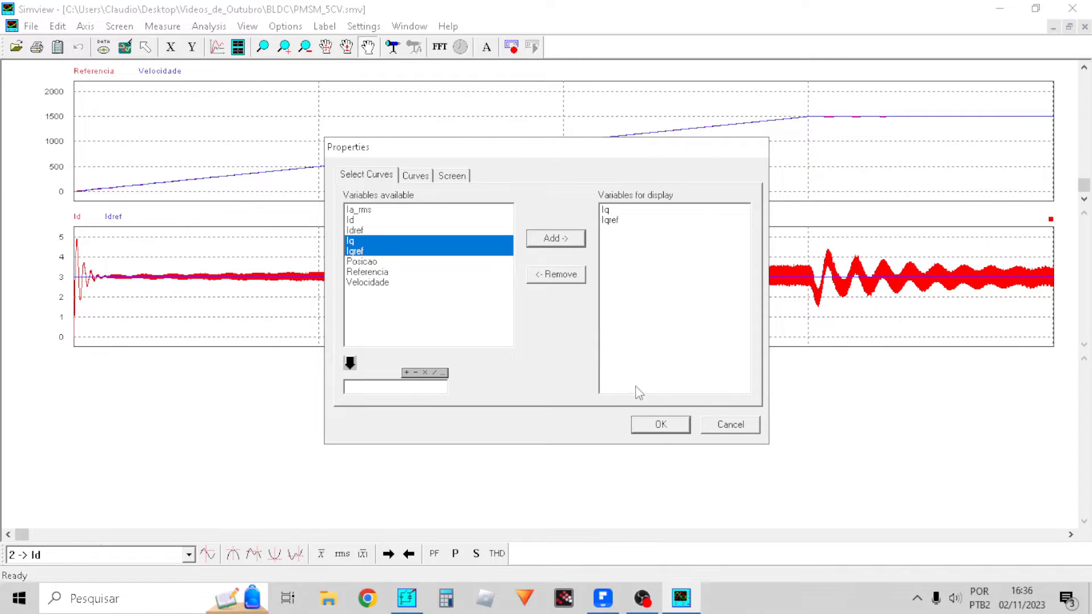
pyautogui.click(659, 423)
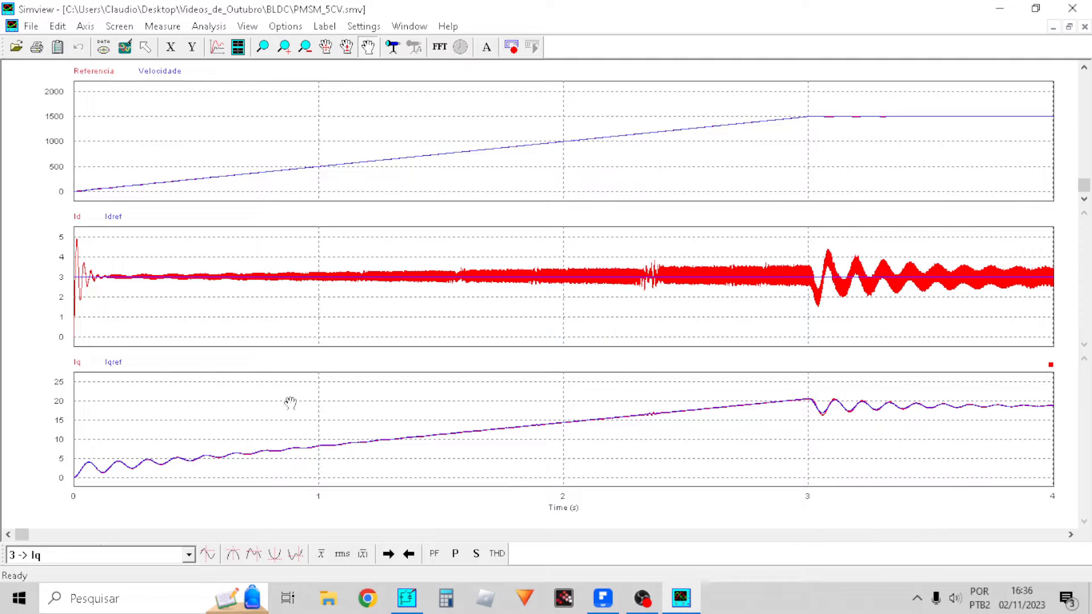
# Inspect the Iq and Iqref oscillation after 3 s up close, and restore the full time range
pyautogui.click(263, 47)
pyautogui.moveTo(1032, 420); pyautogui.dragTo(777, 377)
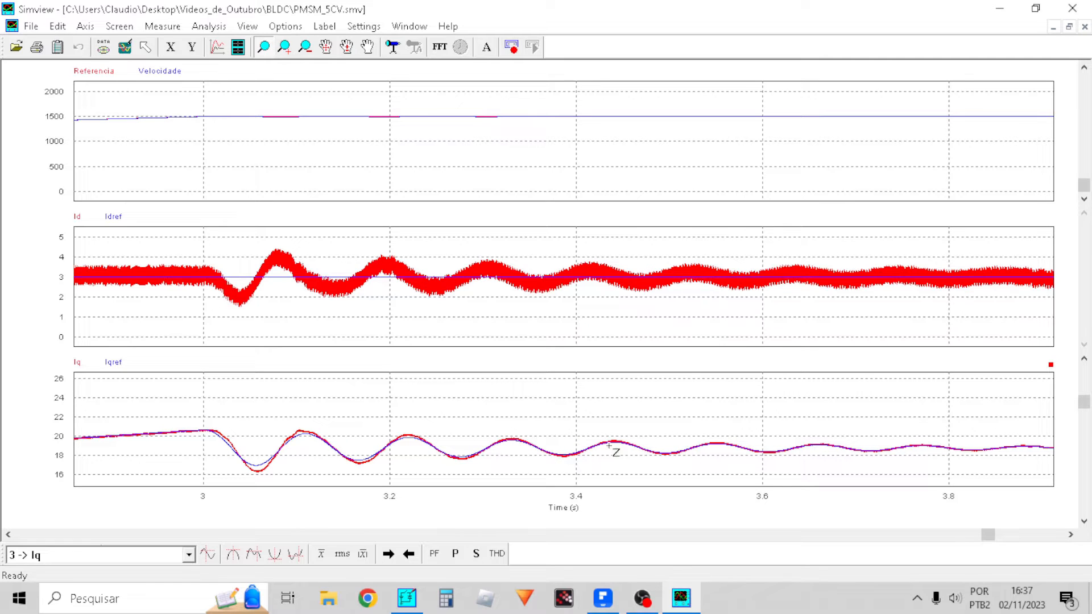
pyautogui.click(125, 47)
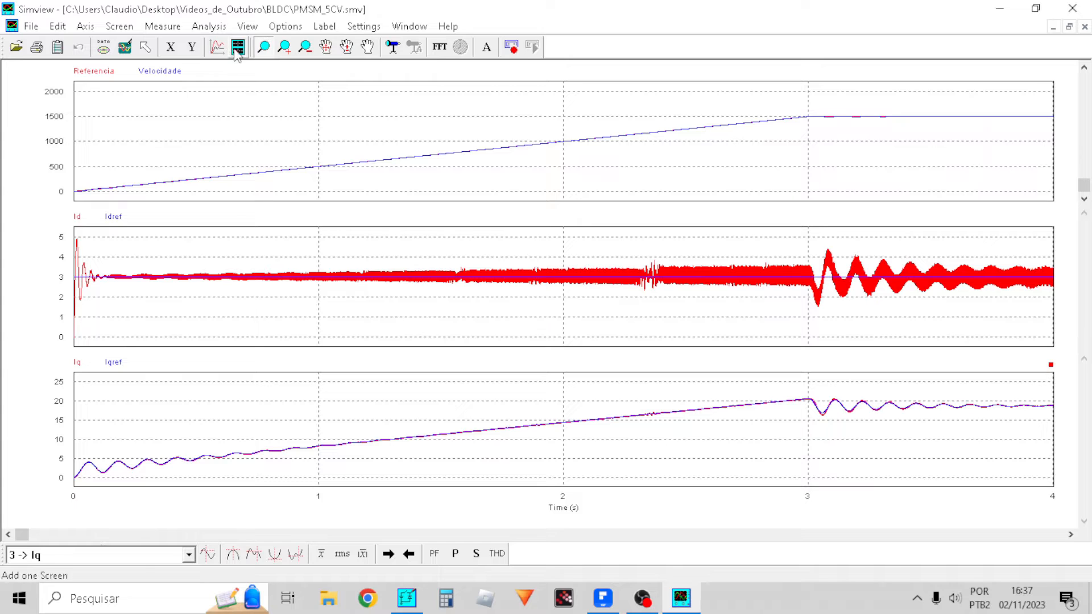
# Check the Ia_rms probe reading in the PSIM schematic against the plotted currents, and close Simview
pyautogui.click(1000, 8)
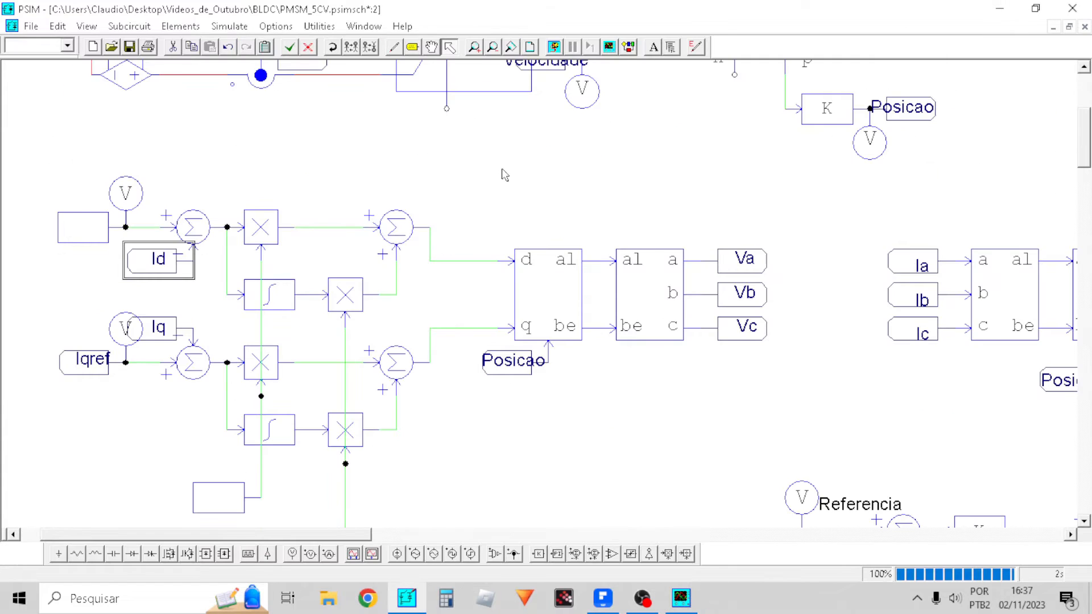
pyautogui.scroll(5, 502, 175)
pyautogui.click(434, 136)
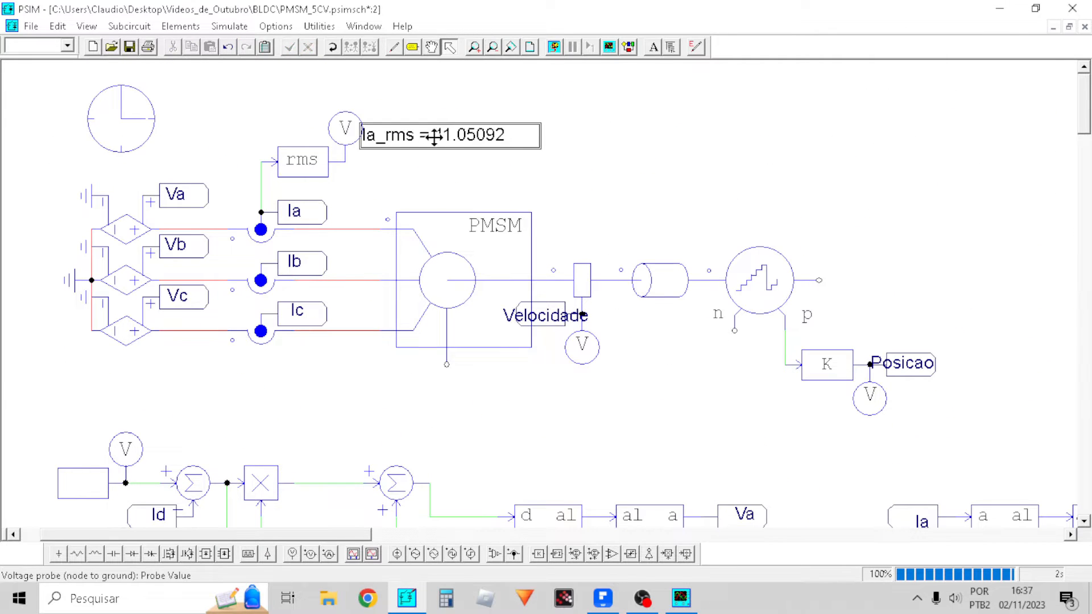
pyautogui.scroll(-1, 605, 398)
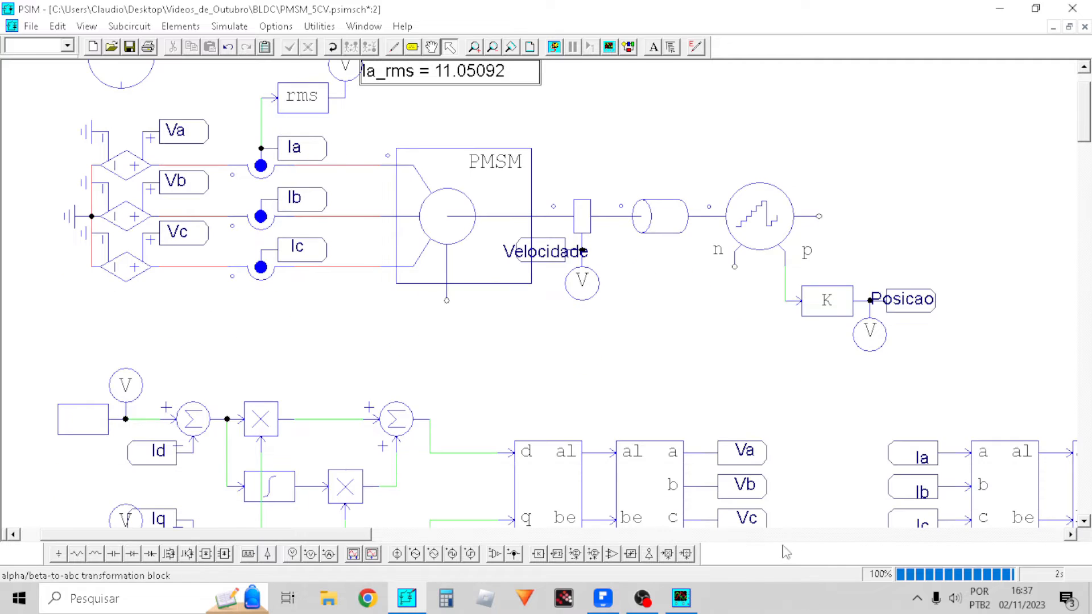
pyautogui.click(681, 598)
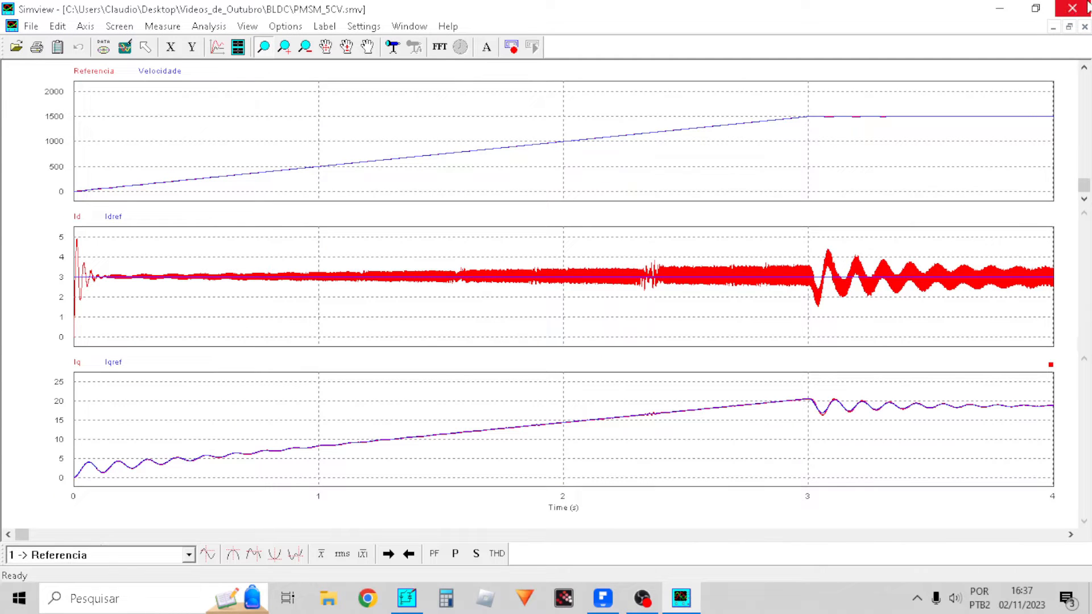
pyautogui.click(1072, 7)
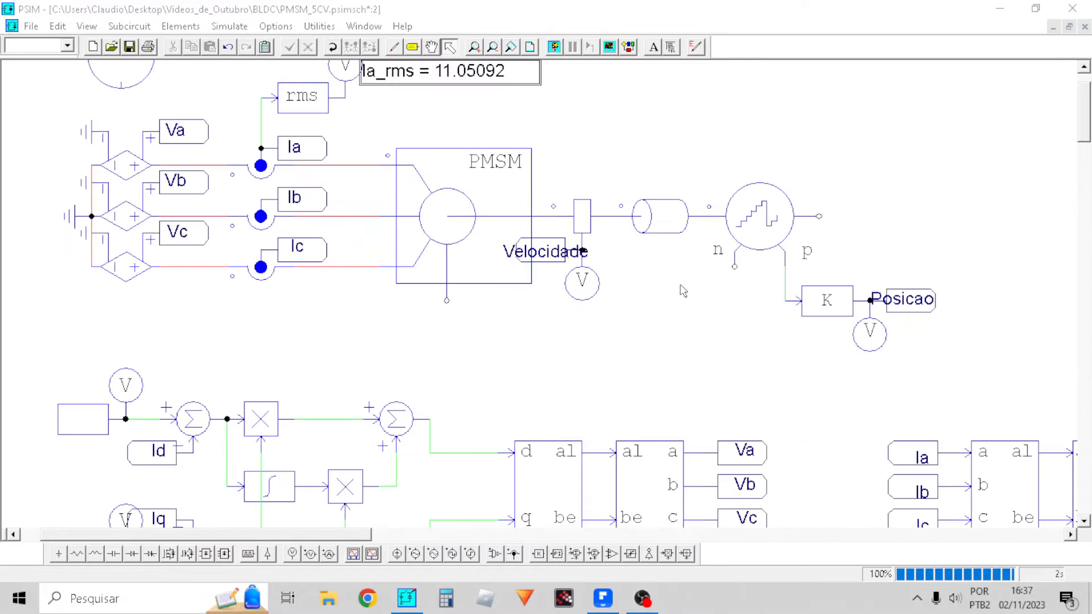
# Examine the dq-to-alpha/beta and alpha/beta-to-abc transformation blocks and the shaft encoder that supplies Posicao
pyautogui.scroll(-3, 542, 373)
pyautogui.click(540, 371)
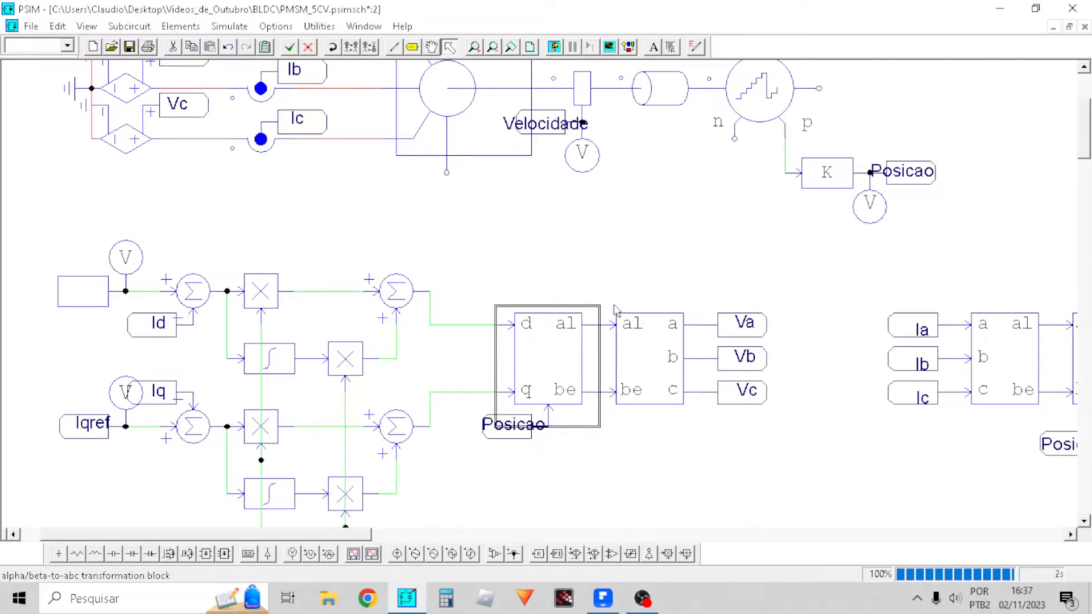
pyautogui.click(630, 377)
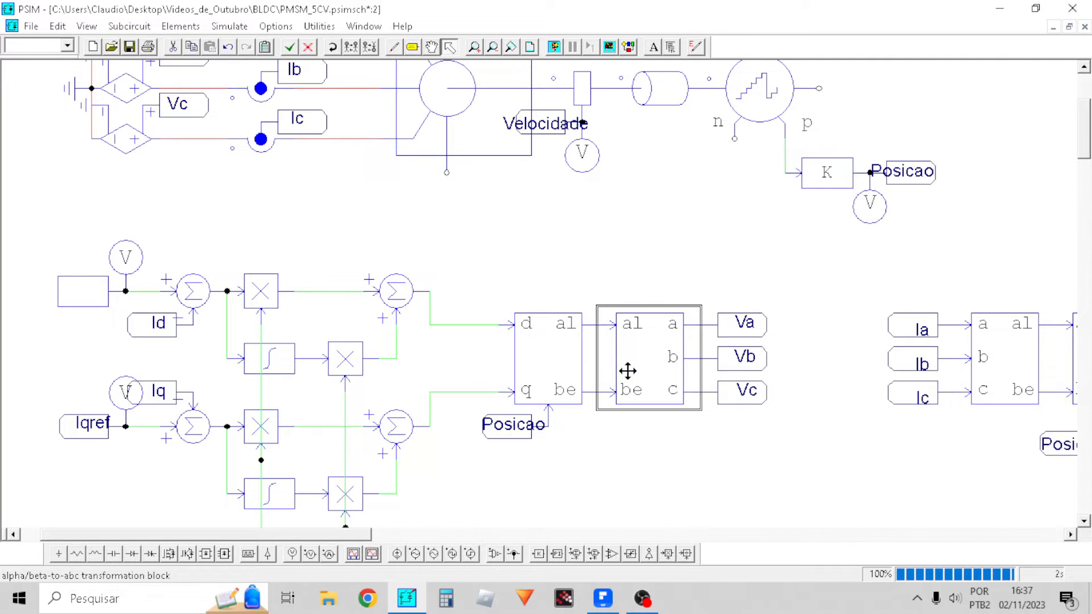
pyautogui.click(684, 168)
pyautogui.scroll(3, 493, 404)
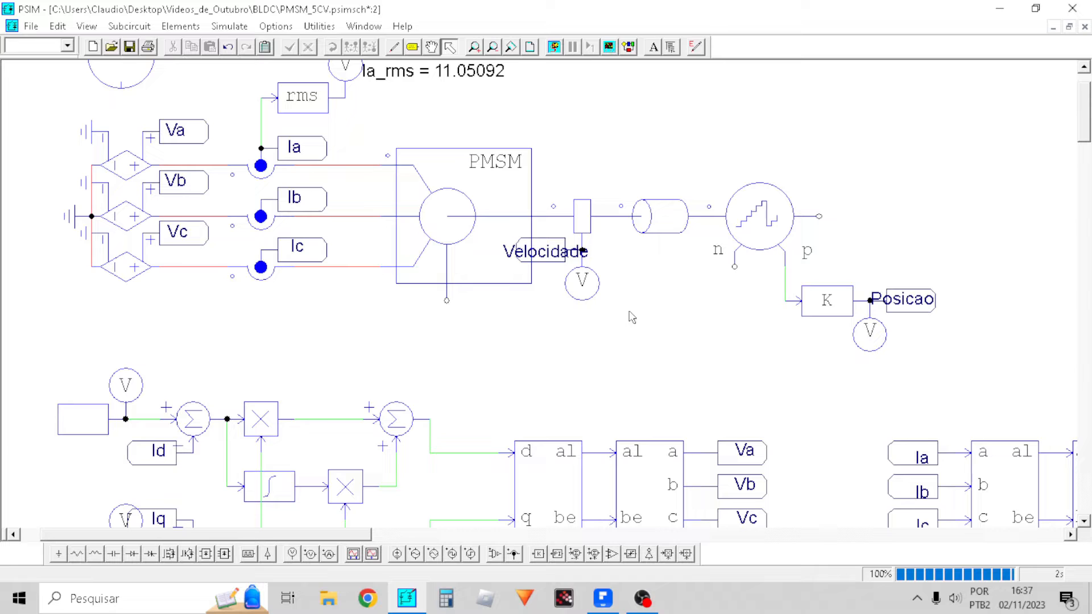
pyautogui.click(744, 216)
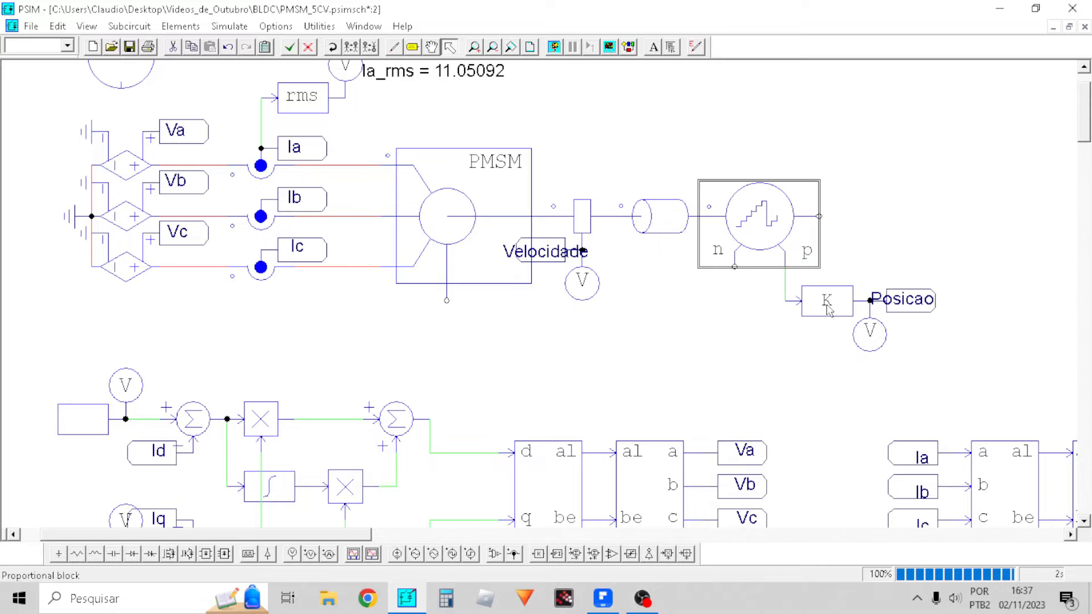
# Save the PMSM_5CV schematic and close both of its windows
pyautogui.click(129, 47)
pyautogui.scroll(2, 300, 232)
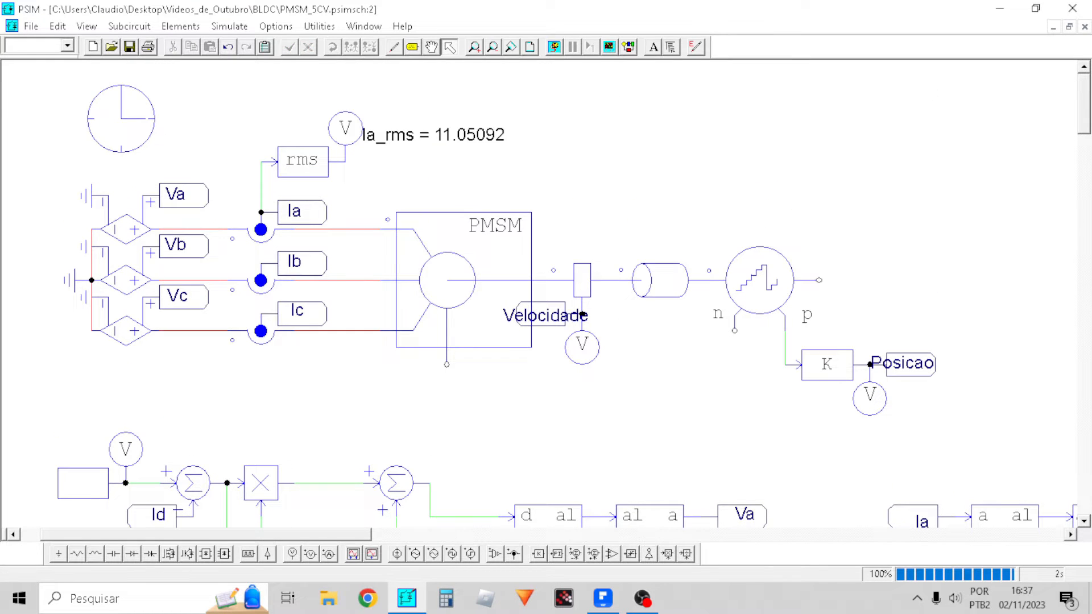
pyautogui.click(1086, 27)
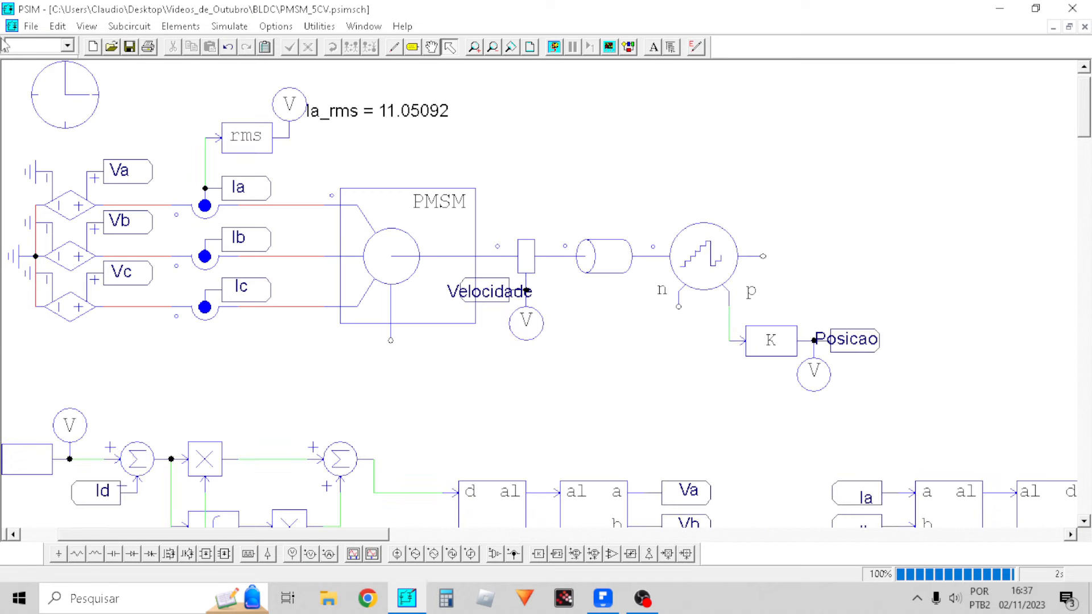
pyautogui.click(1086, 27)
# Create a new schematic, maximize its window, and place a Simulation Control element near the sheet's upper-left corner
pyautogui.click(92, 46)
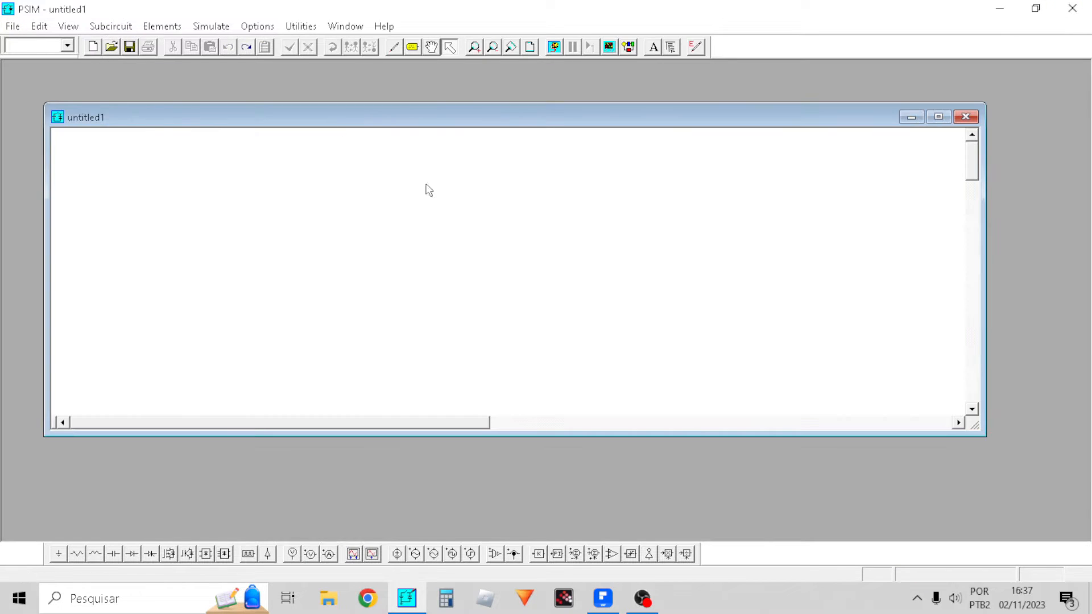
pyautogui.click(939, 118)
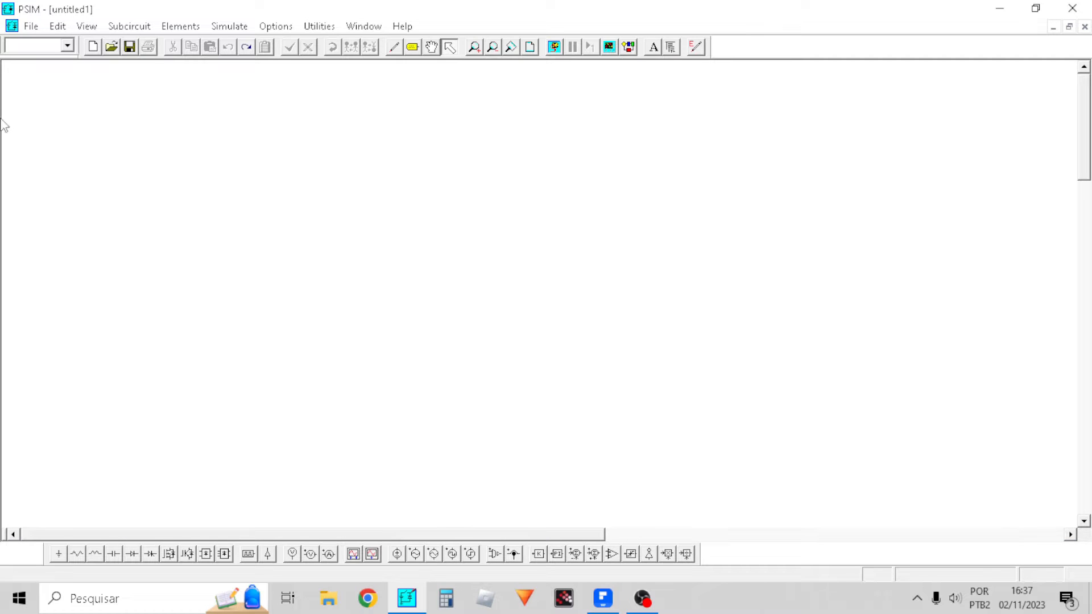
pyautogui.click(221, 27)
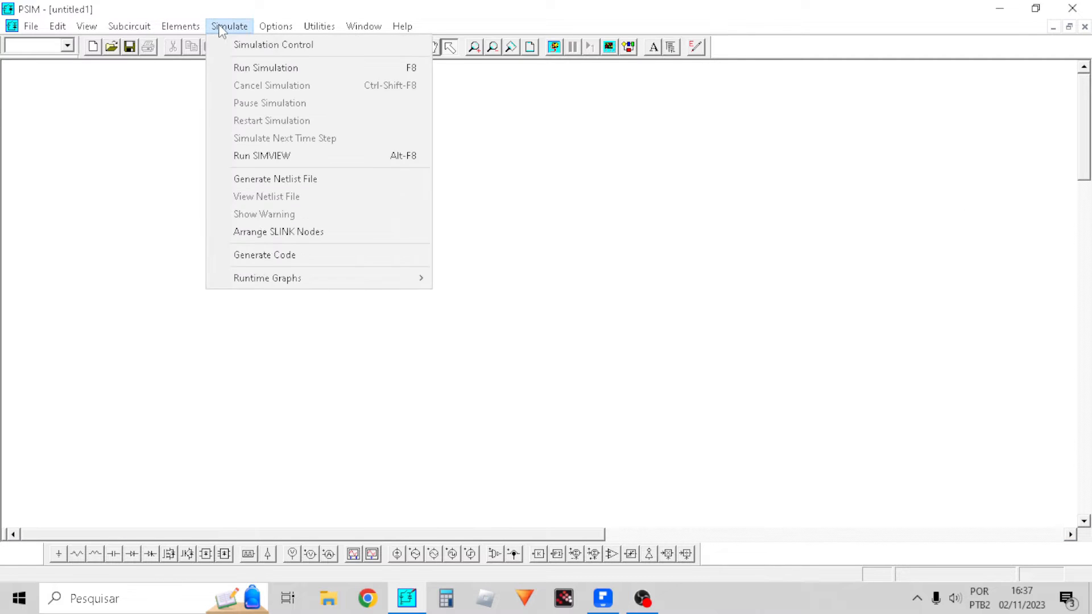
pyautogui.click(273, 44)
pyautogui.click(70, 111)
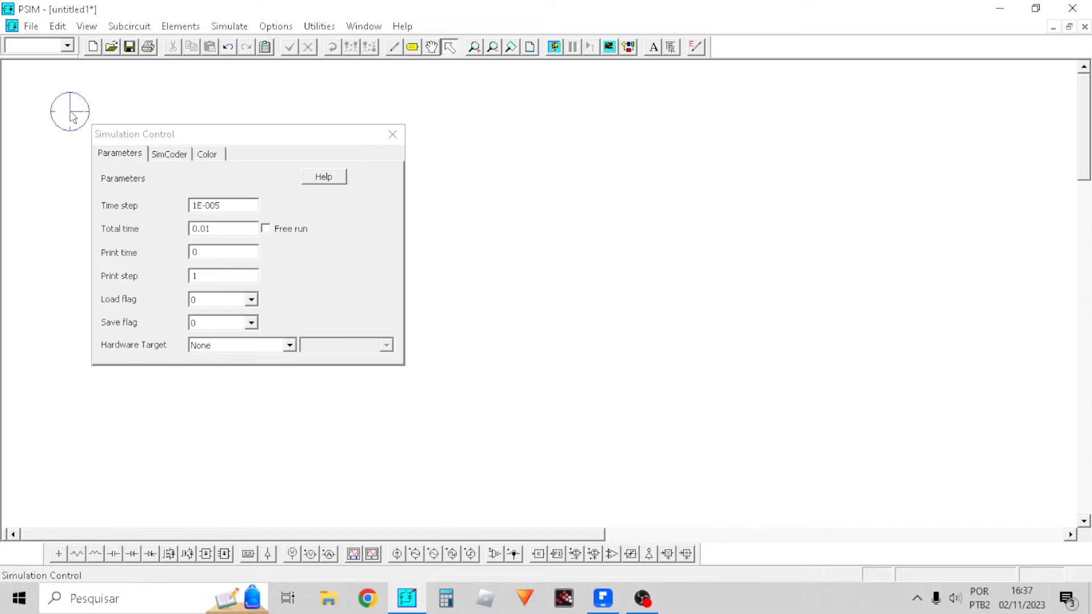
pyautogui.click(392, 134)
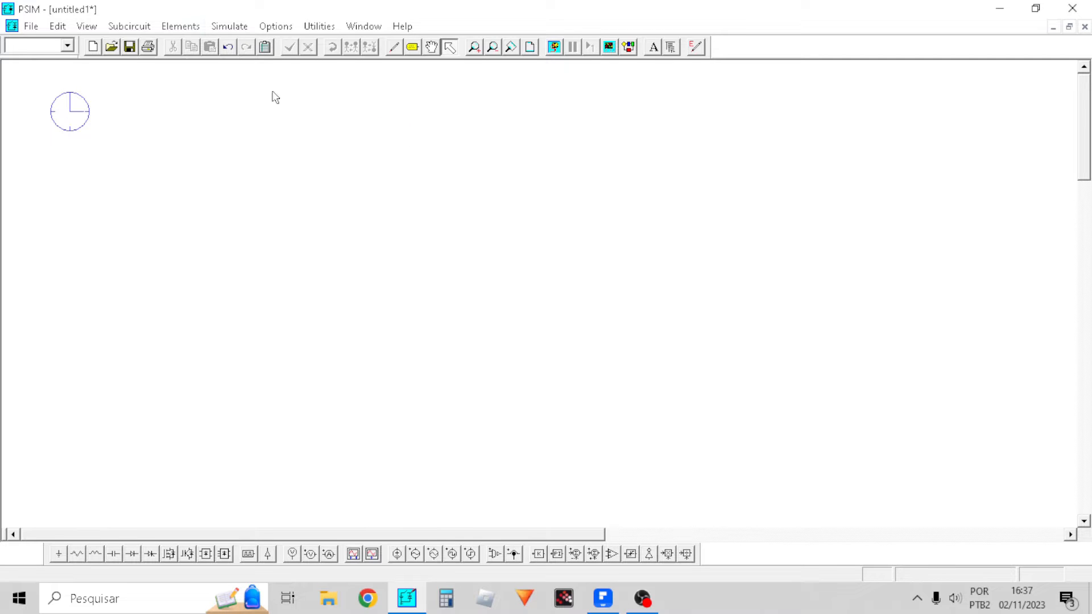
# Set the Simulation Control time step to 100u
pyautogui.click(88, 26)
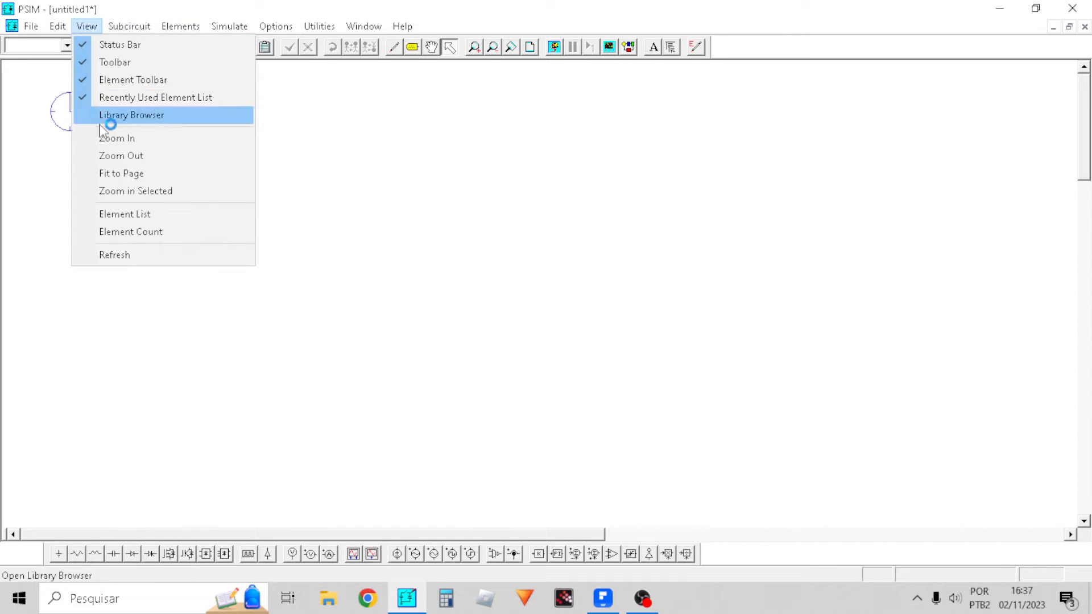
pyautogui.click(130, 190)
pyautogui.moveTo(524, 299); pyautogui.dragTo(3, 61)
pyautogui.doubleClick(115, 185)
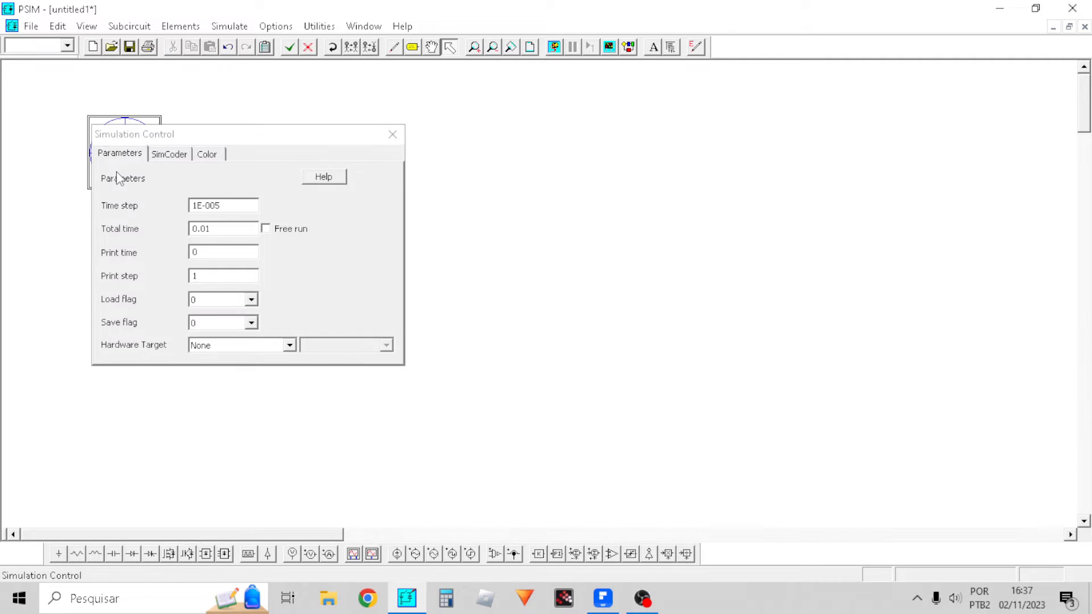
pyautogui.doubleClick(230, 206)
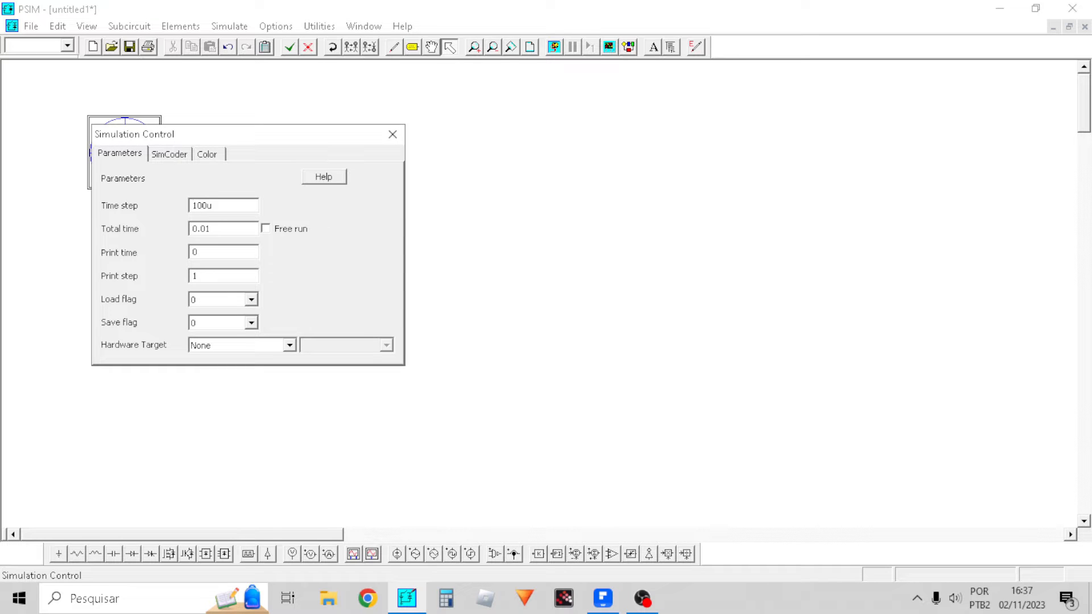
pyautogui.moveTo(216, 208); pyautogui.dragTo(179, 216)
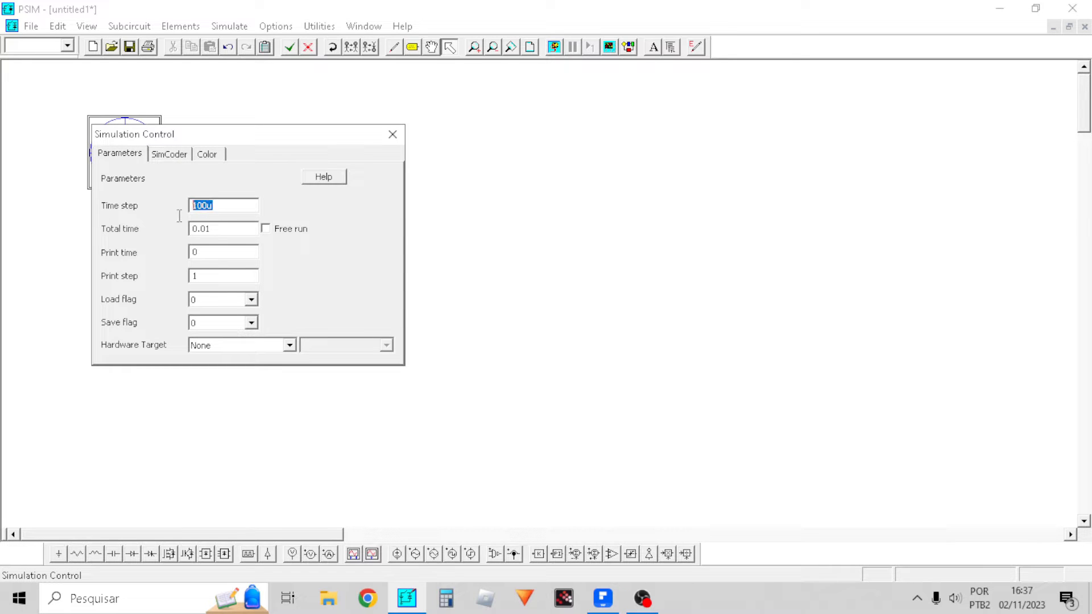
# Set the simulation's total time to 100m and close the Simulation Control settings
pyautogui.click(222, 228)
pyautogui.moveTo(225, 232); pyautogui.dragTo(171, 233)
pyautogui.write('100m')
pyautogui.click(392, 137)
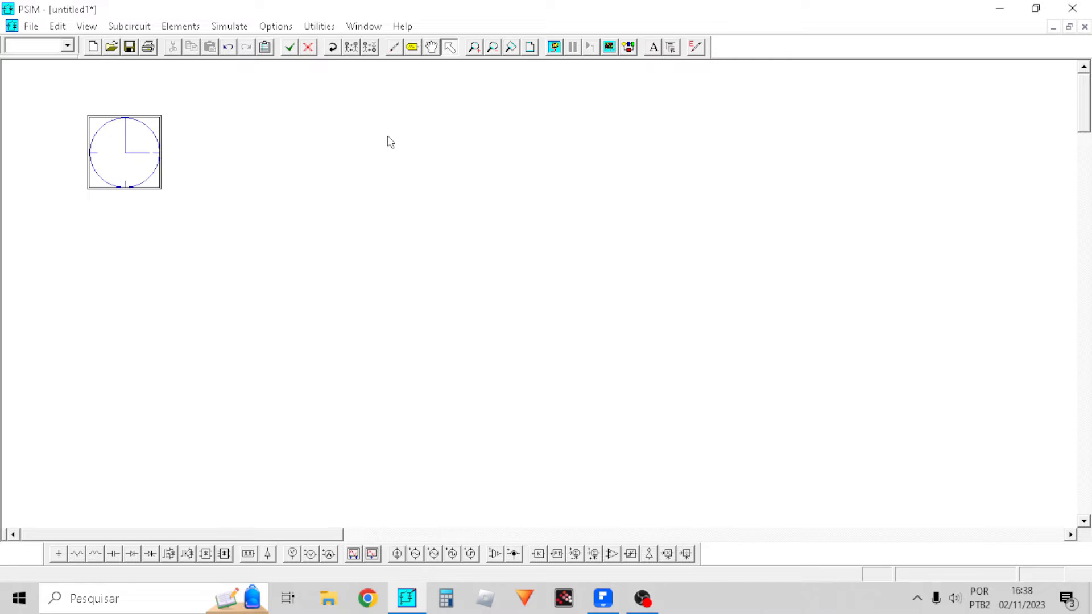
pyautogui.click(513, 239)
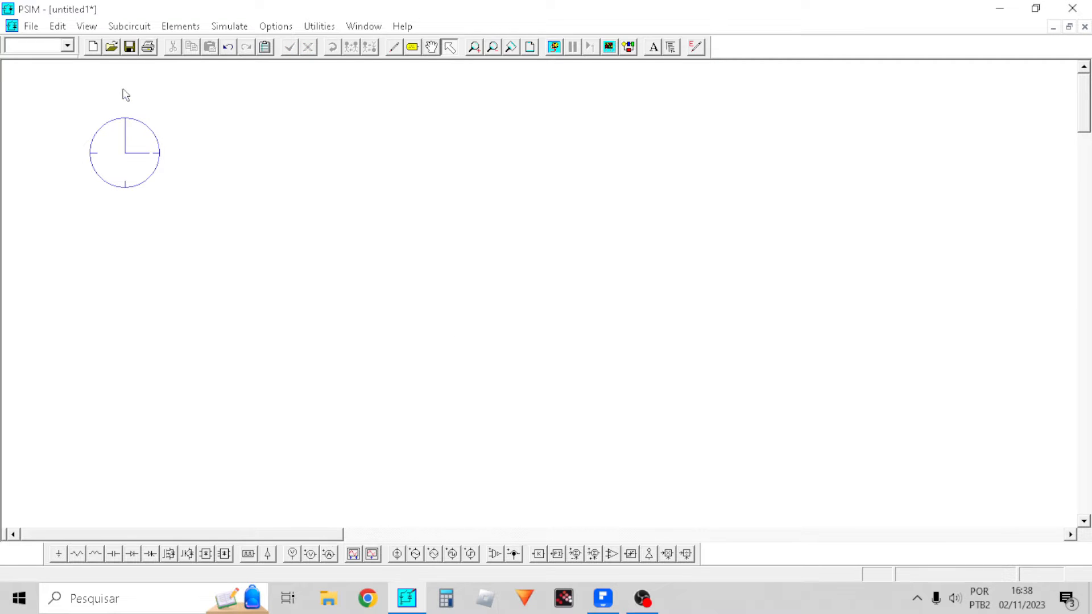
# Set the Simulation Control total time to 3 and close its settings
pyautogui.doubleClick(122, 179)
pyautogui.doubleClick(241, 231)
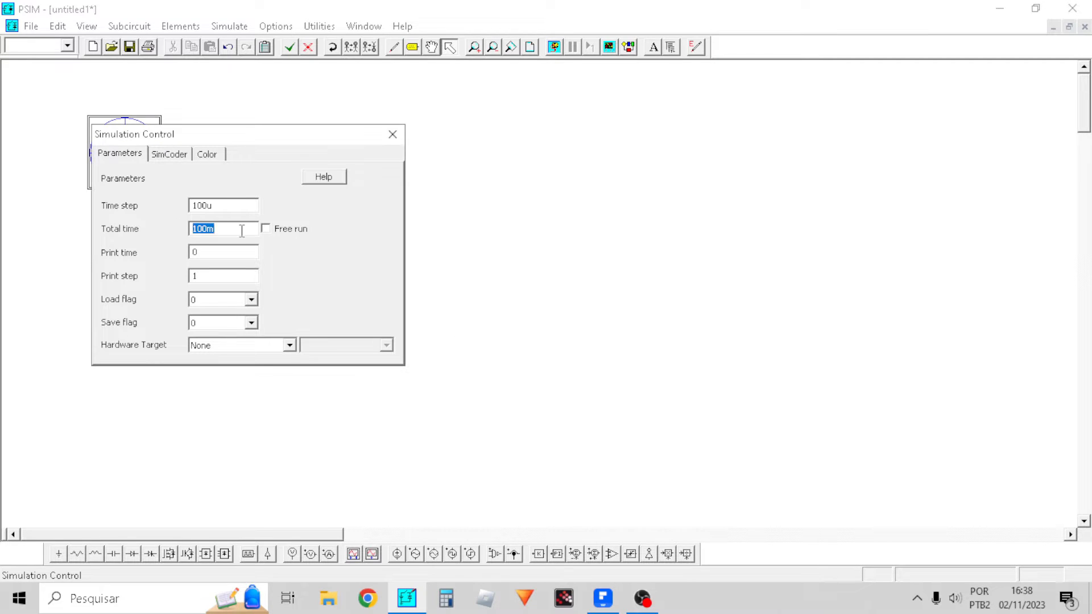
pyautogui.write('3')
pyautogui.click(392, 135)
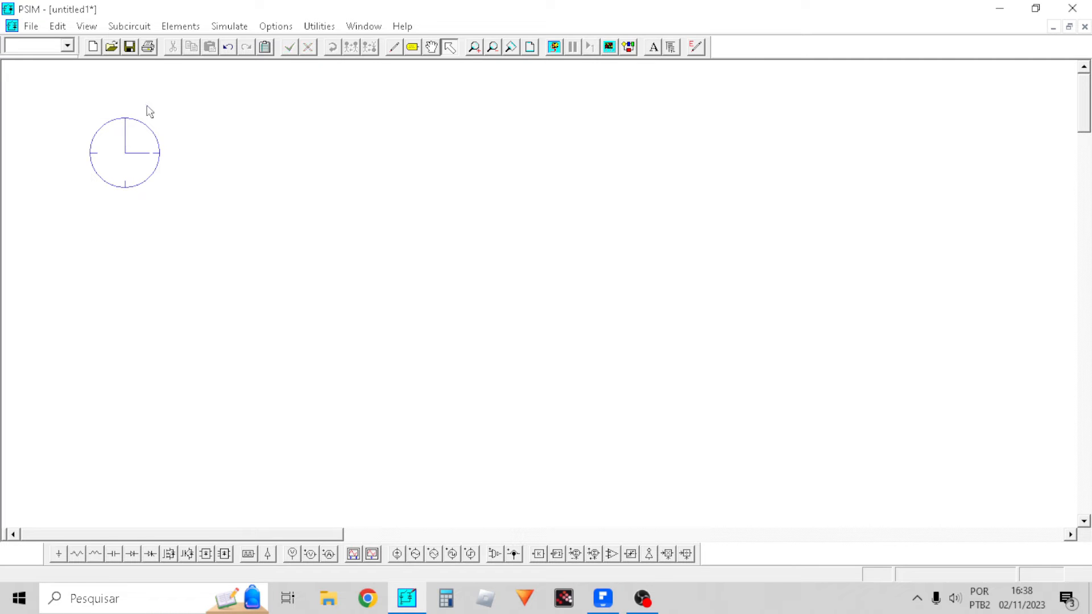
# Save the new schematic in the BLDC folder as PMSM_5CV_2.psimsch
pyautogui.click(129, 47)
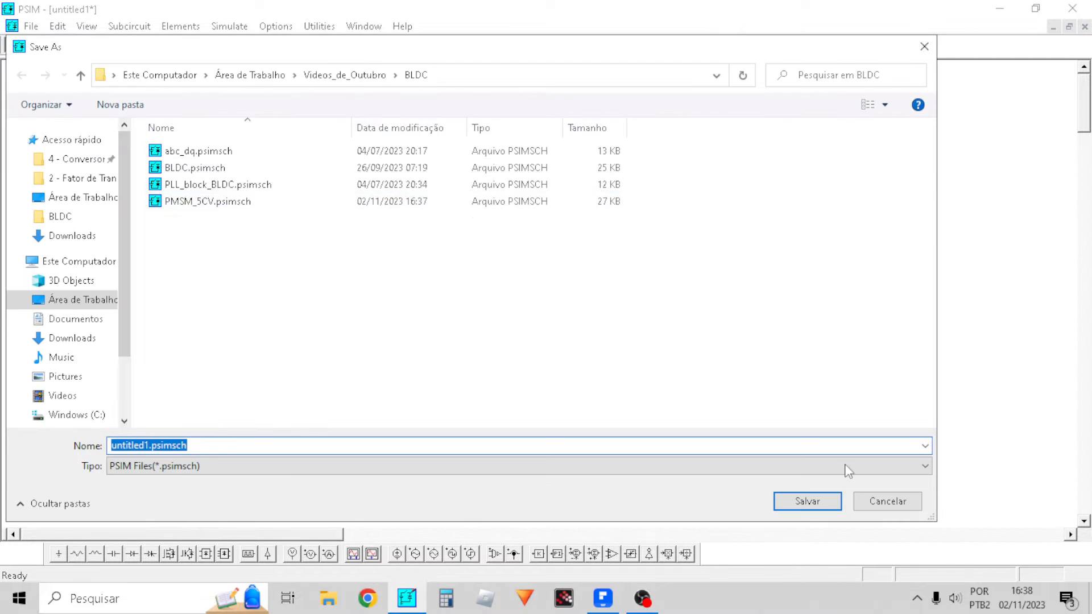
pyautogui.click(171, 209)
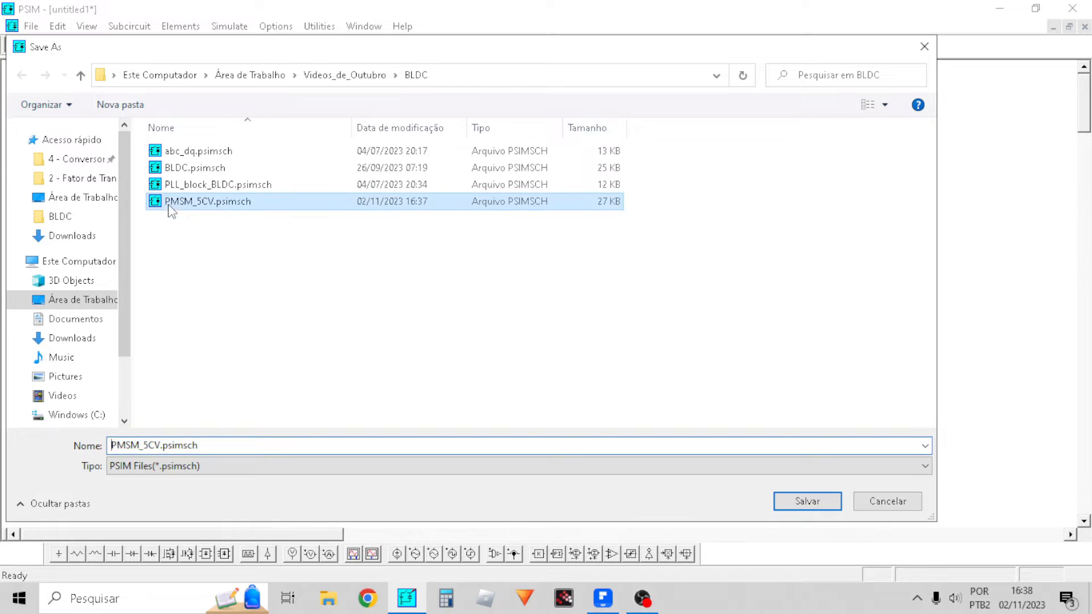
pyautogui.click(164, 445)
pyautogui.click(165, 445)
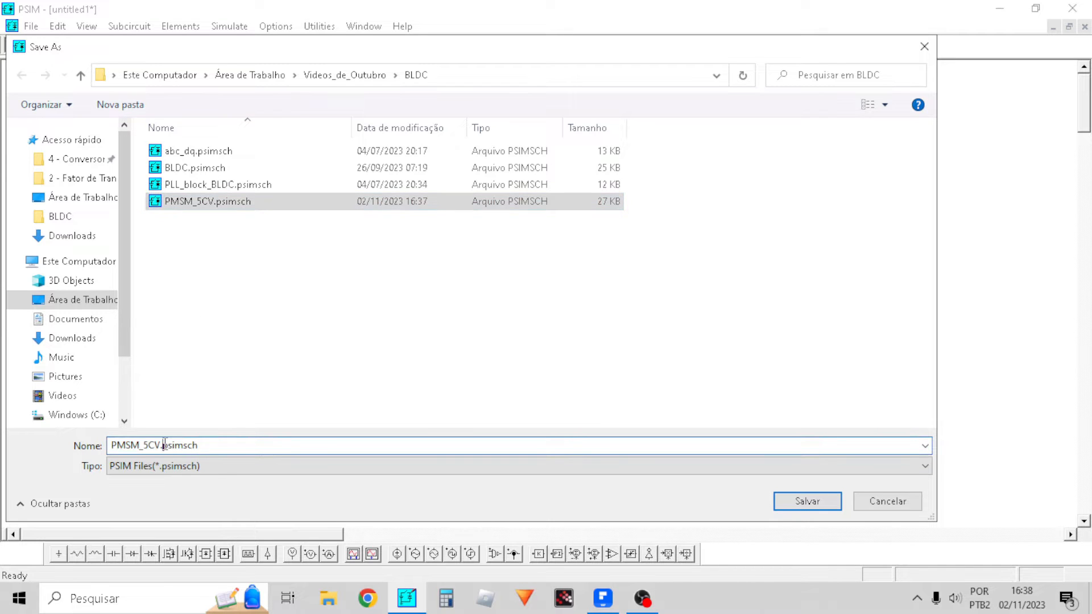
pyautogui.write('_2')
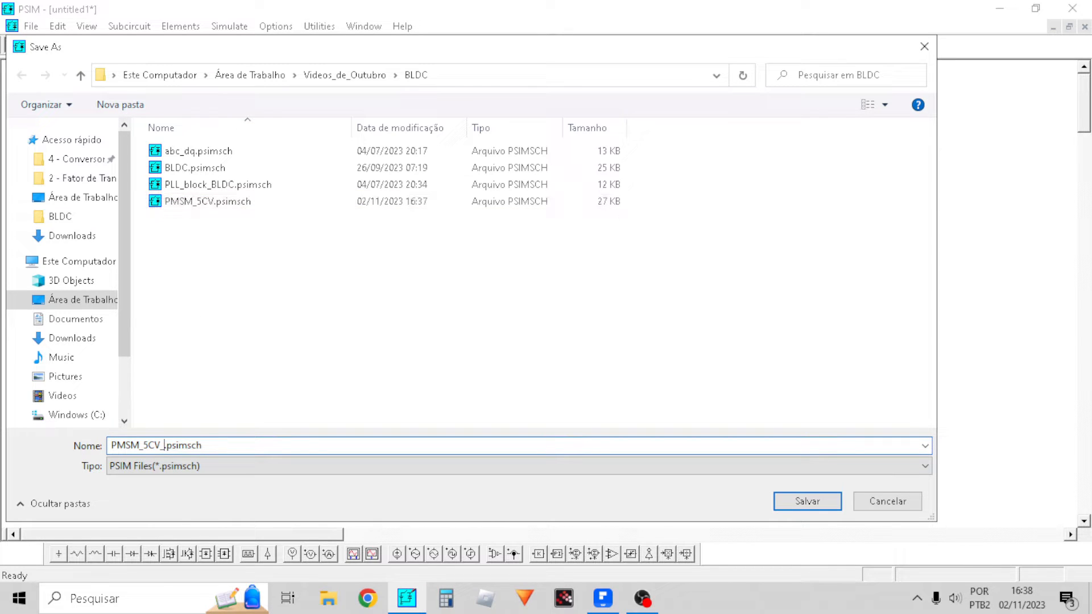
pyautogui.press('Return')
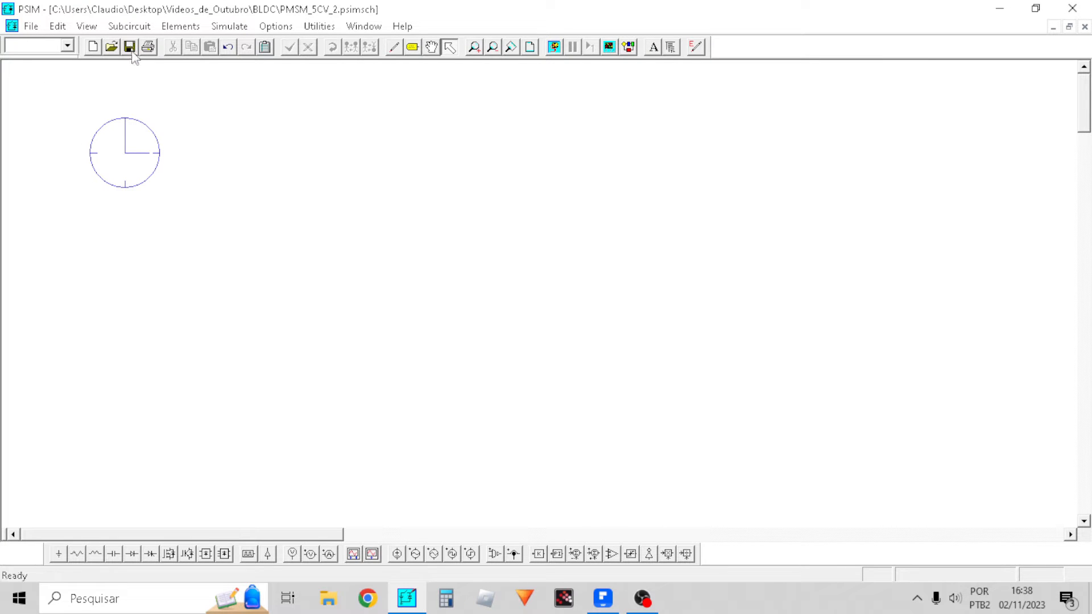
# Place a Permanent Magnet Sync. Machine from the Motor Drive Module in the open area beside the simulation clock
pyautogui.click(180, 27)
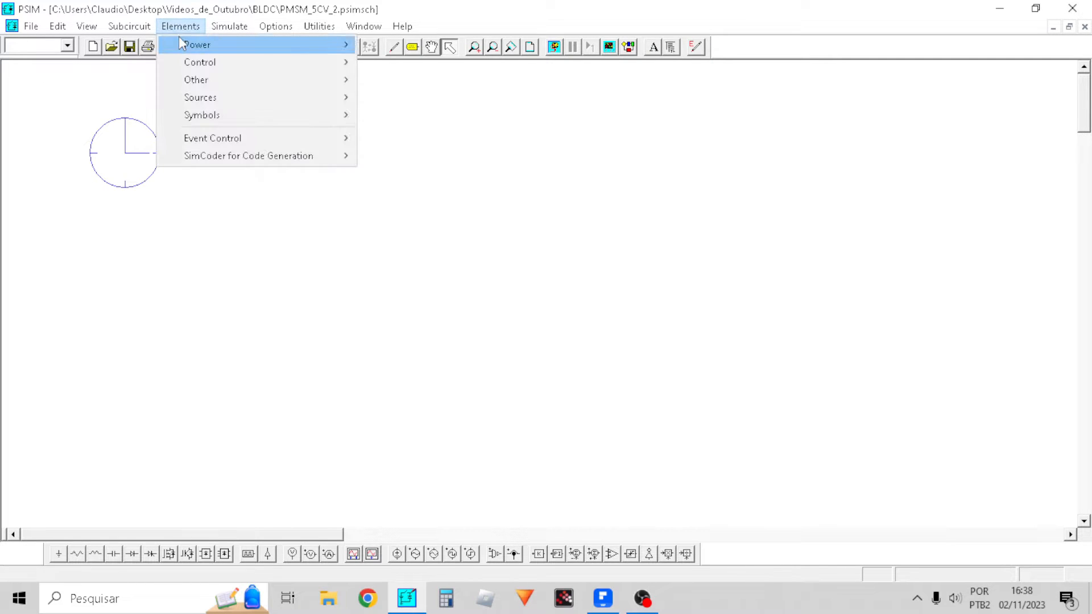
pyautogui.moveTo(208, 44)
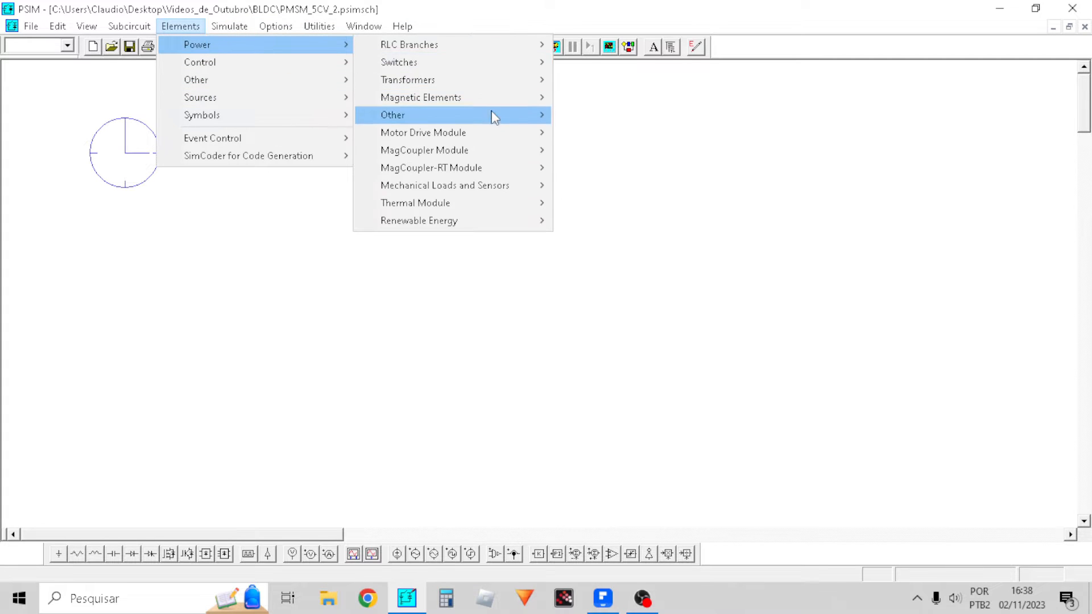
pyautogui.moveTo(488, 141)
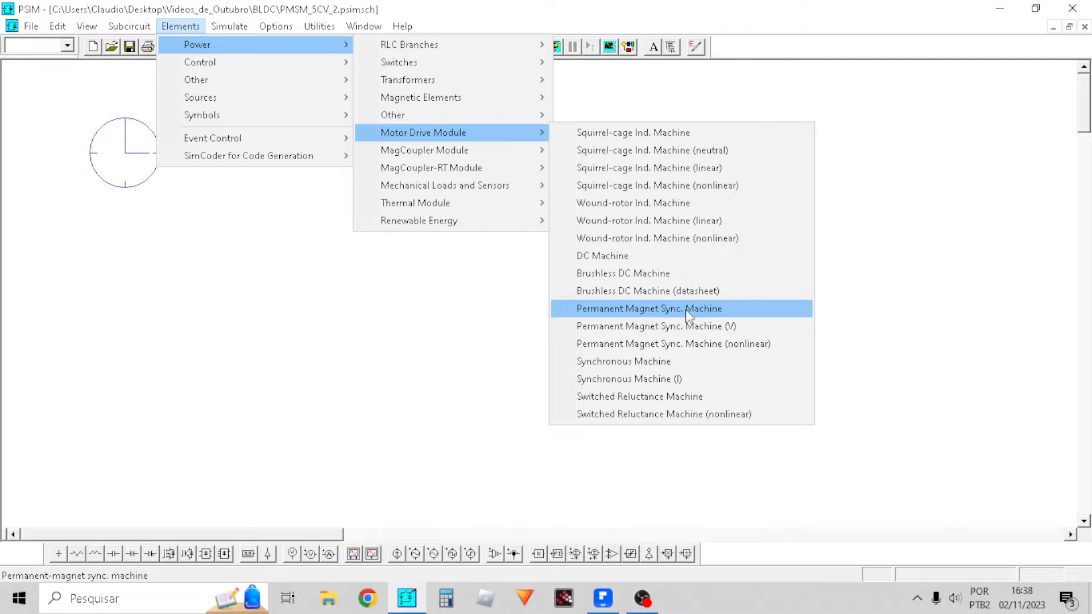
pyautogui.click(707, 314)
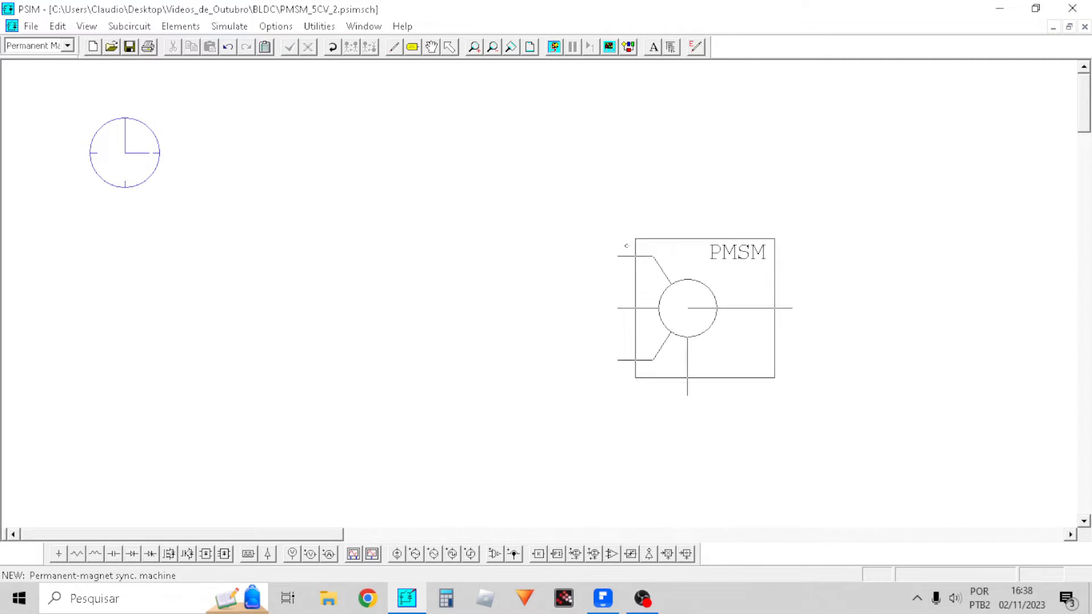
pyautogui.click(454, 252)
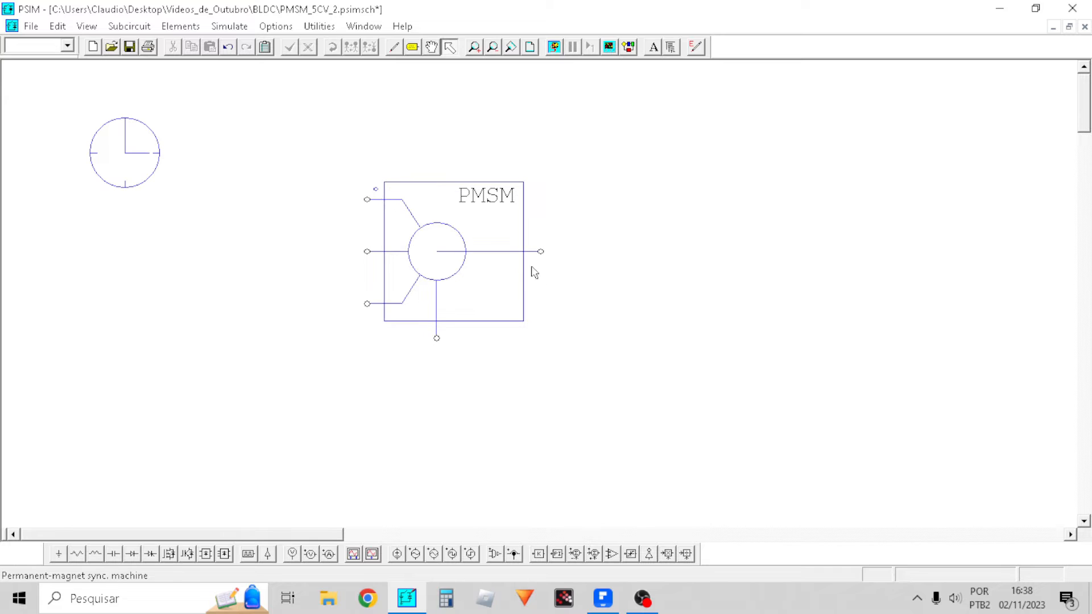
# Review the PMSM's stator resistance and its d-axis and q-axis inductance parameters, and close the machine's properties
pyautogui.doubleClick(484, 287)
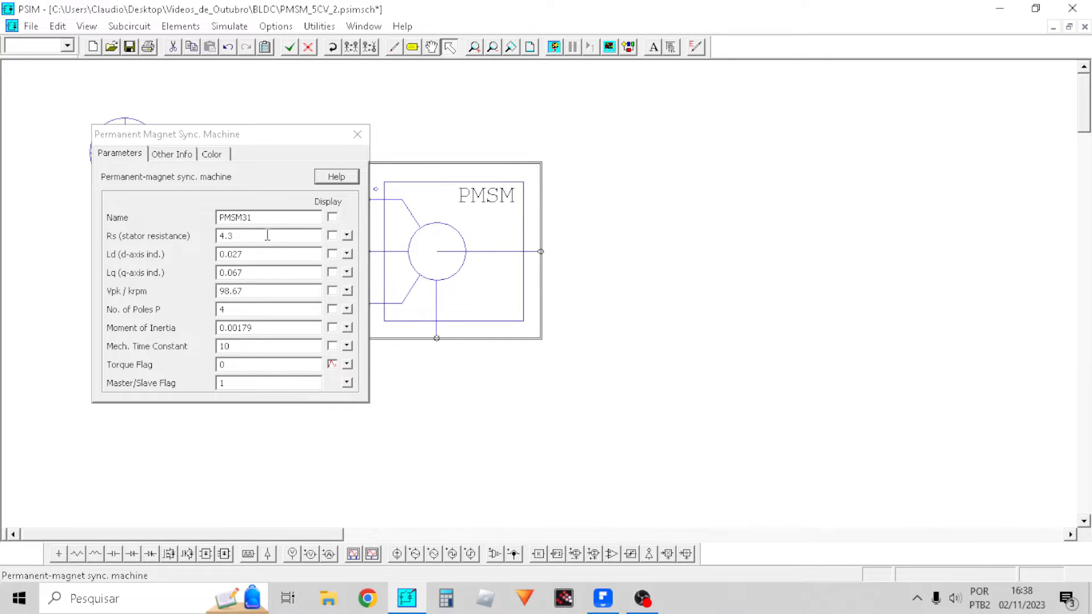
pyautogui.moveTo(268, 236); pyautogui.dragTo(203, 235)
pyautogui.moveTo(275, 256); pyautogui.dragTo(145, 245)
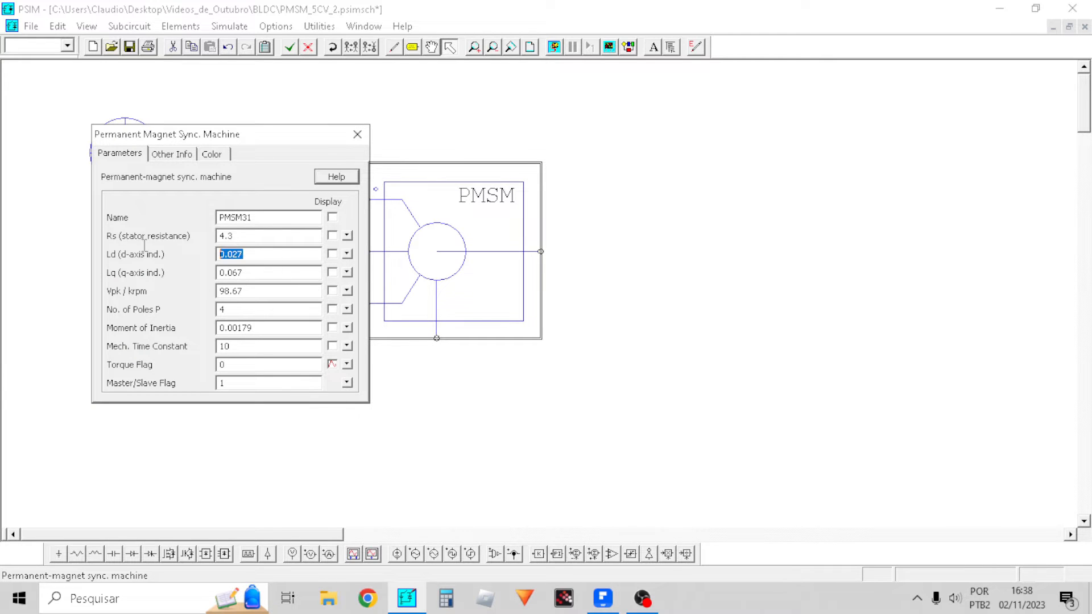
pyautogui.moveTo(259, 271); pyautogui.dragTo(214, 271)
pyautogui.moveTo(301, 254); pyautogui.dragTo(150, 254)
pyautogui.moveTo(286, 276); pyautogui.dragTo(216, 282)
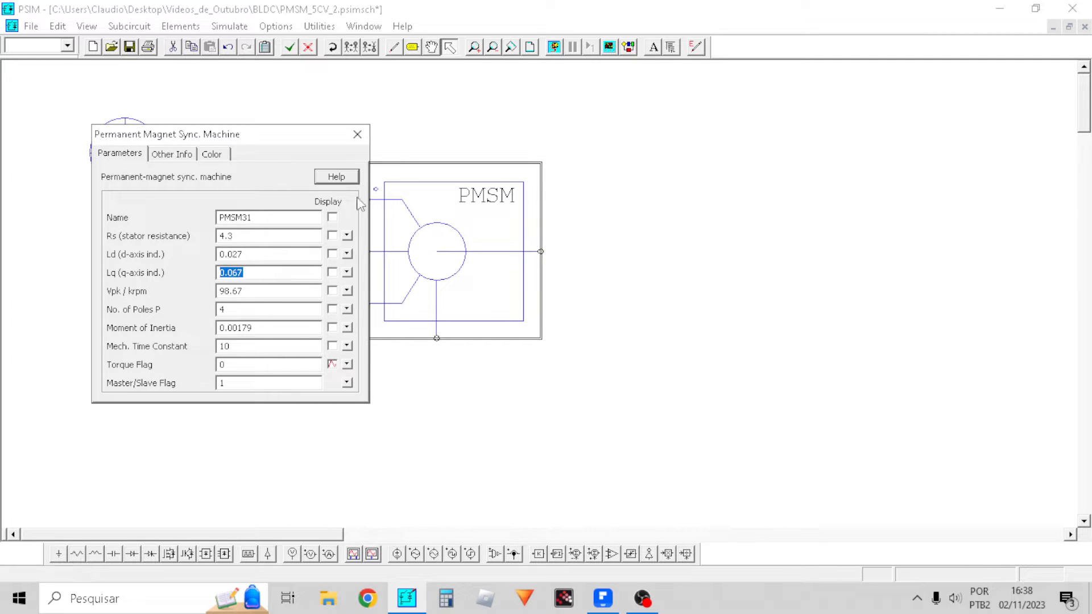
pyautogui.click(358, 135)
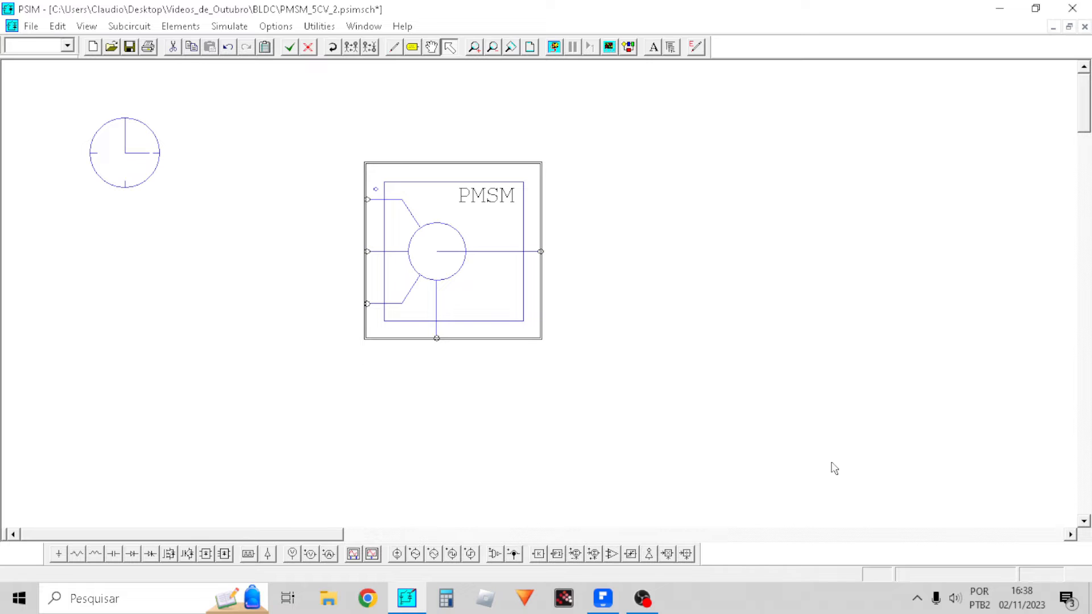
# Switch to the JD39 PMSM catalogue PDF and examine its cover, motor characteristics, and the exploded view of motor and drive
pyautogui.click(603, 598)
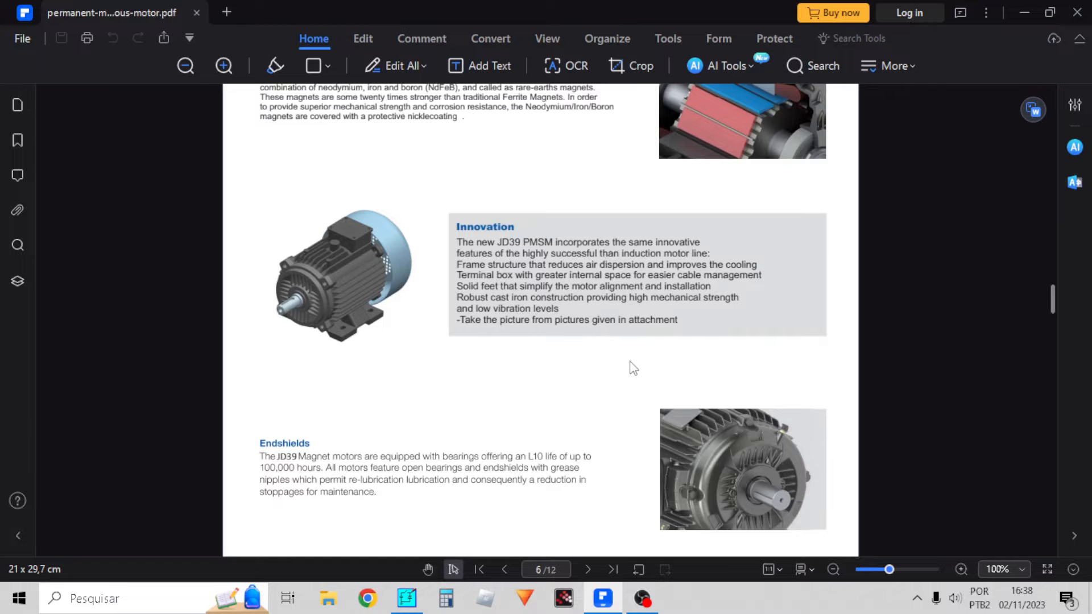
pyautogui.scroll(20, 623, 375)
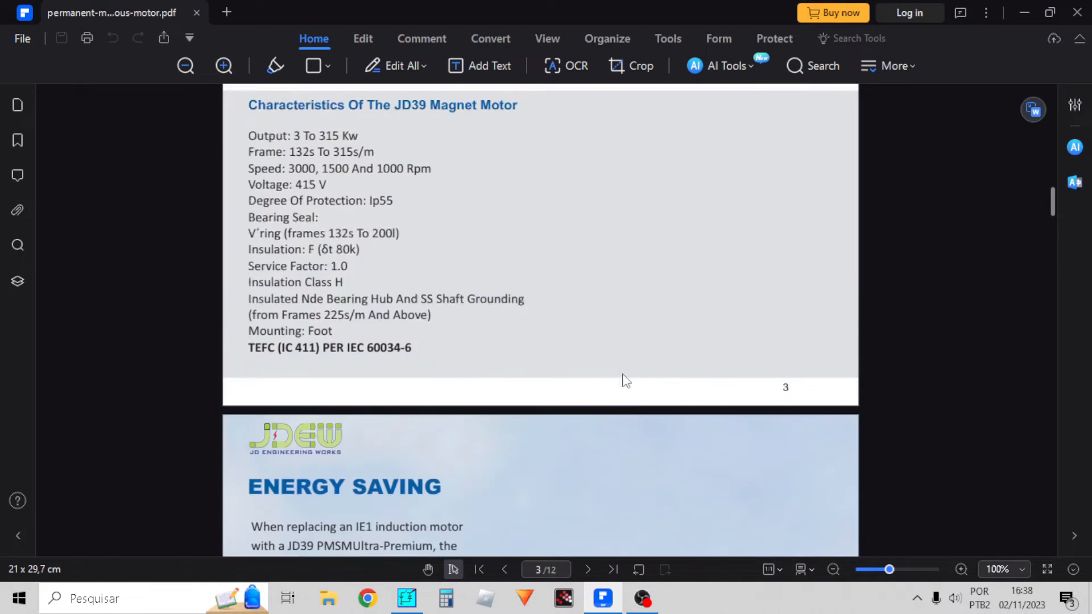
pyautogui.scroll(6, 623, 375)
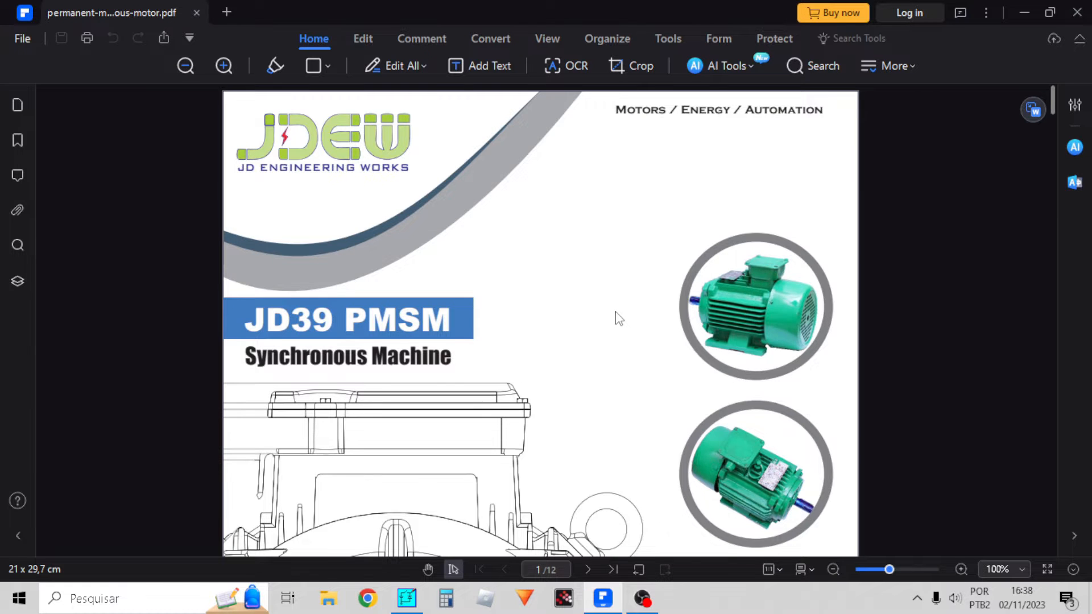
pyautogui.scroll(-5, 619, 318)
pyautogui.scroll(-10, 619, 319)
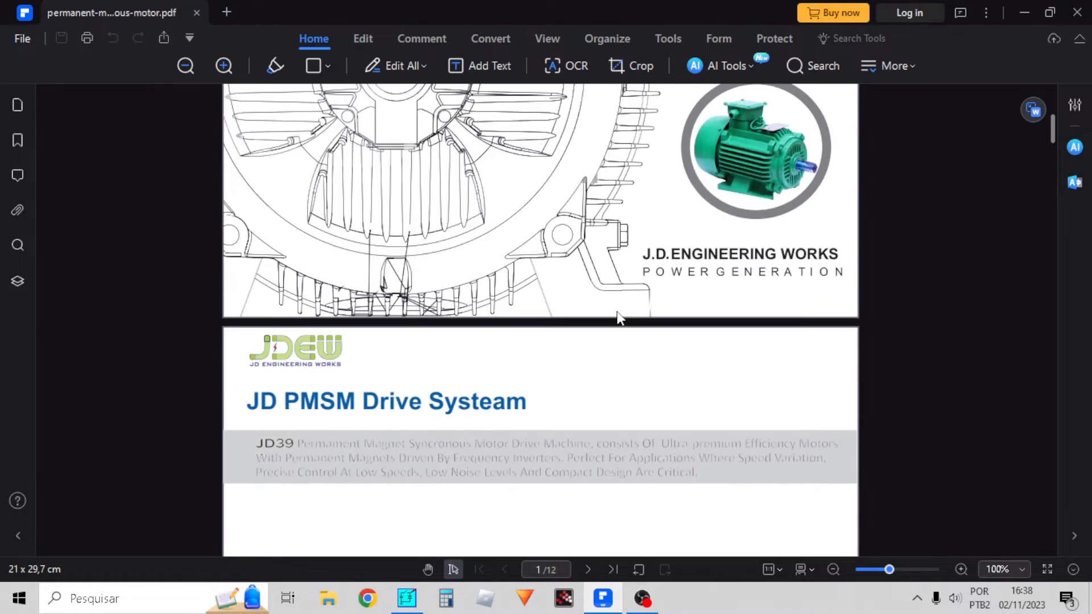
pyautogui.scroll(-12, 619, 319)
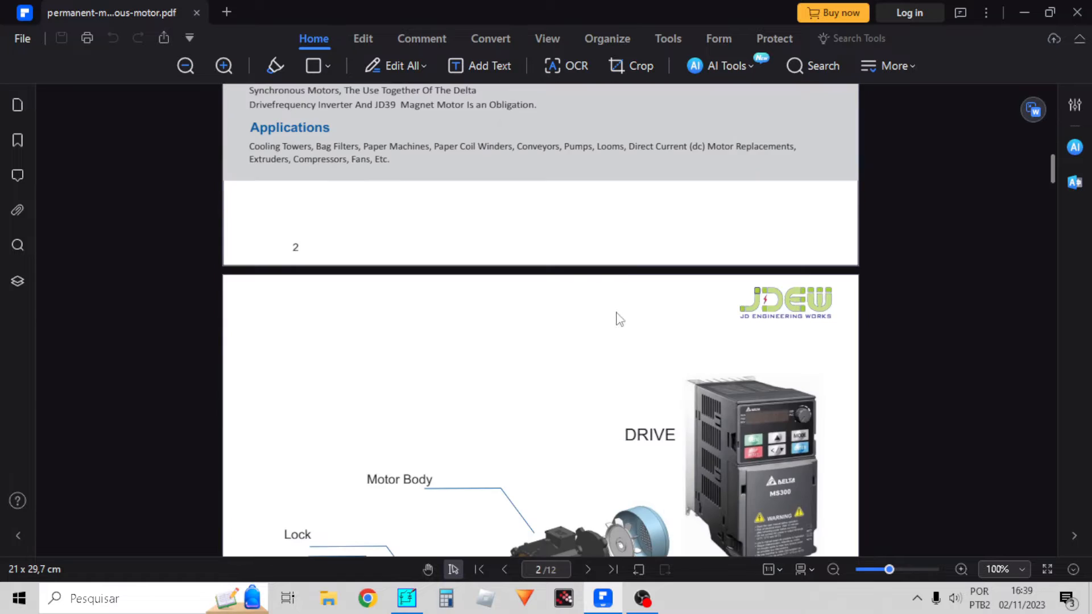
pyautogui.scroll(3, 674, 194)
pyautogui.scroll(-5, 677, 196)
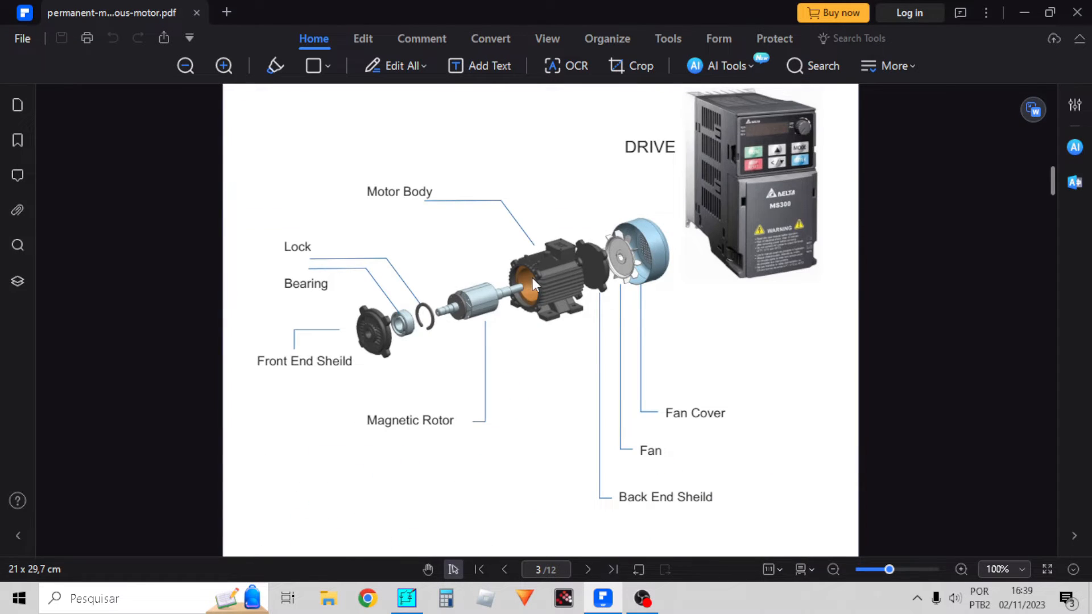
pyautogui.scroll(18, 454, 324)
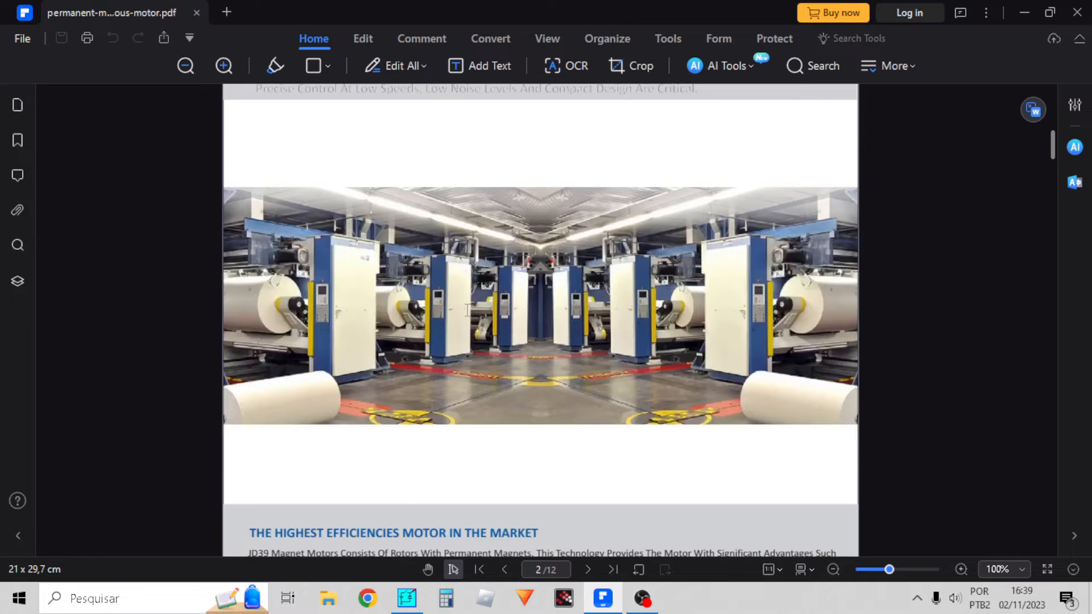
pyautogui.scroll(5, 531, 302)
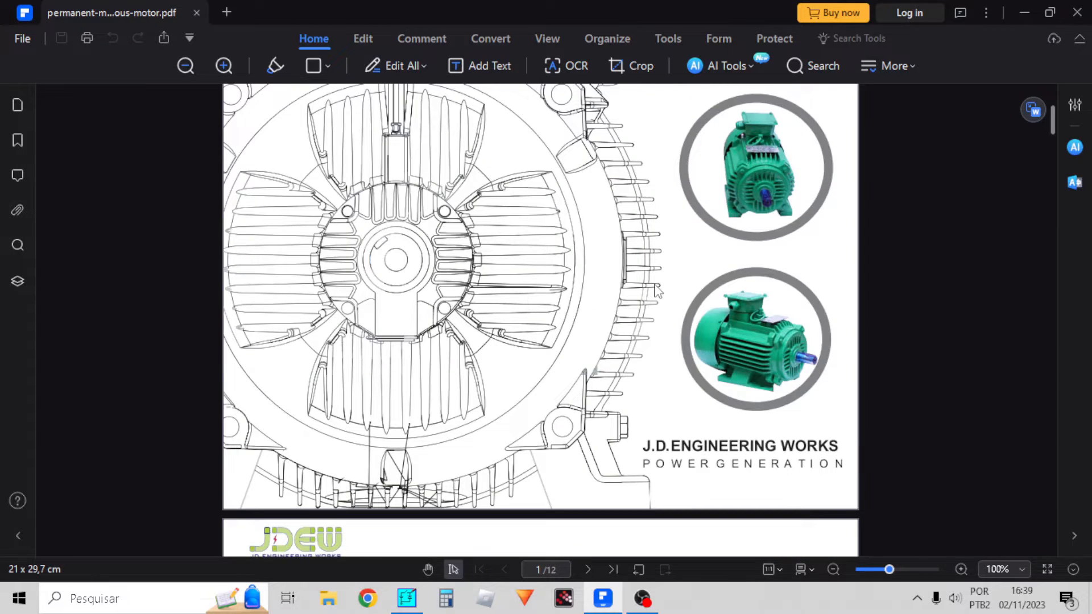
# Examine the catalogue's energy saving, efficiency comparison, torque-speed and permanent magnet pages up to the 2P technical data table
pyautogui.scroll(-20, 657, 290)
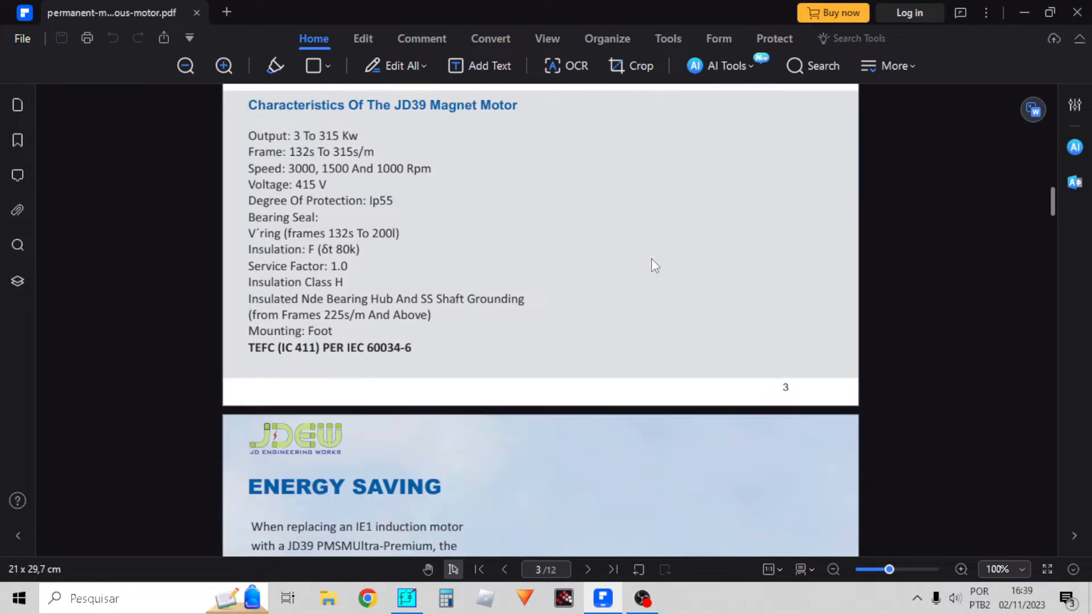
pyautogui.scroll(-13, 649, 262)
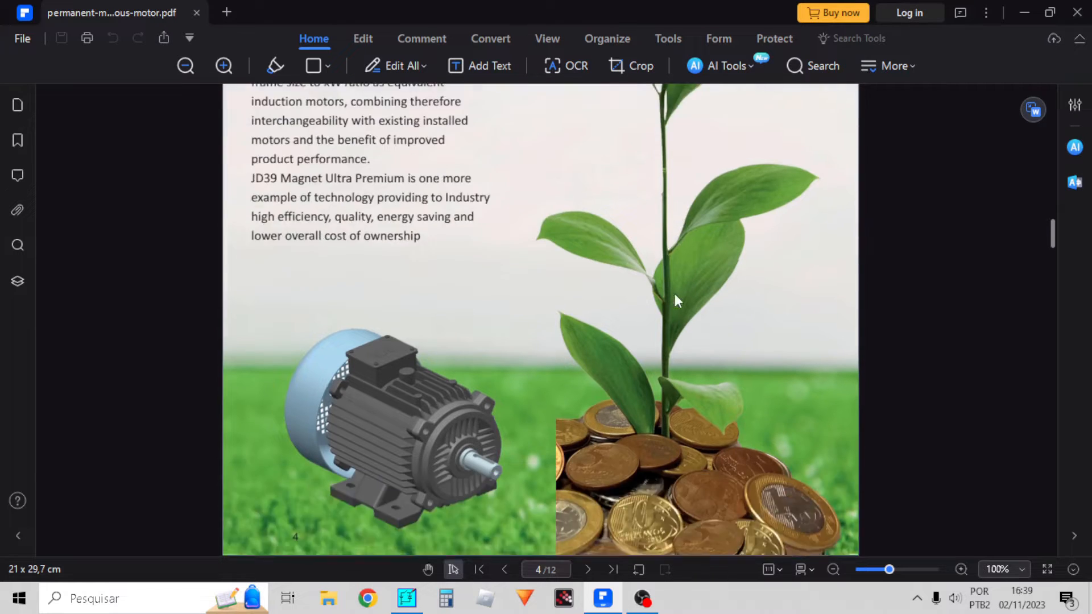
pyautogui.scroll(-4, 677, 300)
pyautogui.scroll(-5, 810, 291)
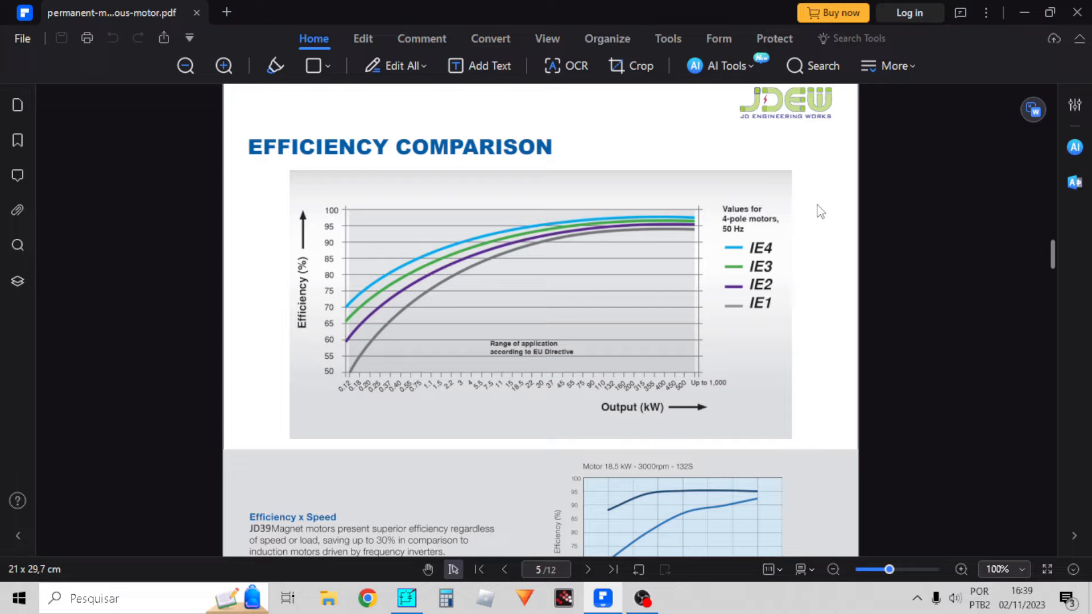
pyautogui.scroll(-5, 707, 322)
pyautogui.scroll(5, 707, 315)
pyautogui.scroll(-5, 674, 233)
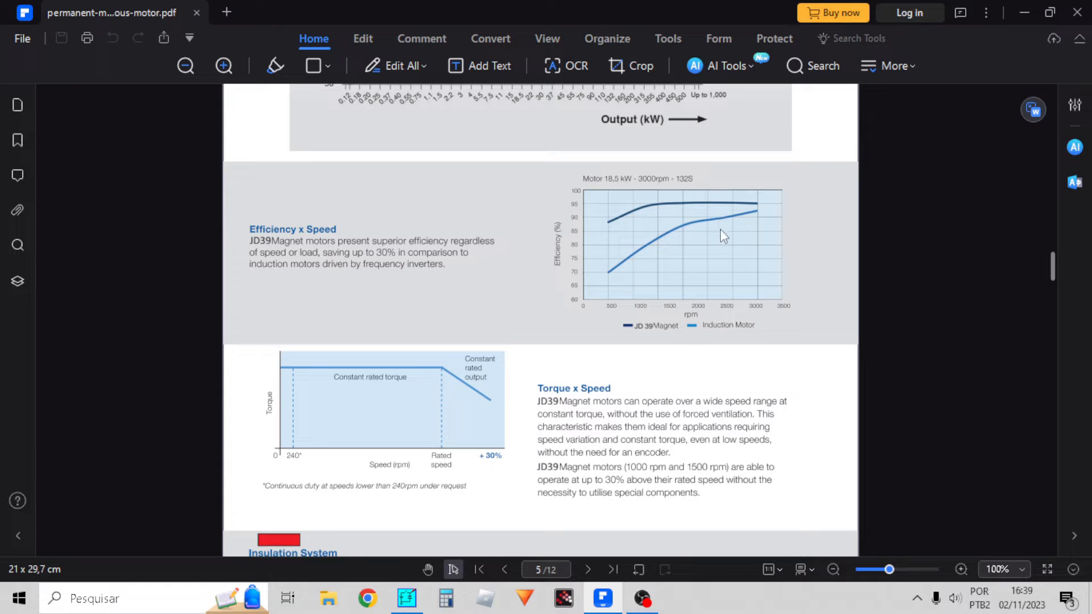
pyautogui.scroll(-17, 689, 236)
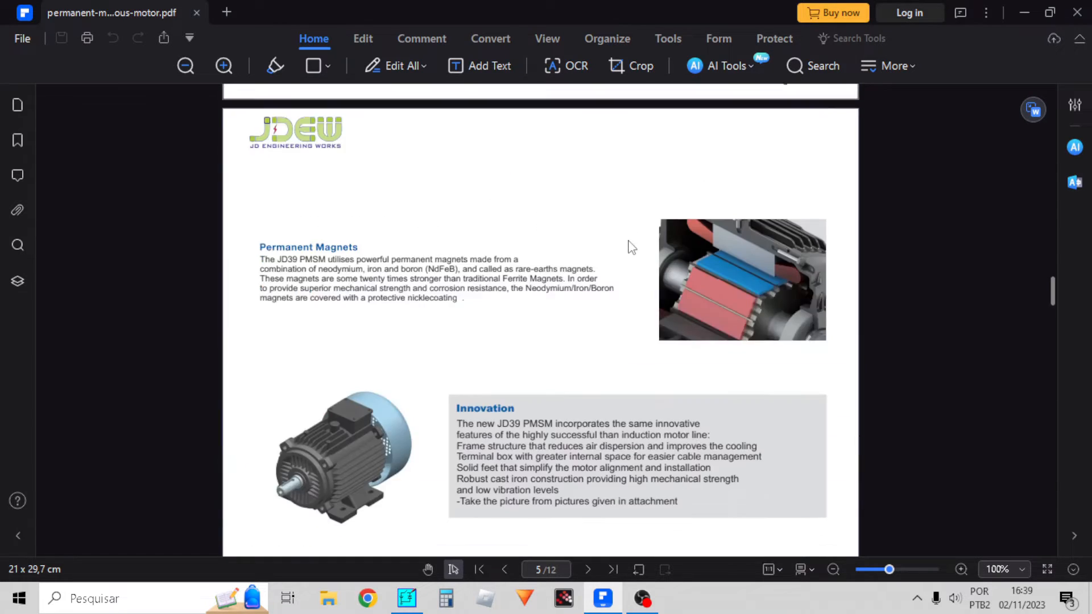
pyautogui.scroll(-15, 633, 246)
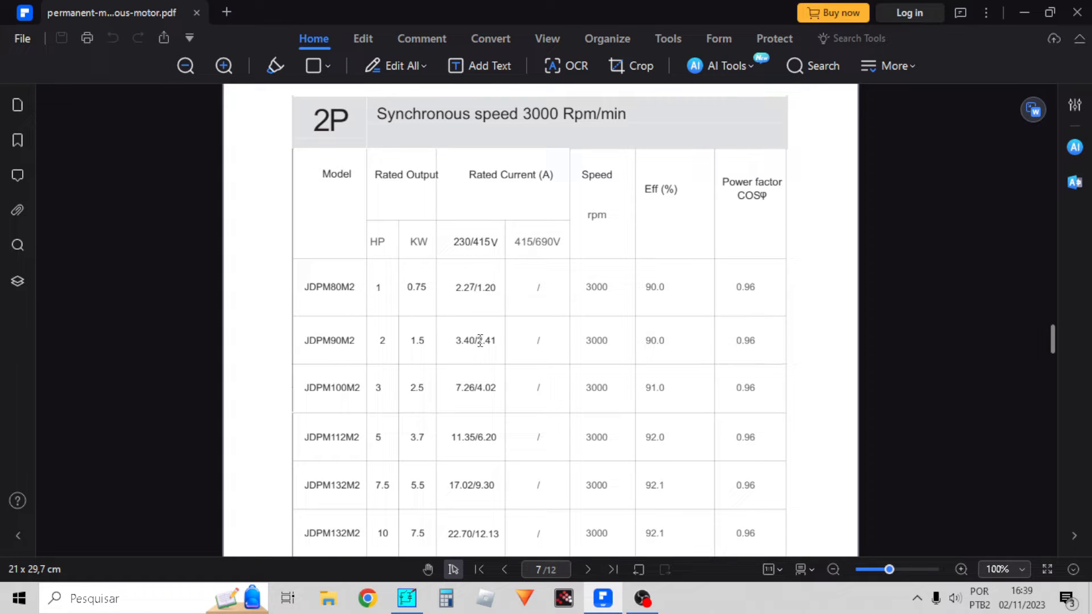
# Enlarge the 2P technical data table to 200% and examine the JDPM112M2 motor's rated output and the table headings
pyautogui.scroll(-3, 429, 373)
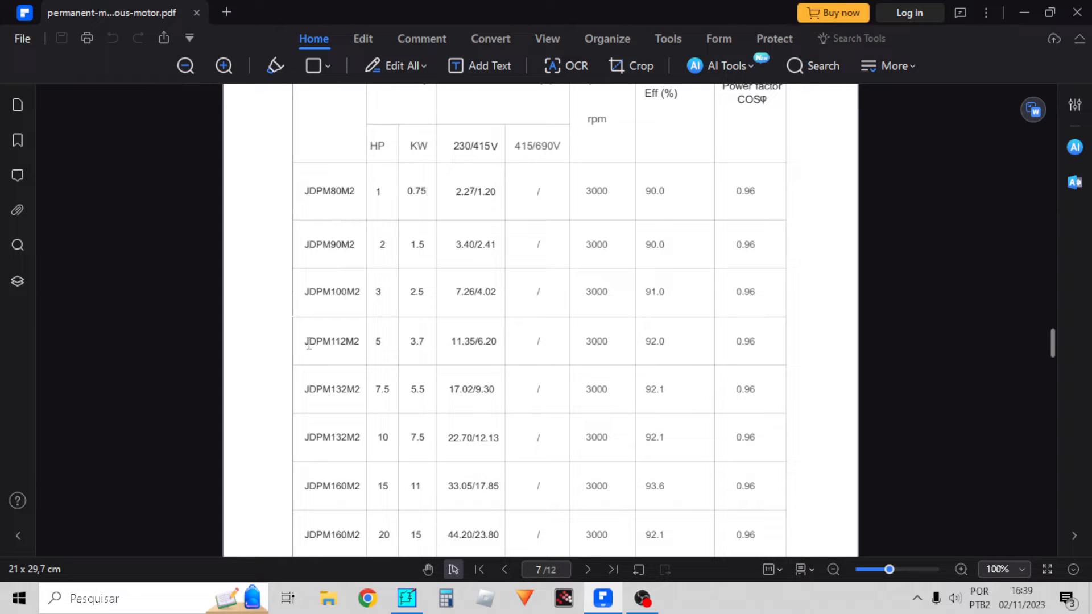
pyautogui.moveTo(309, 339); pyautogui.dragTo(741, 349)
pyautogui.click(740, 350)
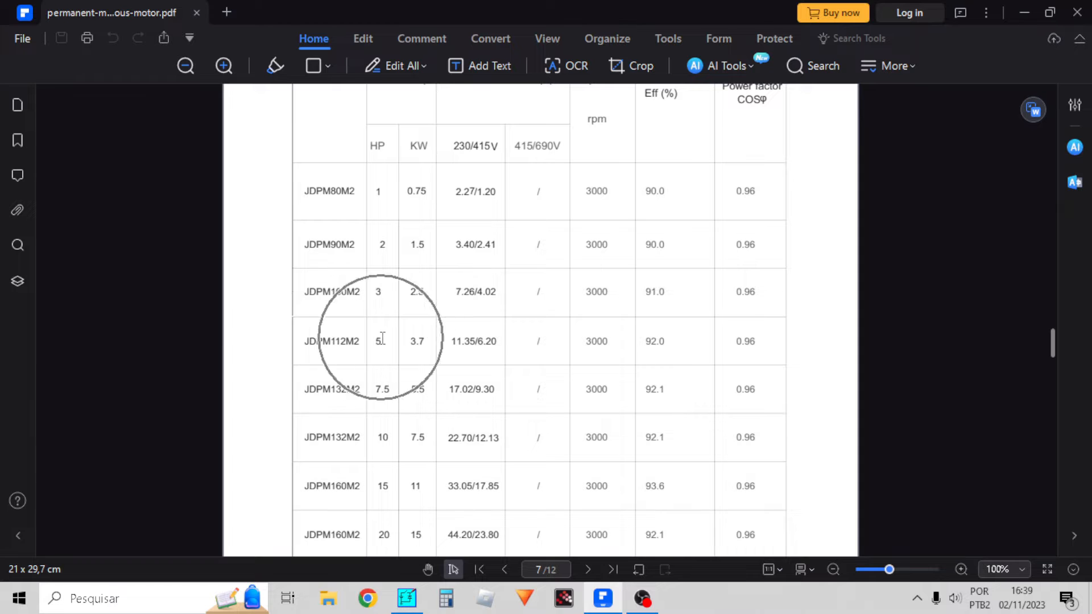
pyautogui.scroll(4, 378, 347)
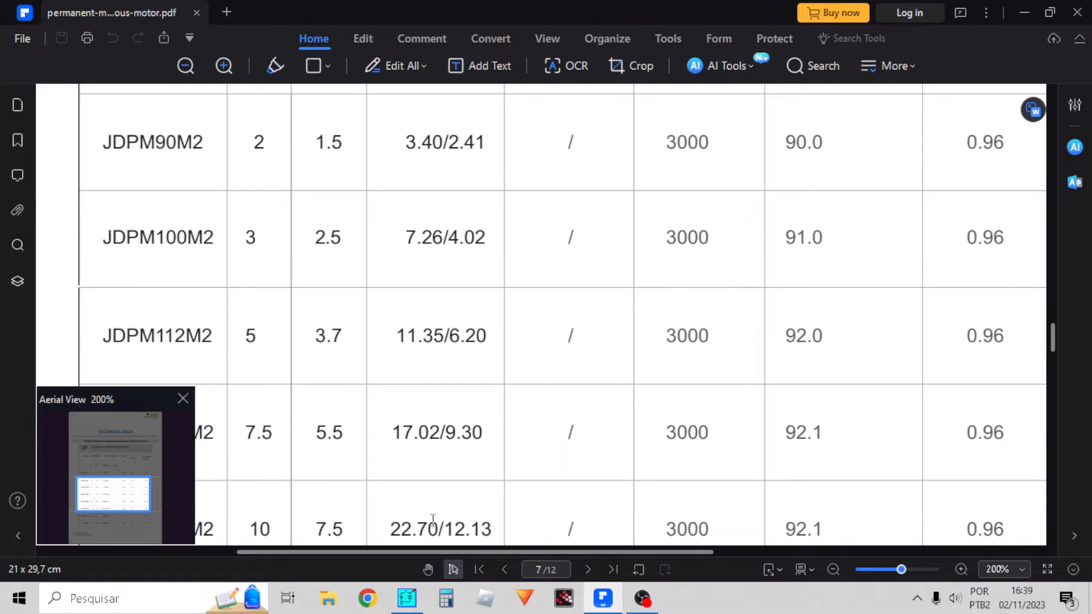
pyautogui.click(183, 399)
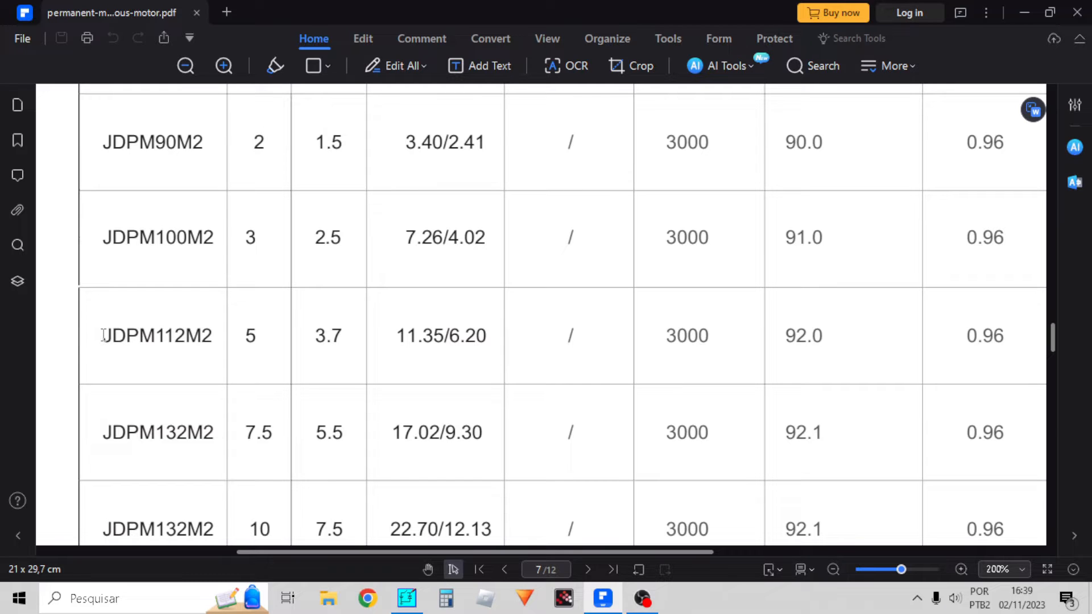
pyautogui.moveTo(104, 335); pyautogui.dragTo(346, 330)
pyautogui.click(374, 377)
pyautogui.click(322, 339)
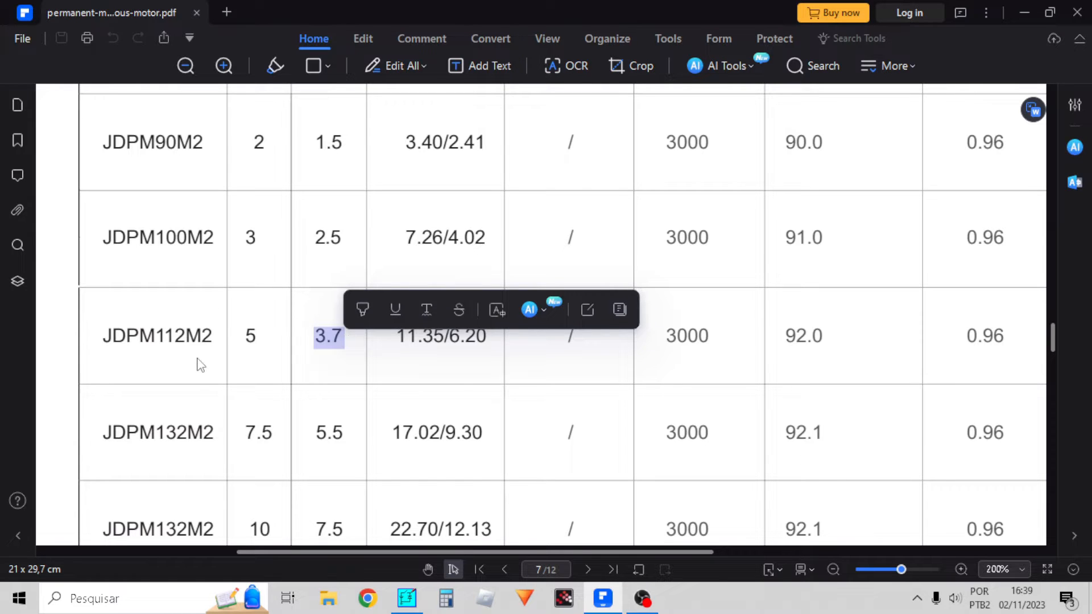
pyautogui.click(463, 392)
pyautogui.scroll(8, 478, 358)
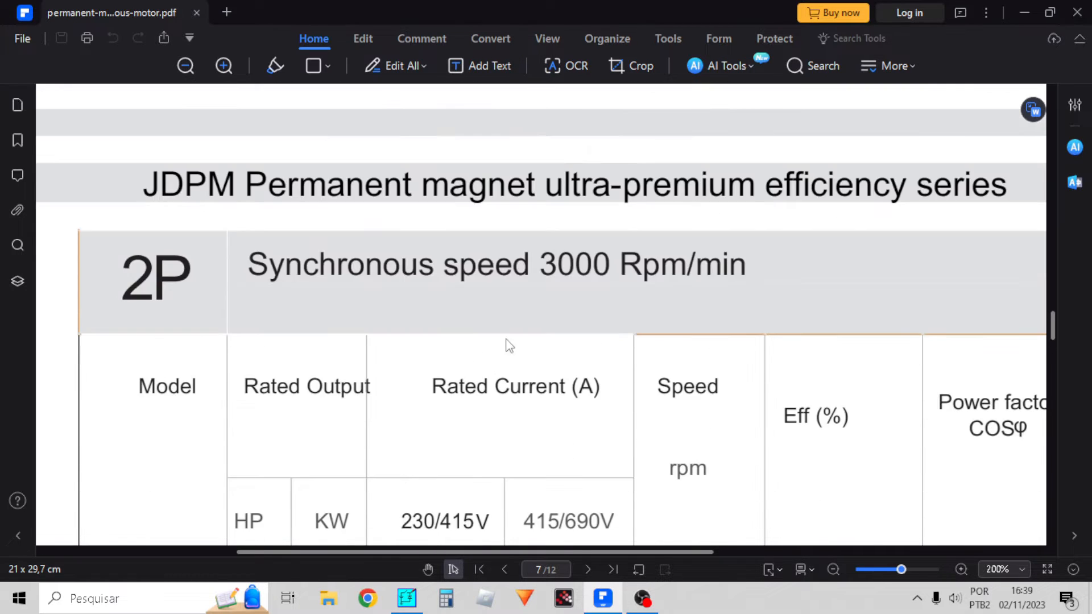
# Examine the JDPM112M4 row in the following 1500 rpm motor table for its speed and its HP and kW ratings
pyautogui.scroll(-15, 677, 390)
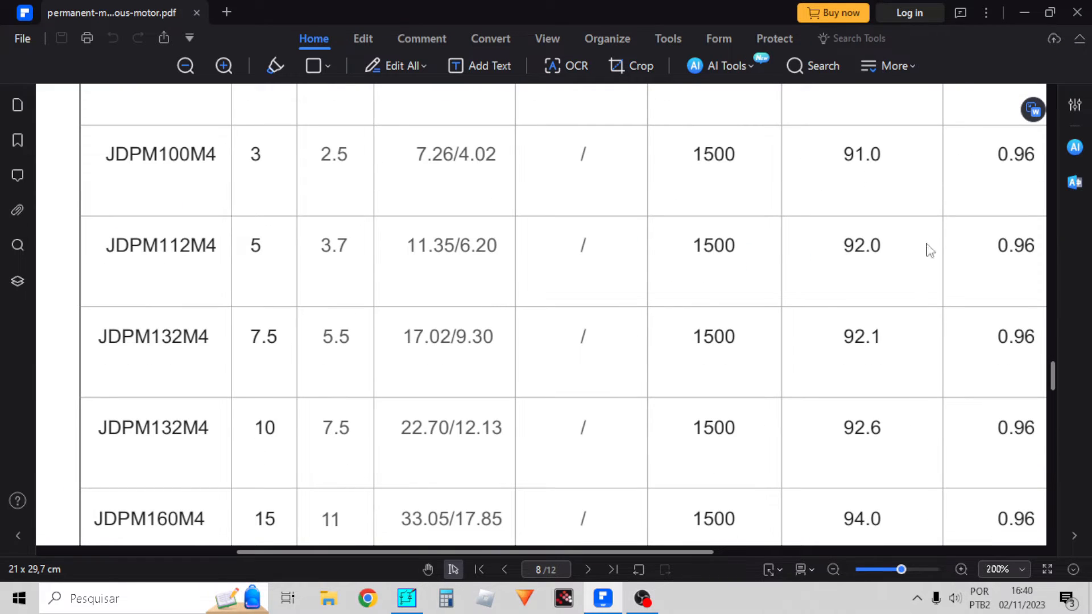
pyautogui.moveTo(729, 248); pyautogui.dragTo(691, 248)
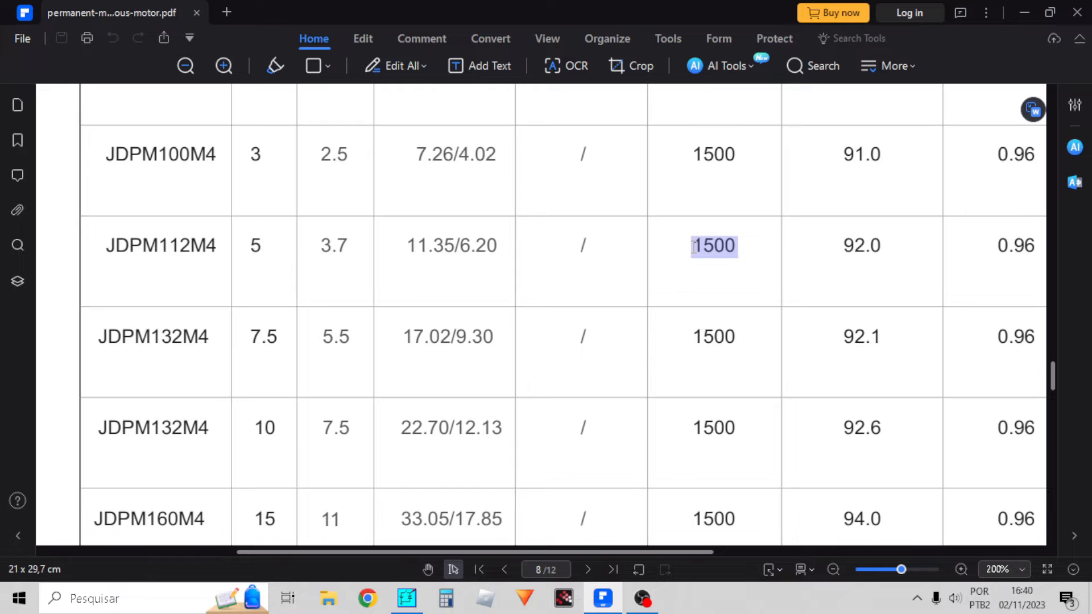
pyautogui.scroll(8, 781, 287)
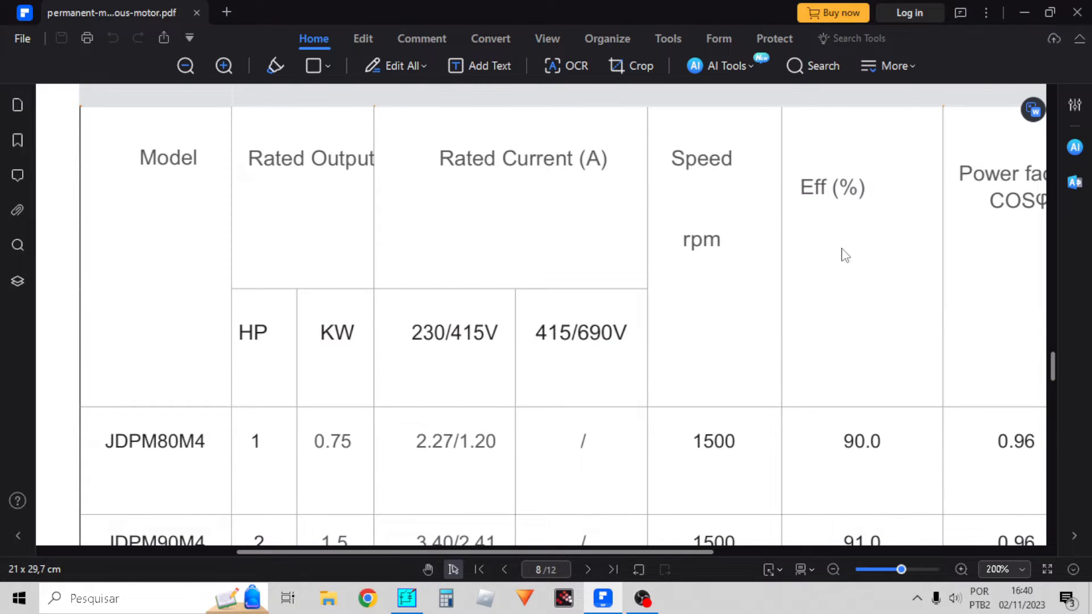
pyautogui.scroll(-2, 780, 285)
pyautogui.scroll(-6, 746, 296)
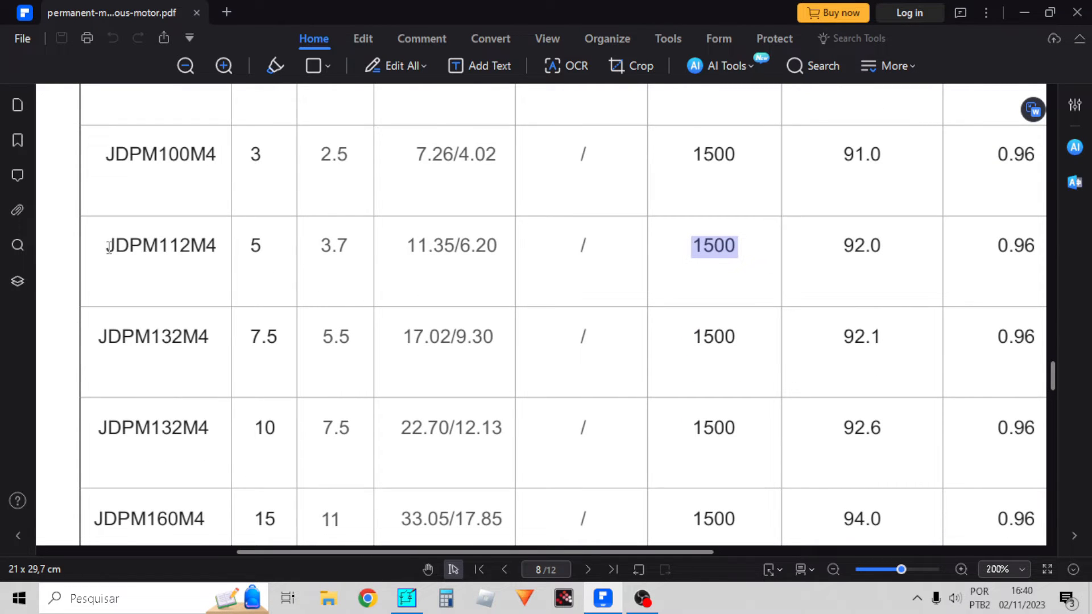
pyautogui.moveTo(108, 248); pyautogui.dragTo(271, 246)
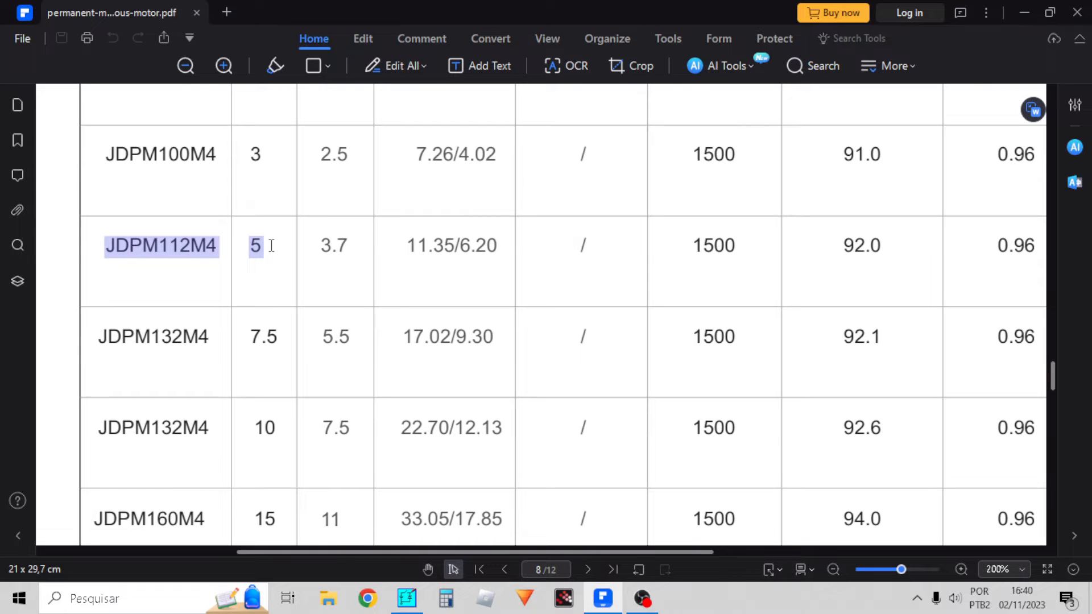
pyautogui.click(259, 254)
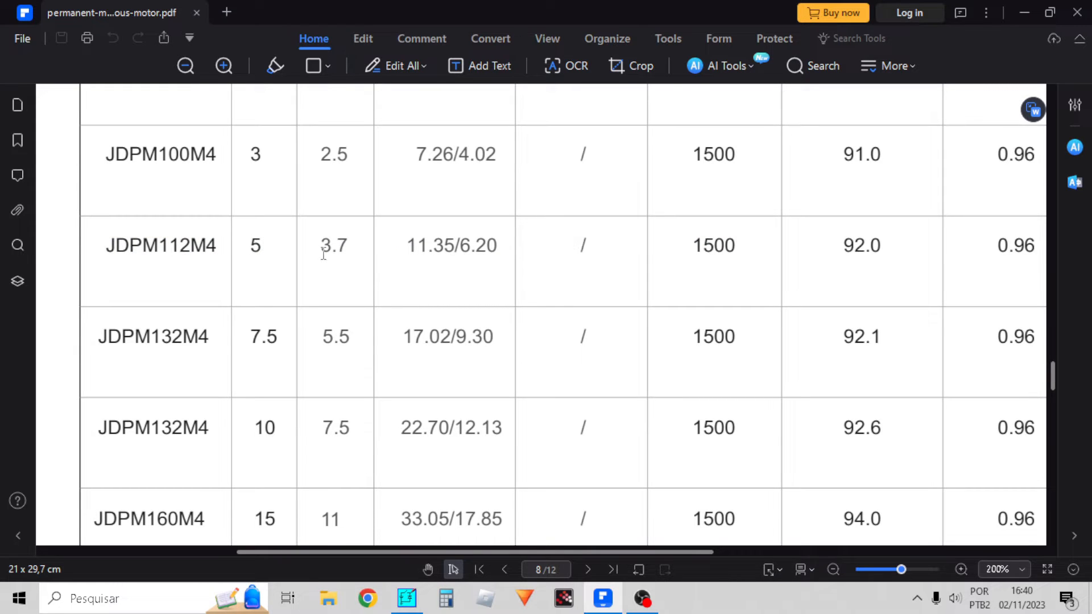
pyautogui.moveTo(324, 254); pyautogui.dragTo(351, 245)
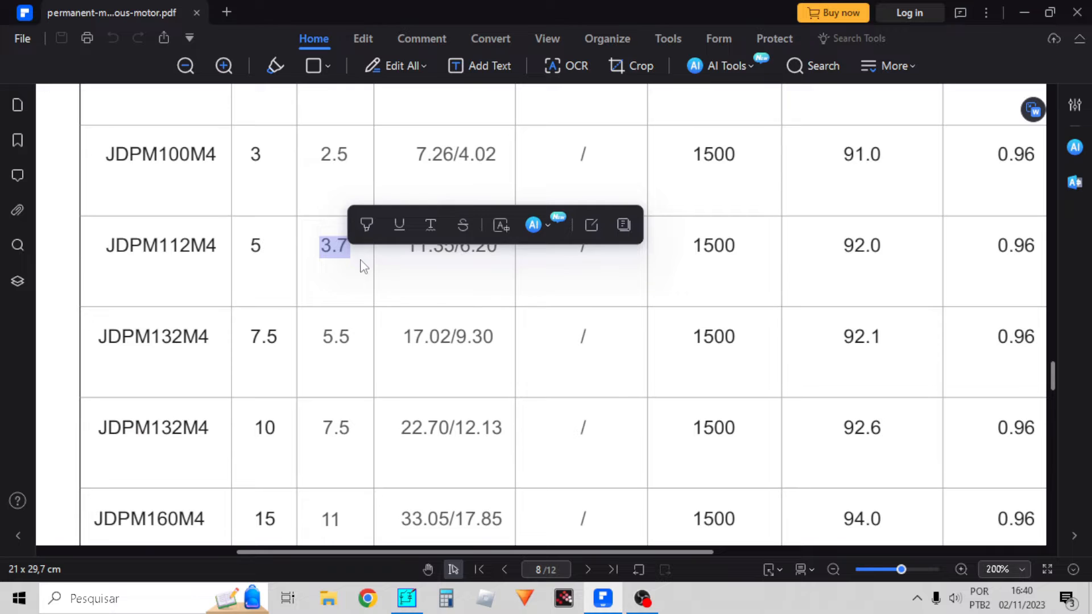
pyautogui.click(362, 262)
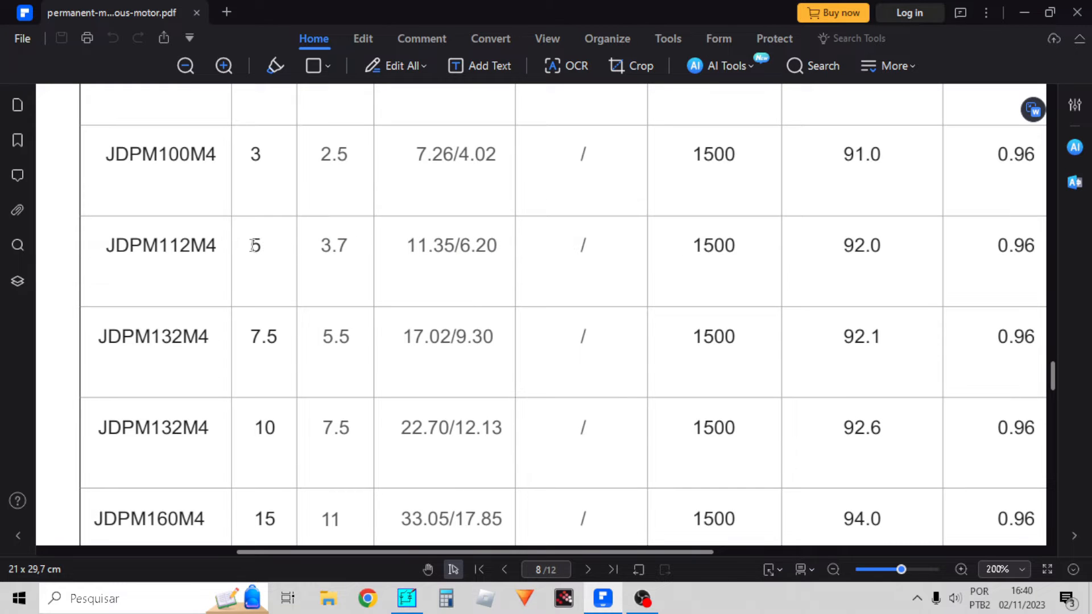
# Compare the JDPM112M4 motor's two rated currents with the supply voltages in the column heading
pyautogui.moveTo(249, 246); pyautogui.dragTo(499, 245)
pyautogui.click(439, 257)
pyautogui.click(344, 246)
pyautogui.click(471, 253)
pyautogui.moveTo(458, 246); pyautogui.dragTo(495, 245)
pyautogui.moveTo(418, 246); pyautogui.dragTo(459, 247)
pyautogui.scroll(3, 457, 250)
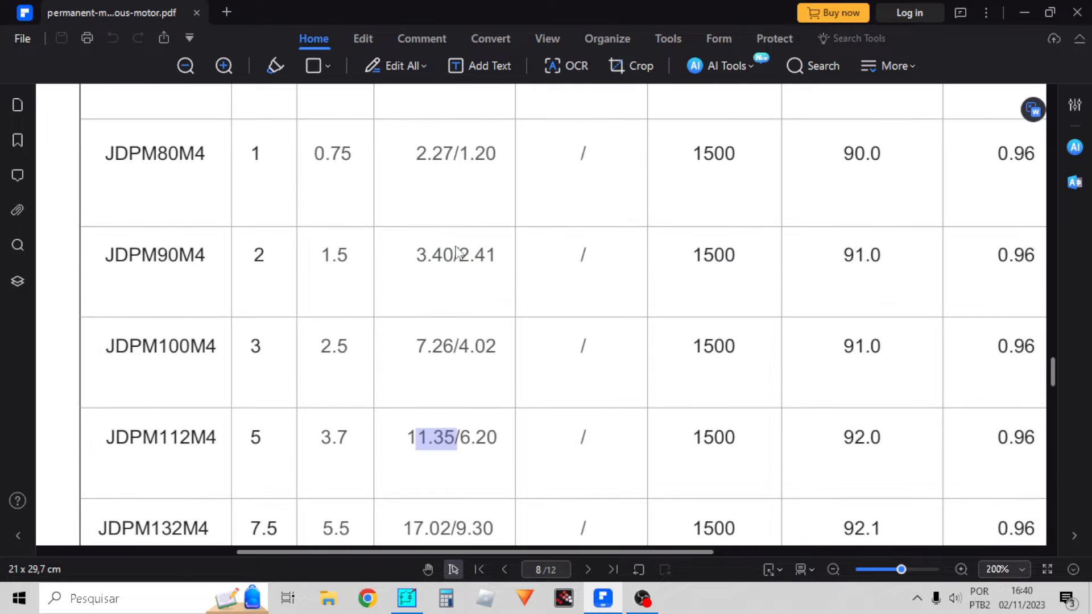
pyautogui.scroll(3, 457, 250)
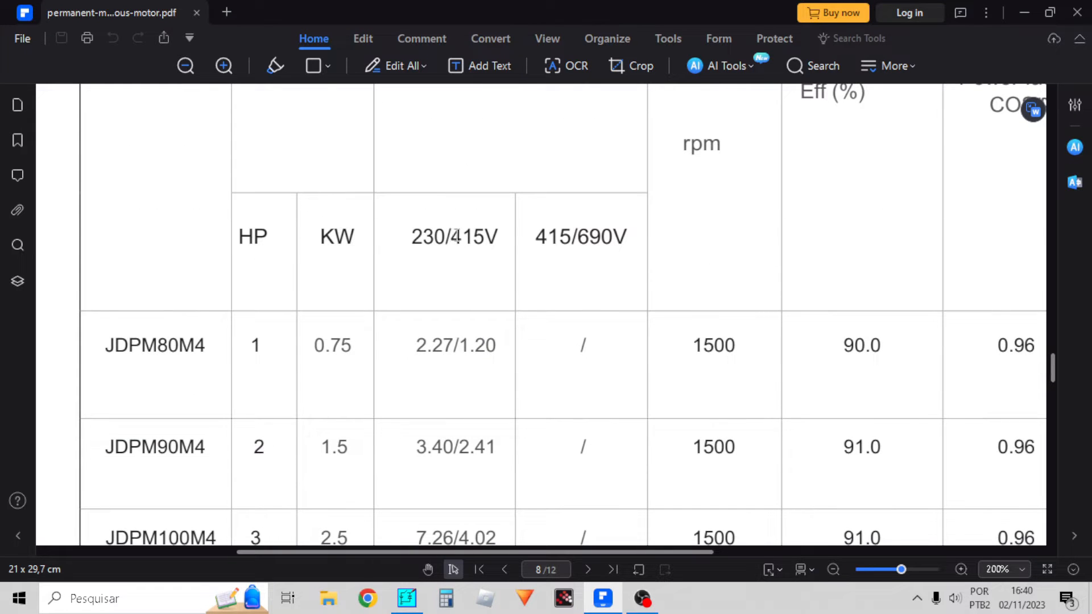
pyautogui.moveTo(457, 235); pyautogui.dragTo(501, 239)
pyautogui.moveTo(413, 239); pyautogui.dragTo(502, 236)
pyautogui.click(466, 249)
pyautogui.scroll(-5, 494, 360)
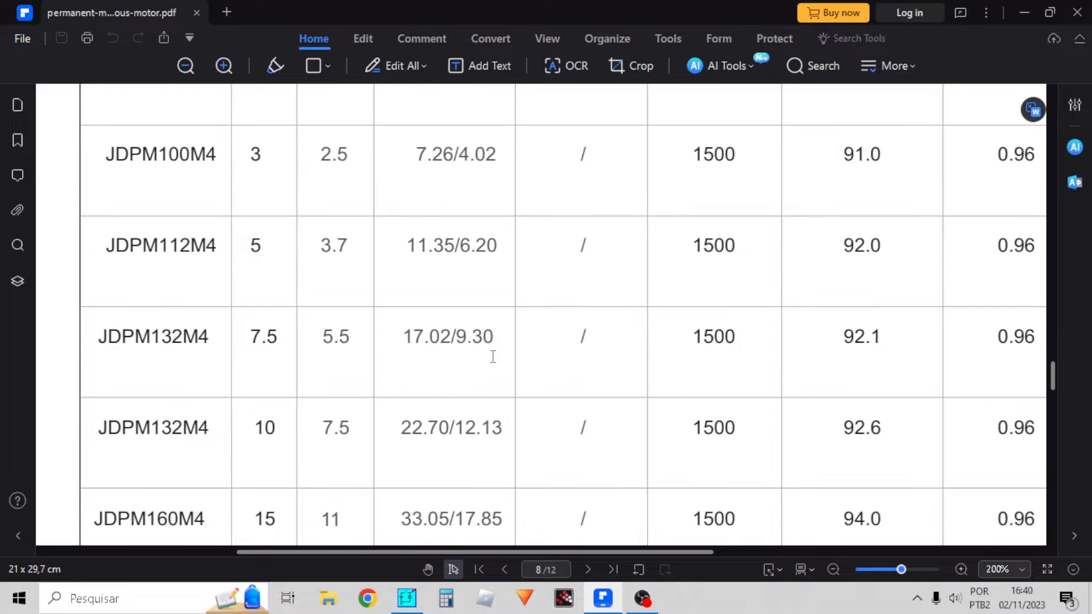
pyautogui.moveTo(495, 254); pyautogui.dragTo(447, 236)
pyautogui.scroll(5, 460, 253)
pyautogui.scroll(-3, 444, 279)
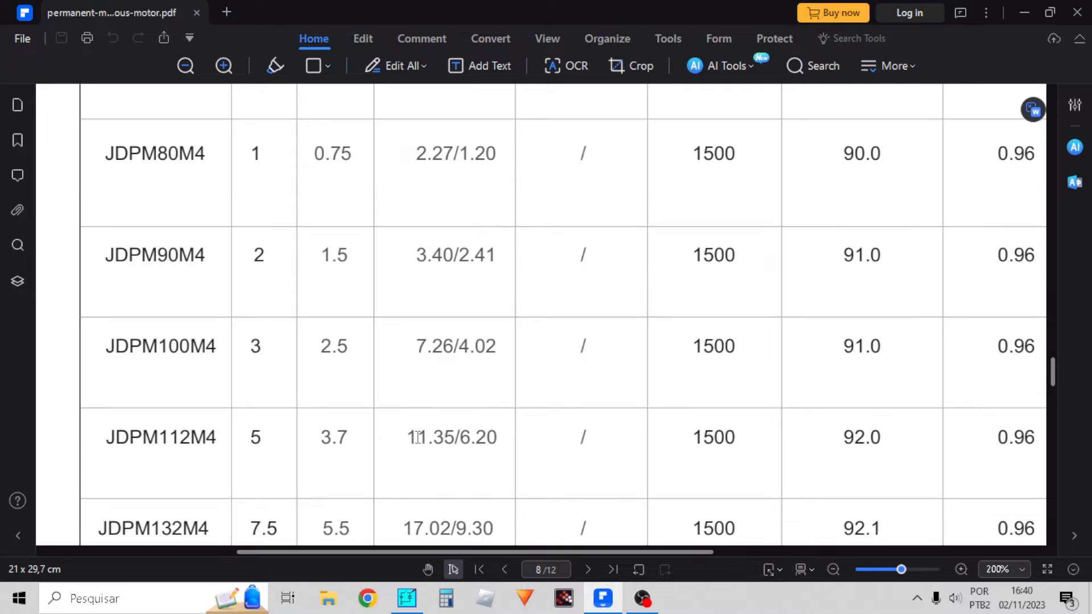
# Examine the JDPM112M4 motor's rated current, speed, power factor and efficiency across its table row
pyautogui.moveTo(407, 437); pyautogui.dragTo(449, 437)
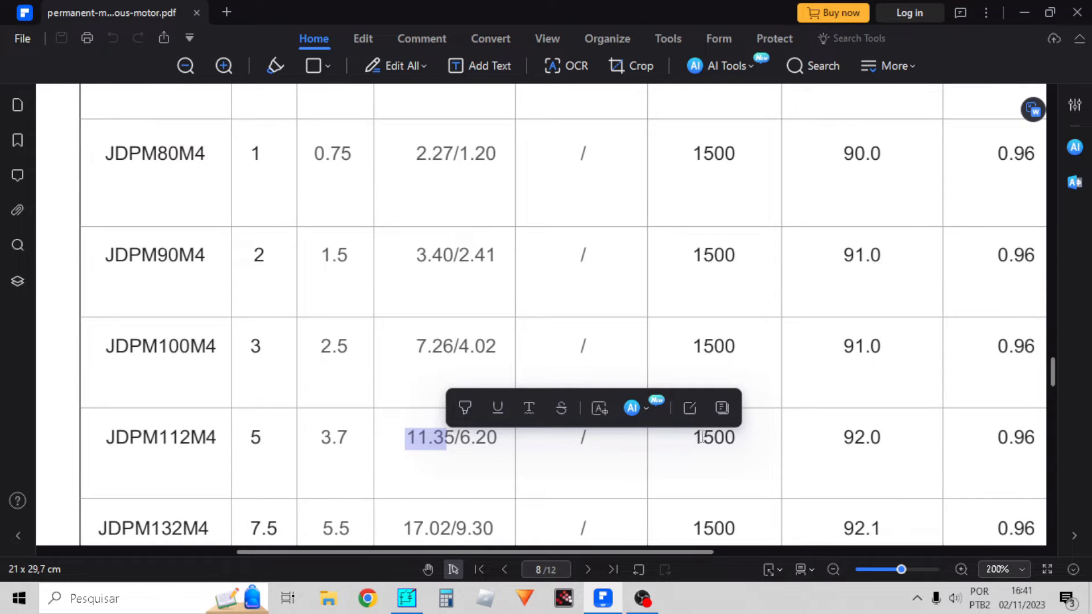
pyautogui.moveTo(692, 437); pyautogui.dragTo(738, 437)
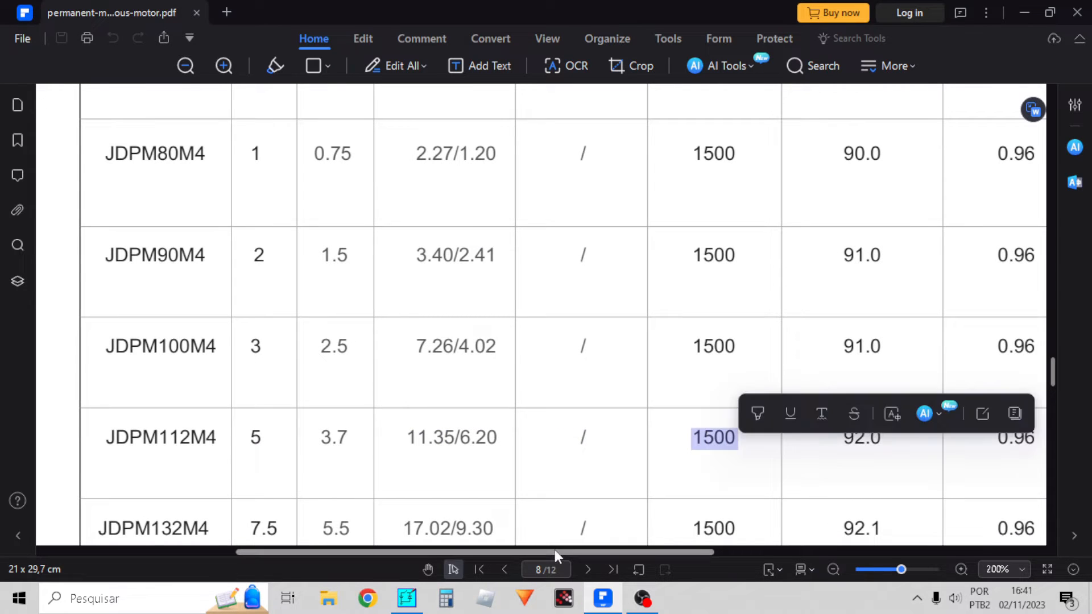
pyautogui.moveTo(555, 550); pyautogui.dragTo(789, 551)
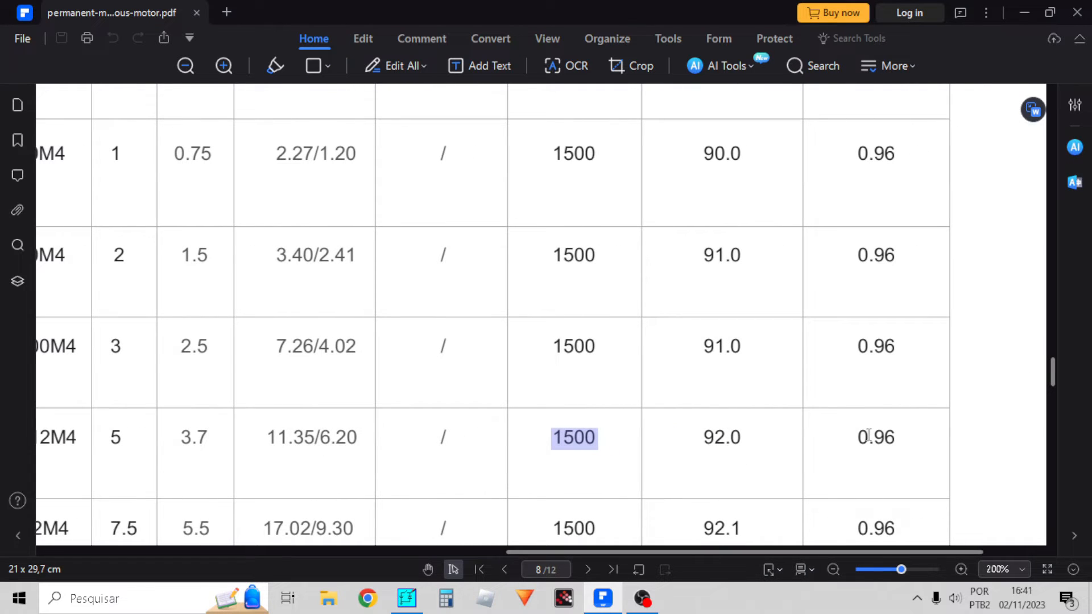
pyautogui.moveTo(855, 438); pyautogui.dragTo(899, 437)
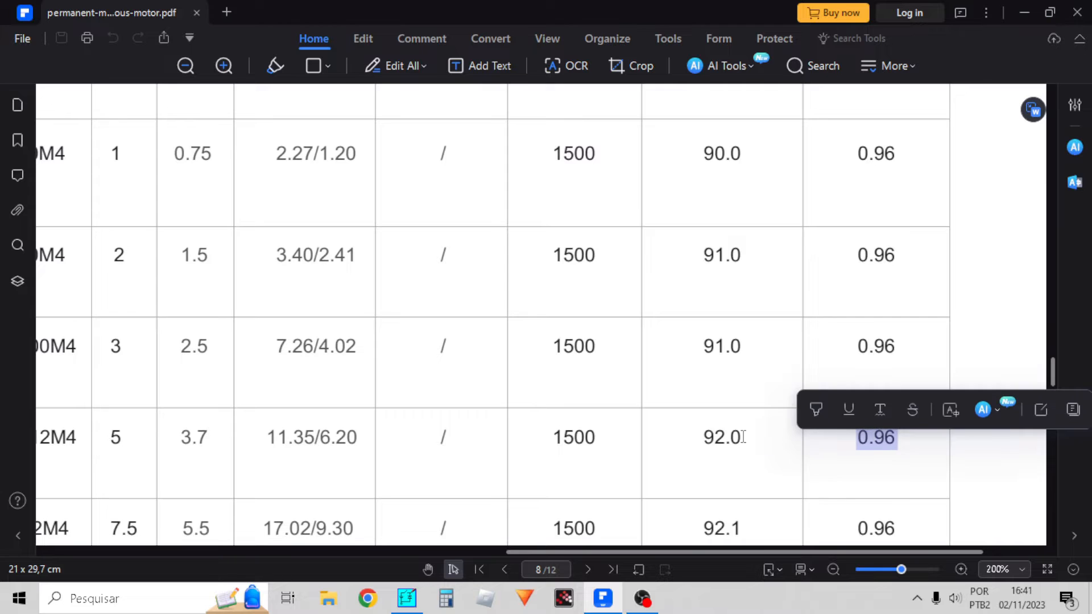
pyautogui.scroll(1, 744, 442)
pyautogui.scroll(5, 744, 443)
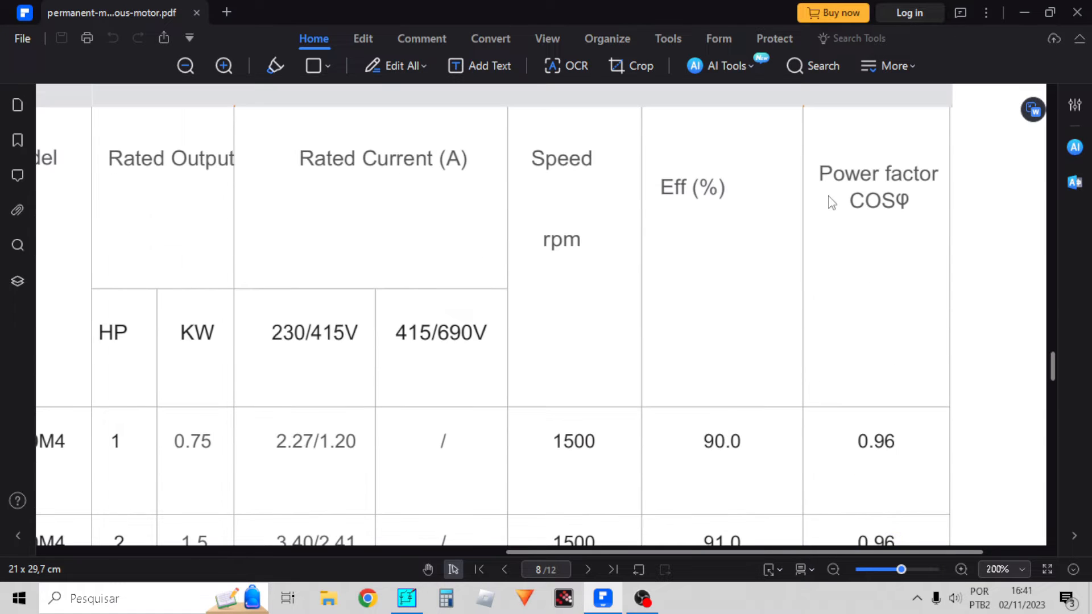
pyautogui.scroll(-7, 751, 204)
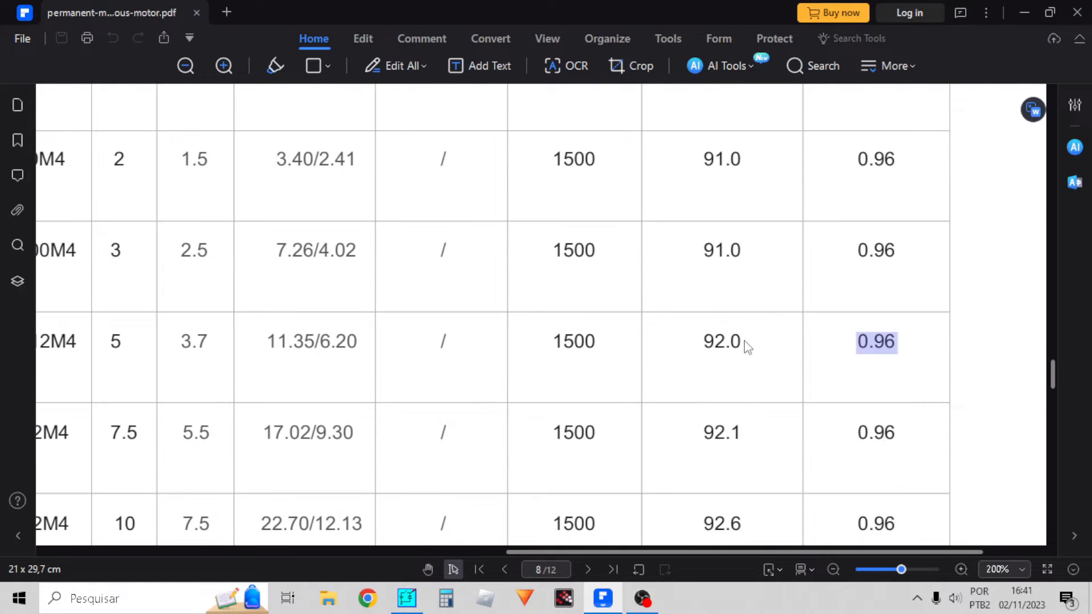
pyautogui.moveTo(704, 340); pyautogui.dragTo(777, 357)
pyautogui.click(711, 381)
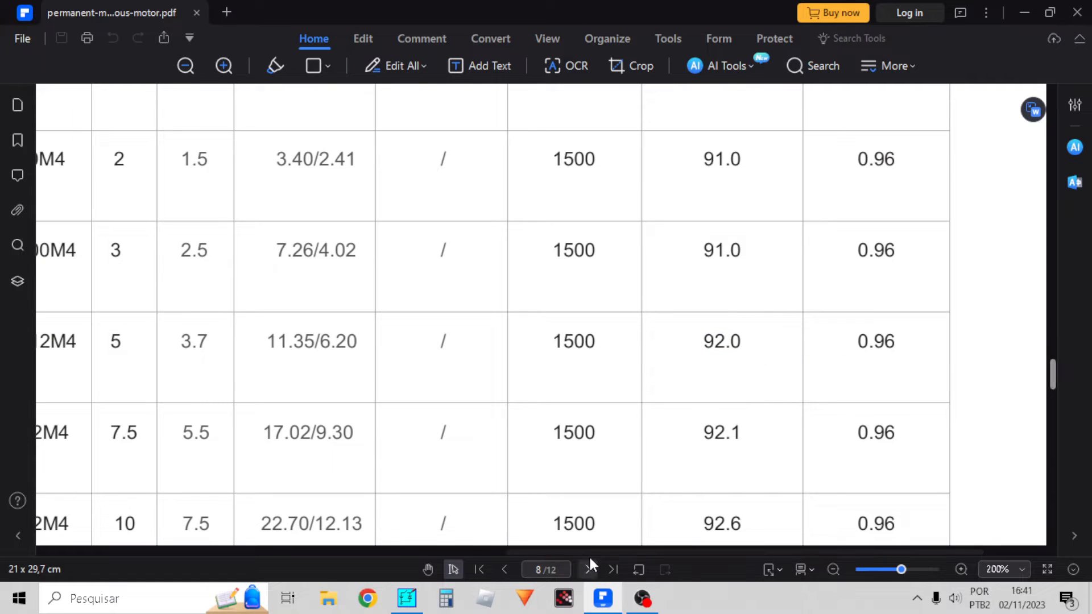
# Switch to PSIM and use its calculator to compute the motor's input power as 3.7k/0.92
pyautogui.click(398, 598)
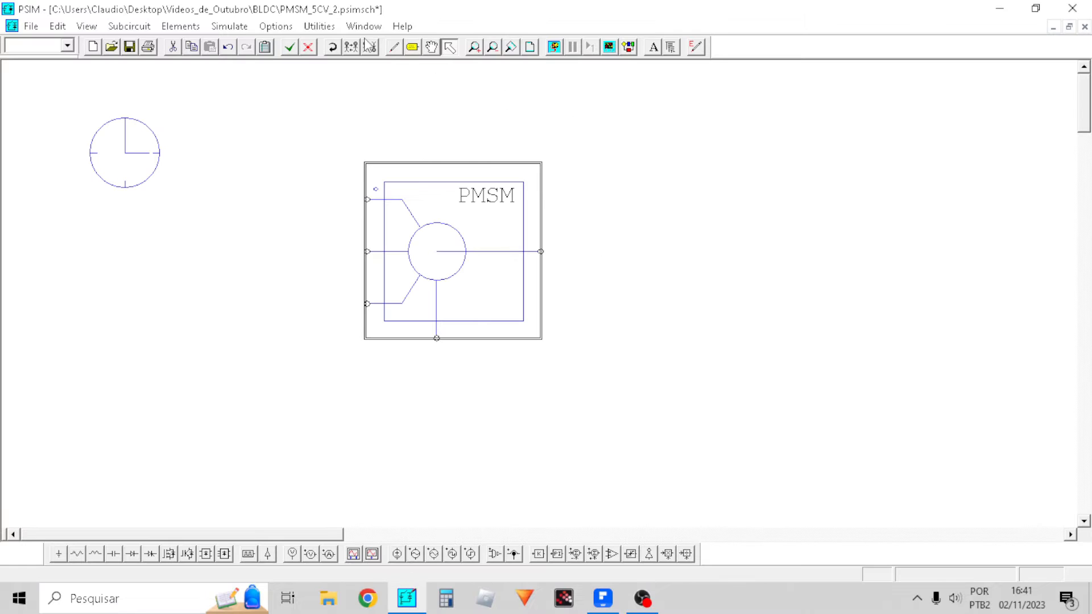
pyautogui.click(321, 27)
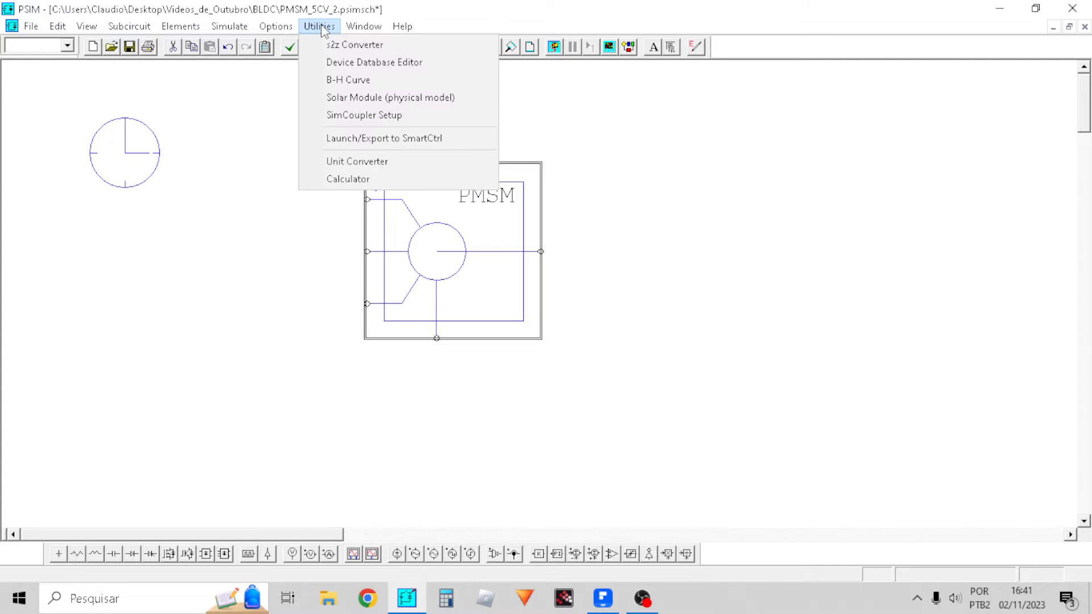
pyautogui.click(363, 180)
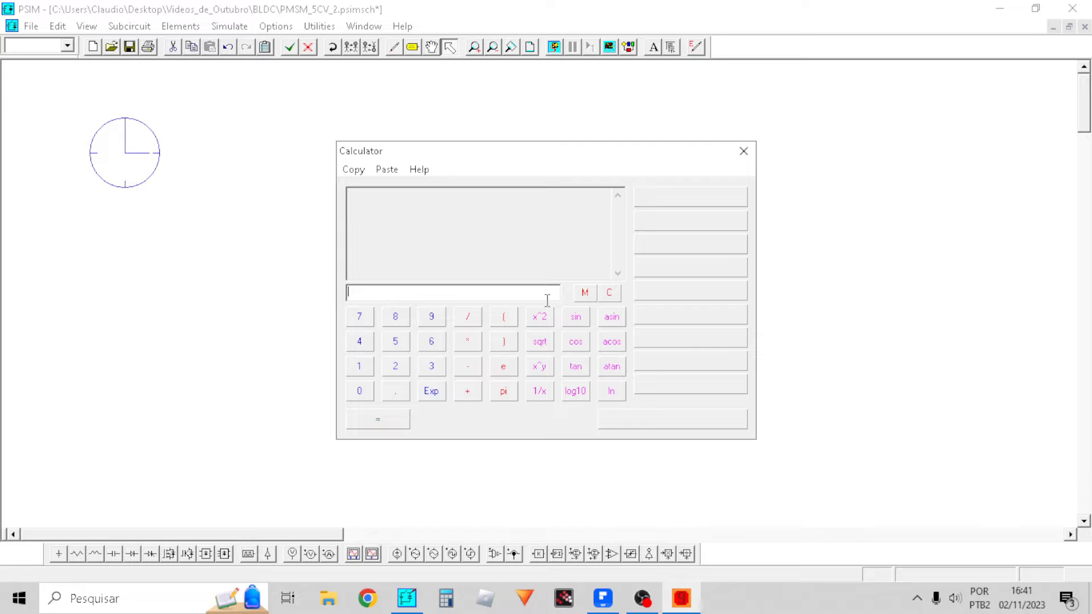
pyautogui.write('92')
pyautogui.press('BackSpace')
pyautogui.press('BackSpace')
pyautogui.write('0.9')
pyautogui.write('2')
pyautogui.write('/')
pyautogui.write('3.7')
pyautogui.write('k')
pyautogui.write('/')
pyautogui.press('Return')
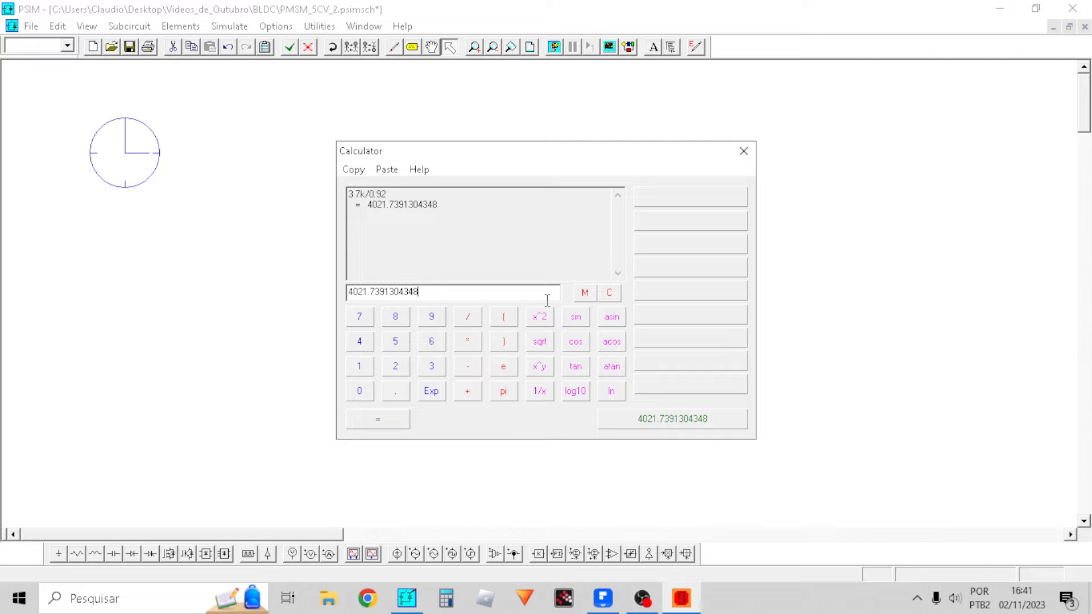
# Multiply the calculated input power of 4021.7391304348 by 0.08 in the calculator to get the motor's losses
pyautogui.write('0.')
pyautogui.press('BackSpace')
pyautogui.moveTo(439, 206); pyautogui.dragTo(334, 201)
pyautogui.hotkey('ctrl', 'c')
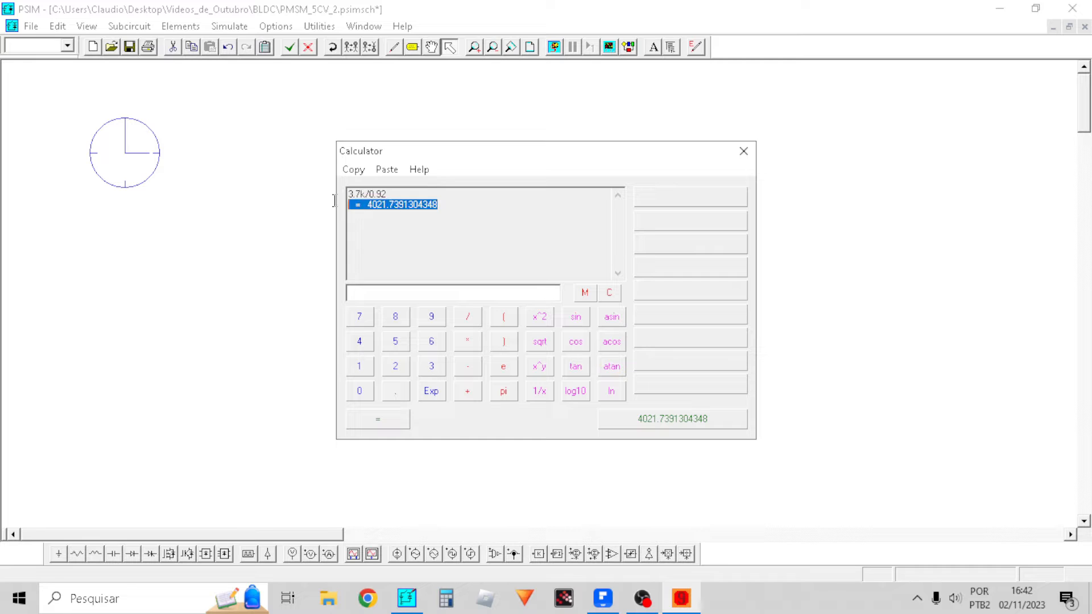
pyautogui.click(380, 294)
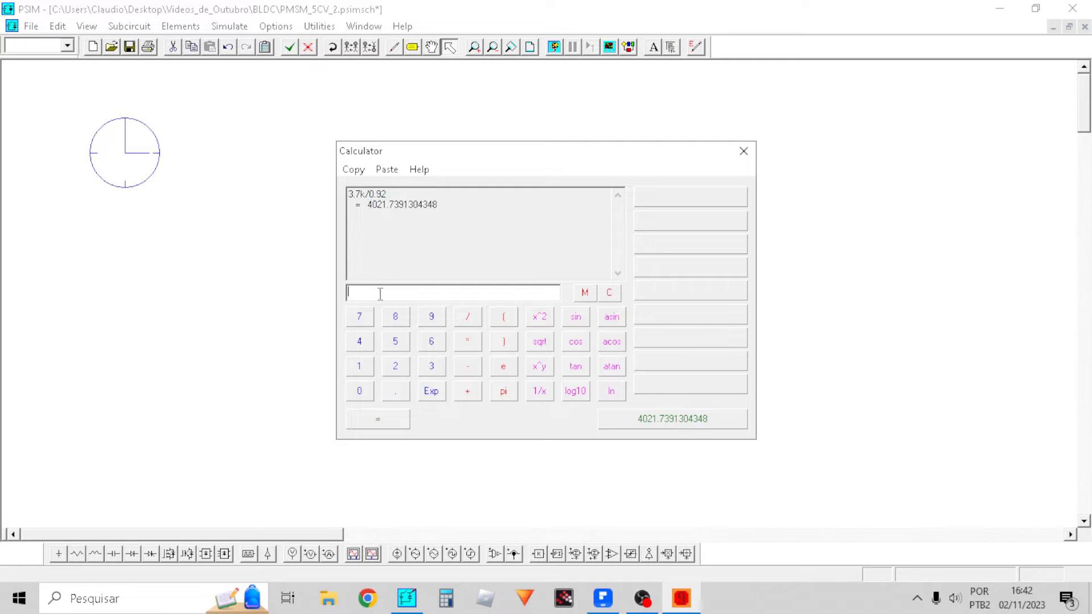
pyautogui.hotkey('ctrl', 'v')
pyautogui.write('*0.08')
pyautogui.press('Return')
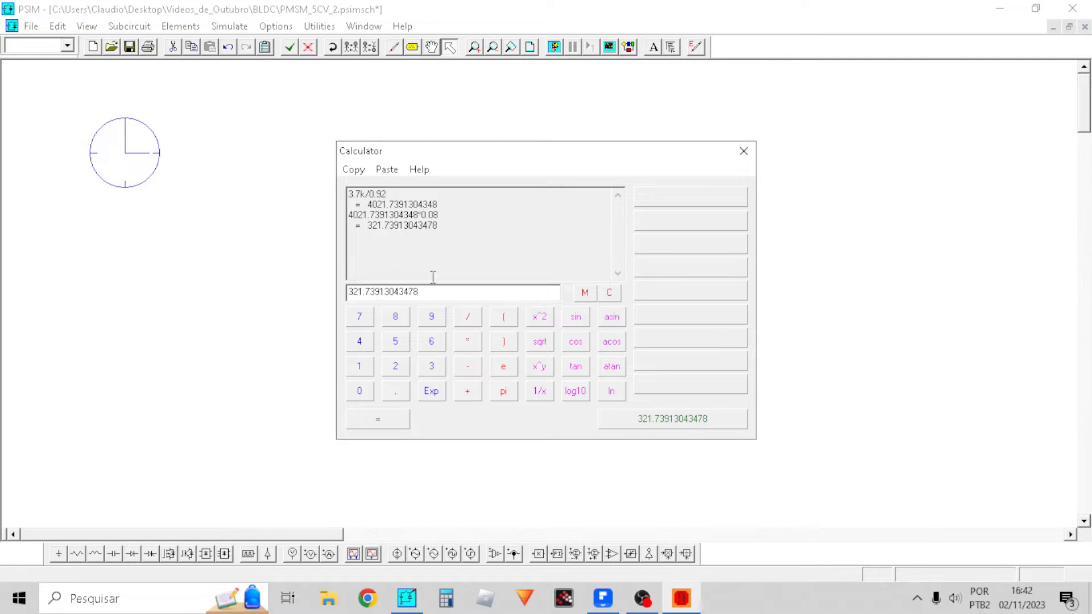
pyautogui.moveTo(433, 292); pyautogui.dragTo(346, 292)
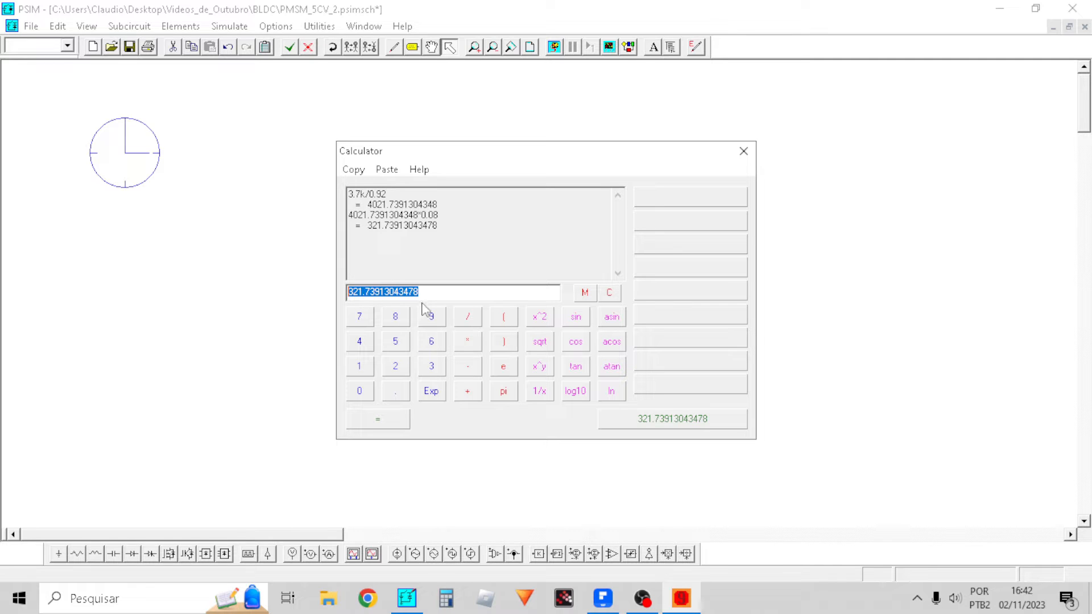
pyautogui.press('Left')
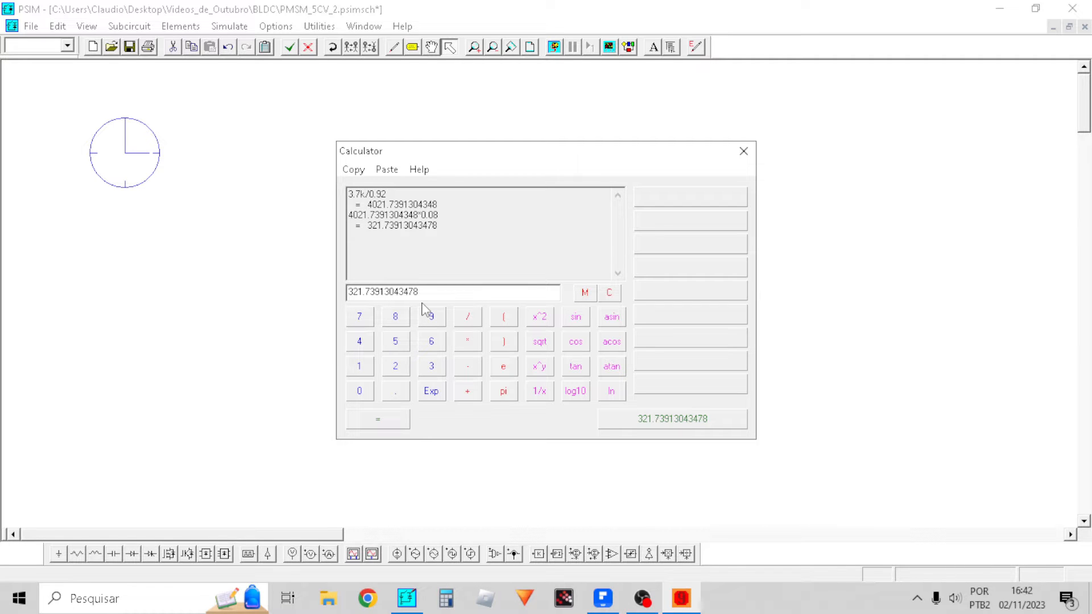
# Switch to the motor catalogue PDF and check the JDPM112M4's rated currents against the voltages in the column heading
pyautogui.click(603, 599)
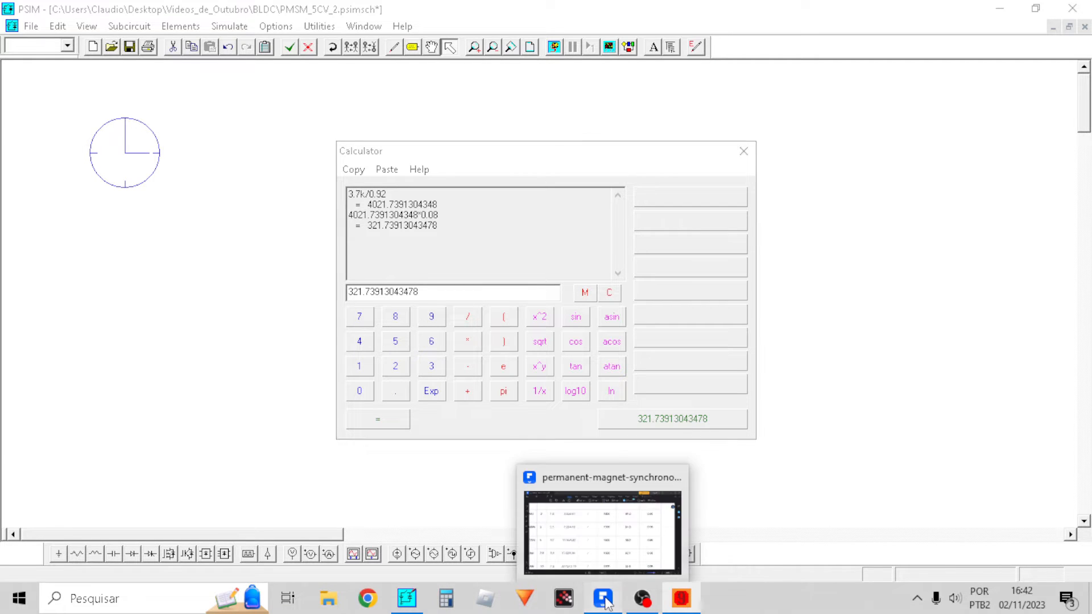
pyautogui.moveTo(582, 550); pyautogui.dragTo(444, 558)
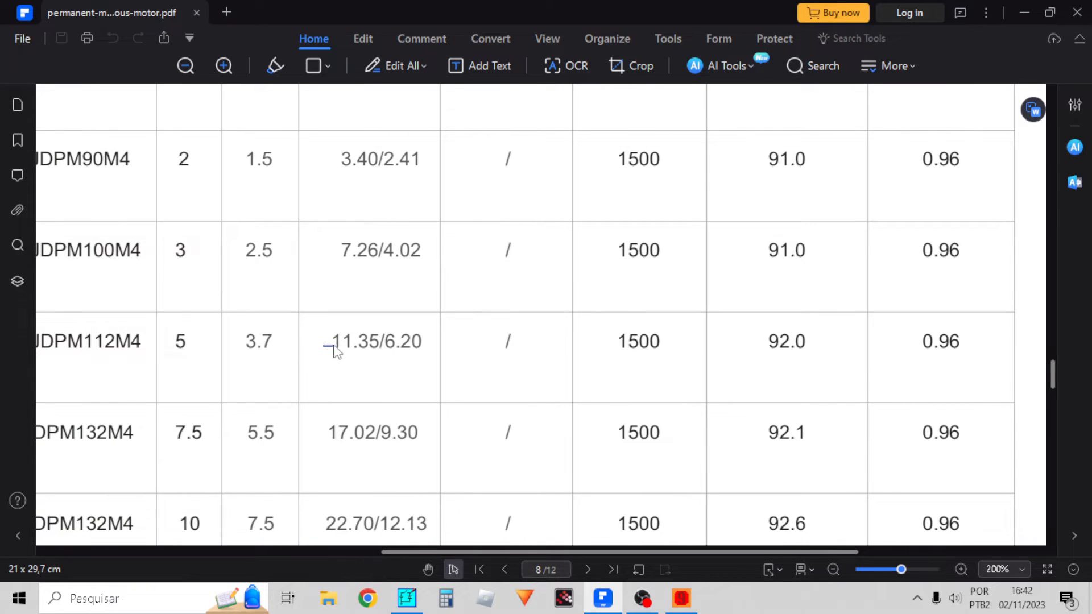
pyautogui.click(330, 344)
pyautogui.click(366, 342)
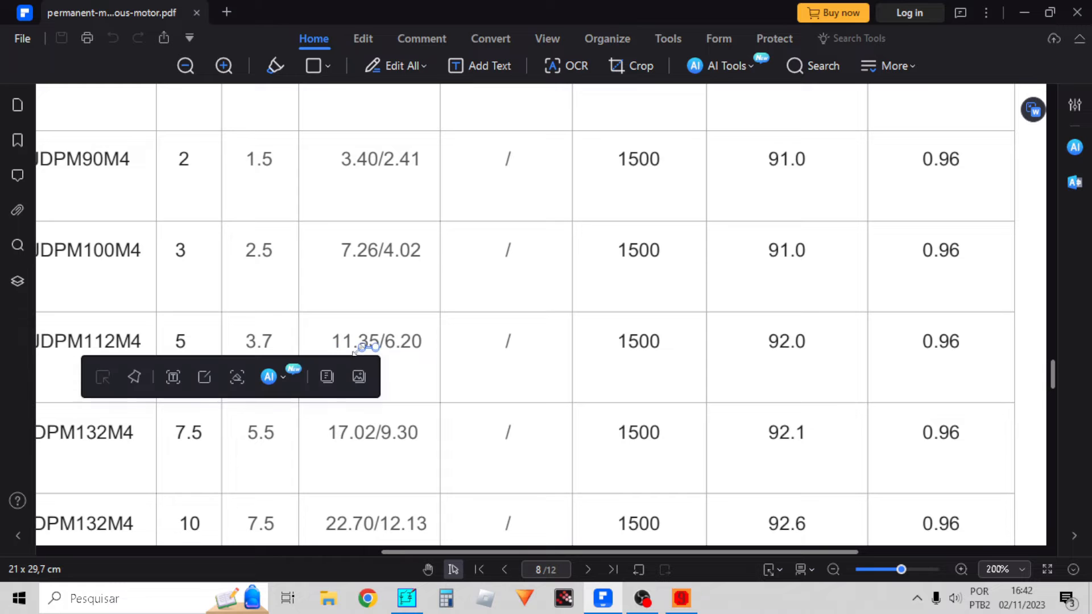
pyautogui.scroll(8, 354, 361)
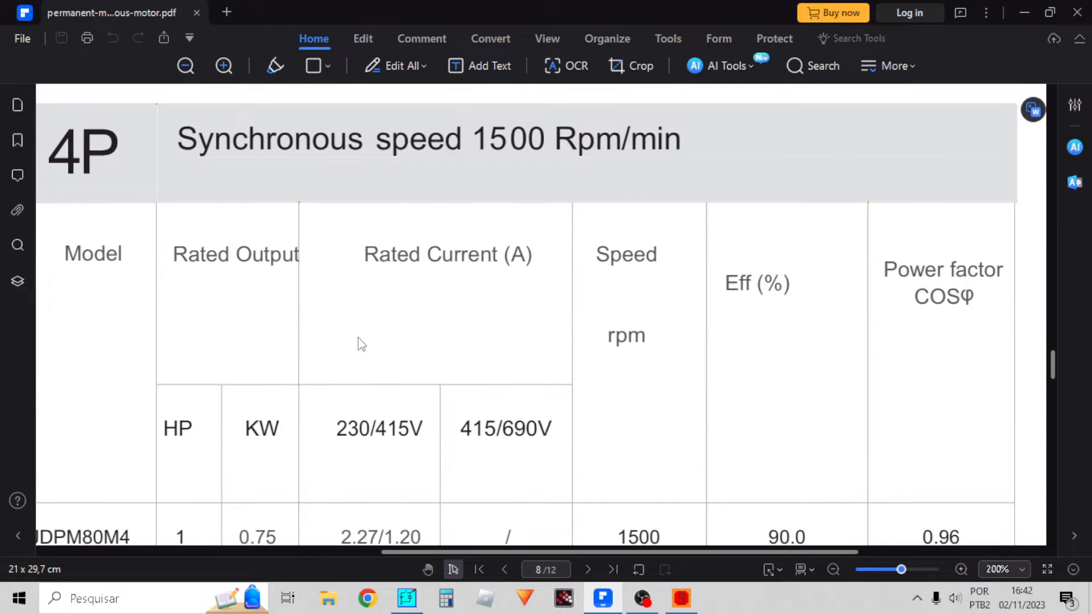
pyautogui.scroll(-8, 354, 431)
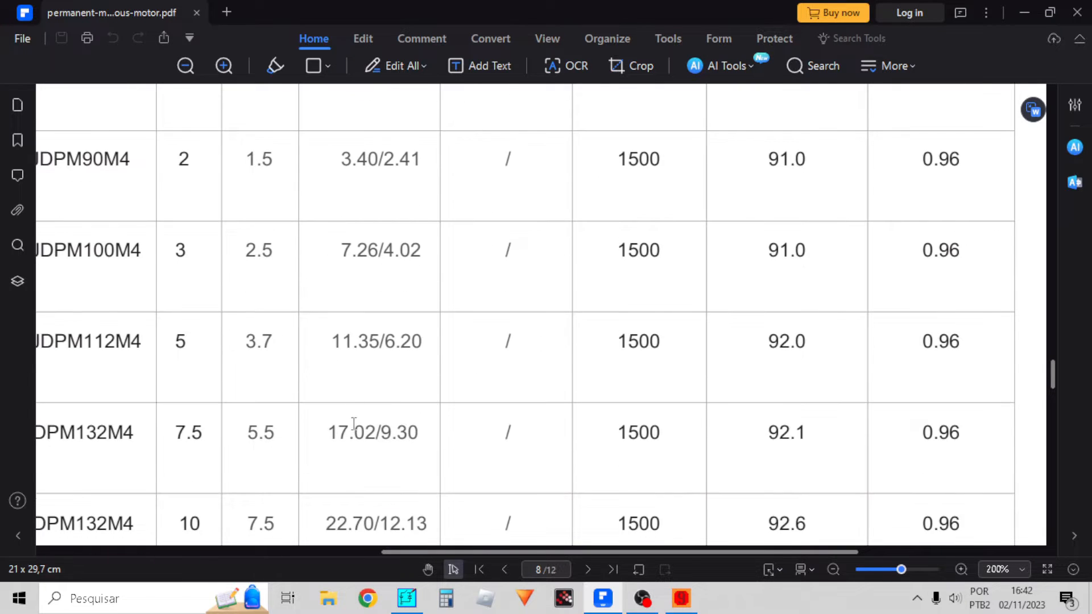
pyautogui.click(344, 346)
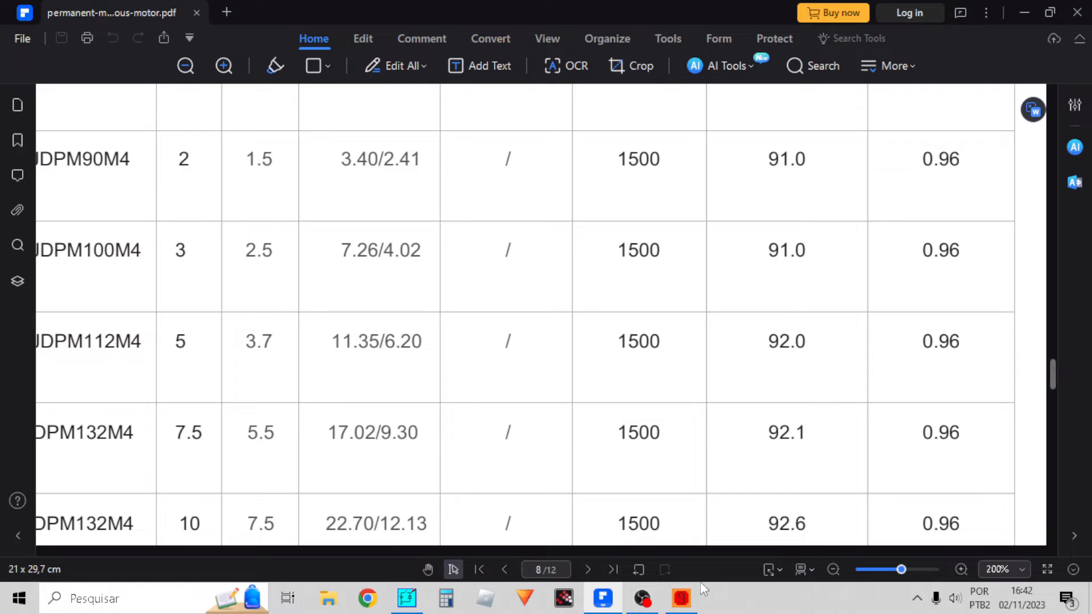
# Return to the calculator and compute the squared rated current divided by the losses as 11.35^2/321.73913043478
pyautogui.click(681, 599)
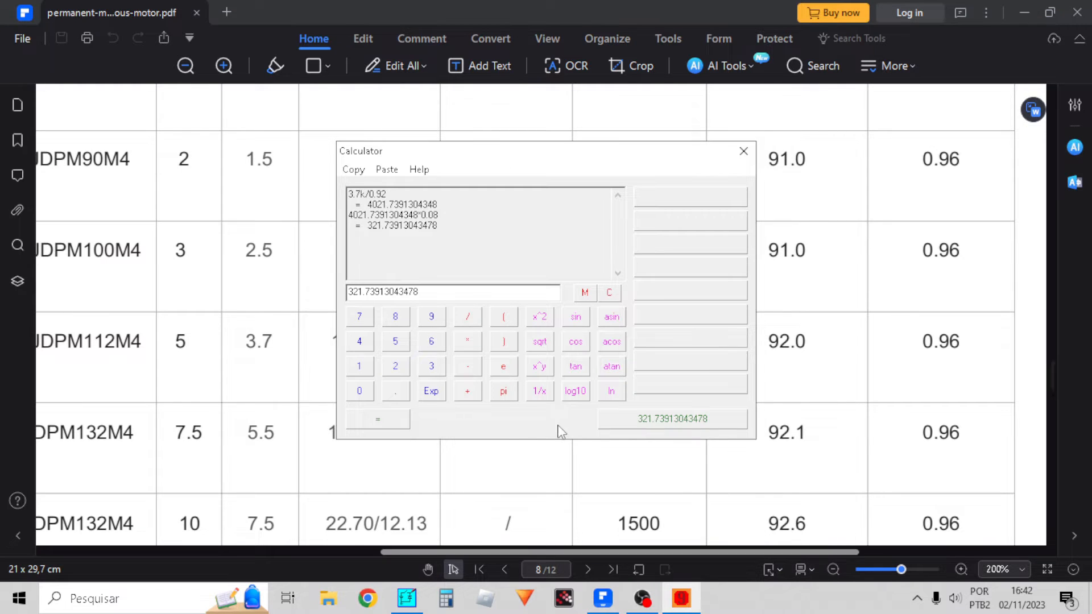
pyautogui.click(463, 293)
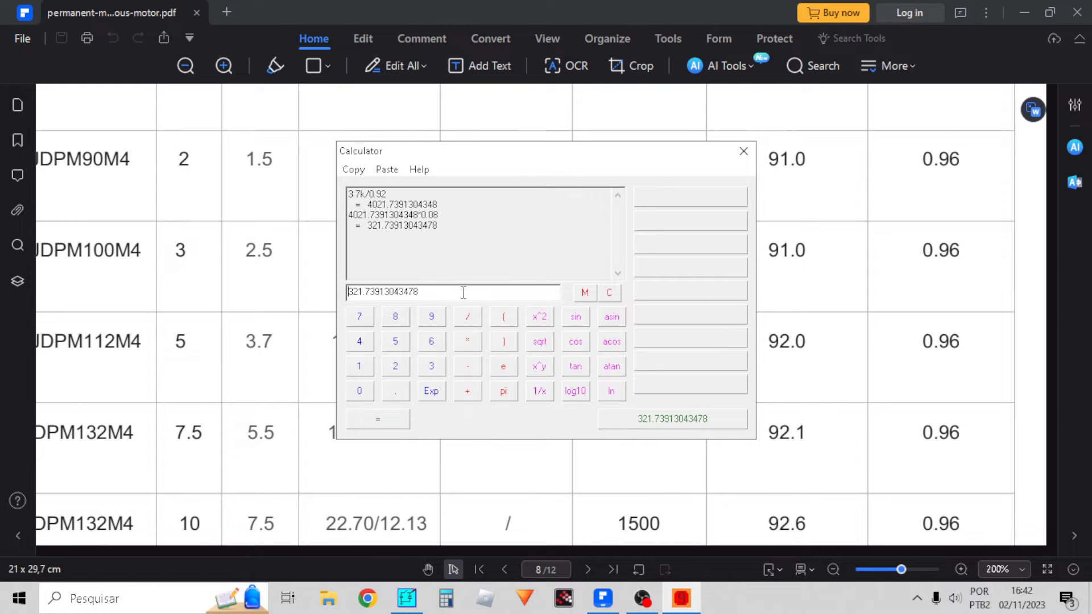
pyautogui.press('Right')
pyautogui.press('Left')
pyautogui.press('Left')
pyautogui.press('Left')
pyautogui.press('Left')
pyautogui.press('Left')
pyautogui.press('Left')
pyautogui.press('Left')
pyautogui.press('Left')
pyautogui.press('Left')
pyautogui.press('Left')
pyautogui.press('Left')
pyautogui.press('Left')
pyautogui.press('Left')
pyautogui.press('Left')
pyautogui.press('Left')
pyautogui.write('11.35^2')
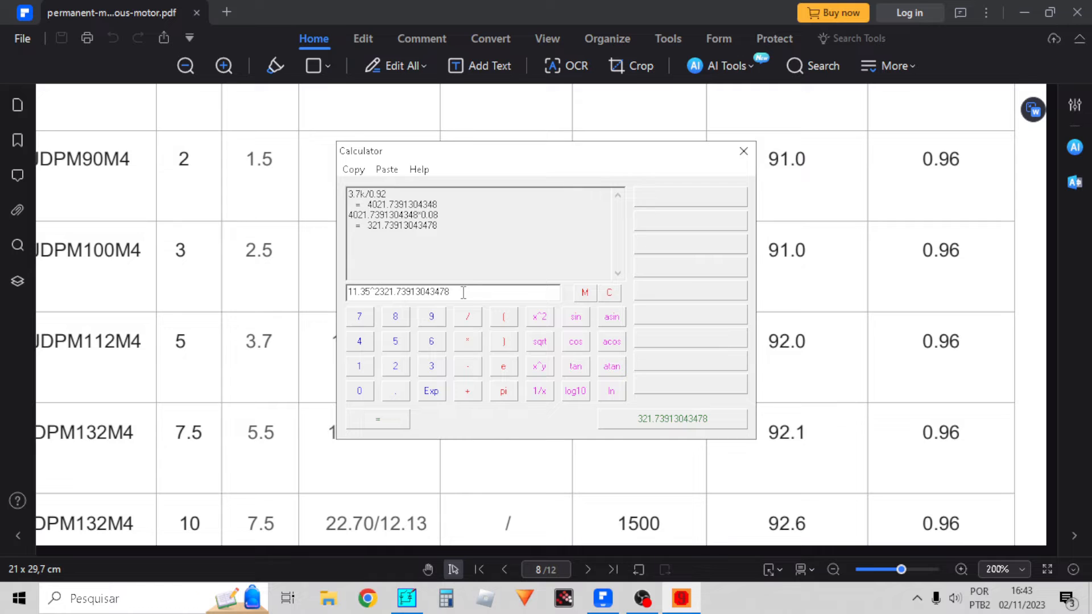
pyautogui.write('/')
pyautogui.press('Return')
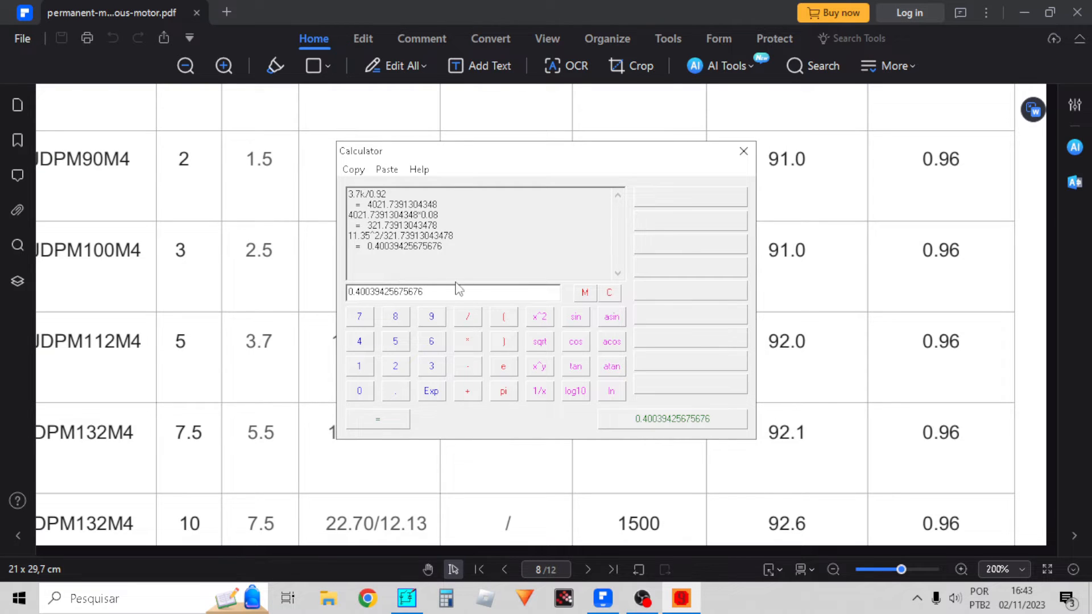
# Recompute the expression as its reciprocal, 1/(11.35^2/321.73913043478), and close the calculator
pyautogui.press('BackSpace')
pyautogui.press('BackSpace')
pyautogui.press('BackSpace')
pyautogui.press('BackSpace')
pyautogui.press('BackSpace')
pyautogui.press('BackSpace')
pyautogui.press('BackSpace')
pyautogui.press('BackSpace')
pyautogui.press('BackSpace')
pyautogui.press('BackSpace')
pyautogui.press('BackSpace')
pyautogui.press('BackSpace')
pyautogui.press('BackSpace')
pyautogui.press('BackSpace')
pyautogui.press('BackSpace')
pyautogui.press('BackSpace')
pyautogui.moveTo(454, 235); pyautogui.dragTo(335, 238)
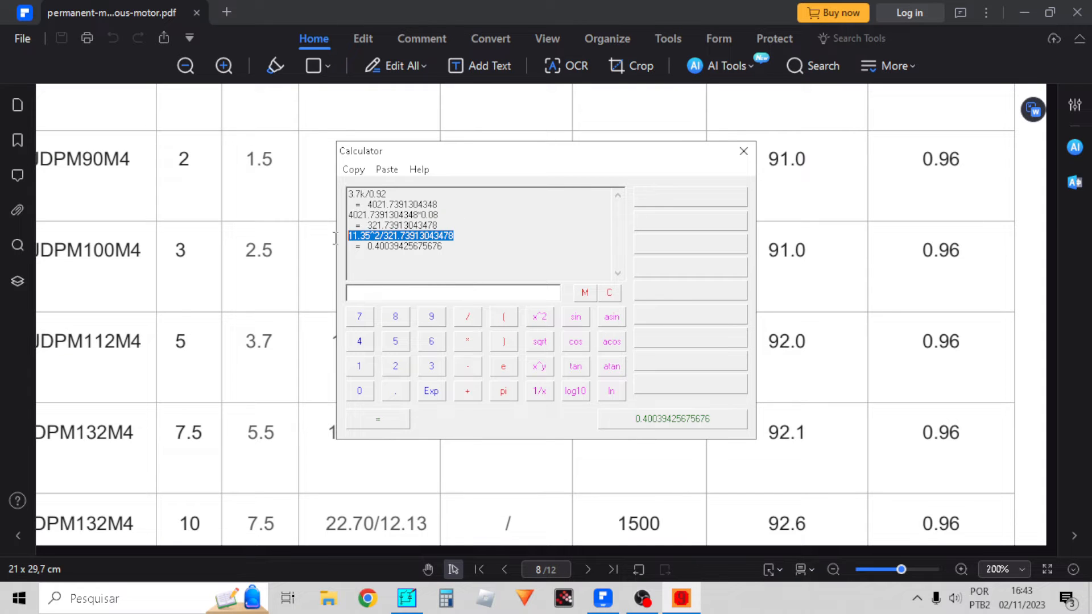
pyautogui.hotkey('ctrl', 'c')
pyautogui.click(401, 293)
pyautogui.hotkey('ctrl', 'v')
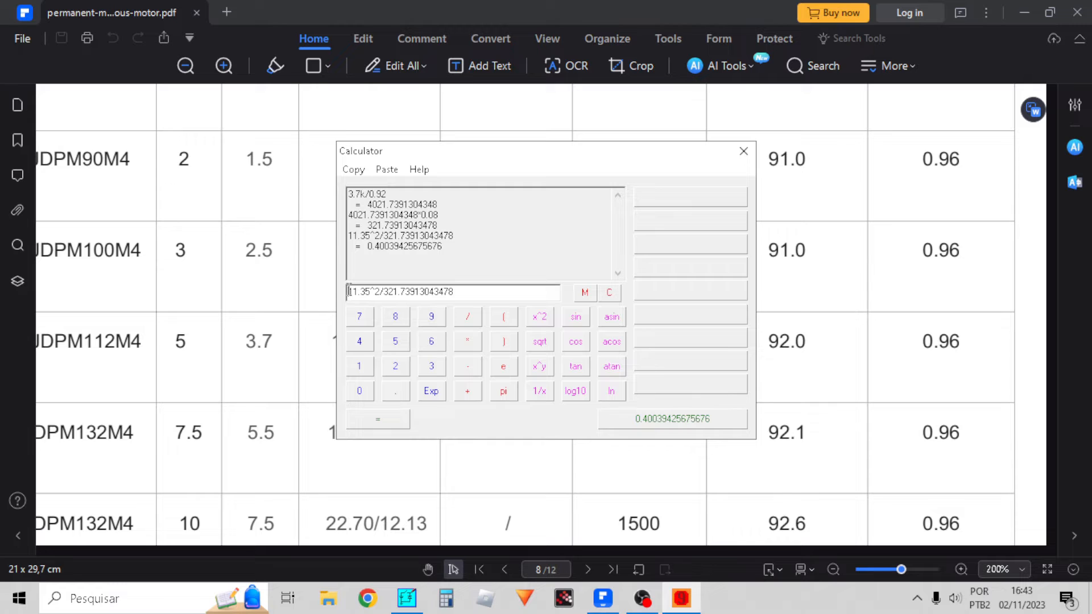
pyautogui.write('(')
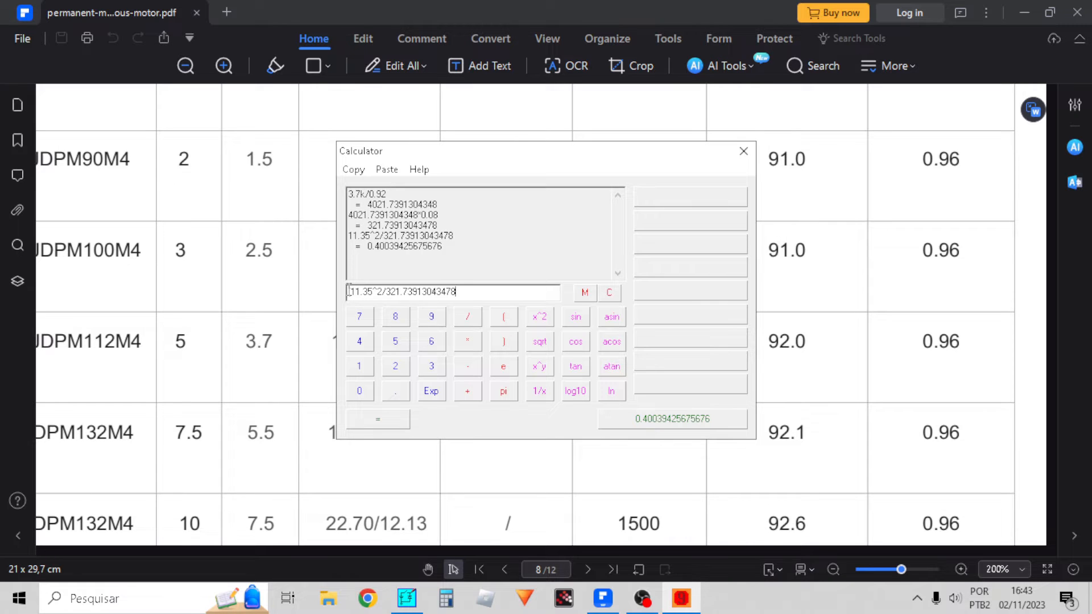
pyautogui.write(')')
pyautogui.press('Left')
pyautogui.press('Left')
pyautogui.press('Left')
pyautogui.press('Left')
pyautogui.press('Left')
pyautogui.press('Left')
pyautogui.press('Left')
pyautogui.press('Left')
pyautogui.press('Left')
pyautogui.press('Left')
pyautogui.press('Left')
pyautogui.write('1/')
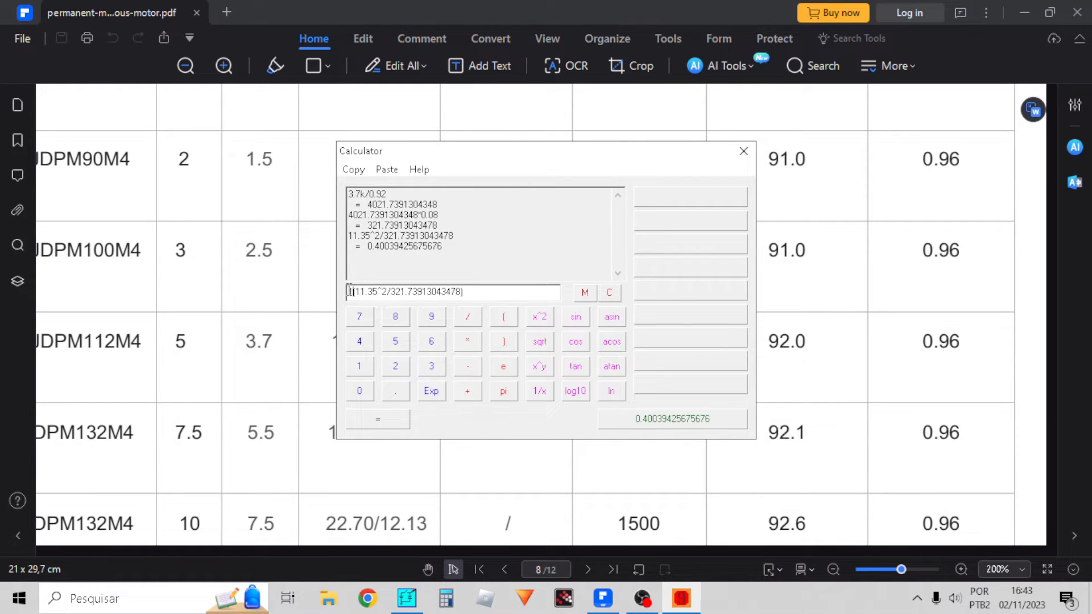
pyautogui.press('Return')
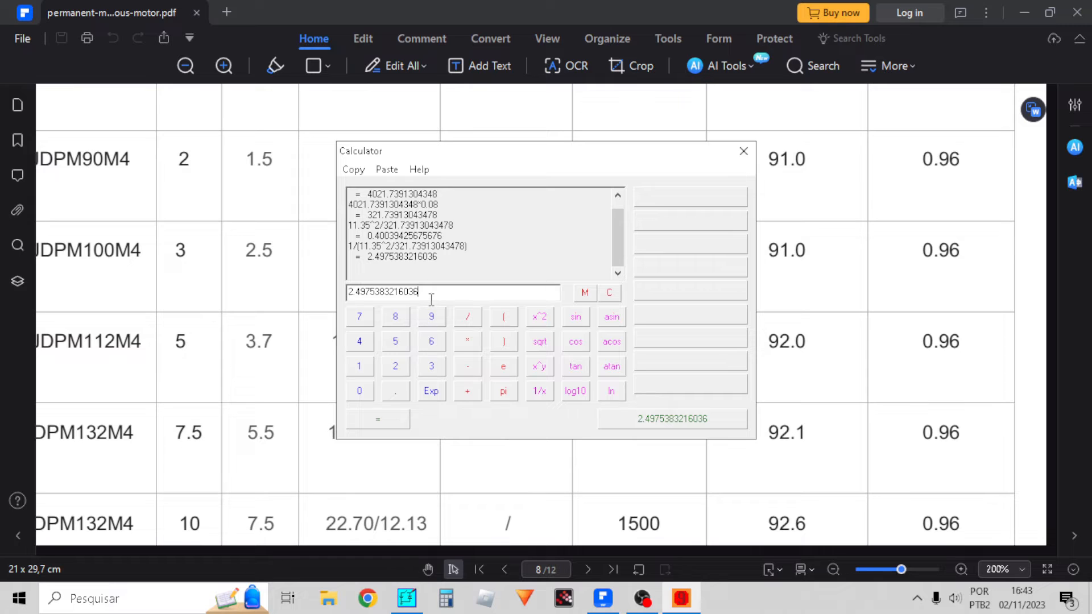
pyautogui.moveTo(432, 299); pyautogui.dragTo(343, 297)
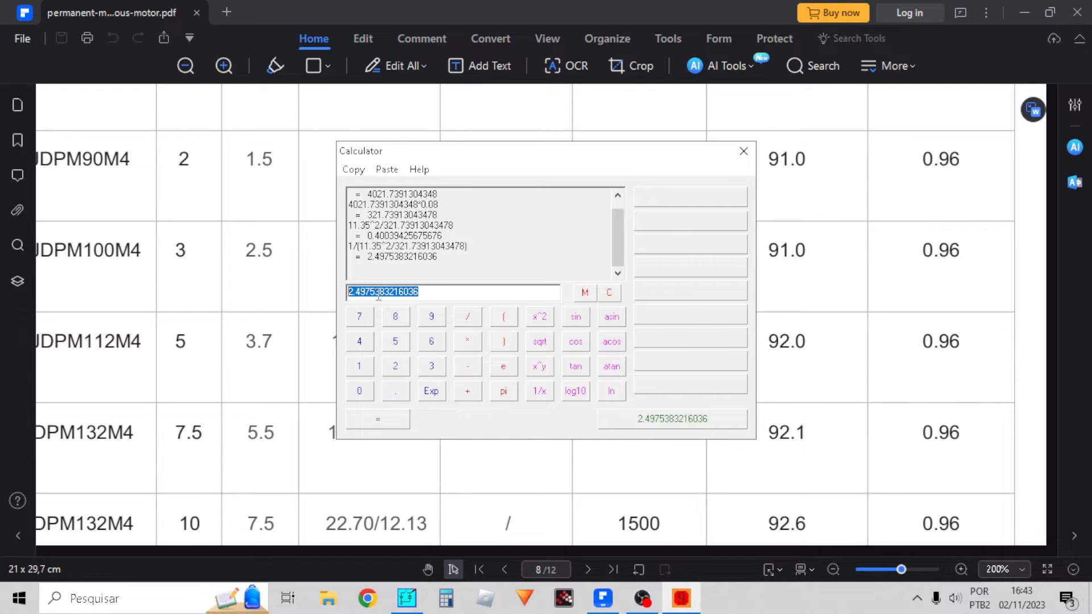
pyautogui.click(450, 294)
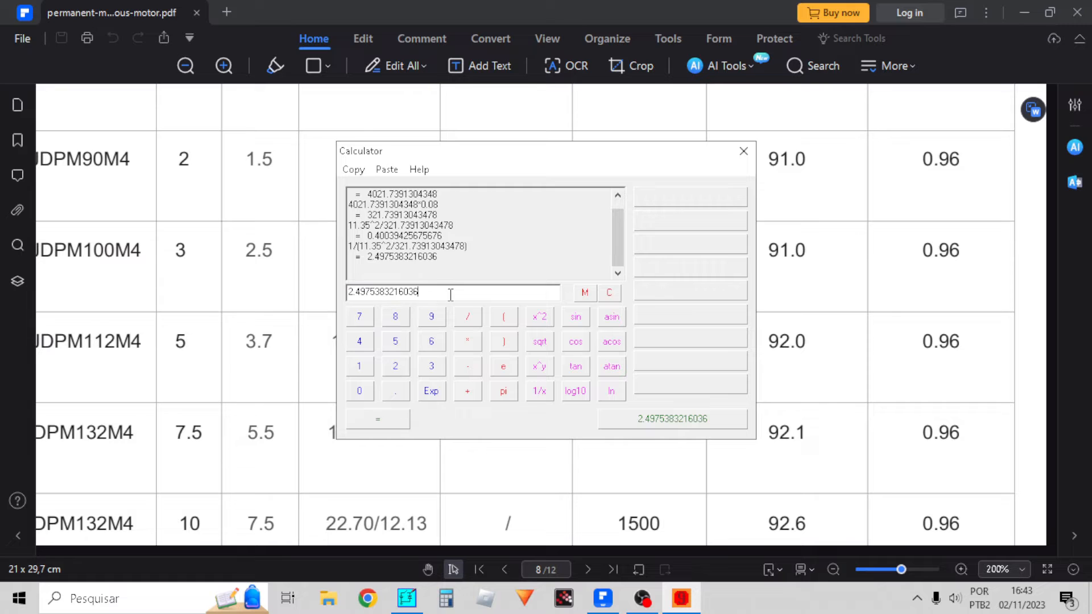
pyautogui.click(742, 152)
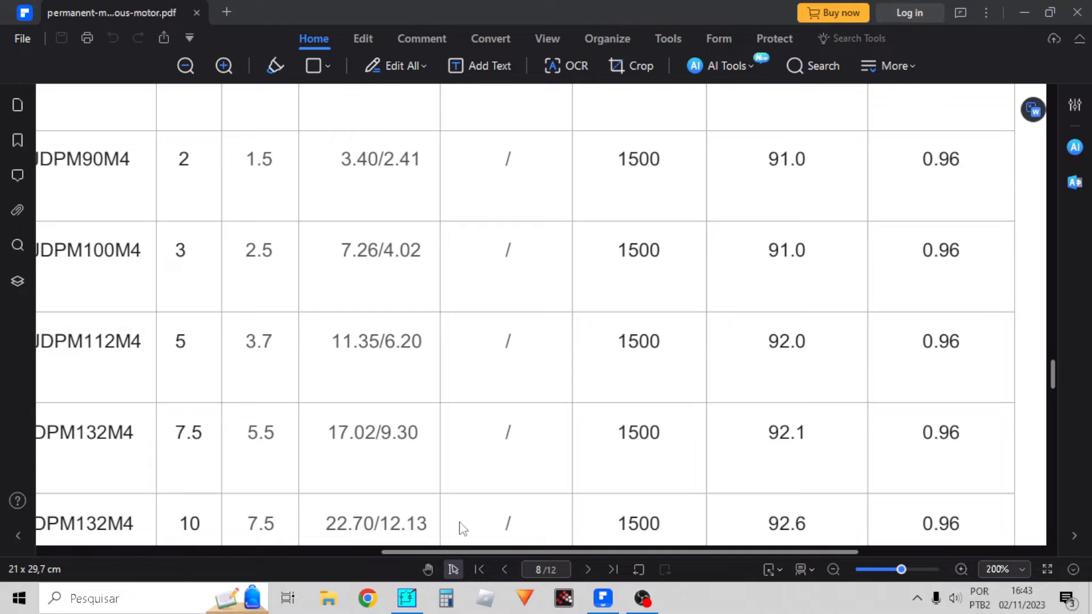
# Switch to PSIM and use a fresh calculator to compute the per-phase stator resistance as (321.73913043478/3)/(11.35^2)
pyautogui.click(407, 598)
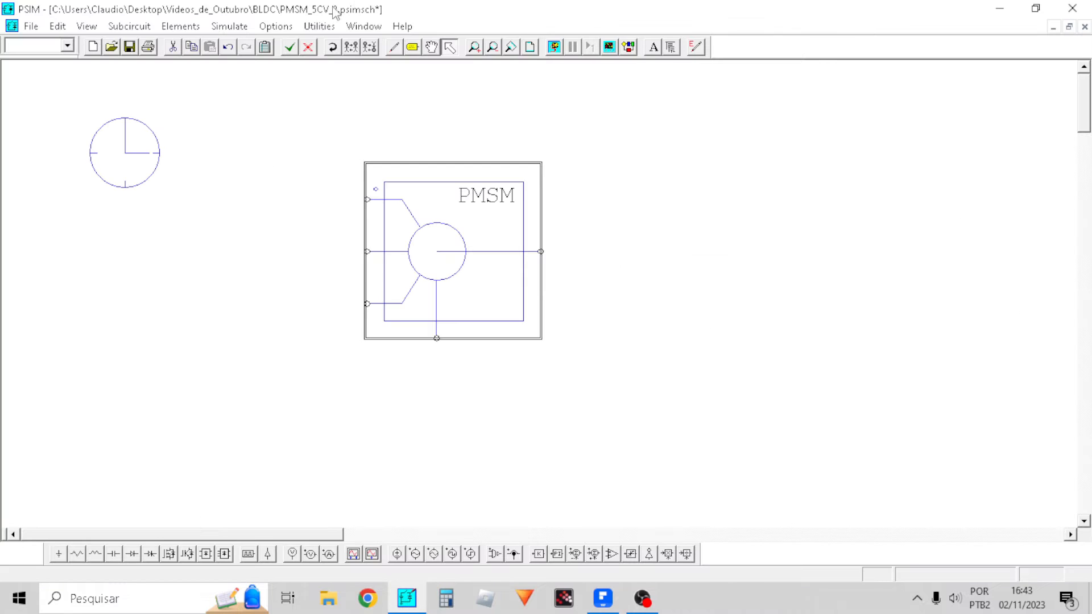
pyautogui.click(319, 26)
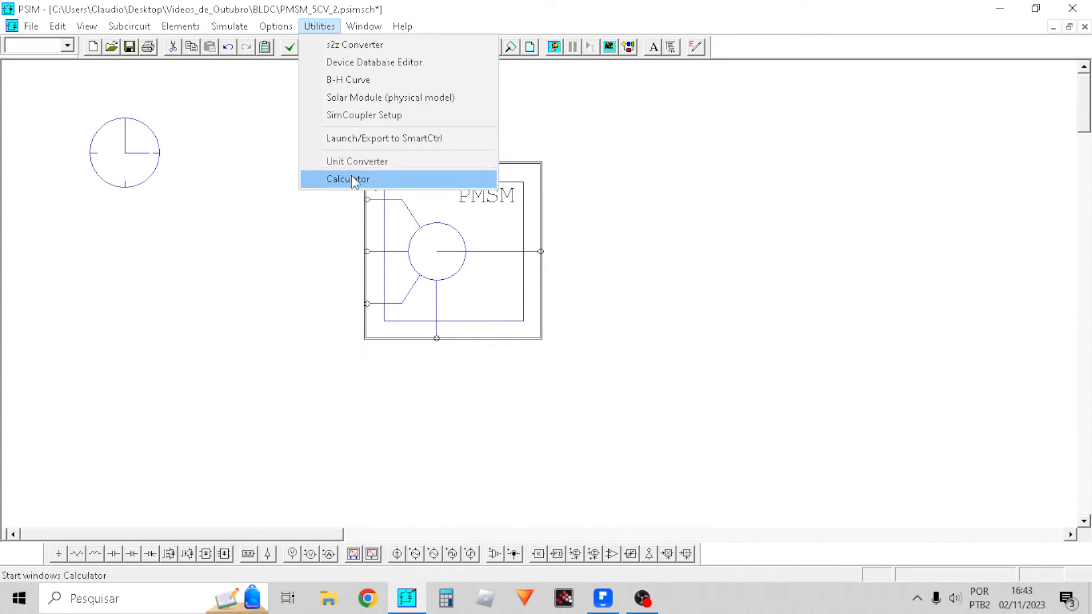
pyautogui.click(353, 178)
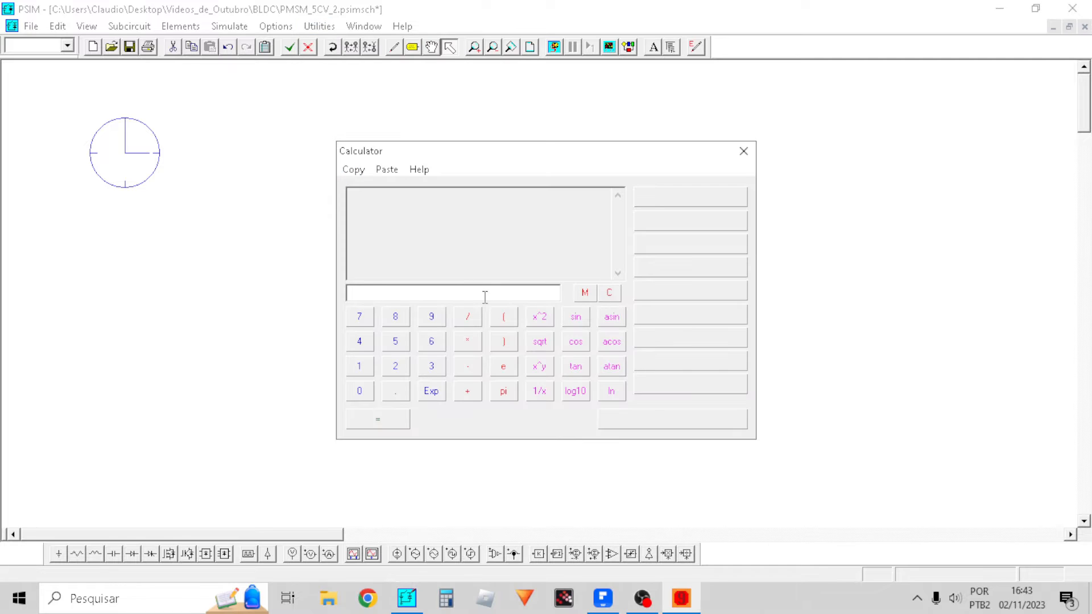
pyautogui.hotkey('ctrl', 'v')
pyautogui.write('35^2/')
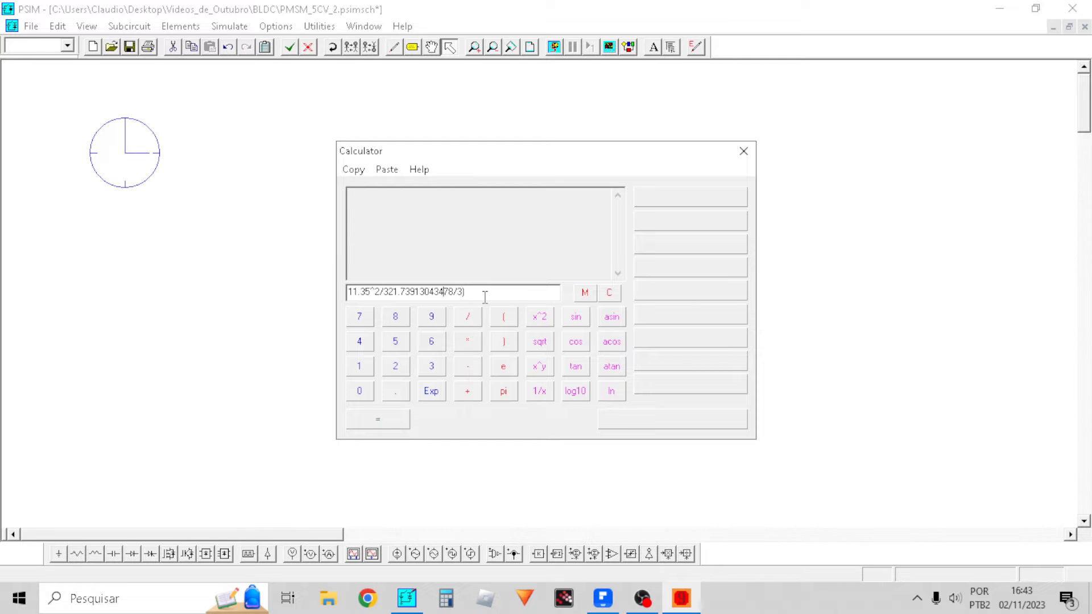
pyautogui.write('(')
pyautogui.press('BackSpace')
pyautogui.hotkey('shift', 'Left')
pyautogui.hotkey('shift', 'Left')
pyautogui.hotkey('shift', 'Left')
pyautogui.hotkey('shift', 'Left')
pyautogui.hotkey('shift', 'Left')
pyautogui.hotkey('shift', 'Left')
pyautogui.press('Left')
pyautogui.press('BackSpace')
pyautogui.press('BackSpace')
pyautogui.press('BackSpace')
pyautogui.press('BackSpace')
pyautogui.press('BackSpace')
pyautogui.press('BackSpace')
pyautogui.press('BackSpace')
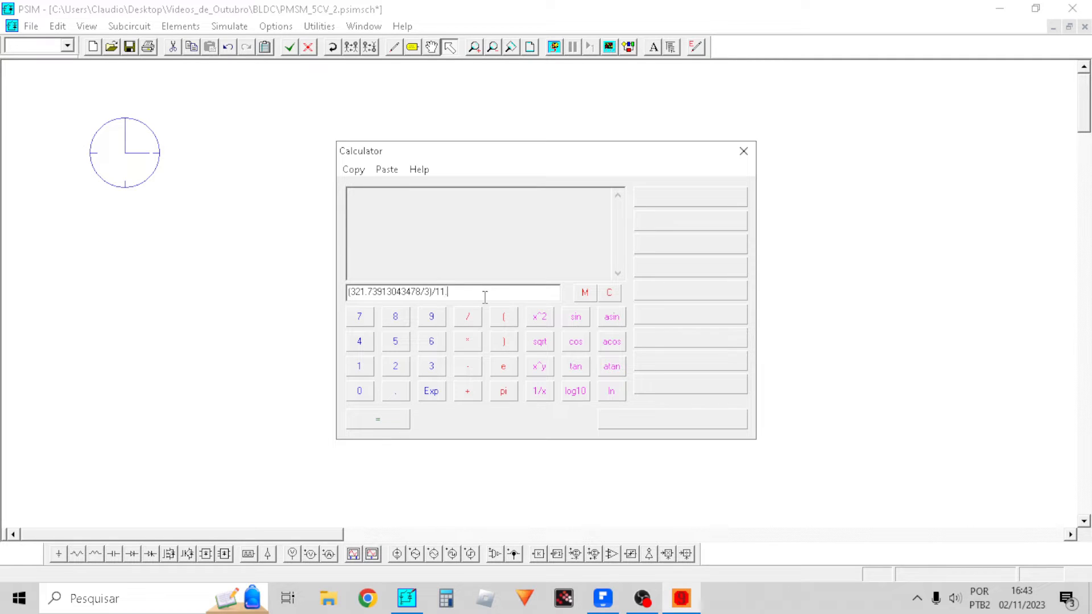
pyautogui.write('35')
pyautogui.write('(')
pyautogui.press('Return')
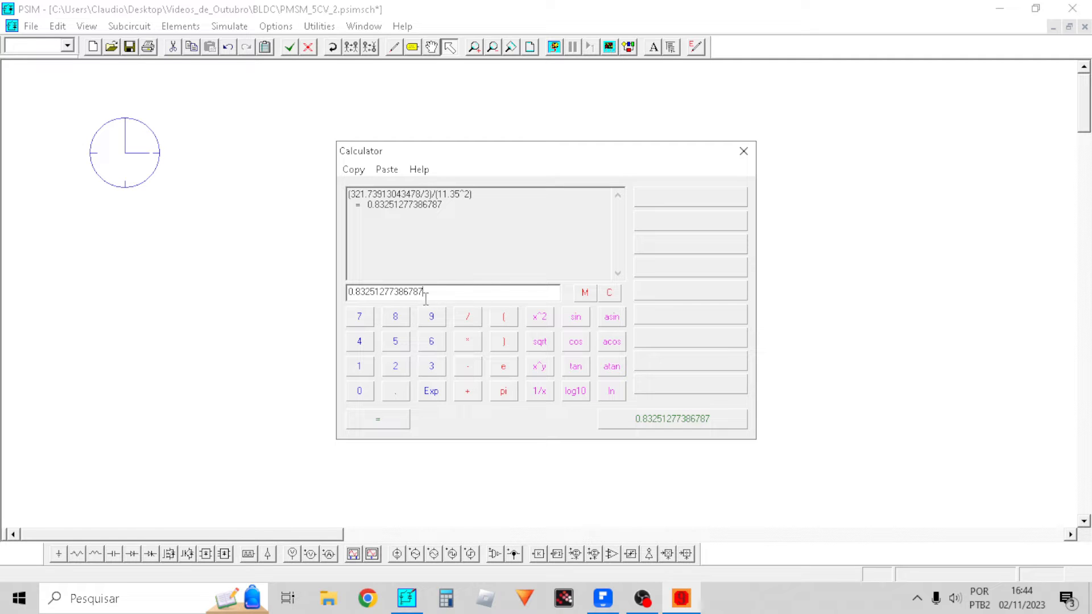
# Copy the calculated 0.83251277386787 into the PMSM block's Rs (stator resistance) parameter
pyautogui.moveTo(431, 293); pyautogui.dragTo(329, 291)
pyautogui.hotkey('ctrl', 'c')
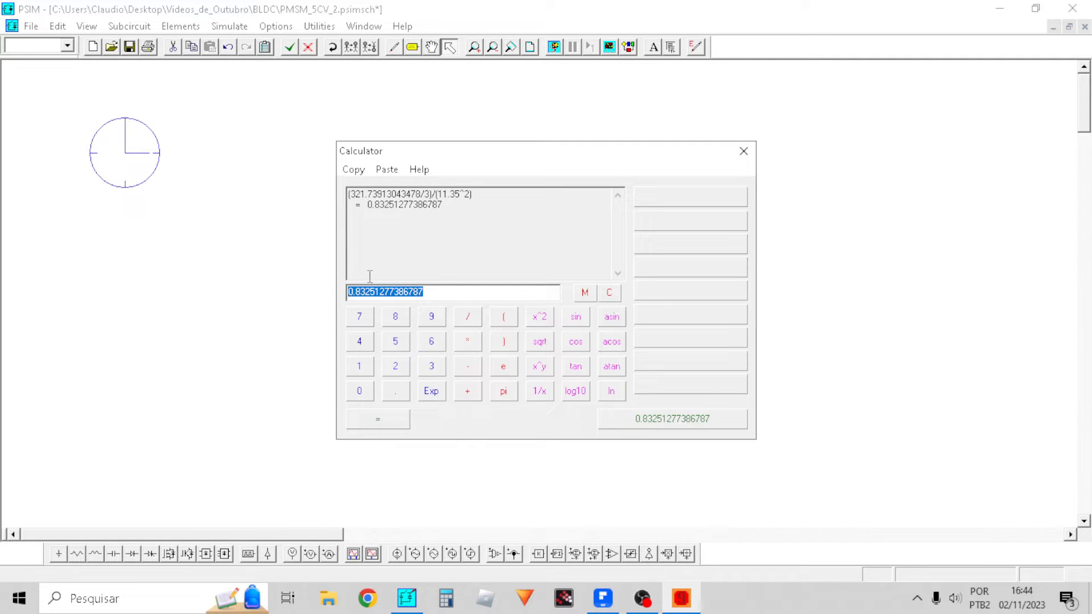
pyautogui.click(743, 151)
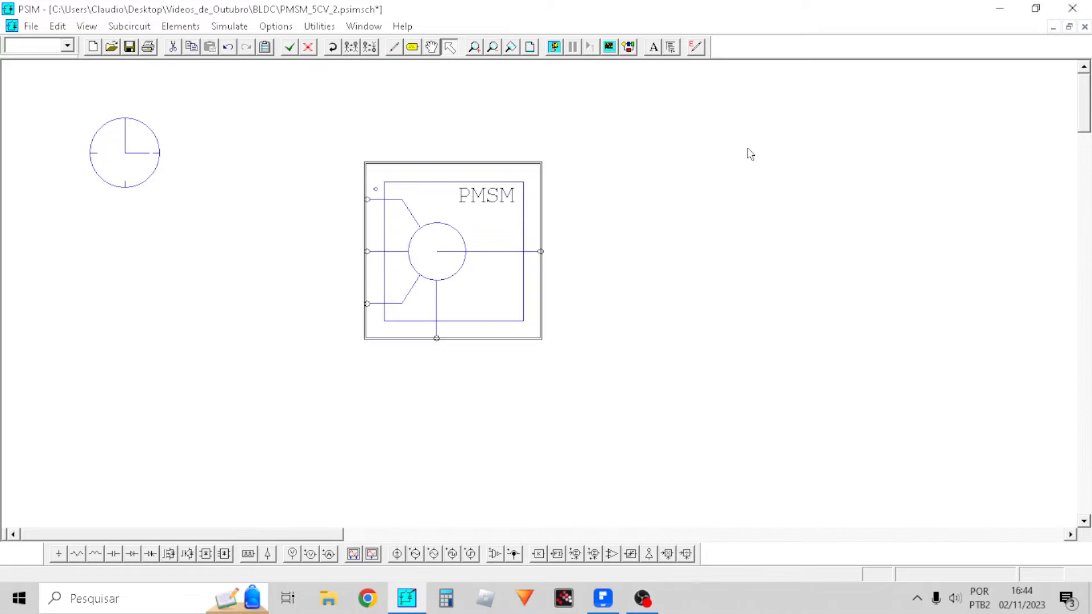
pyautogui.doubleClick(481, 271)
pyautogui.doubleClick(225, 236)
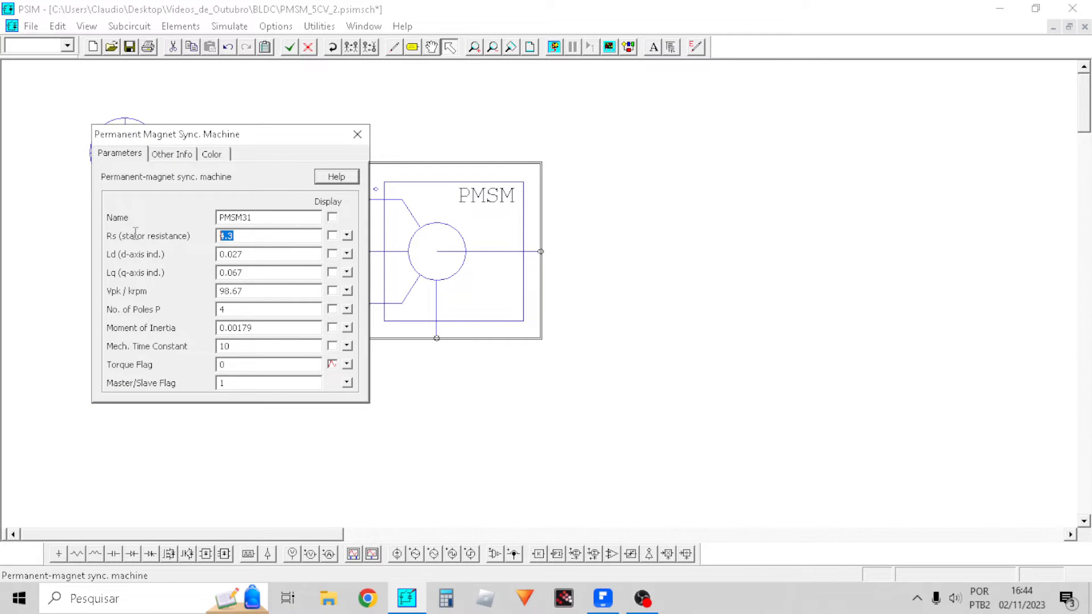
pyautogui.hotkey('ctrl', 'v')
pyautogui.moveTo(302, 238); pyautogui.dragTo(211, 239)
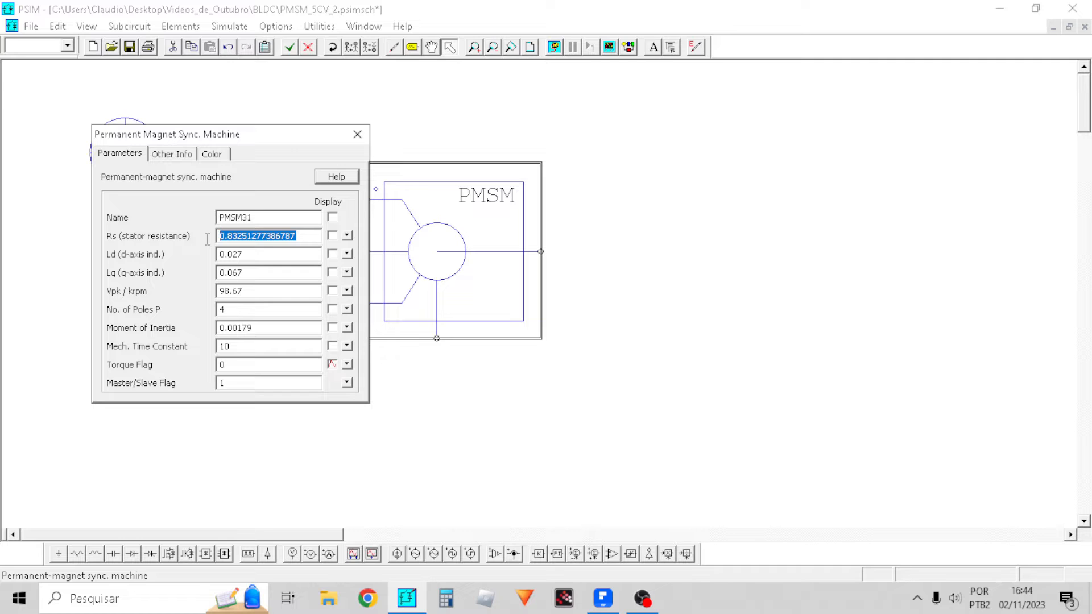
pyautogui.moveTo(305, 235); pyautogui.dragTo(182, 243)
pyautogui.click(239, 236)
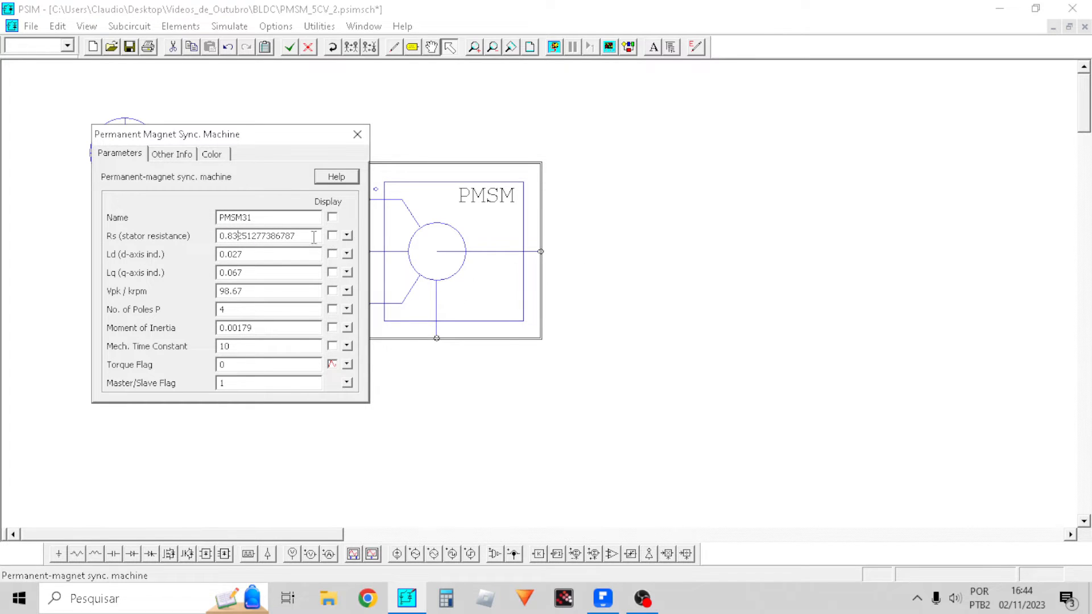
# Shorten the machine's stator resistance Rs to 0.8
pyautogui.click(294, 239)
pyautogui.press('BackSpace')
pyautogui.press('BackSpace')
pyautogui.press('BackSpace')
pyautogui.press('BackSpace')
pyautogui.press('BackSpace')
pyautogui.press('BackSpace')
pyautogui.press('BackSpace')
pyautogui.press('BackSpace')
pyautogui.press('BackSpace')
pyautogui.press('BackSpace')
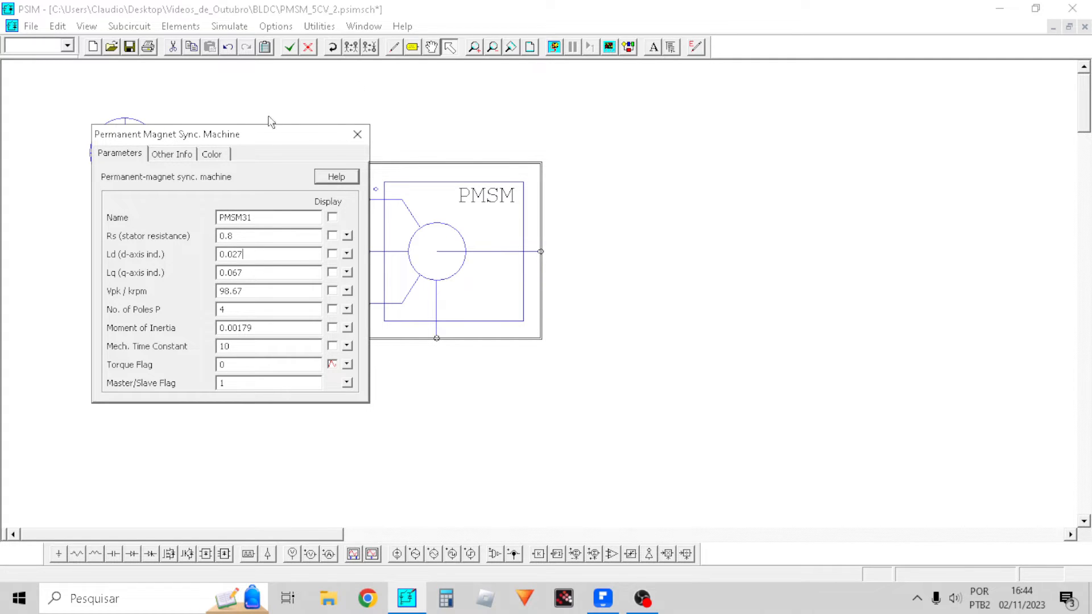
# Review the Ld (d-axis) and Lq (q-axis) inductance values in the PMSM block's parameters
pyautogui.moveTo(262, 142); pyautogui.dragTo(283, 135)
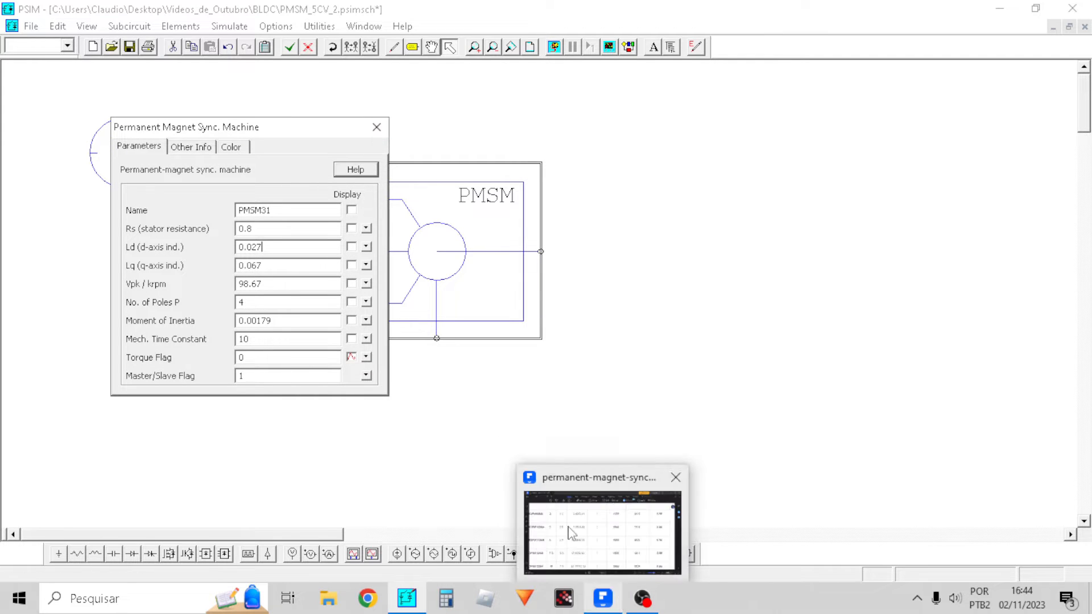
pyautogui.doubleClick(285, 246)
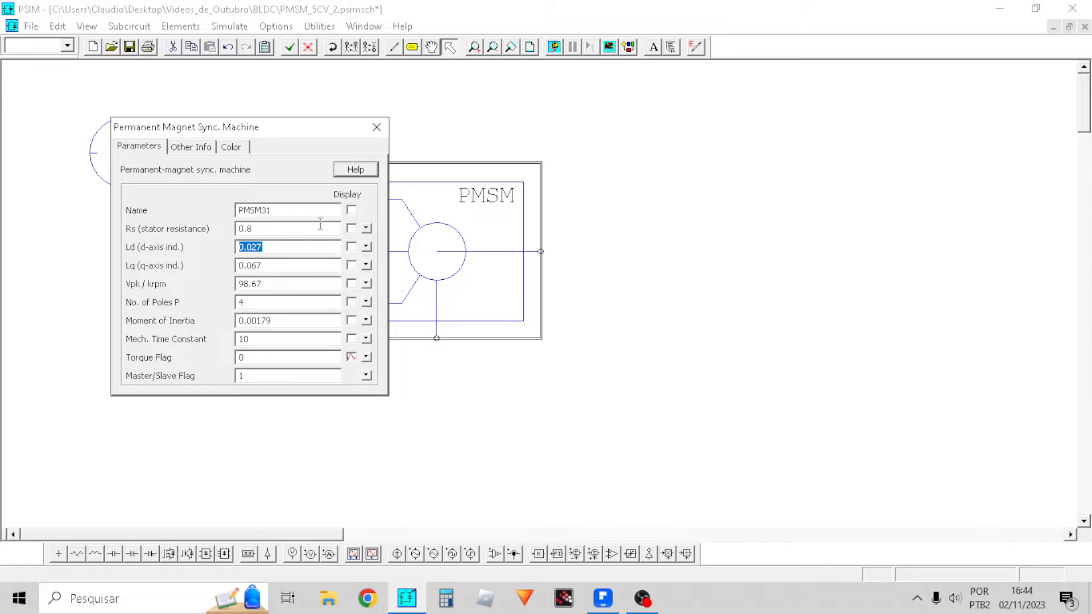
pyautogui.doubleClick(299, 264)
pyautogui.doubleClick(285, 246)
pyautogui.doubleClick(277, 263)
pyautogui.click(257, 247)
pyautogui.doubleClick(259, 247)
pyautogui.click(268, 266)
pyautogui.doubleClick(268, 267)
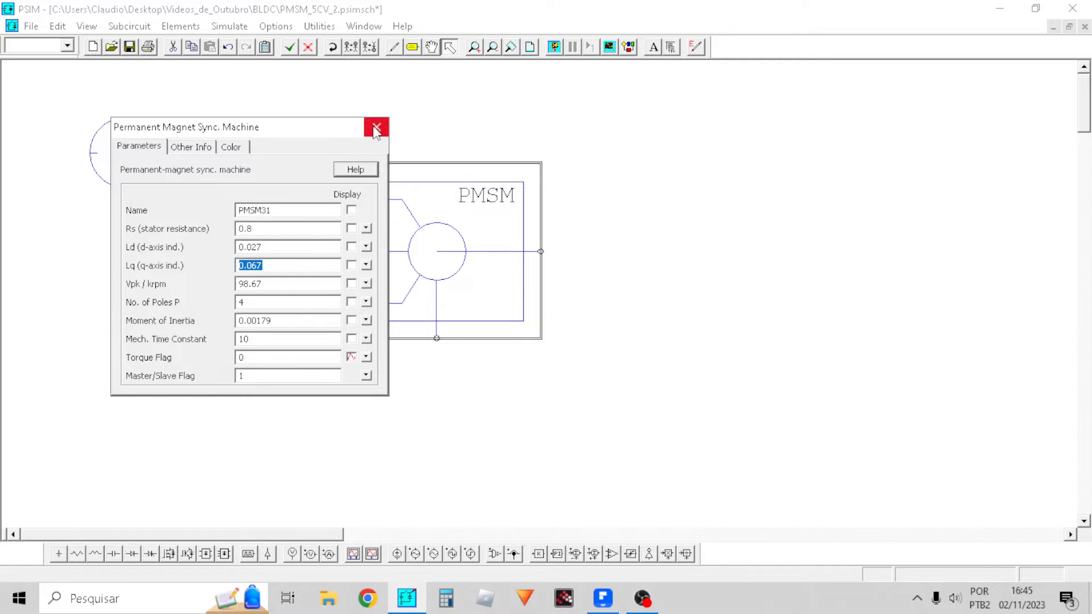
pyautogui.doubleClick(269, 246)
# Switch to the motor catalogue PDF, review the full JDPM112M4 row, and return to PSIM
pyautogui.click(610, 599)
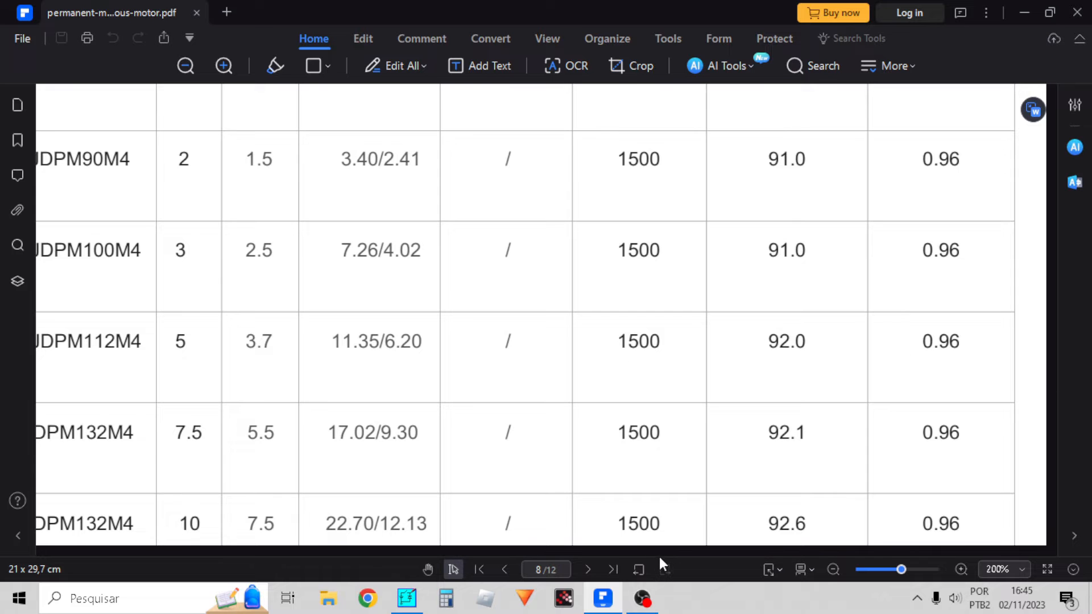
pyautogui.moveTo(668, 553); pyautogui.dragTo(582, 558)
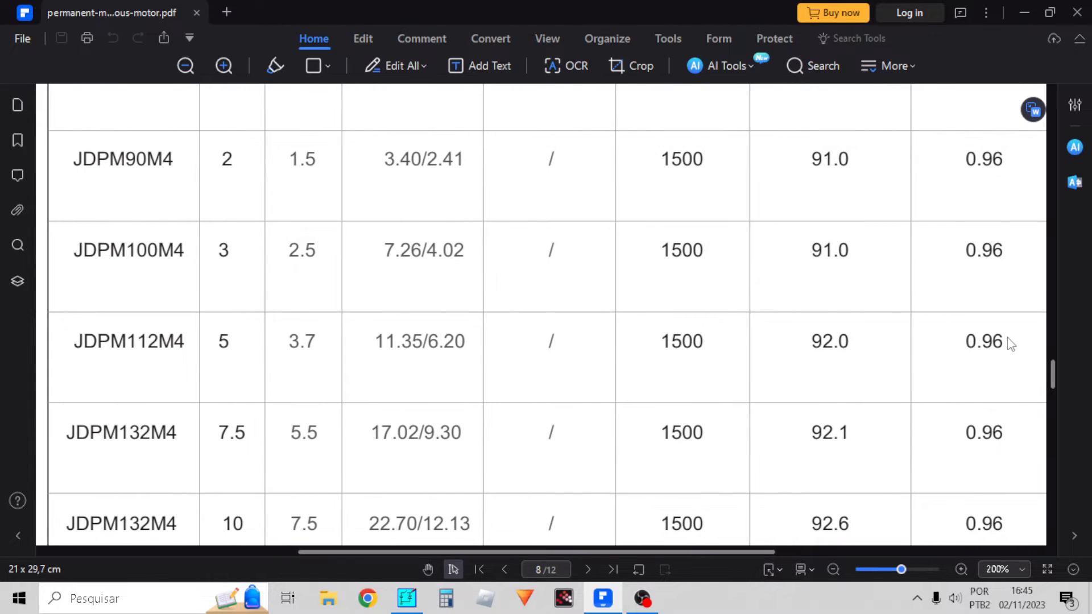
pyautogui.moveTo(1010, 343); pyautogui.dragTo(60, 341)
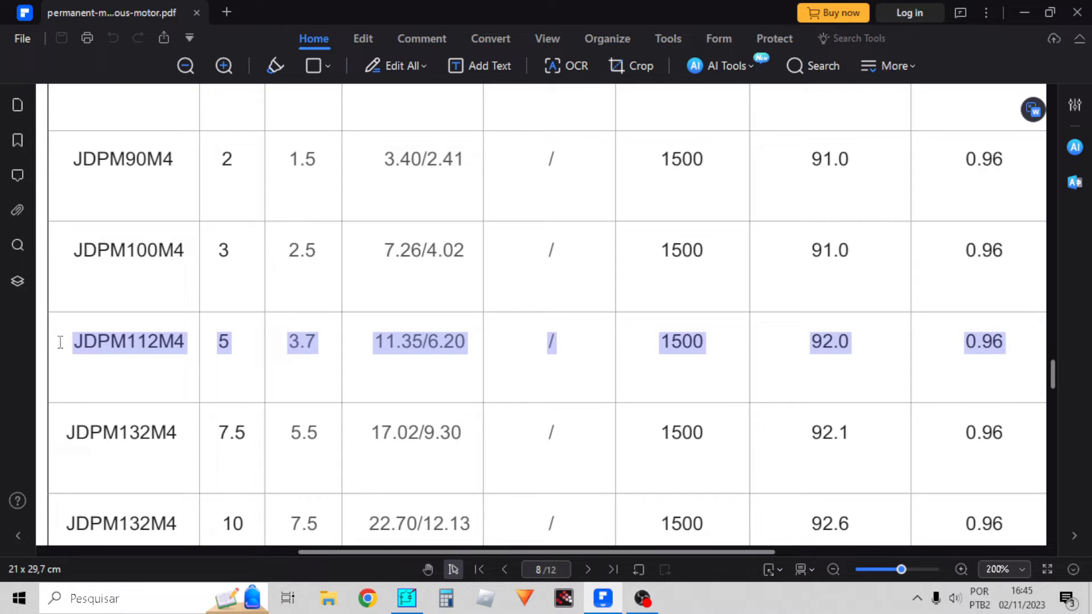
pyautogui.click(838, 340)
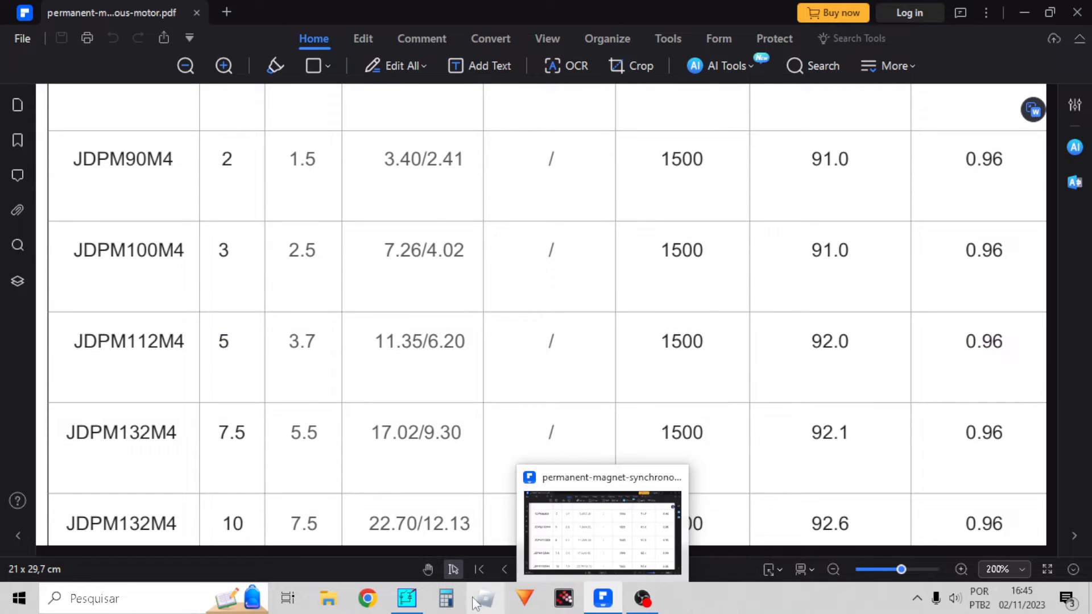
pyautogui.click(411, 607)
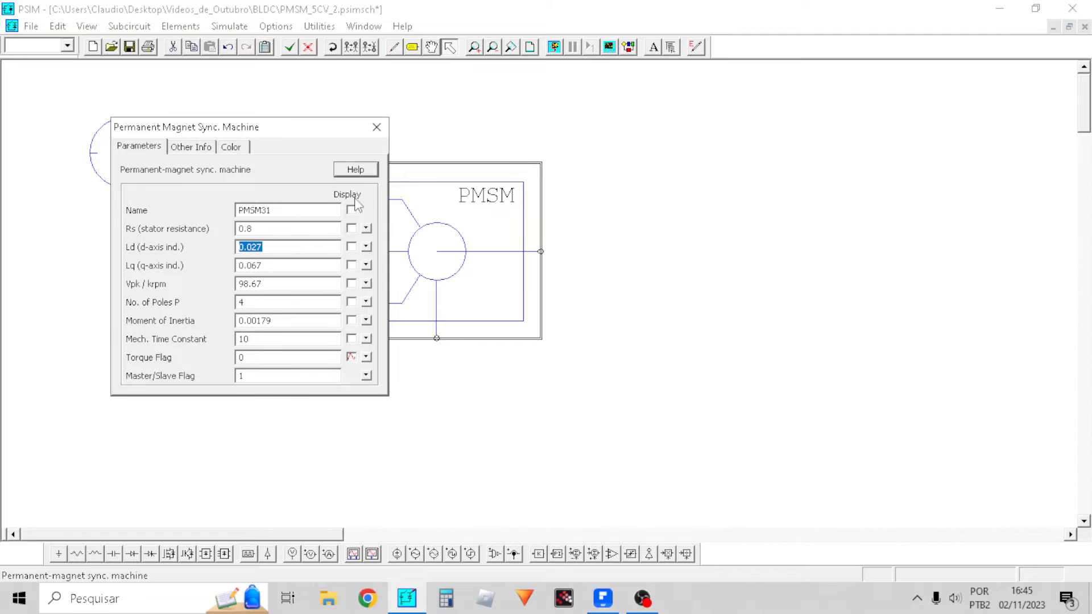
# Close the machine's parameters and compute 1.7/377 in a fresh calculator
pyautogui.click(287, 251)
pyautogui.click(377, 127)
pyautogui.click(322, 26)
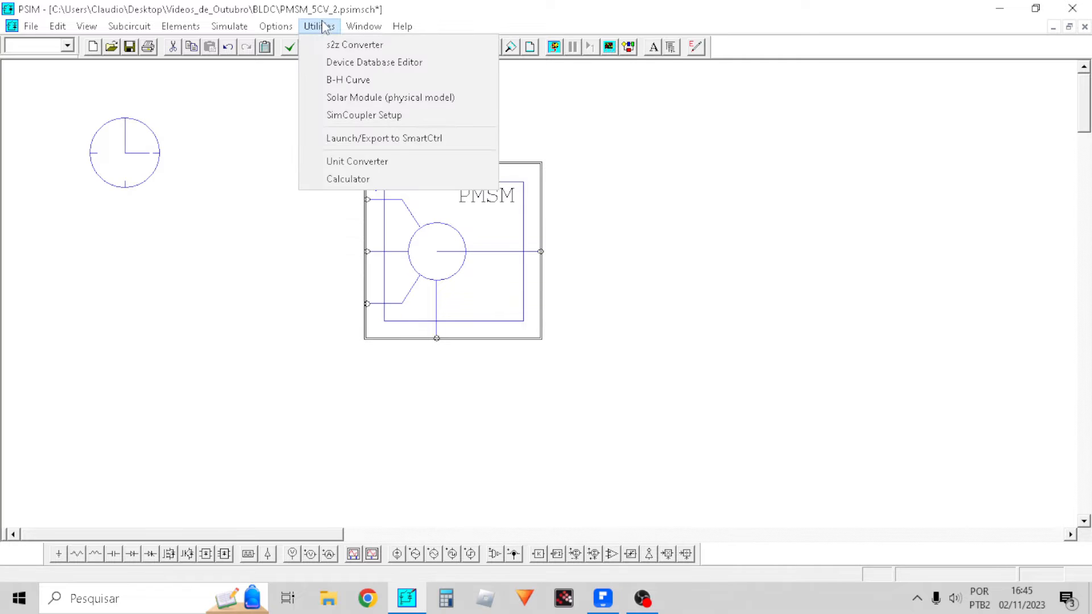
pyautogui.click(364, 180)
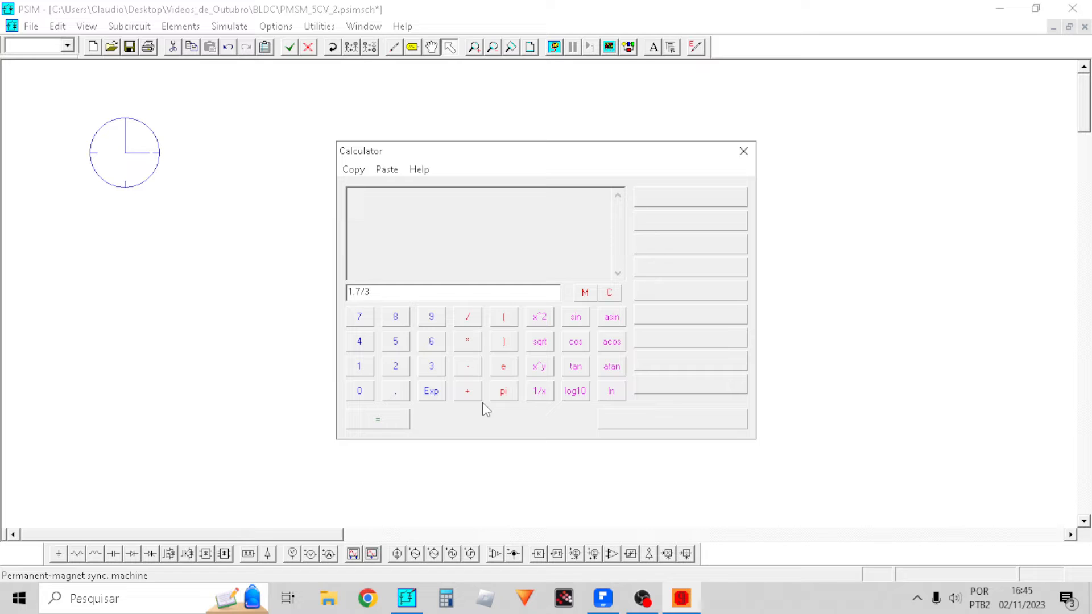
pyautogui.press('Return')
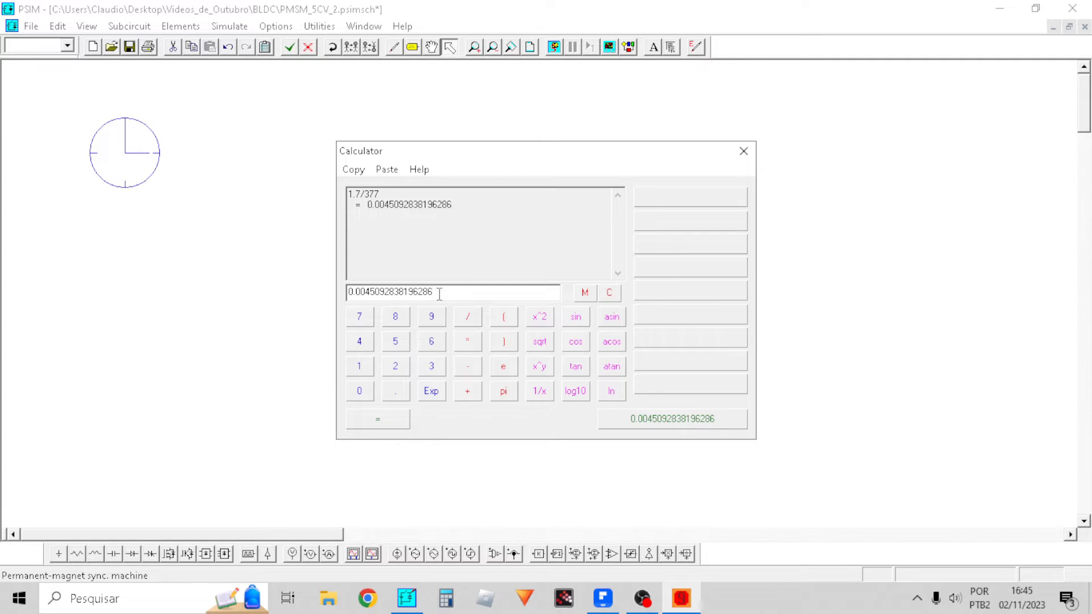
# Examine the result of the 1.7/377 calculation and close the calculator
pyautogui.moveTo(439, 295); pyautogui.dragTo(341, 294)
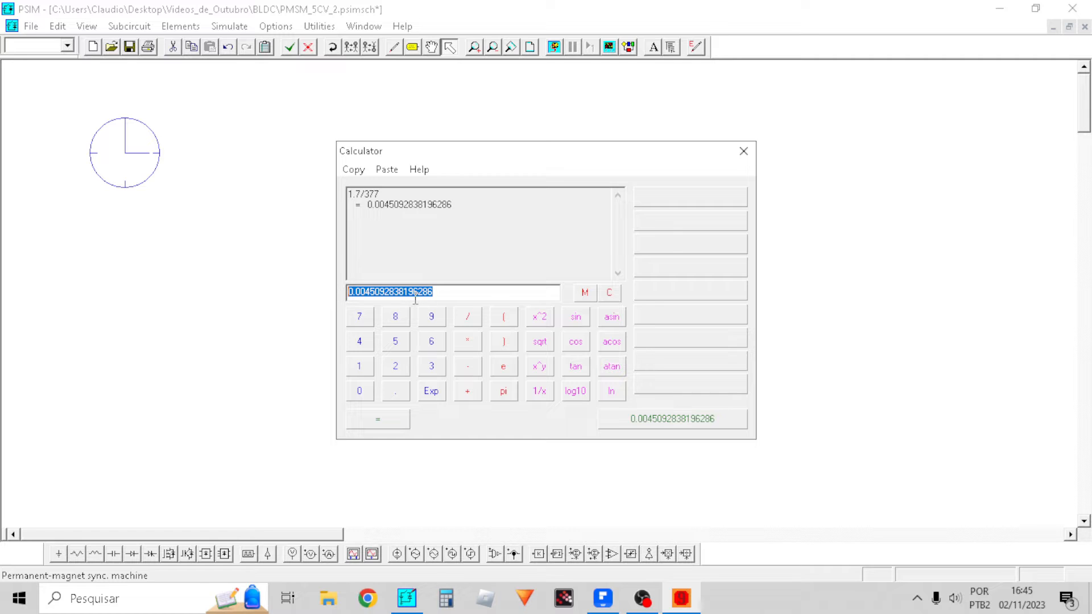
pyautogui.moveTo(454, 295); pyautogui.dragTo(332, 305)
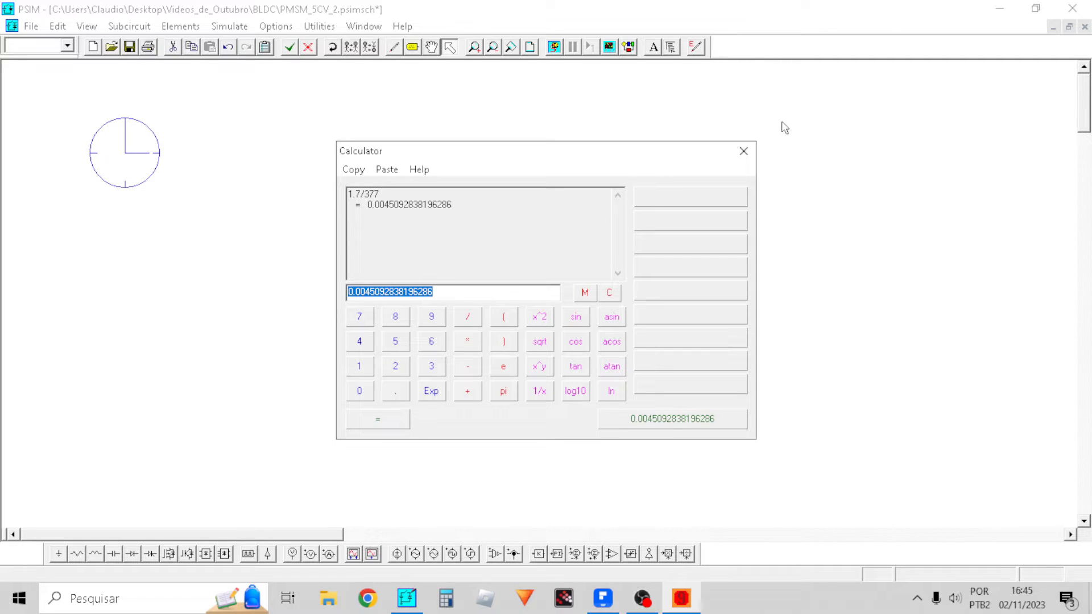
pyautogui.click(482, 293)
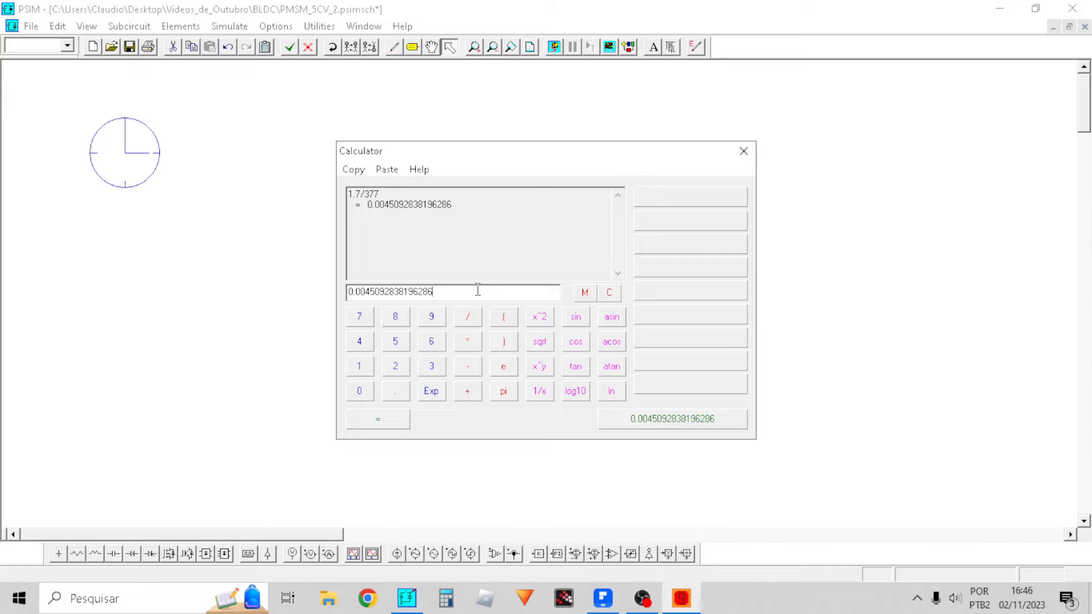
pyautogui.moveTo(480, 292); pyautogui.dragTo(343, 292)
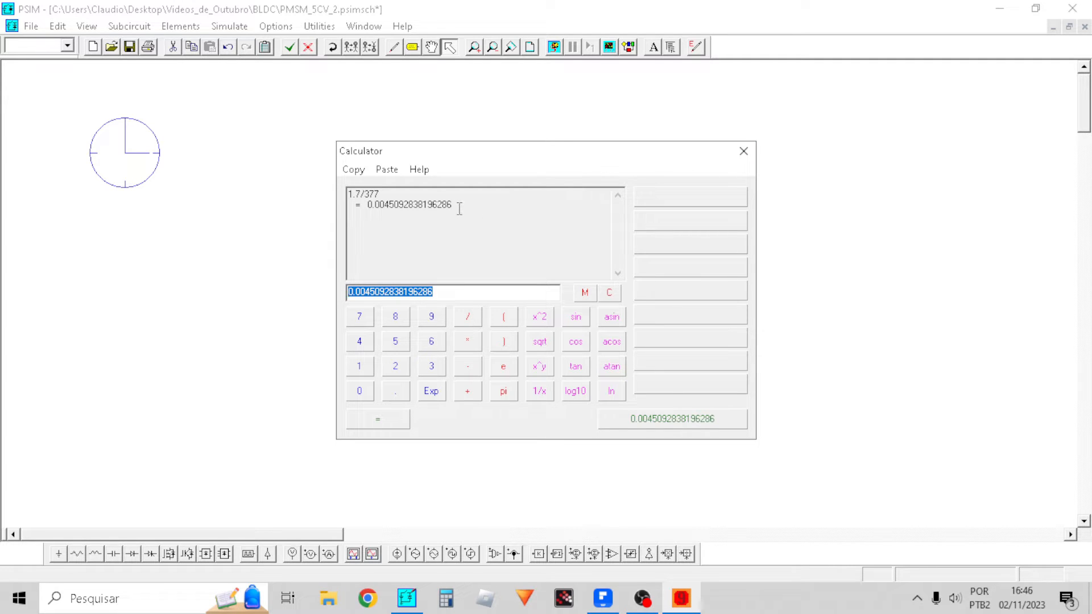
pyautogui.moveTo(459, 204); pyautogui.dragTo(299, 188)
pyautogui.click(423, 238)
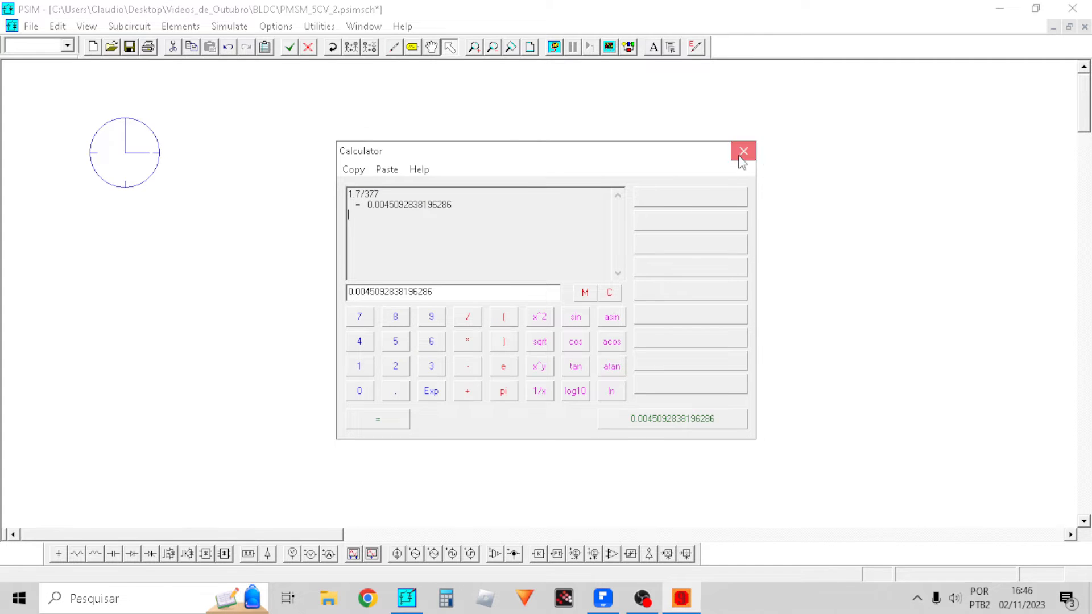
pyautogui.click(742, 153)
# Switch to the motor catalogue PDF and examine the JDPM112M4 motor's power factor and efficiency
pyautogui.click(604, 603)
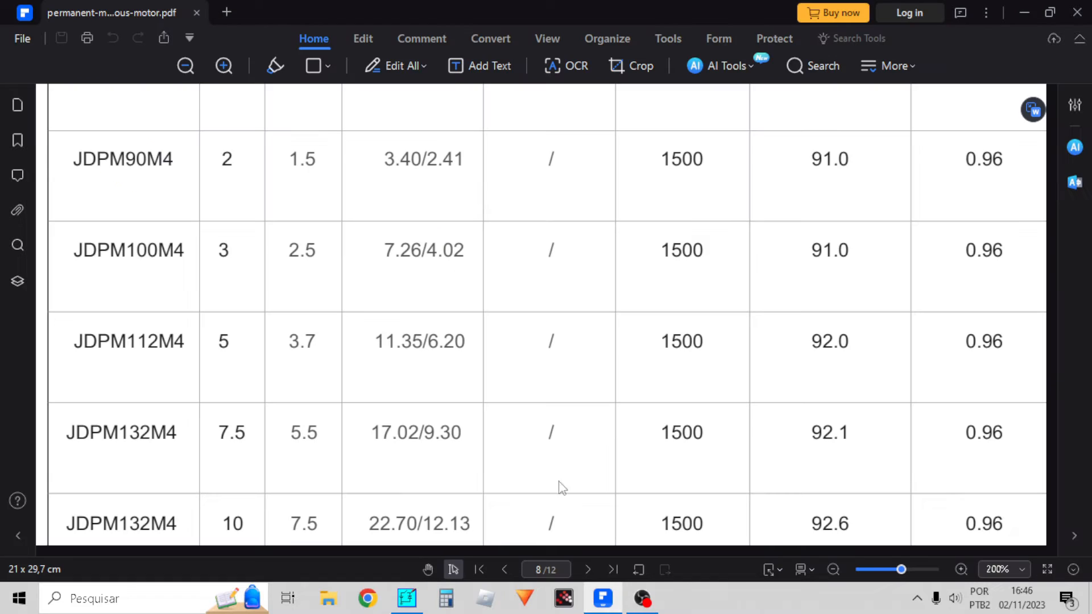
pyautogui.doubleClick(1001, 346)
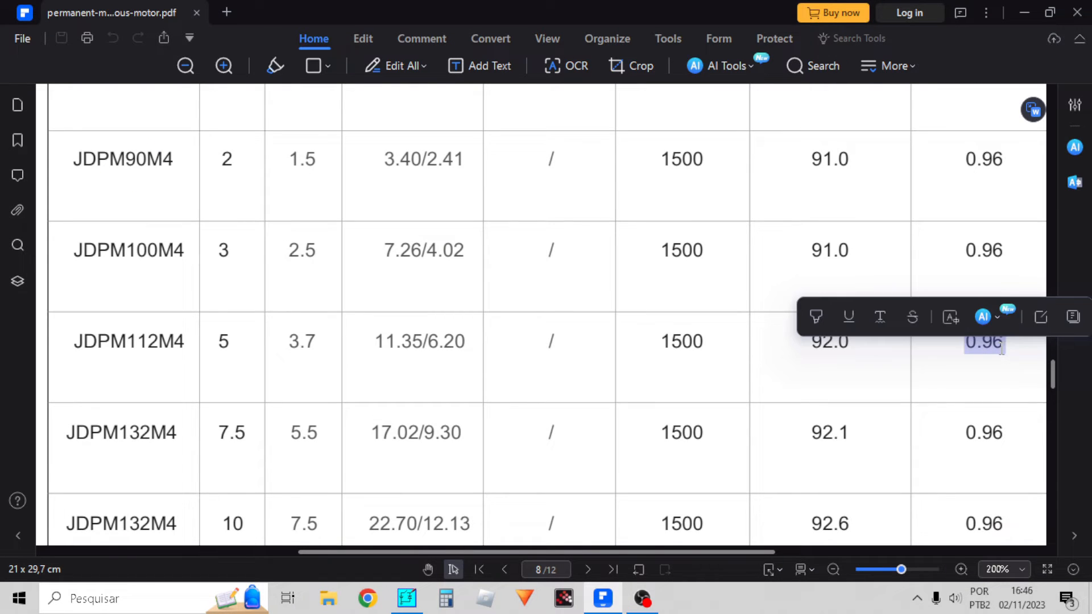
pyautogui.click(1002, 347)
pyautogui.moveTo(1004, 340); pyautogui.dragTo(968, 340)
pyautogui.click(1002, 346)
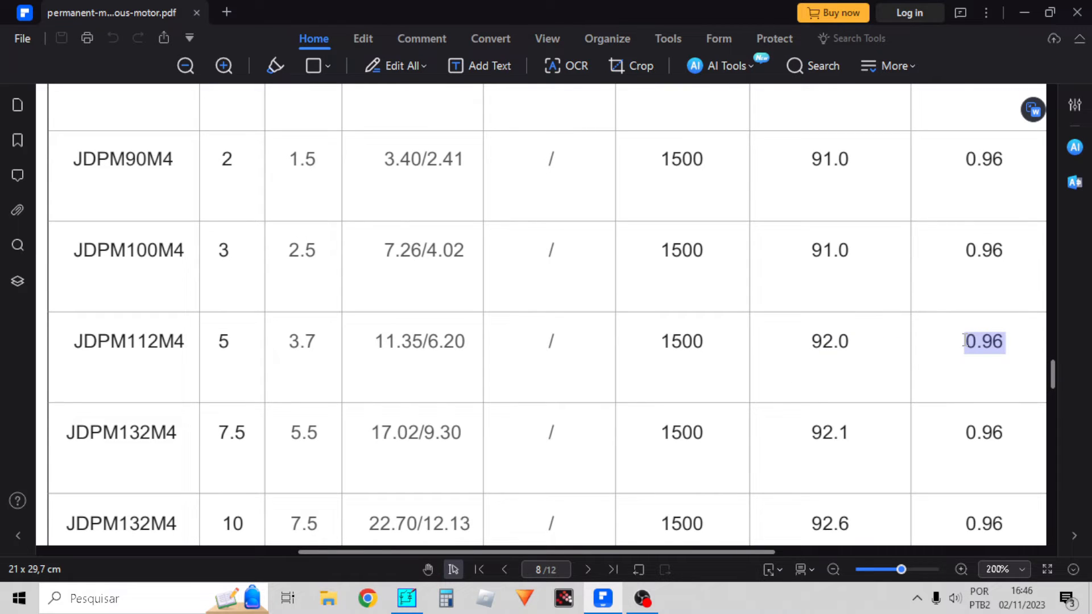
pyautogui.doubleClick(831, 341)
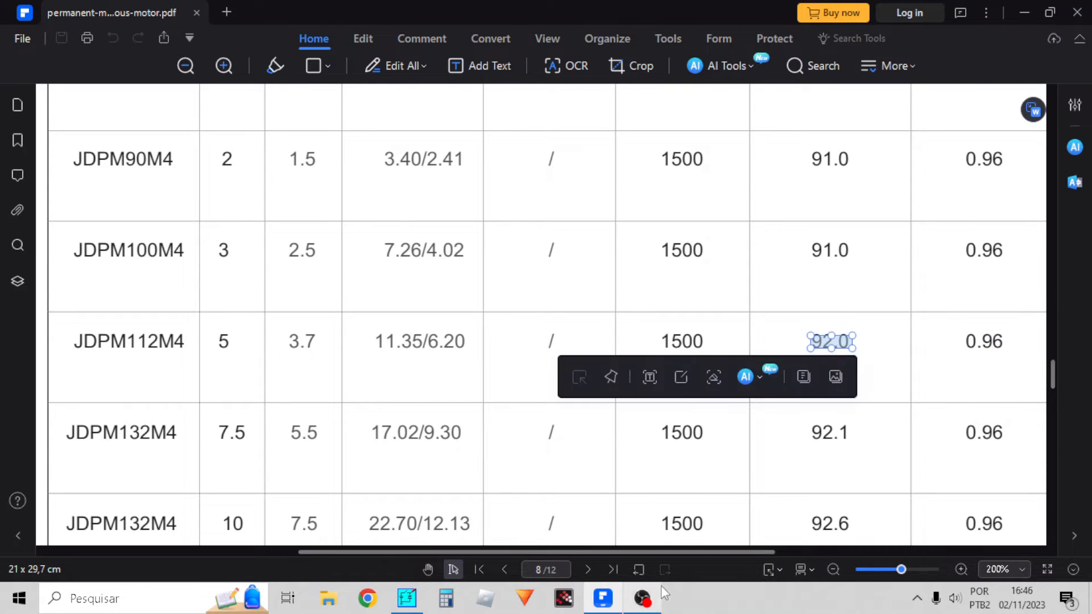
pyautogui.moveTo(411, 601)
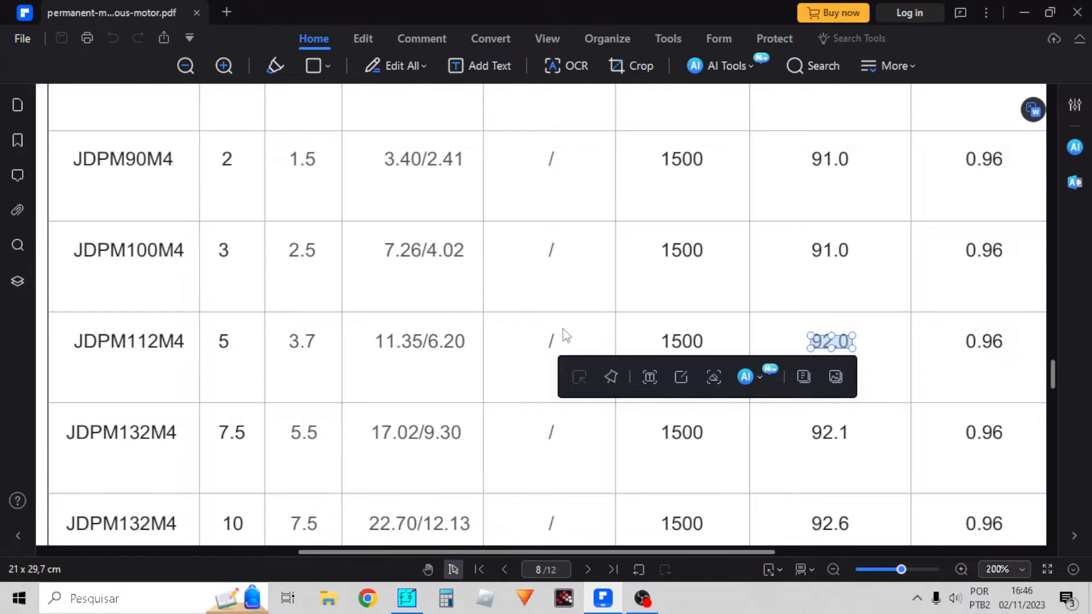
pyautogui.click(819, 320)
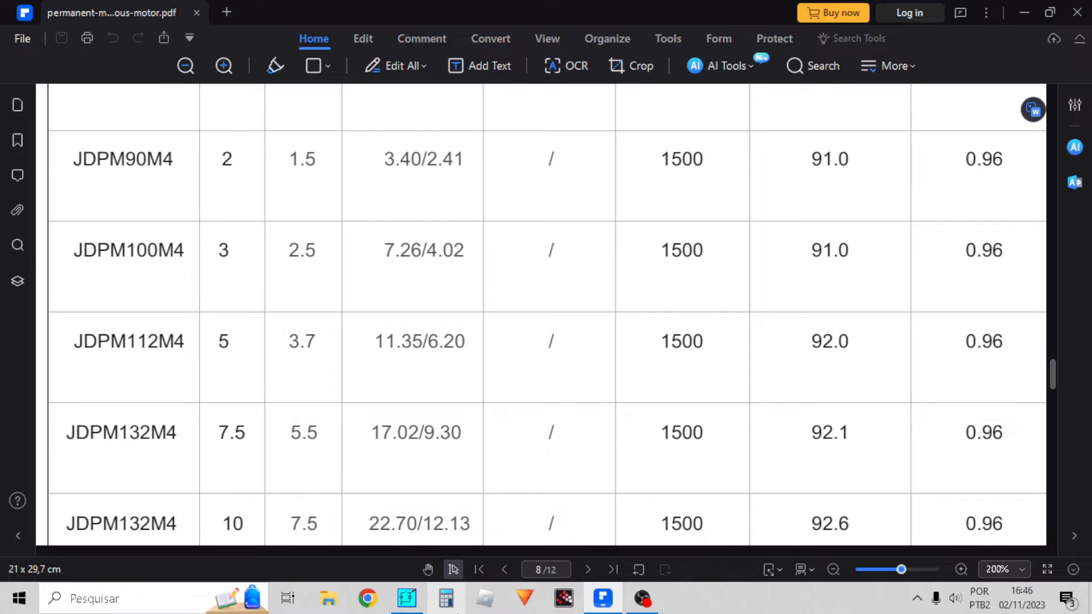
# Switch to PSIM and compute 1-0.96^2 in a fresh calculator
pyautogui.click(406, 598)
pyautogui.click(319, 26)
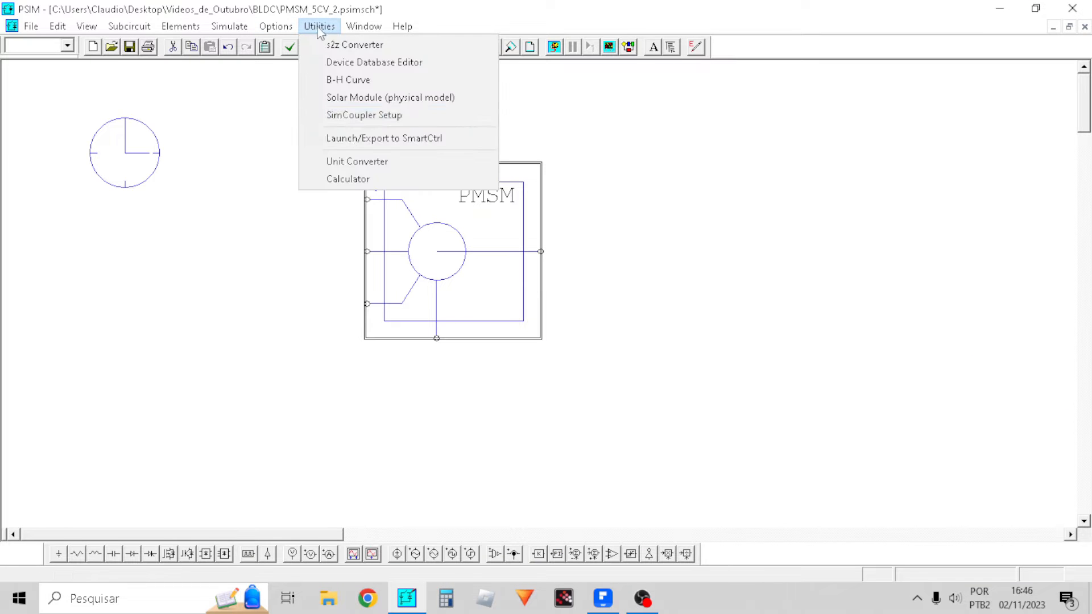
pyautogui.click(356, 176)
pyautogui.write('1-0.')
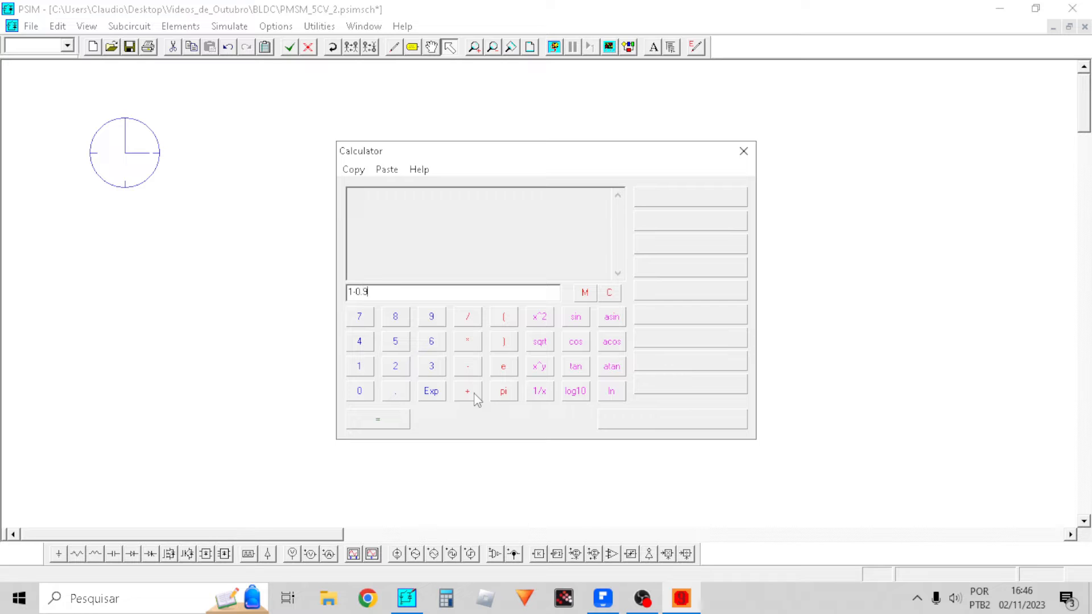
pyautogui.write('96^2')
pyautogui.press('Return')
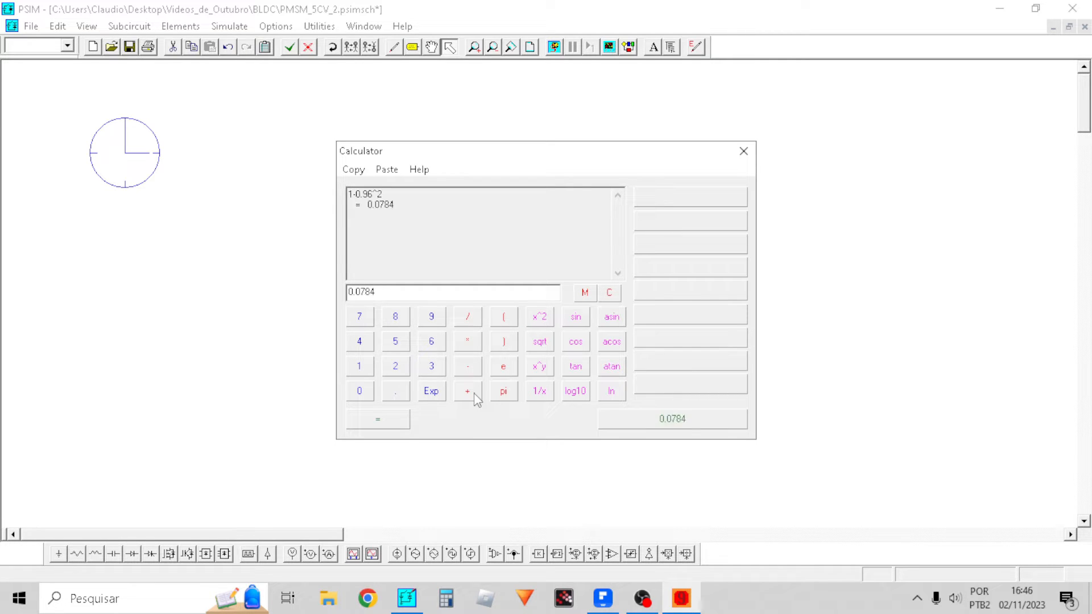
# Compute the square root as sqrt(1-0.96^2) and close the calculator
pyautogui.write('1sqrt(0.')
pyautogui.press('Left')
pyautogui.press('Left')
pyautogui.write('1-')
pyautogui.press('Return')
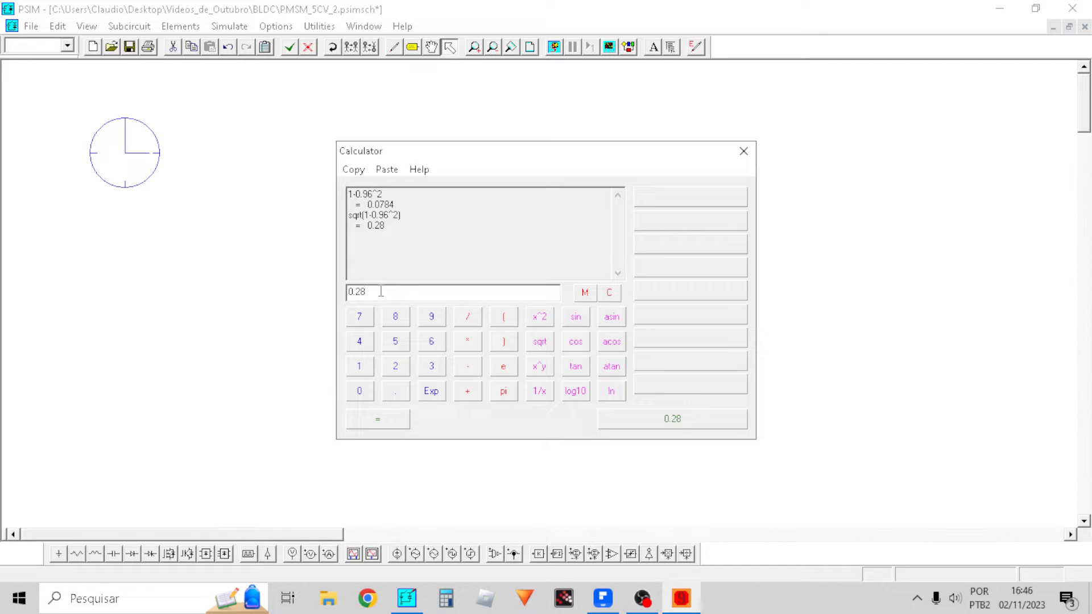
pyautogui.moveTo(381, 291); pyautogui.dragTo(322, 287)
pyautogui.click(743, 157)
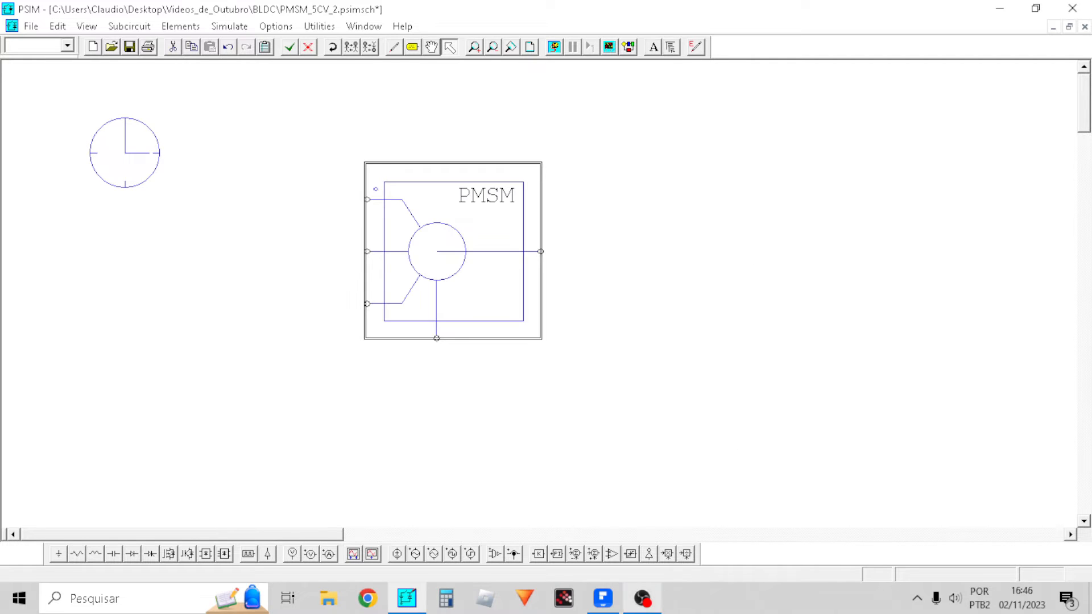
# Check the PMSM block's Rs (stator resistance) parameter and close its parameters
pyautogui.moveTo(654, 609)
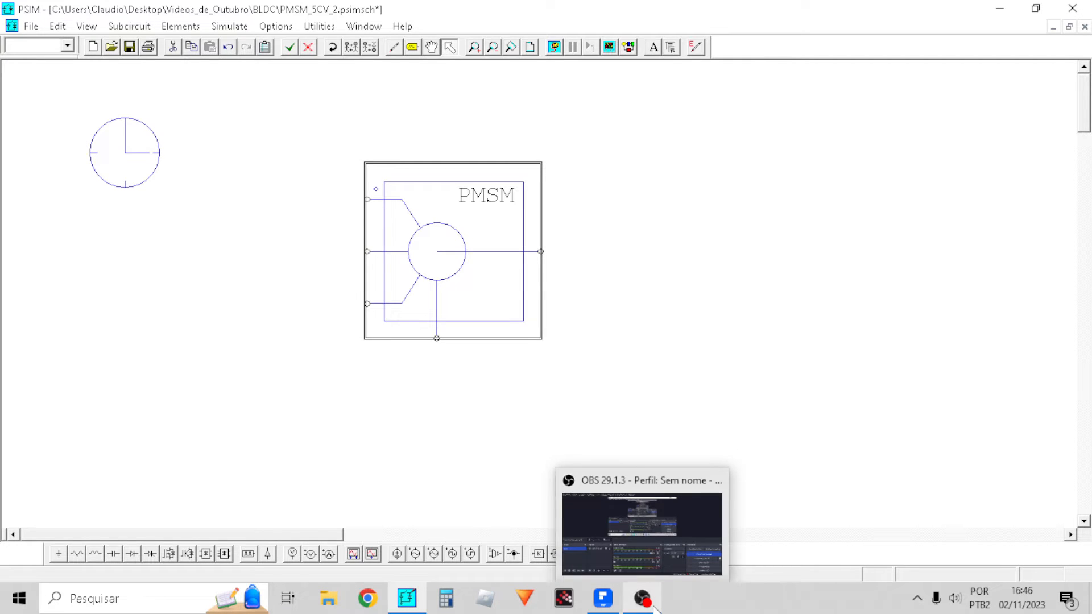
pyautogui.click(574, 371)
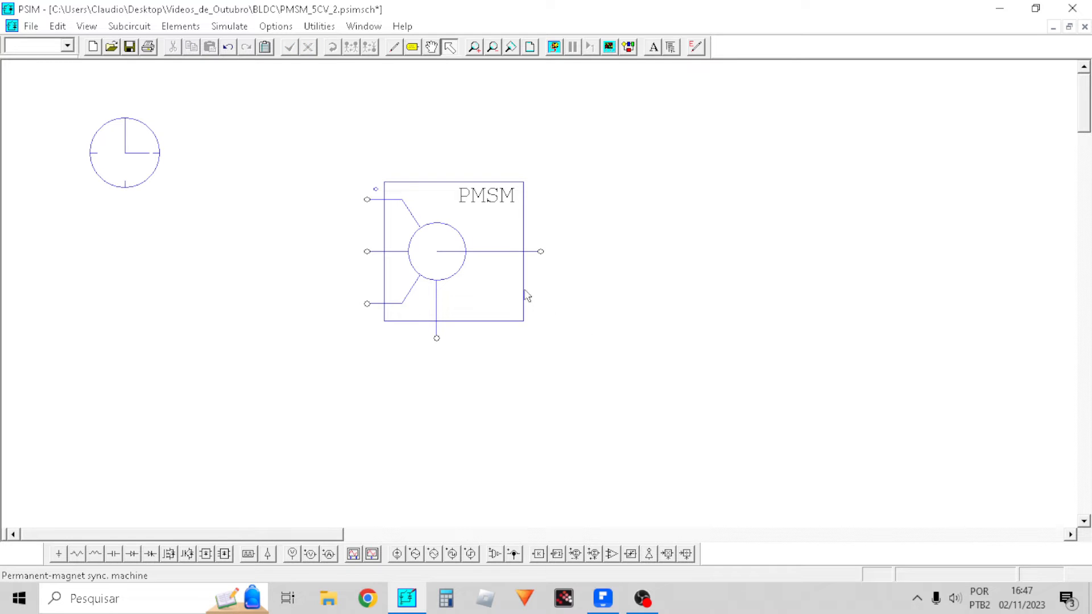
pyautogui.doubleClick(488, 291)
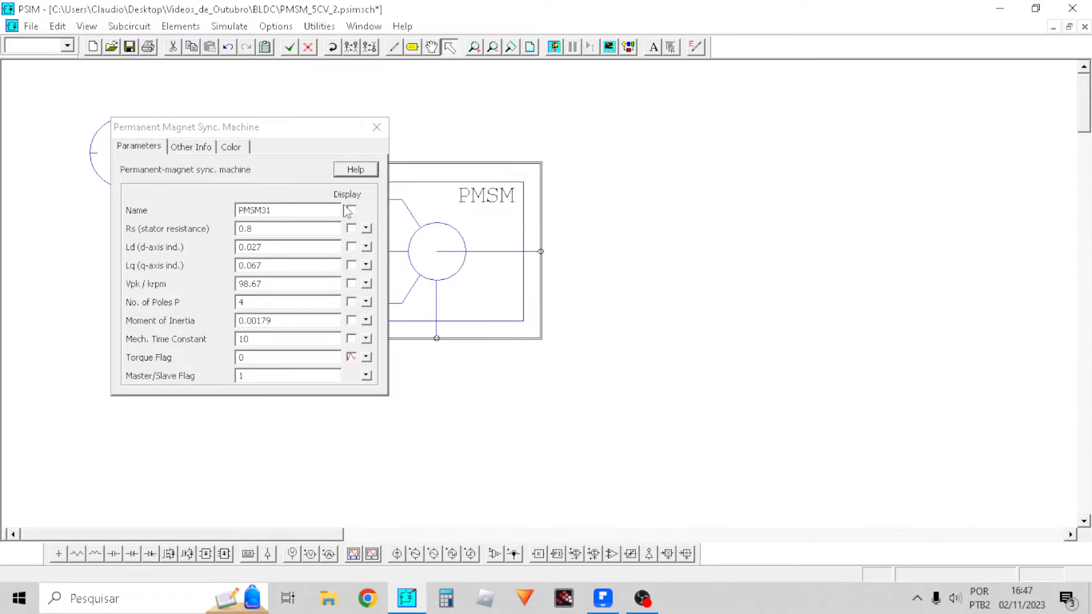
pyautogui.click(290, 229)
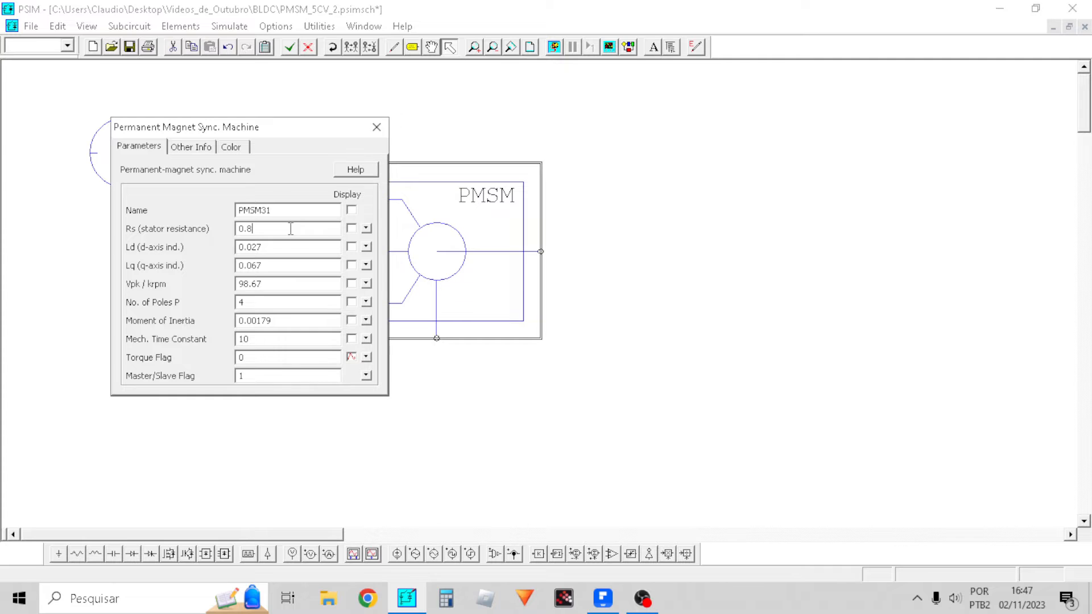
pyautogui.click(376, 127)
# Compute the reactive current component as 11.35*0.28 in a fresh calculator
pyautogui.click(319, 26)
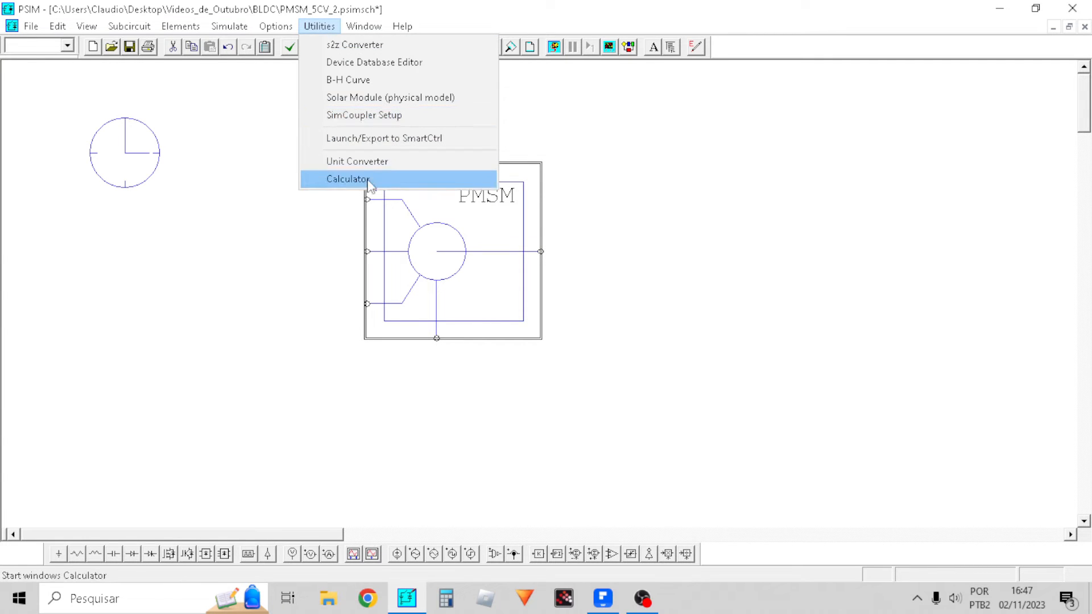
pyautogui.click(341, 179)
pyautogui.write('11.')
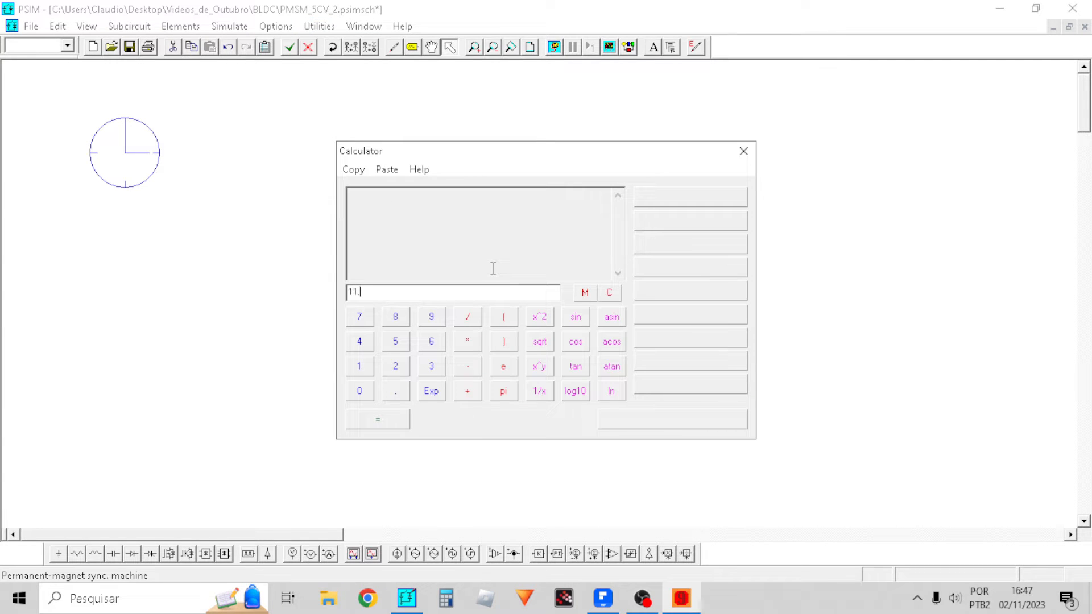
pyautogui.write('35*0.28')
pyautogui.press('Return')
# Compute the per-phase reactance by dividing the phase voltage by the previous result, as 230/sqrt(3)/3.178
pyautogui.write('230')
pyautogui.press('BackSpace')
pyautogui.press('BackSpace')
pyautogui.press('BackSpace')
pyautogui.write('230/sqrt(')
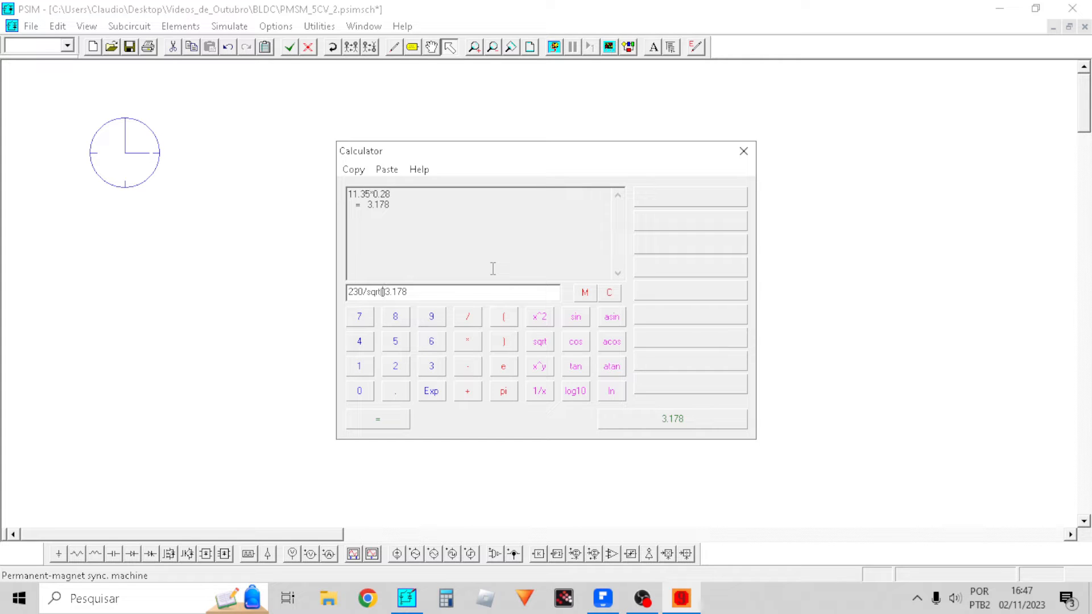
pyautogui.write('3)/')
pyautogui.press('Return')
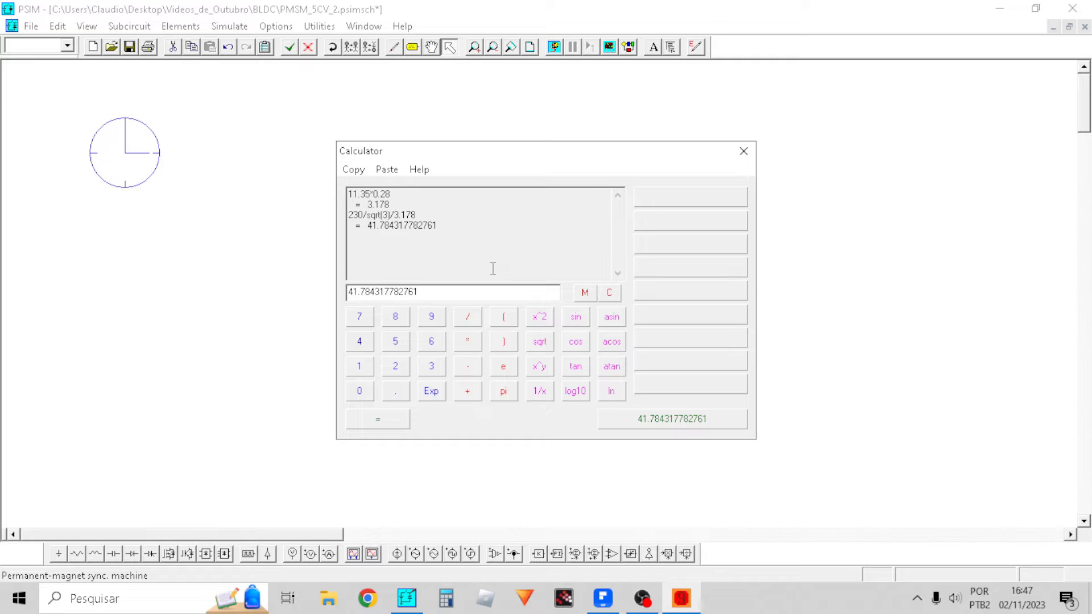
# Compute the inductance by dividing the calculated reactance by 377 and clear the calculator entry
pyautogui.write('/377')
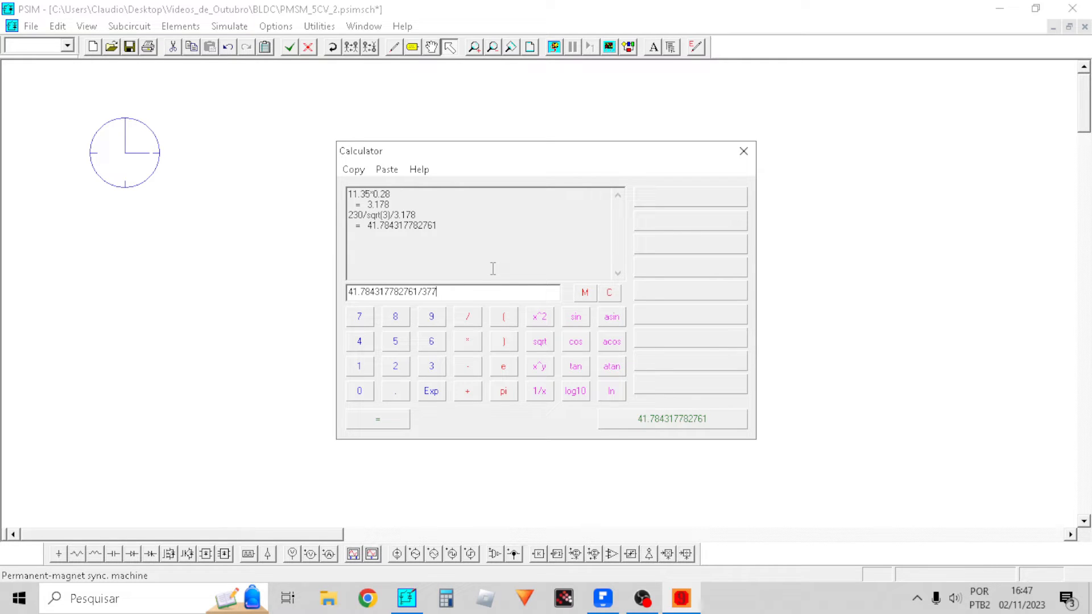
pyautogui.press('Return')
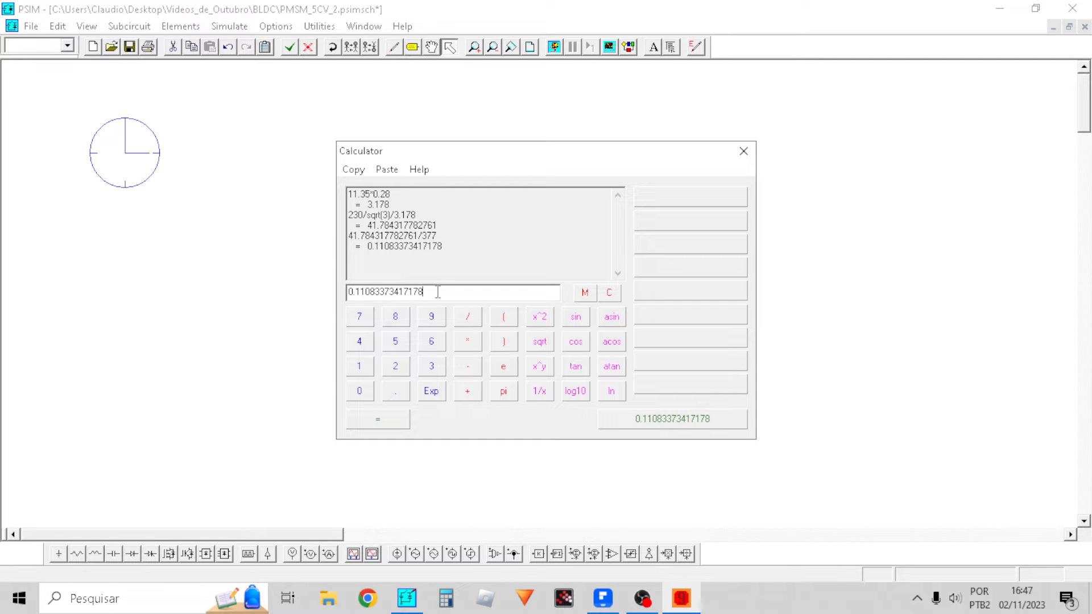
pyautogui.moveTo(439, 292); pyautogui.dragTo(339, 289)
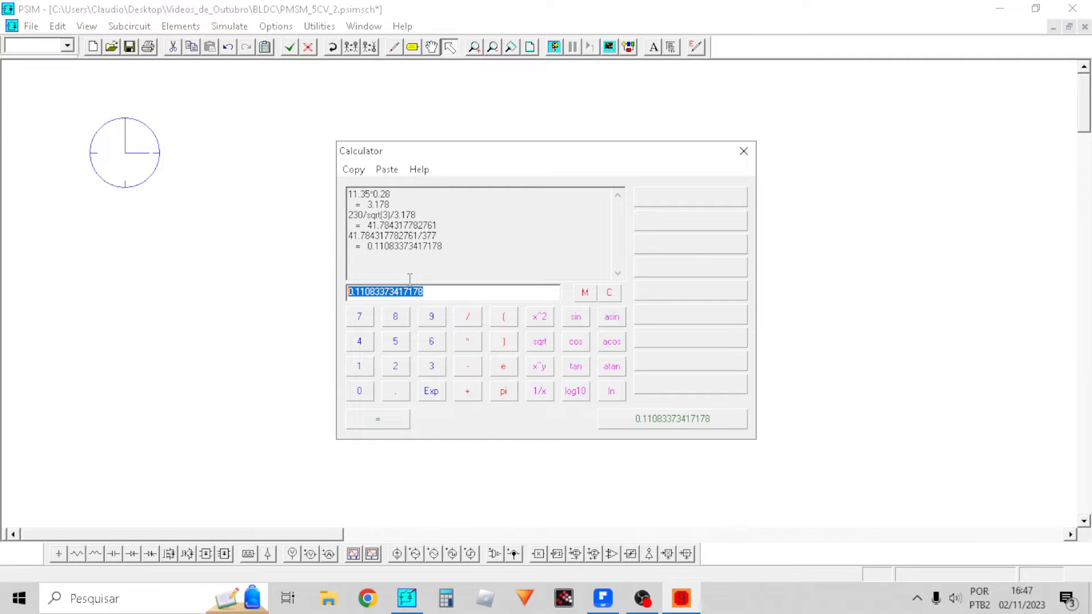
pyautogui.moveTo(447, 292); pyautogui.dragTo(326, 295)
pyautogui.click(392, 291)
pyautogui.moveTo(437, 295); pyautogui.dragTo(335, 297)
pyautogui.moveTo(350, 215); pyautogui.dragTo(364, 209)
pyautogui.moveTo(454, 292); pyautogui.dragTo(338, 290)
pyautogui.press('BackSpace')
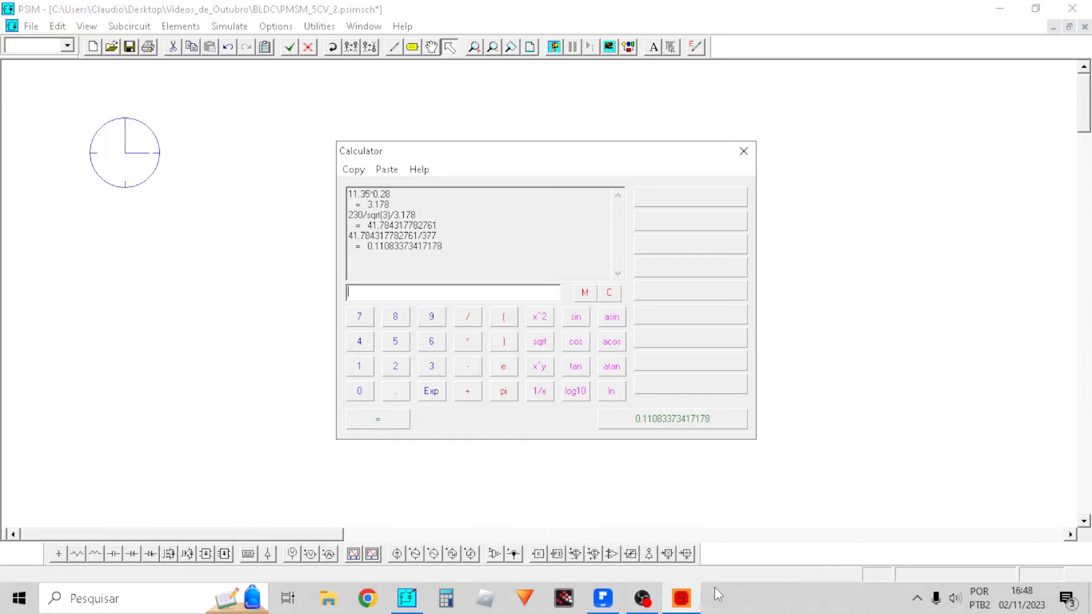
# Switch to the motor catalogue PDF, review the JDPM112M4 row's power, current, speed, efficiency and power factor, and return to PSIM
pyautogui.click(603, 599)
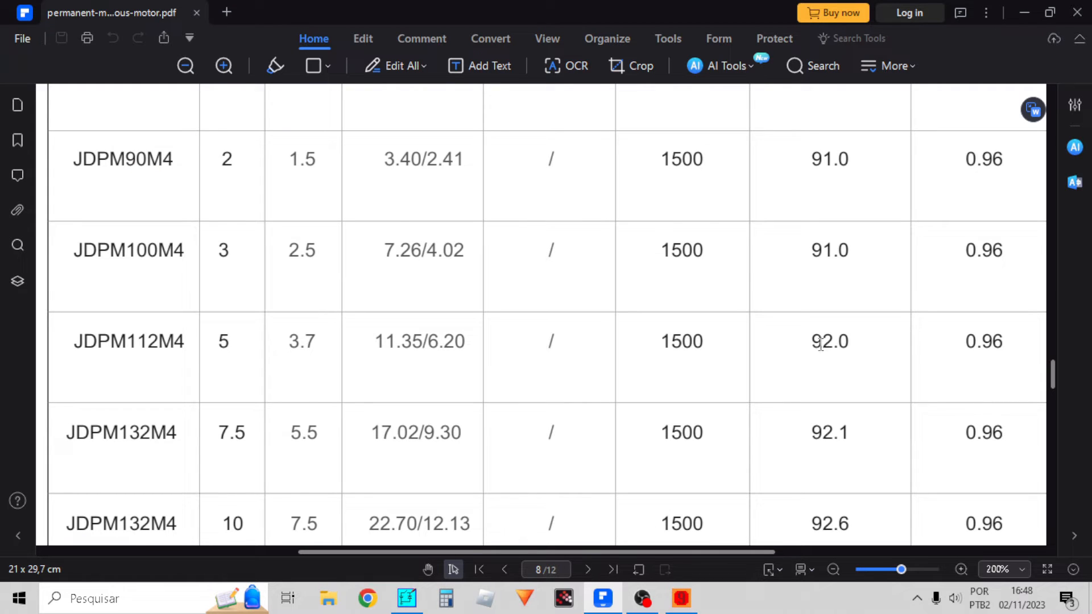
pyautogui.moveTo(810, 343); pyautogui.dragTo(851, 343)
pyautogui.click(1013, 358)
pyautogui.moveTo(1013, 358); pyautogui.dragTo(70, 356)
pyautogui.click(403, 340)
pyautogui.moveTo(287, 341); pyautogui.dragTo(319, 343)
pyautogui.moveTo(660, 341); pyautogui.dragTo(706, 344)
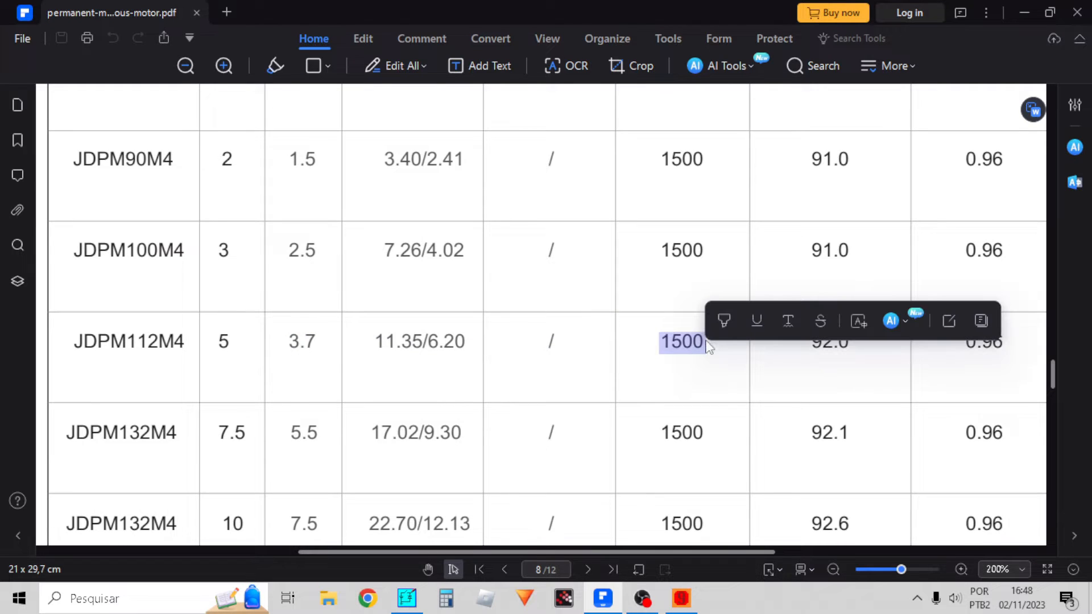
pyautogui.click(425, 344)
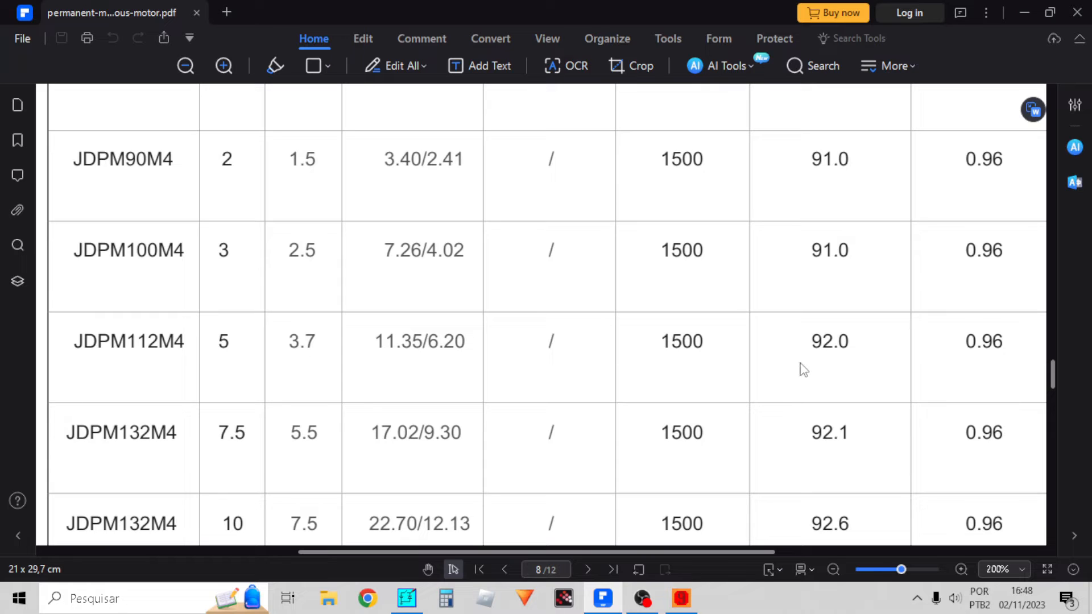
pyautogui.click(1025, 10)
# Close the calculator and set both the d-axis and q-axis inductances of the PMSM block to 20m
pyautogui.click(419, 291)
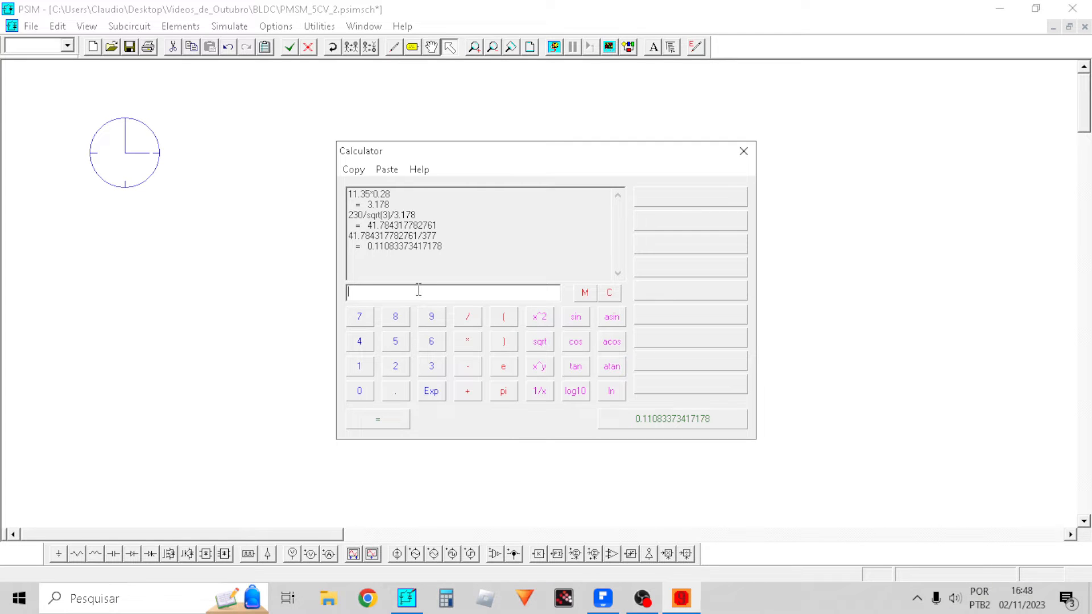
pyautogui.moveTo(379, 246); pyautogui.dragTo(412, 252)
pyautogui.click(744, 151)
pyautogui.doubleClick(488, 241)
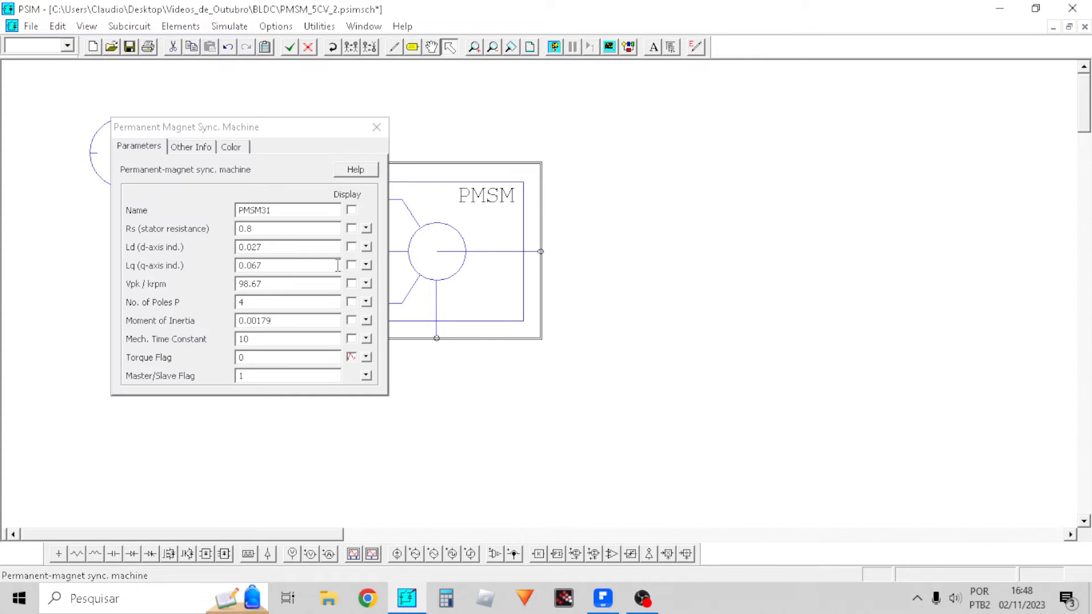
pyautogui.click(291, 247)
pyautogui.press('BackSpace')
pyautogui.press('BackSpace')
pyautogui.press('BackSpace')
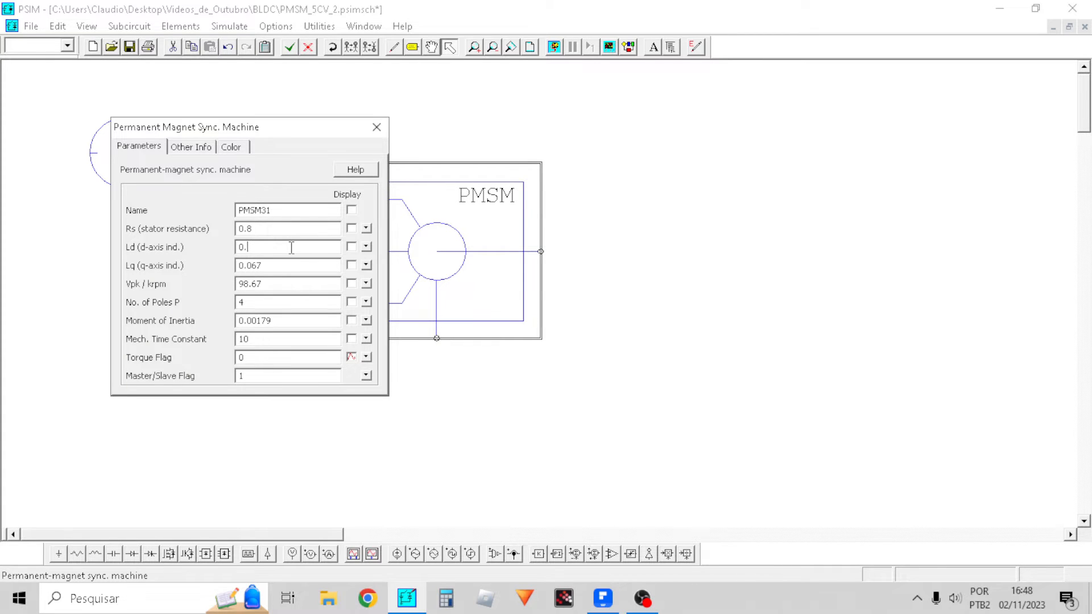
pyautogui.write('2')
pyautogui.press('Tab')
pyautogui.write('20m')
pyautogui.doubleClick(291, 249)
pyautogui.moveTo(291, 269); pyautogui.dragTo(190, 268)
pyautogui.moveTo(283, 248); pyautogui.dragTo(222, 249)
pyautogui.click(270, 262)
pyautogui.doubleClick(273, 248)
pyautogui.click(271, 265)
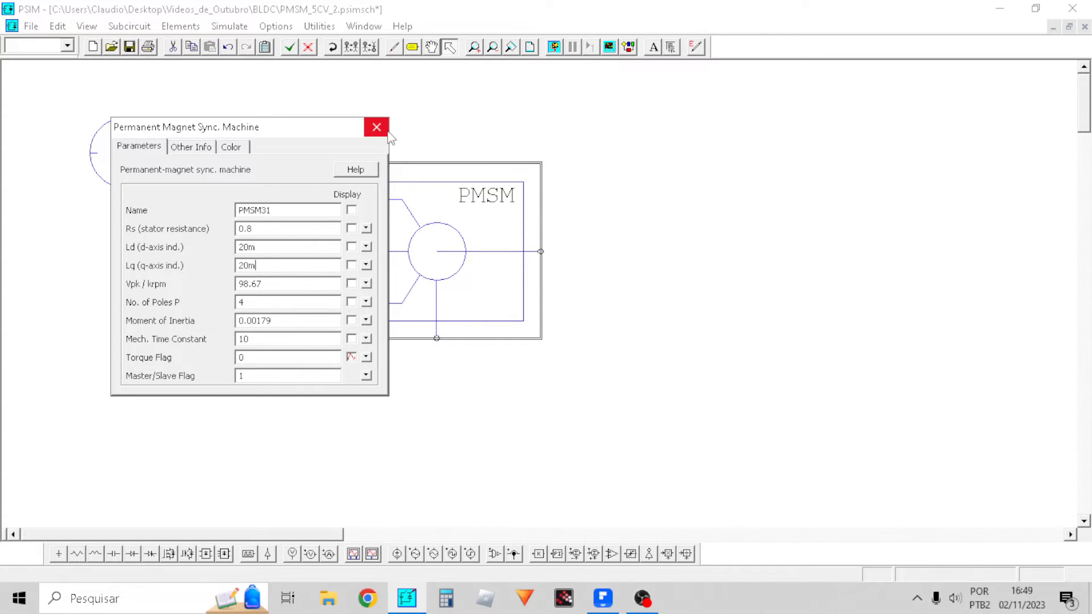
# Compute the peak phase voltage for the Vpk/krpm parameter as 230/sqrt(3), multiplied by sqrt(2), in a fresh calculator
pyautogui.moveTo(639, 605)
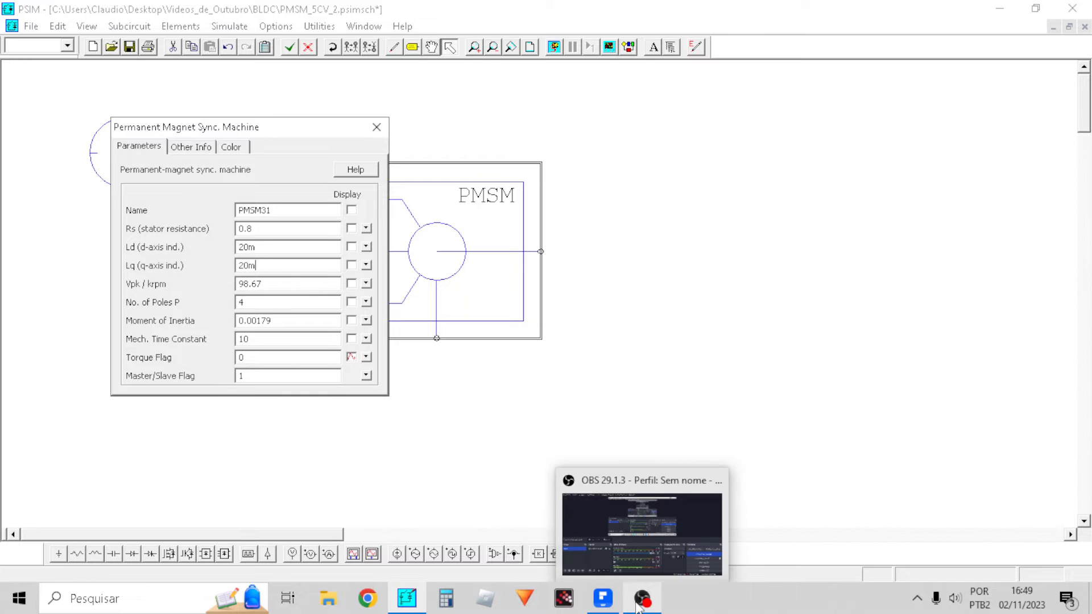
pyautogui.moveTo(600, 605)
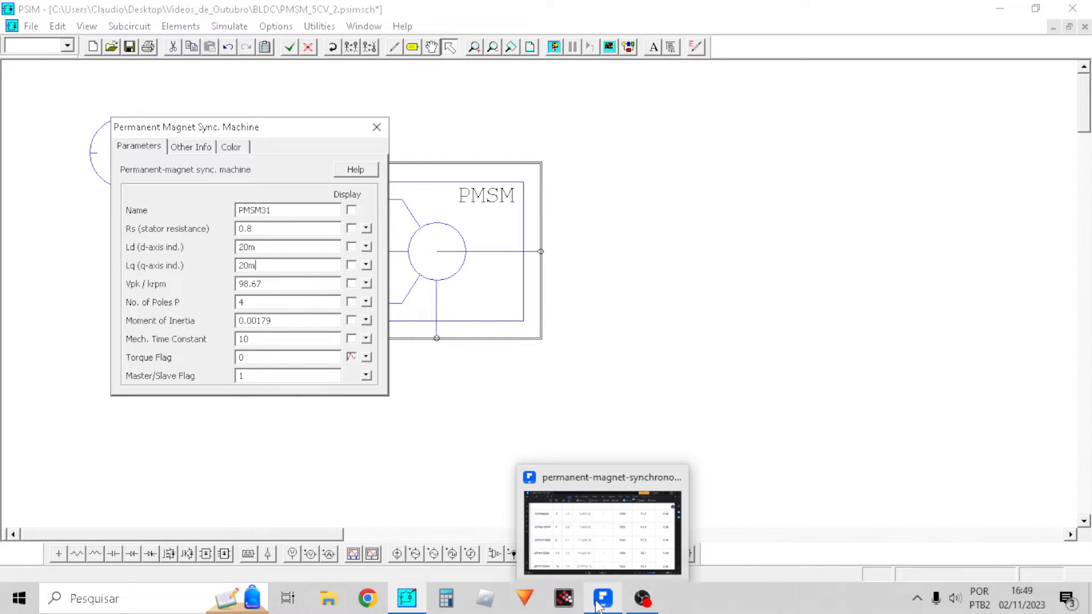
pyautogui.moveTo(263, 284); pyautogui.dragTo(221, 288)
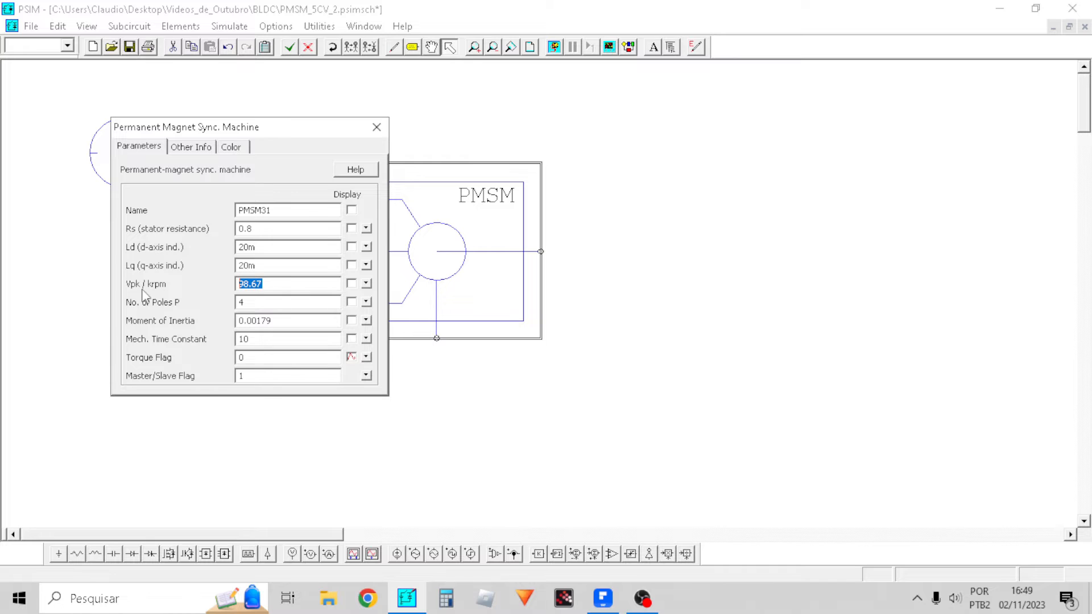
pyautogui.click(319, 26)
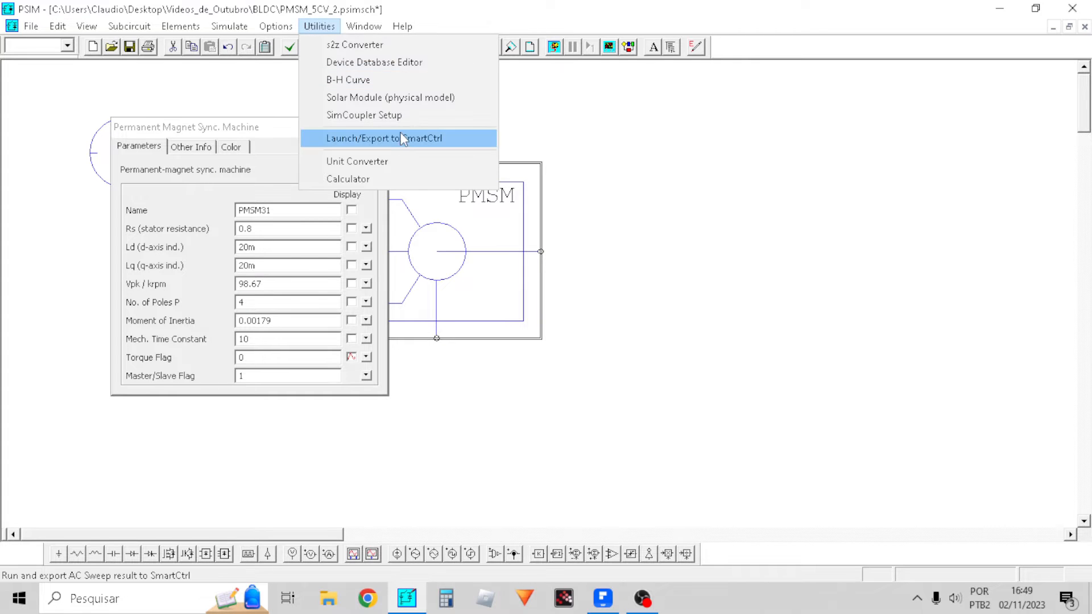
pyautogui.click(384, 179)
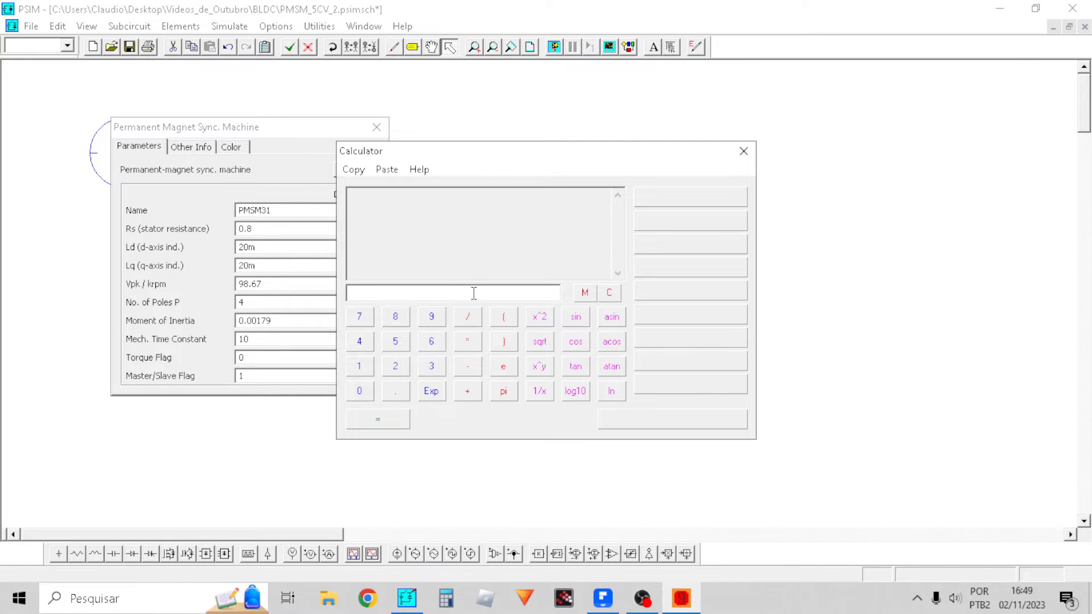
pyautogui.write('230/sqrt(3')
pyautogui.press('Return')
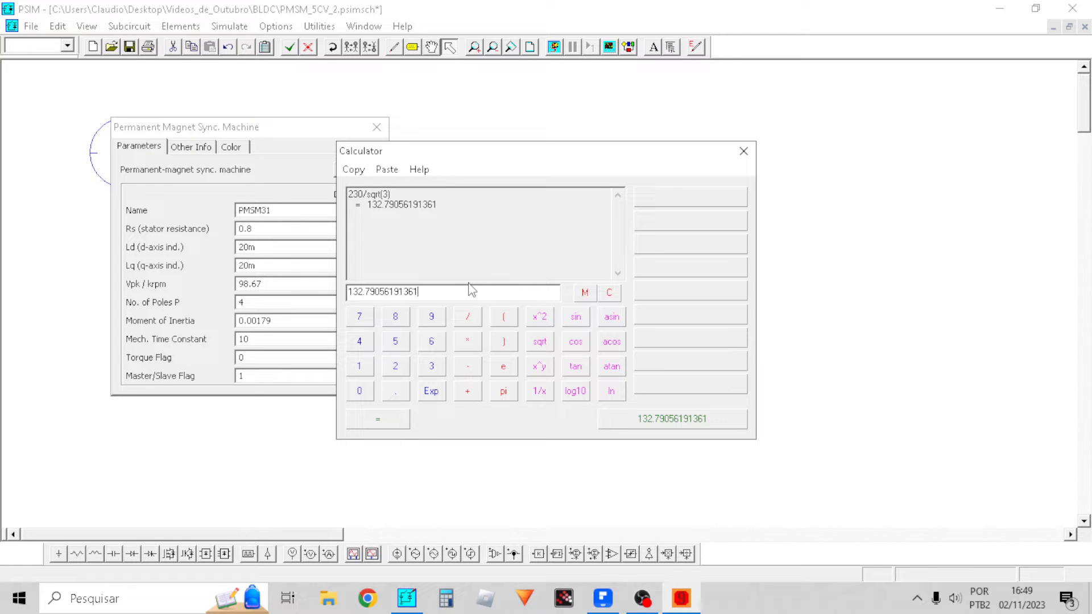
pyautogui.write('*sqrt(2')
pyautogui.press('Return')
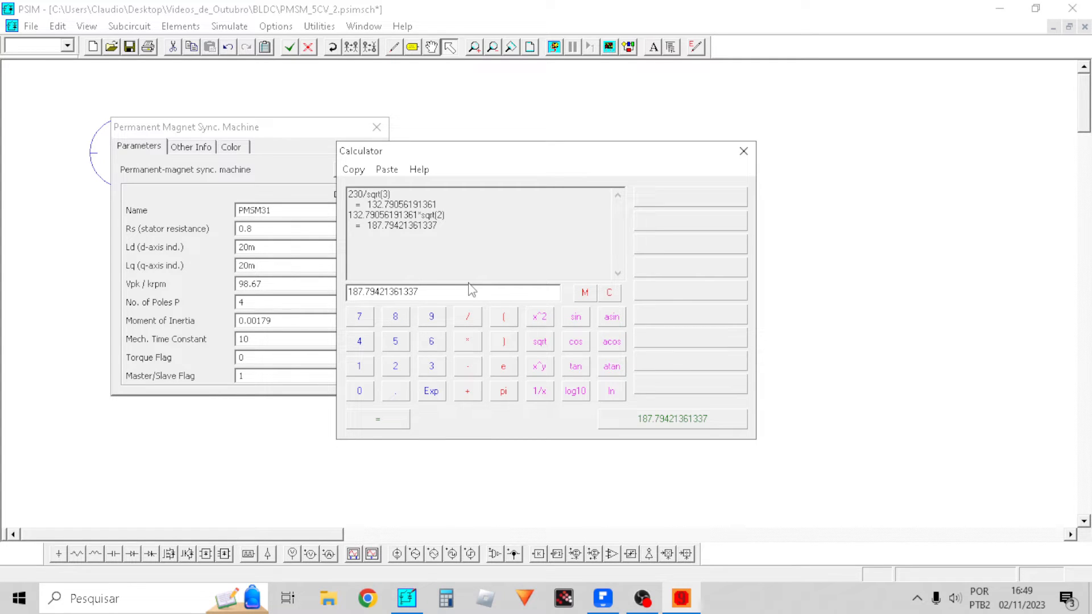
# Divide the peak phase voltage by 1.5 and enter the result, 125.19614240891, as the PMSM block's Vpk/krpm
pyautogui.write('/1500')
pyautogui.press('Left')
pyautogui.press('Left')
pyautogui.write('.')
pyautogui.press('BackSpace')
pyautogui.press('BackSpace')
pyautogui.press('Return')
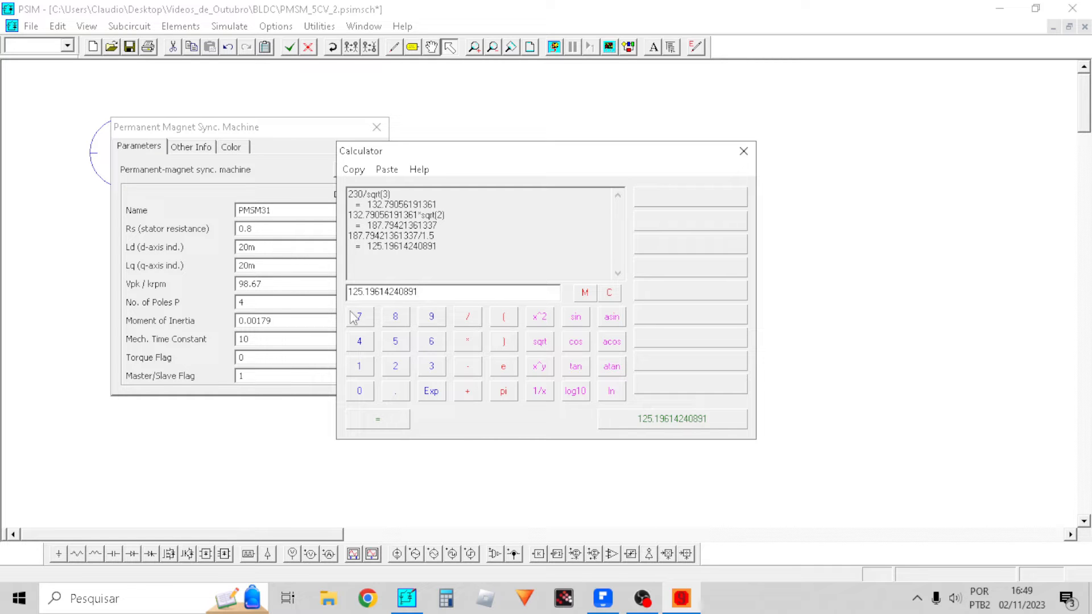
pyautogui.hotkey('ctrl', 'a')
pyautogui.hotkey('ctrl', 'c')
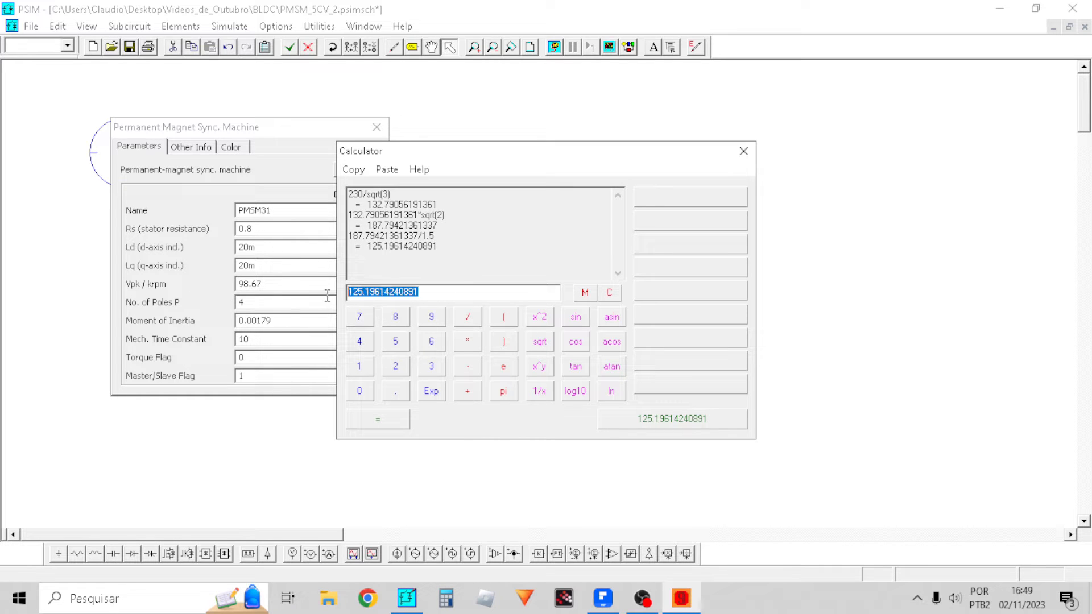
pyautogui.moveTo(275, 285); pyautogui.dragTo(139, 287)
pyautogui.hotkey('ctrl', 'v')
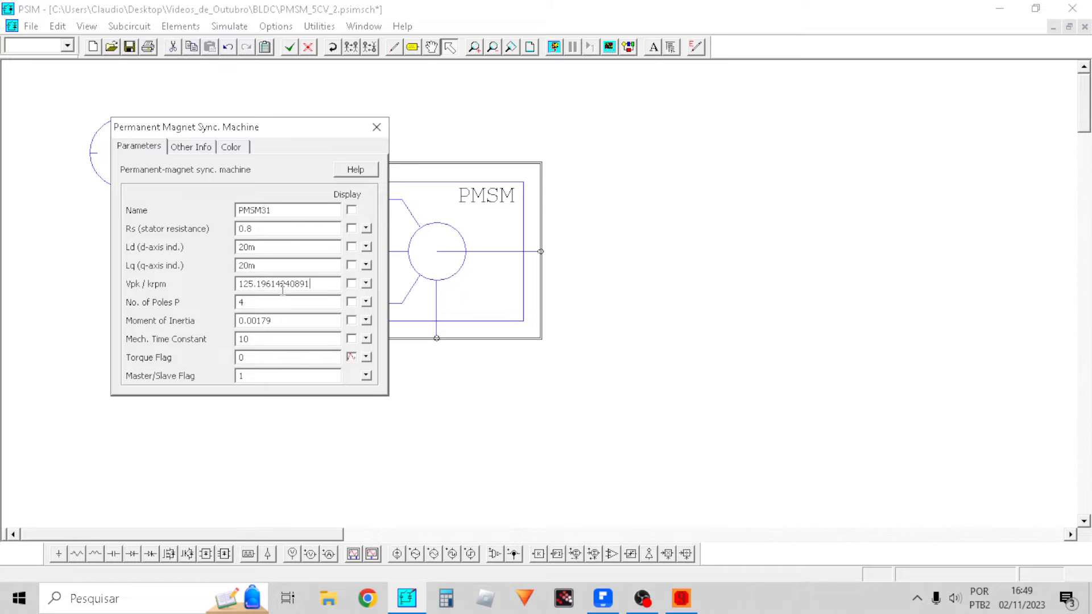
# Set the PMSM block's moment of inertia to 0.05 and its mechanical time constant to 3, consulting the motor catalogue
pyautogui.click(277, 302)
pyautogui.click(605, 600)
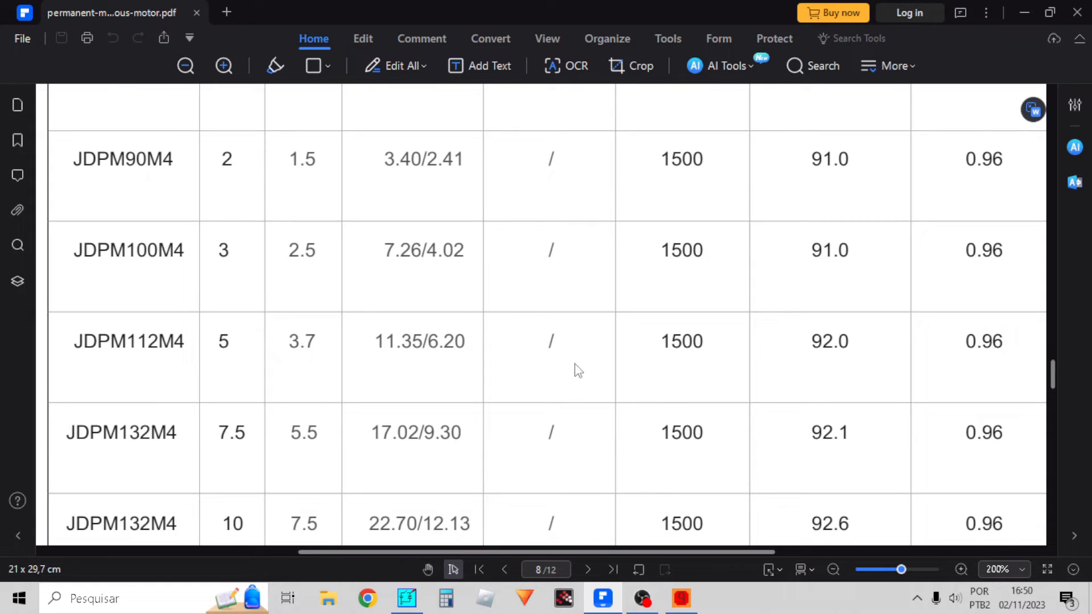
pyautogui.click(1024, 10)
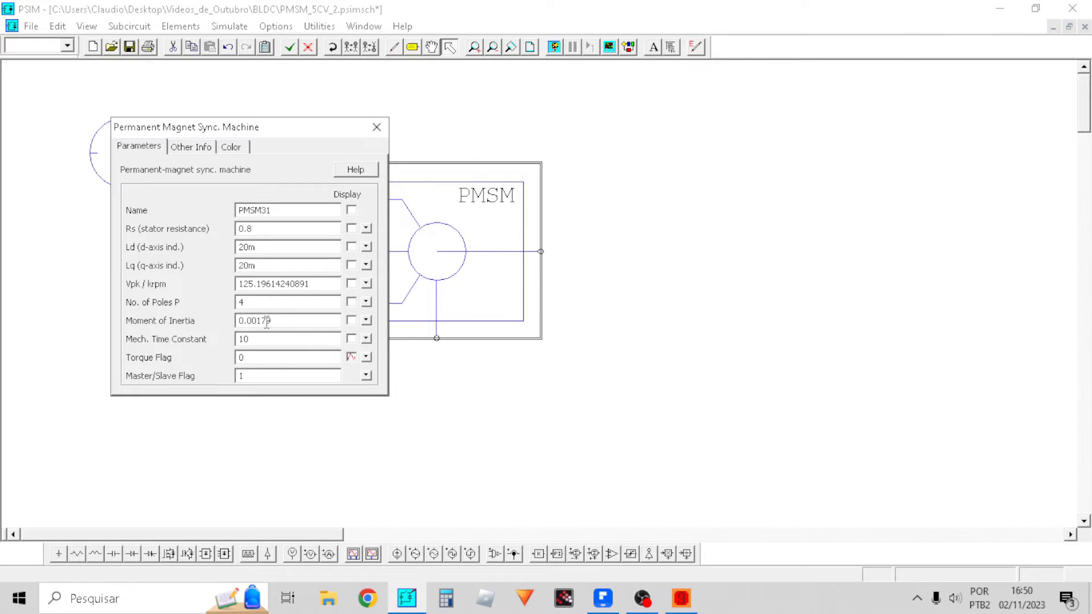
pyautogui.doubleClick(304, 319)
pyautogui.click(292, 337)
pyautogui.click(289, 322)
pyautogui.write('5')
pyautogui.doubleClick(276, 340)
pyautogui.write('3')
pyautogui.moveTo(324, 284); pyautogui.dragTo(207, 283)
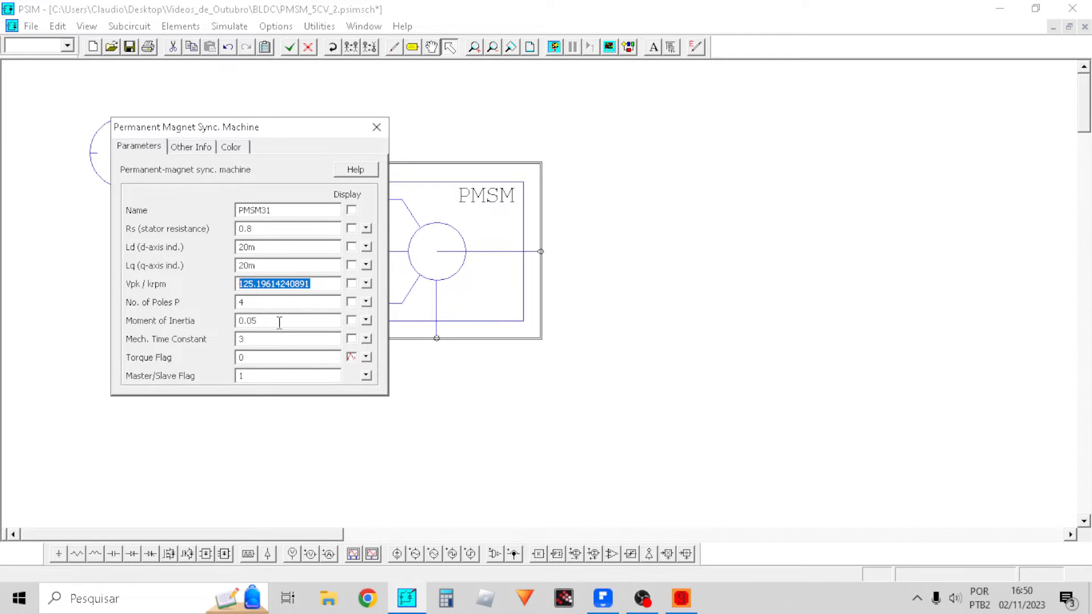
pyautogui.moveTo(279, 323); pyautogui.dragTo(248, 318)
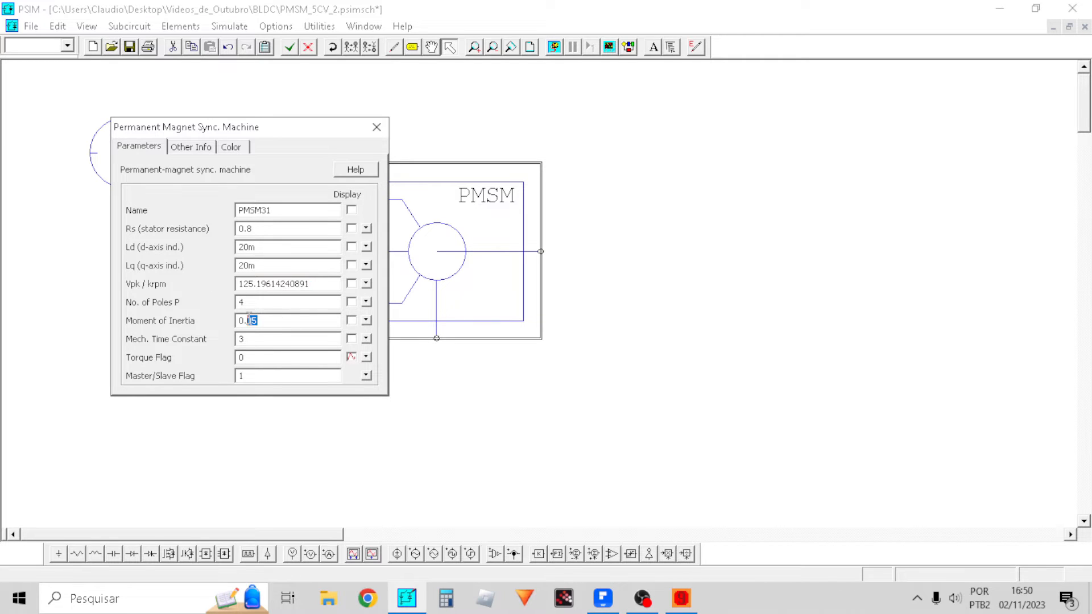
# Close the PMSM parameters and move the block slightly right and up on the schematic
pyautogui.click(381, 130)
pyautogui.moveTo(460, 286); pyautogui.dragTo(529, 268)
pyautogui.click(659, 324)
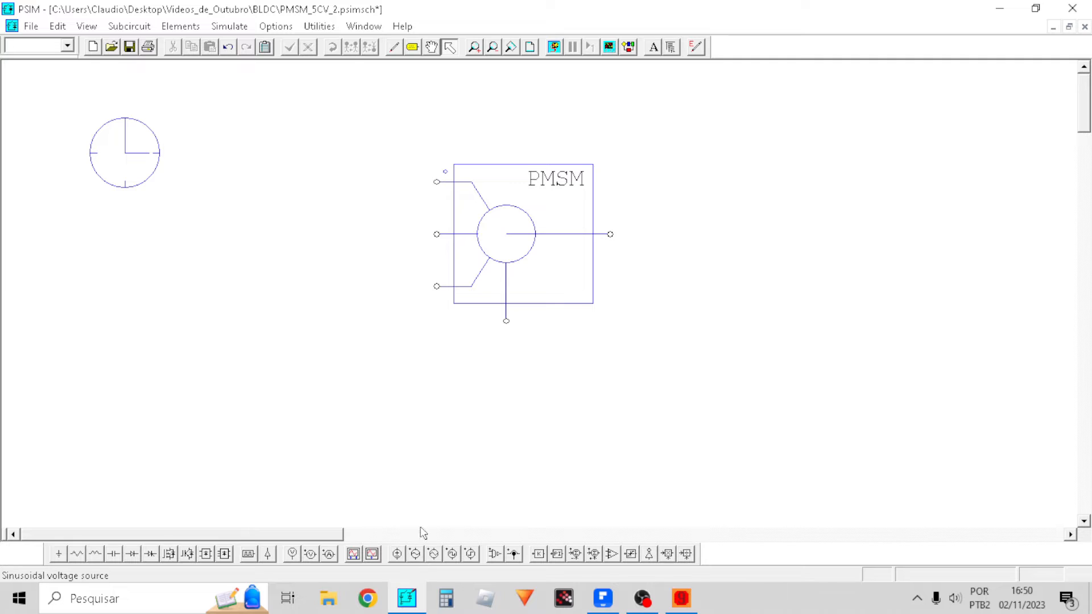
# Place a voltage-controlled voltage source between the clock symbol and the PMSM block, rotated so its control terminals face up
pyautogui.click(188, 26)
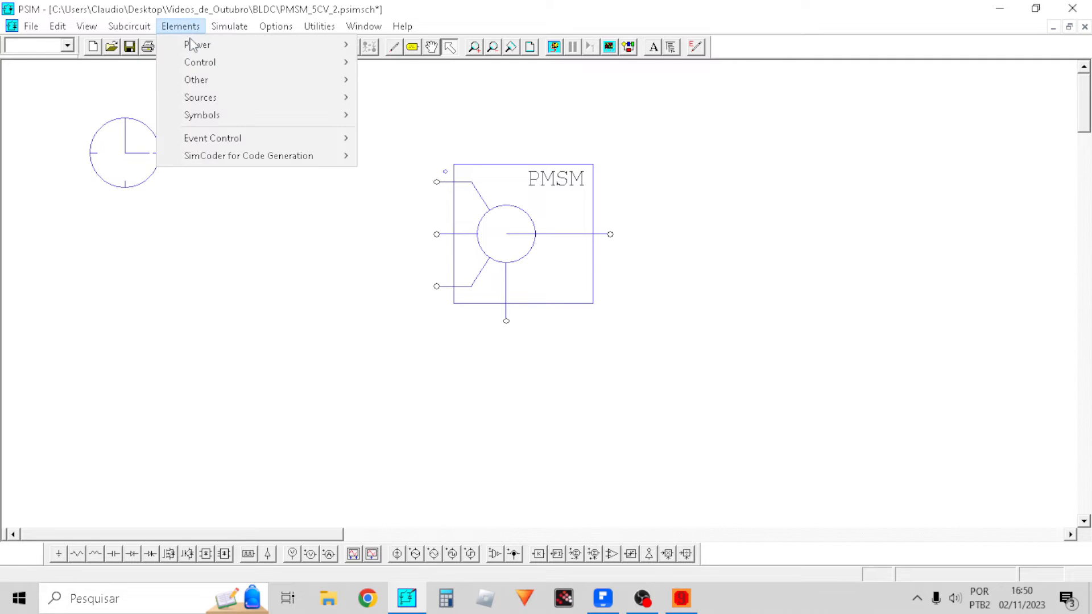
pyautogui.moveTo(187, 48)
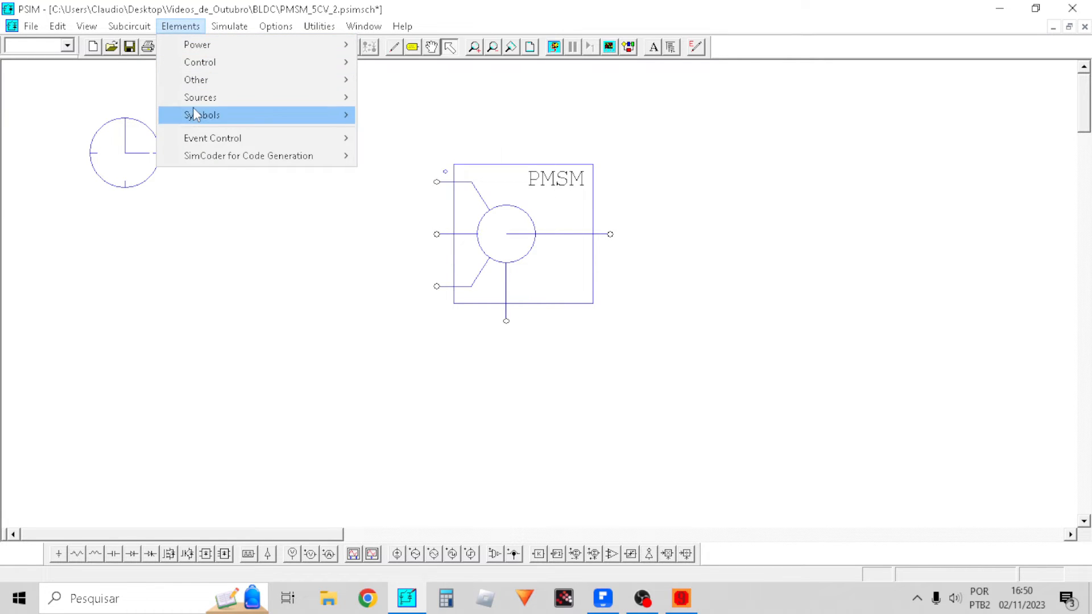
pyautogui.moveTo(197, 106)
pyautogui.moveTo(398, 98)
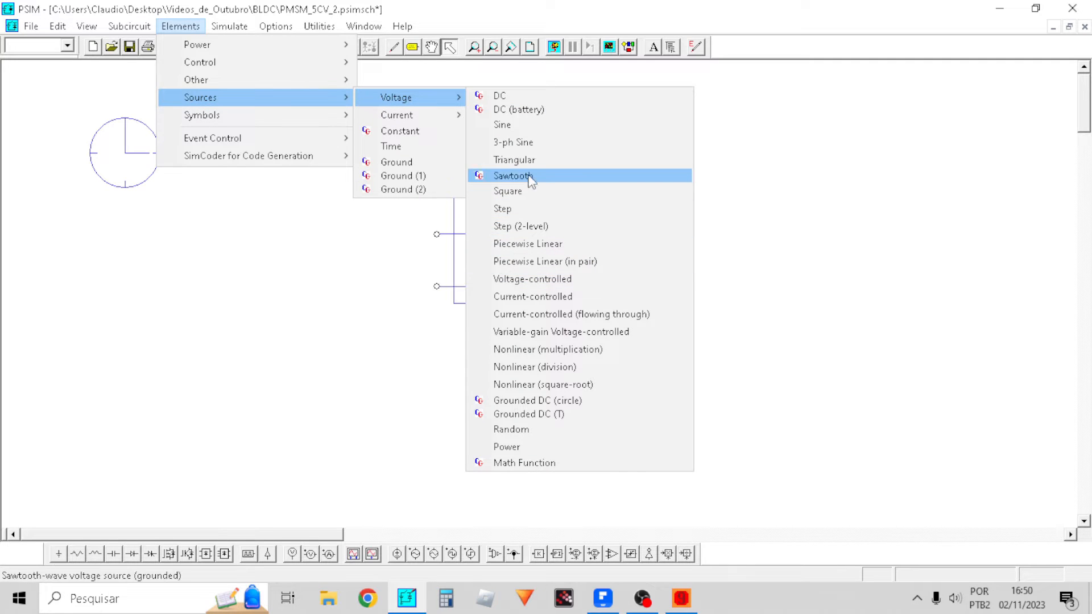
pyautogui.click(532, 278)
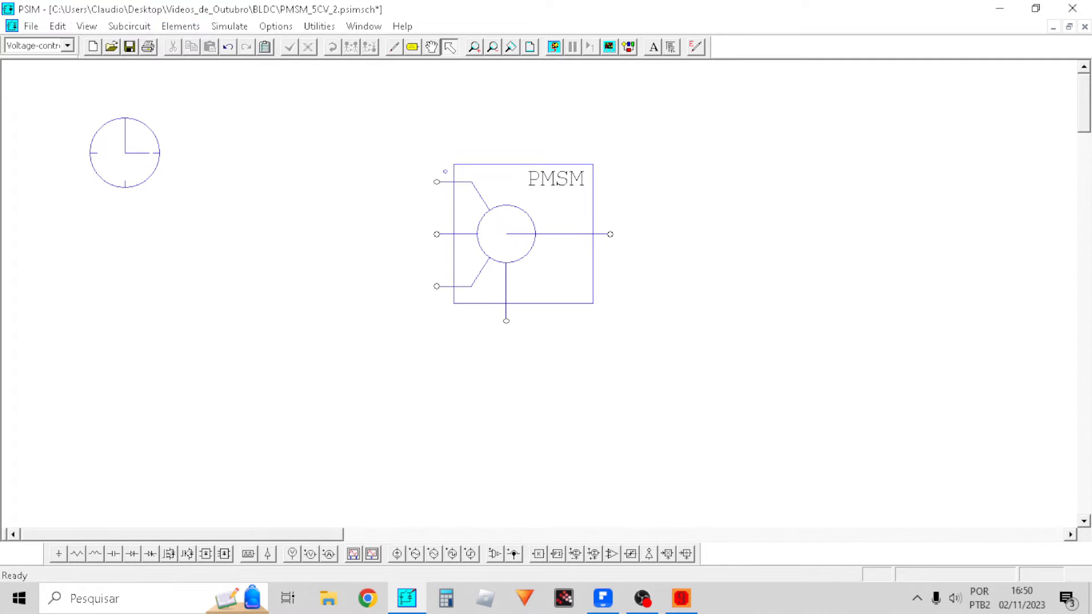
pyautogui.click(288, 199)
pyautogui.click(287, 199)
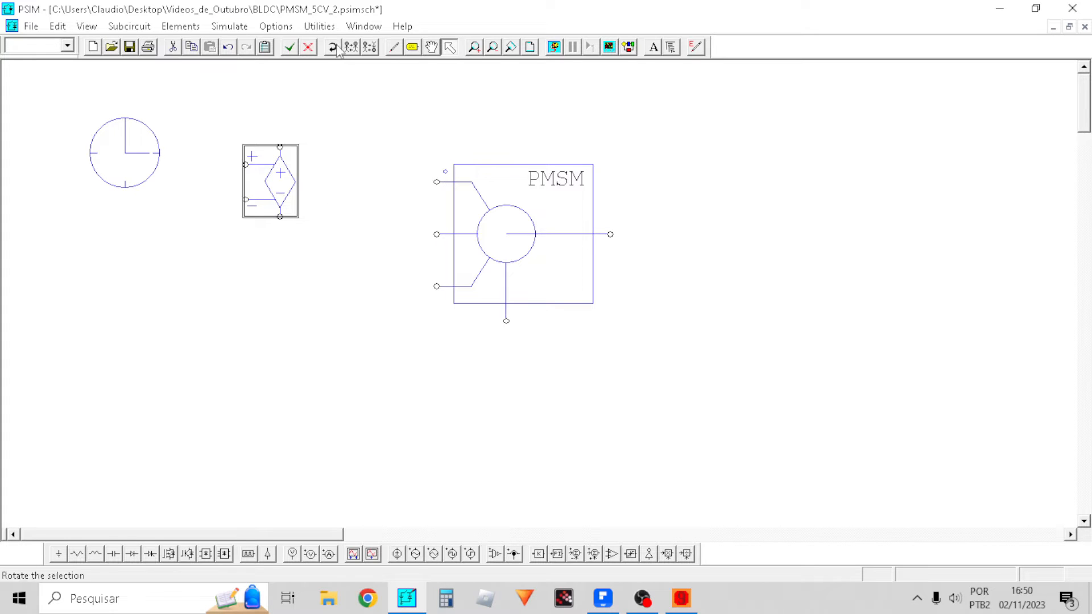
pyautogui.click(332, 47)
pyautogui.moveTo(280, 172); pyautogui.dragTo(274, 178)
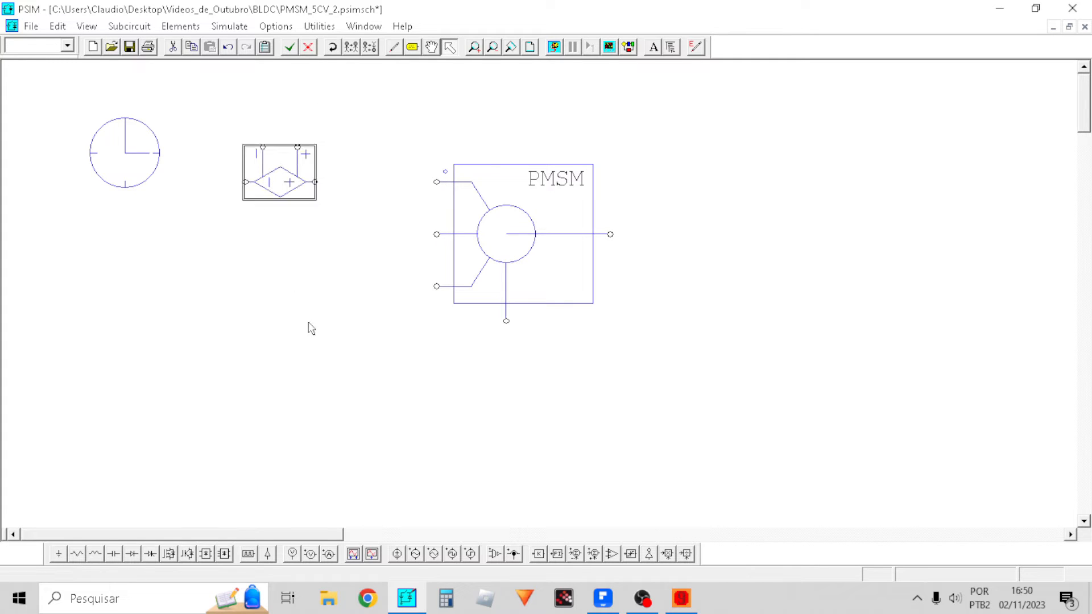
pyautogui.click(318, 402)
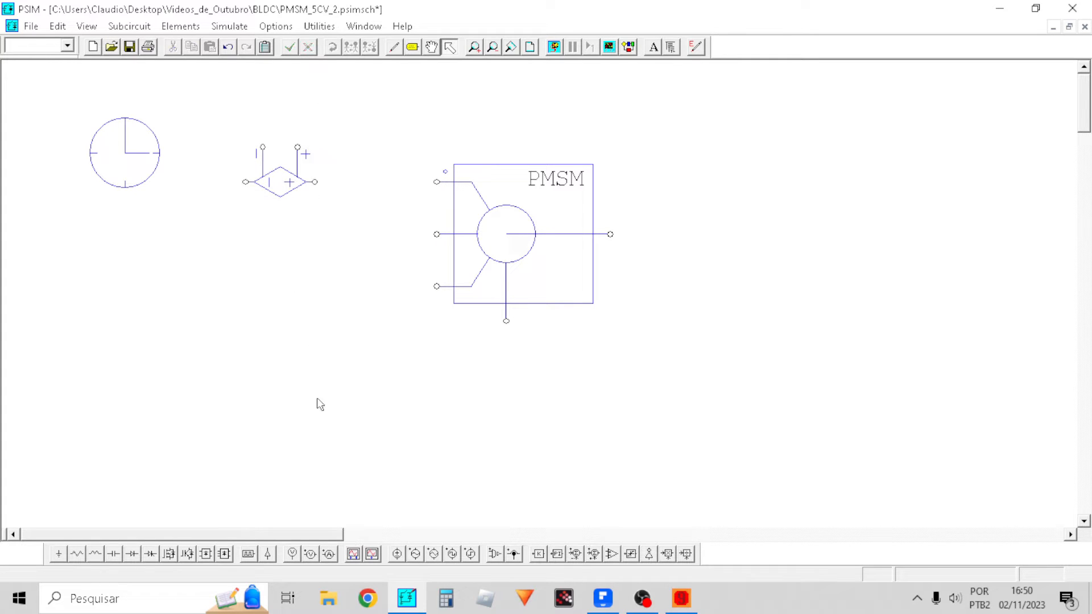
# Place a ground, rotated sideways, on the negative control terminal of the voltage-controlled source
pyautogui.click(59, 554)
pyautogui.click(159, 251)
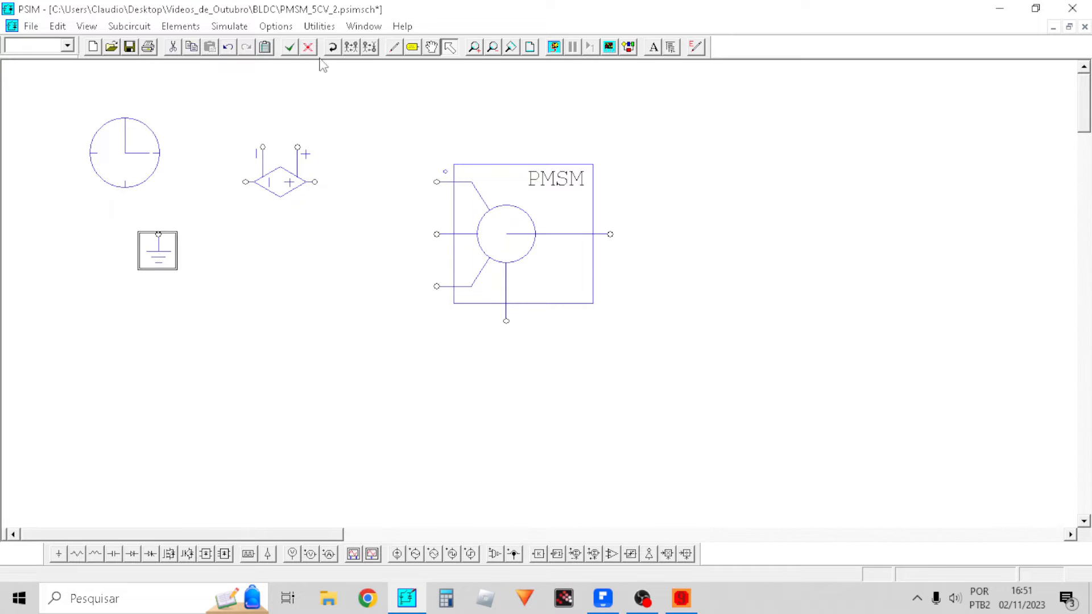
pyautogui.moveTo(159, 250); pyautogui.dragTo(245, 146)
# Create a label named Va and attach it, flipped to face right, to the source's positive control terminal
pyautogui.click(413, 47)
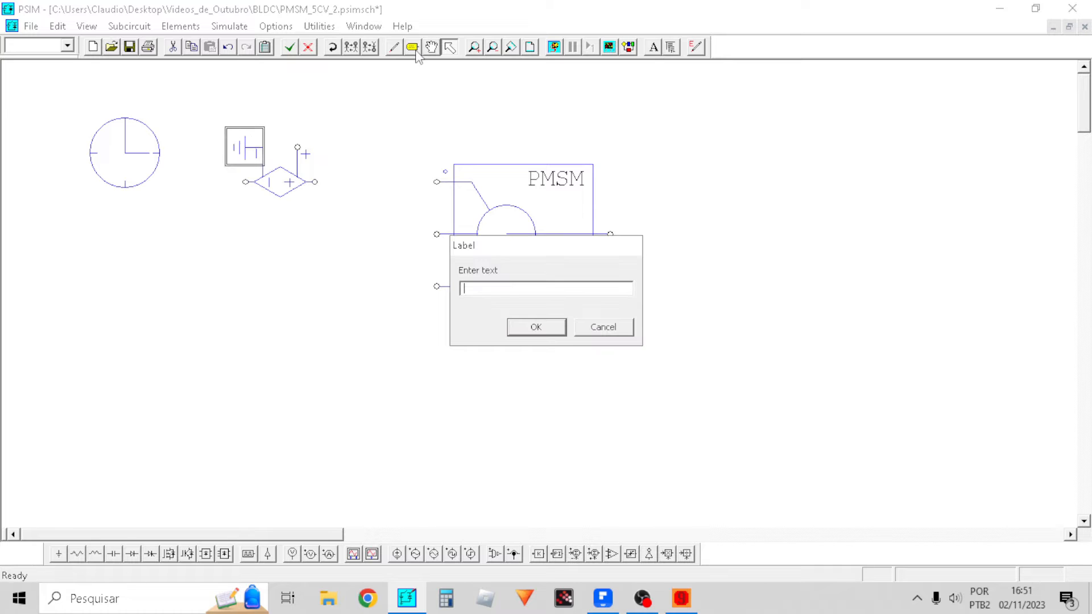
pyautogui.press('Return')
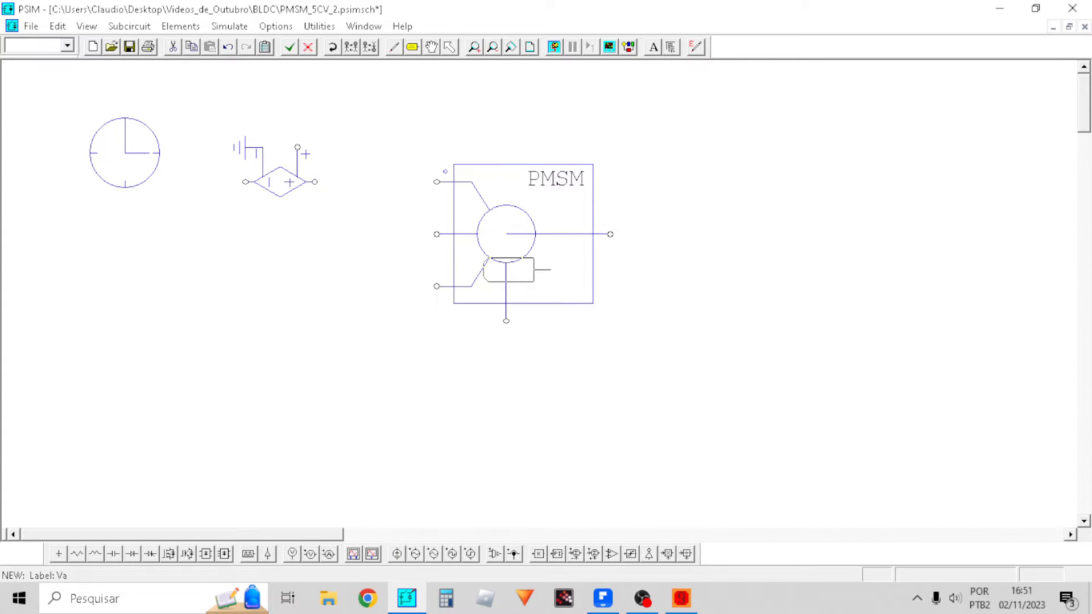
pyautogui.click(375, 102)
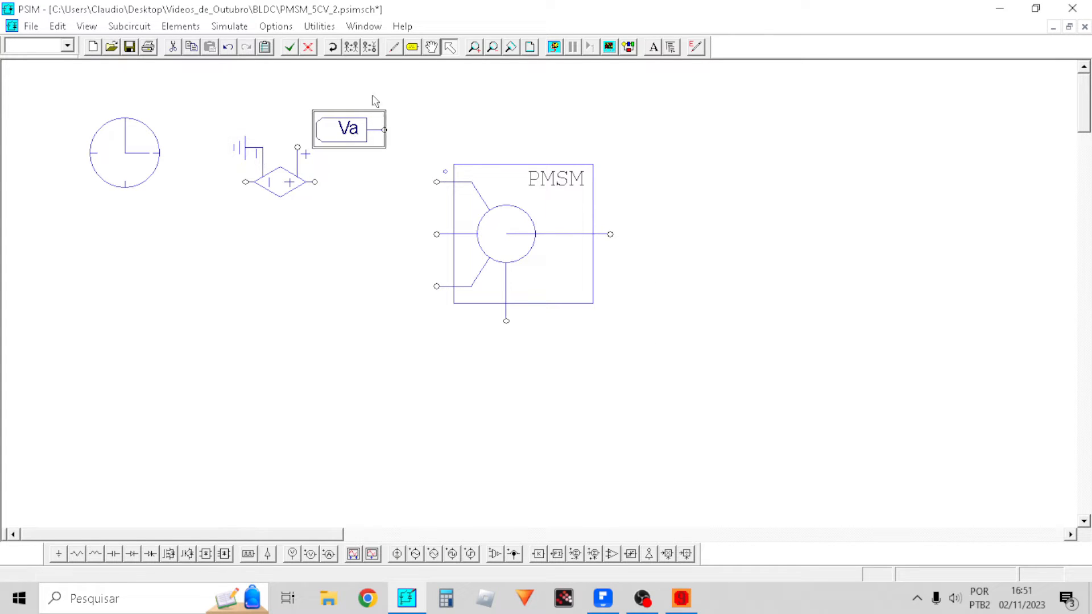
pyautogui.click(353, 51)
pyautogui.moveTo(353, 139); pyautogui.dragTo(339, 156)
pyautogui.click(351, 214)
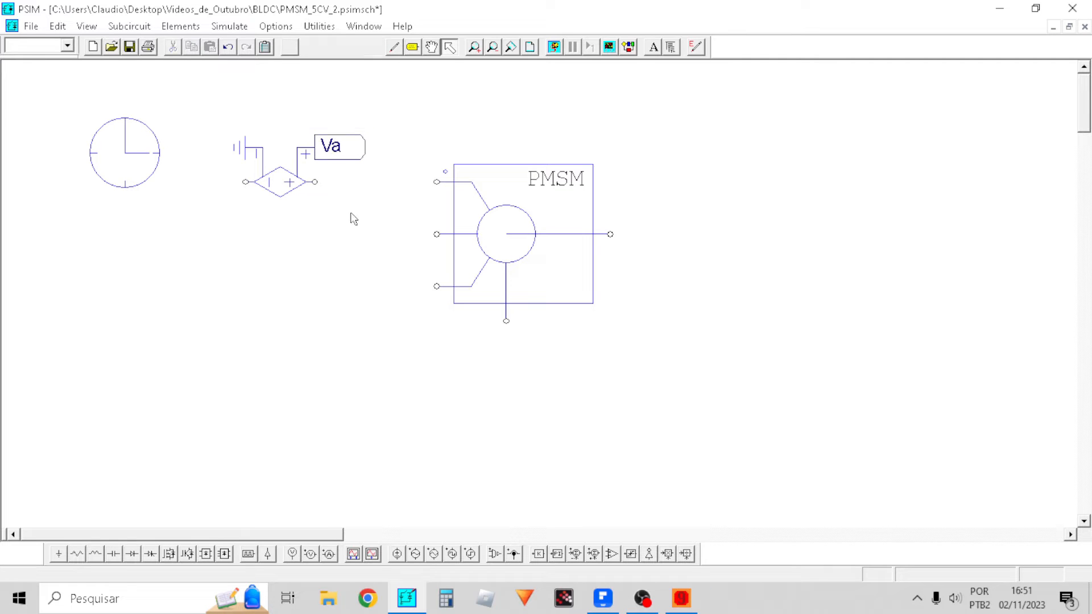
# Copy the voltage-controlled source with its ground and Va label, and place the duplicate directly below the original
pyautogui.moveTo(407, 222); pyautogui.dragTo(185, 90)
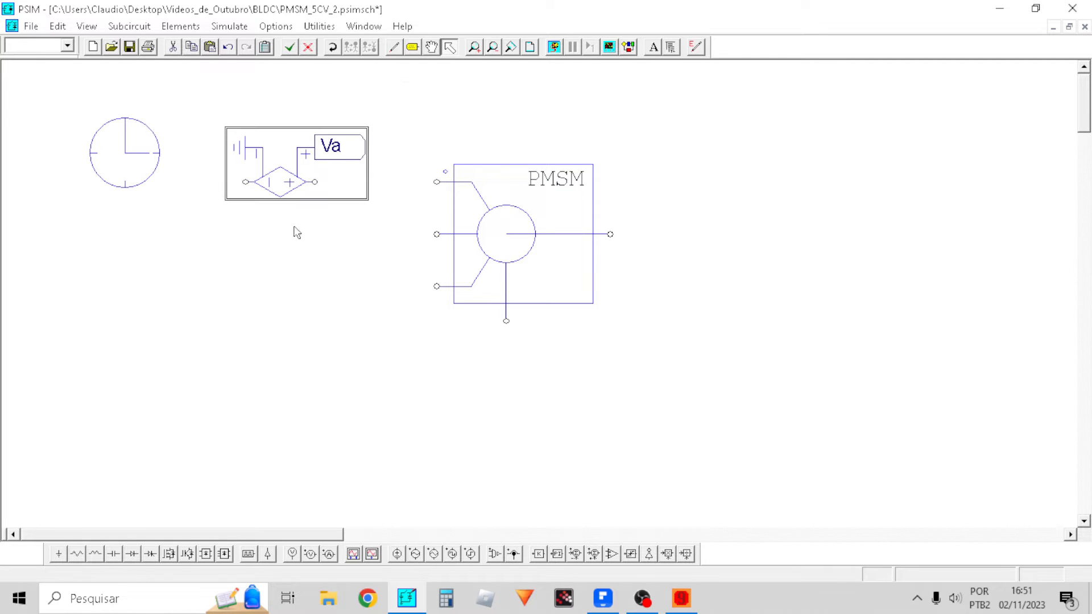
pyautogui.hotkey('ctrl', 'c')
pyautogui.hotkey('ctrl', 'v')
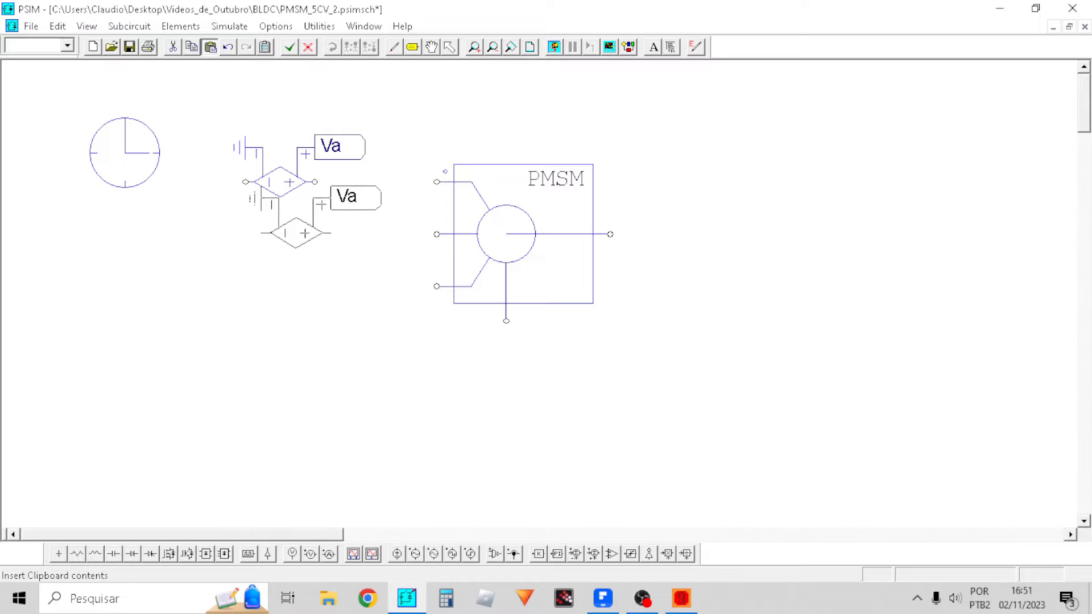
pyautogui.click(301, 215)
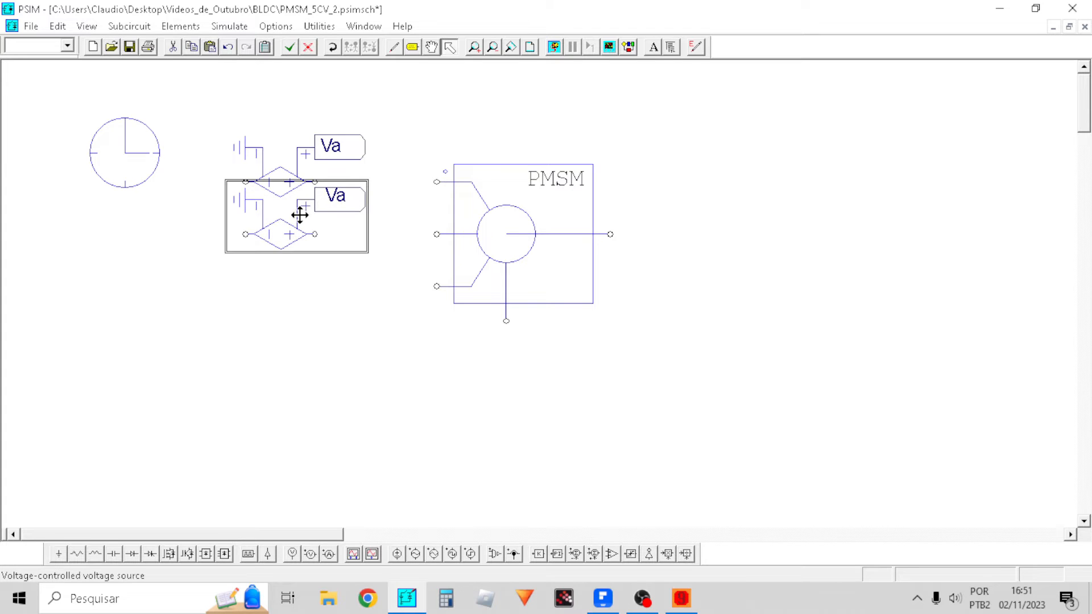
pyautogui.hotkey('ctrl', 'v')
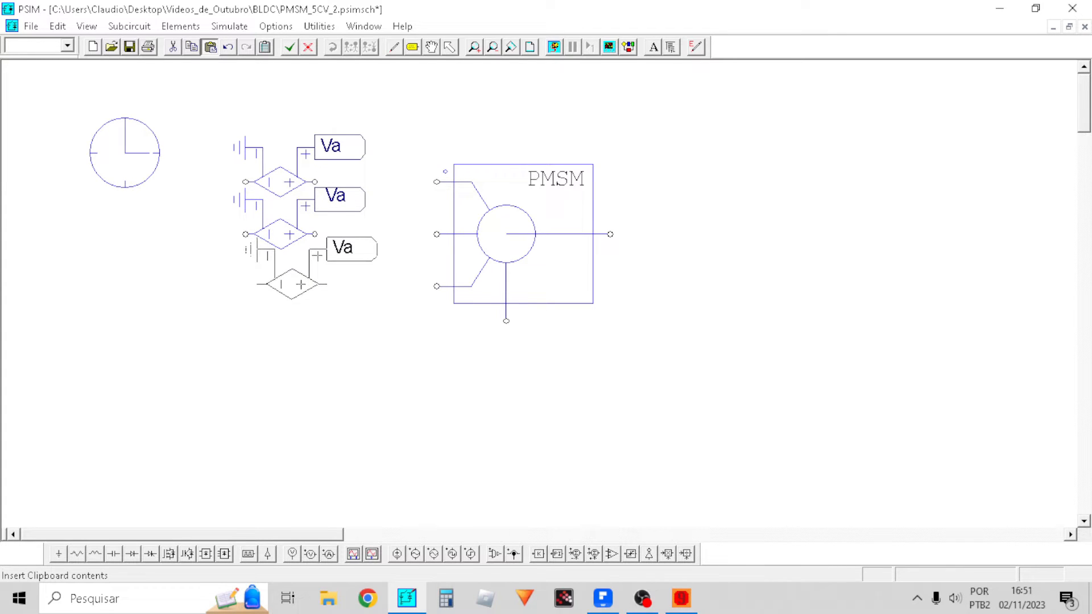
pyautogui.click(312, 269)
pyautogui.click(354, 387)
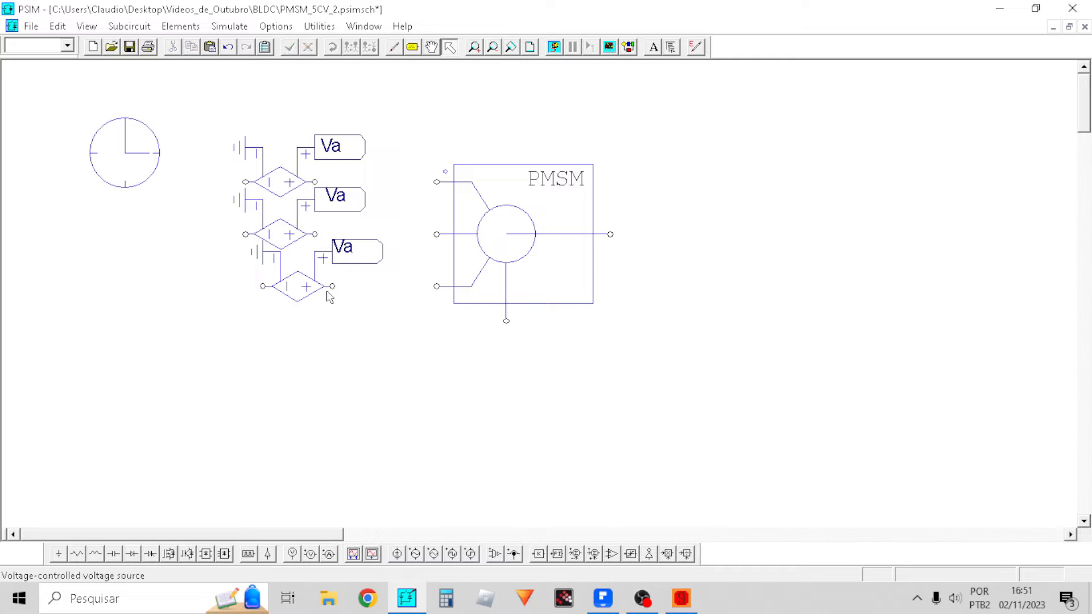
pyautogui.hotkey('ctrl', 'z')
# Place another copy of the source group below the second one, aligned vertically with both sources
pyautogui.hotkey('ctrl', 'v')
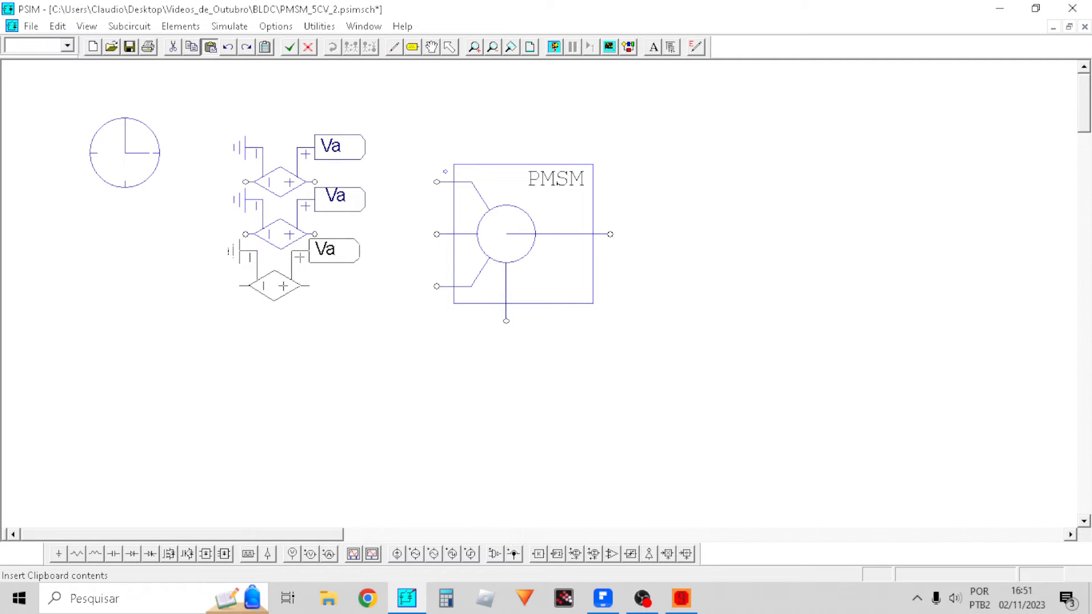
pyautogui.click(292, 267)
pyautogui.click(392, 332)
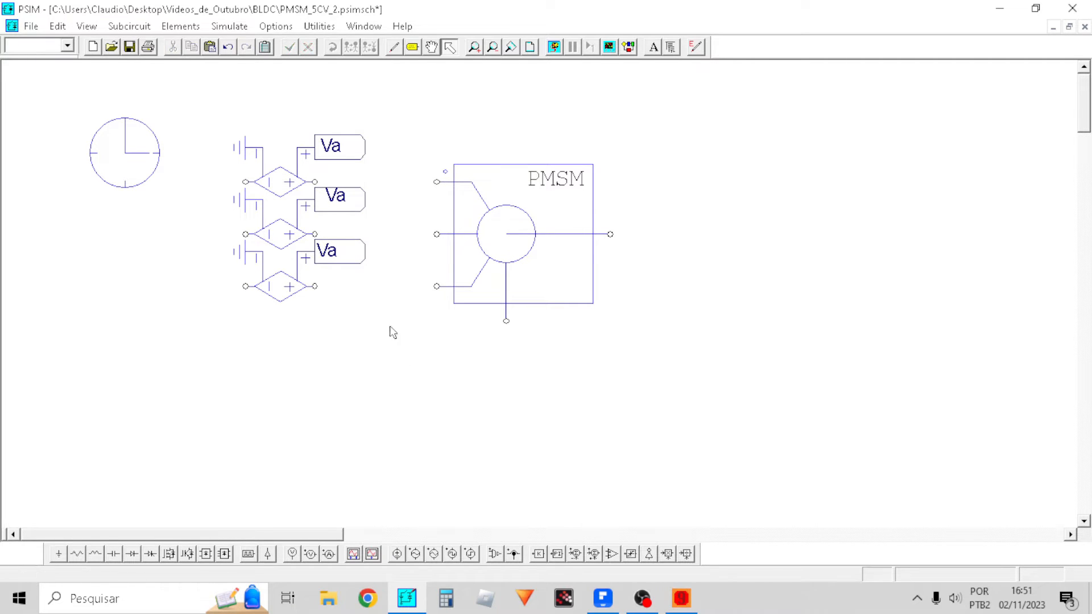
# Rename the labels on the middle and lower voltage-controlled sources to Vb
pyautogui.doubleClick(353, 207)
pyautogui.click(227, 205)
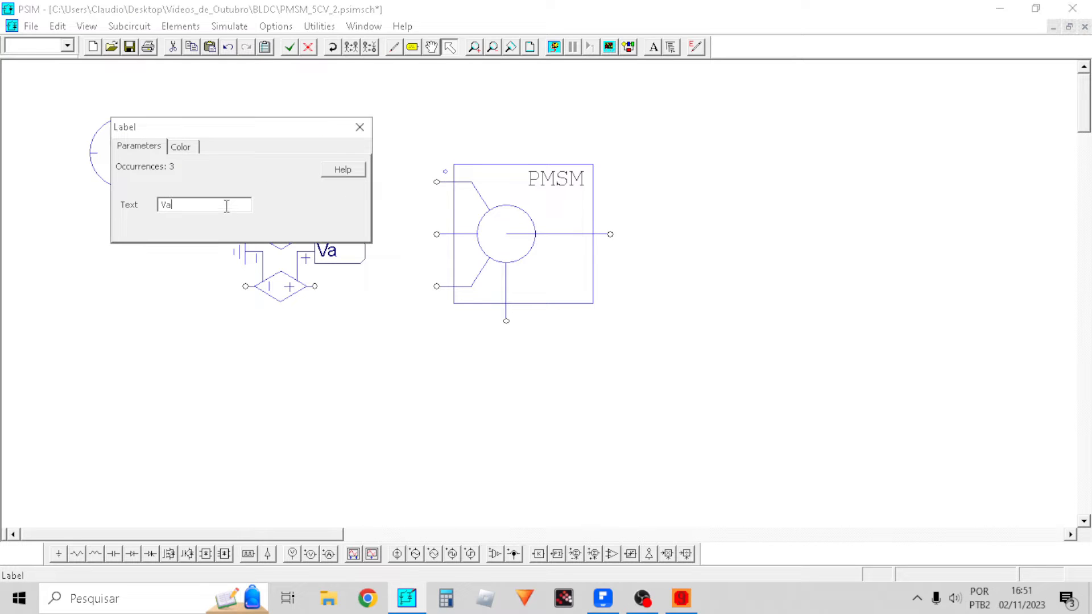
pyautogui.click(359, 127)
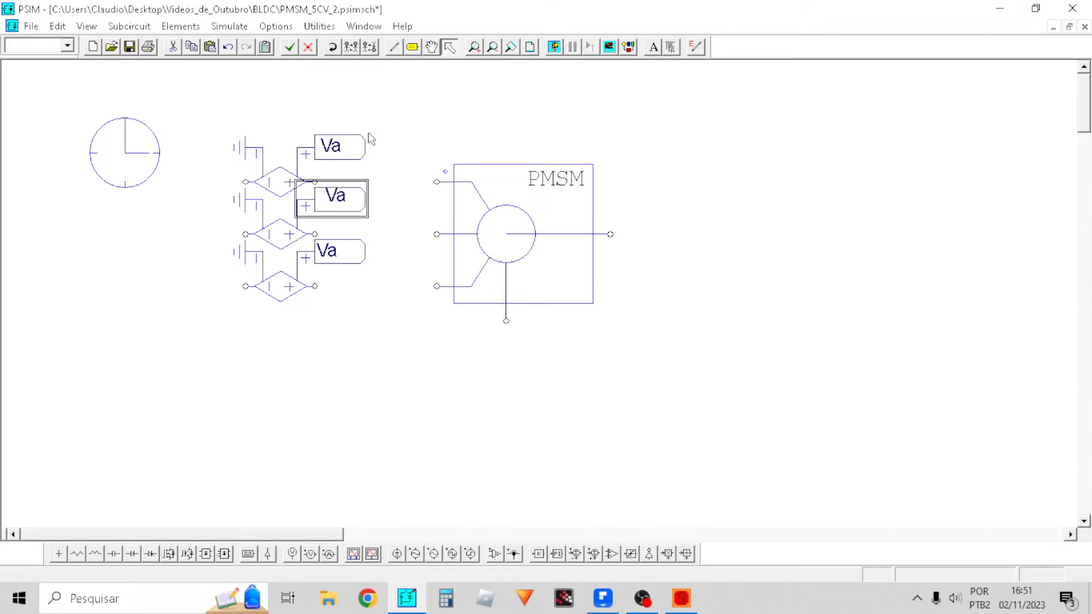
pyautogui.doubleClick(356, 251)
pyautogui.click(226, 211)
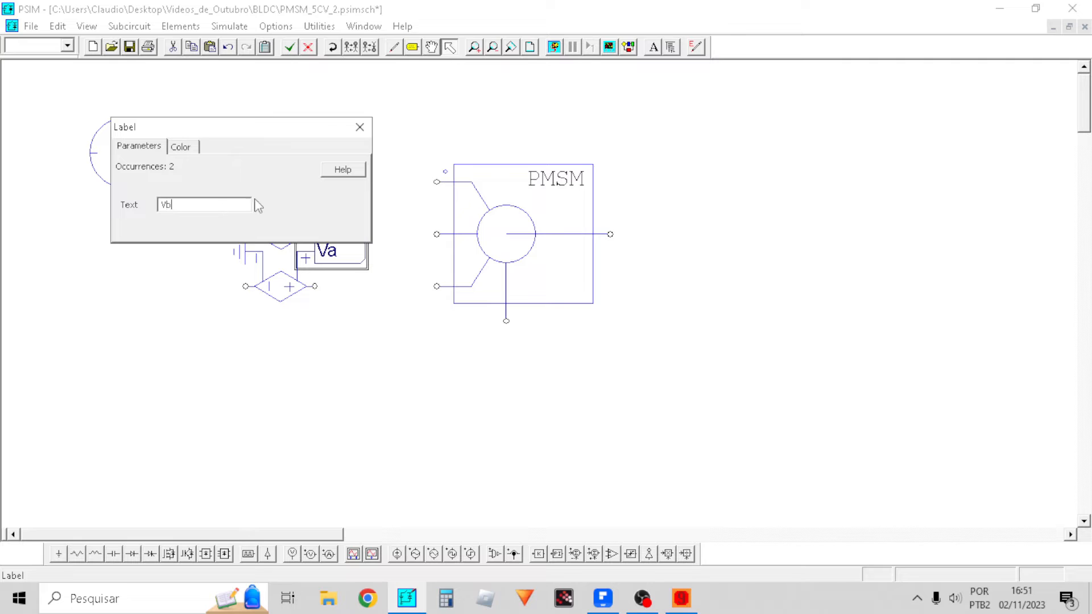
pyautogui.click(360, 127)
# Wire the three sources' negative outputs together and connect the lower source's positive output to the PMSM's lower phase terminal
pyautogui.click(394, 47)
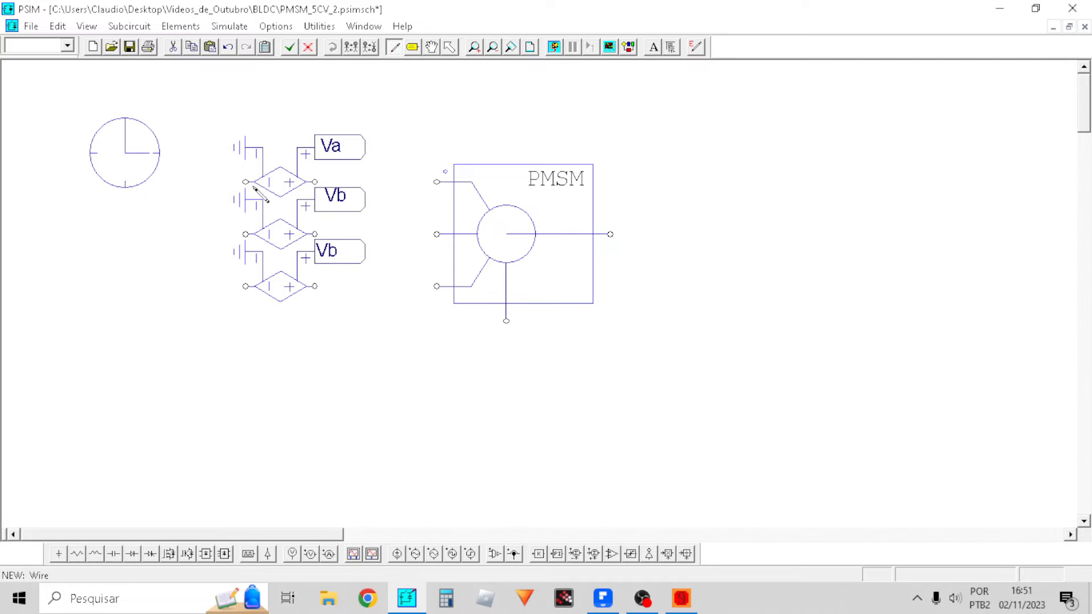
pyautogui.moveTo(245, 182); pyautogui.dragTo(416, 287)
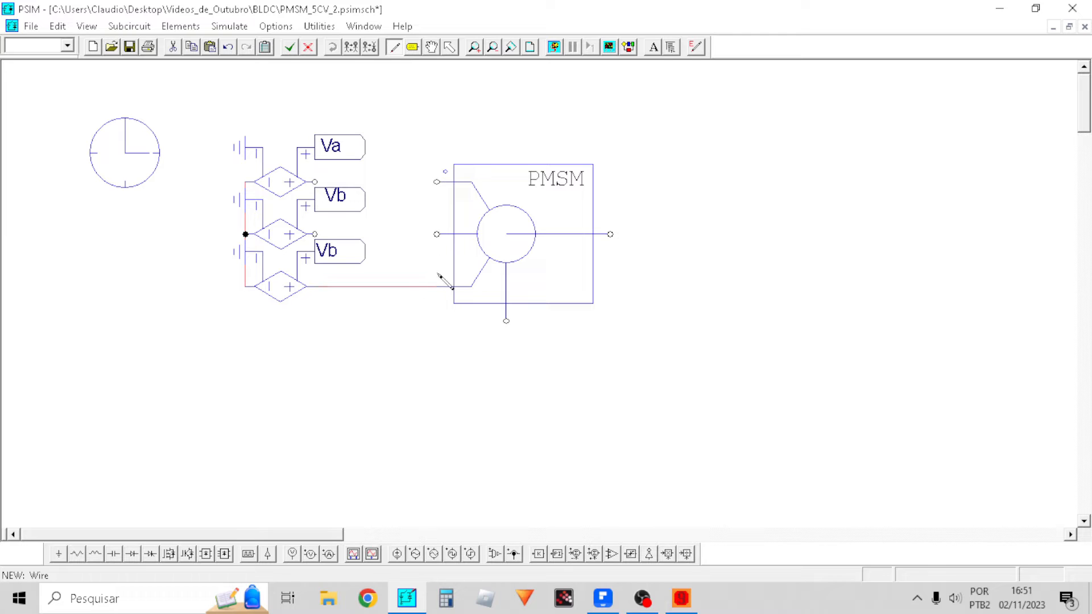
pyautogui.press('Escape')
# Shift the middle source's ground left onto the common negative line and wire it back to the control terminal
pyautogui.click(236, 202)
pyautogui.moveTo(235, 197); pyautogui.dragTo(216, 198)
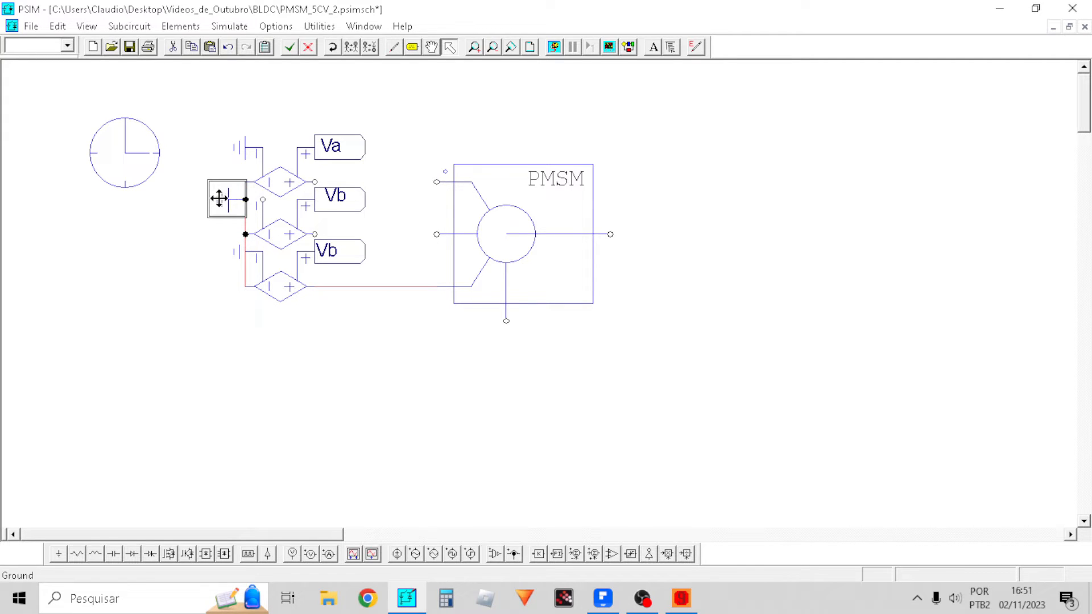
pyautogui.click(392, 47)
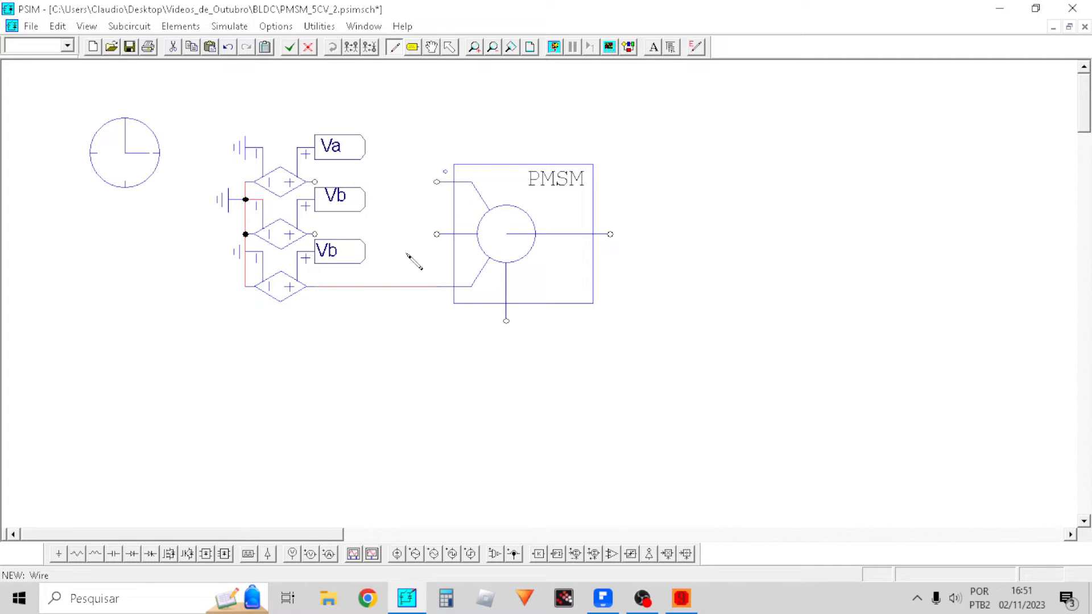
pyautogui.press('Escape')
# Wire the positive outputs of the upper and middle sources to the PMSM's upper and middle phase terminals
pyautogui.click(394, 48)
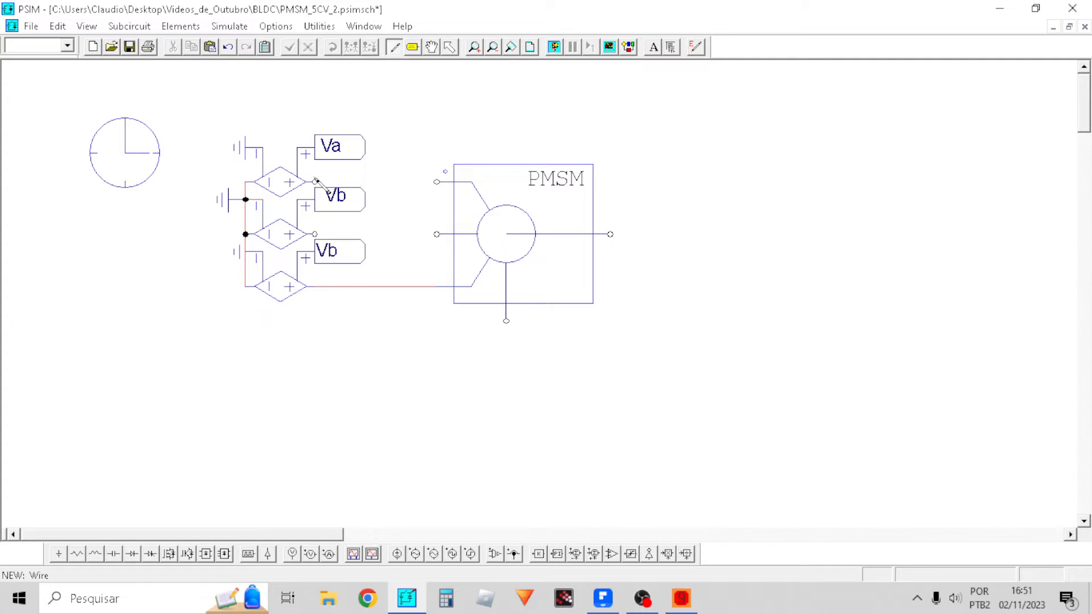
pyautogui.moveTo(316, 181); pyautogui.dragTo(447, 182)
pyautogui.moveTo(316, 234); pyautogui.dragTo(437, 233)
pyautogui.press('Escape')
# Move the PMSM block right to make room and extend the three phase wires to its terminals
pyautogui.click(573, 284)
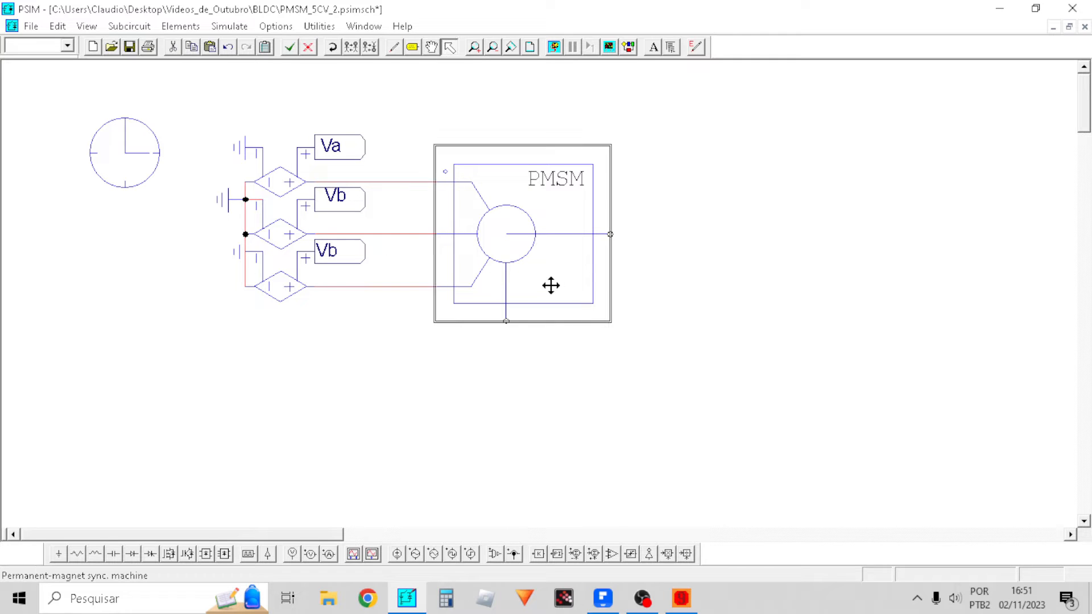
pyautogui.moveTo(551, 285); pyautogui.dragTo(603, 285)
pyautogui.click(657, 386)
pyautogui.click(394, 46)
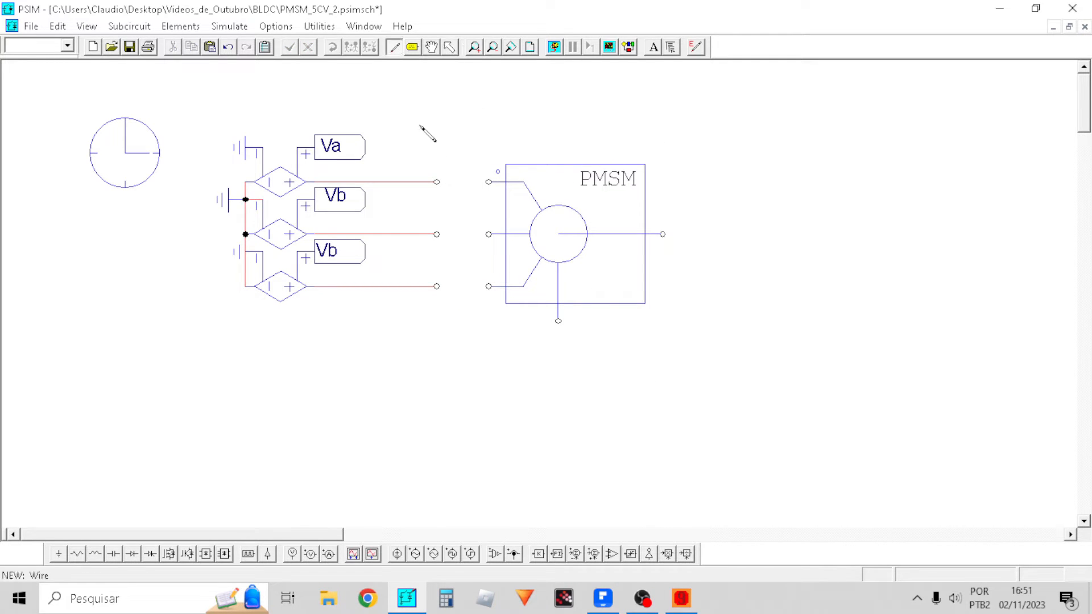
pyautogui.moveTo(483, 182); pyautogui.dragTo(488, 182)
pyautogui.moveTo(437, 233); pyautogui.dragTo(488, 234)
pyautogui.moveTo(437, 286); pyautogui.dragTo(488, 286)
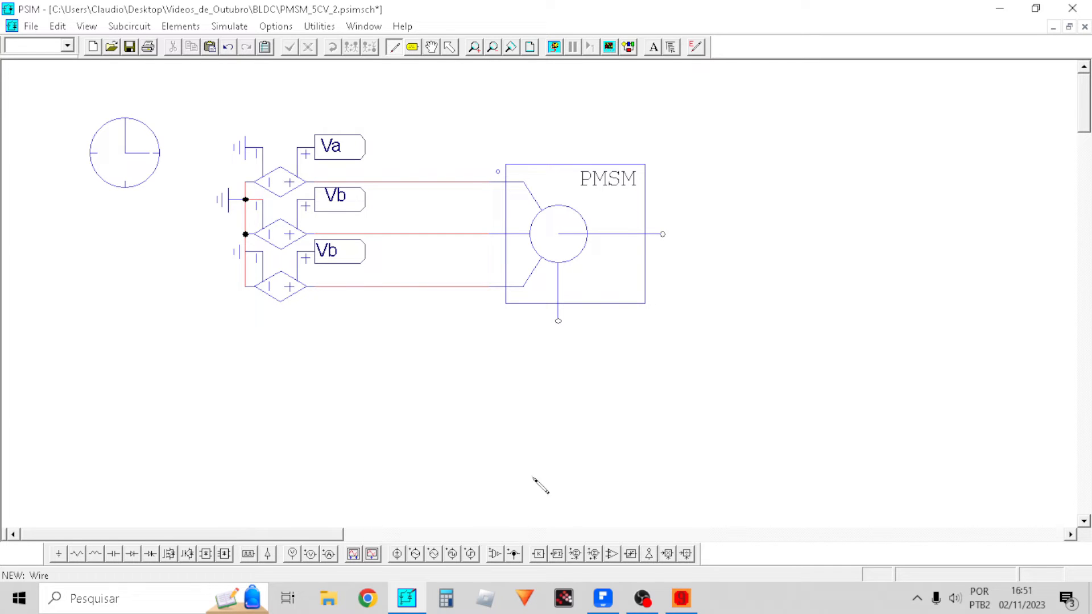
# Insert a current sensor, flipped with its output facing up, in the upper phase line and copy it to the other two phases
pyautogui.click(515, 553)
pyautogui.click(452, 148)
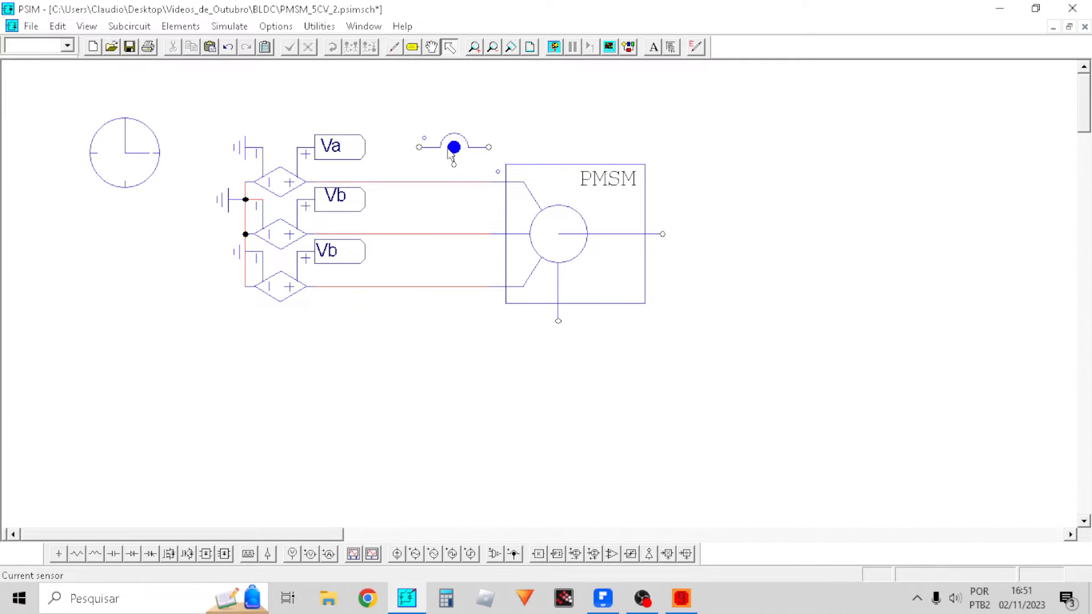
pyautogui.click(371, 48)
pyautogui.moveTo(453, 147); pyautogui.dragTo(436, 183)
pyautogui.hotkey('ctrl', 'c')
pyautogui.hotkey('ctrl', 'v')
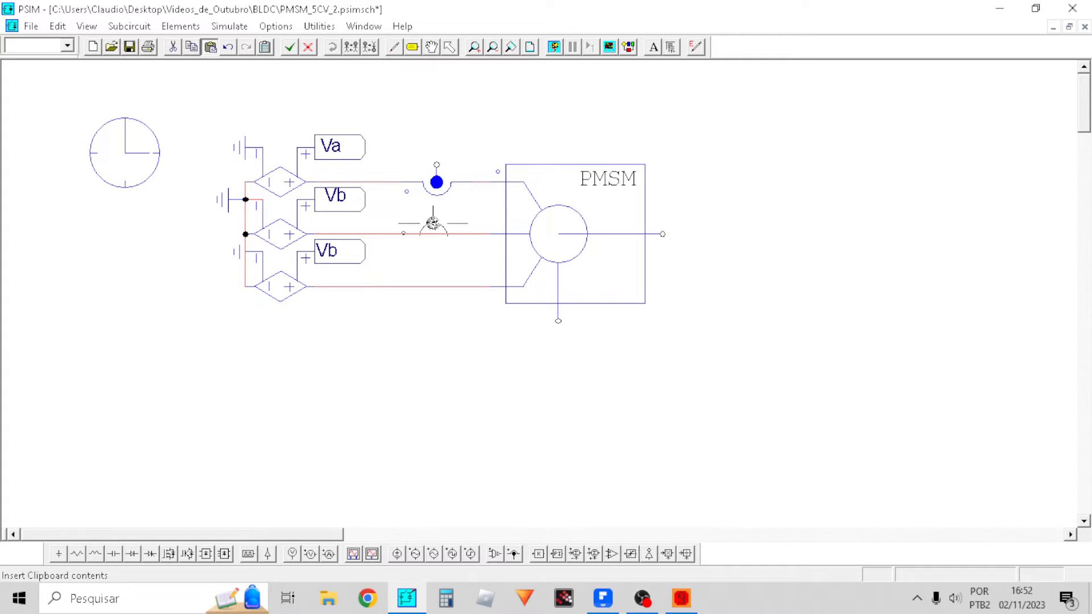
pyautogui.click(437, 235)
pyautogui.click(436, 287)
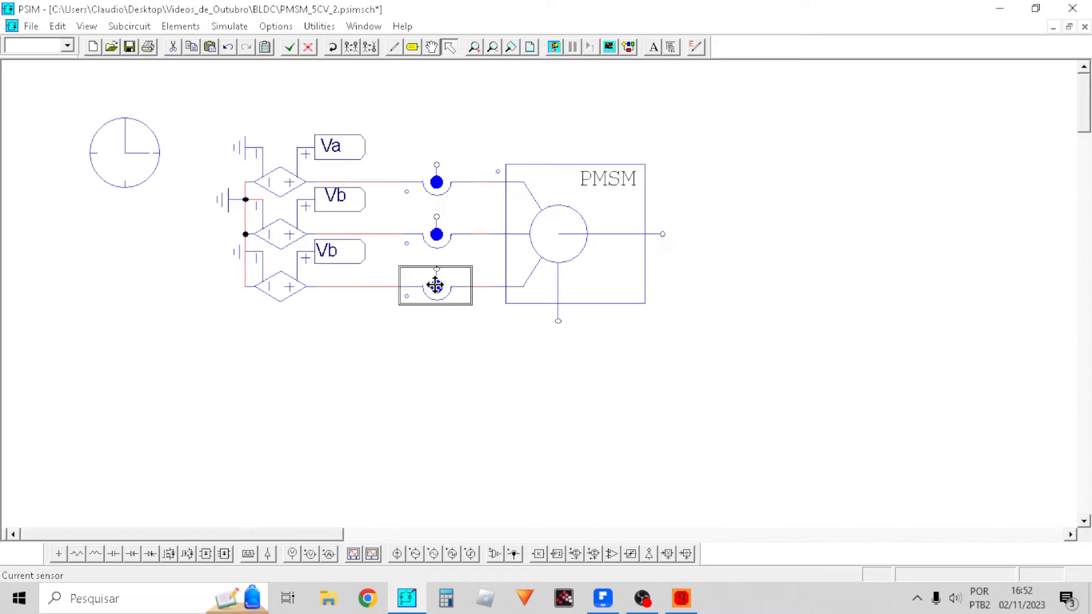
# Create a label named Ia and attach it to the upper current sensor's output
pyautogui.click(414, 49)
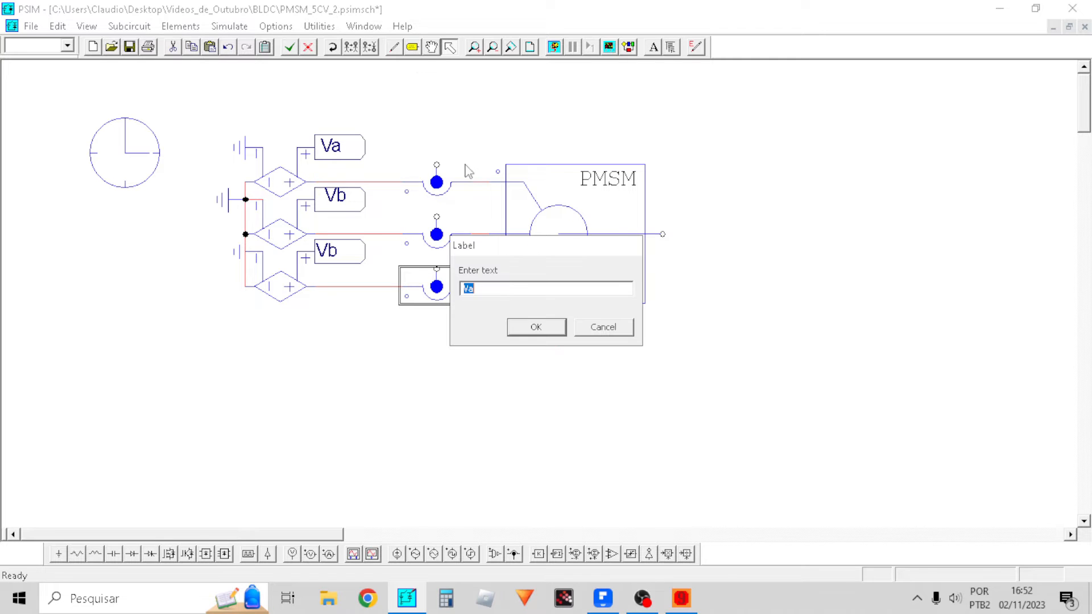
pyautogui.write('Ia')
pyautogui.press('Return')
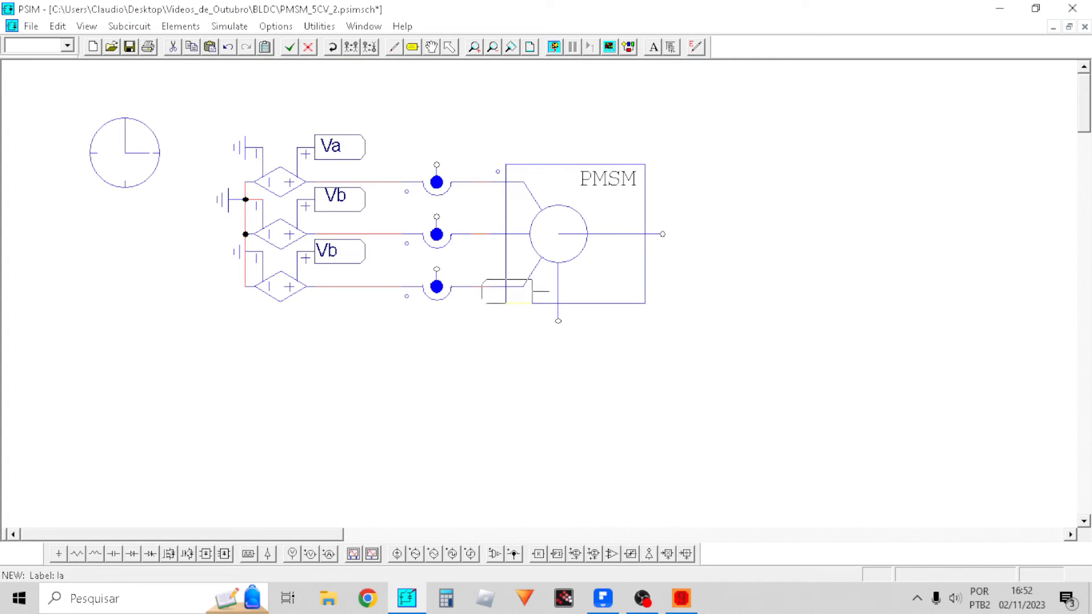
pyautogui.click(396, 169)
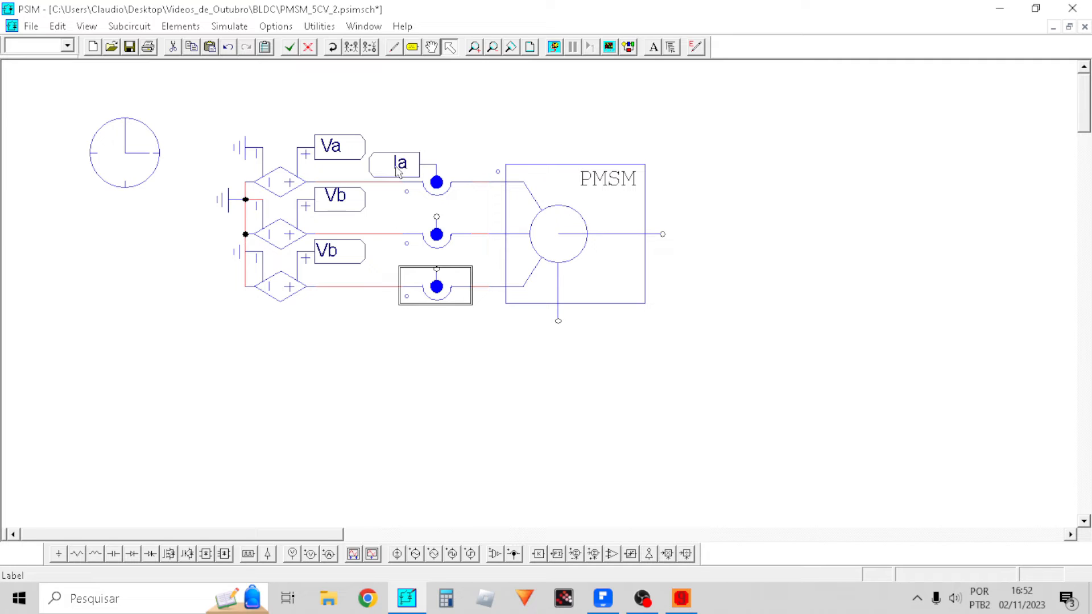
# Copy the Ia label onto the outputs of the middle and lower current sensors
pyautogui.click(397, 169)
pyautogui.hotkey('ctrl', 'c')
pyautogui.hotkey('ctrl', 'v')
pyautogui.click(398, 220)
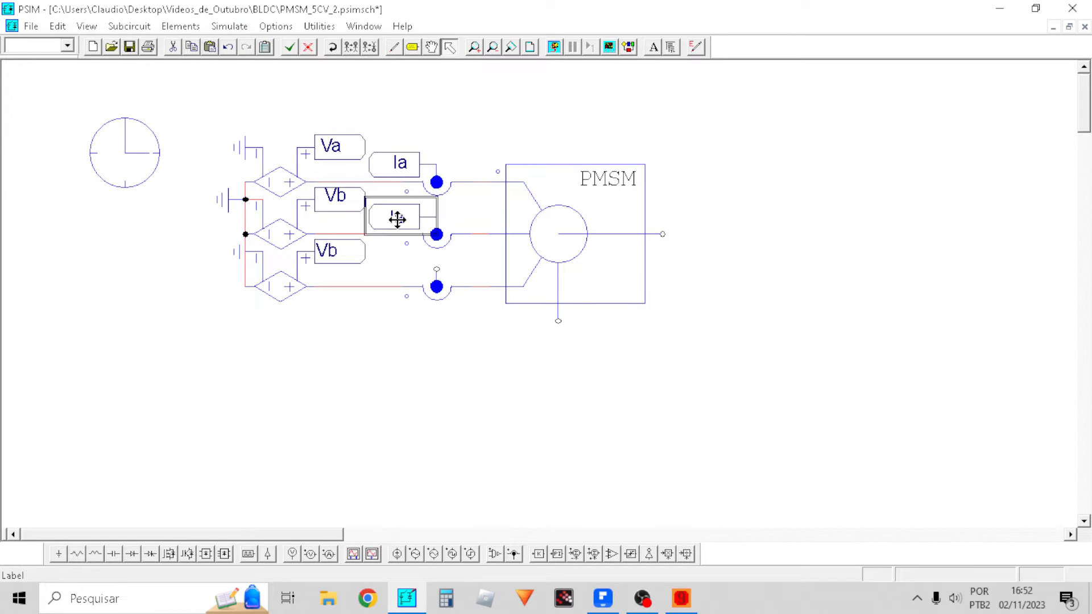
pyautogui.hotkey('ctrl', 'v')
pyautogui.click(398, 271)
# Rename the middle current sensor's label to Ib and the lower one's to Ic
pyautogui.doubleClick(397, 215)
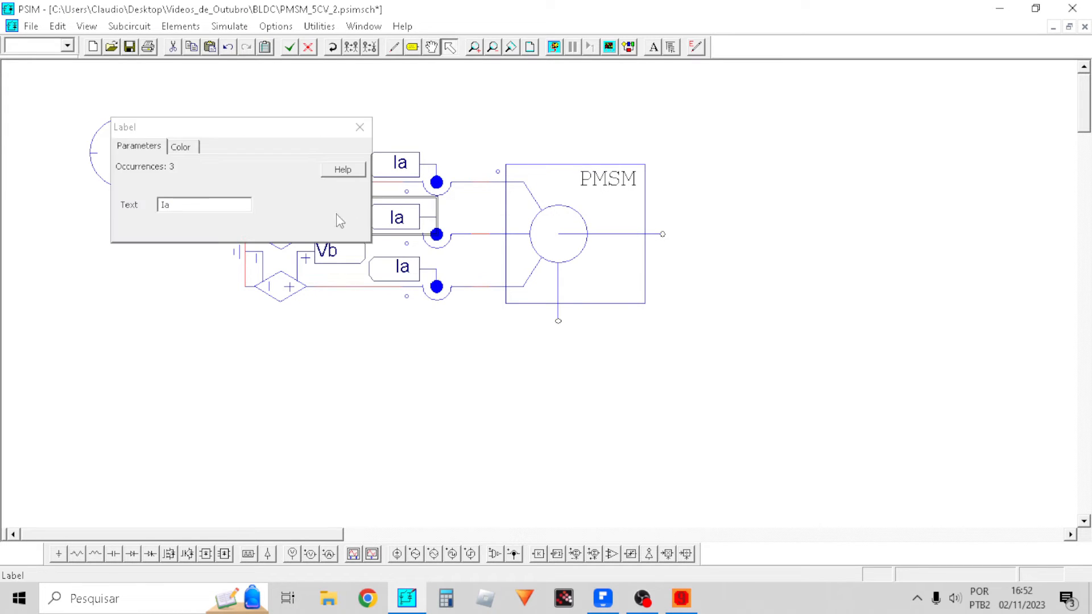
pyautogui.click(238, 206)
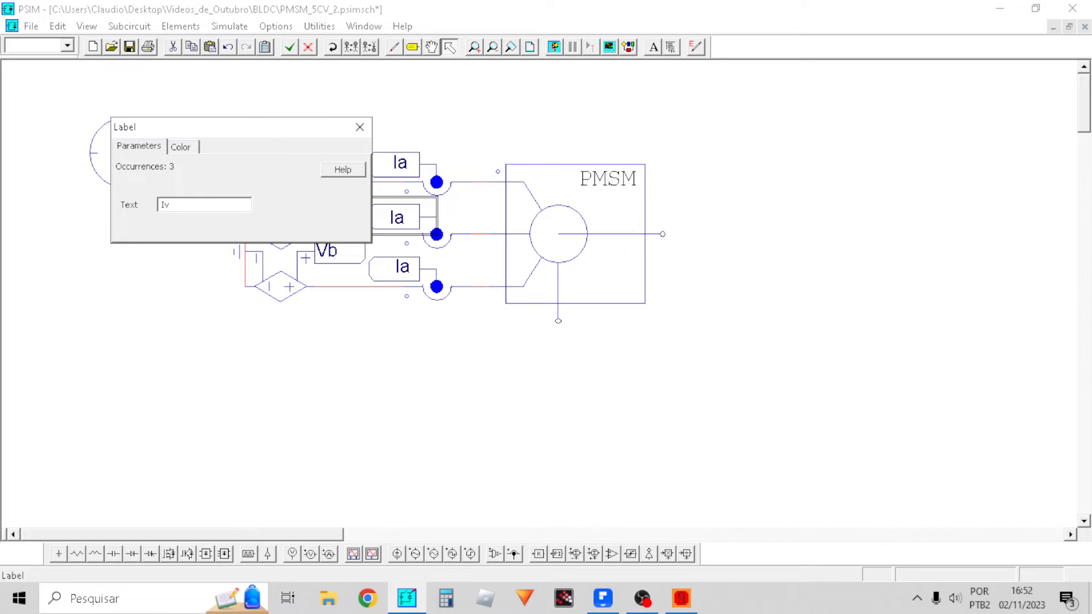
pyautogui.click(359, 127)
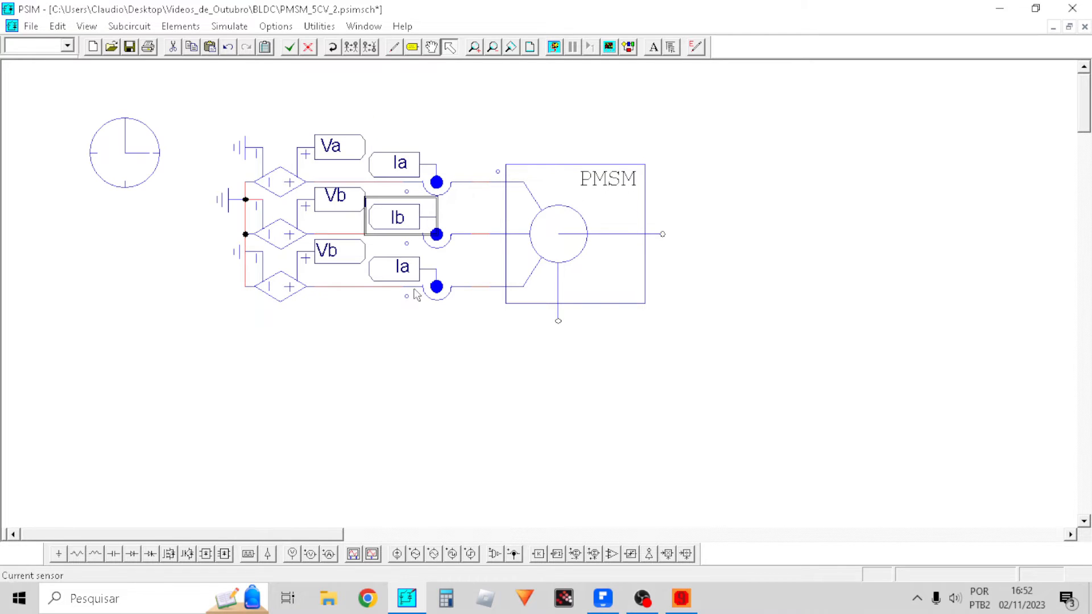
pyautogui.doubleClick(389, 262)
pyautogui.click(227, 202)
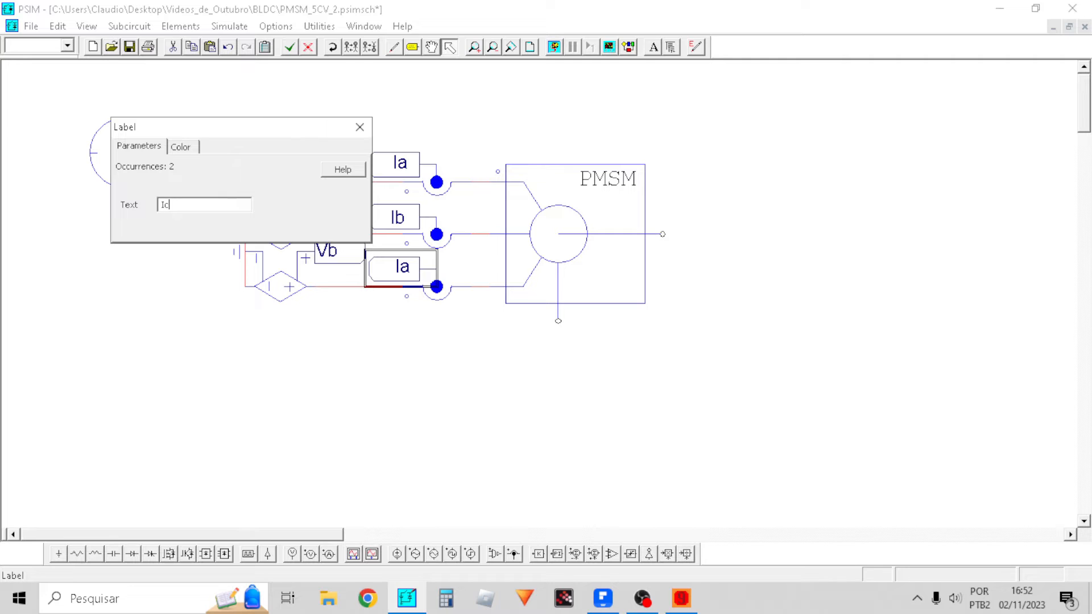
pyautogui.click(360, 126)
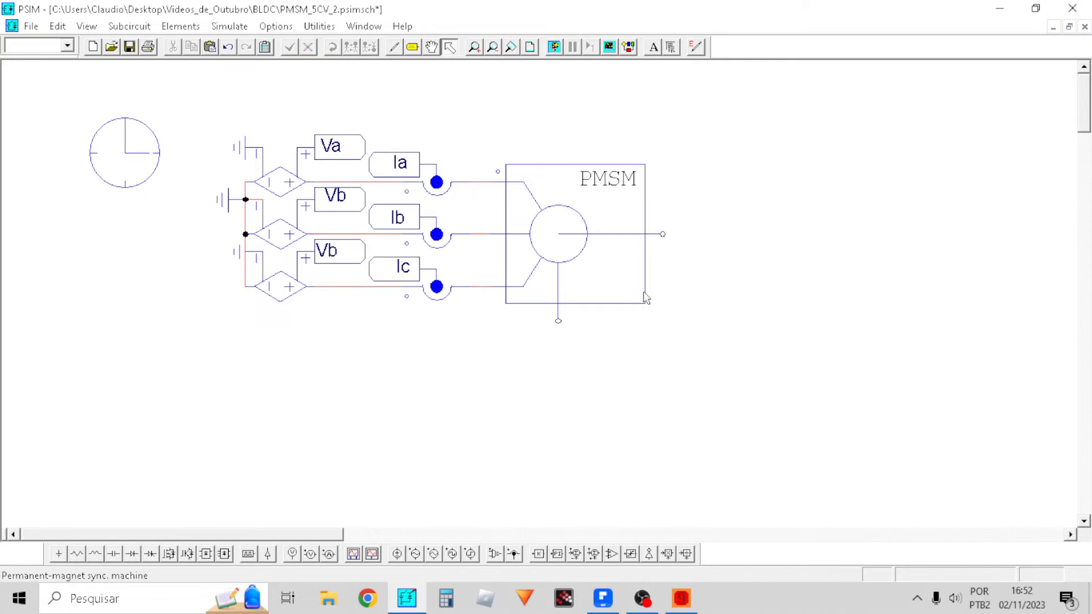
pyautogui.click(634, 260)
pyautogui.click(719, 303)
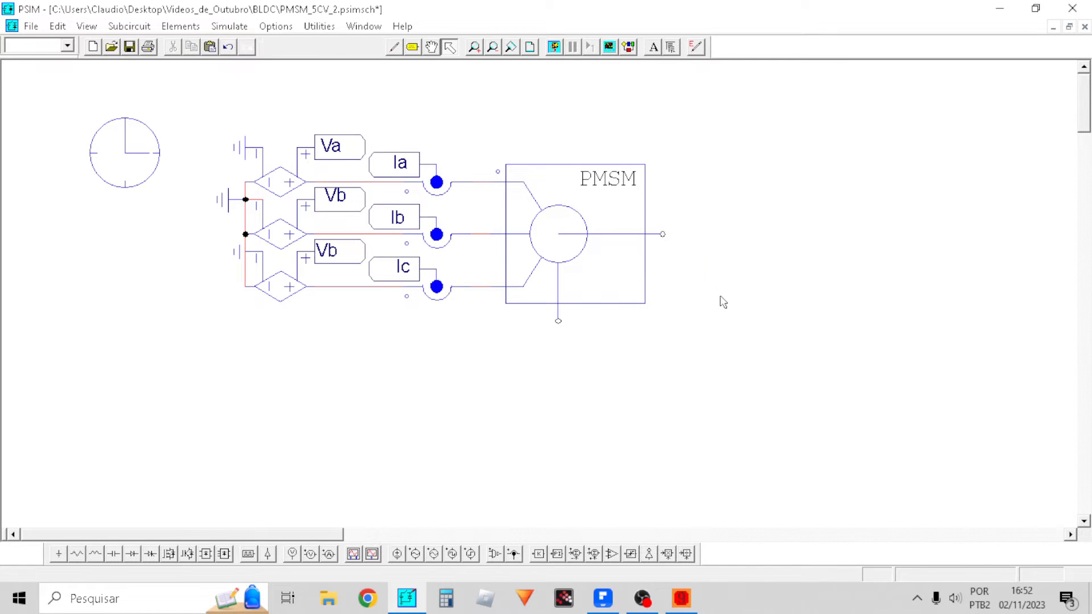
# Insert an absolute encoder on the PMSM's shaft output
pyautogui.click(238, 28)
pyautogui.moveTo(180, 27)
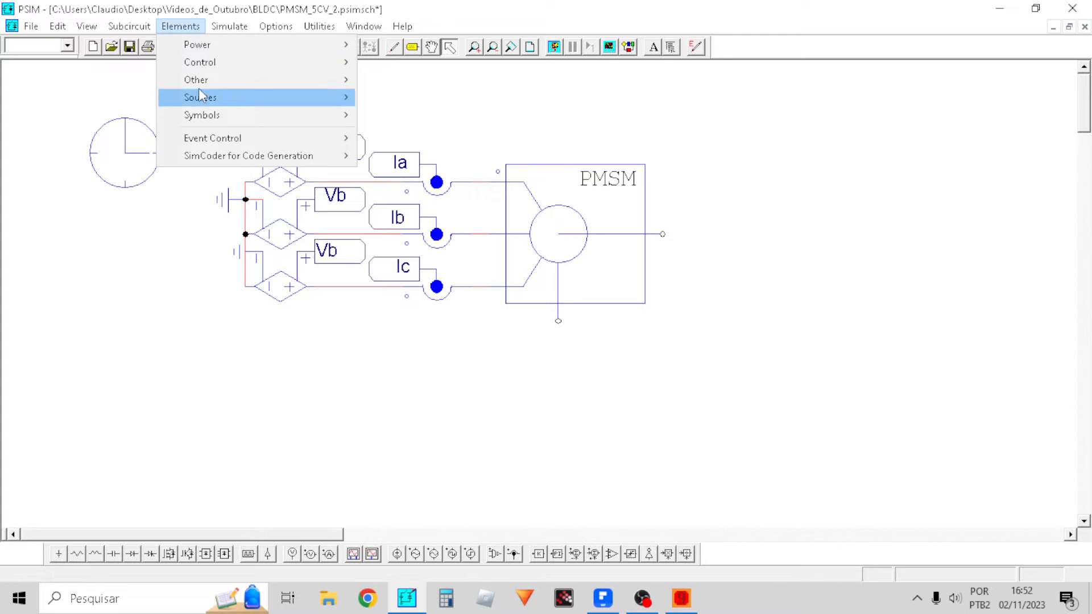
pyautogui.moveTo(208, 46)
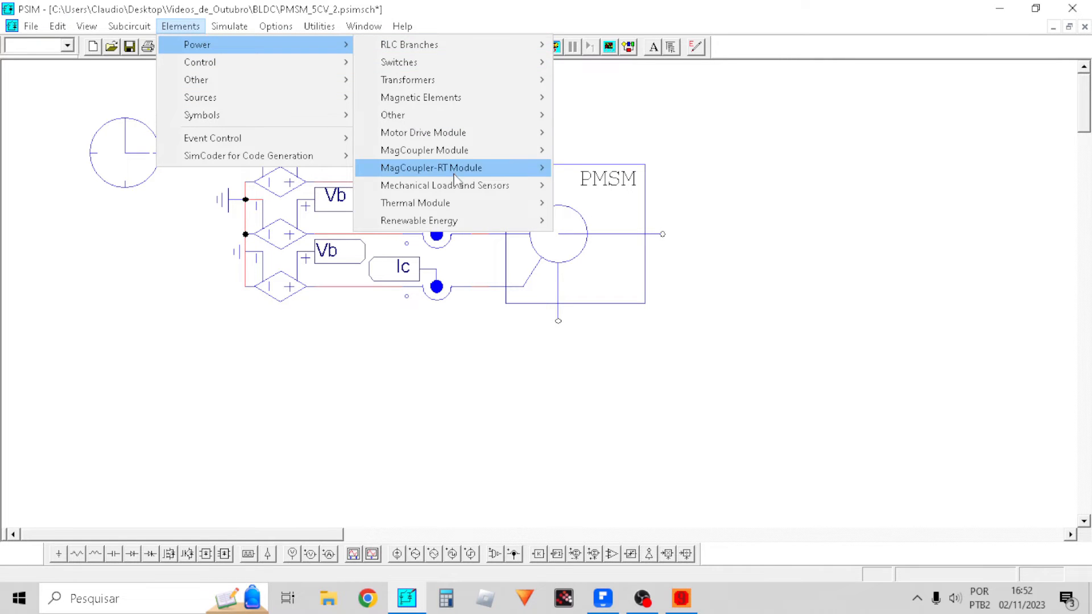
pyautogui.moveTo(463, 186)
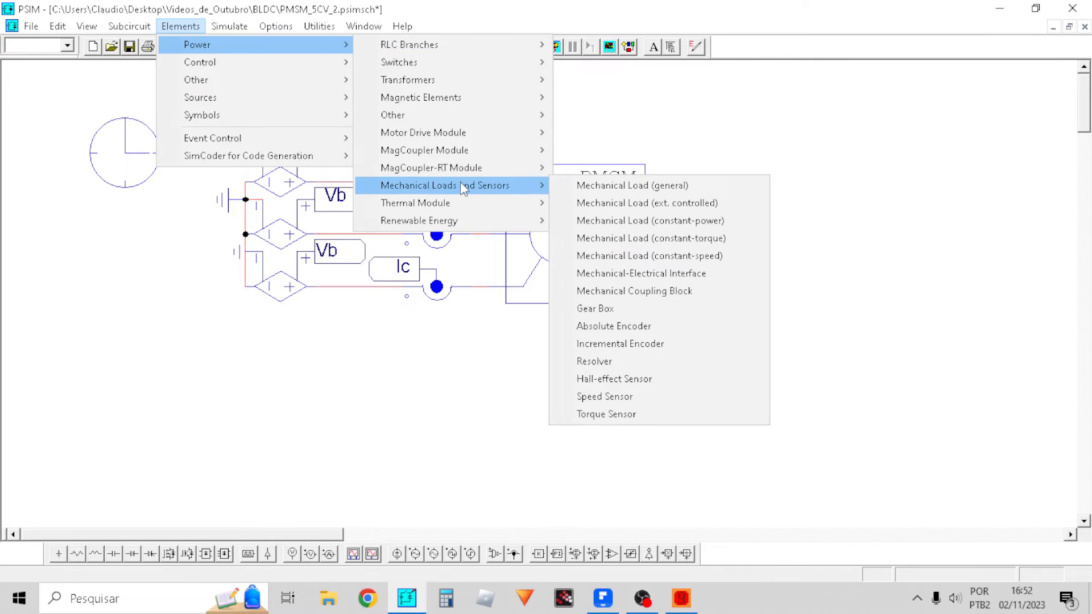
pyautogui.click(621, 330)
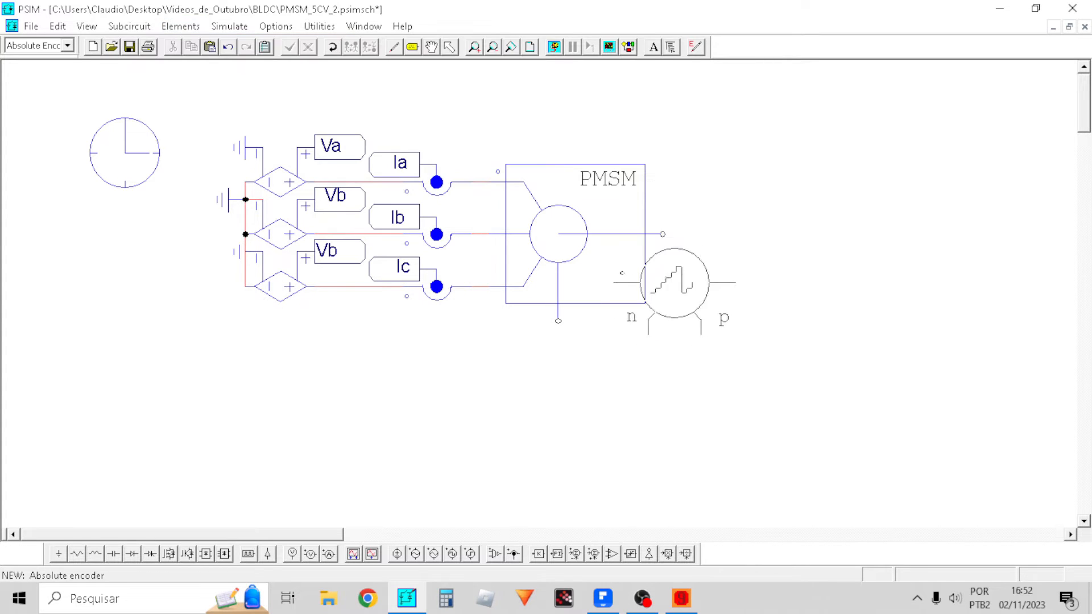
pyautogui.click(723, 234)
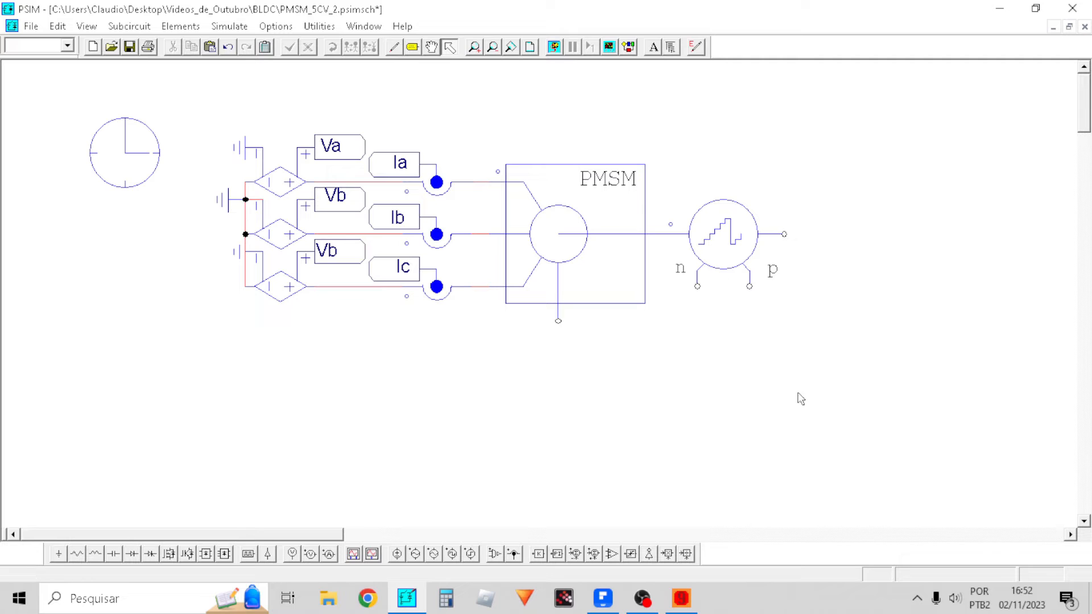
# Create a label named Posicao, flip it and attach it to the absolute encoder's p output
pyautogui.click(413, 47)
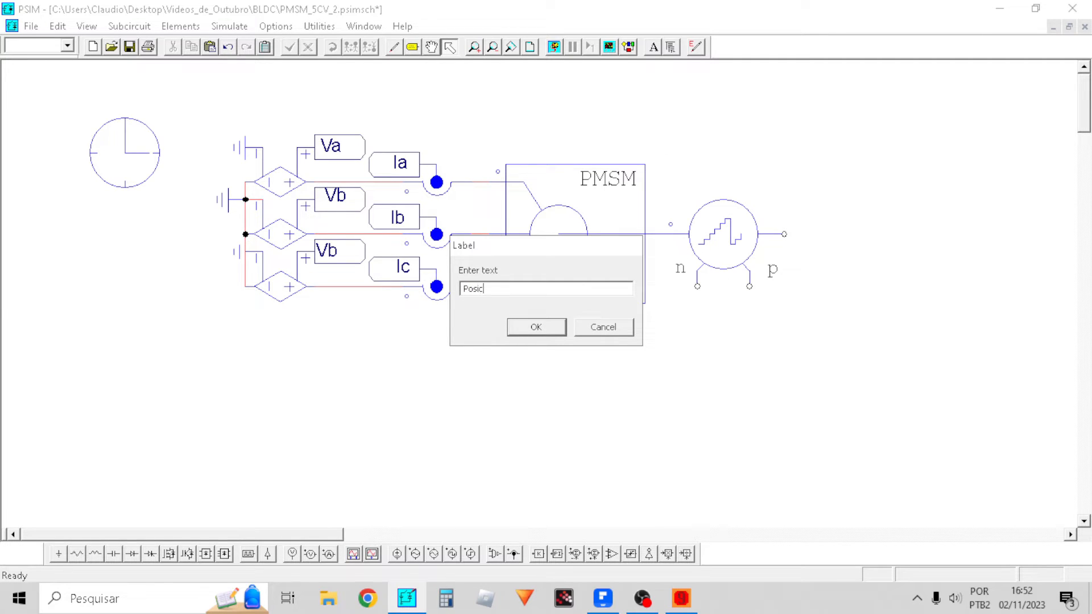
pyautogui.click(529, 326)
pyautogui.click(805, 308)
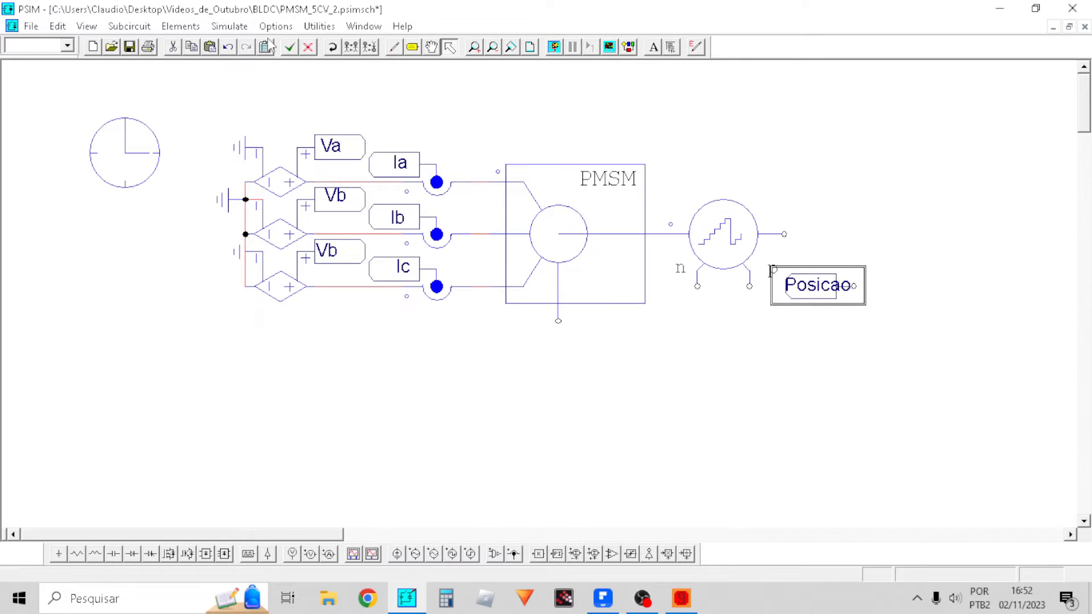
pyautogui.moveTo(838, 291); pyautogui.dragTo(802, 293)
# Insert a speed sensor on the shaft output of the absolute encoder
pyautogui.click(181, 27)
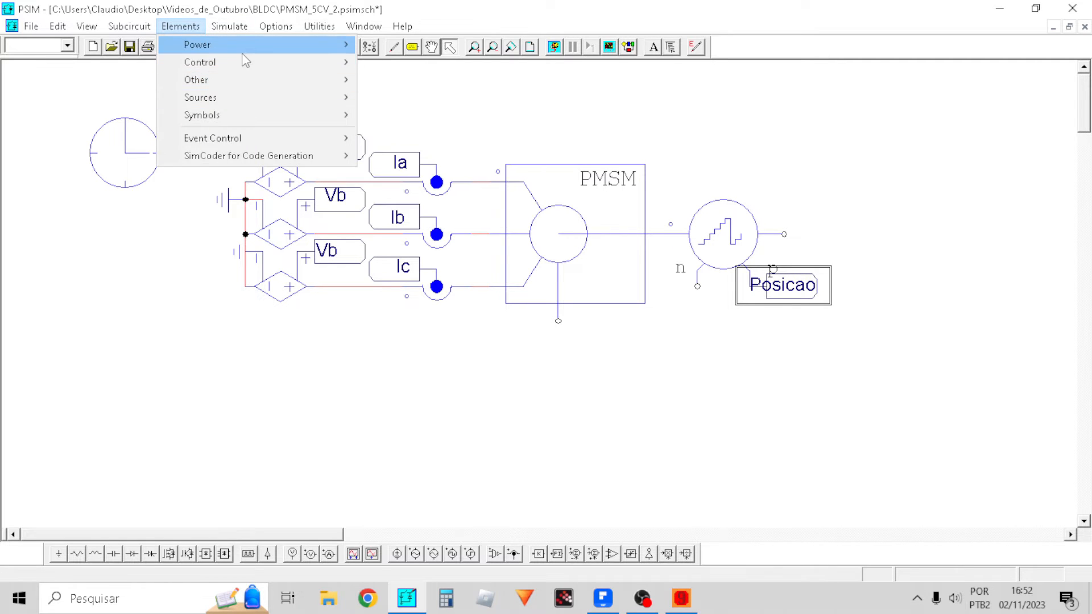
pyautogui.moveTo(301, 50)
pyautogui.moveTo(427, 188)
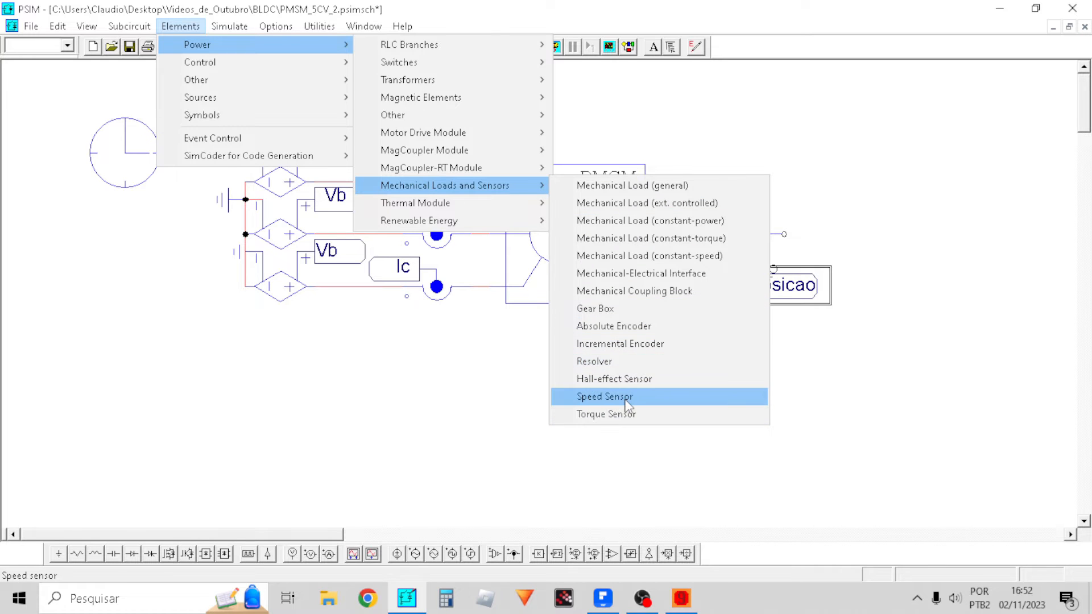
pyautogui.click(605, 397)
pyautogui.click(819, 234)
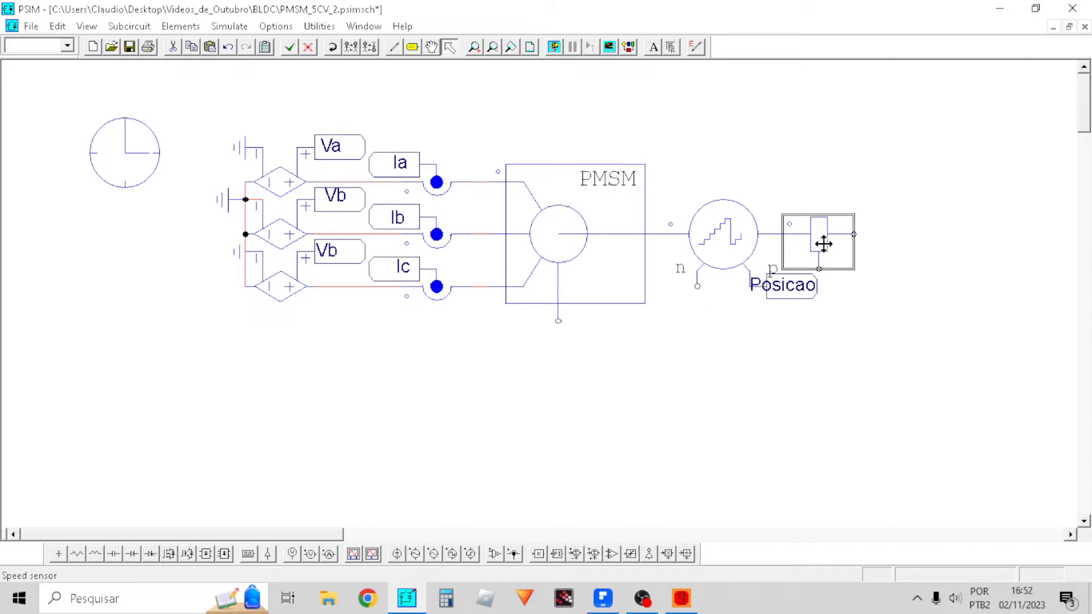
pyautogui.click(883, 291)
# Create a label named Velocidade, flip it and attach it to the speed sensor's output
pyautogui.click(413, 48)
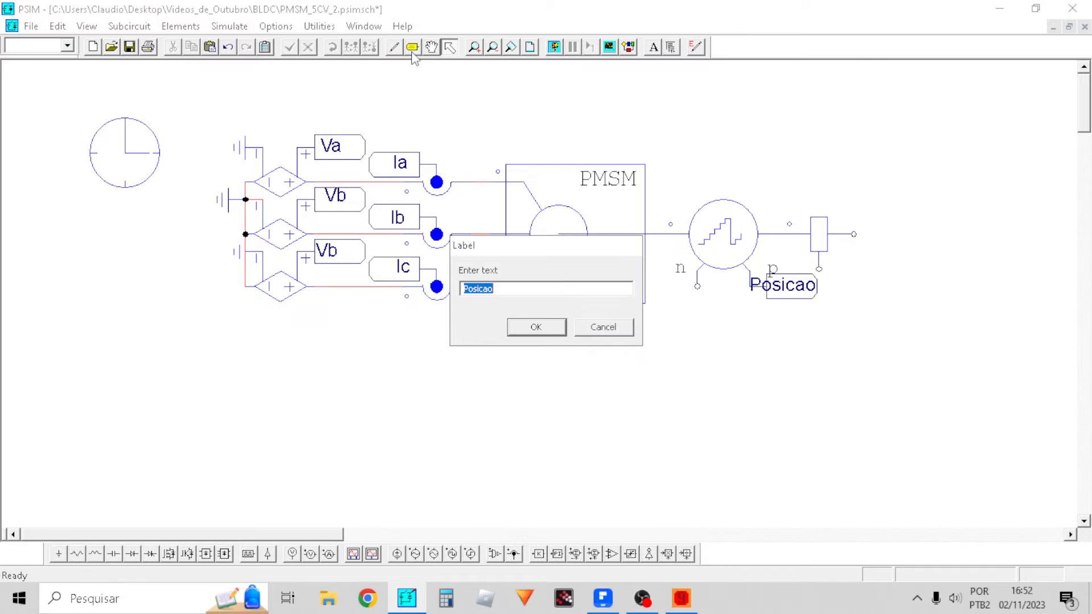
pyautogui.write('Velocidade')
pyautogui.press('Return')
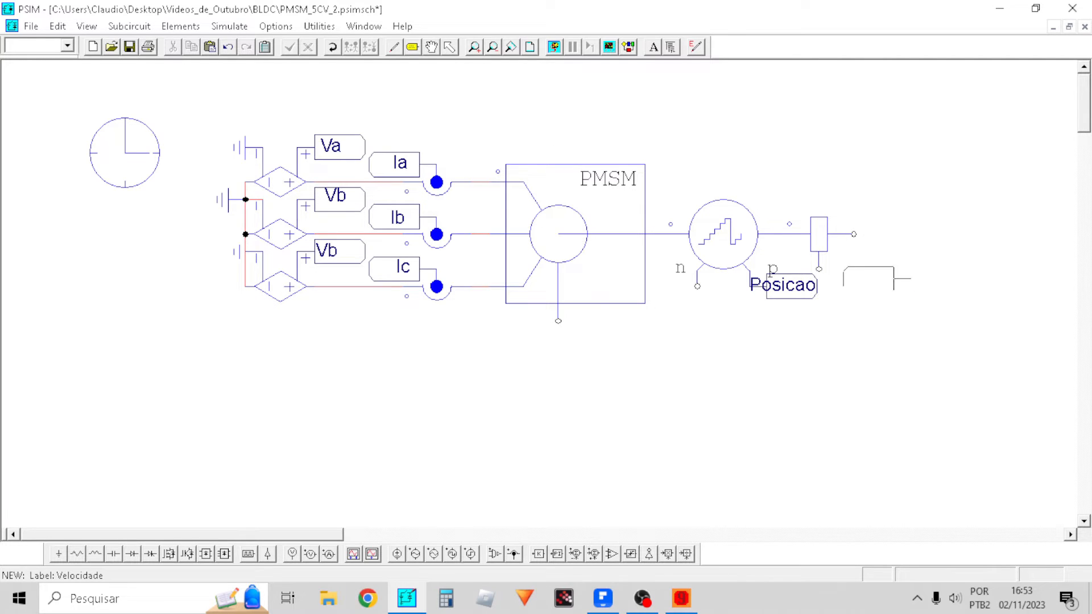
pyautogui.click(870, 284)
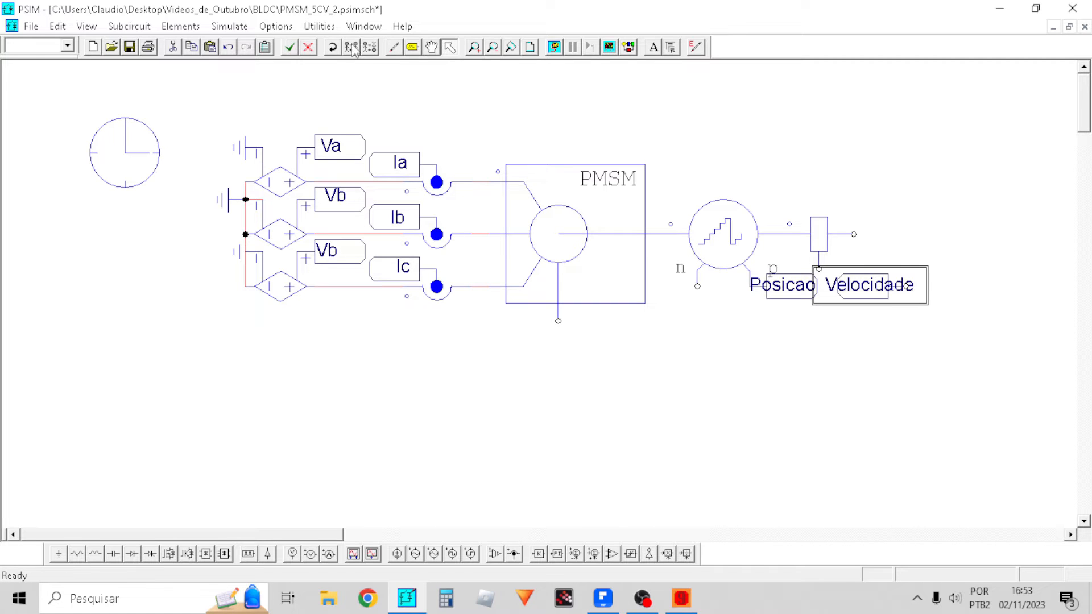
pyautogui.moveTo(870, 267); pyautogui.dragTo(853, 250)
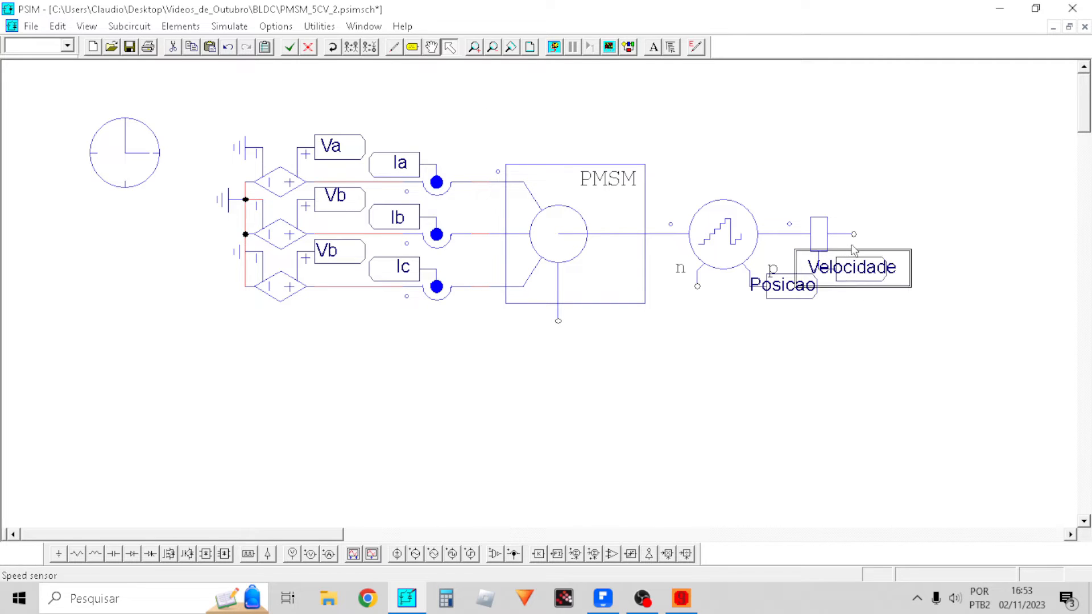
pyautogui.click(873, 427)
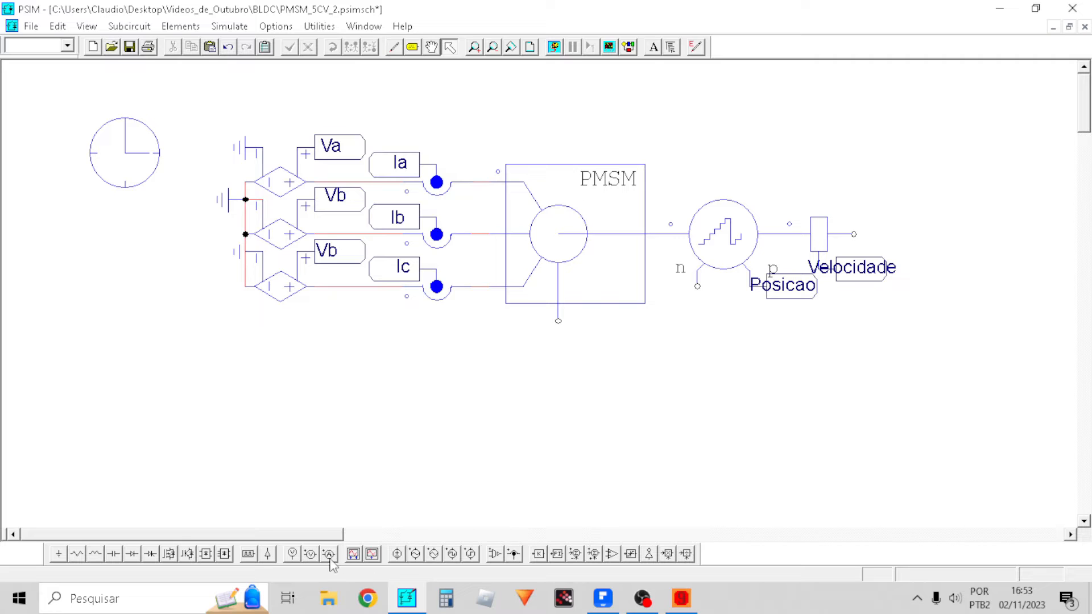
# Add a node-to-ground voltage probe, flipped upside down, to the encoder's p output and name it Posicao
pyautogui.click(293, 555)
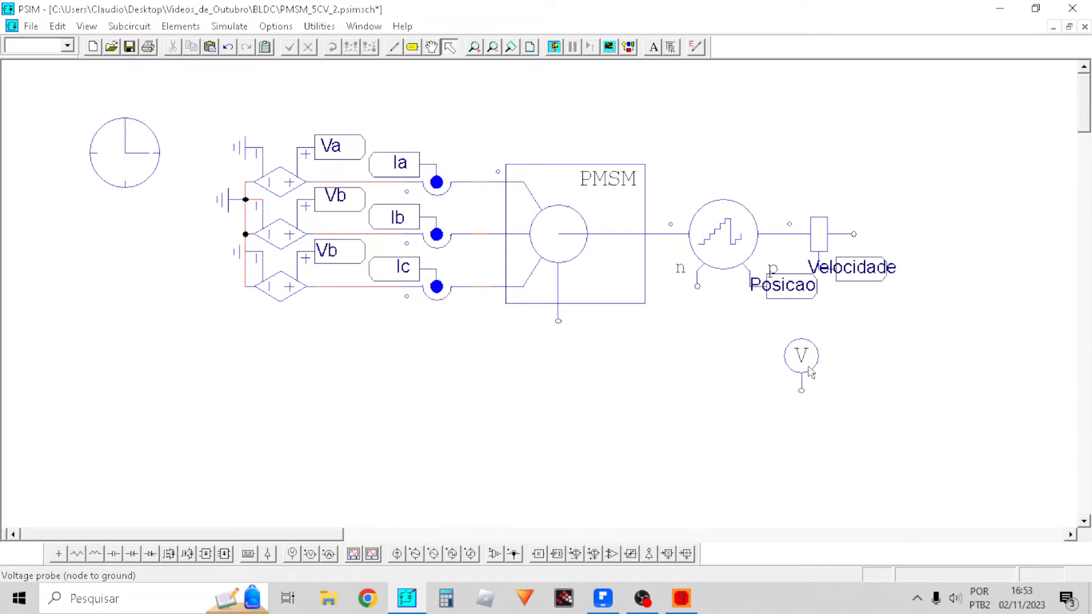
pyautogui.click(801, 364)
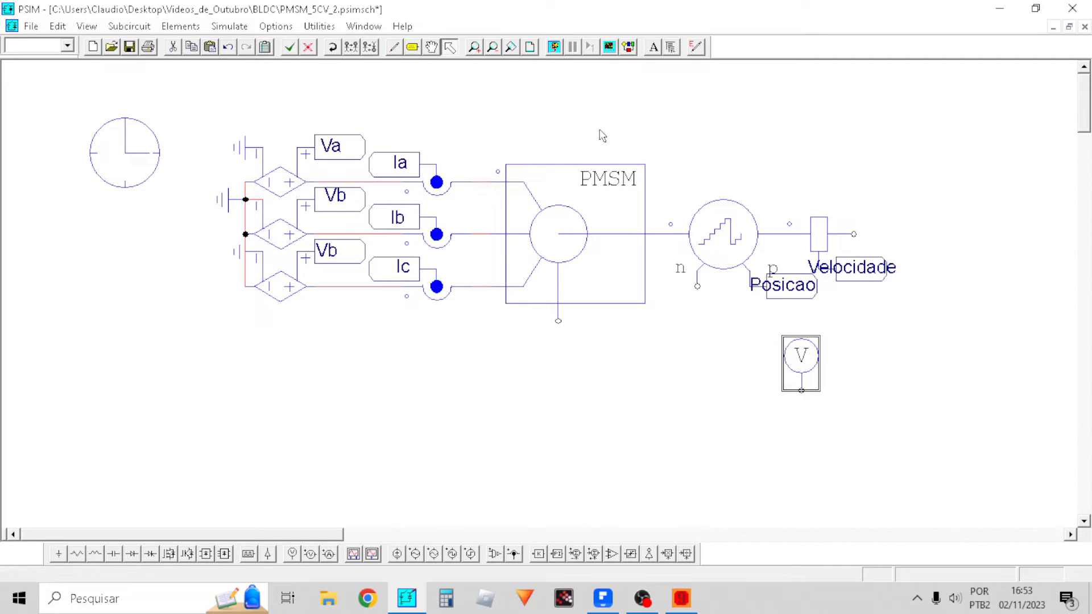
pyautogui.click(370, 47)
pyautogui.moveTo(796, 357); pyautogui.dragTo(748, 319)
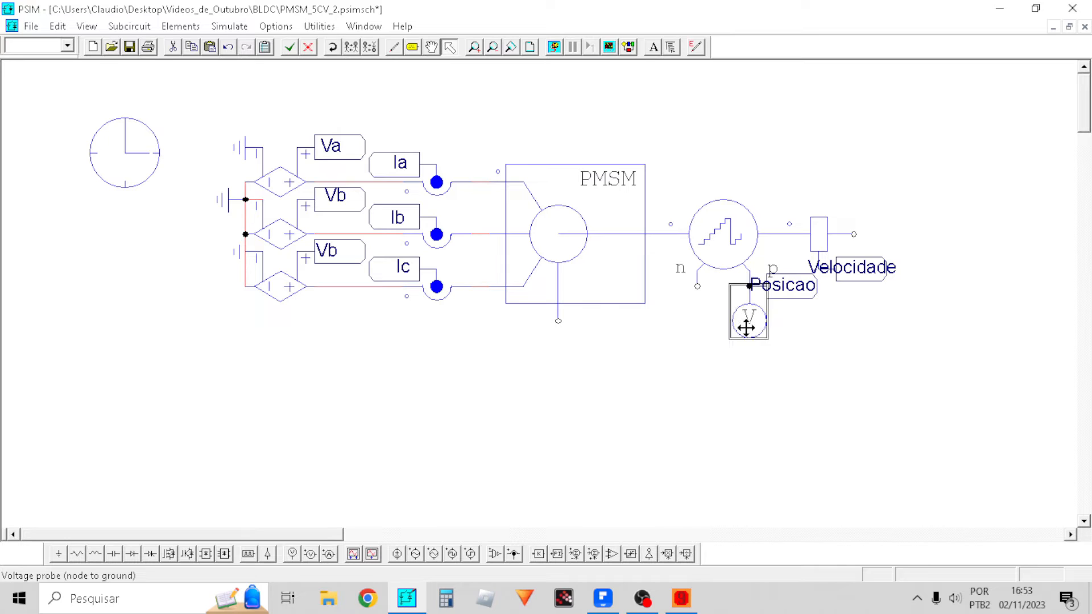
pyautogui.doubleClick(749, 318)
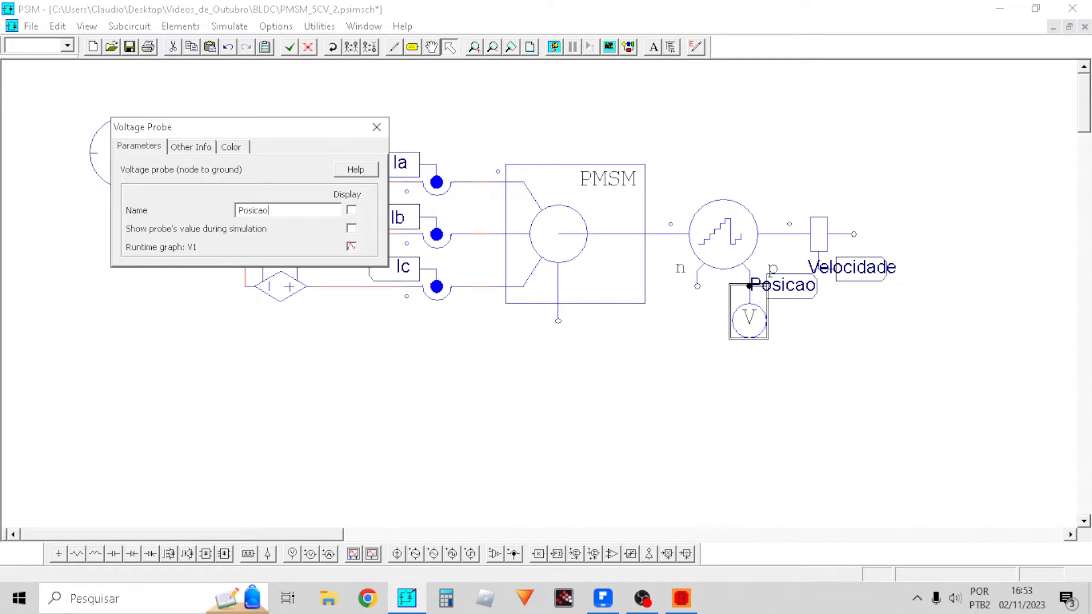
pyautogui.click(377, 126)
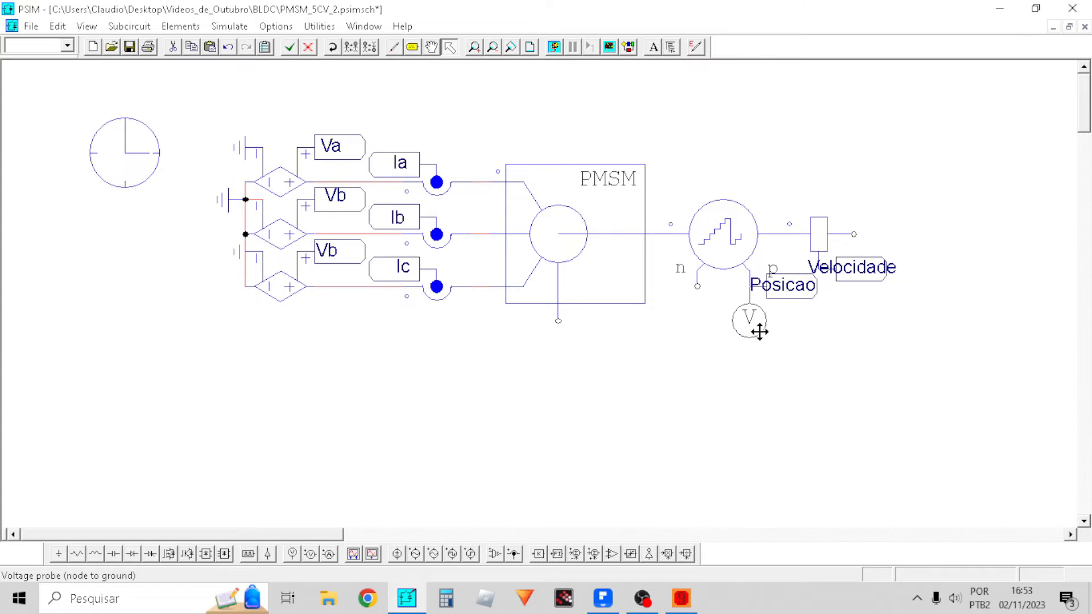
# Copy the voltage probe onto the speed sensor's output and name the copy Velocidade
pyautogui.click(760, 331)
pyautogui.hotkey('ctrl', 'c')
pyautogui.hotkey('ctrl', 'v')
pyautogui.click(817, 300)
pyautogui.doubleClick(817, 301)
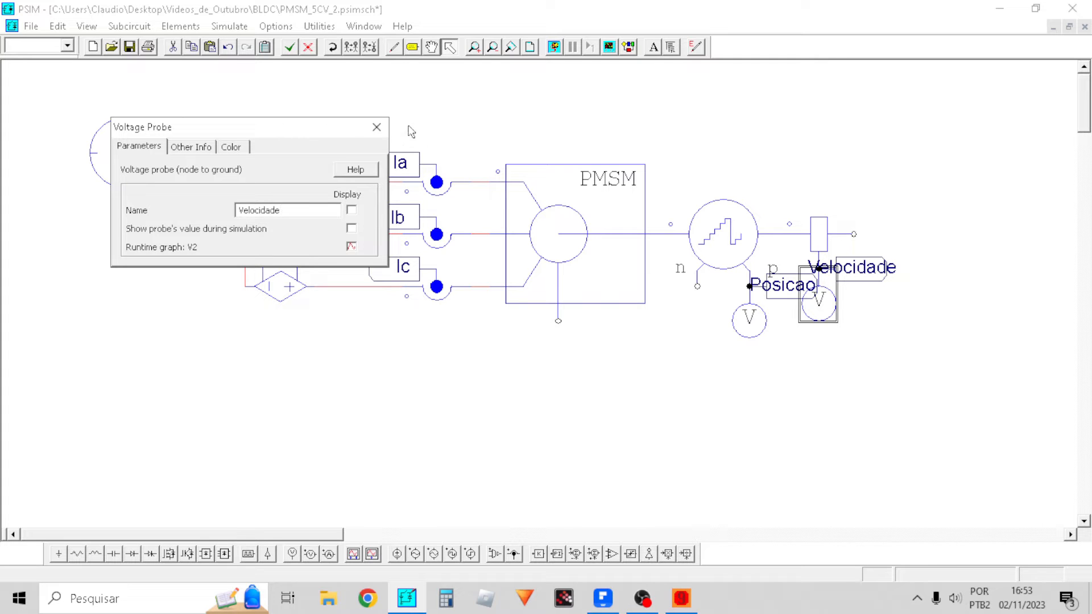
pyautogui.click(377, 127)
# Copy the three phase voltage labels at the controlled sources and place the copies in the empty area below the motor
pyautogui.click(333, 165)
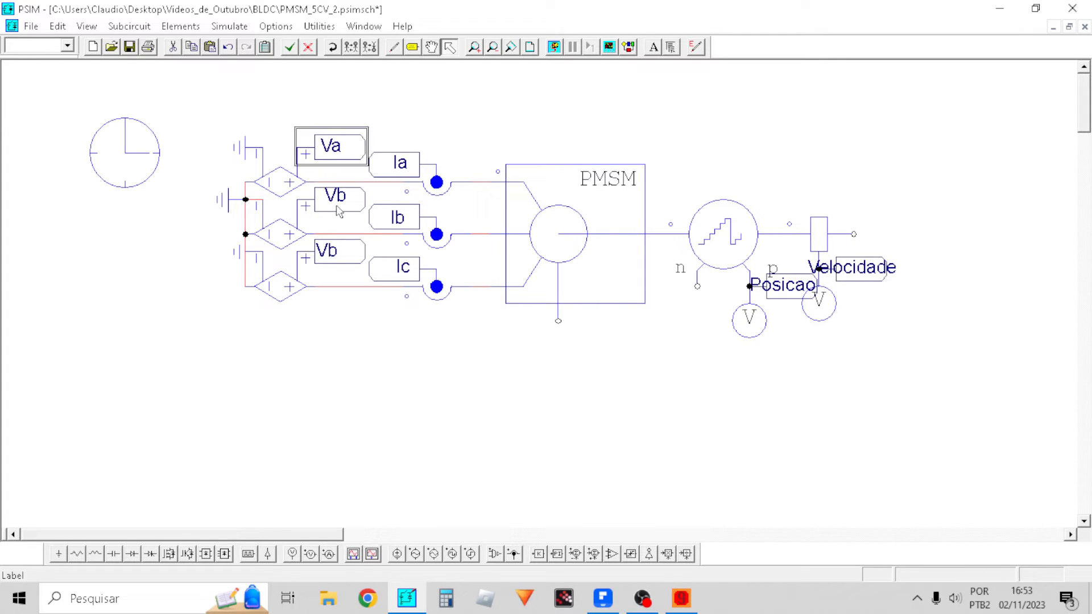
pyautogui.keyDown('shift'); pyautogui.click(349, 190); pyautogui.keyUp('shift')
pyautogui.keyDown('shift'); pyautogui.click(348, 234); pyautogui.keyUp('shift')
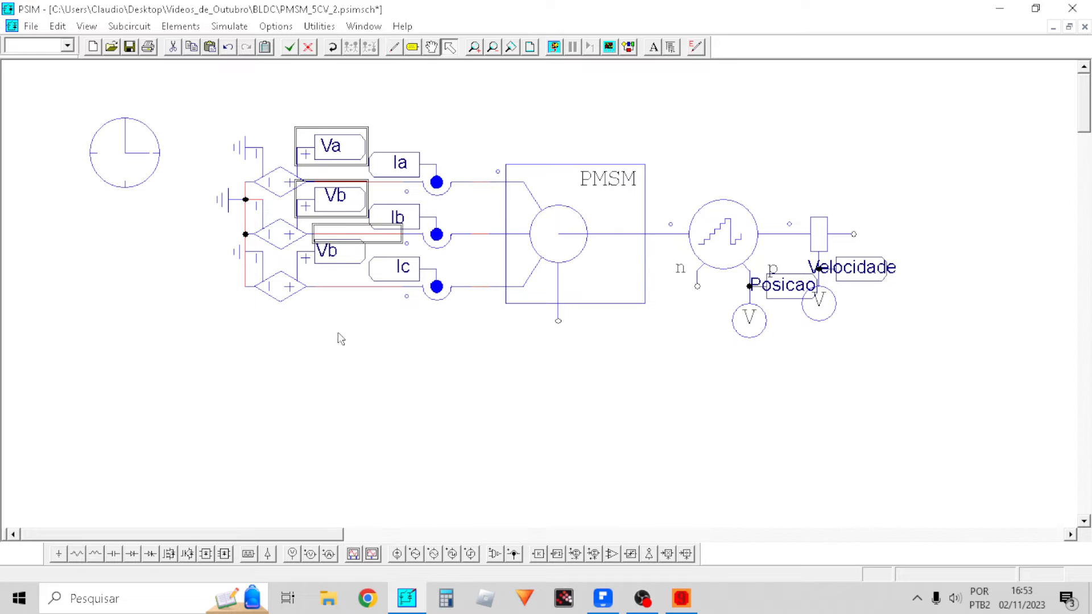
pyautogui.click(340, 252)
pyautogui.keyDown('shift'); pyautogui.click(344, 196); pyautogui.keyUp('shift')
pyautogui.keyDown('shift'); pyautogui.click(349, 152); pyautogui.keyUp('shift')
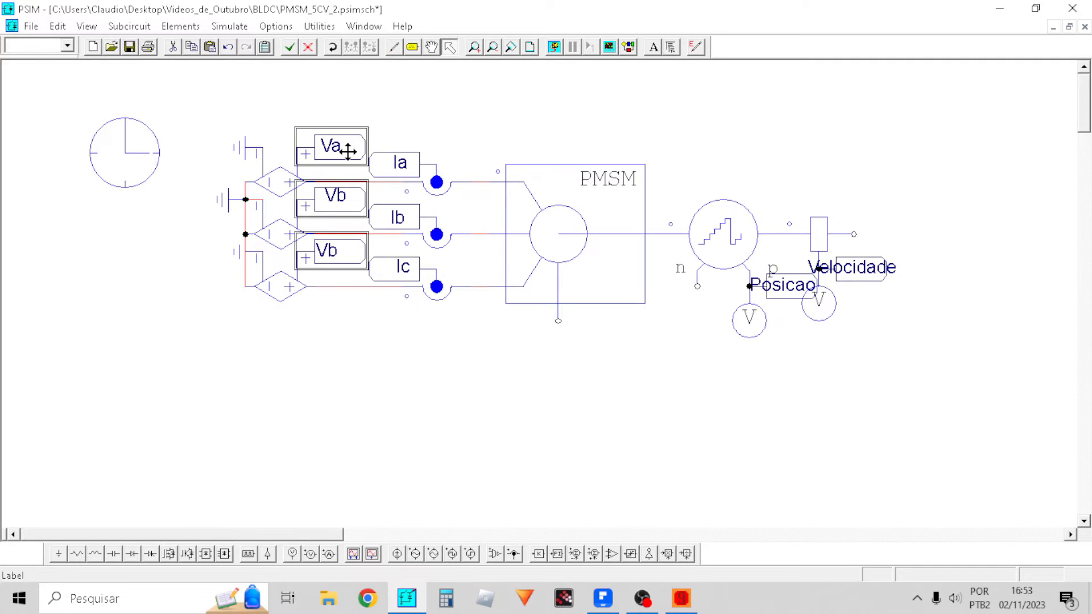
pyautogui.hotkey('ctrl', 'c')
pyautogui.hotkey('ctrl', 'v')
pyautogui.click(526, 442)
pyautogui.scroll(-3, 531, 441)
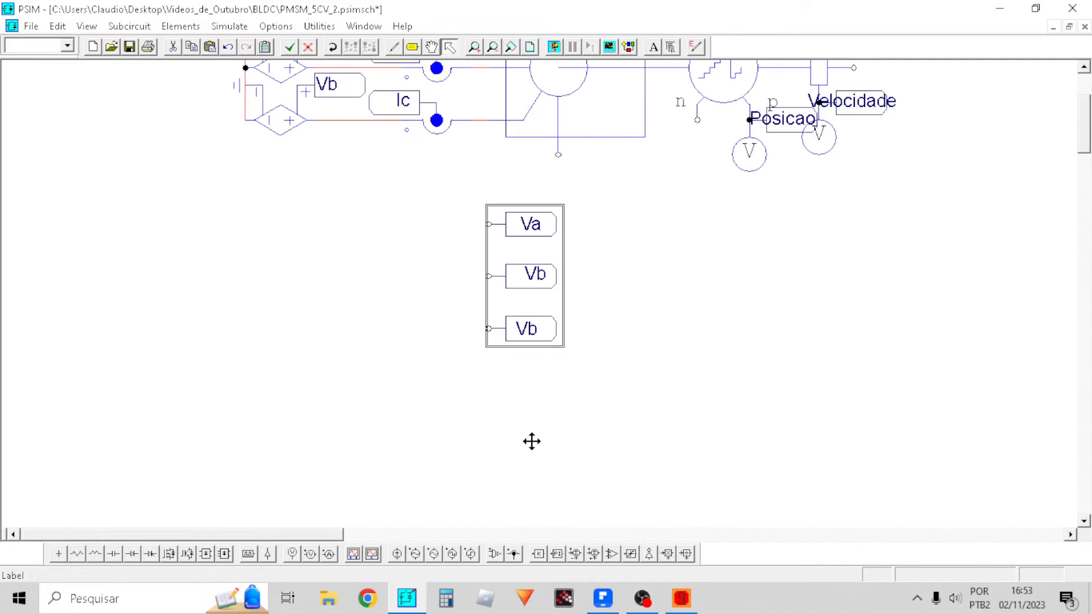
pyautogui.click(634, 281)
# Flip the middle copied voltage label horizontally twice to realign its text
pyautogui.click(540, 274)
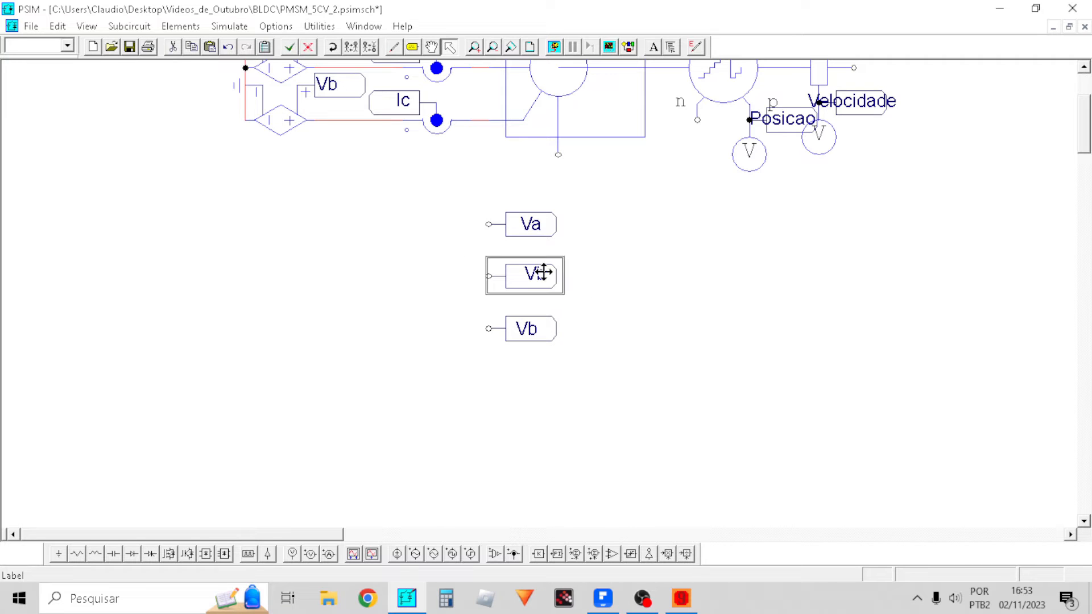
pyautogui.click(351, 46)
pyautogui.click(351, 47)
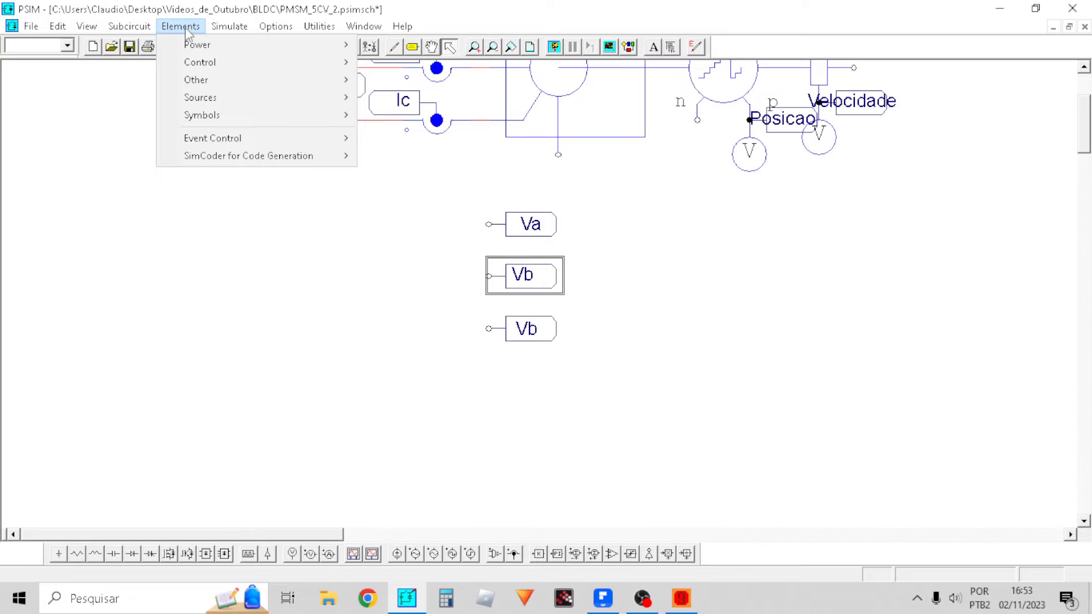
# Insert one dq-alpha/beta transformation block to the left of the copied voltage labels, level with Va
pyautogui.moveTo(182, 45)
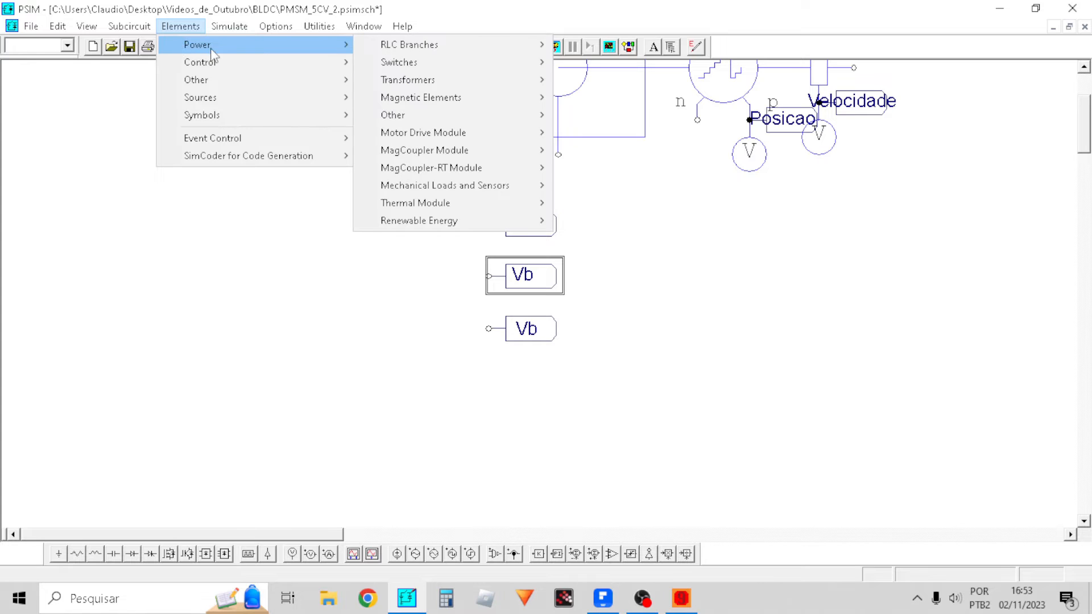
pyautogui.moveTo(218, 63)
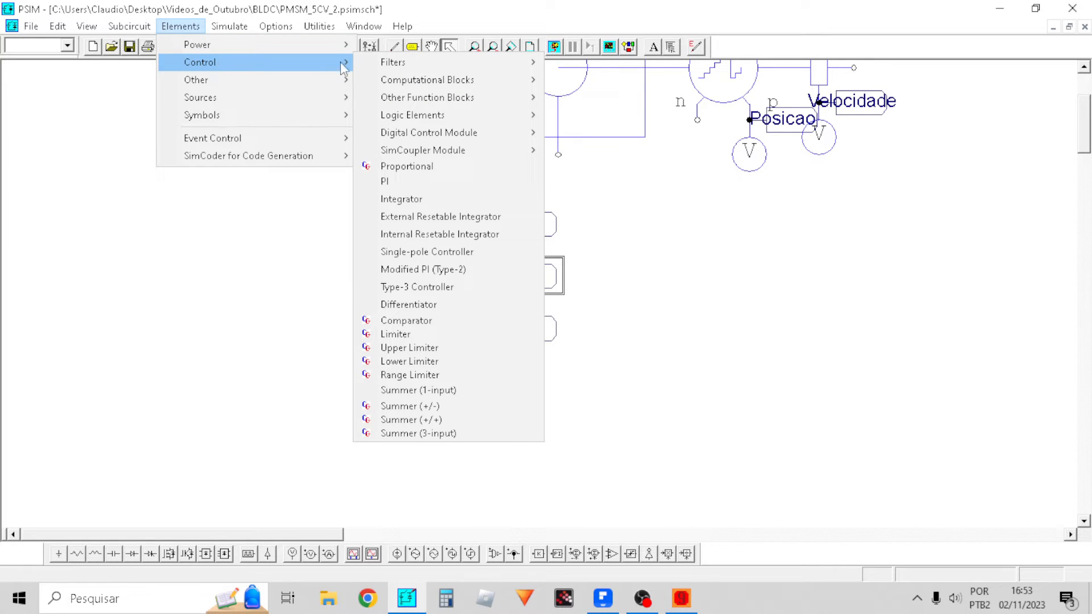
pyautogui.moveTo(393, 83)
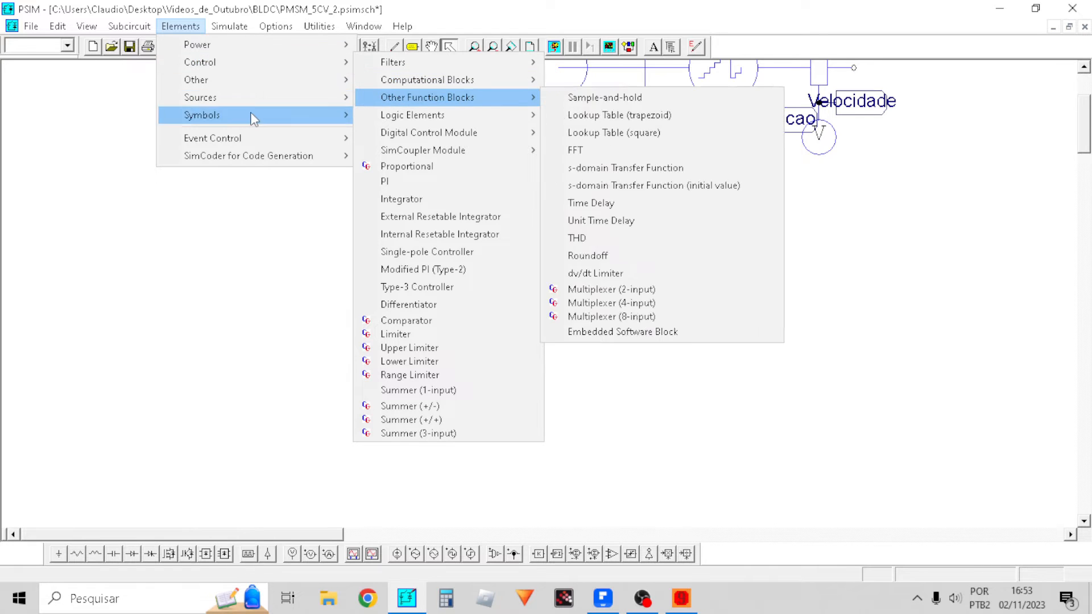
pyautogui.moveTo(265, 83)
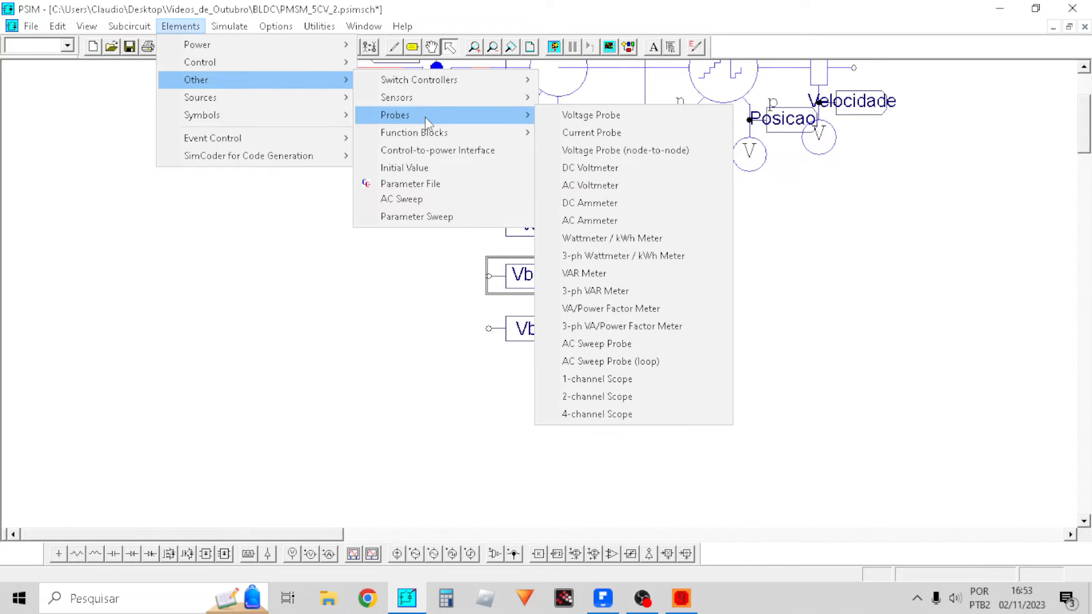
pyautogui.moveTo(441, 136)
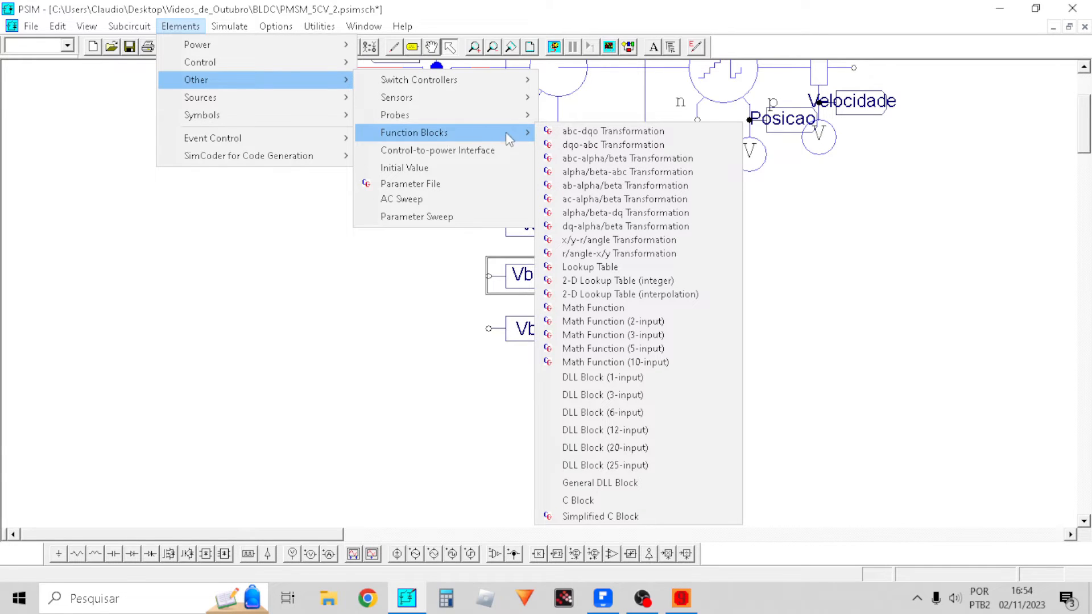
pyautogui.click(612, 228)
pyautogui.click(262, 258)
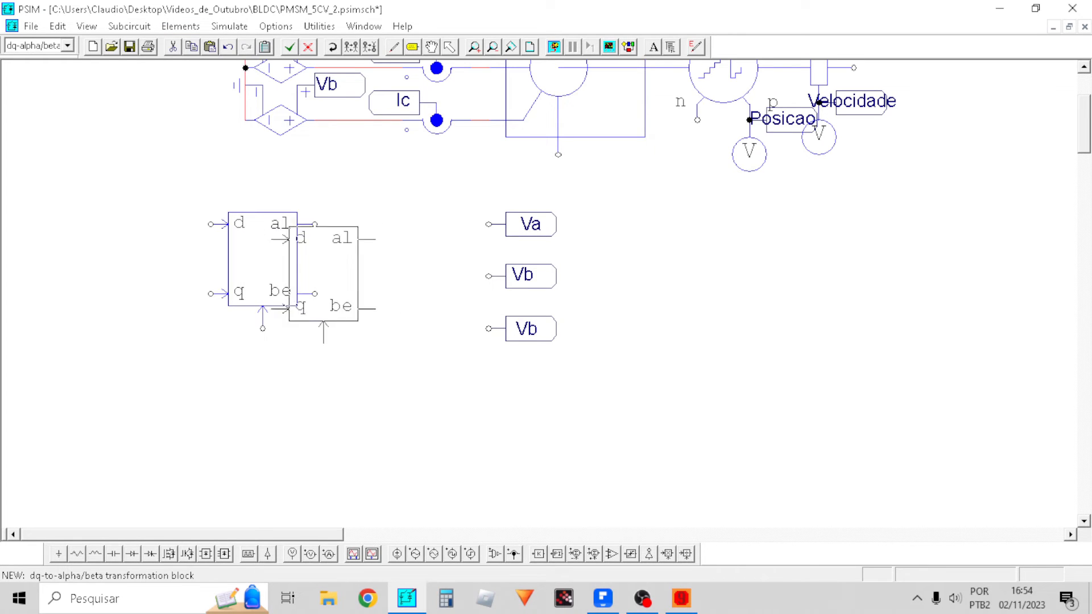
pyautogui.press('Escape')
# Insert an alpha/beta-abc transformation block directly after the dq-alpha/beta block, joining its inputs to the al and be outputs
pyautogui.click(181, 26)
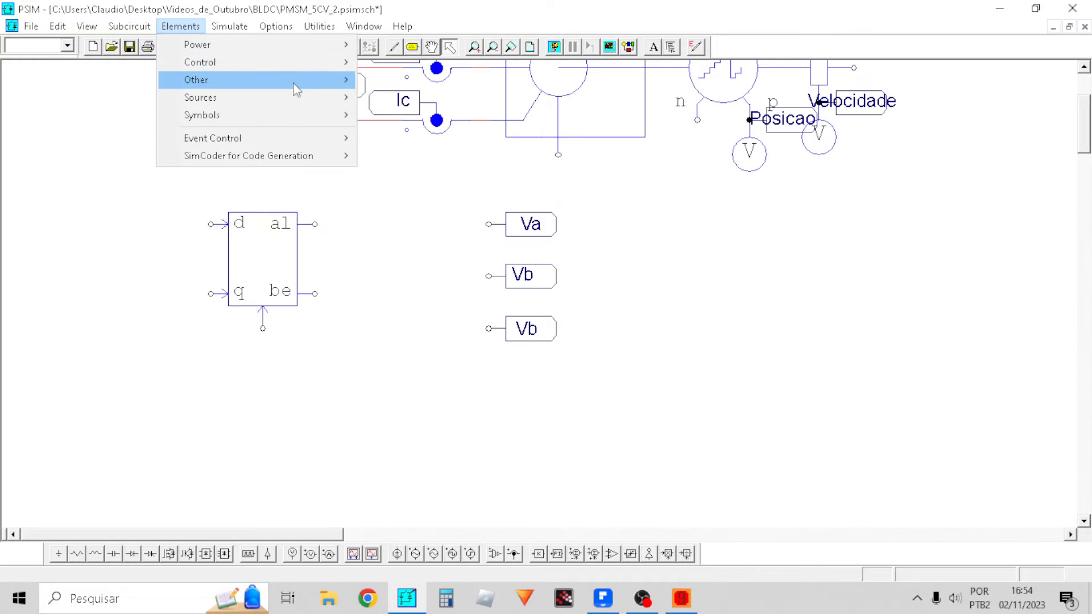
pyautogui.moveTo(307, 83)
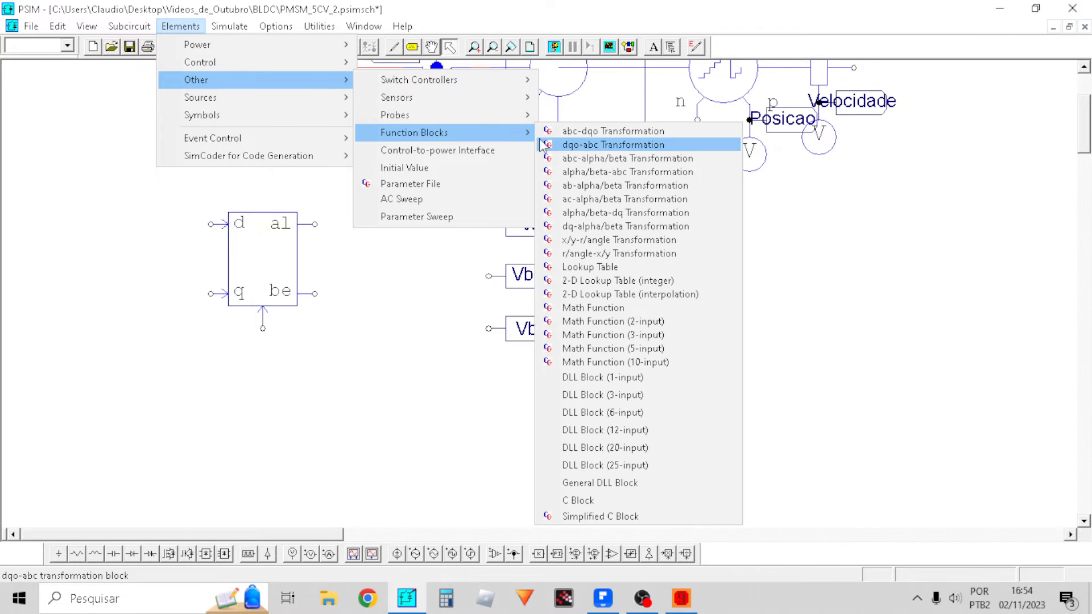
pyautogui.click(586, 174)
pyautogui.click(387, 252)
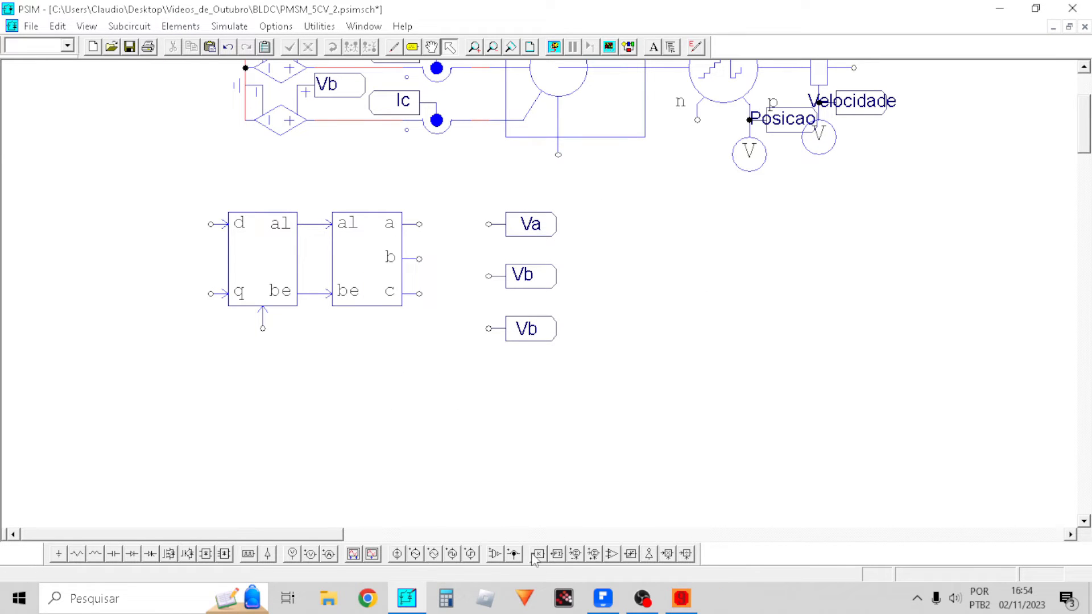
pyautogui.scroll(3, 467, 323)
pyautogui.scroll(-3, 470, 319)
# Move the three copied voltage labels onto the a, b and c outputs of the alpha/beta-abc block
pyautogui.moveTo(640, 384); pyautogui.dragTo(446, 156)
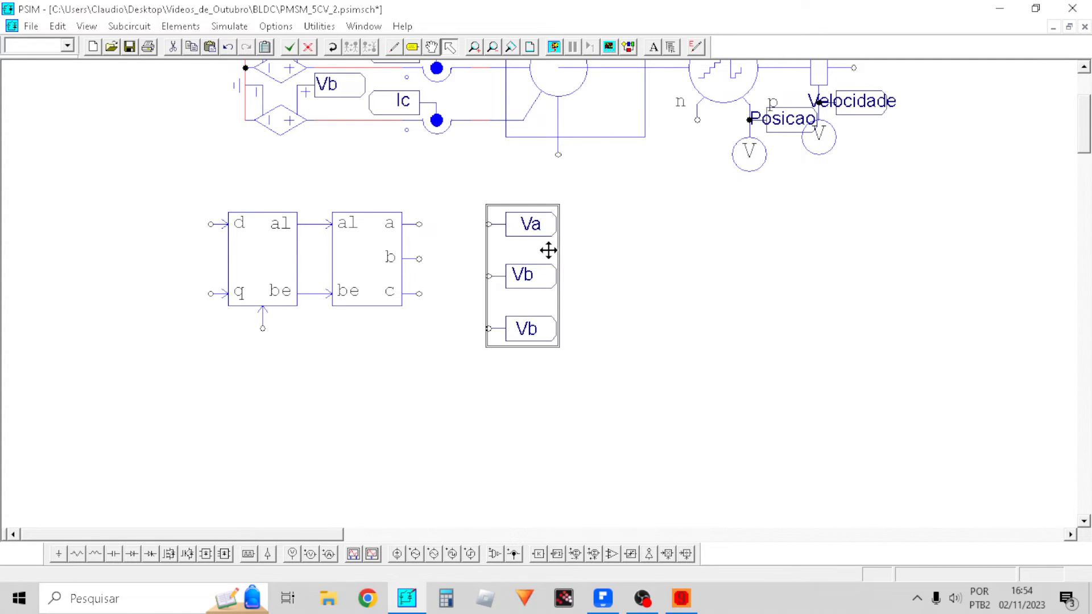
pyautogui.moveTo(548, 251); pyautogui.dragTo(454, 234)
pyautogui.click(563, 268)
pyautogui.moveTo(465, 314); pyautogui.dragTo(463, 295)
# Shift both transformation blocks with their voltage labels right and slightly down, into the open area below the motor
pyautogui.moveTo(605, 385); pyautogui.dragTo(234, 188)
pyautogui.moveTo(302, 224); pyautogui.dragTo(439, 253)
pyautogui.scroll(3, 438, 253)
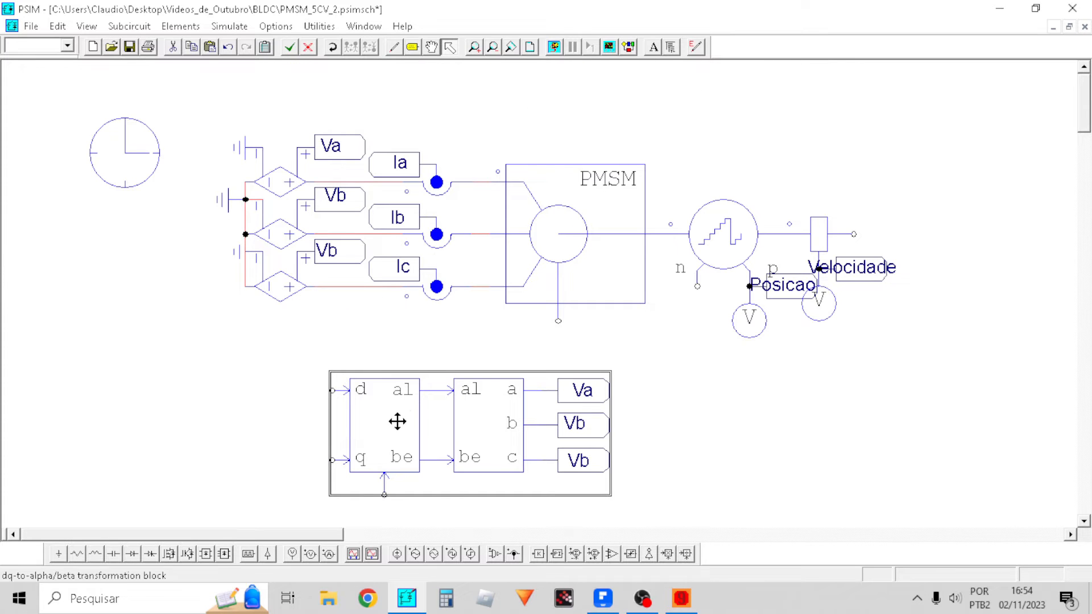
pyautogui.click(281, 416)
pyautogui.scroll(-3, 291, 410)
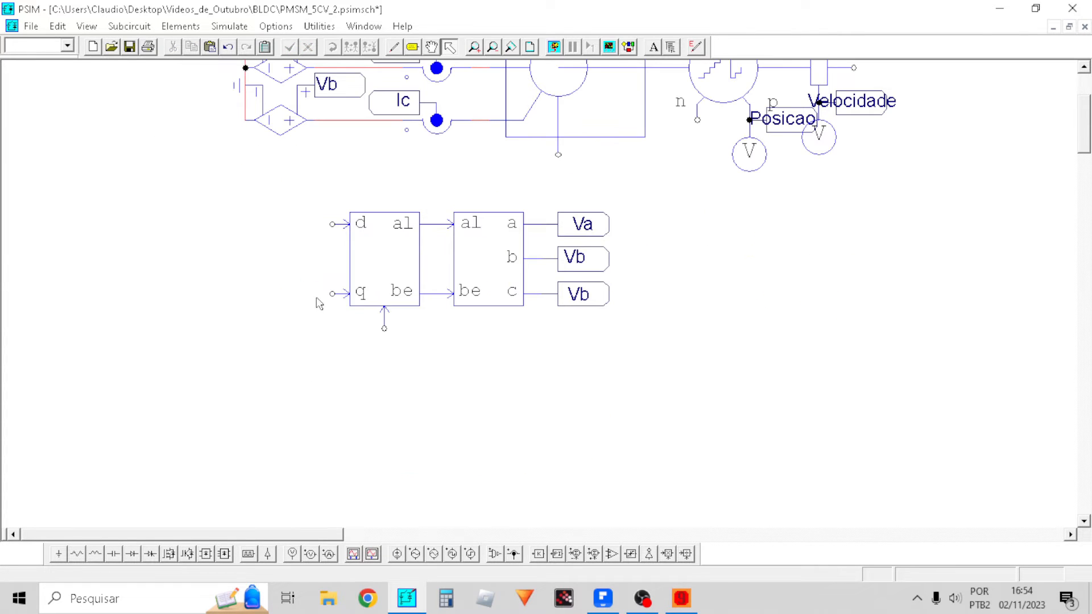
pyautogui.moveTo(656, 373); pyautogui.dragTo(262, 178)
pyautogui.moveTo(627, 316); pyautogui.dragTo(692, 310)
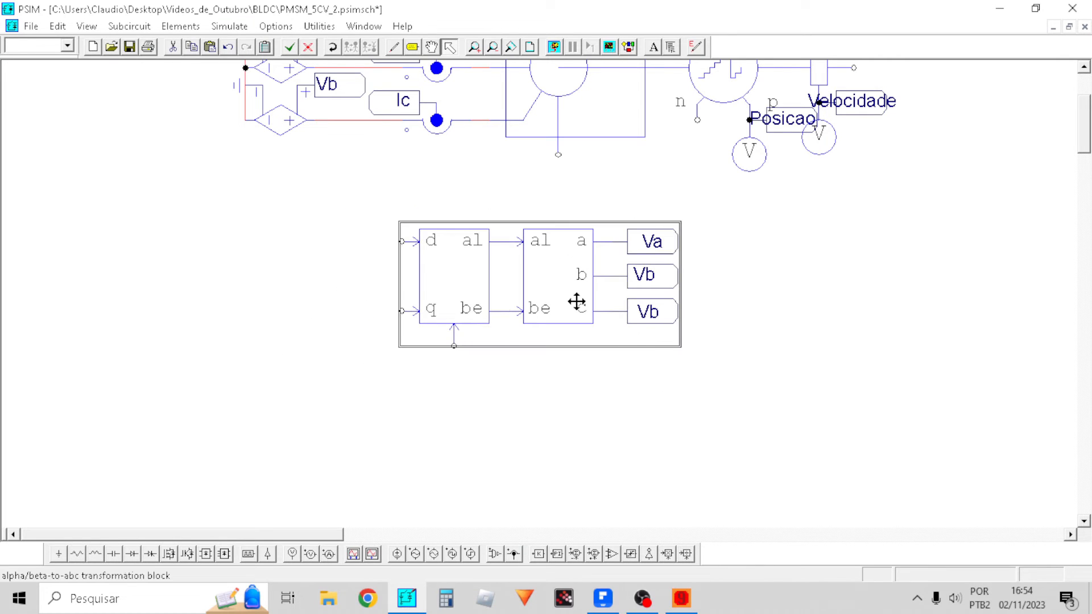
pyautogui.click(300, 340)
# Insert one Step (2-level) voltage source to the left of the dq-alpha/beta block
pyautogui.click(164, 28)
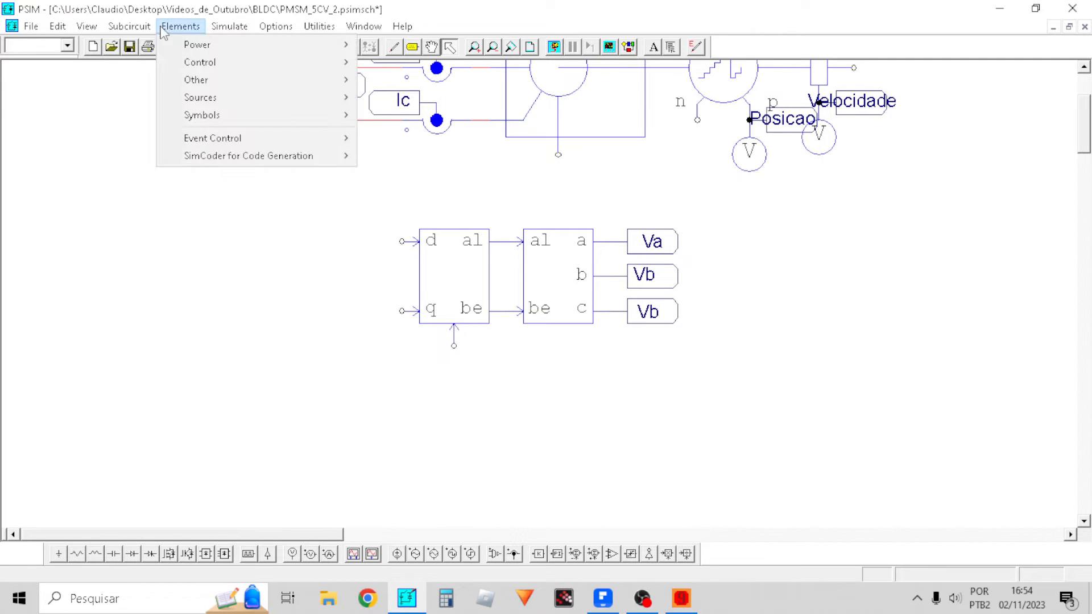
pyautogui.moveTo(202, 101)
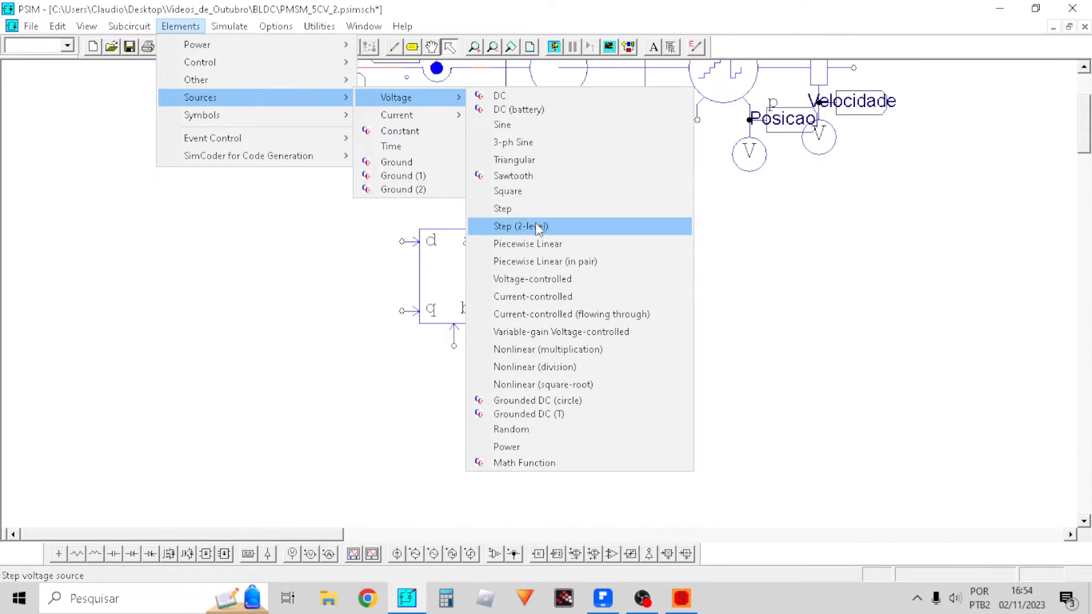
pyautogui.click(535, 223)
pyautogui.click(262, 267)
pyautogui.press('Escape')
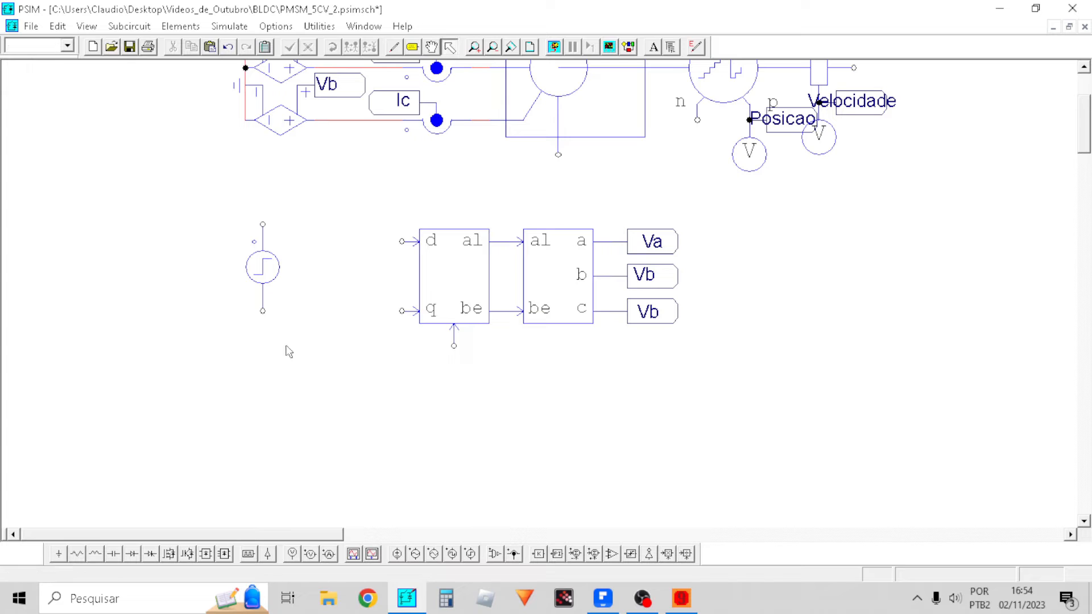
# Place a ground at the q input of the dq-alpha/beta block, and relocate it to the d input
pyautogui.click(58, 554)
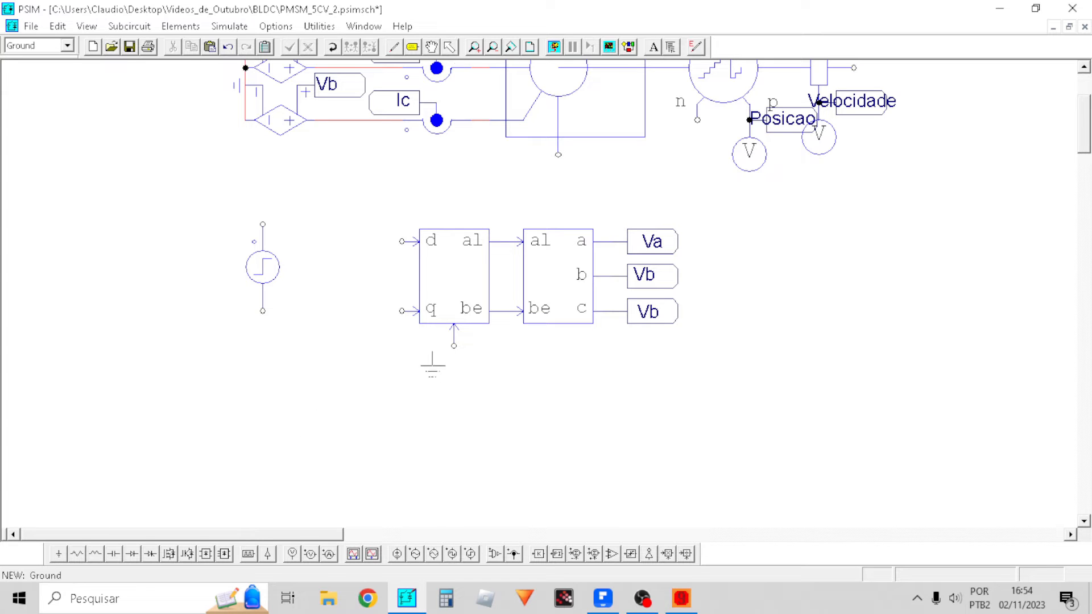
pyautogui.click(402, 328)
pyautogui.press('Escape')
pyautogui.click(400, 340)
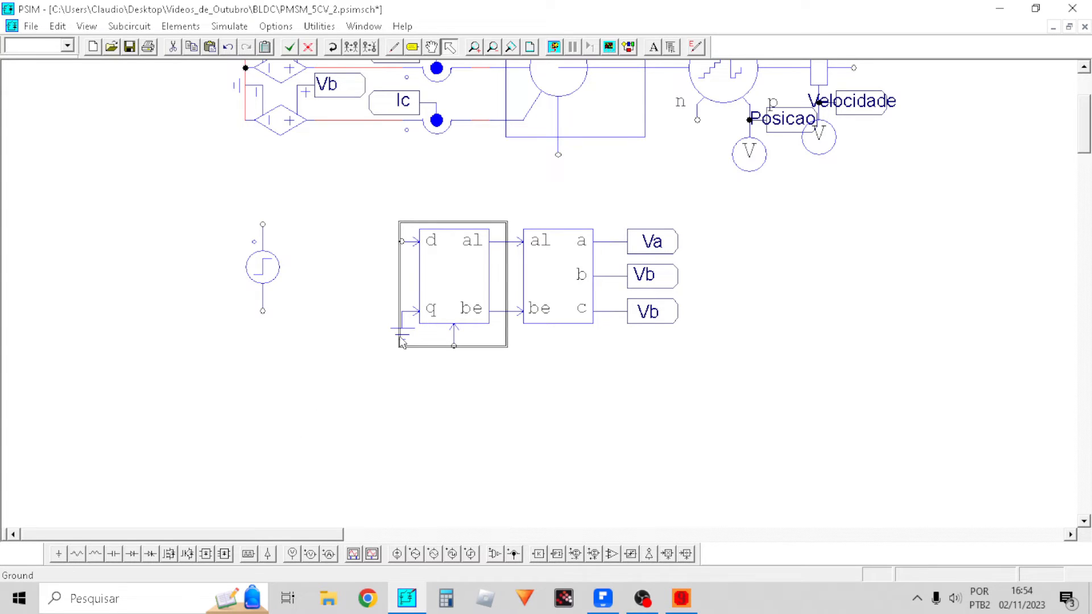
pyautogui.click(398, 334)
pyautogui.hotkey('ctrl', 'x')
pyautogui.hotkey('ctrl', 'v')
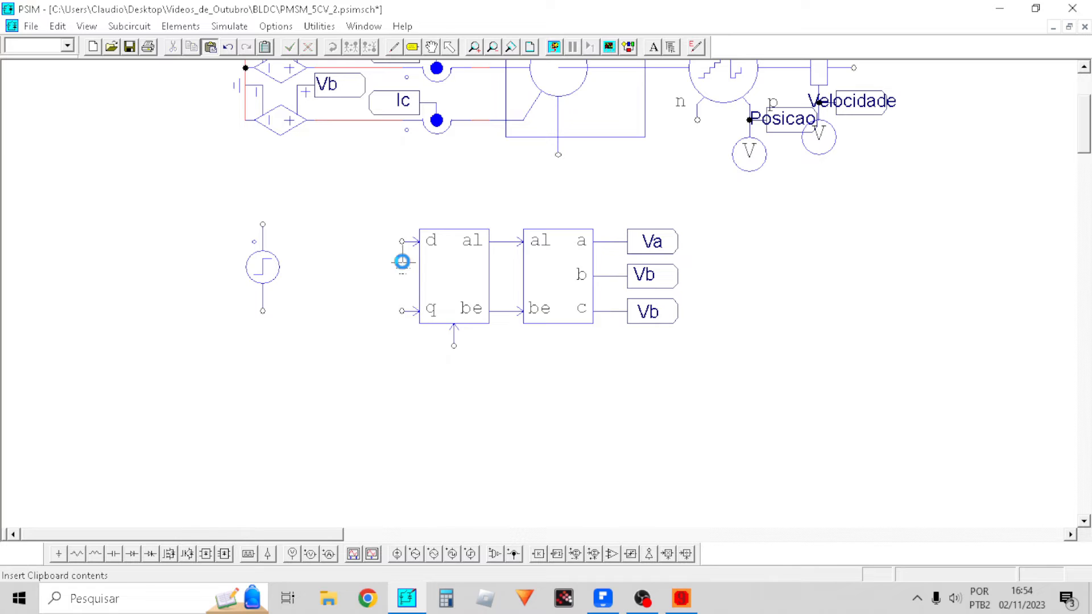
pyautogui.click(403, 262)
# Move the step source down so its upper terminal is level with the q input, and ground its lower terminal
pyautogui.moveTo(215, 182); pyautogui.dragTo(295, 331)
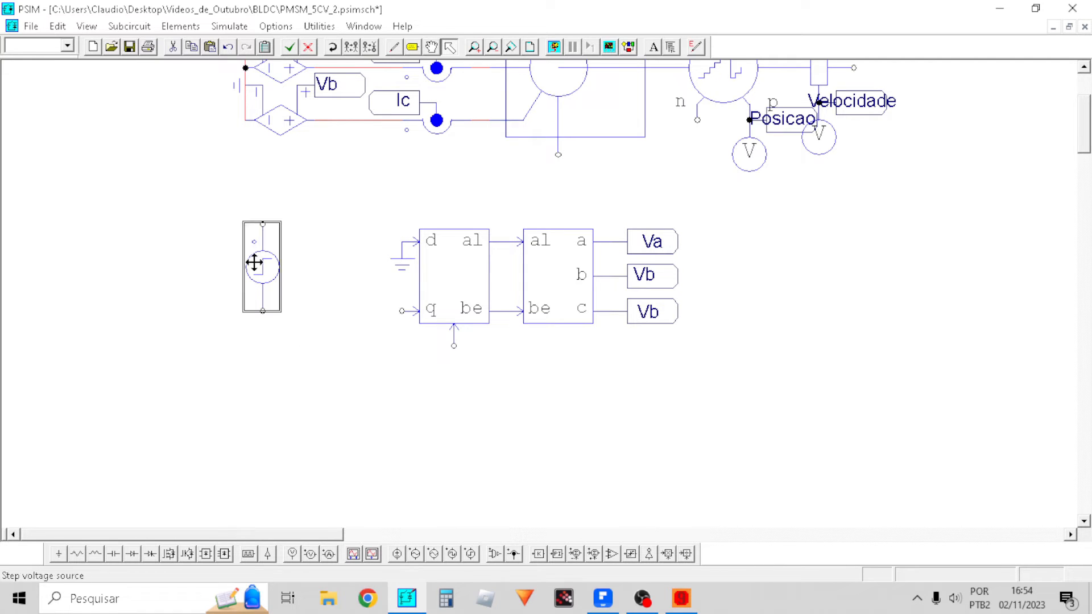
pyautogui.moveTo(254, 263); pyautogui.dragTo(289, 349)
pyautogui.click(353, 383)
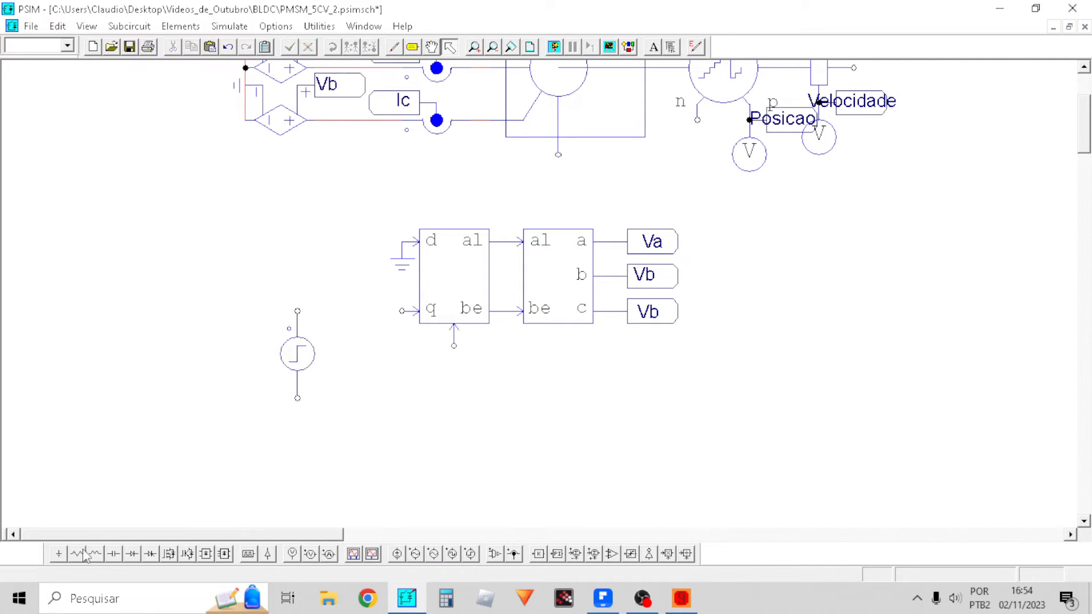
pyautogui.click(59, 554)
pyautogui.click(298, 400)
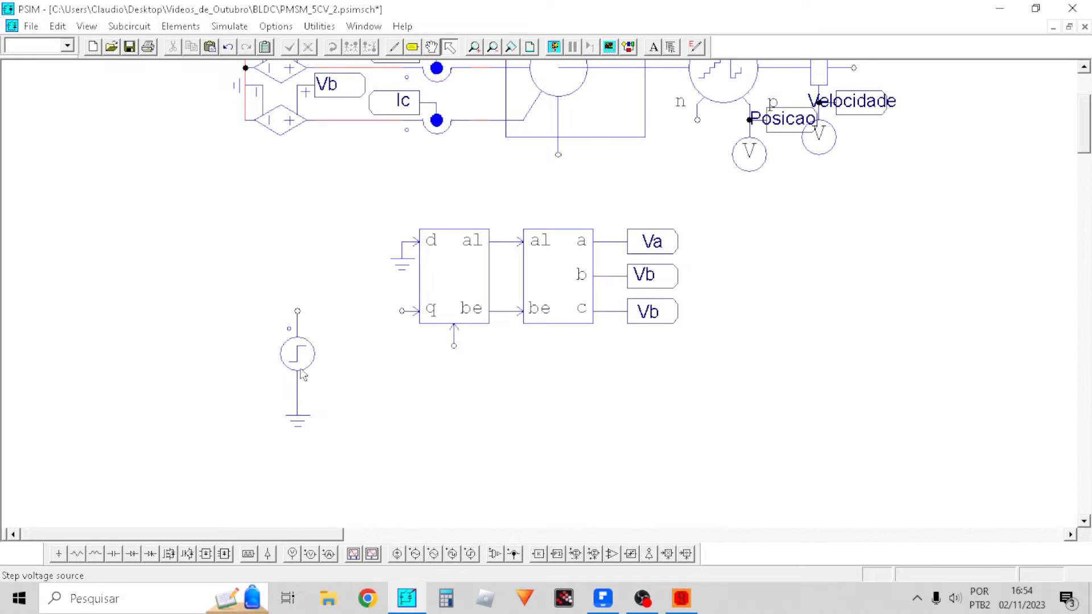
# Set the step source's Vstep2 to 50, Tstep to 0 and T_transition to 2
pyautogui.doubleClick(295, 353)
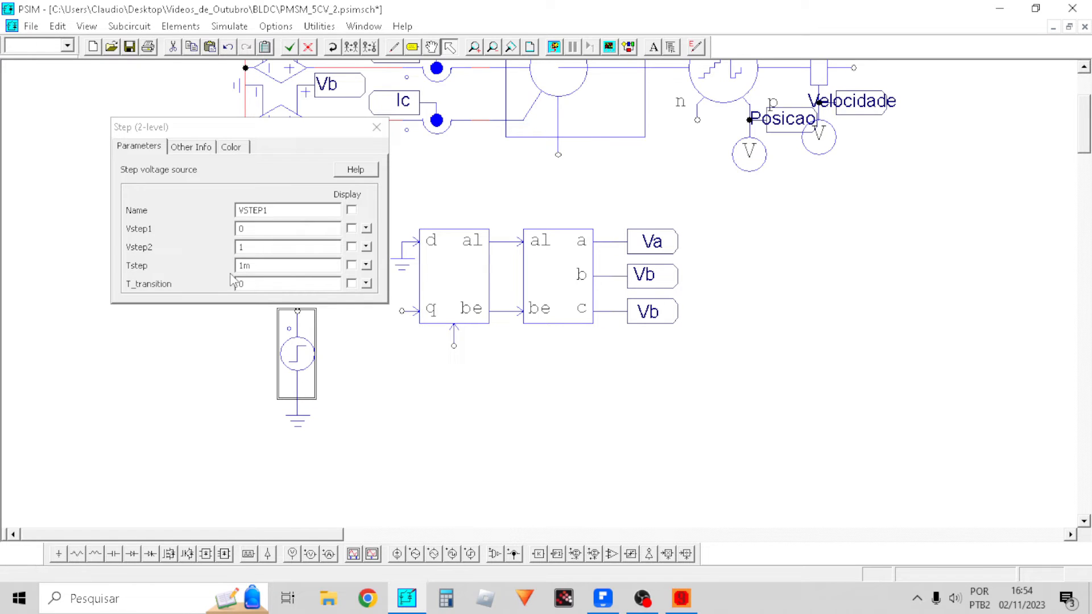
pyautogui.click(259, 247)
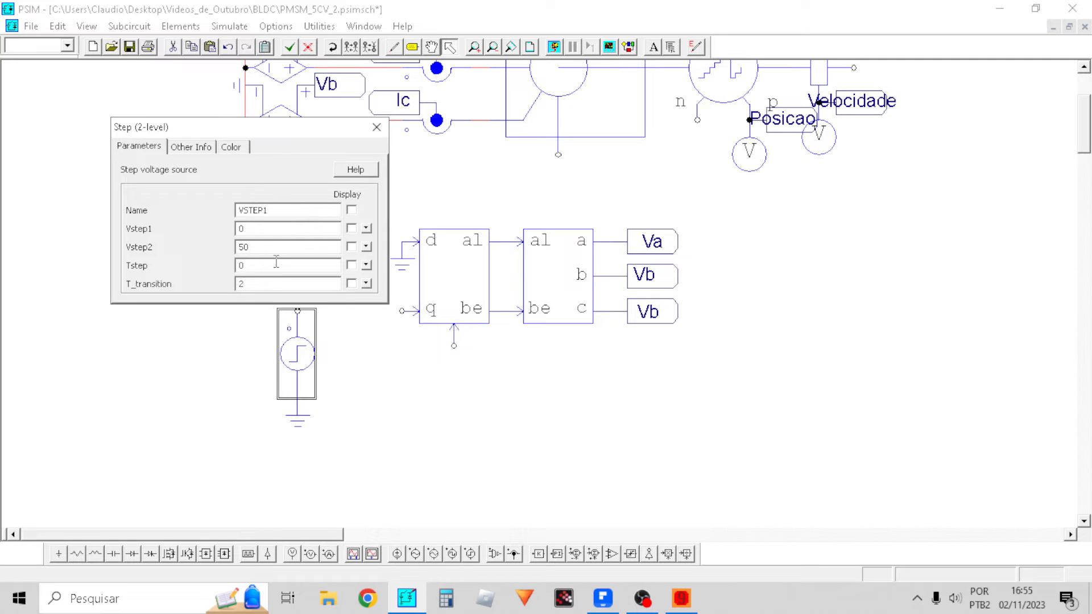
pyautogui.click(377, 127)
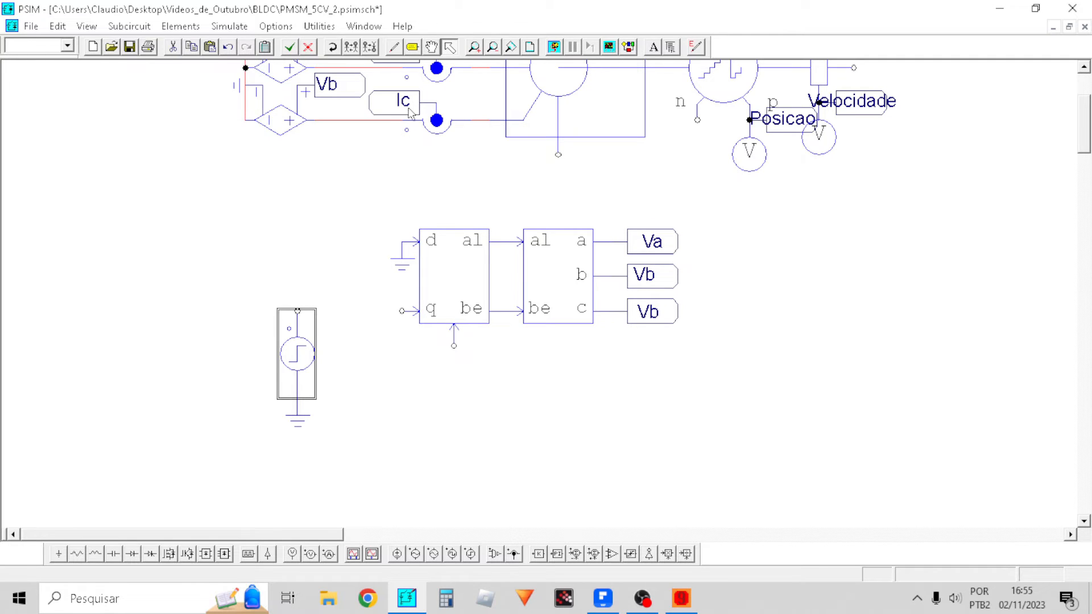
# Wire the step source's output to the q input and attach a voltage probe at the source's upper terminal
pyautogui.click(396, 48)
pyautogui.moveTo(298, 311); pyautogui.dragTo(404, 311)
pyautogui.click(291, 553)
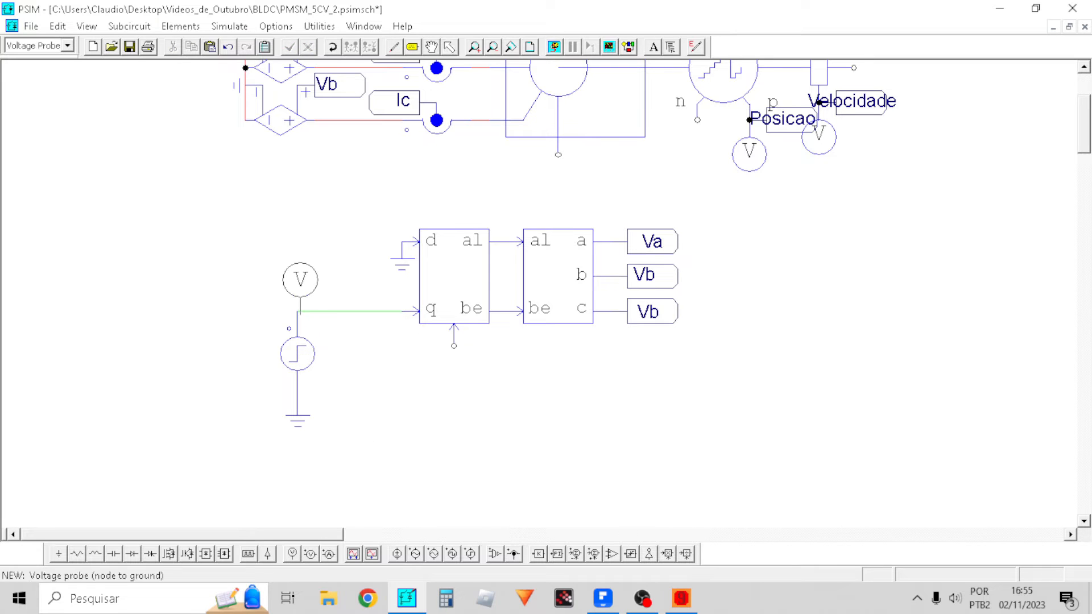
pyautogui.click(298, 311)
pyautogui.click(449, 48)
pyautogui.click(412, 48)
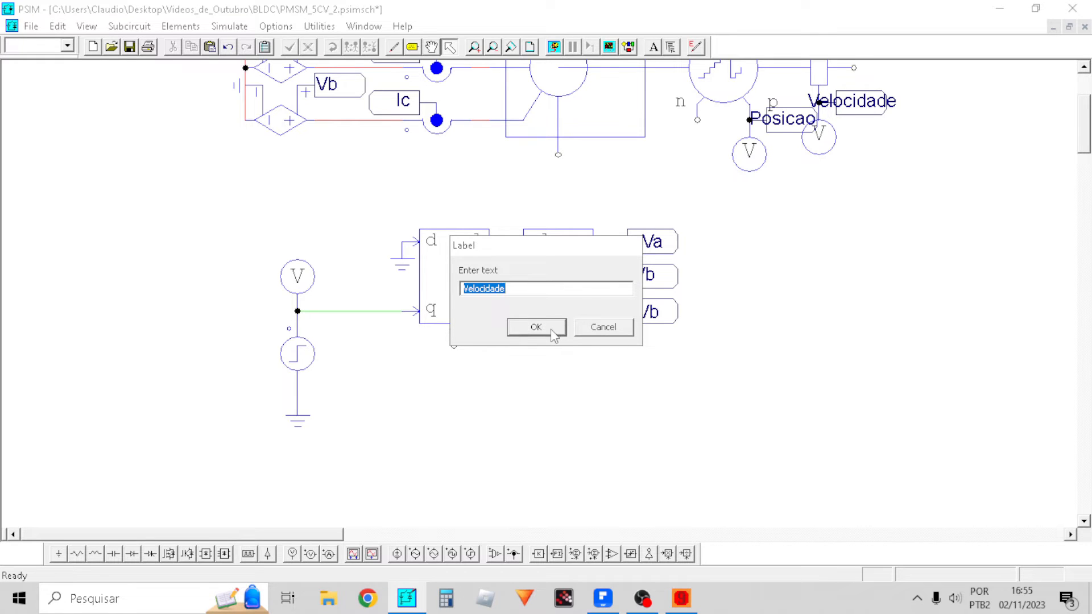
pyautogui.click(536, 327)
pyautogui.press('Escape')
# Move the step source with its probe and ground farther left, and delete the wire leading to the q input
pyautogui.moveTo(358, 454); pyautogui.dragTo(234, 238)
pyautogui.moveTo(295, 351); pyautogui.dragTo(189, 351)
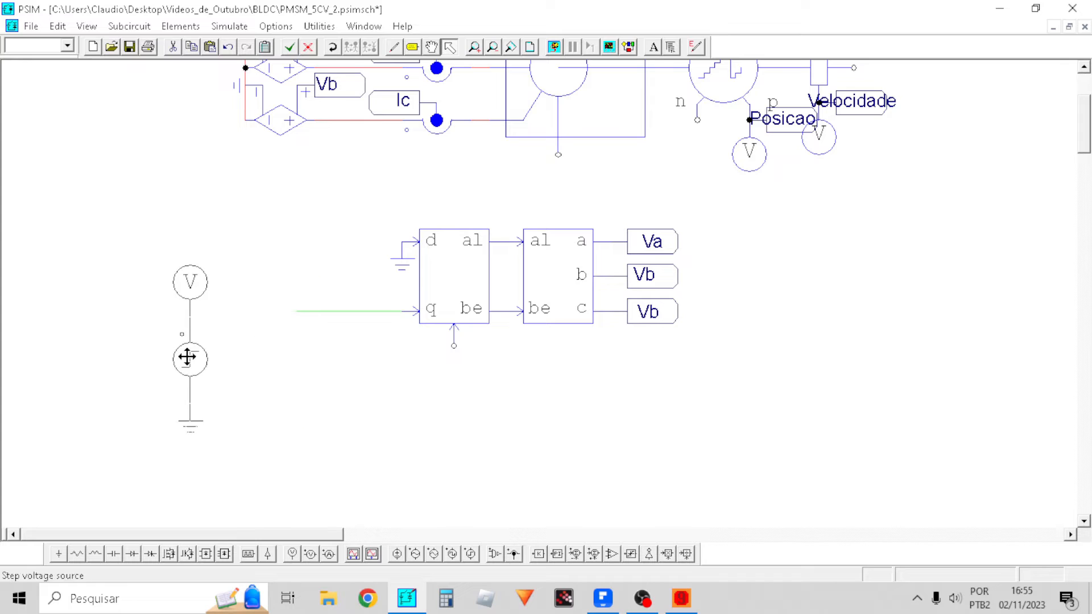
pyautogui.click(332, 312)
pyautogui.press('Delete')
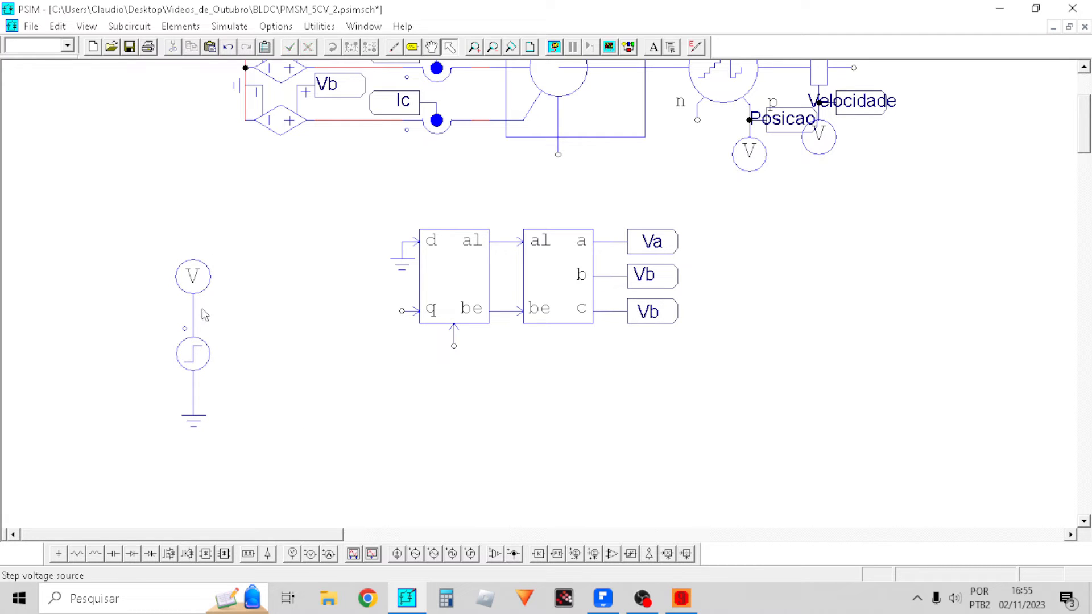
# Name the voltage probe above the step source Freq
pyautogui.doubleClick(193, 278)
pyautogui.click(261, 215)
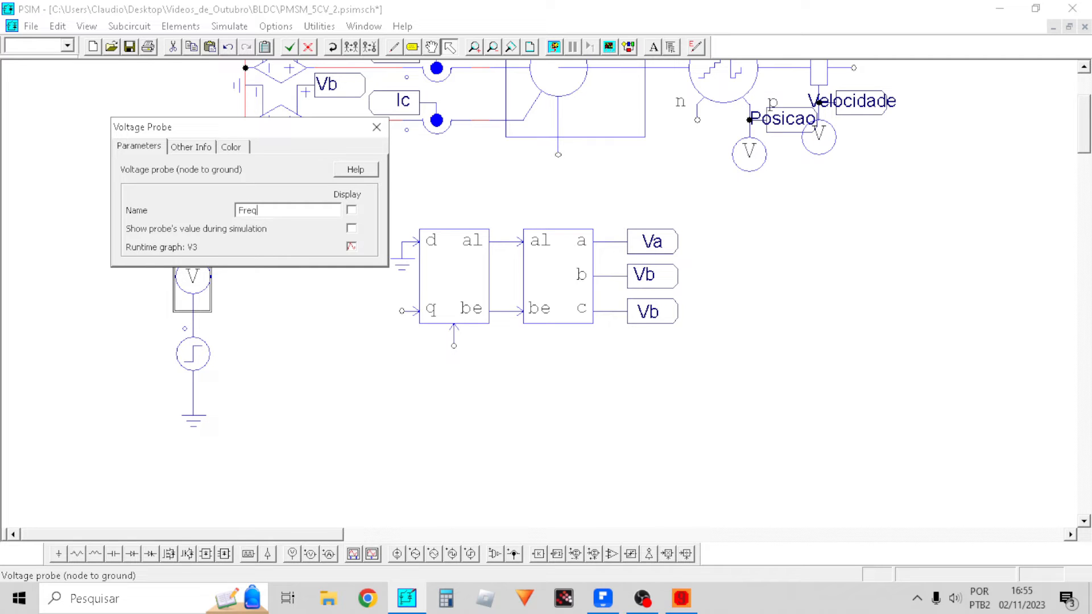
pyautogui.click(376, 127)
pyautogui.click(305, 381)
# Insert an internal resettable integrator to the right of the step source, and a proportional block directly below it
pyautogui.doubleClick(180, 16)
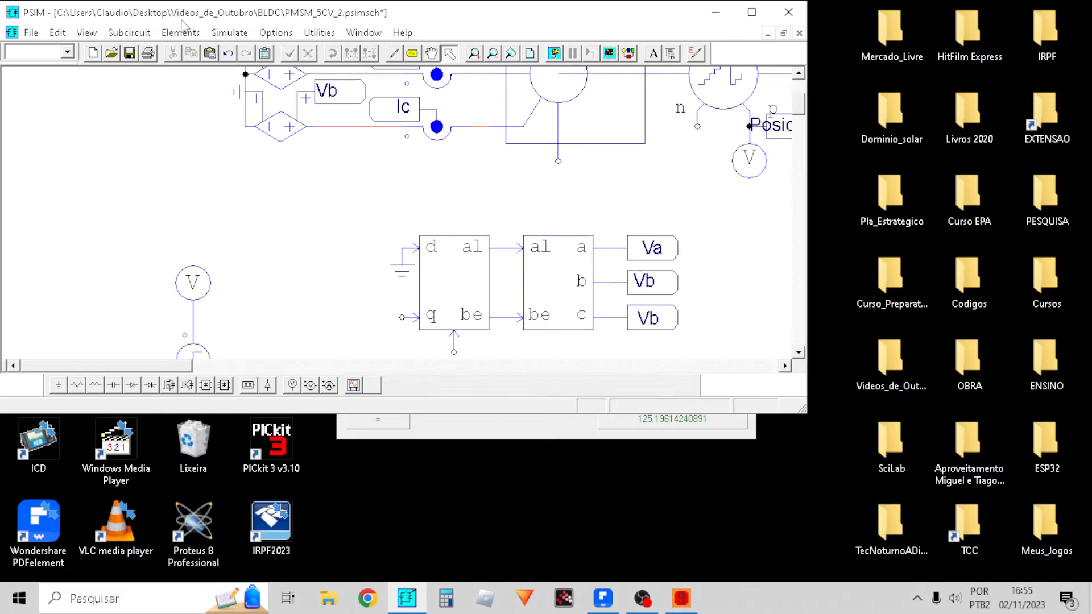
pyautogui.doubleClick(726, 16)
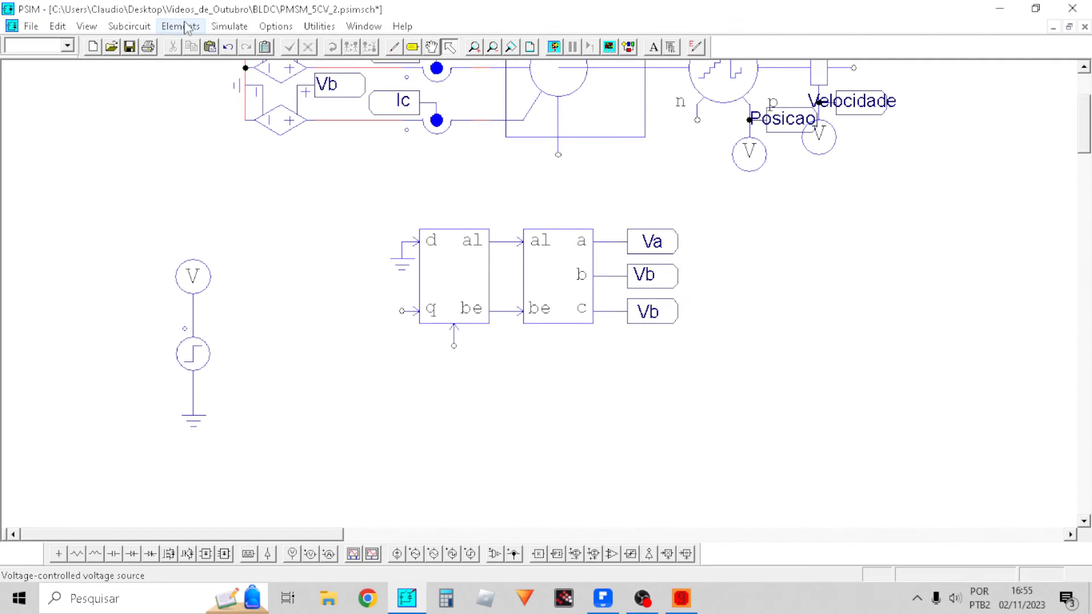
pyautogui.click(180, 26)
pyautogui.moveTo(202, 61)
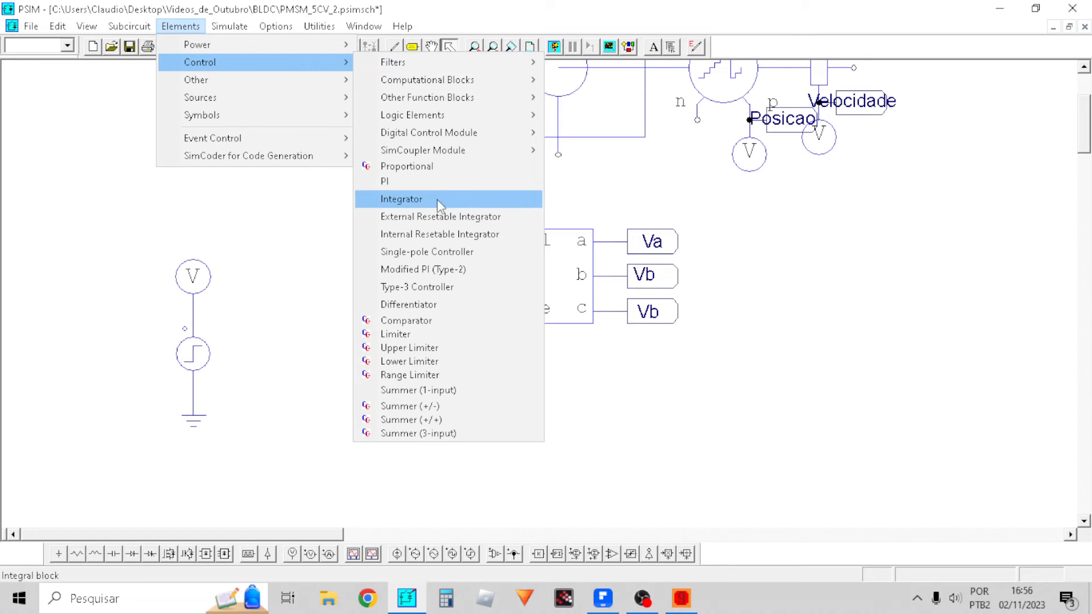
pyautogui.click(437, 234)
pyautogui.click(271, 312)
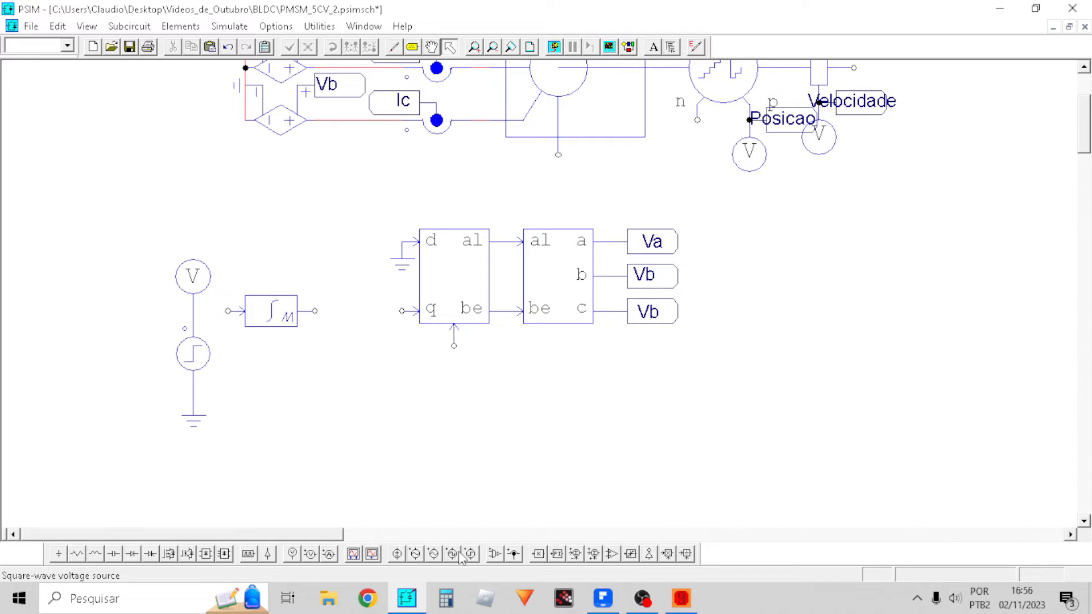
pyautogui.click(538, 554)
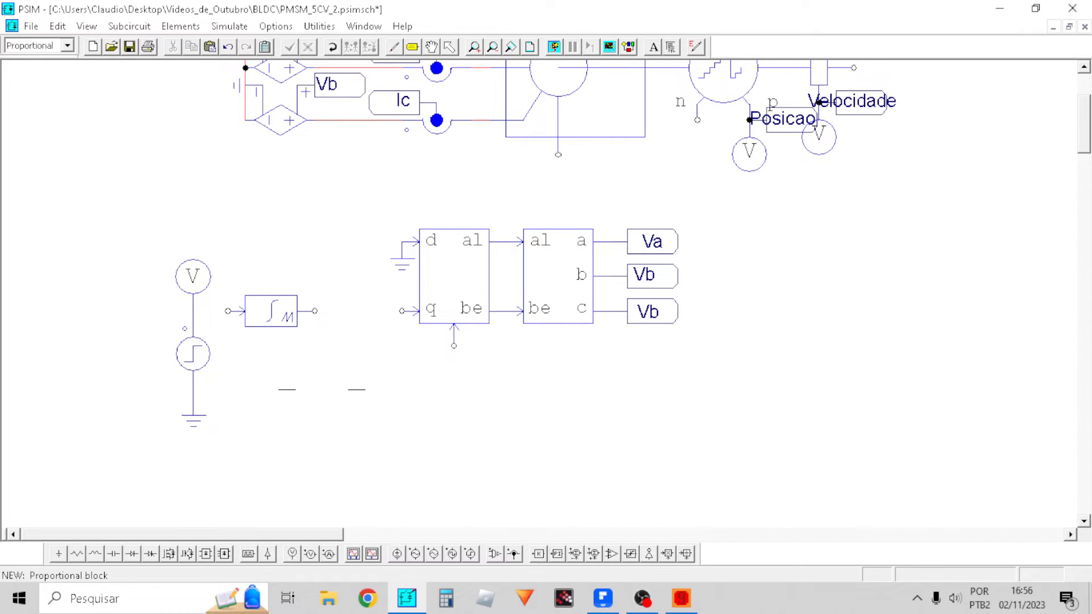
pyautogui.click(272, 346)
# Move the step source with its probe and ground down and left, clear of the integrator and proportional blocks
pyautogui.moveTo(241, 460); pyautogui.dragTo(152, 202)
pyautogui.click(142, 399)
pyautogui.moveTo(233, 459); pyautogui.dragTo(169, 227)
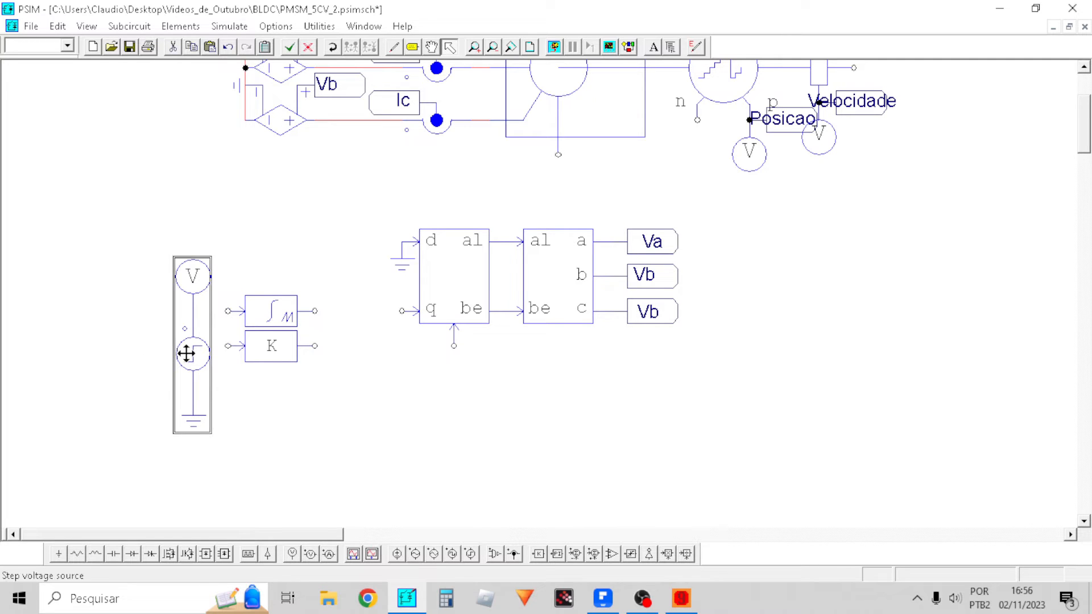
pyautogui.moveTo(190, 354); pyautogui.dragTo(154, 406)
# Chain the integrator after the proportional block and move the pair so the integrator's output meets the dq-alpha/beta block's angle input
pyautogui.click(449, 303)
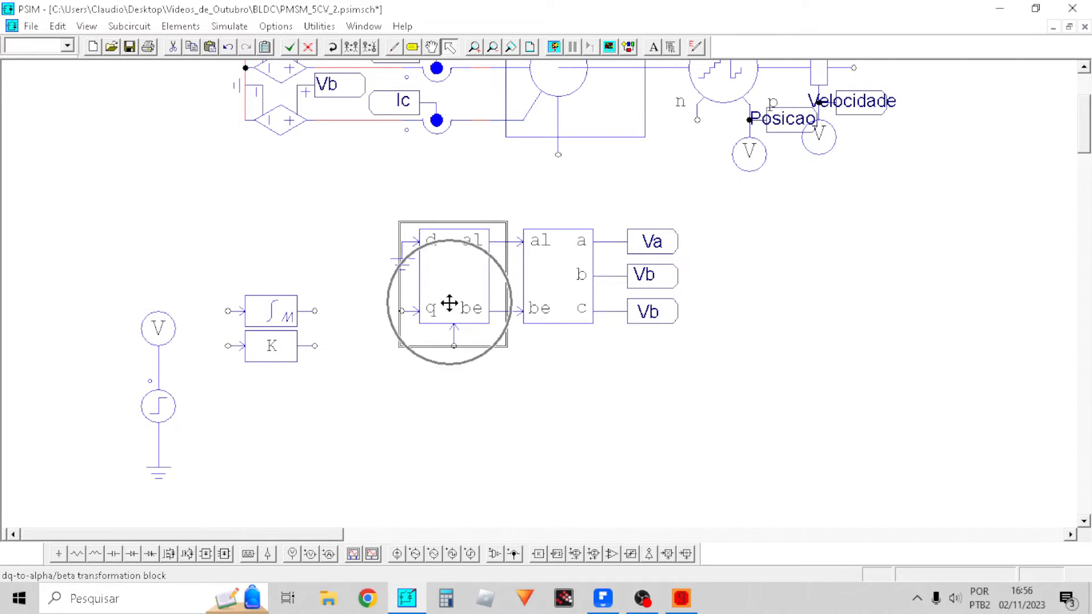
pyautogui.click(449, 304)
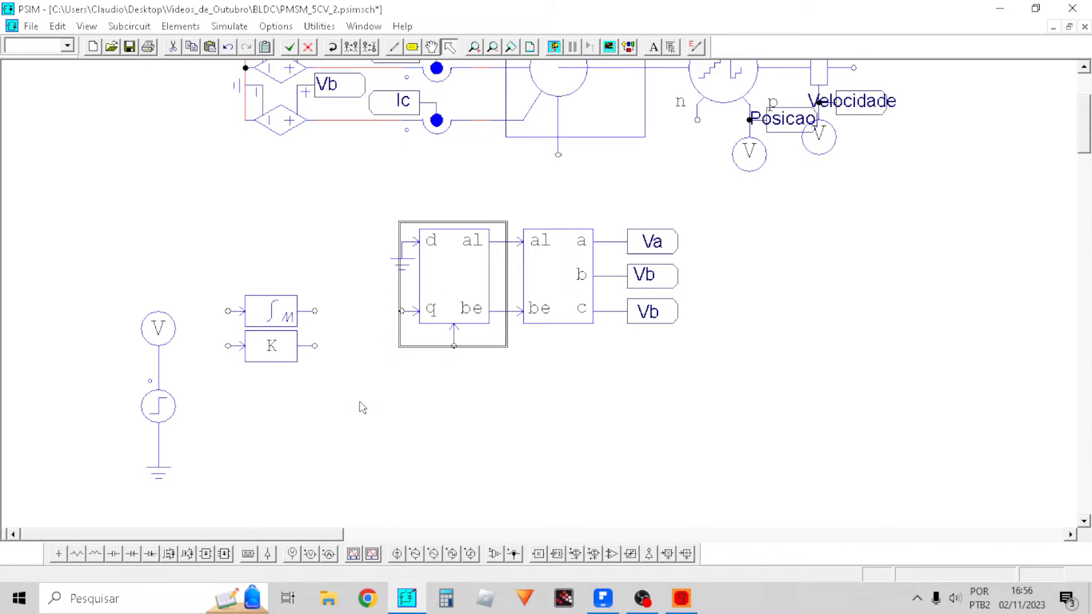
pyautogui.click(255, 315)
pyautogui.moveTo(254, 315); pyautogui.dragTo(342, 350)
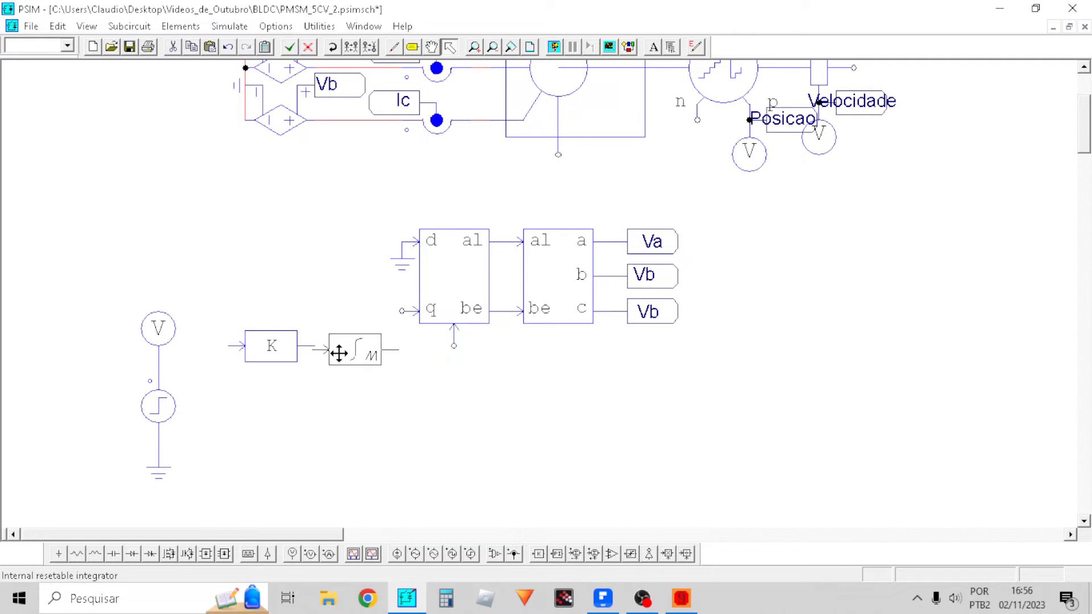
pyautogui.moveTo(421, 400); pyautogui.dragTo(214, 318)
pyautogui.moveTo(290, 351); pyautogui.dragTo(352, 350)
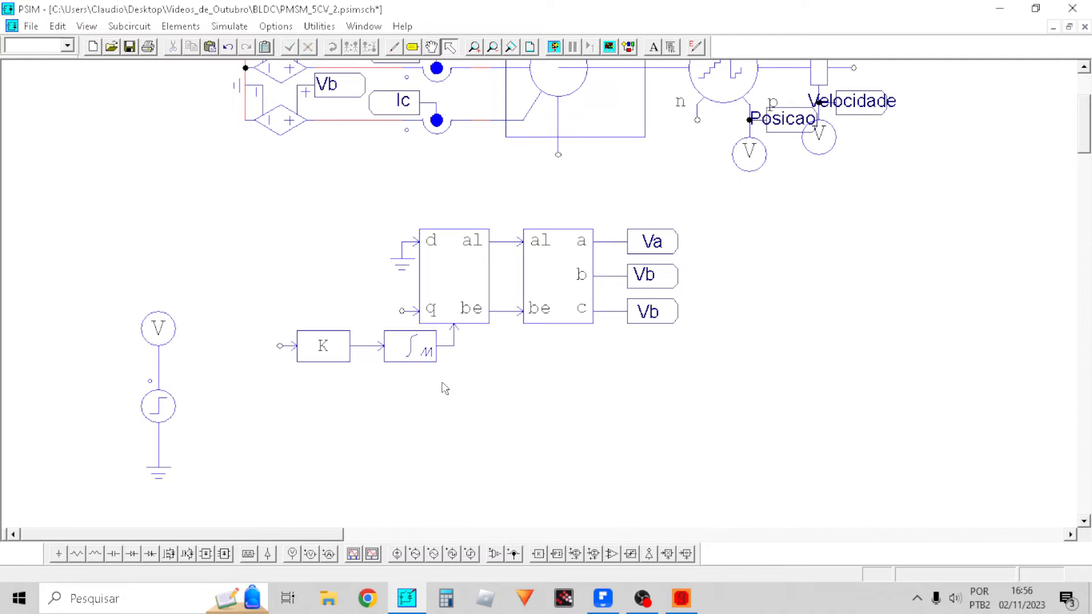
pyautogui.doubleClick(420, 354)
pyautogui.moveTo(274, 268); pyautogui.dragTo(171, 260)
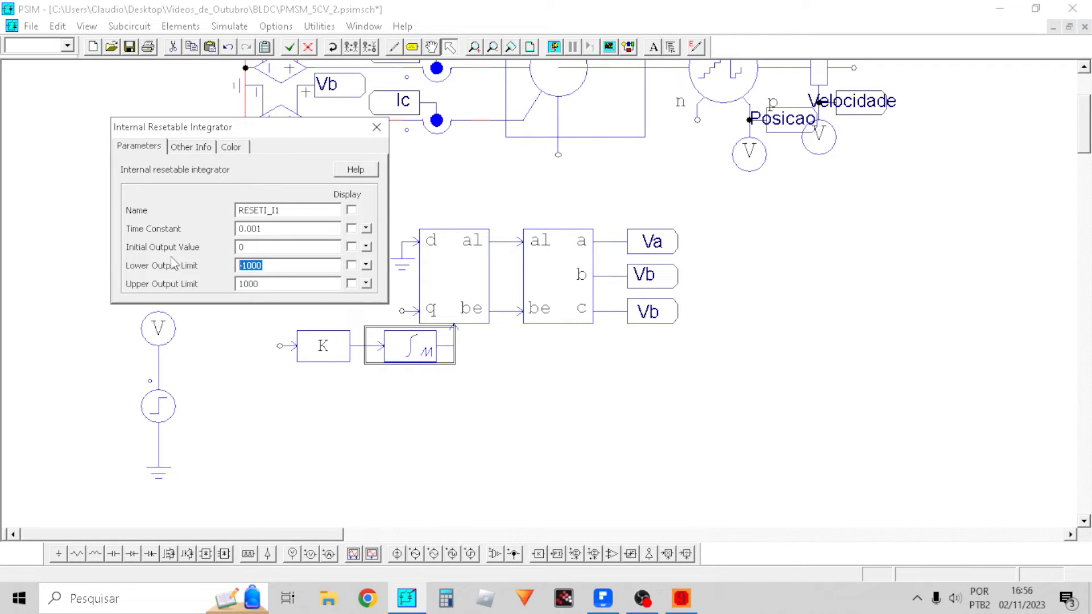
pyautogui.press('BackSpace')
pyautogui.hotkey('ctrl', 'z')
pyautogui.click(376, 127)
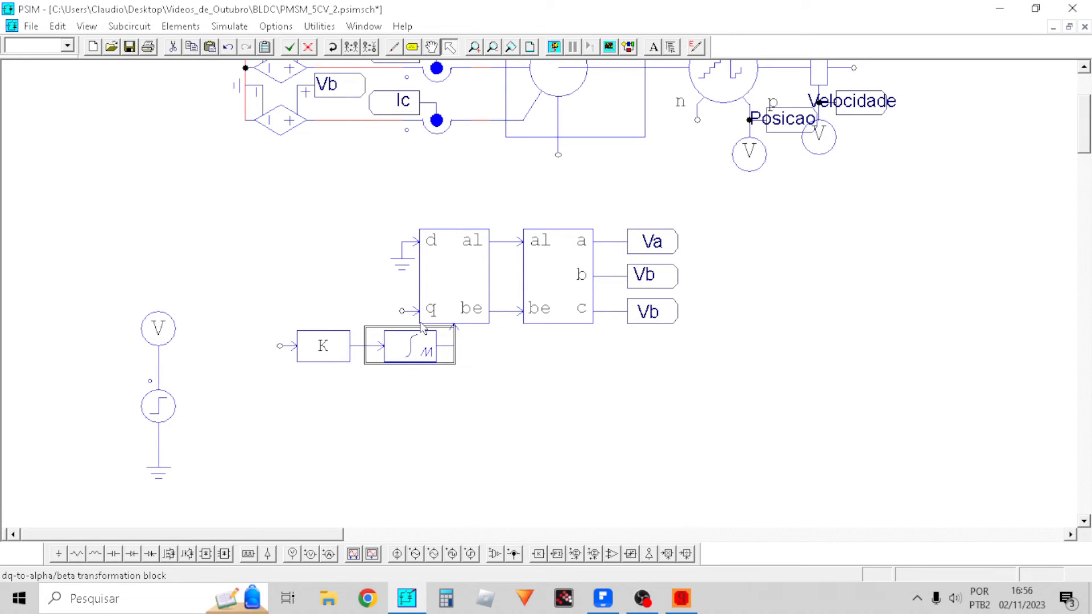
# Swap the integrator and proportional block so the integrator comes first and the proportional block feeds the dq-alpha/beta angle input
pyautogui.moveTo(423, 328); pyautogui.dragTo(249, 329)
pyautogui.moveTo(386, 397); pyautogui.dragTo(187, 309)
pyautogui.click(320, 372)
pyautogui.moveTo(426, 414); pyautogui.dragTo(169, 302)
pyautogui.moveTo(223, 340); pyautogui.dragTo(309, 341)
pyautogui.click(339, 380)
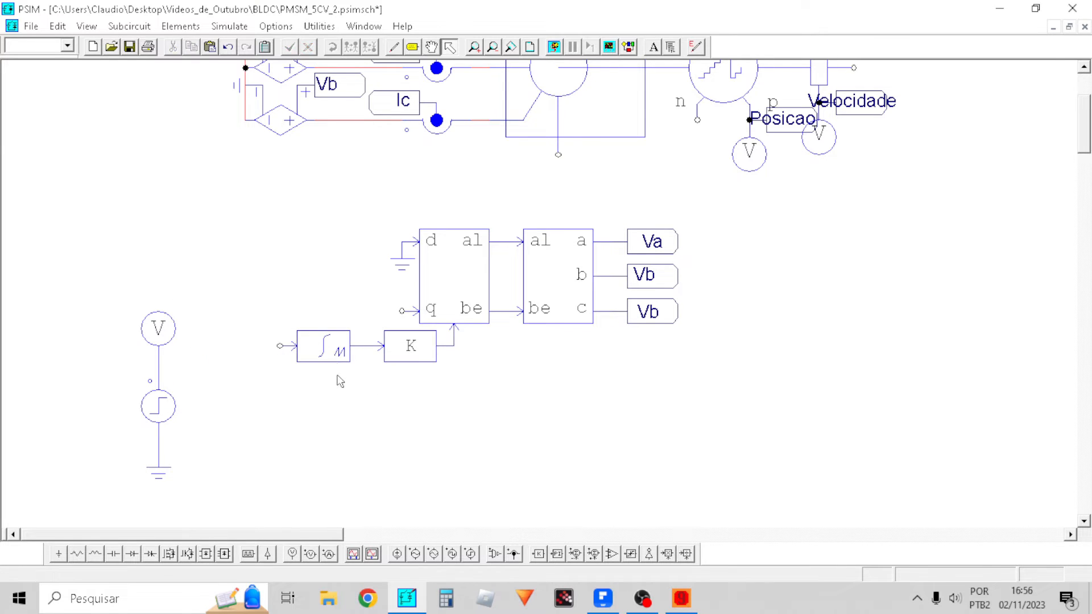
# Set the resettable integrator's lower output limit to 0 and upper output limit to 360
pyautogui.doubleClick(332, 353)
pyautogui.click(291, 264)
pyautogui.doubleClick(291, 263)
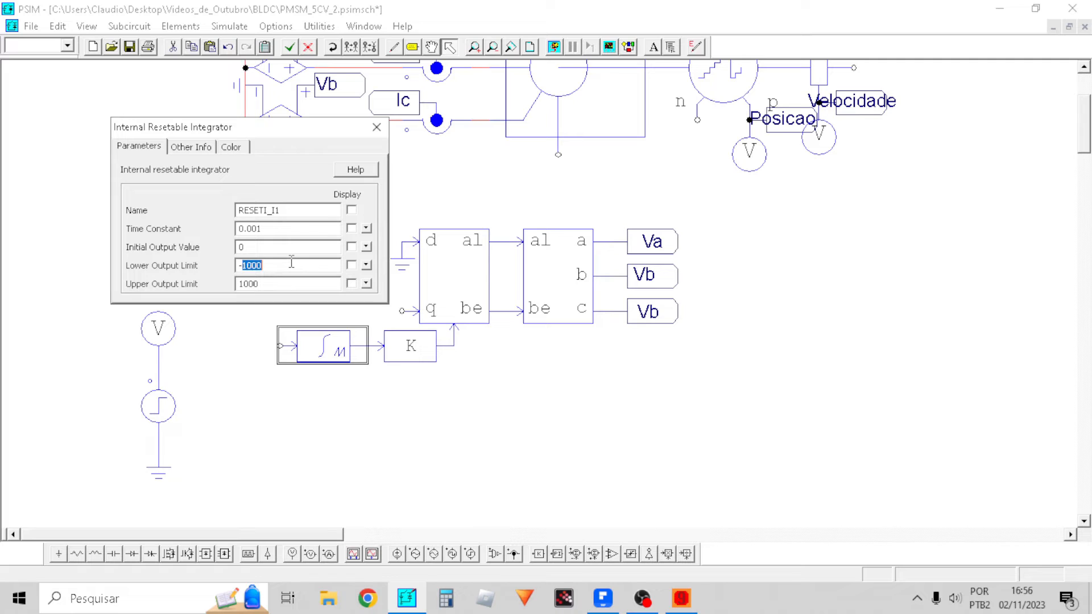
pyautogui.press('BackSpace')
pyautogui.doubleClick(281, 282)
pyautogui.write('360')
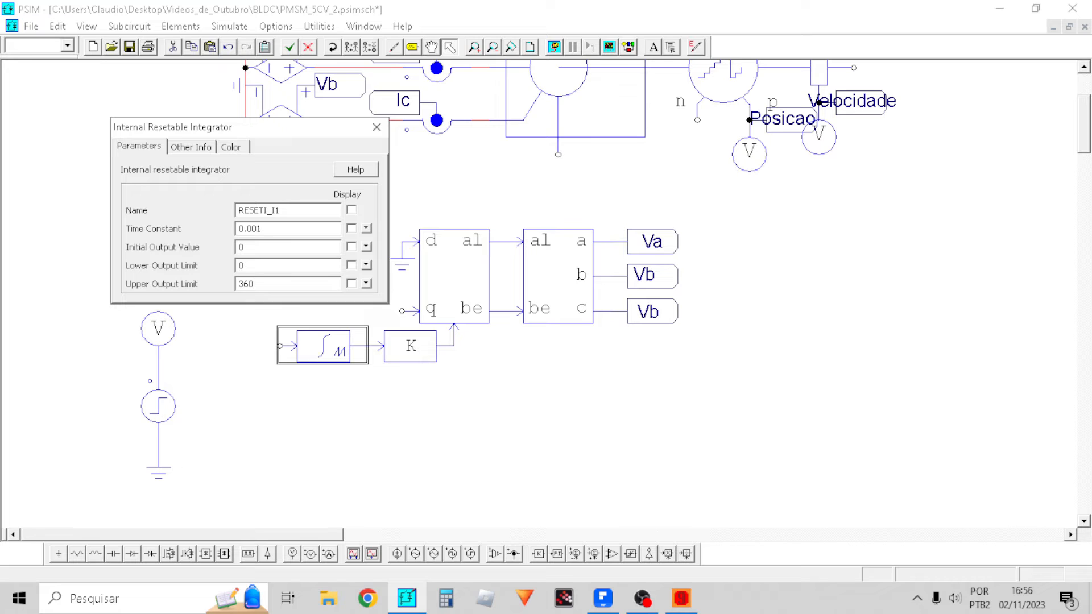
pyautogui.click(377, 127)
pyautogui.click(240, 463)
pyautogui.doubleClick(397, 352)
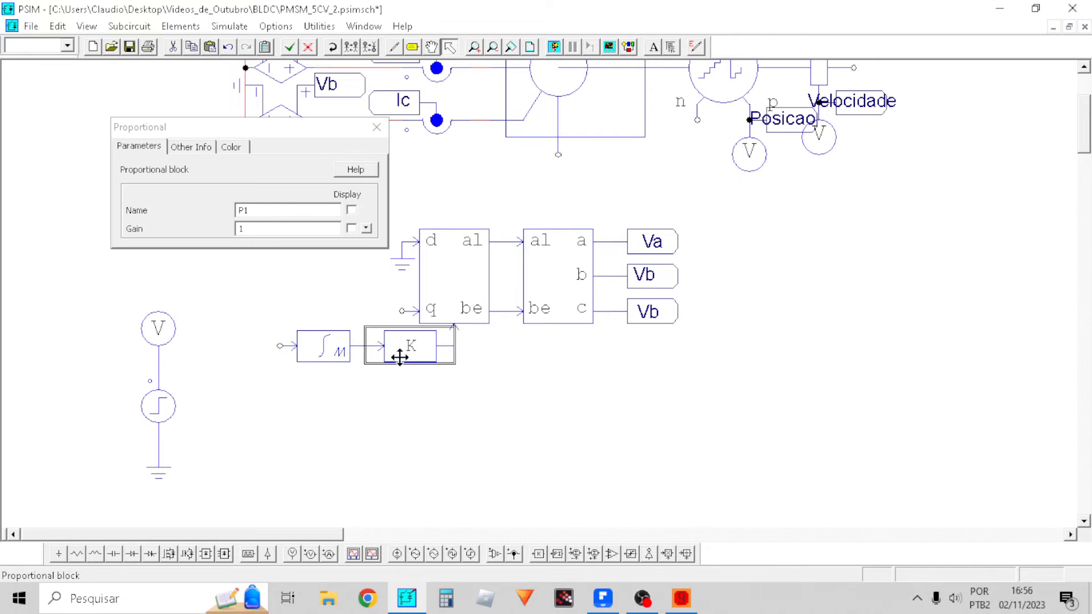
pyautogui.click(270, 230)
pyautogui.click(377, 128)
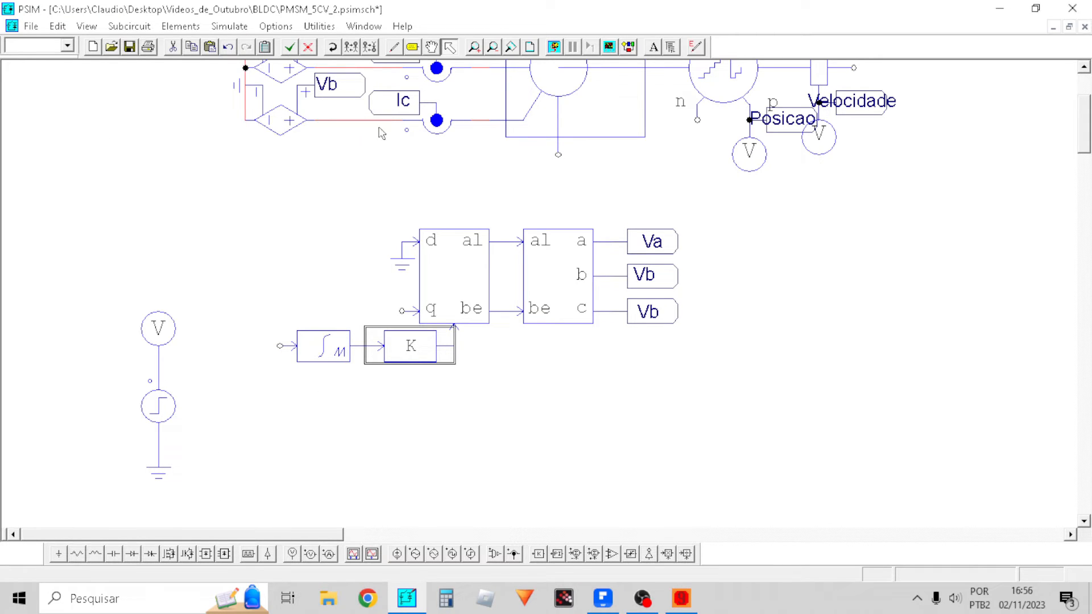
# Insert a proportional block before the integrator and move the step source with its probe and ground to meet the new block's input
pyautogui.moveTo(232, 493); pyautogui.dragTo(104, 310)
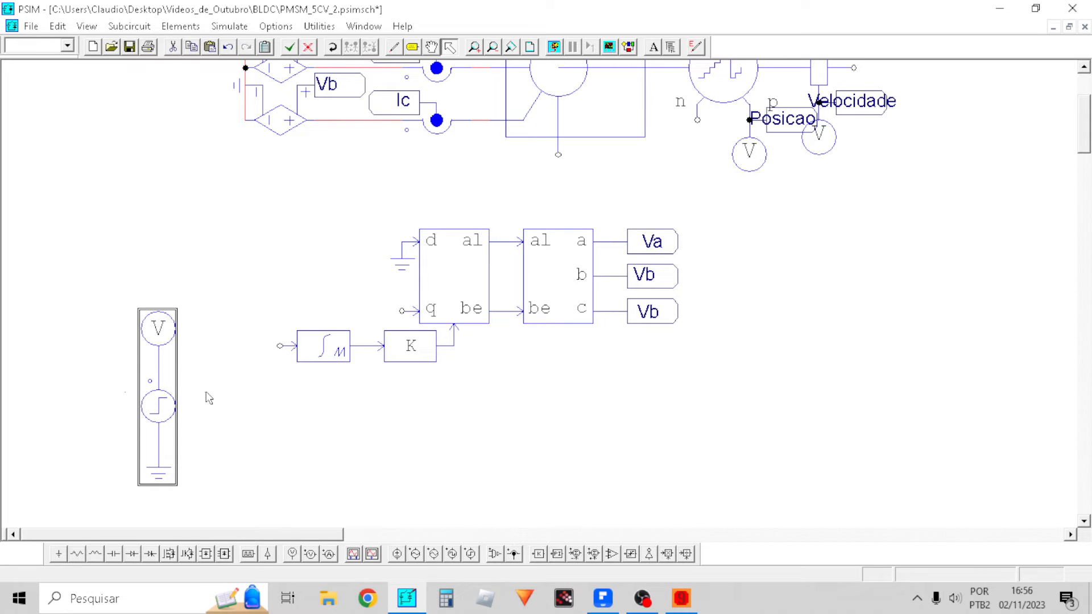
pyautogui.moveTo(195, 506); pyautogui.dragTo(126, 296)
pyautogui.moveTo(163, 410); pyautogui.dragTo(214, 395)
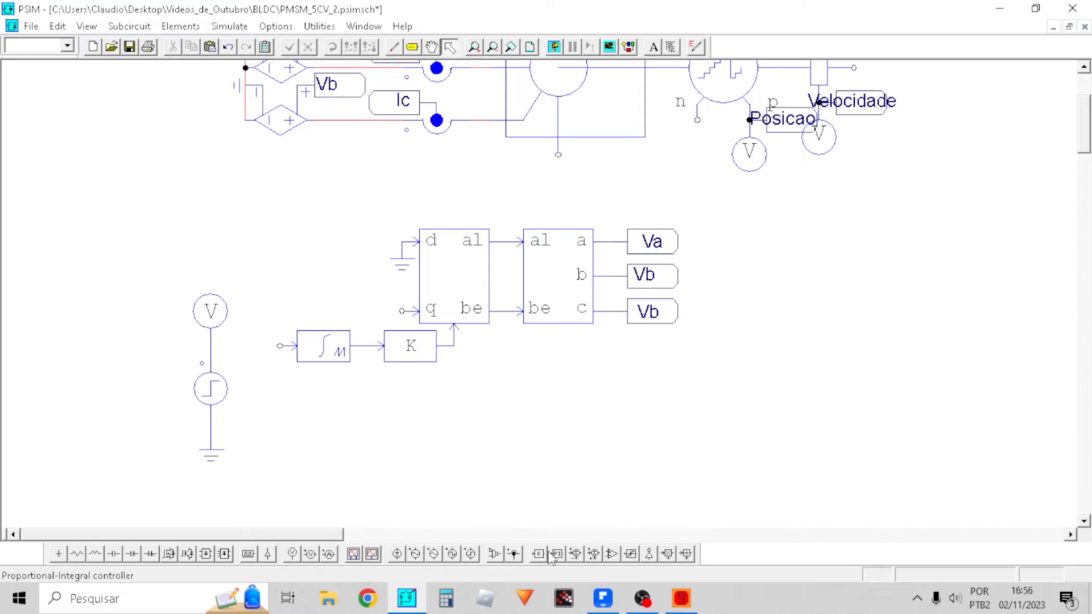
pyautogui.click(538, 553)
pyautogui.click(236, 347)
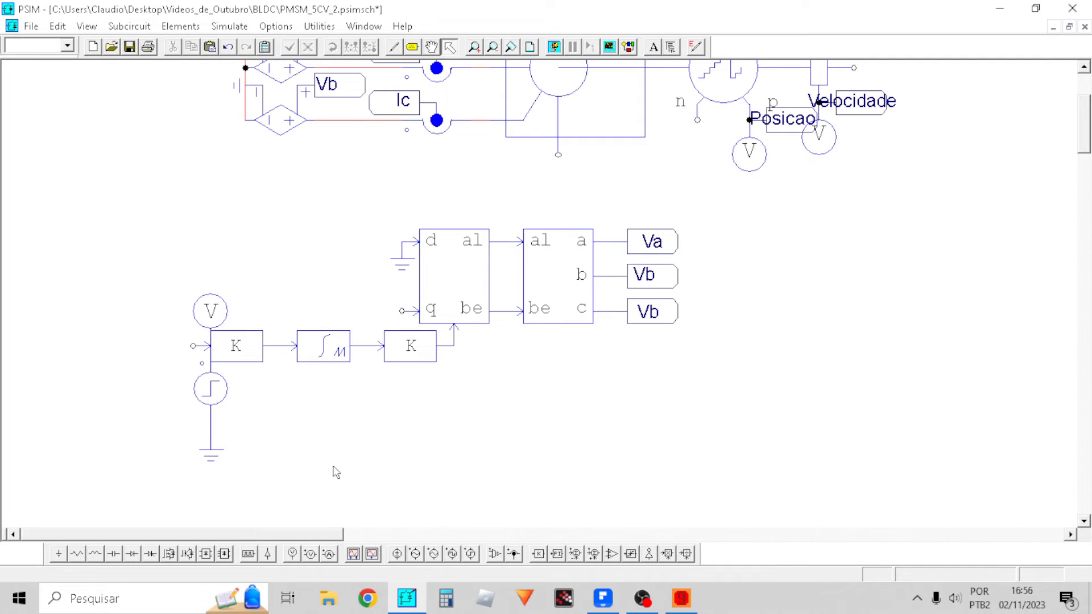
pyautogui.moveTo(273, 487); pyautogui.dragTo(182, 281)
pyautogui.moveTo(209, 390); pyautogui.dragTo(192, 384)
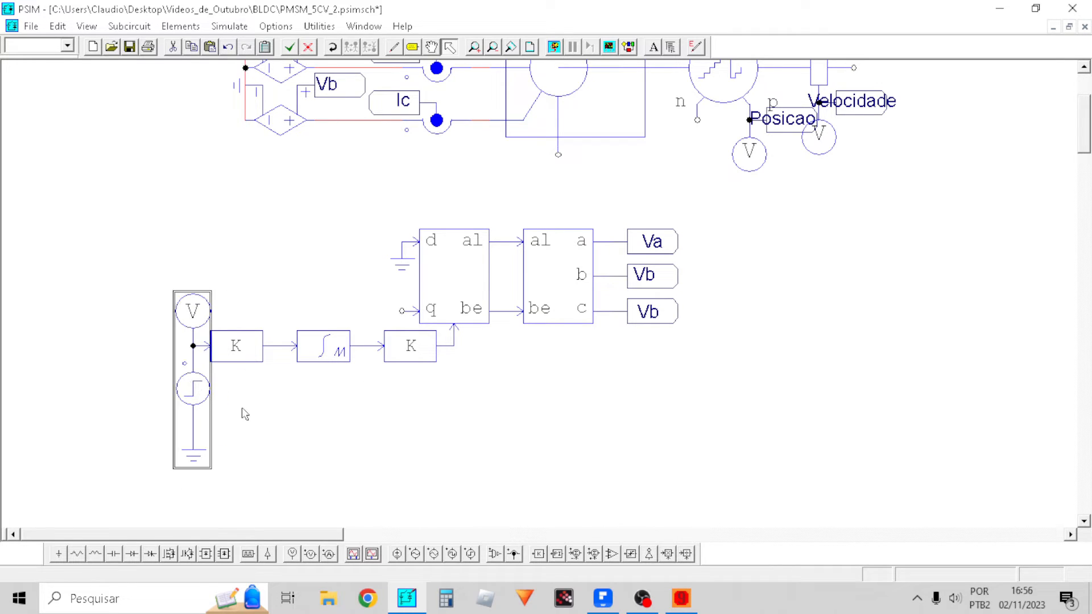
# Set the gain of the proportional block between the step source and the integrator to 360
pyautogui.doubleClick(243, 346)
pyautogui.doubleClick(248, 229)
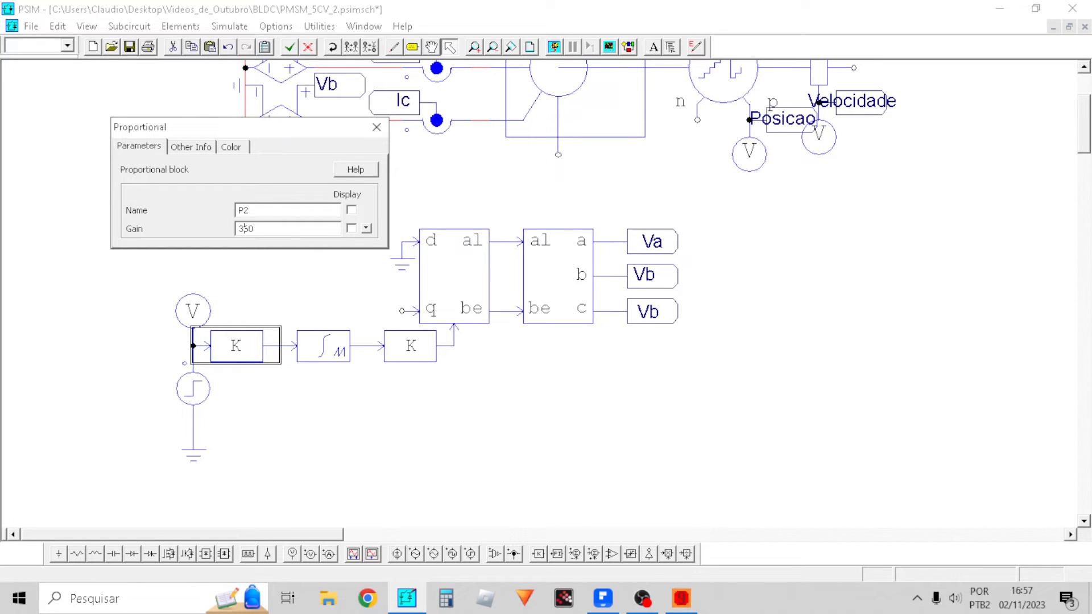
pyautogui.click(377, 127)
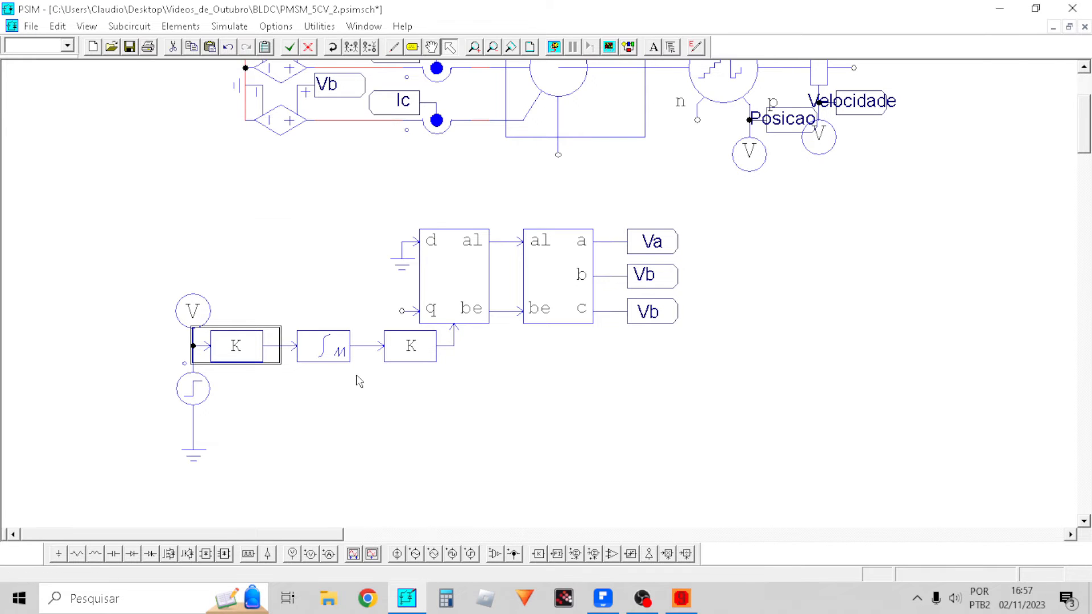
# Set the resettable integrator's time constant to 1
pyautogui.doubleClick(323, 346)
pyautogui.click(303, 283)
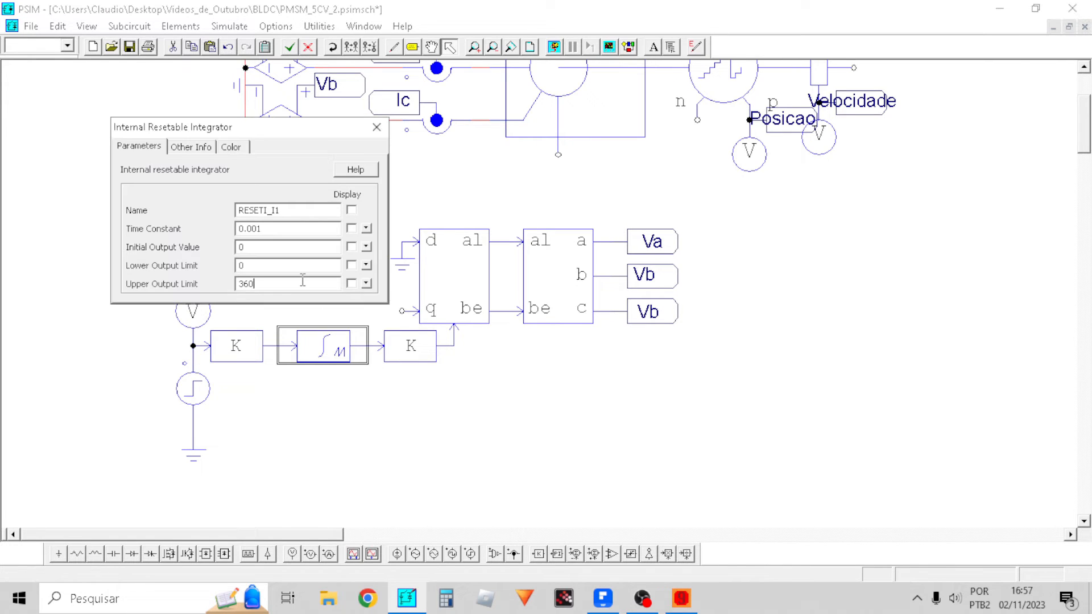
pyautogui.doubleClick(277, 228)
pyautogui.write('1')
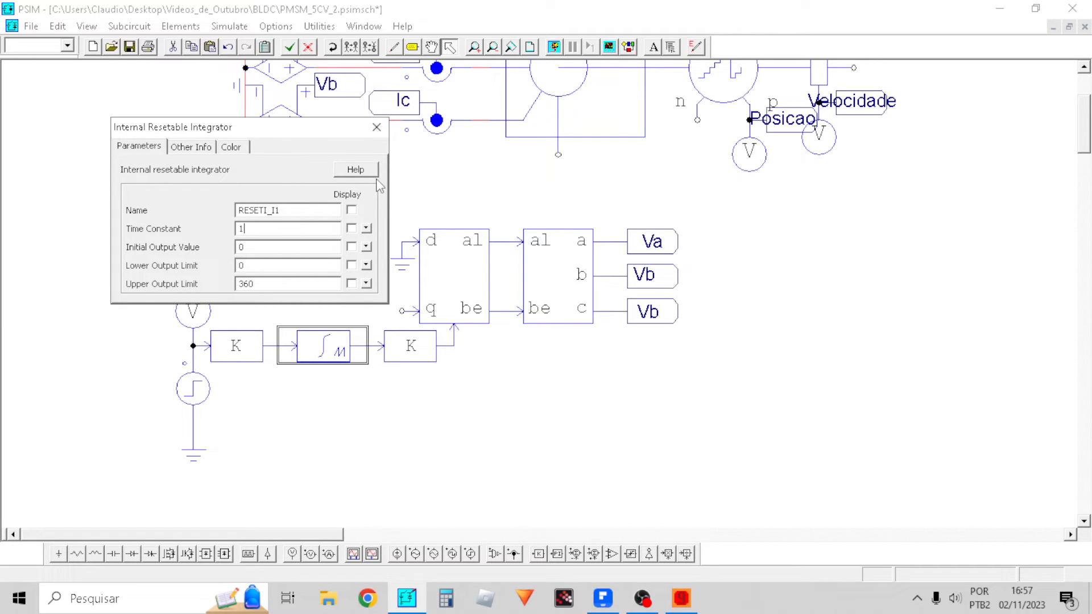
pyautogui.click(377, 127)
pyautogui.doubleClick(401, 344)
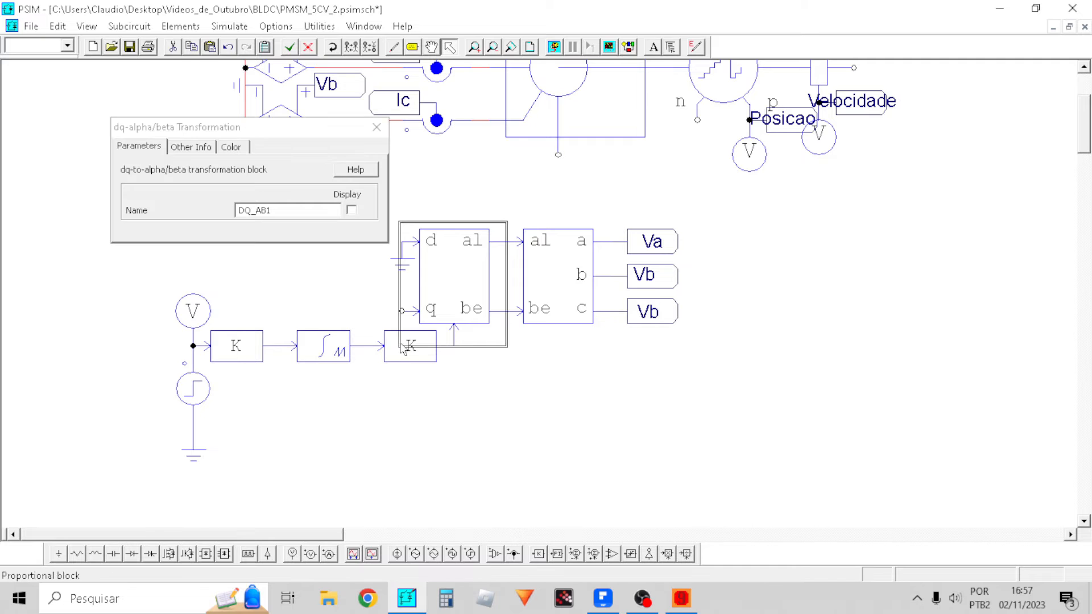
pyautogui.click(377, 127)
pyautogui.doubleClick(396, 356)
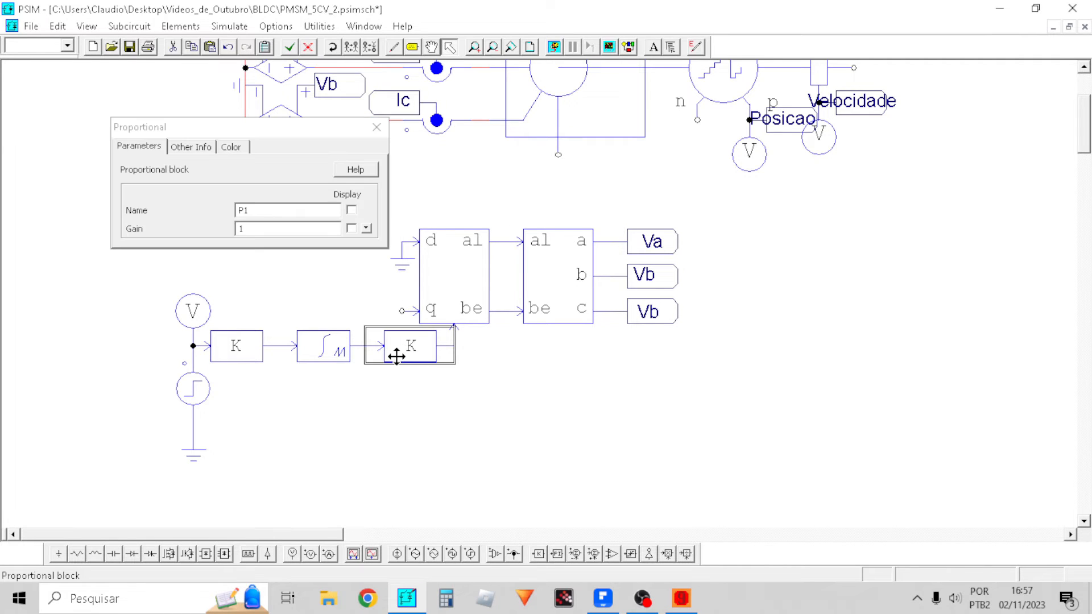
pyautogui.click(377, 127)
# Calculate pi/180 with the built-in calculator and copy the result
pyautogui.click(319, 26)
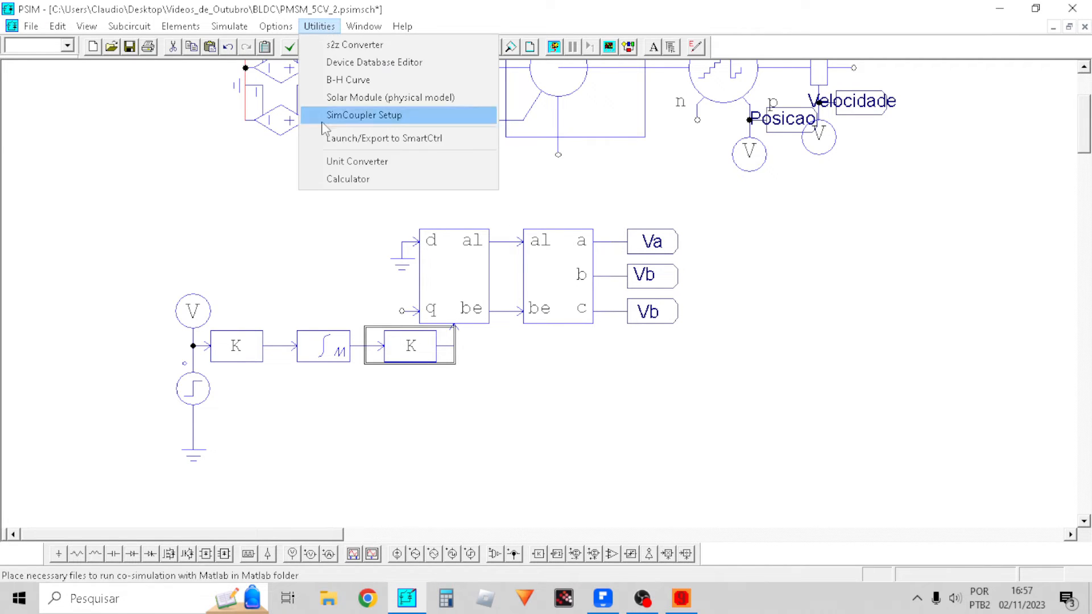
pyautogui.click(343, 179)
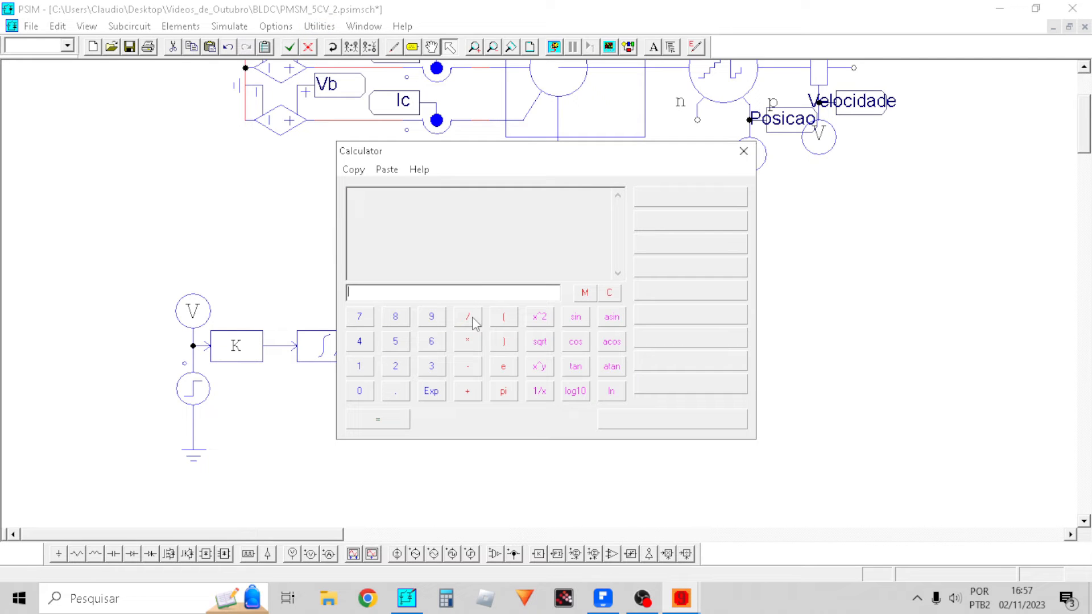
pyautogui.click(504, 391)
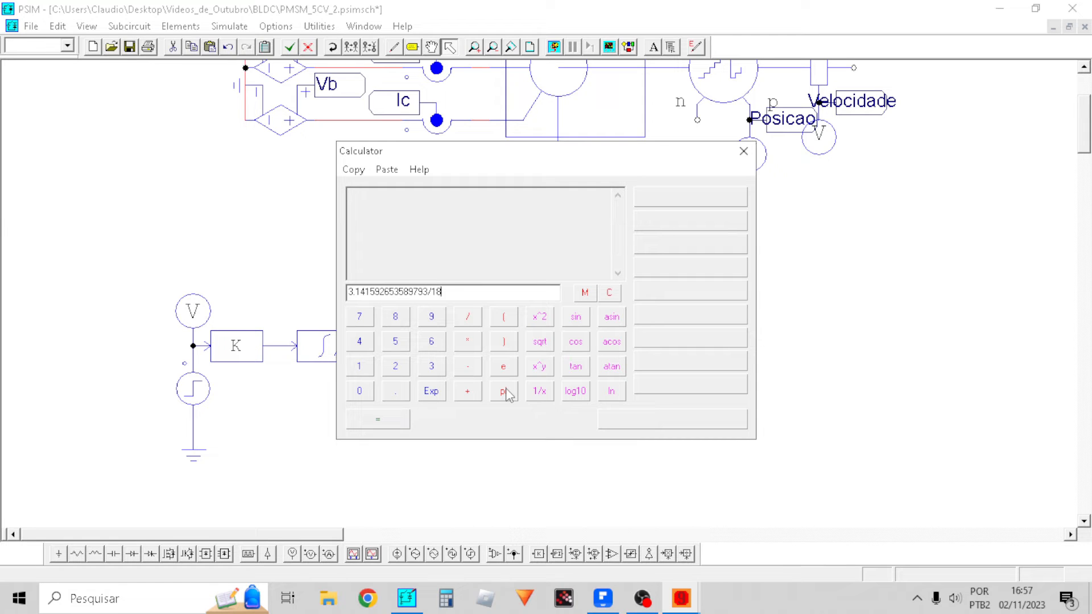
pyautogui.press('Return')
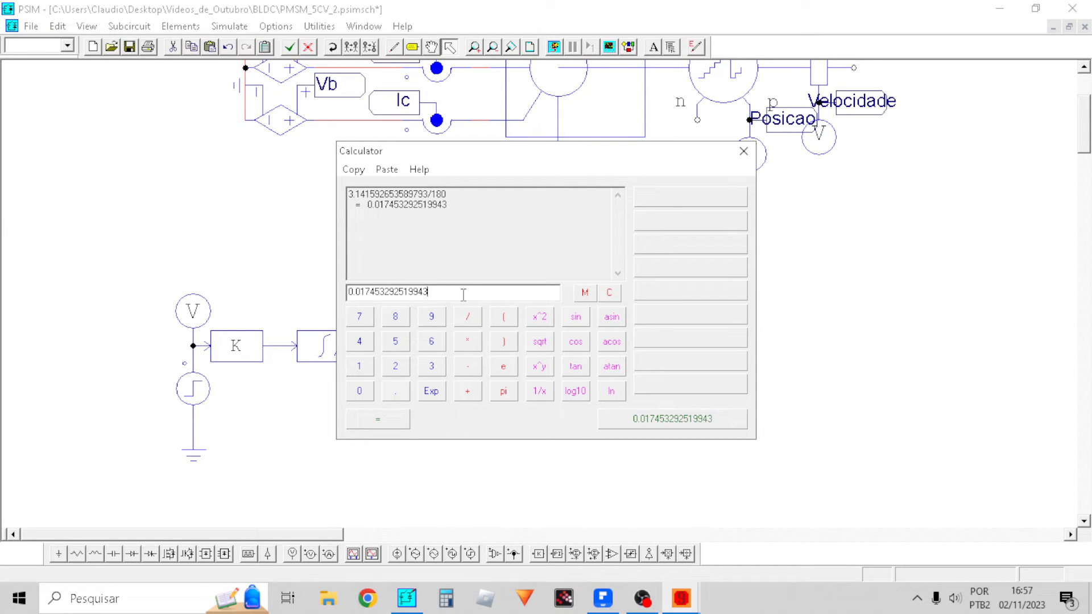
pyautogui.moveTo(464, 293); pyautogui.dragTo(257, 300)
pyautogui.hotkey('ctrl', 'c')
pyautogui.click(743, 150)
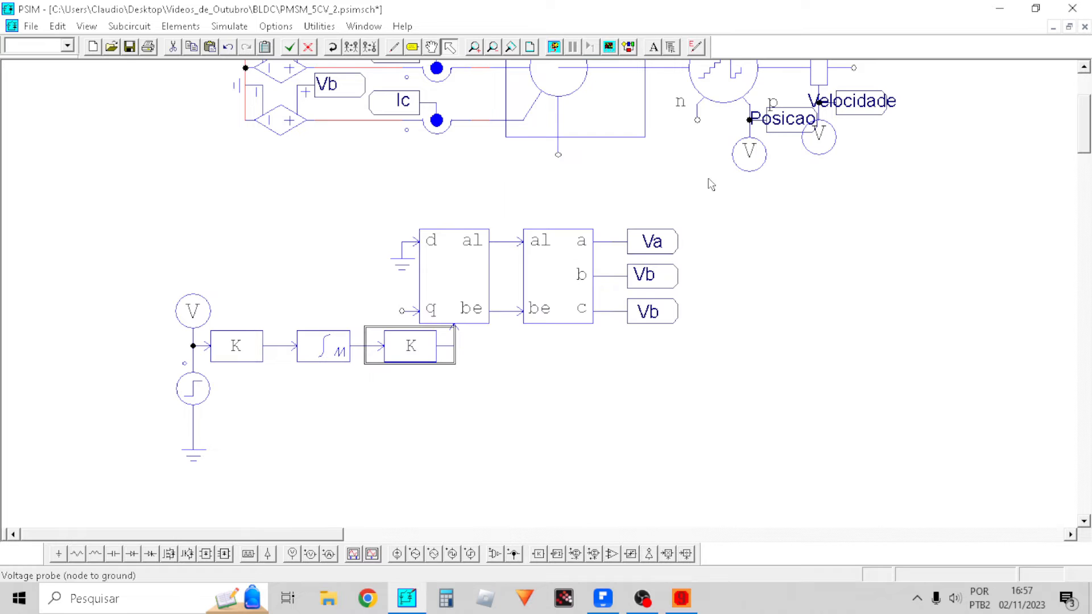
# Paste the copied pi/180 result as the gain of the proportional block after the integrator
pyautogui.doubleClick(419, 343)
pyautogui.doubleClick(271, 228)
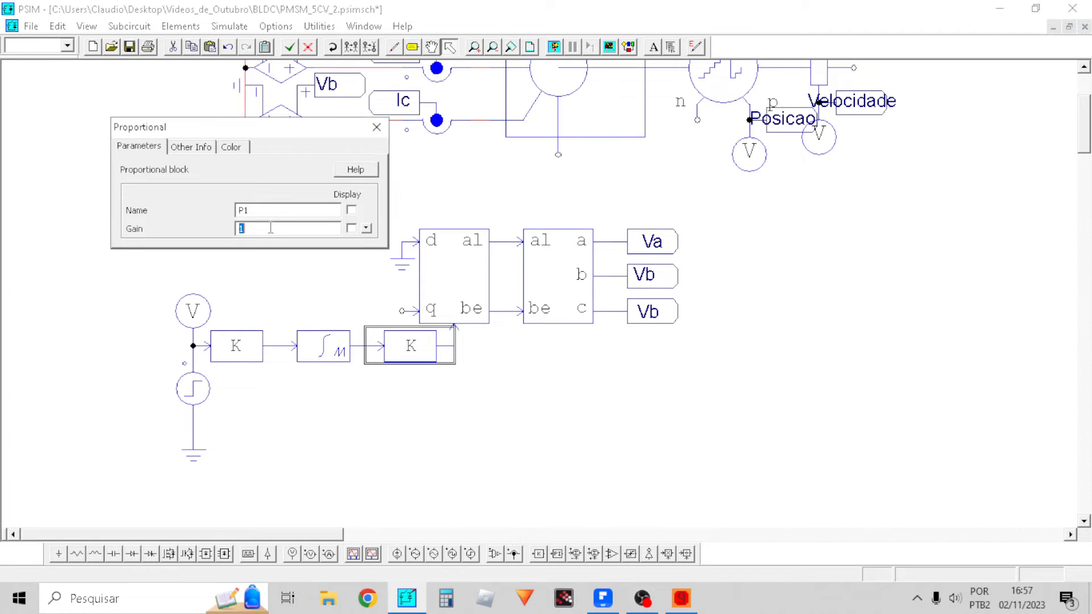
pyautogui.hotkey('ctrl', 'v')
pyautogui.click(376, 128)
pyautogui.click(543, 437)
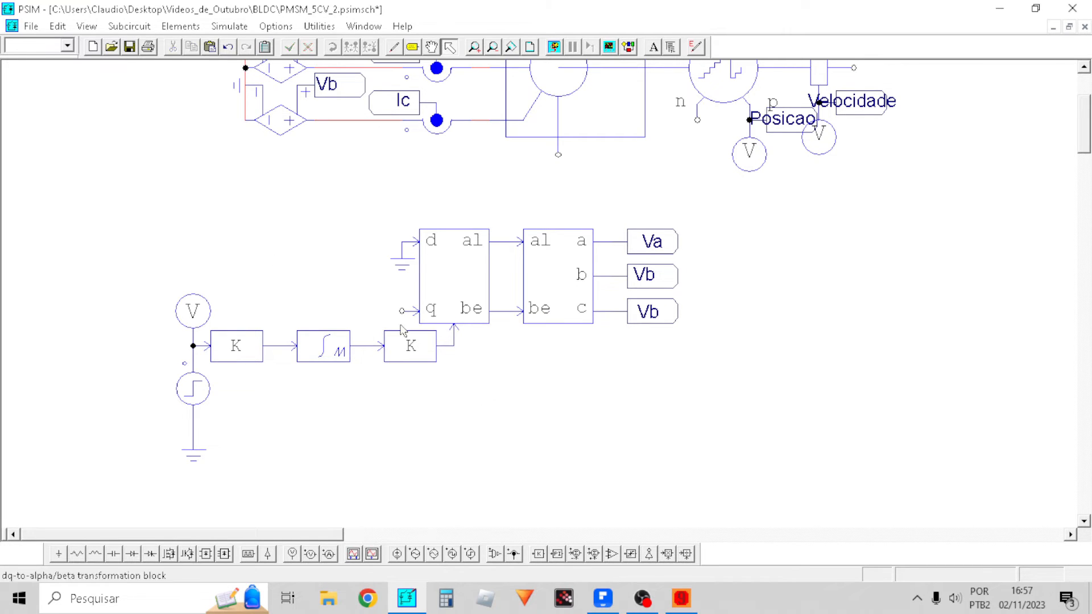
# Wire the q input of the dq-alpha/beta block to the step source's output node
pyautogui.click(407, 314)
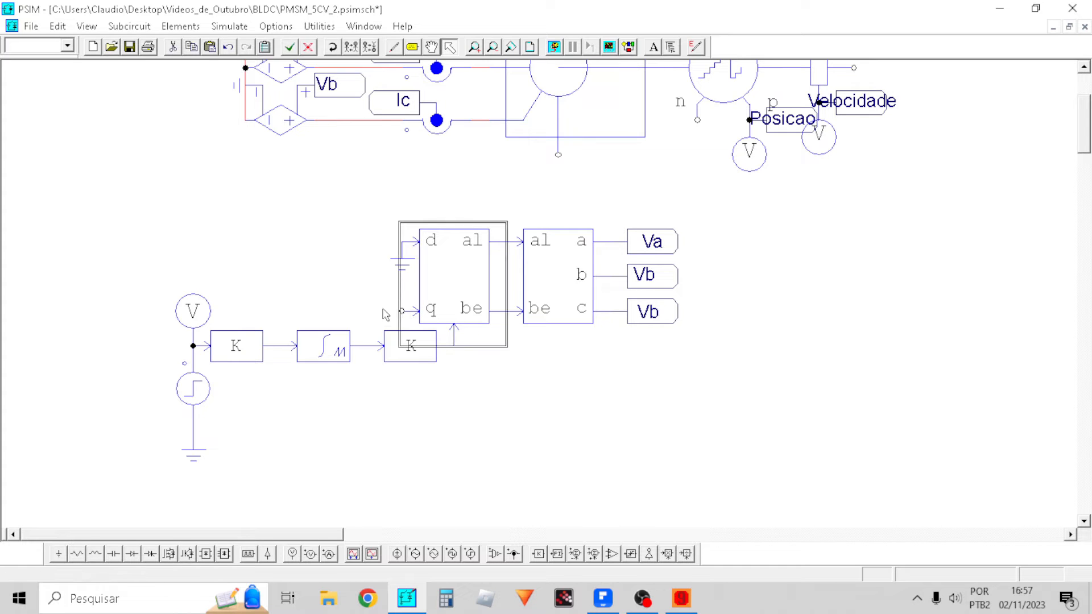
pyautogui.click(370, 330)
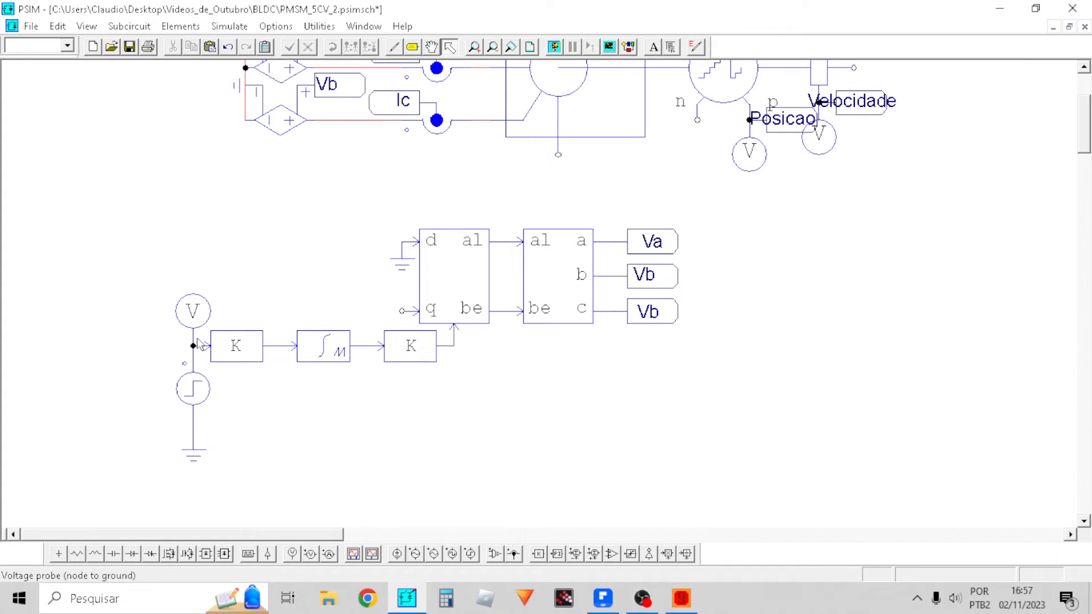
pyautogui.click(394, 47)
pyautogui.moveTo(403, 311); pyautogui.dragTo(194, 346)
pyautogui.press('Escape')
# Place a copy of the first proportional block on the q-input wire and set its gain to 187/60
pyautogui.click(231, 347)
pyautogui.hotkey('ctrl', 'c')
pyautogui.hotkey('ctrl', 'v')
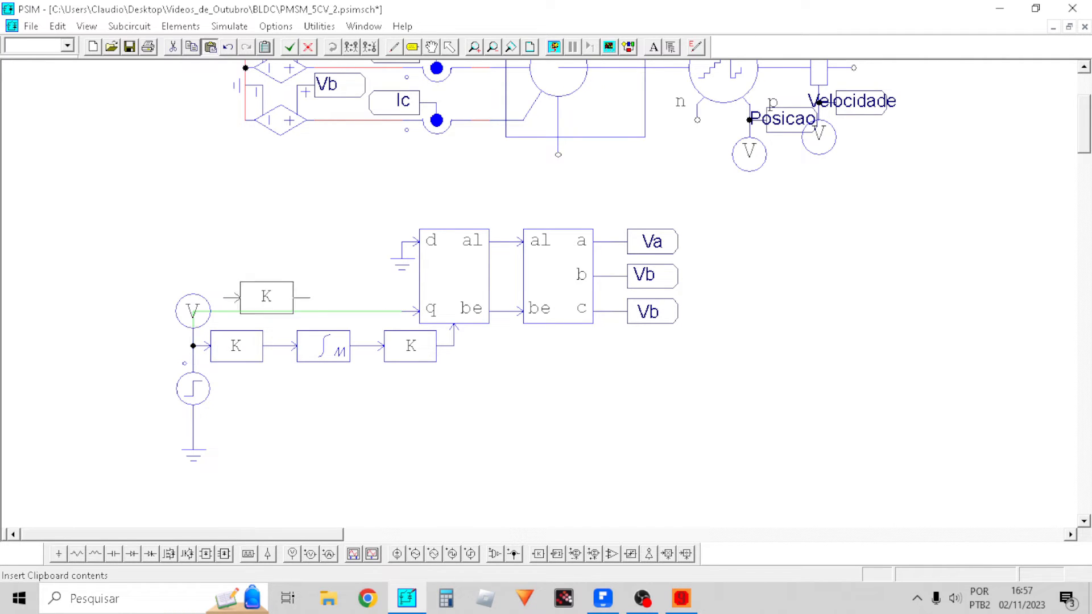
pyautogui.click(254, 311)
pyautogui.doubleClick(251, 310)
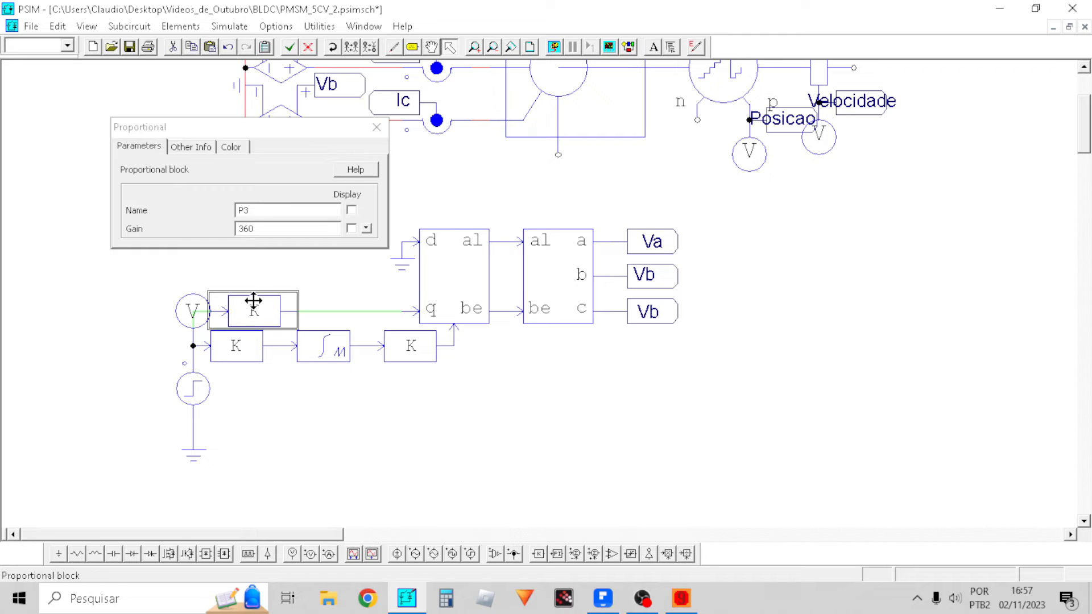
pyautogui.click(277, 228)
pyautogui.write('50')
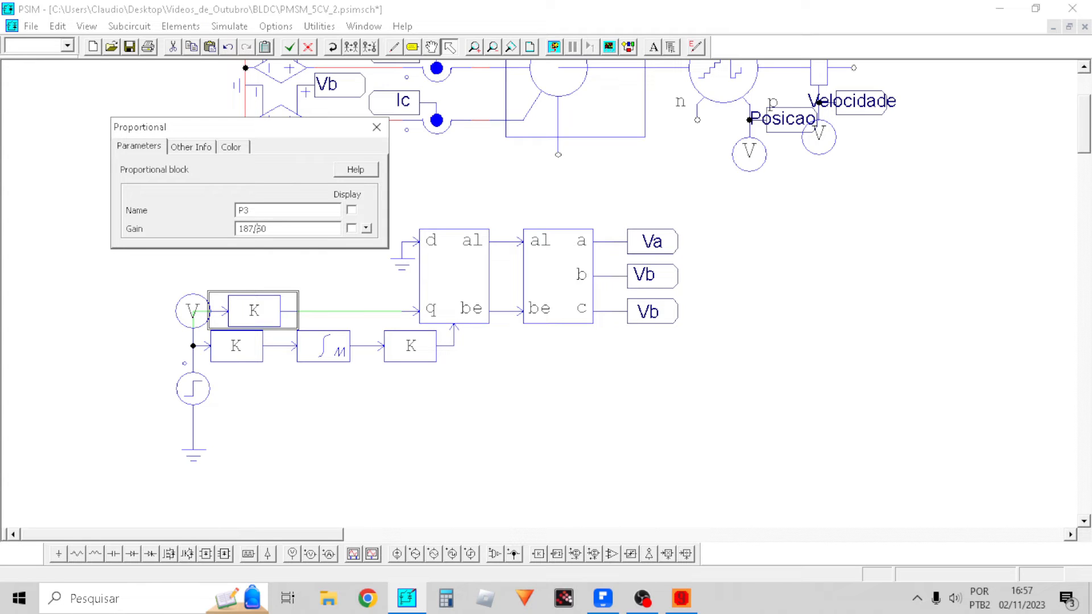
pyautogui.click(377, 127)
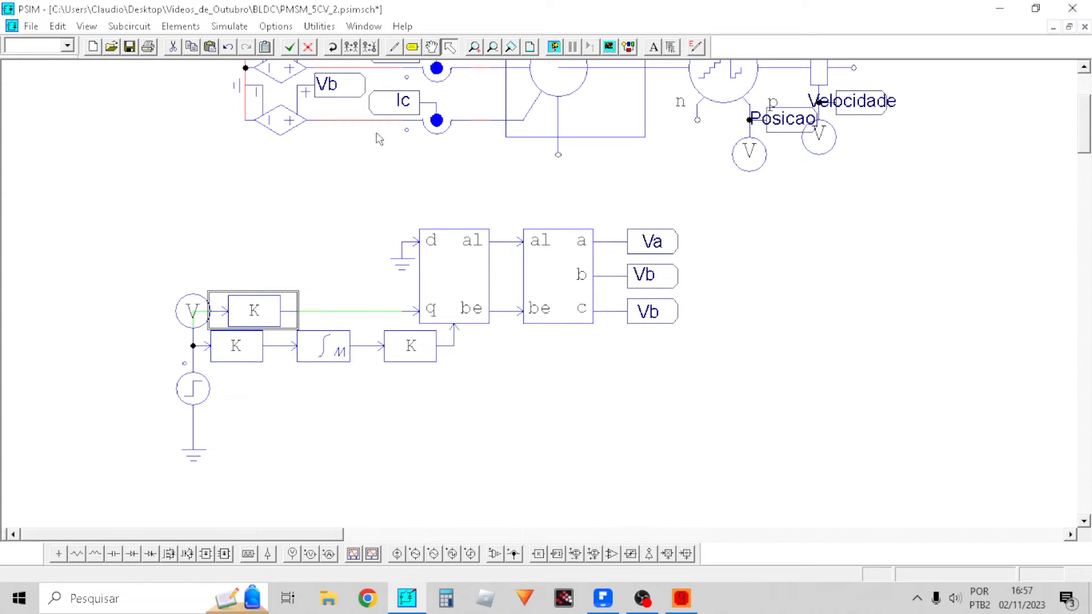
# Insert a limiter on the q-input wire after the proportional block and open its parameters
pyautogui.click(181, 26)
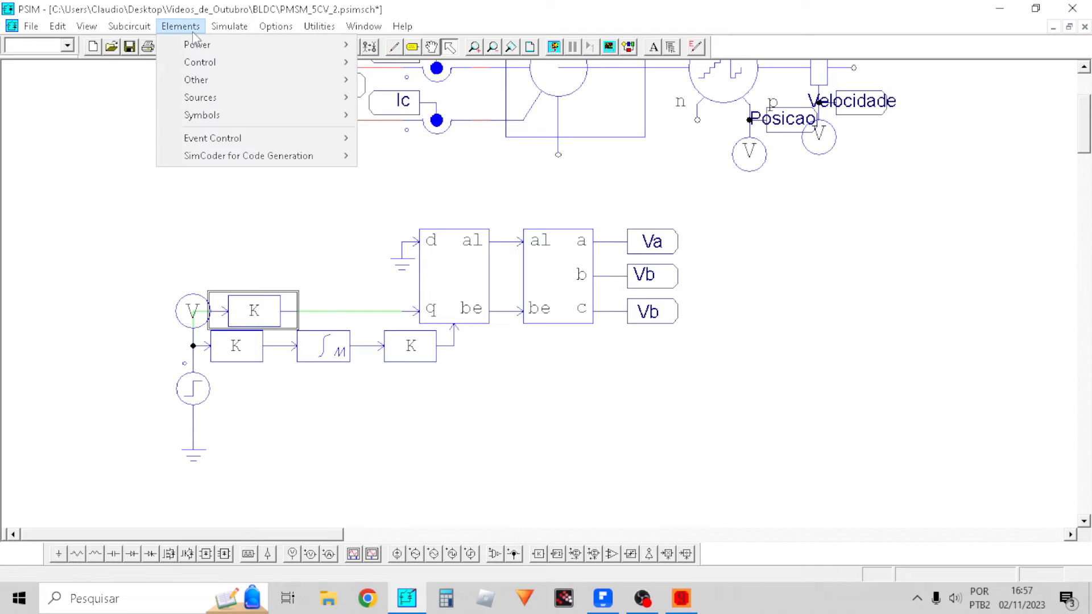
pyautogui.moveTo(196, 87)
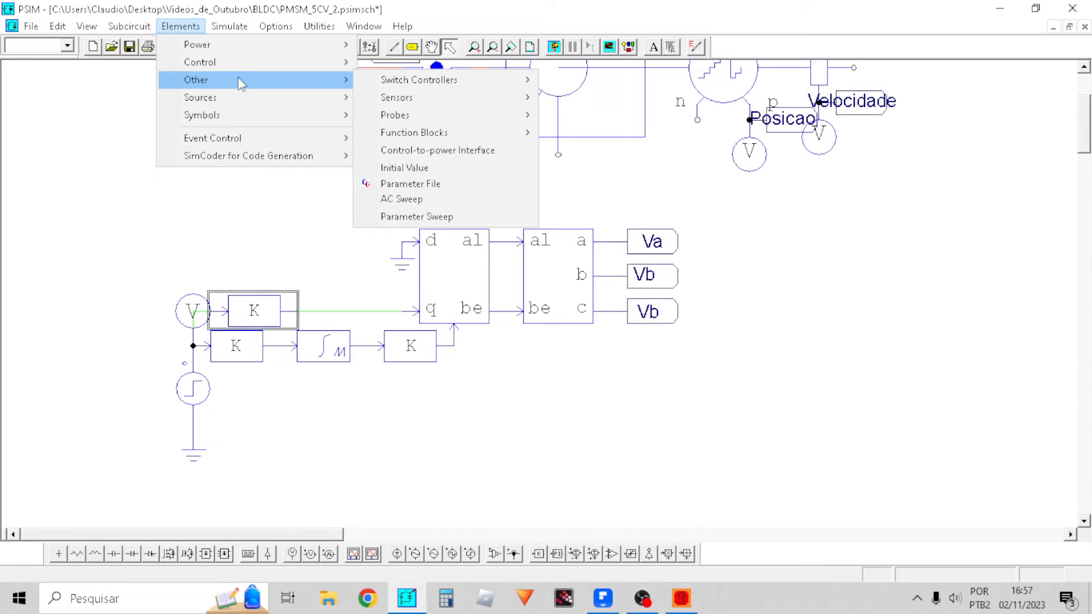
pyautogui.moveTo(252, 48)
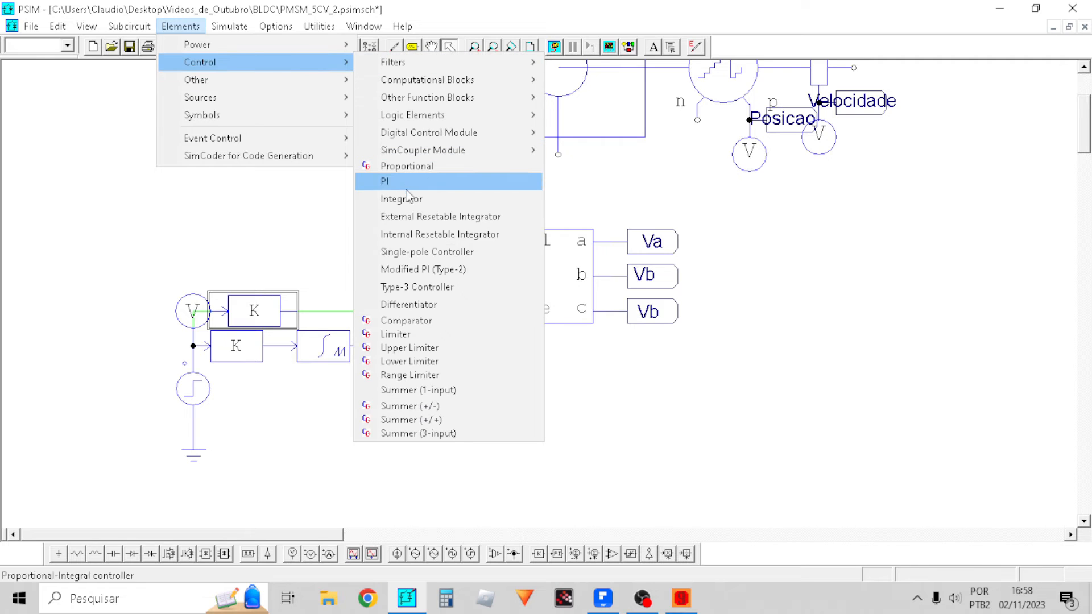
pyautogui.click(420, 334)
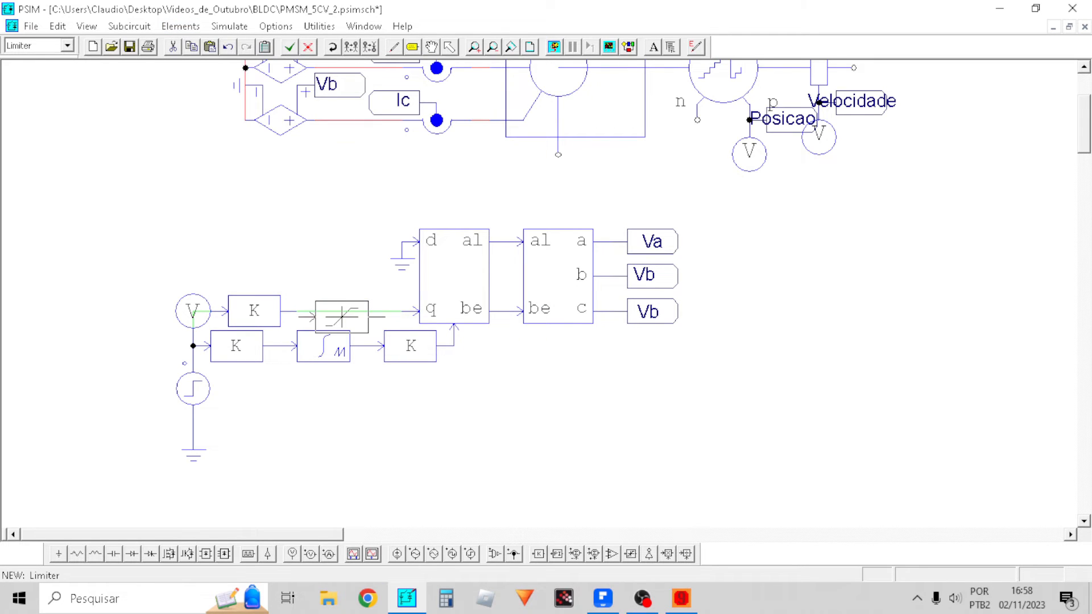
pyautogui.click(341, 312)
pyautogui.doubleClick(330, 302)
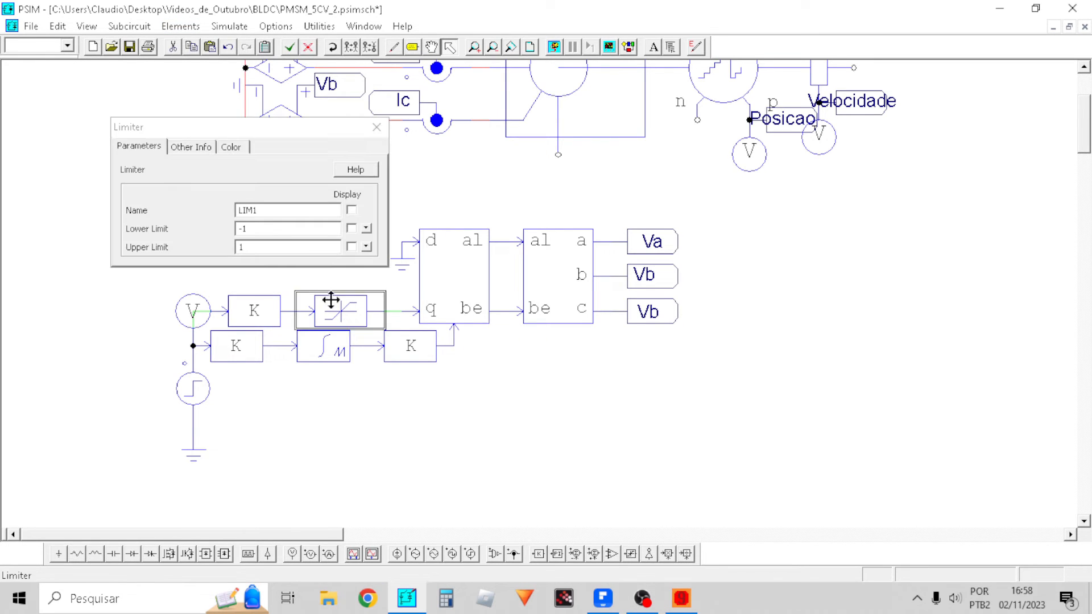
# Set the limiter's lower limit to -187 and its upper limit to the same positive value
pyautogui.doubleClick(259, 232)
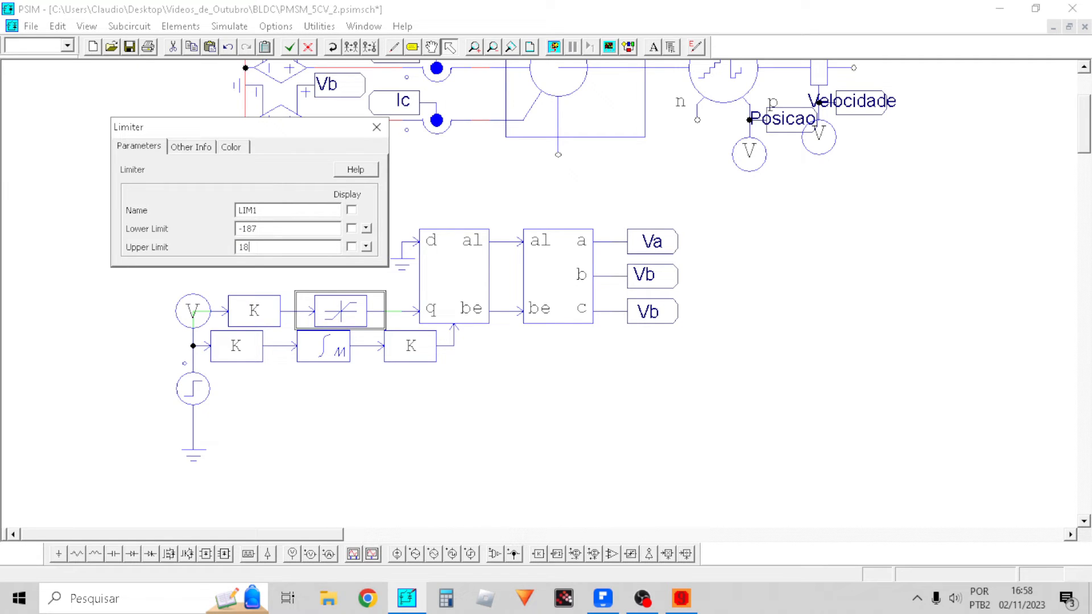
pyautogui.click(376, 127)
pyautogui.click(603, 360)
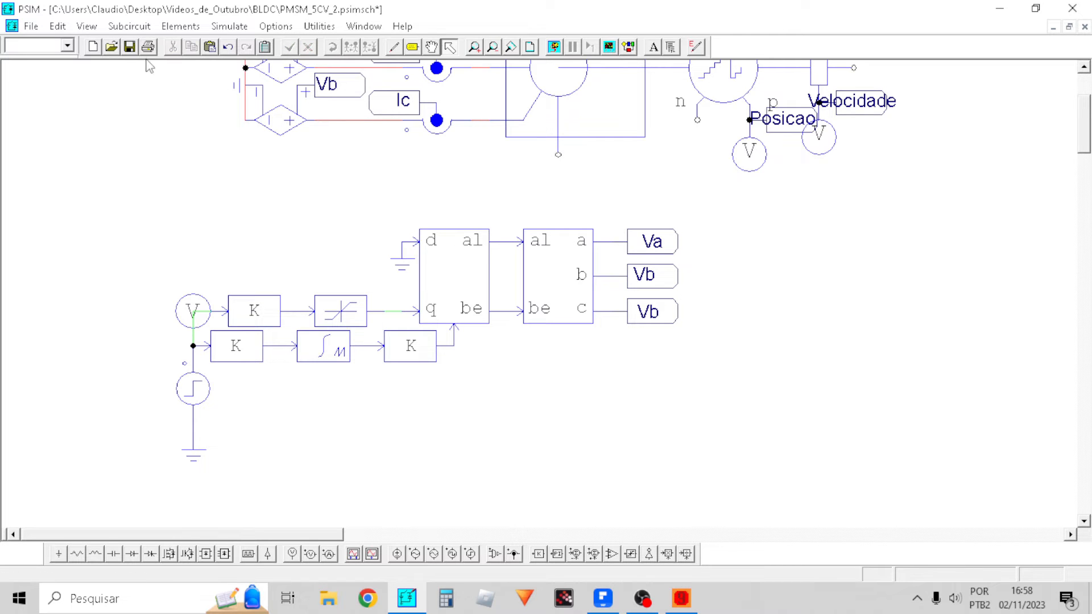
# Save the schematic, simulate it and plot the Velocidade curve, closing the plot after viewing
pyautogui.click(129, 48)
pyautogui.click(554, 48)
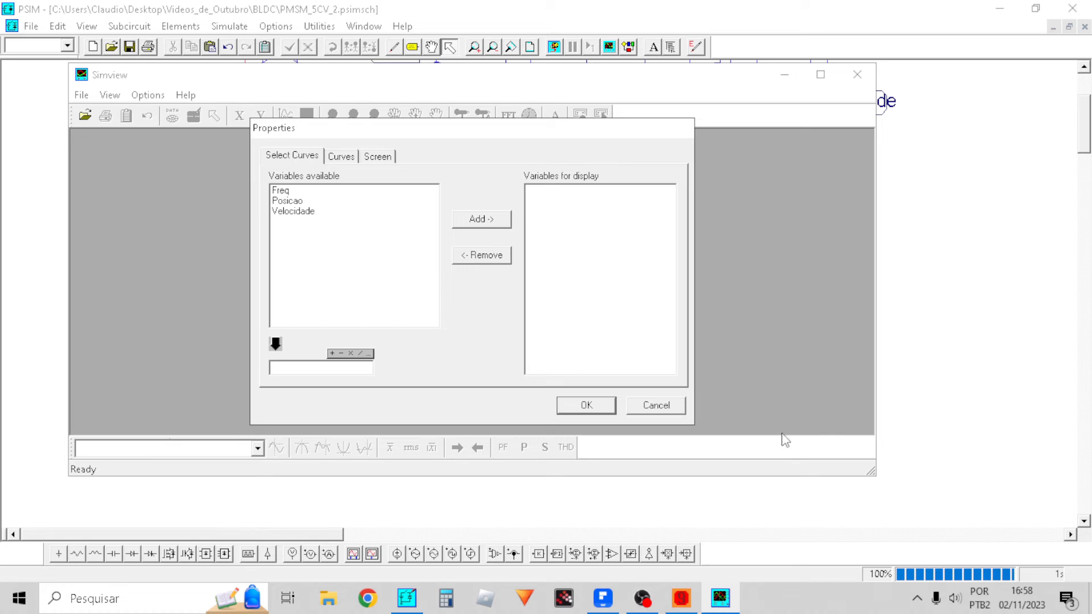
pyautogui.click(317, 212)
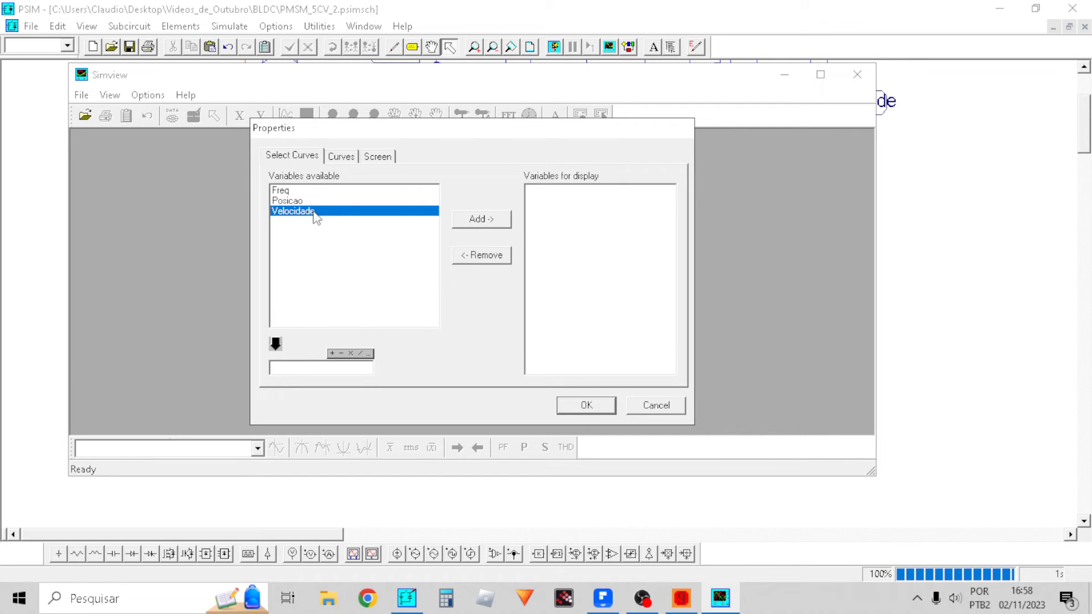
pyautogui.click(462, 225)
pyautogui.click(583, 408)
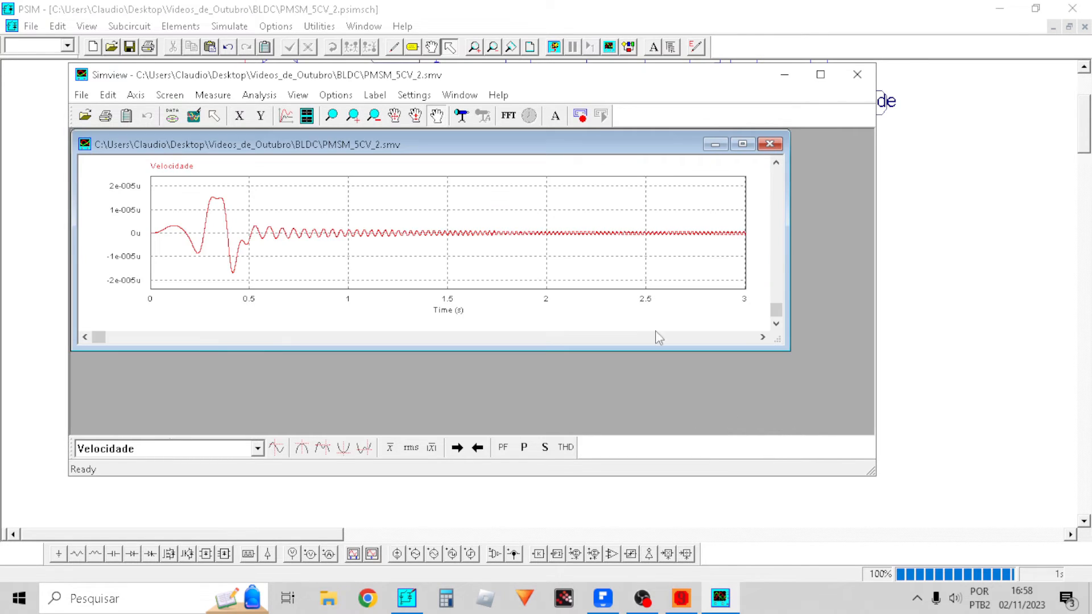
pyautogui.click(742, 144)
pyautogui.click(858, 75)
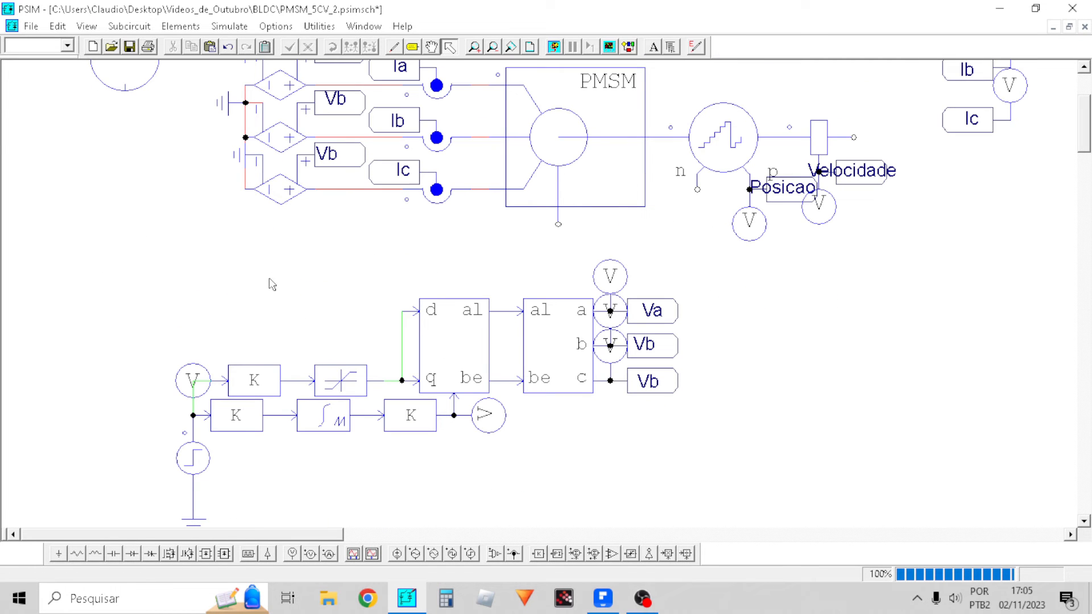
pyautogui.scroll(3, 353, 335)
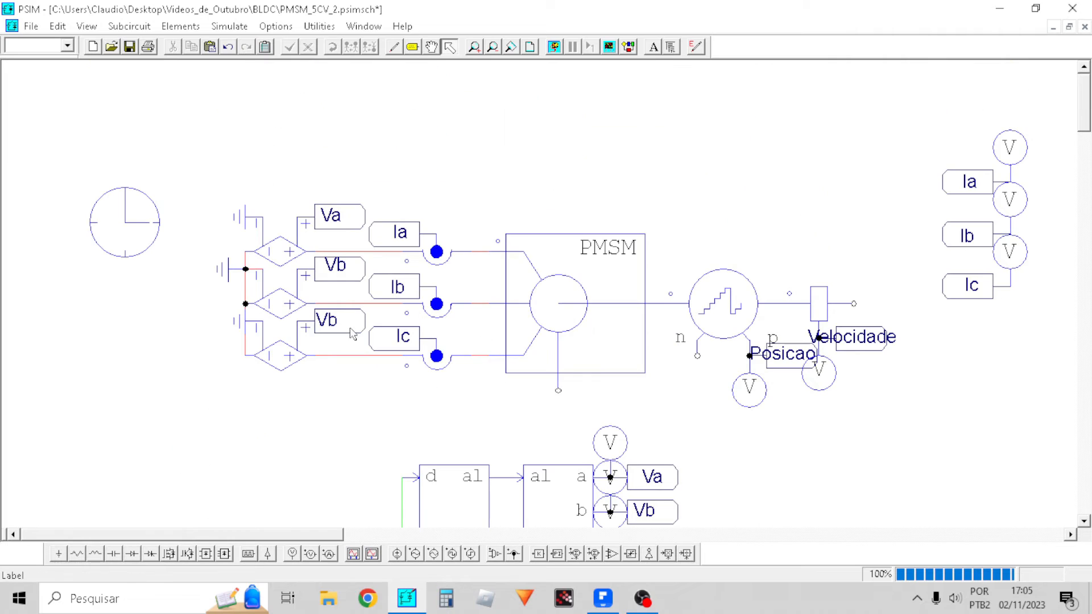
pyautogui.doubleClick(352, 335)
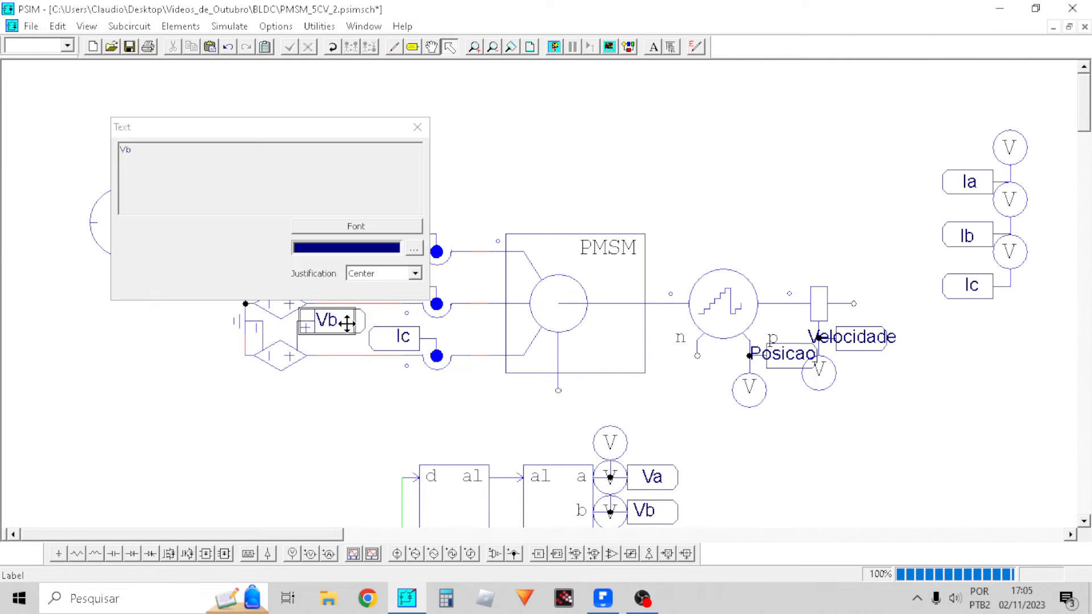
pyautogui.click(417, 129)
pyautogui.doubleClick(358, 319)
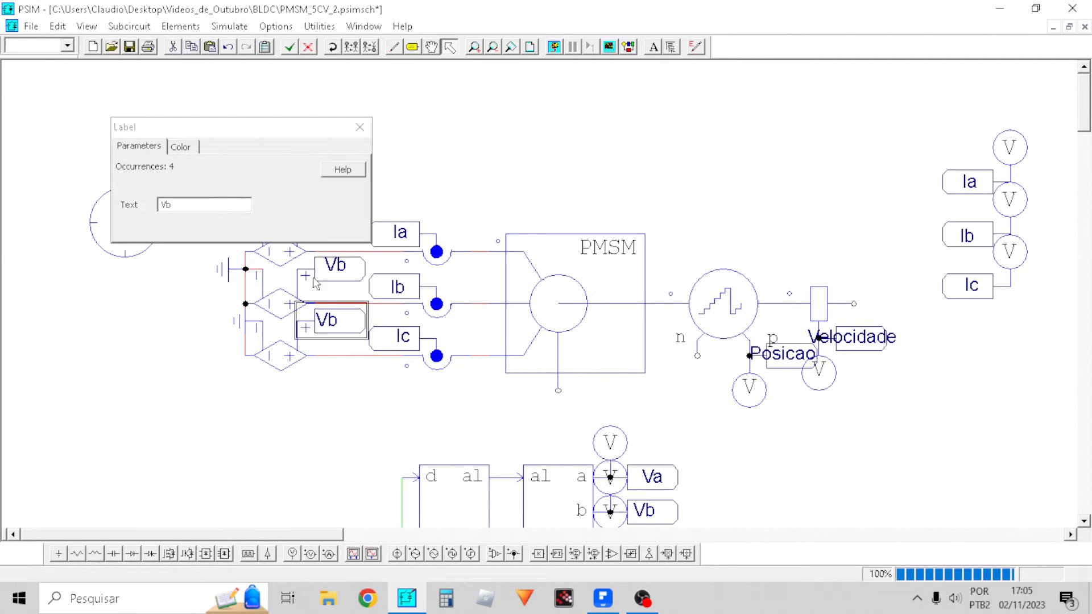
pyautogui.click(360, 127)
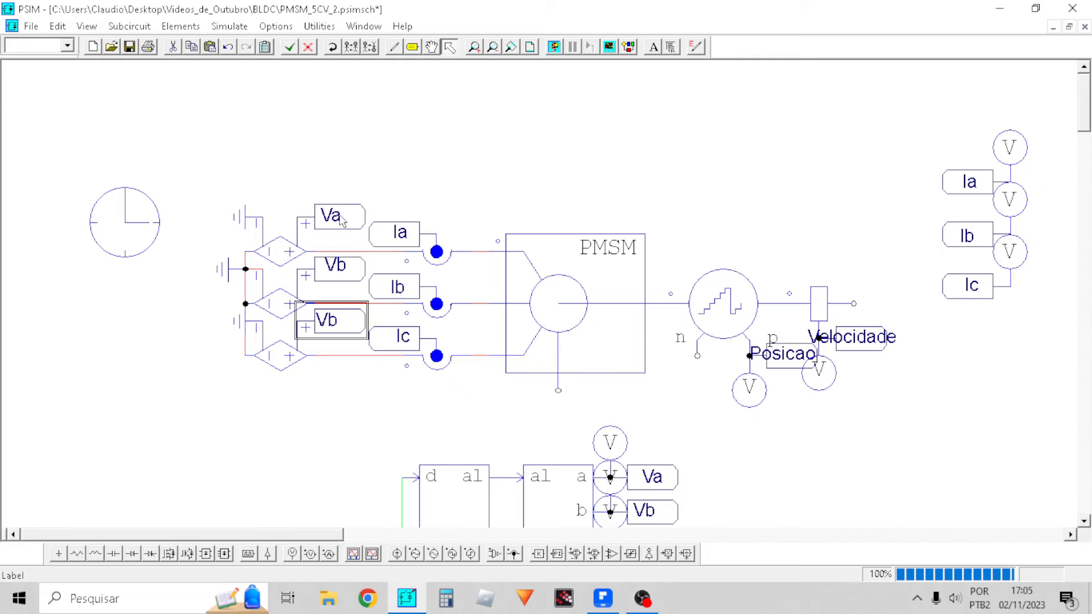
# Rename the duplicate Vb label at the lowest voltage-controlled source to Vc
pyautogui.doubleClick(342, 323)
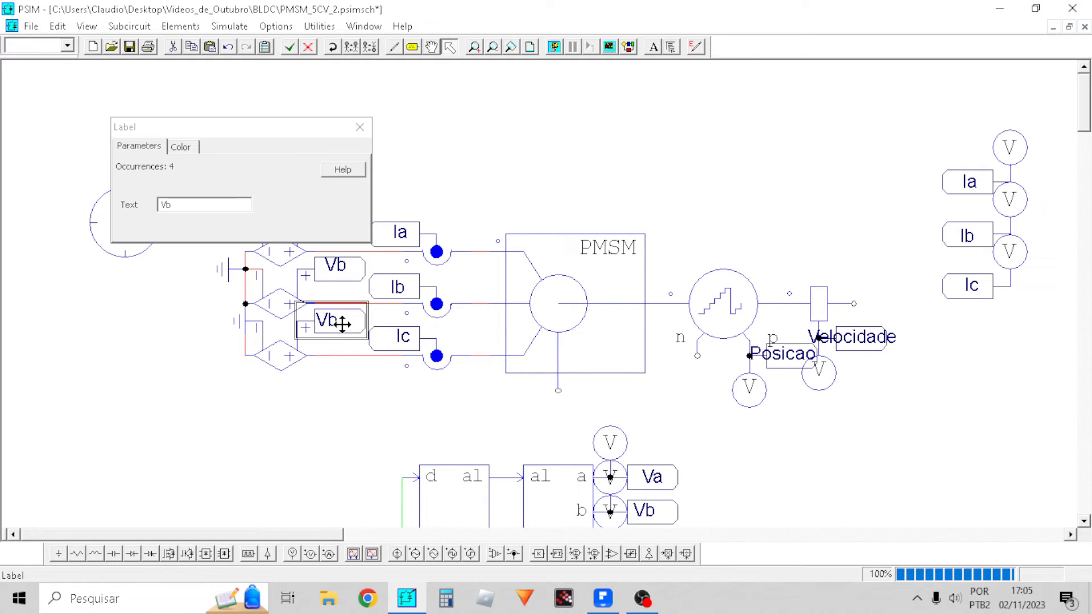
pyautogui.click(247, 208)
pyautogui.write('c')
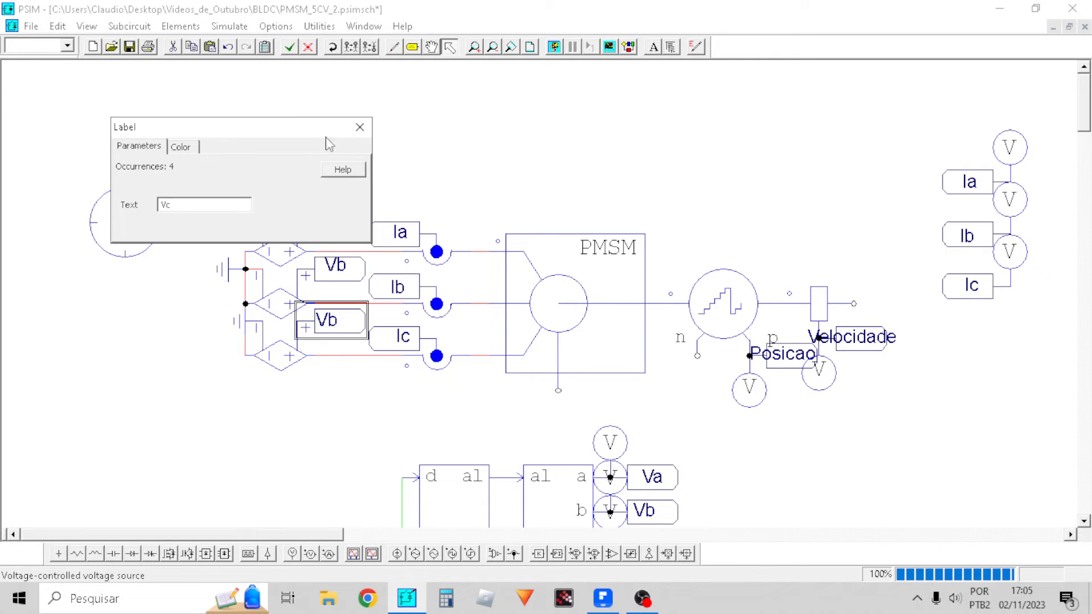
pyautogui.click(360, 127)
# Rename the label on output c of the alpha/beta-to-abc transformation block to Vc
pyautogui.scroll(-5, 638, 313)
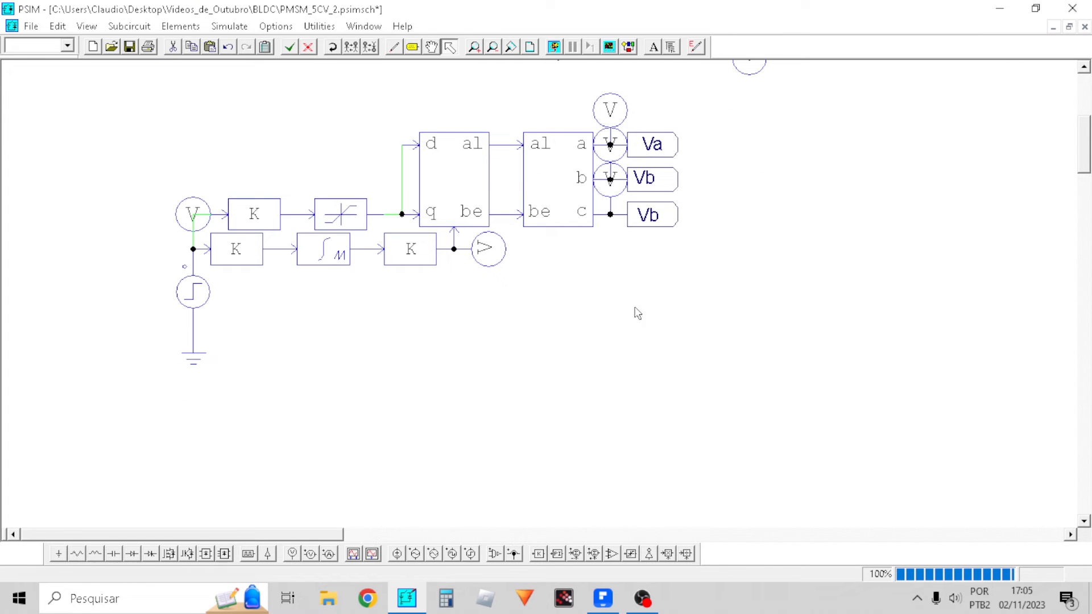
pyautogui.doubleClick(666, 221)
pyautogui.click(220, 204)
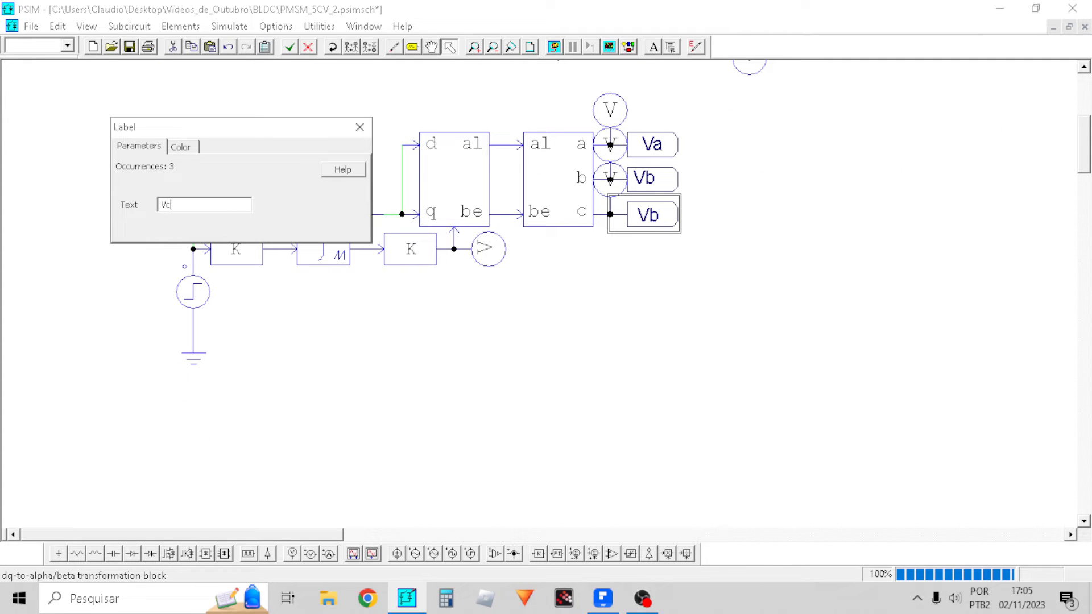
pyautogui.write('c')
pyautogui.click(360, 127)
# Compare the voltage labels at the sources with those at the abc outputs, and check the text of output b's label
pyautogui.scroll(5, 759, 384)
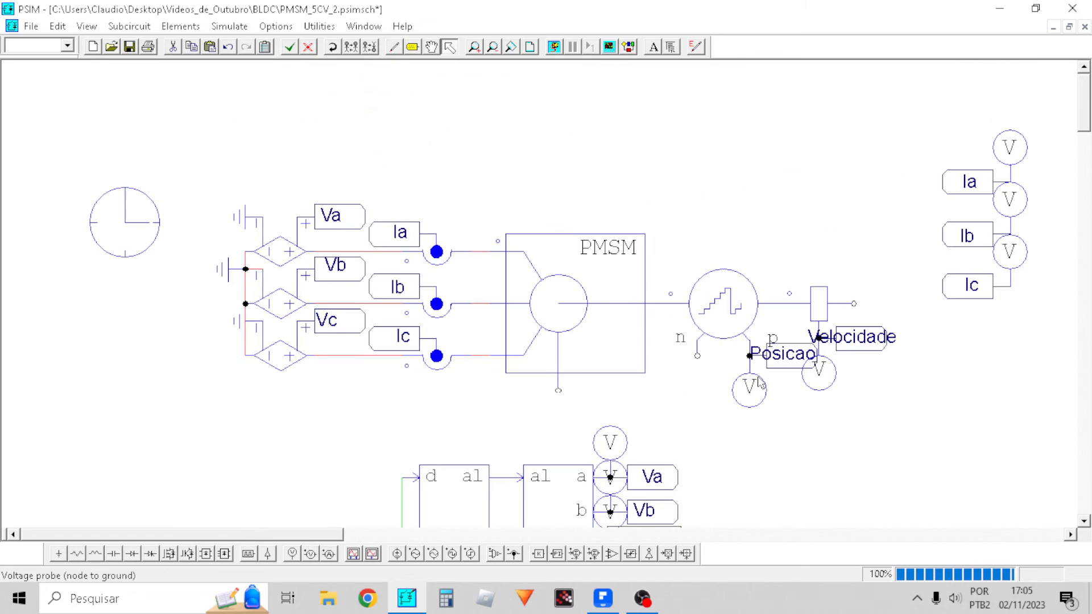
pyautogui.scroll(-5, 760, 384)
pyautogui.scroll(5, 761, 364)
pyautogui.scroll(-5, 762, 364)
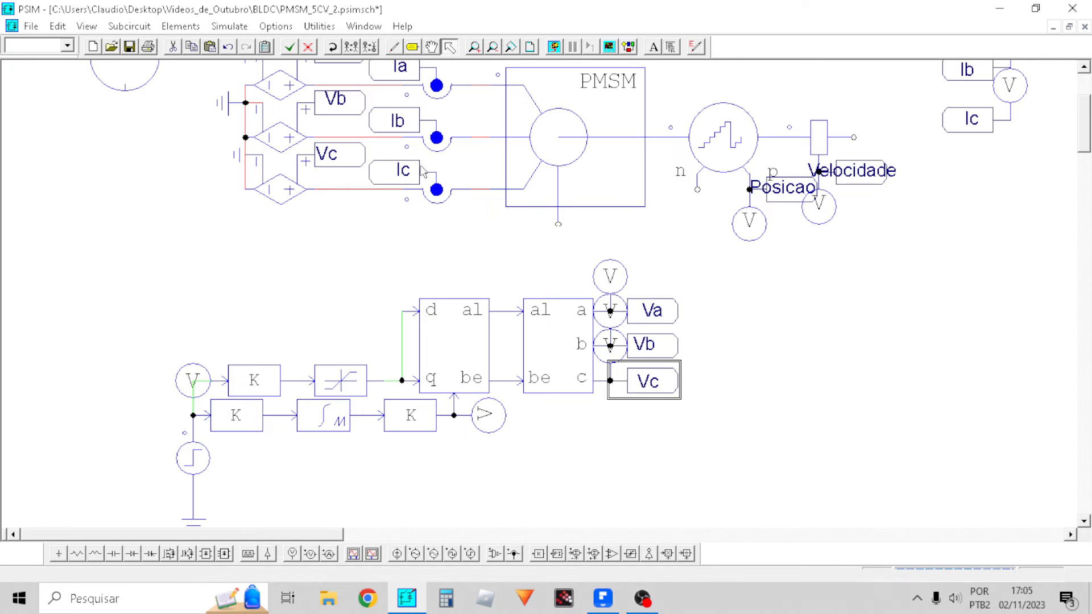
pyautogui.doubleClick(631, 347)
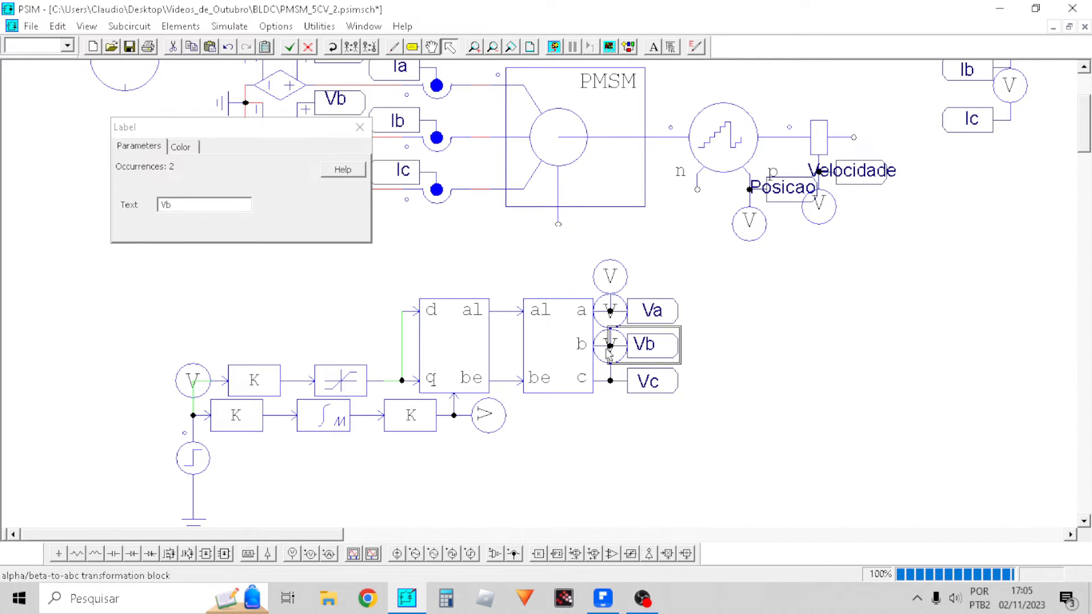
pyautogui.click(361, 128)
pyautogui.scroll(5, 349, 145)
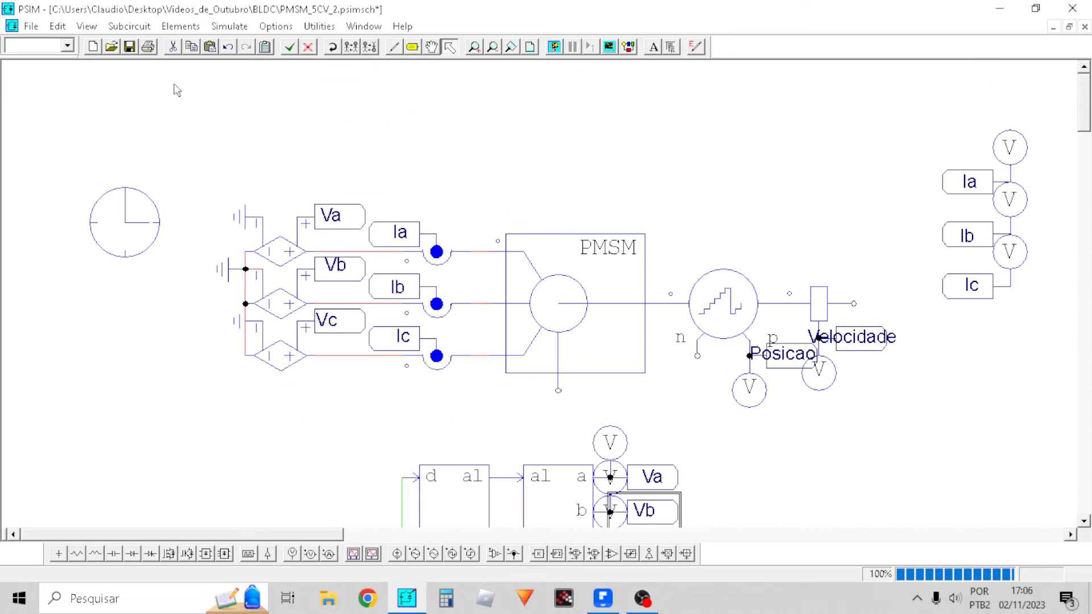
# Save the schematic, rerun the simulation and plot Va, Vb and Vc together, examining several steady-state cycles
pyautogui.click(131, 48)
pyautogui.click(556, 50)
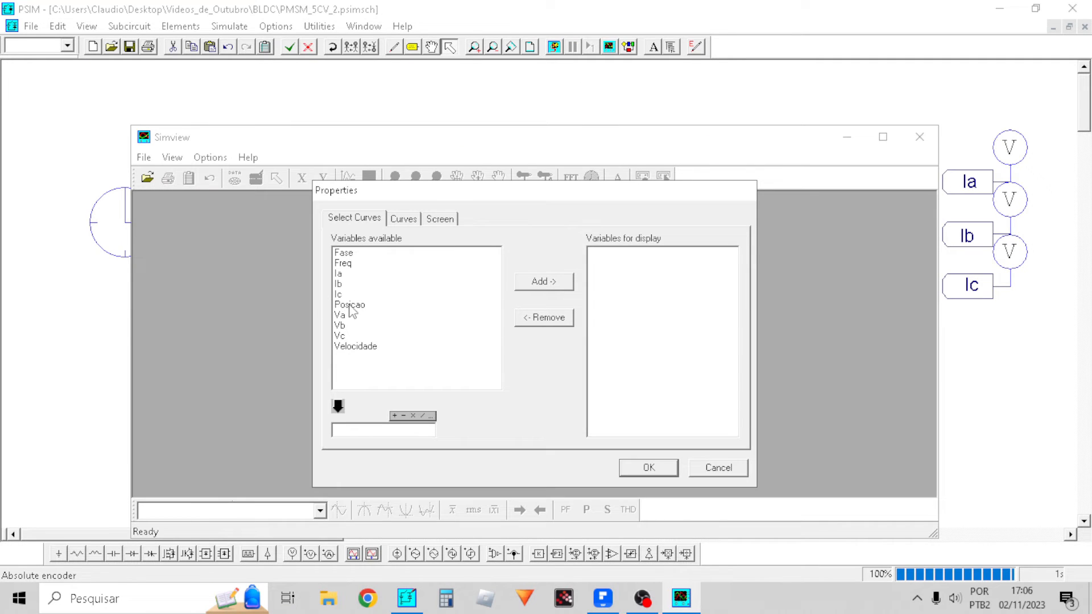
pyautogui.moveTo(346, 317); pyautogui.dragTo(401, 341)
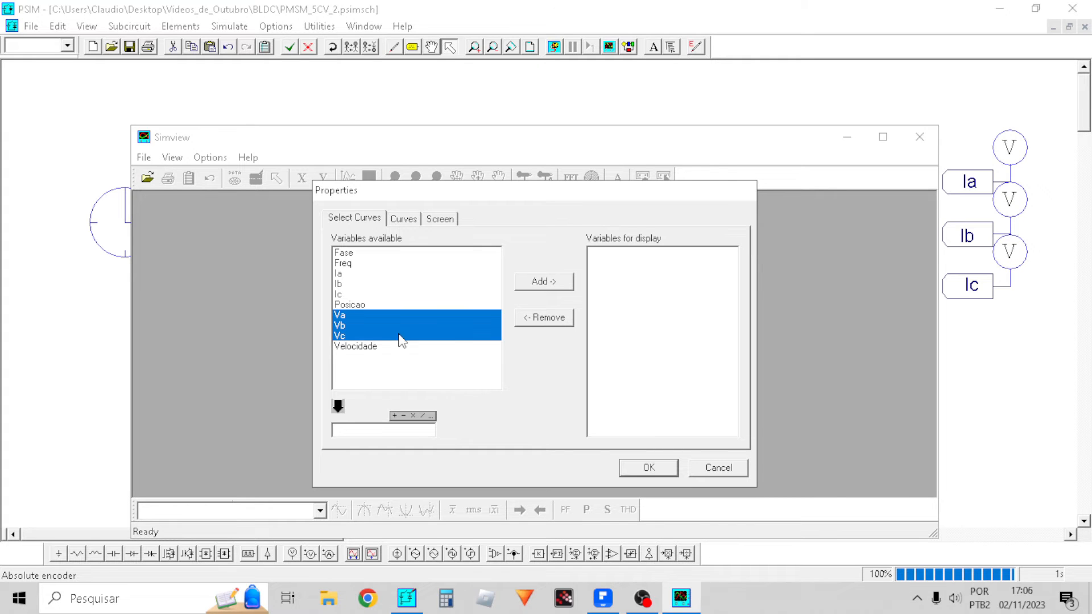
pyautogui.click(544, 282)
pyautogui.click(649, 469)
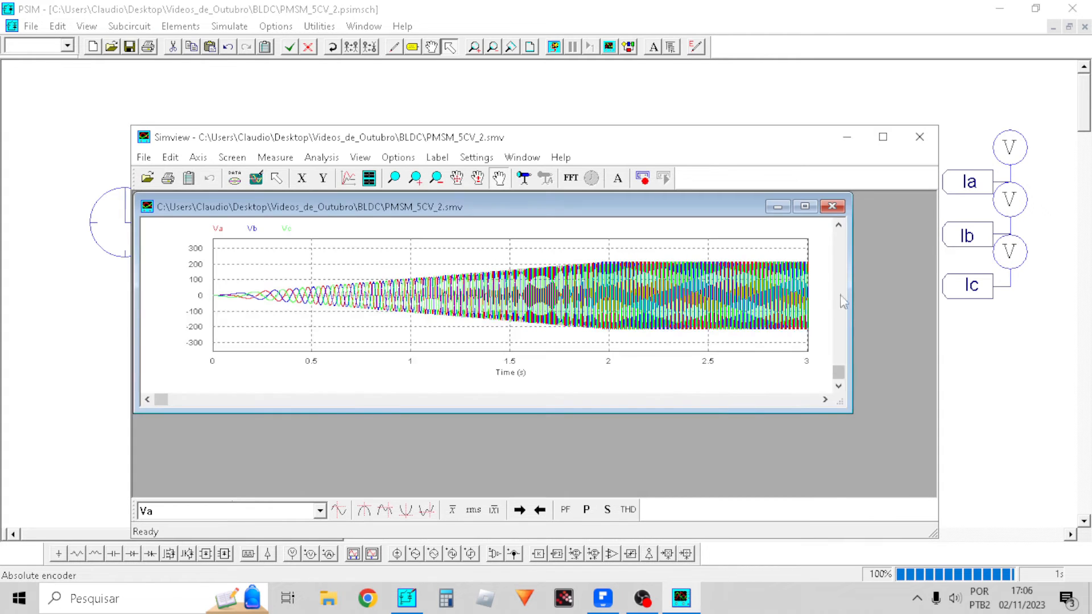
pyautogui.click(814, 206)
pyautogui.click(415, 178)
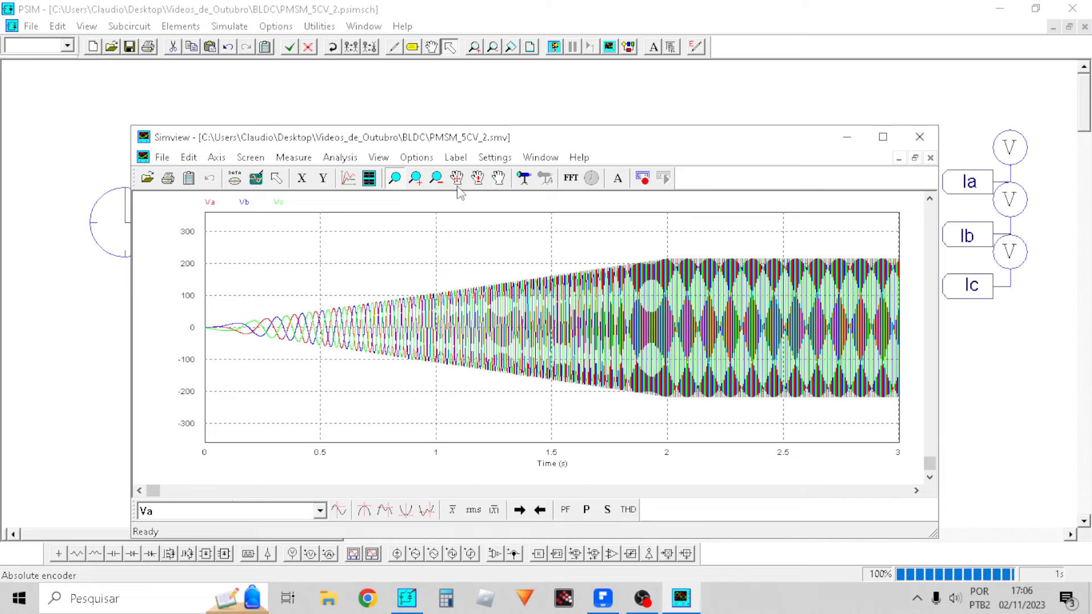
pyautogui.moveTo(740, 242); pyautogui.dragTo(581, 219)
# Add a second plot below the voltages showing Ia, Ib and Ic, and maximize the Simview window
pyautogui.click(256, 179)
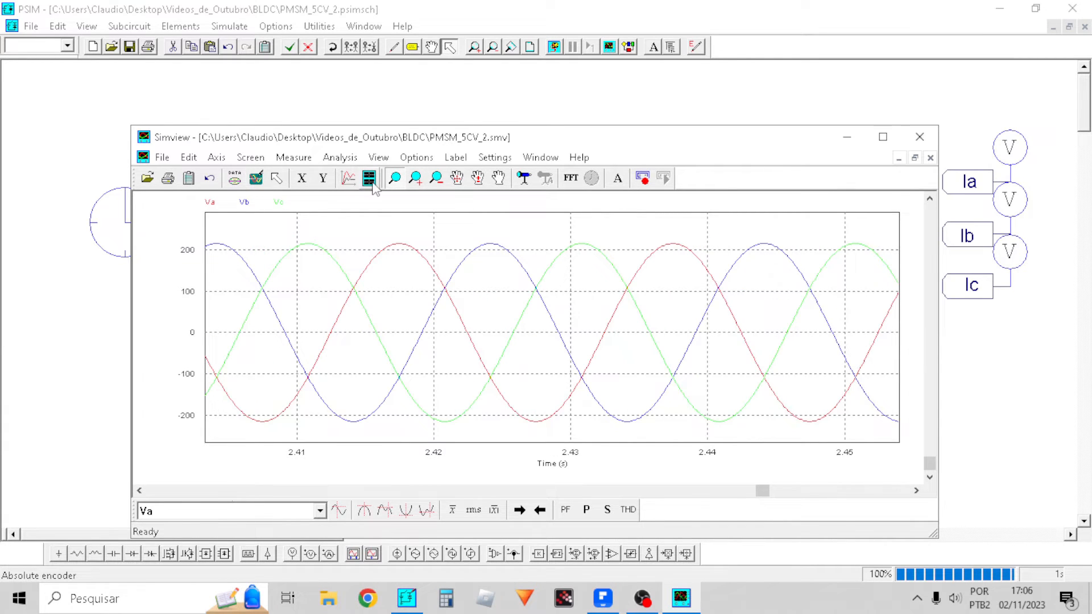
pyautogui.moveTo(352, 275); pyautogui.dragTo(339, 294)
pyautogui.click(524, 289)
pyautogui.click(646, 467)
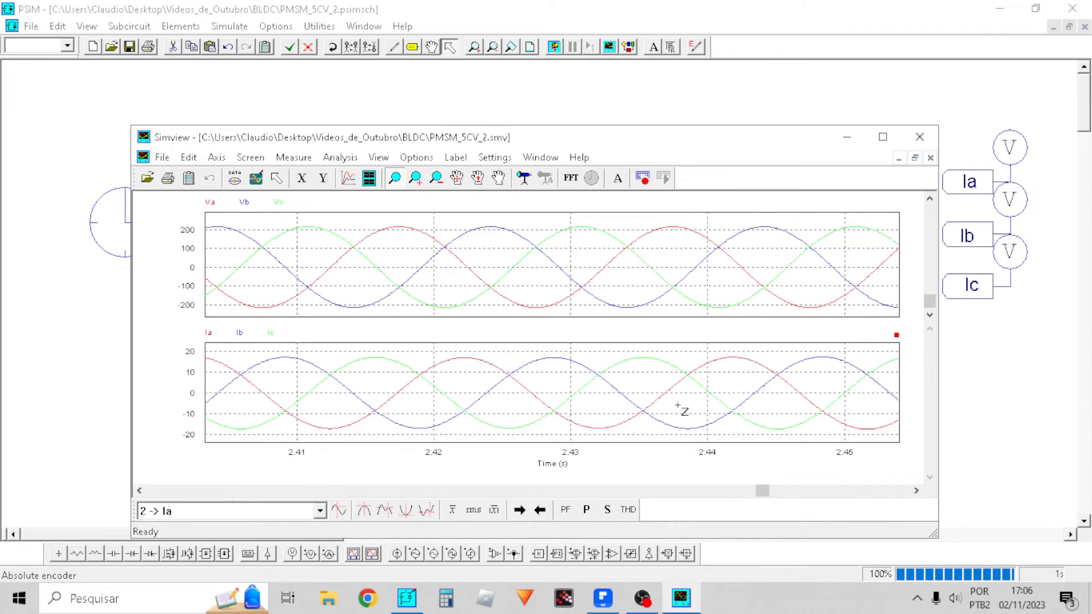
pyautogui.click(883, 137)
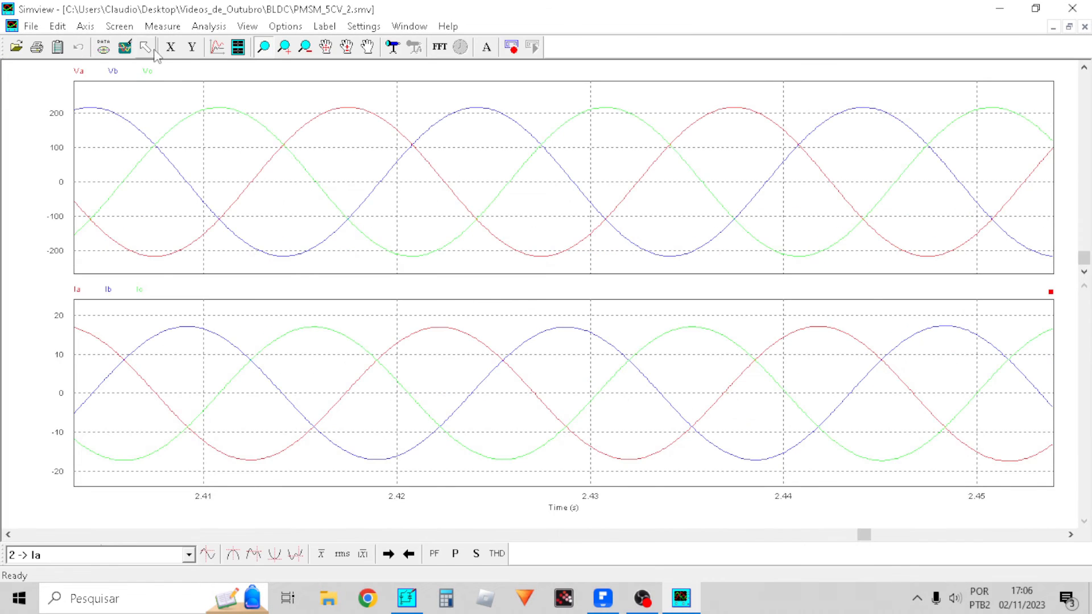
# Restore the full time range and add a third plot showing Posicao and Velocidade
pyautogui.click(125, 47)
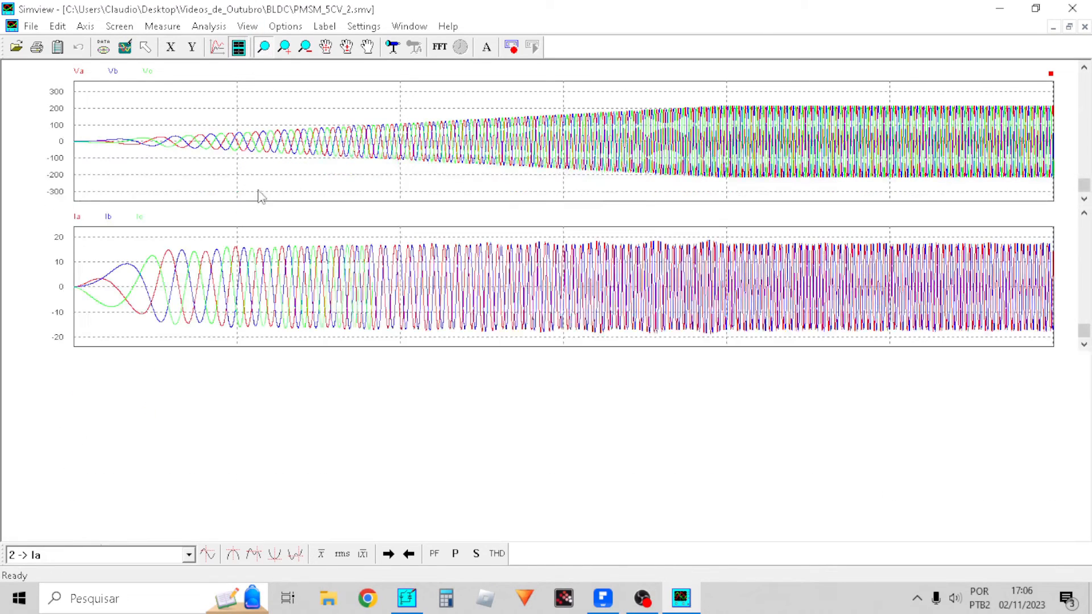
pyautogui.click(237, 46)
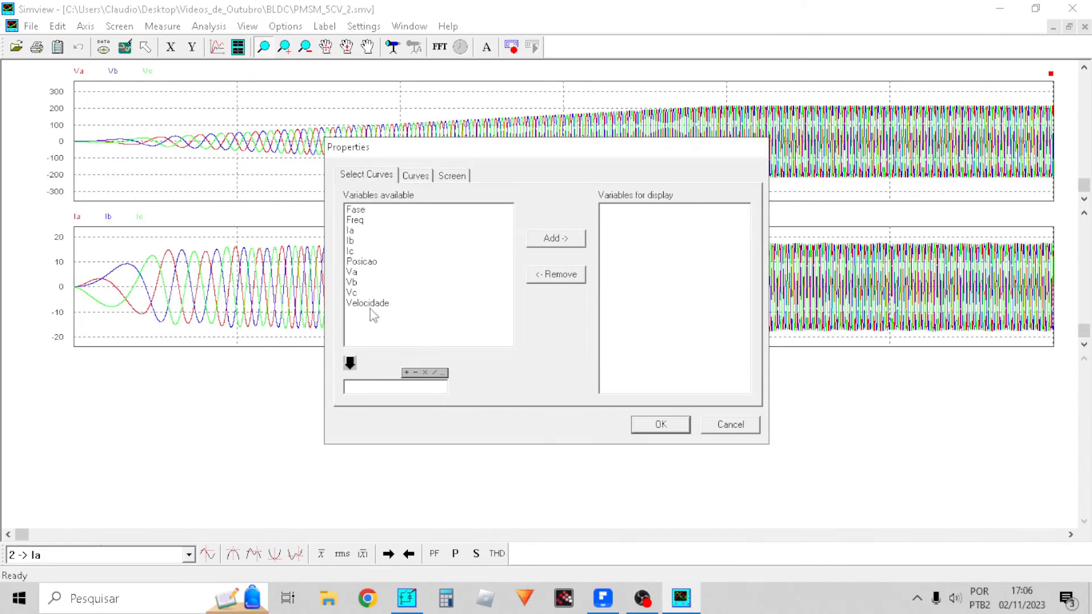
pyautogui.click(373, 262)
pyautogui.keyDown('ctrl'); pyautogui.click(374, 303); pyautogui.keyUp('ctrl')
pyautogui.click(571, 242)
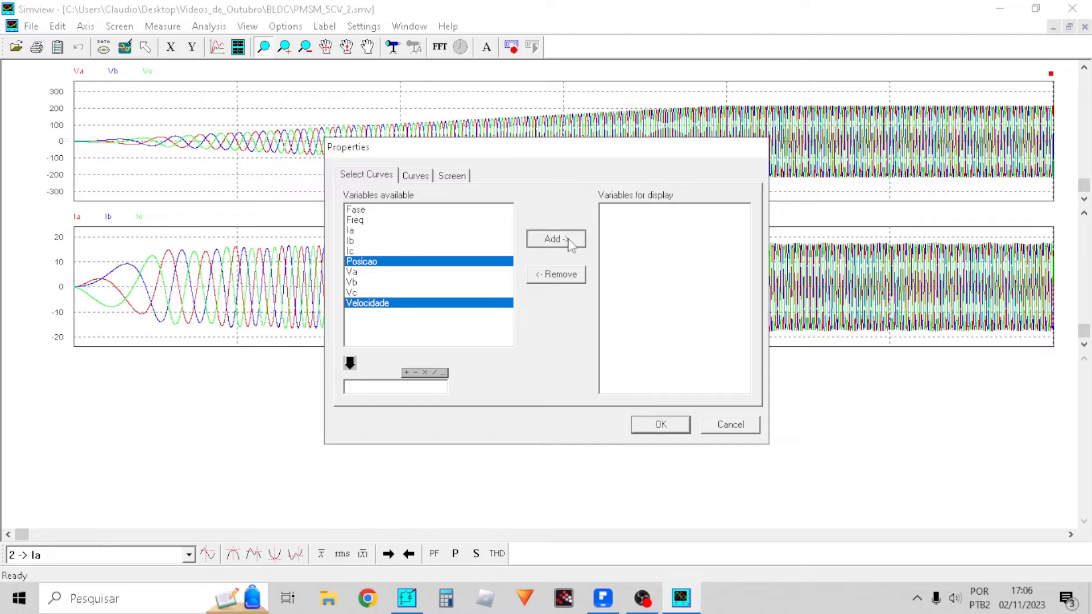
pyautogui.click(659, 427)
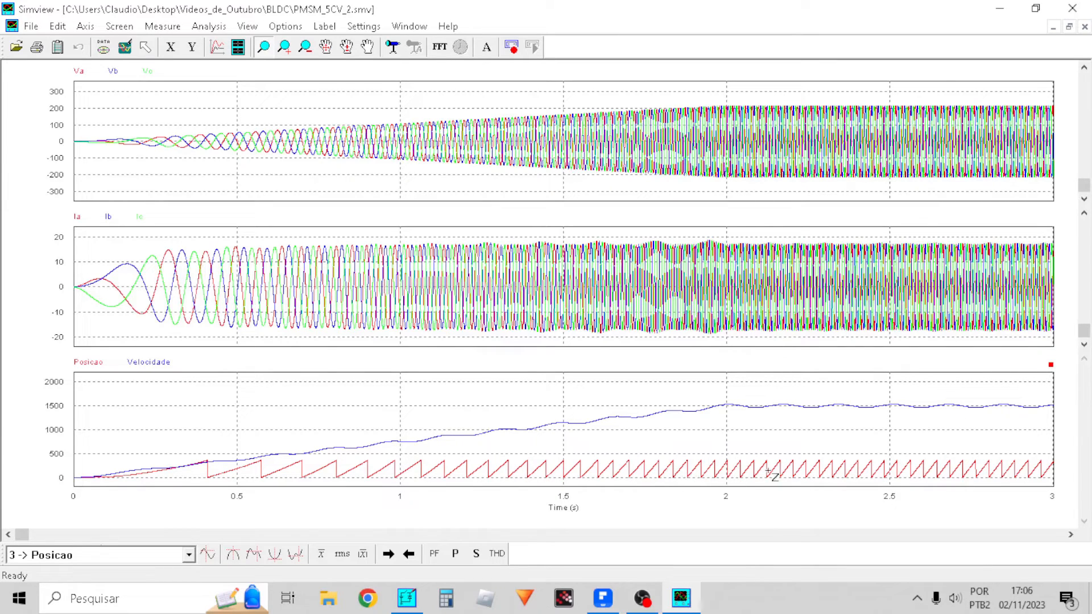
# Examine the Posicao sawtooth against the phase voltage and current cycles around 2.5 s
pyautogui.doubleClick(592, 444)
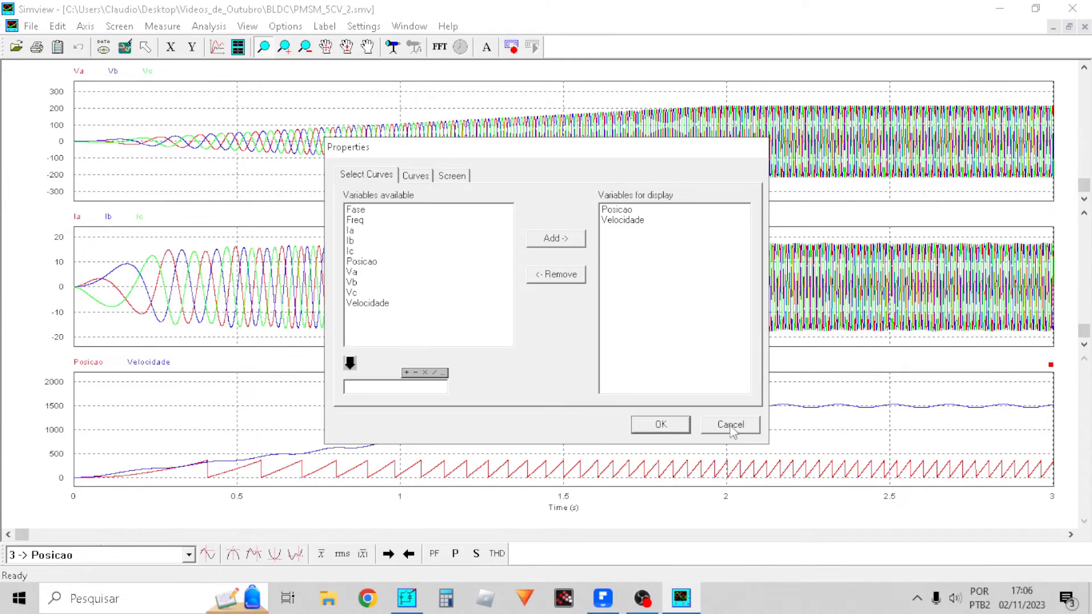
pyautogui.click(731, 427)
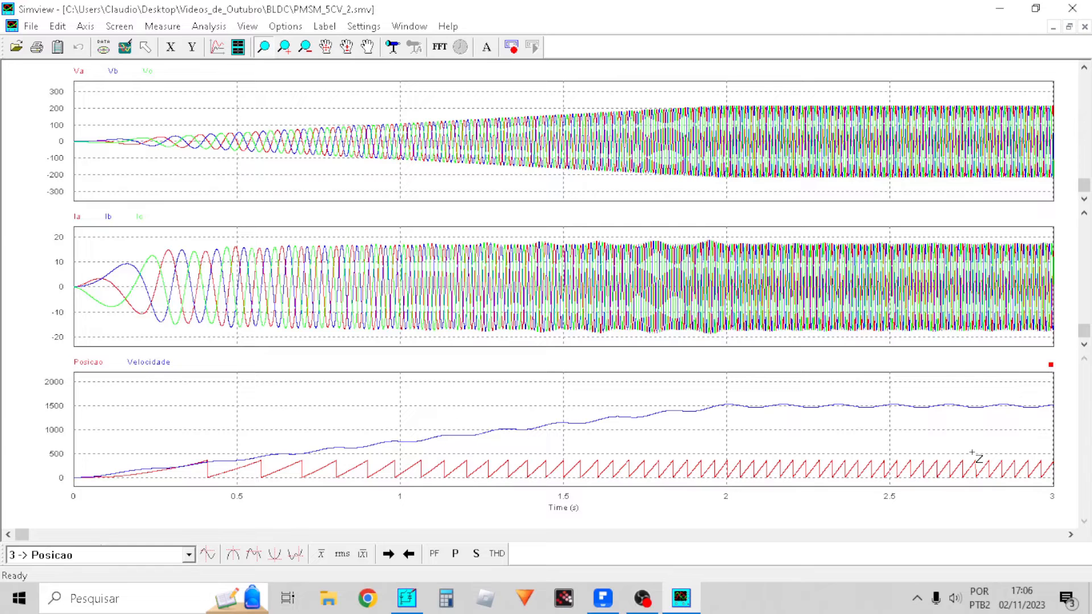
pyautogui.click(801, 496)
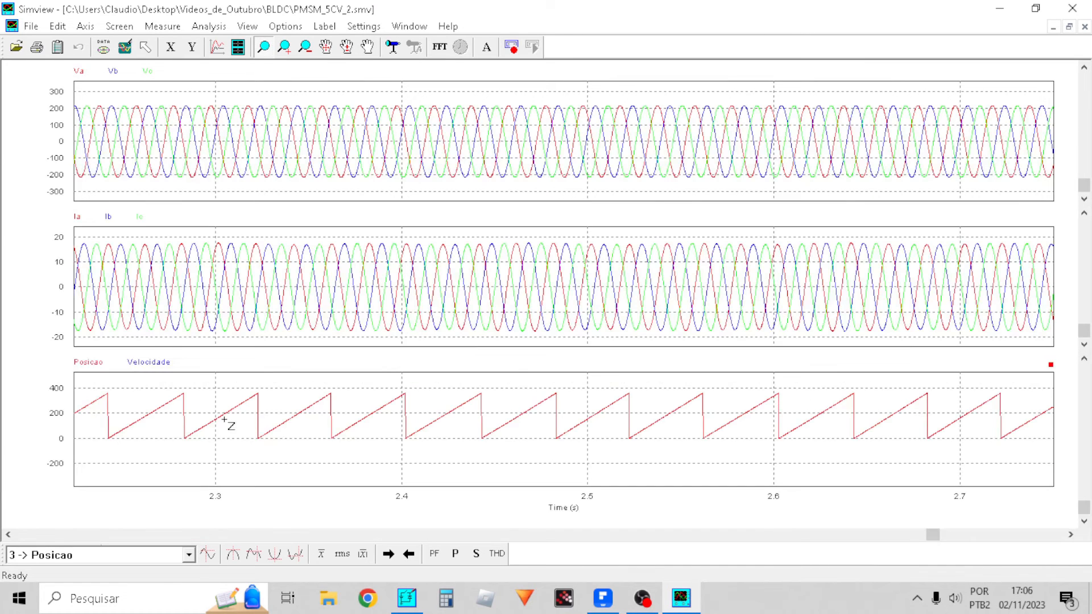
pyautogui.moveTo(533, 366); pyautogui.dragTo(752, 457)
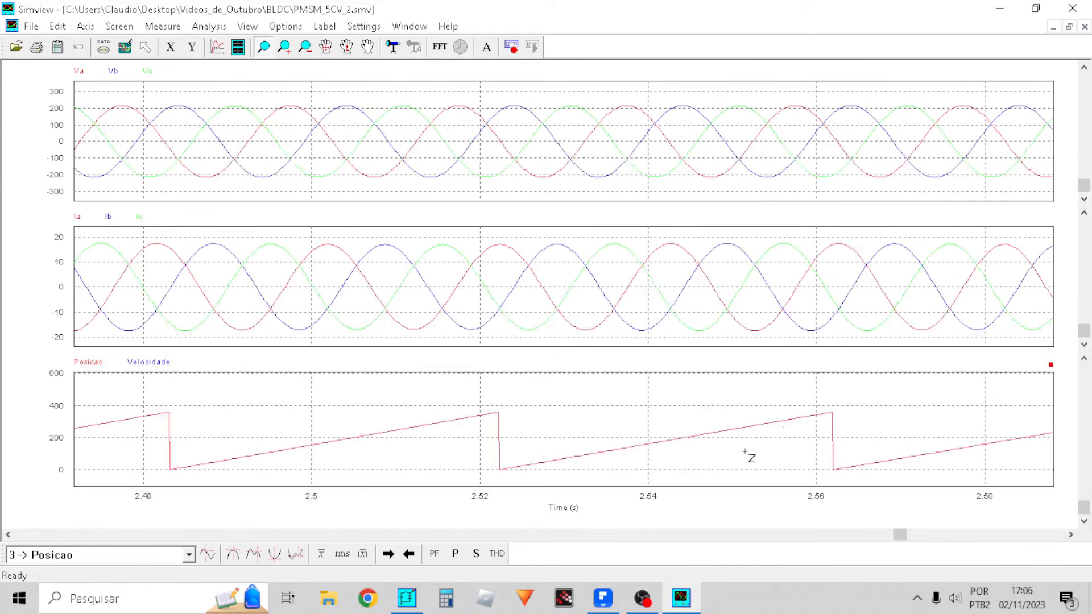
pyautogui.click(125, 46)
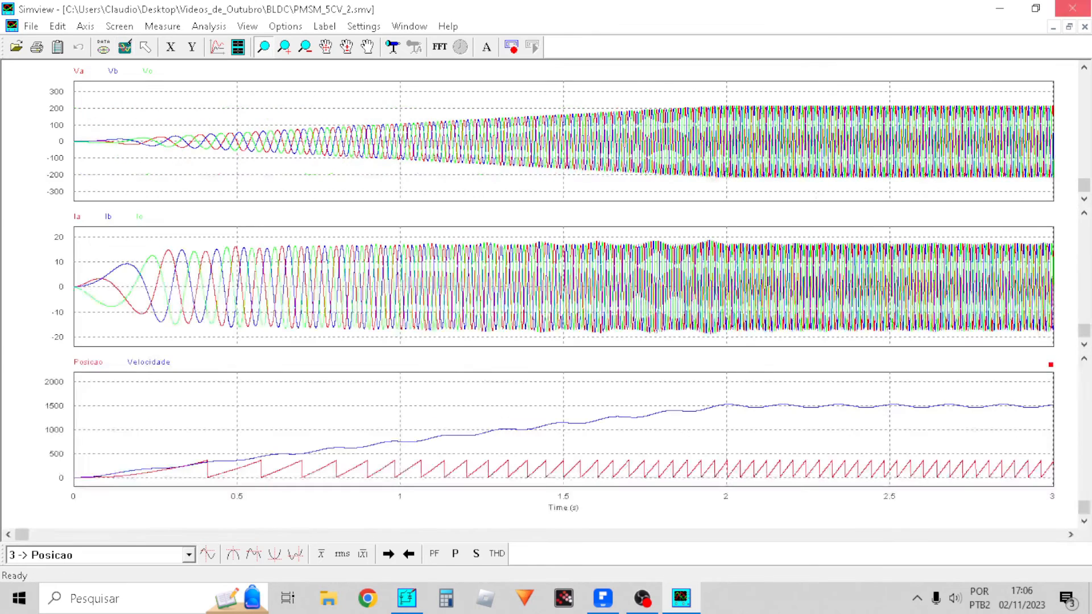
# Close the current waveform window, plot Fase and Posicao together in a fresh Simview graph, and maximize it
pyautogui.doubleClick(700, 422)
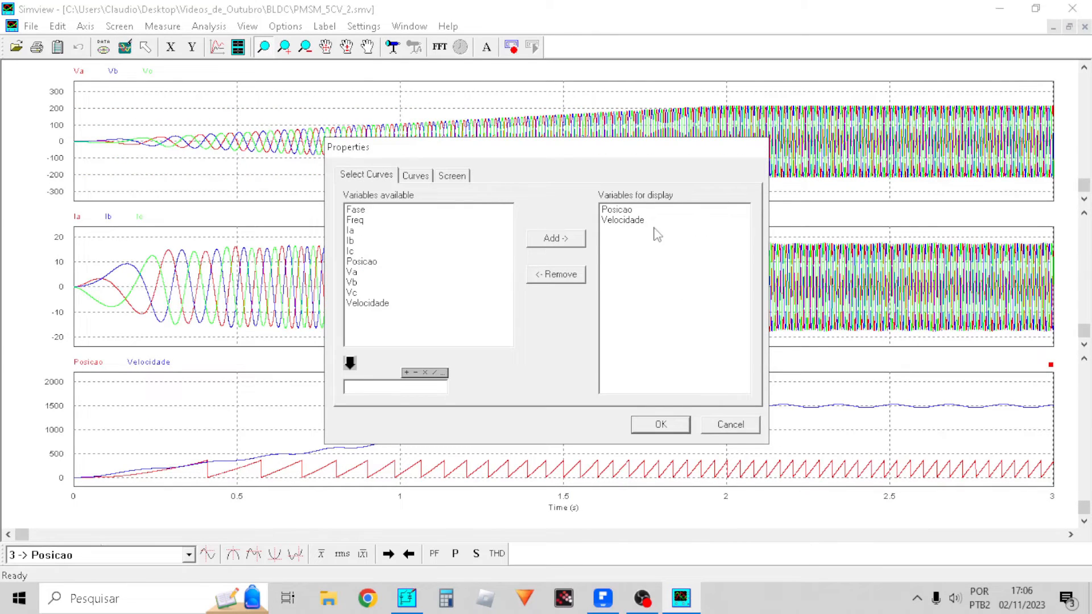
pyautogui.click(735, 427)
pyautogui.click(1072, 8)
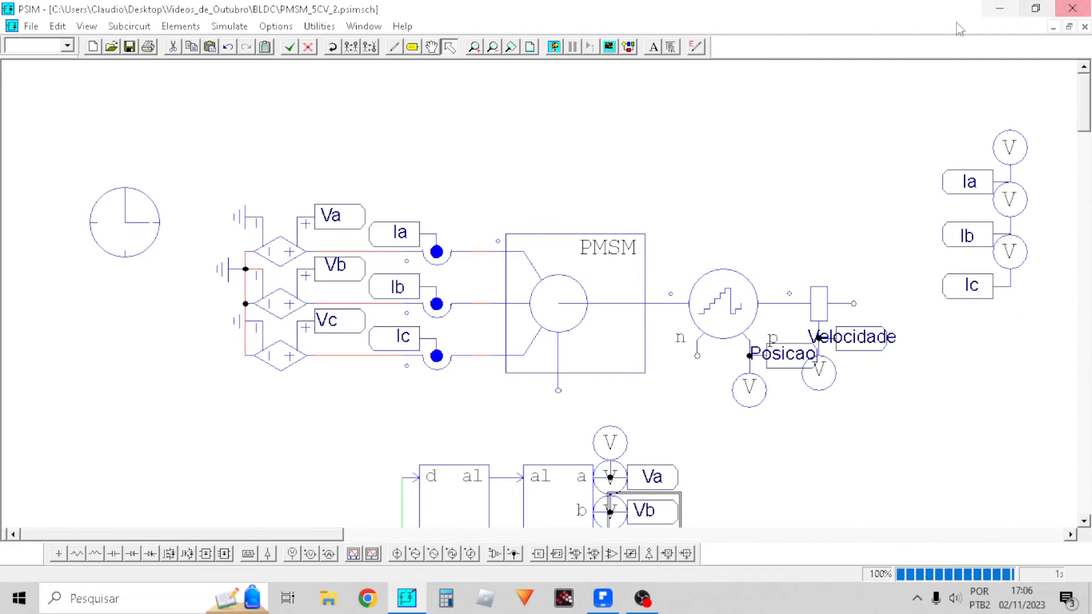
pyautogui.click(609, 49)
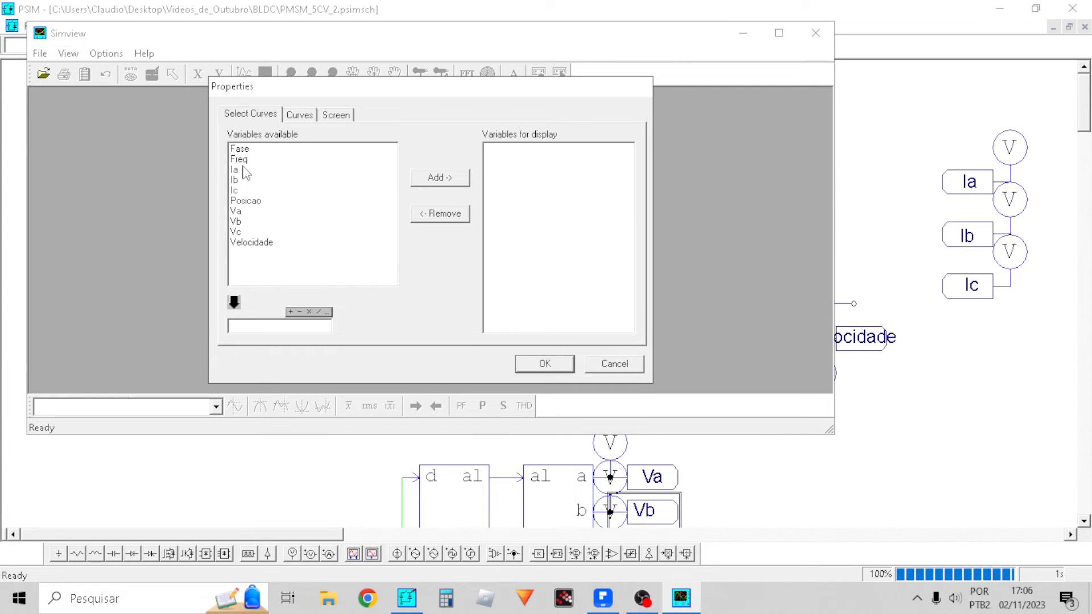
pyautogui.click(248, 149)
pyautogui.click(255, 201)
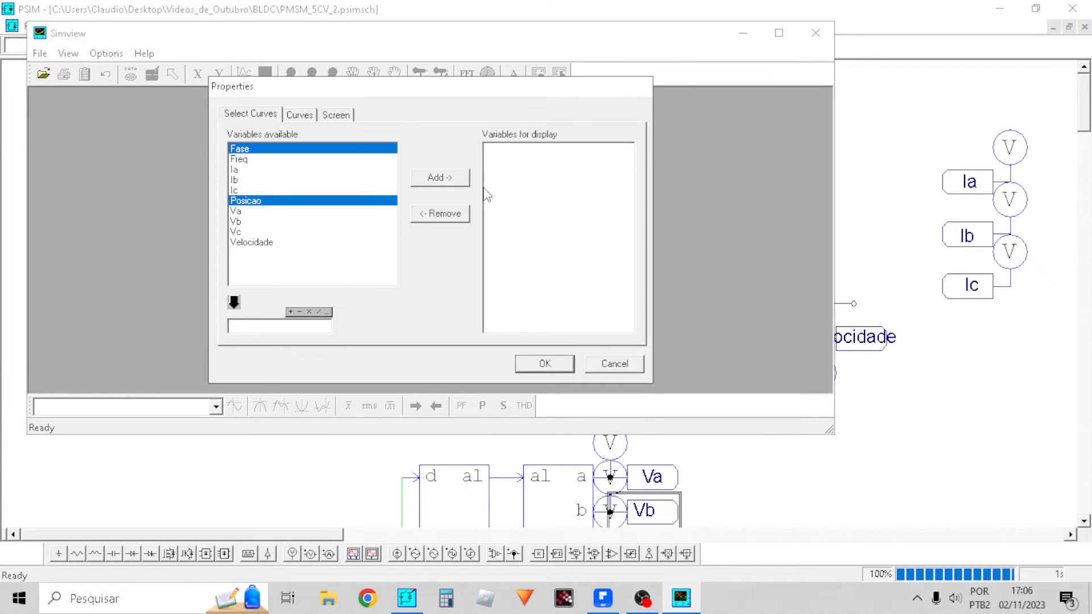
pyautogui.click(440, 178)
pyautogui.click(535, 361)
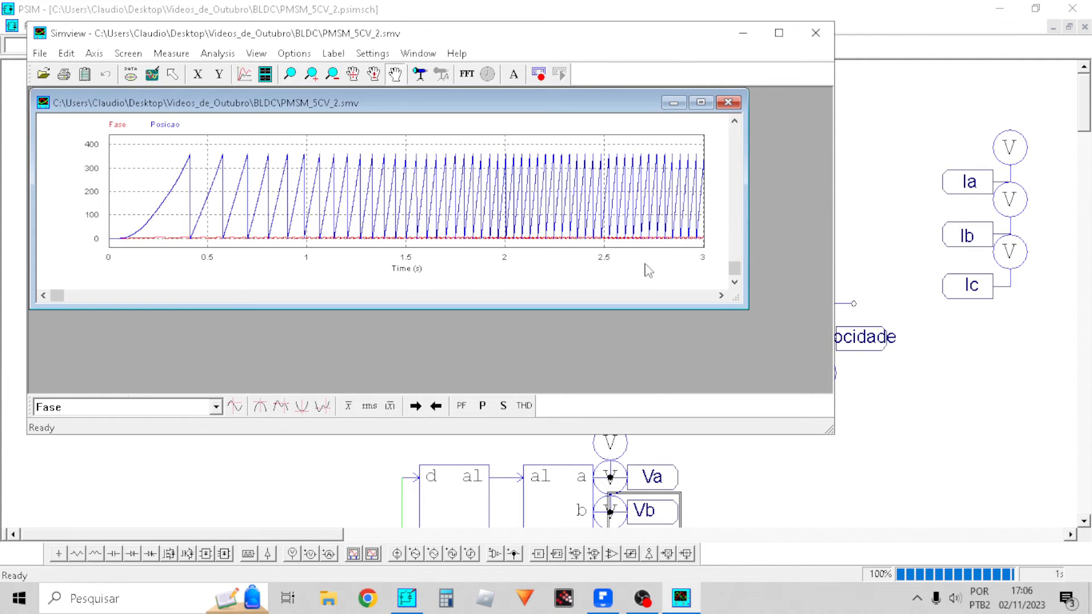
pyautogui.click(701, 102)
pyautogui.click(779, 33)
# Add the calculated curve Fase*180/3.1415 to the Fase and Posicao plot
pyautogui.doubleClick(703, 329)
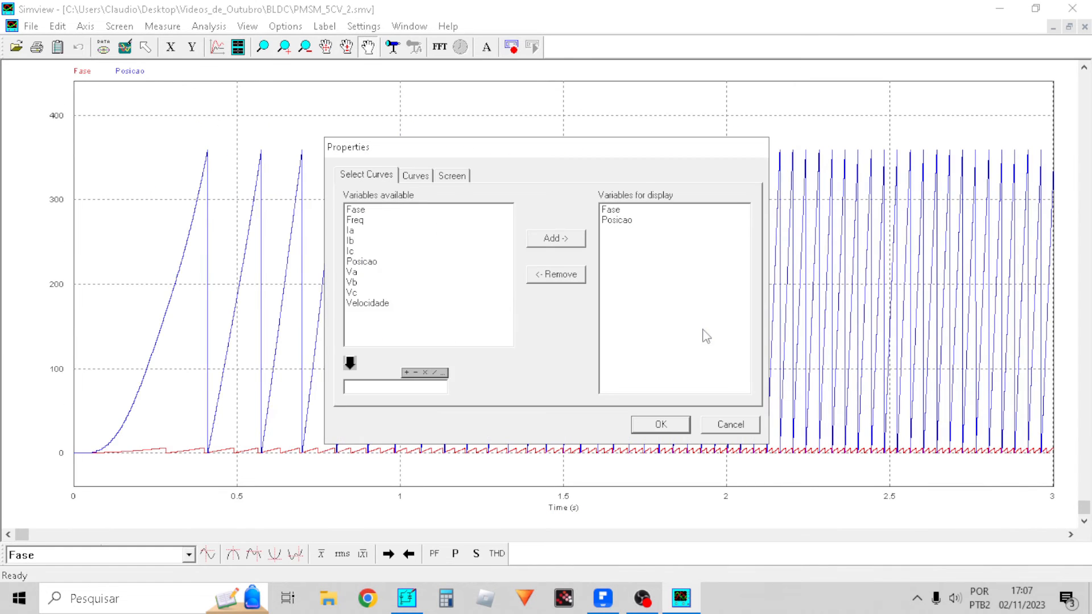
pyautogui.click(616, 220)
pyautogui.click(350, 363)
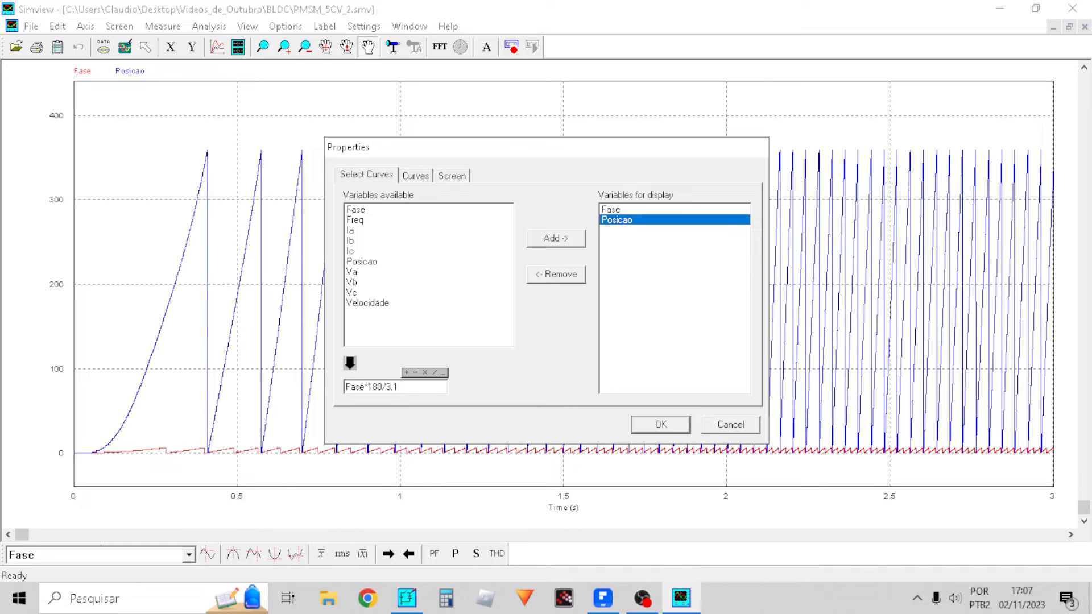
pyautogui.press('Return')
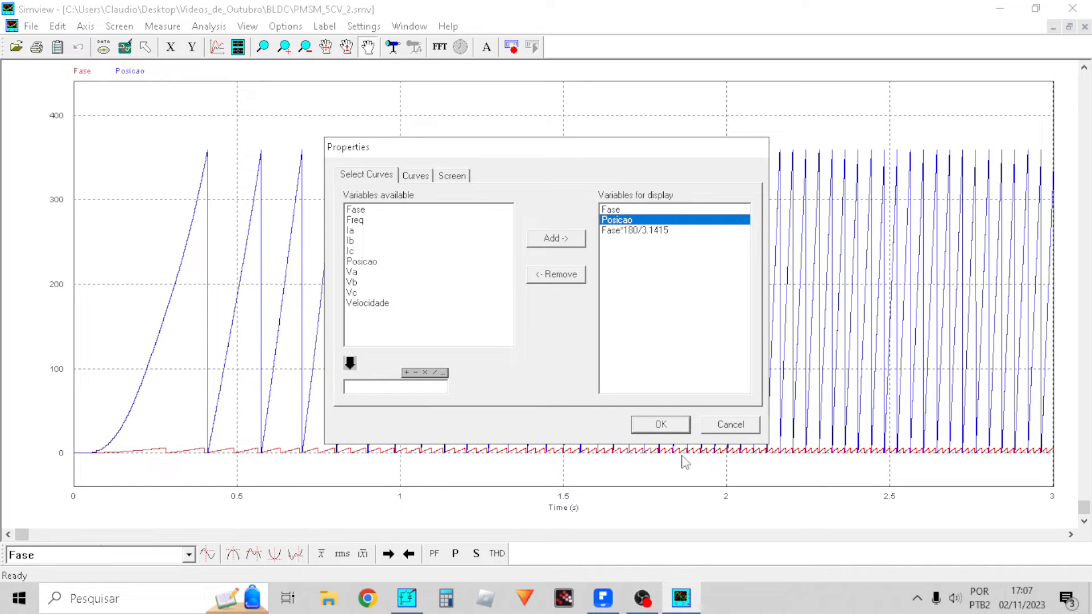
pyautogui.click(660, 425)
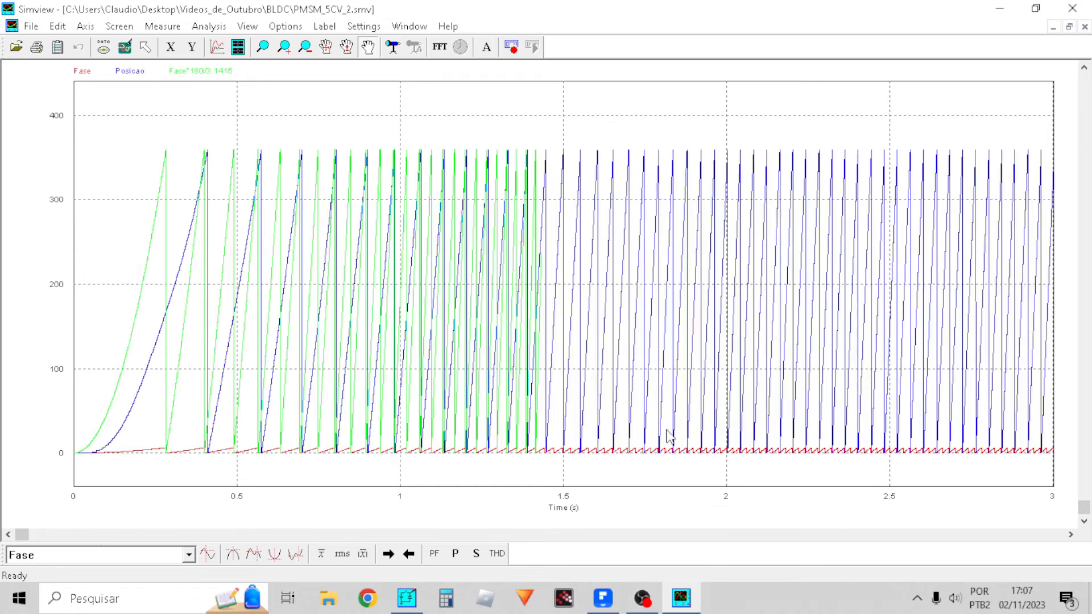
# Compare the scaled Fase and Posicao sawtooth periods between about 2.25 and 2.7 s, and close Simview
pyautogui.click(263, 47)
pyautogui.moveTo(955, 116); pyautogui.dragTo(802, 470)
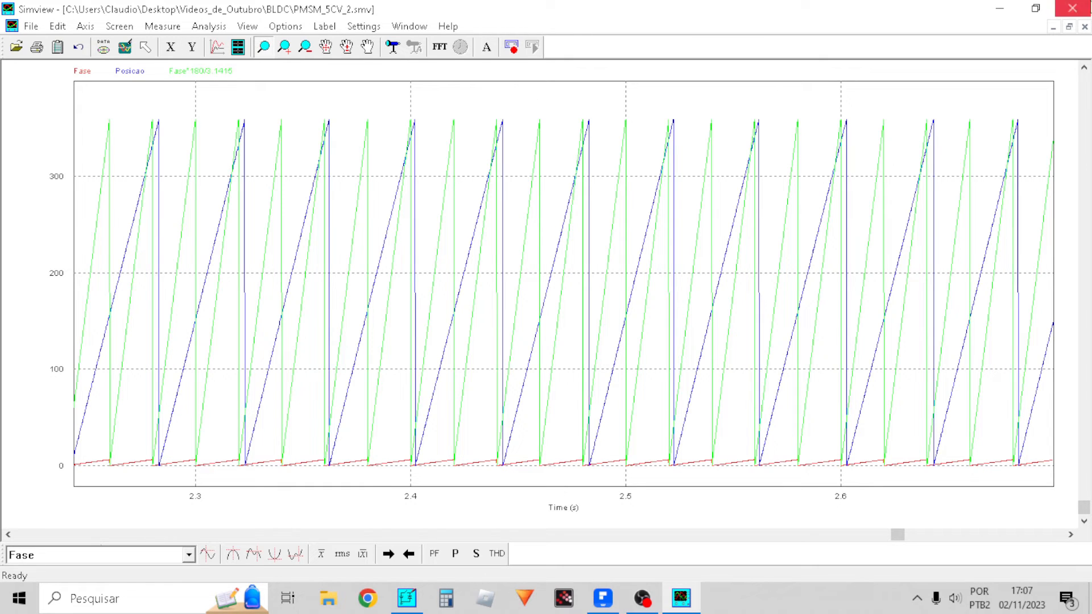
pyautogui.click(1087, 8)
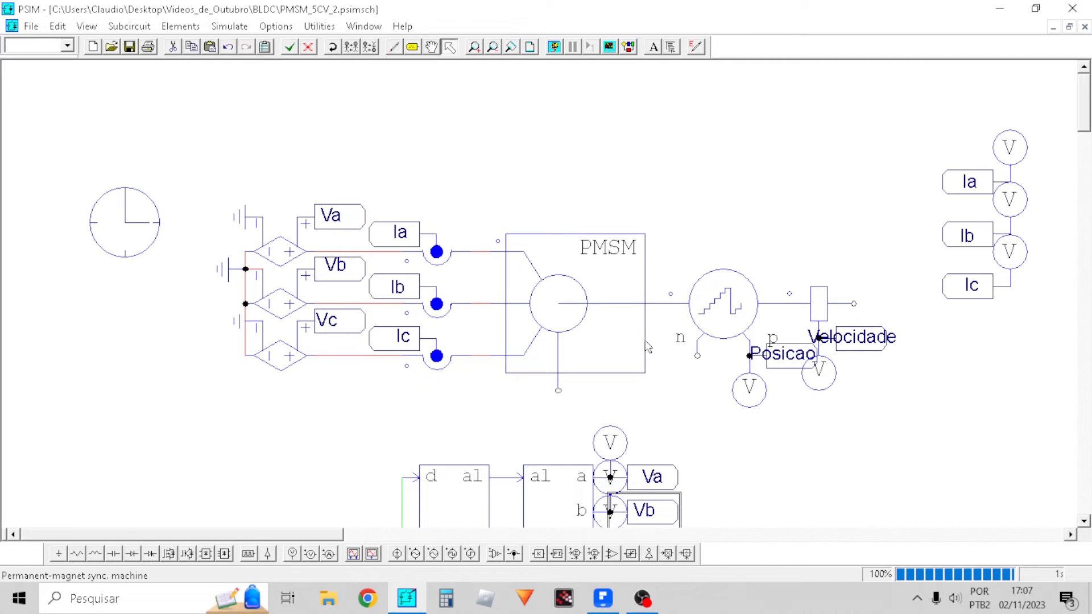
# Place an abc-alpha/beta Transformation block beside the separate Ia, Ib and Ic labels with voltage probes
pyautogui.scroll(-3, 871, 392)
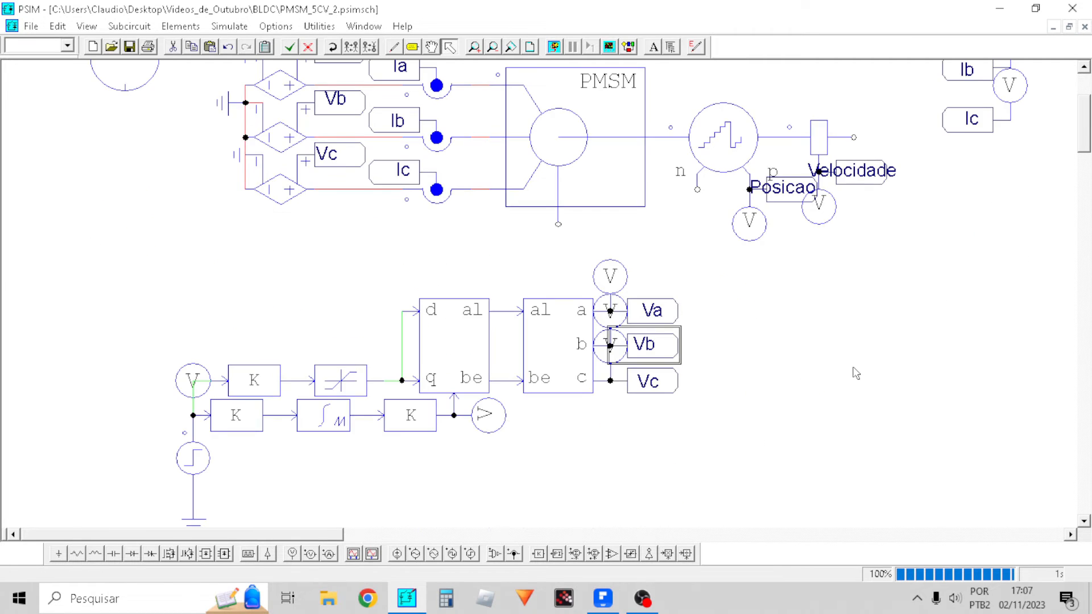
pyautogui.scroll(3, 796, 399)
pyautogui.click(604, 421)
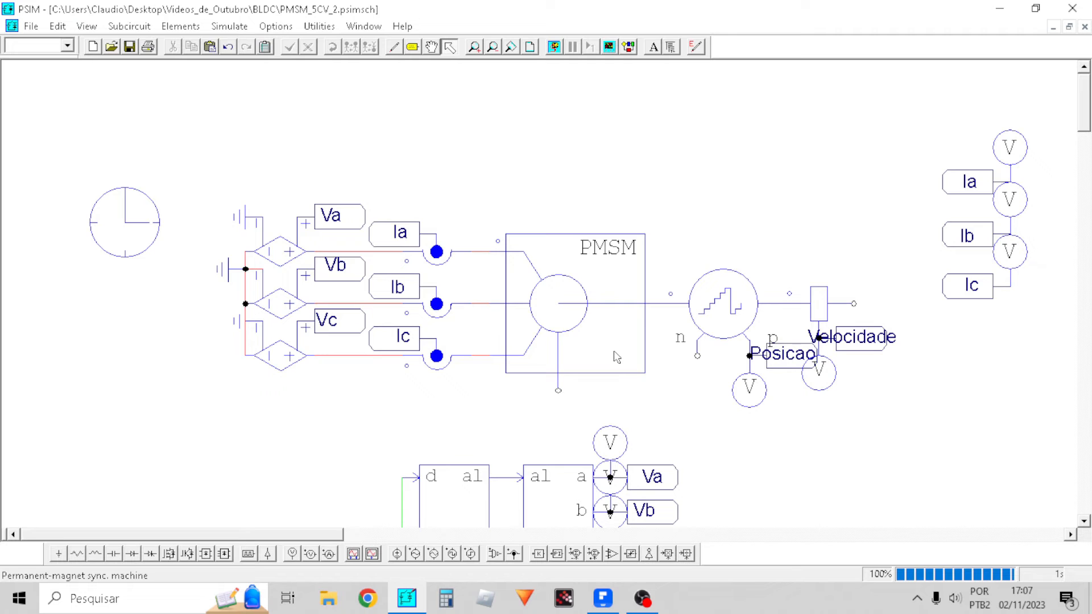
pyautogui.moveTo(317, 538); pyautogui.dragTo(429, 538)
pyautogui.scroll(-3, 441, 521)
pyautogui.scroll(3, 471, 453)
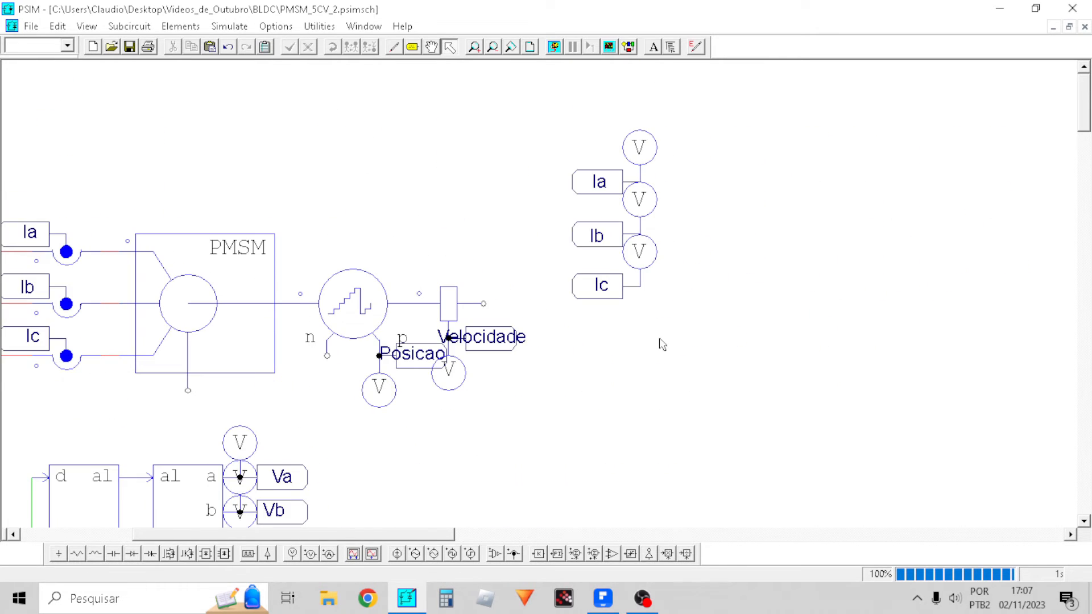
pyautogui.moveTo(672, 337); pyautogui.dragTo(555, 106)
pyautogui.click(250, 88)
pyautogui.click(181, 26)
pyautogui.moveTo(196, 65)
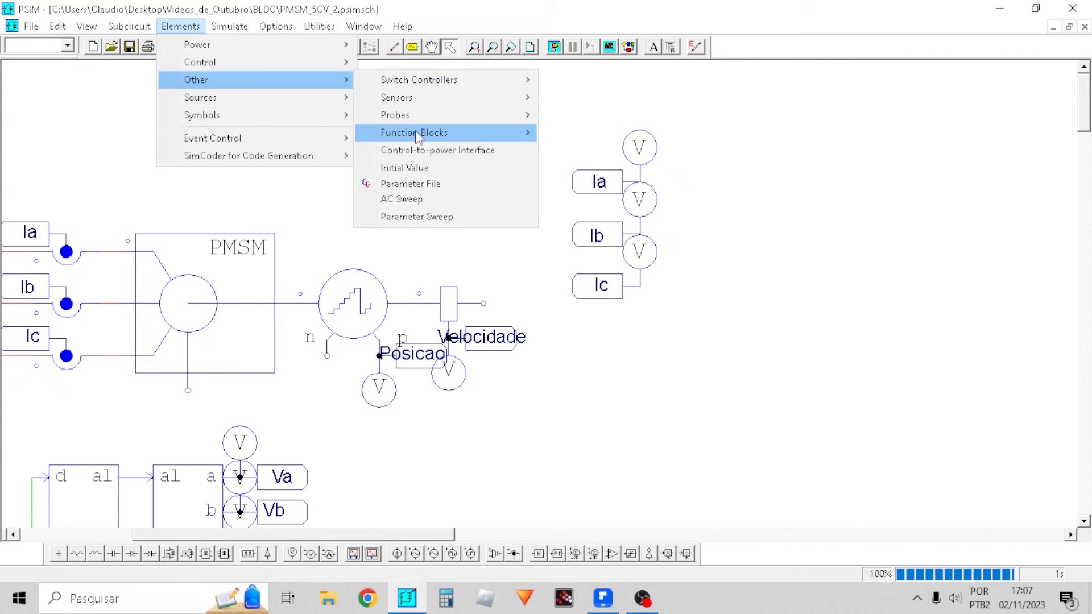
pyautogui.moveTo(416, 132)
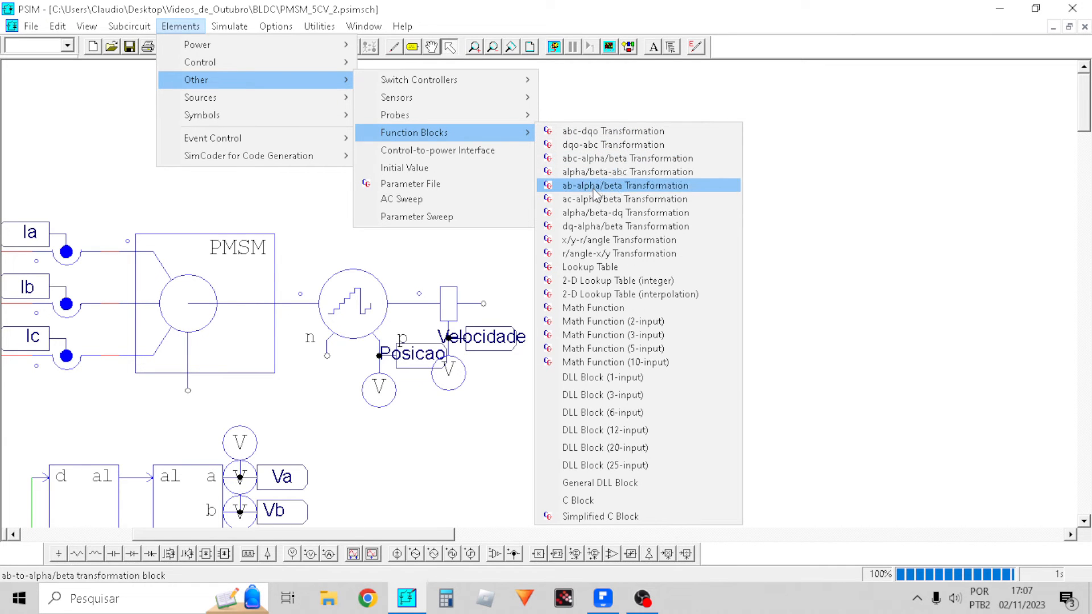
pyautogui.click(583, 163)
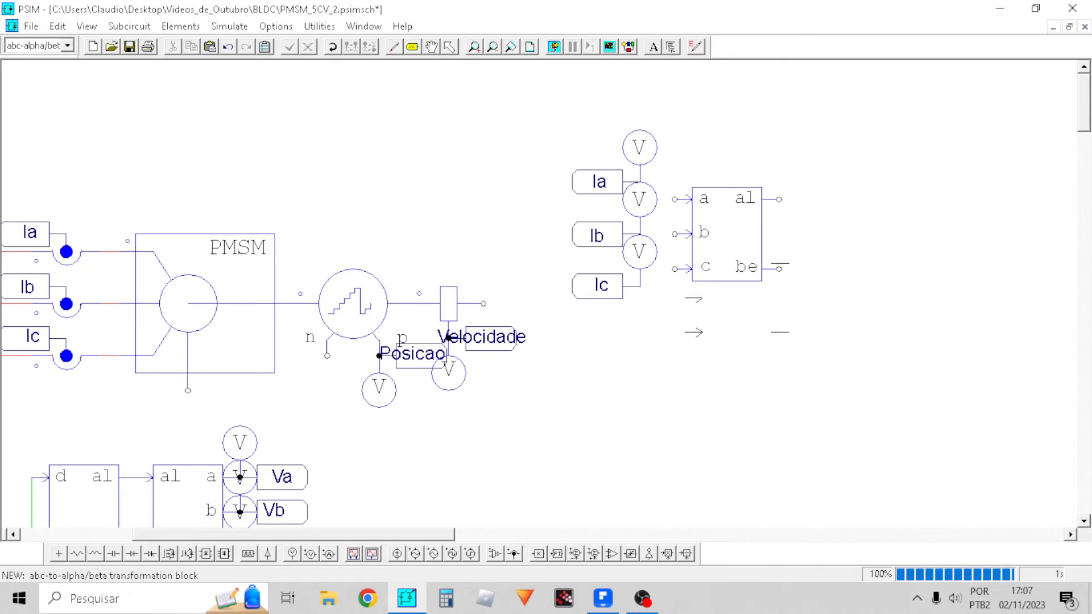
# Place an alpha/beta-dq Transformation block so its inputs join the al and be outputs of the abc-alpha/beta block
pyautogui.click(180, 26)
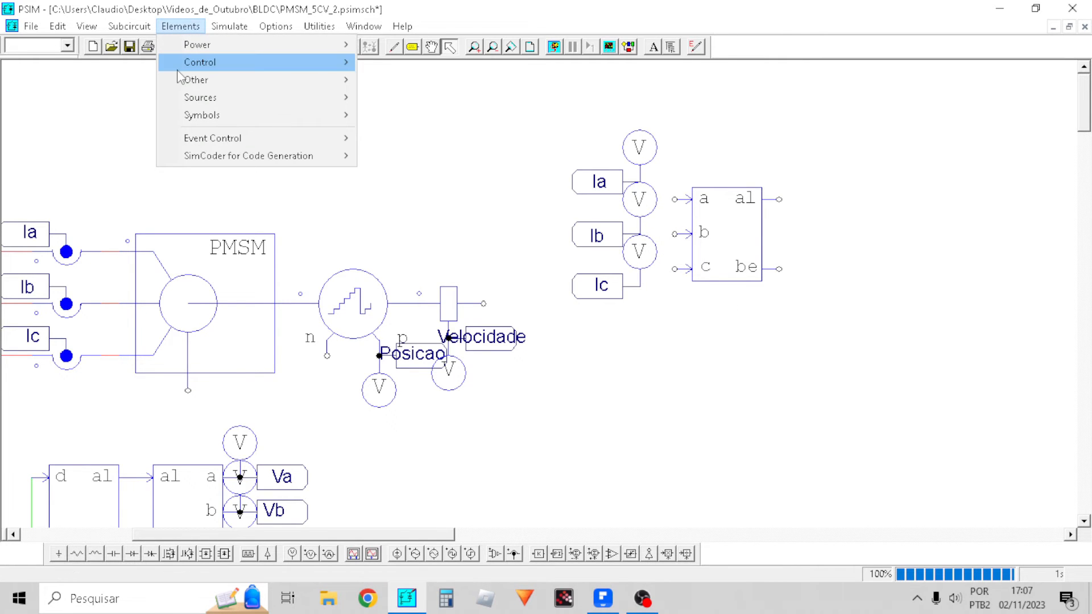
pyautogui.moveTo(209, 102)
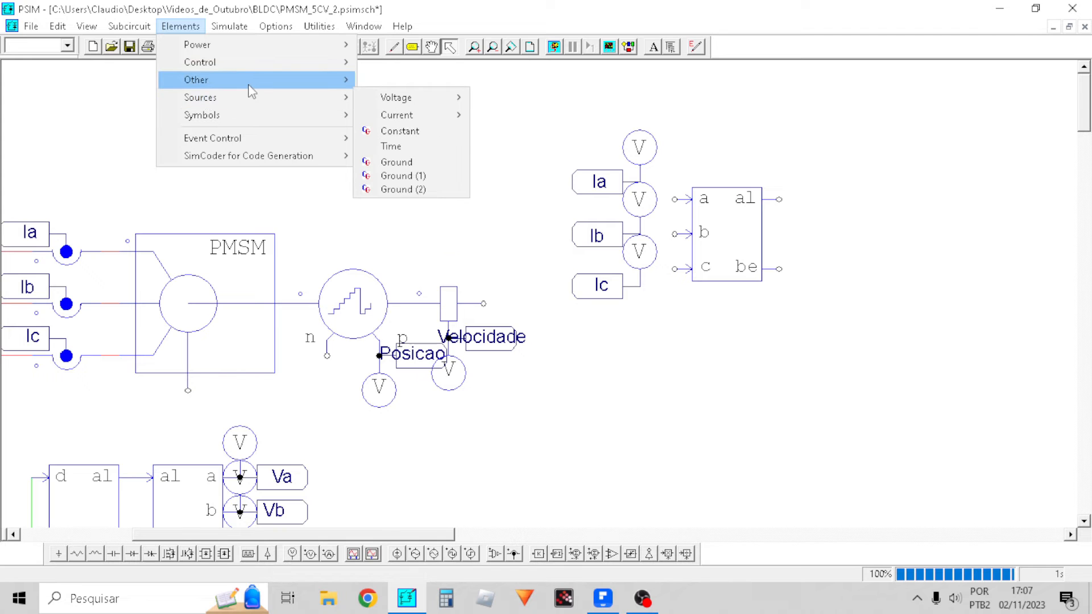
pyautogui.moveTo(249, 83)
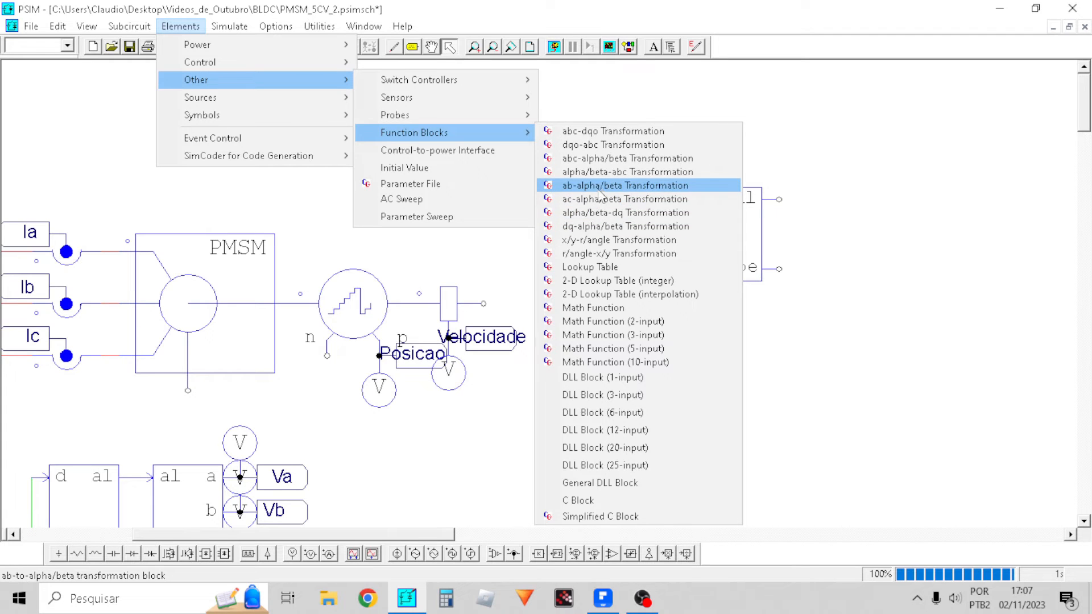
pyautogui.click(598, 212)
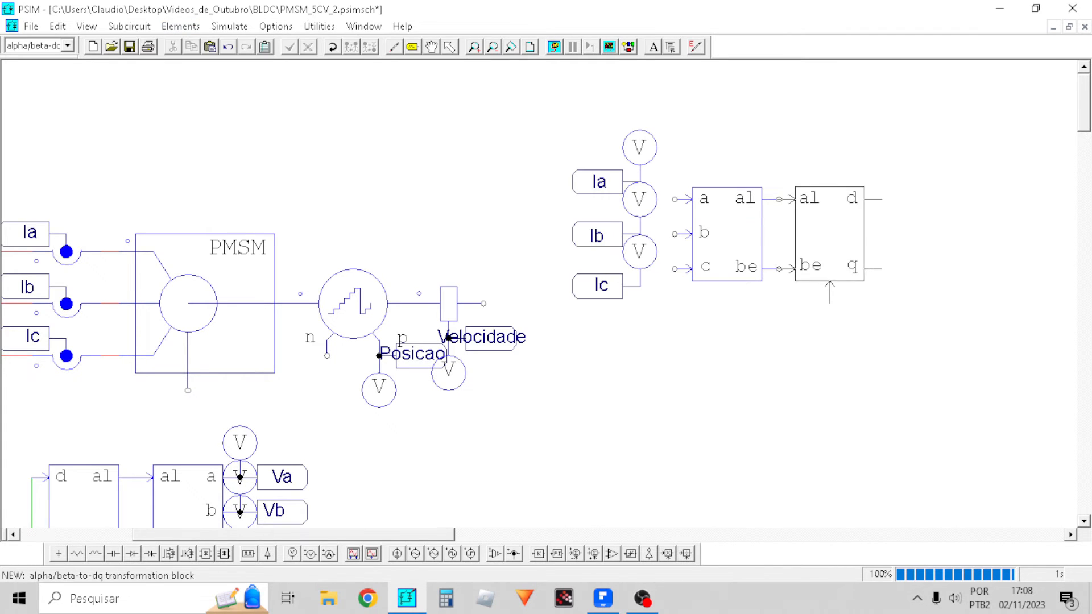
# Move the Ia, Ib and Ic labels with their probes onto the a, b and c inputs of the abc-alpha/beta block
pyautogui.moveTo(676, 321); pyautogui.dragTo(496, 117)
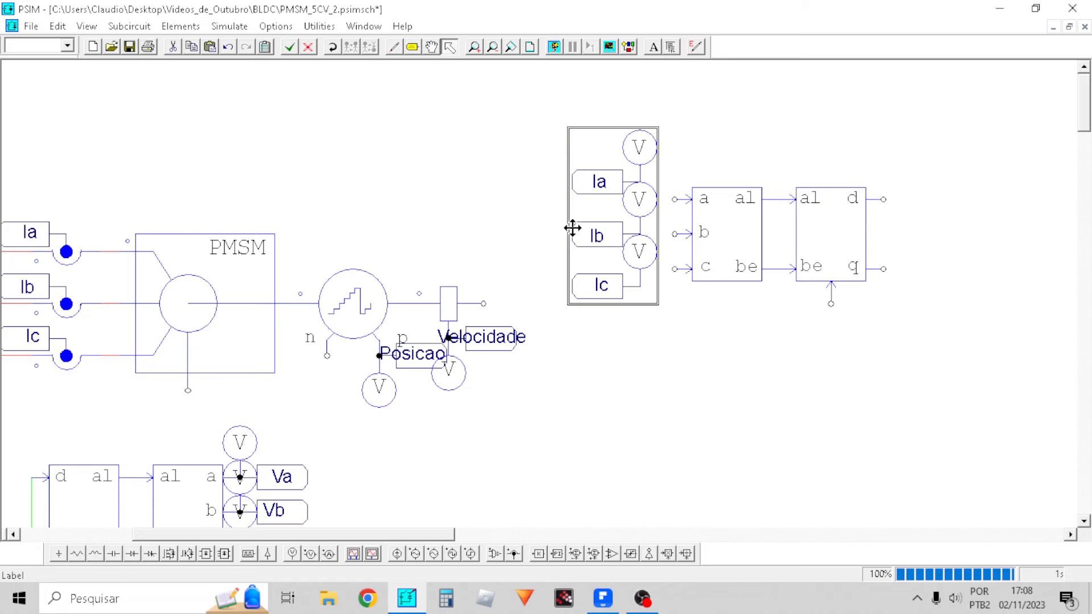
pyautogui.moveTo(573, 227); pyautogui.dragTo(722, 105)
pyautogui.click(725, 296)
pyautogui.click(592, 212)
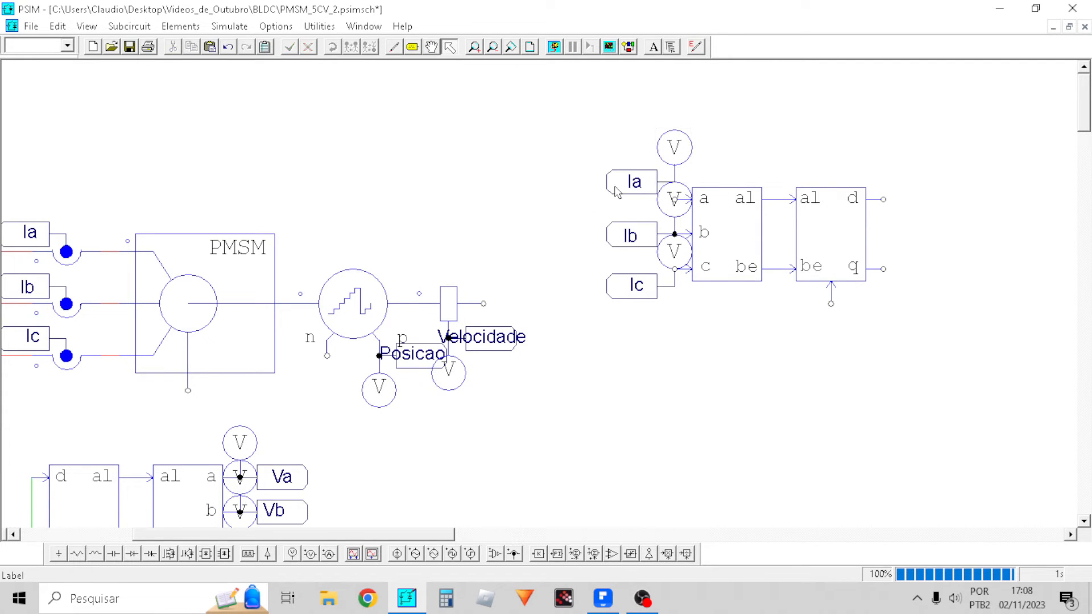
pyautogui.click(630, 181)
pyautogui.moveTo(630, 181); pyautogui.dragTo(629, 198)
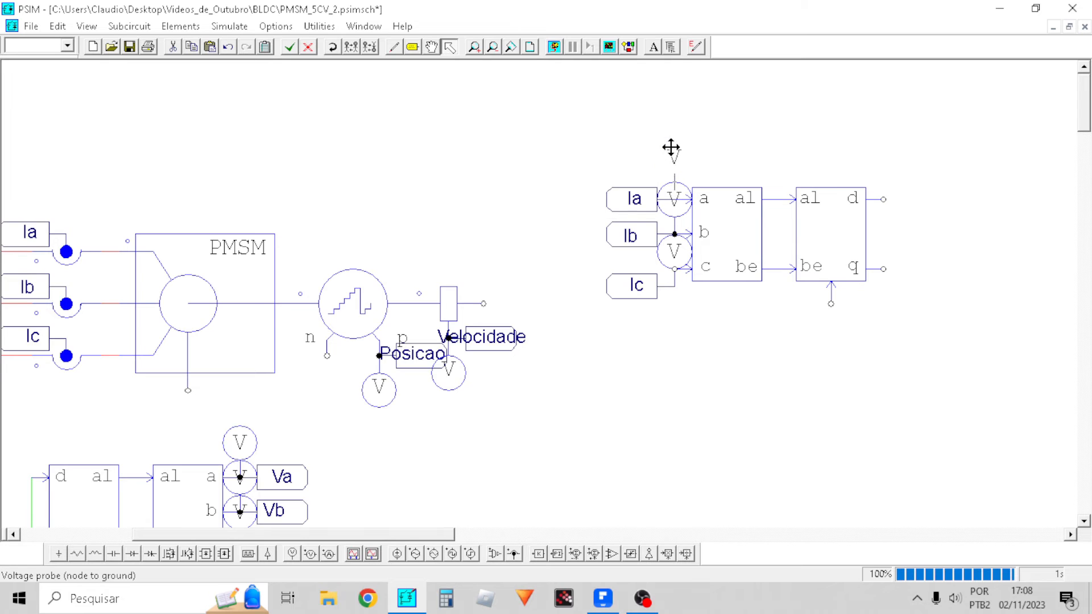
pyautogui.moveTo(673, 149); pyautogui.dragTo(673, 165)
pyautogui.moveTo(648, 288); pyautogui.dragTo(674, 232)
pyautogui.click(749, 336)
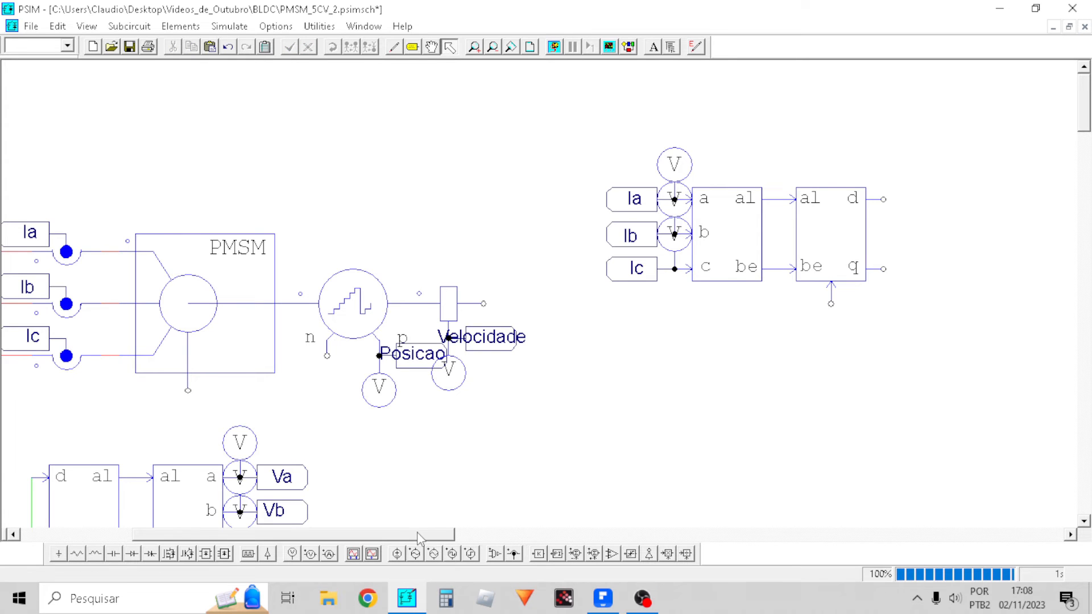
# Attach a vertical Fase label to the angle input of the dq-alpha/beta block and save the schematic
pyautogui.moveTo(418, 535); pyautogui.dragTo(276, 520)
pyautogui.scroll(-6, 434, 410)
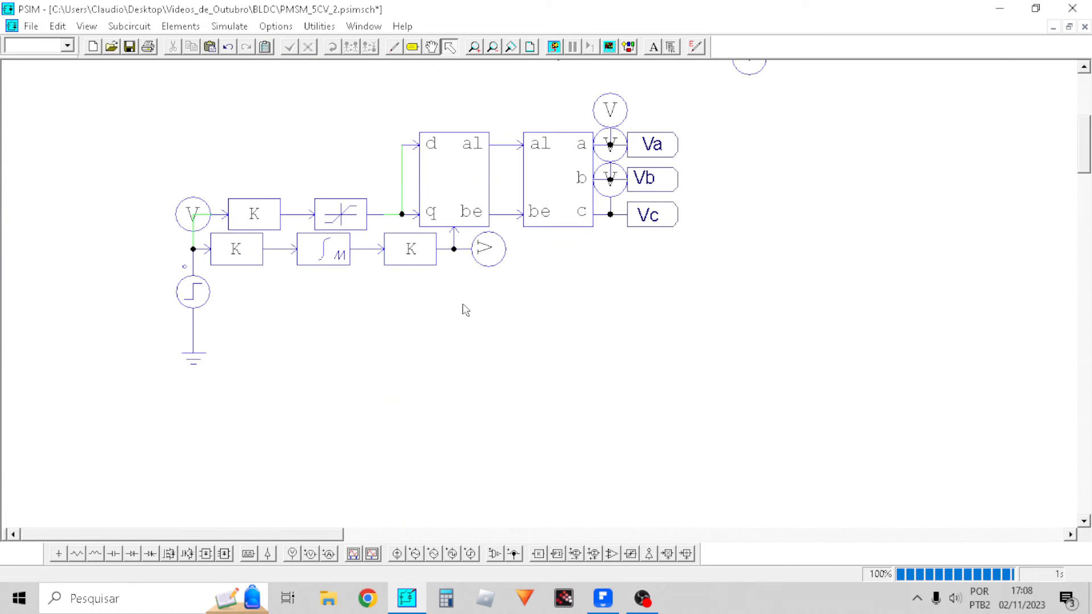
pyautogui.click(413, 46)
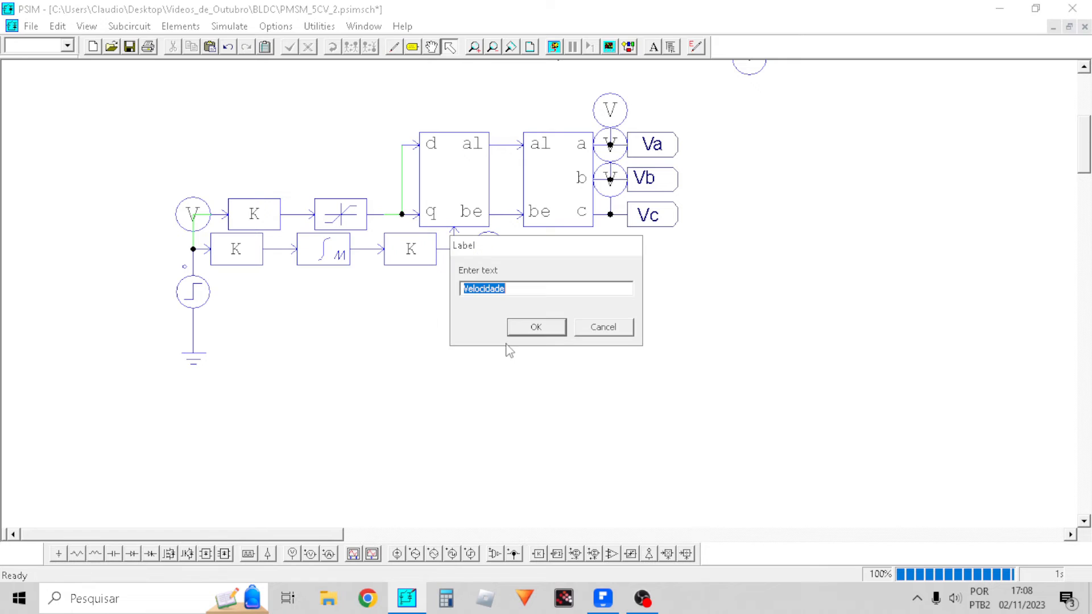
pyautogui.write('Fase')
pyautogui.press('Return')
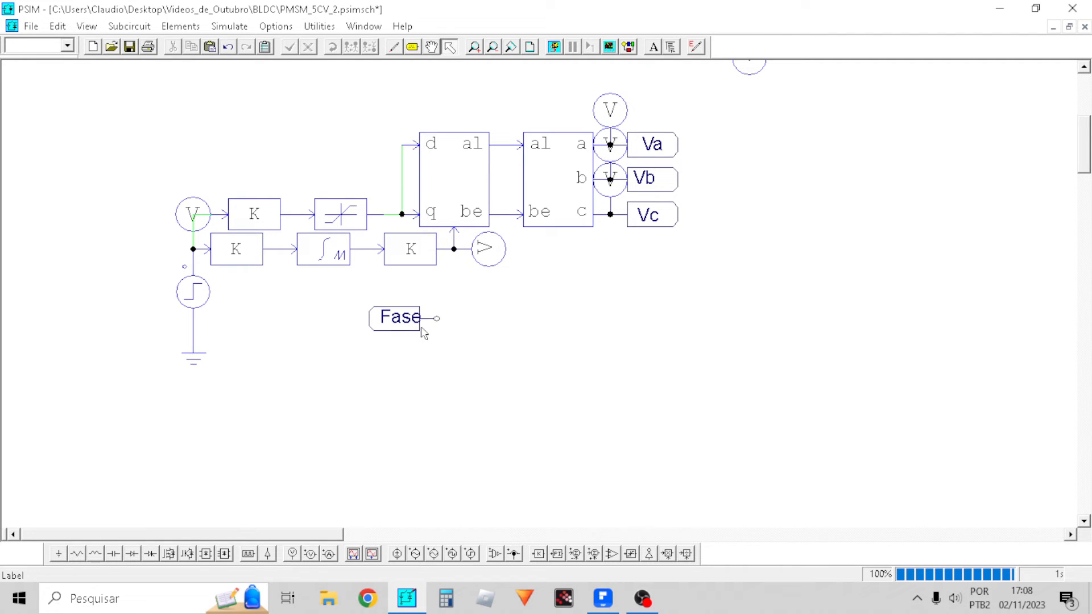
pyautogui.click(423, 333)
pyautogui.click(348, 51)
pyautogui.moveTo(409, 319); pyautogui.dragTo(461, 305)
pyautogui.click(333, 47)
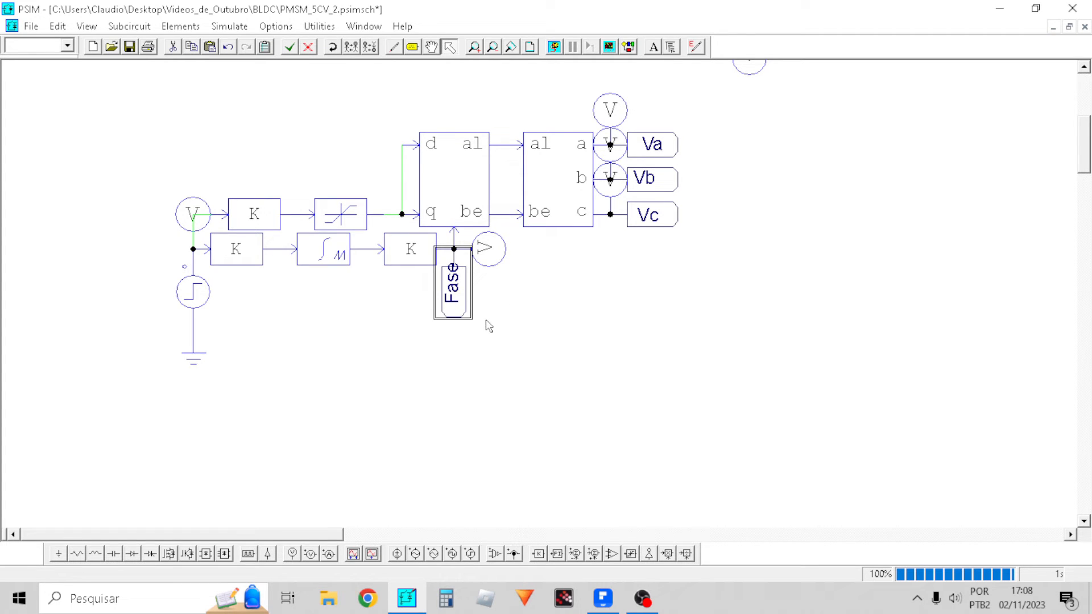
pyautogui.click(130, 47)
# Paste a copy of the Fase label, rotate it horizontal and place it at the alpha/beta-dq block's angle input
pyautogui.scroll(5, 900, 314)
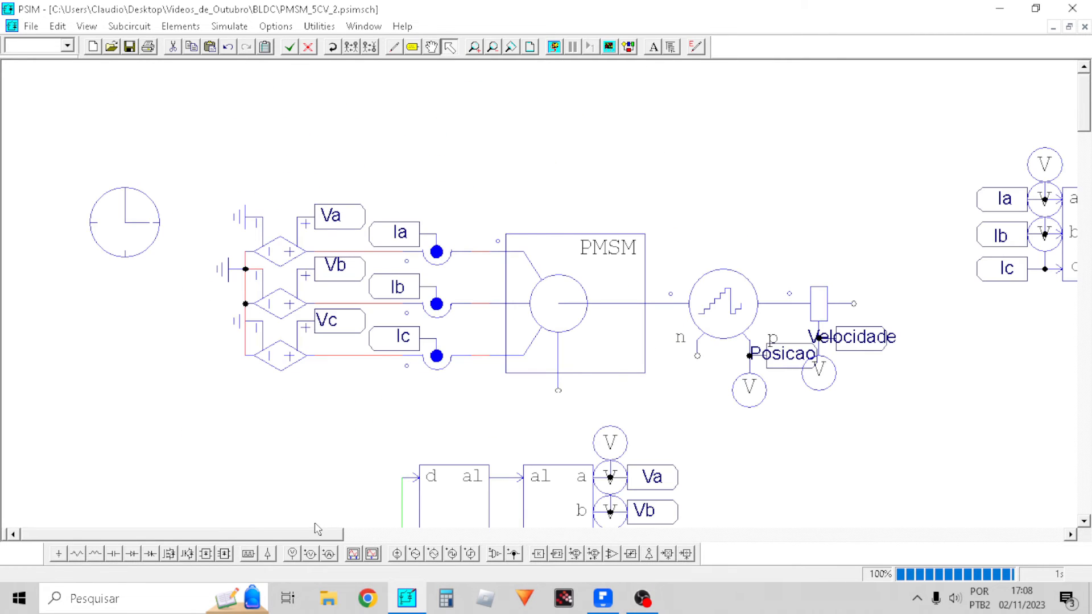
pyautogui.moveTo(315, 534); pyautogui.dragTo(405, 535)
pyautogui.hotkey('ctrl', 'v')
pyautogui.click(853, 355)
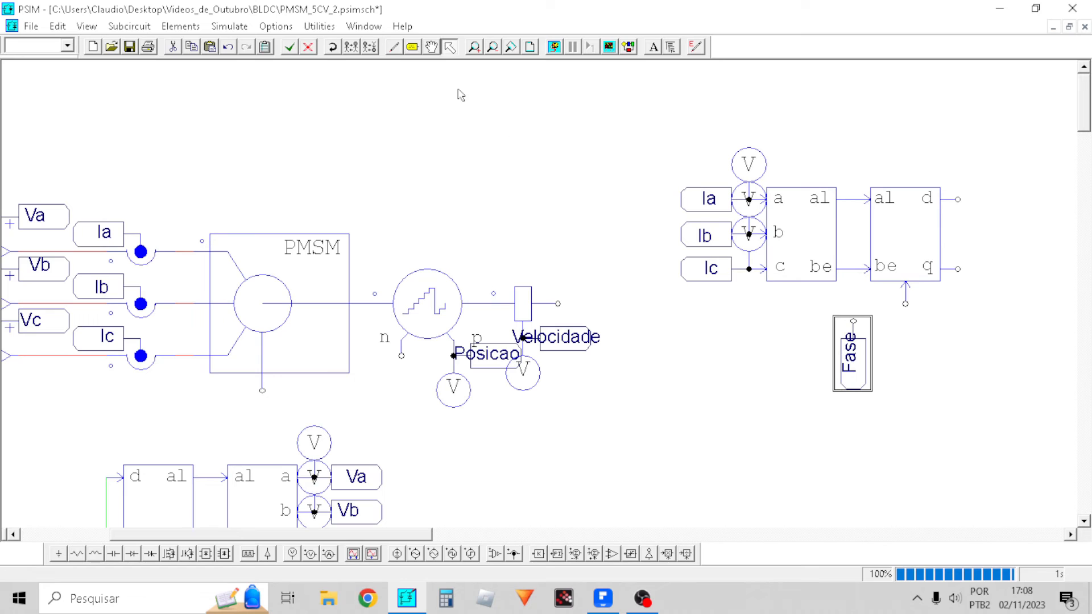
pyautogui.click(332, 47)
pyautogui.moveTo(862, 356); pyautogui.dragTo(902, 312)
pyautogui.click(910, 411)
# Attach voltage probes to the d and q outputs of the alpha/beta-dq block
pyautogui.click(749, 162)
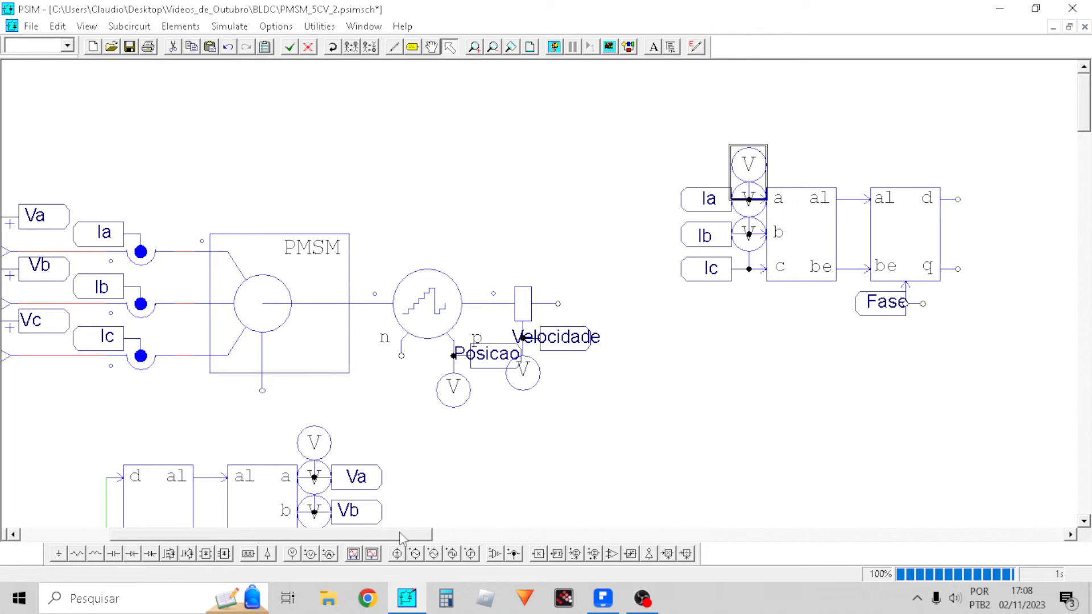
pyautogui.click(292, 554)
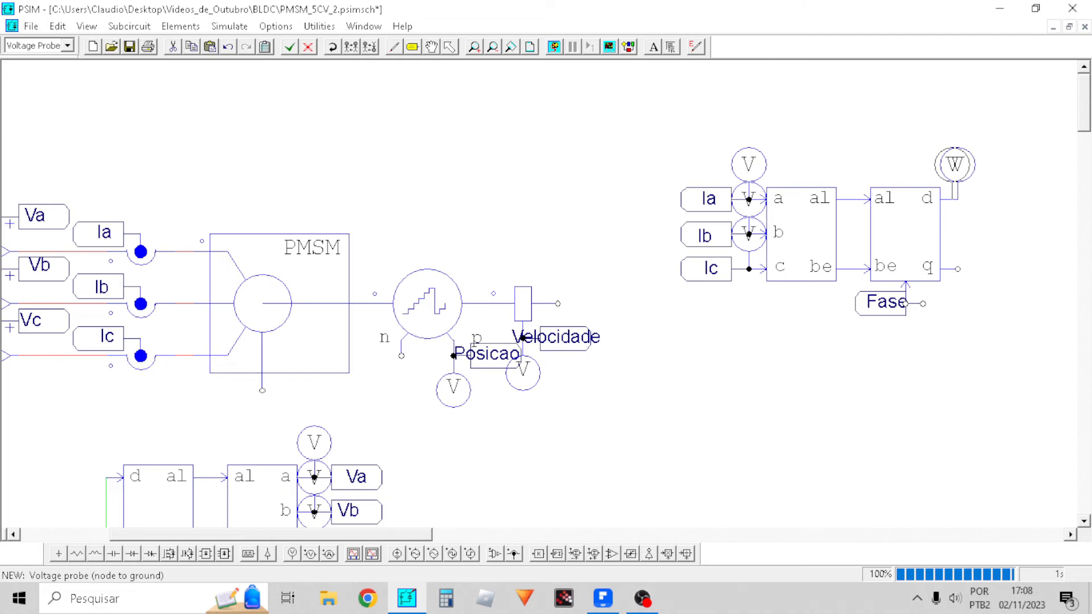
pyautogui.press('Escape')
pyautogui.click(956, 173)
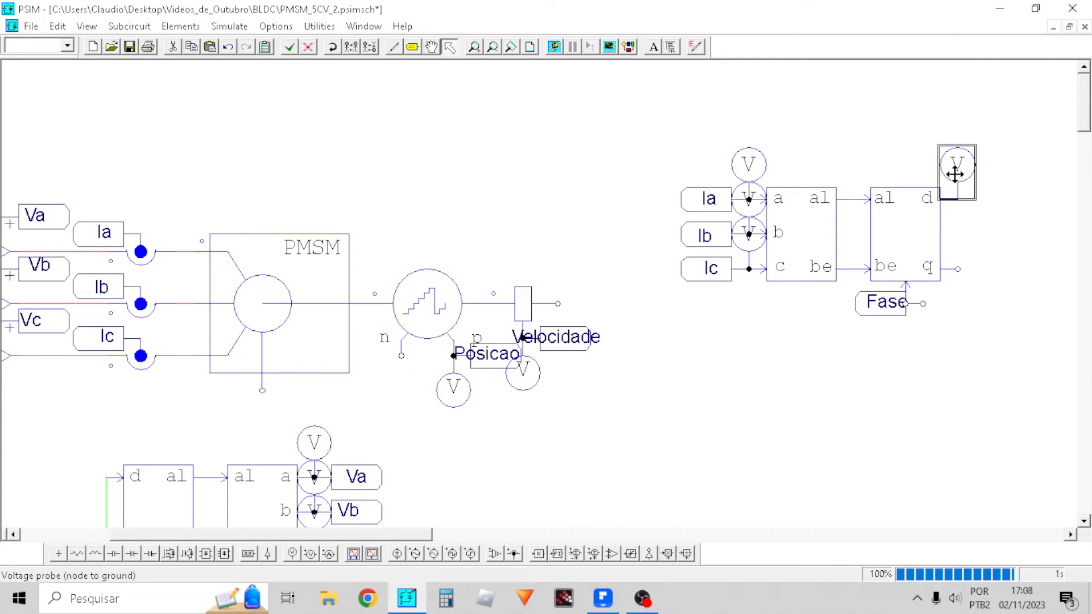
pyautogui.hotkey('ctrl', 'c')
pyautogui.hotkey('ctrl', 'v')
pyautogui.click(957, 233)
# Name the voltage probe at the d output Id and the probe at the q output Iq
pyautogui.doubleClick(957, 165)
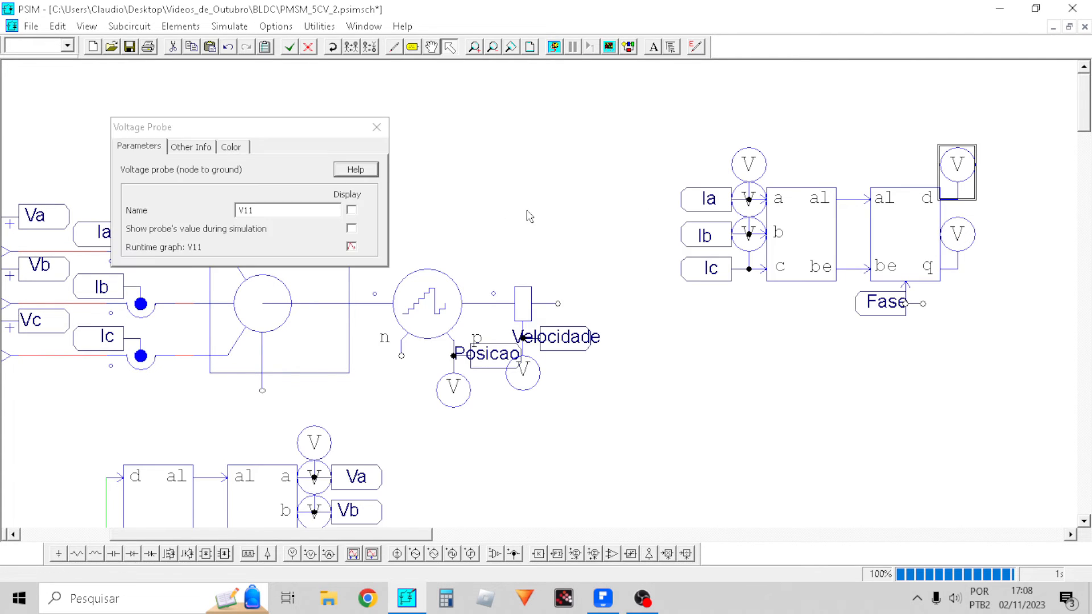
pyautogui.click(304, 209)
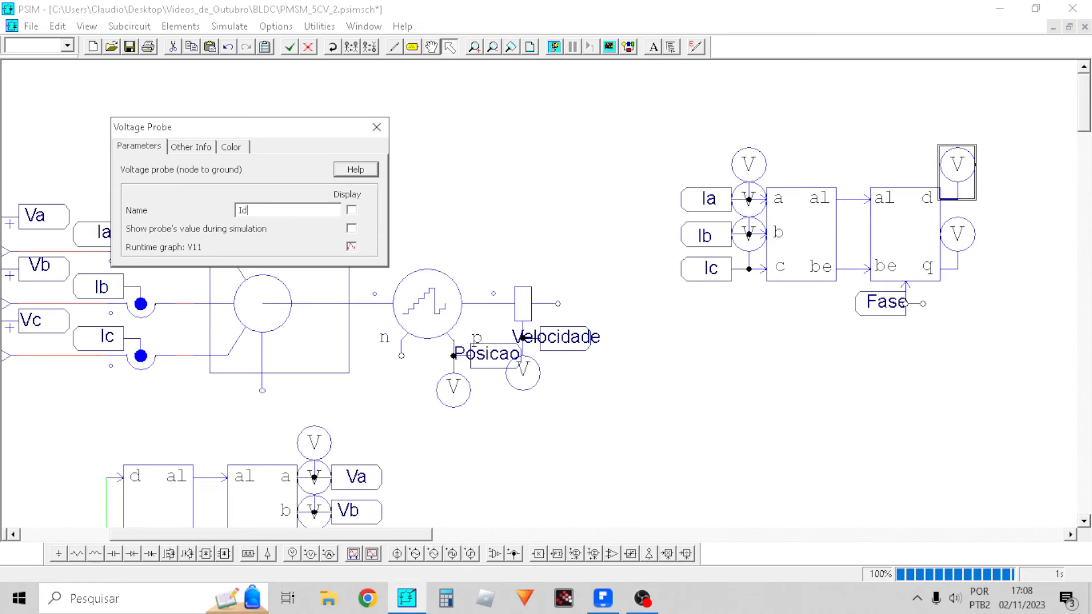
pyautogui.write('Id')
pyautogui.click(377, 127)
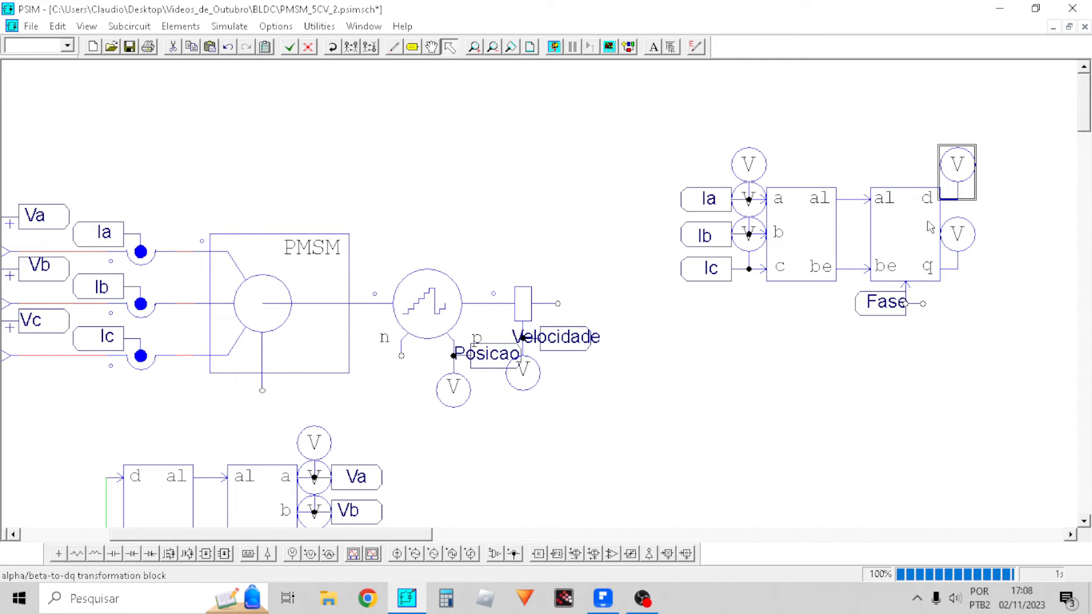
pyautogui.click(964, 236)
pyautogui.click(281, 212)
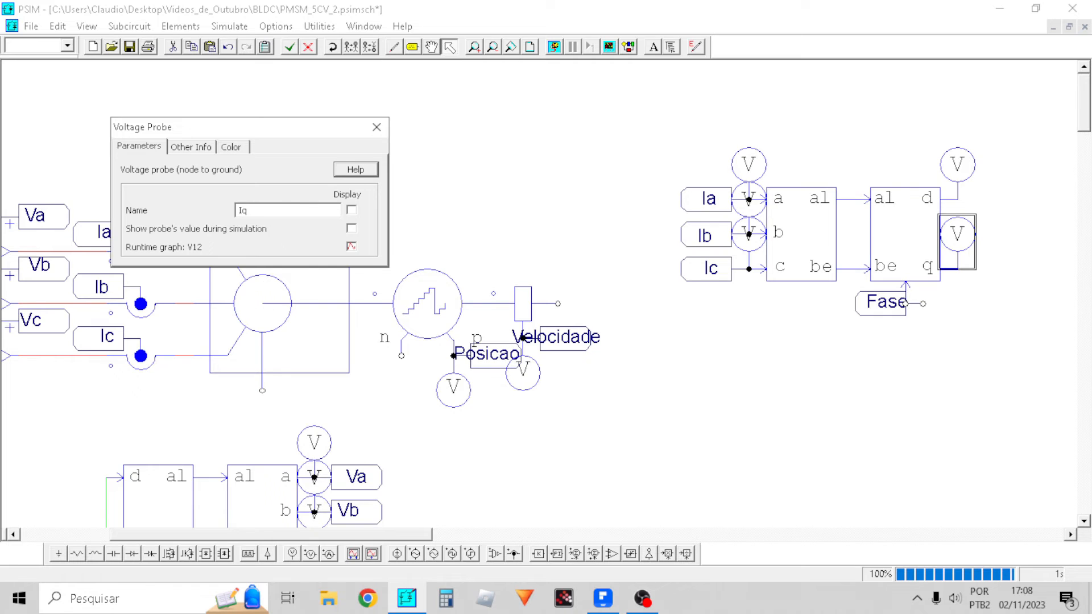
pyautogui.write('Iq')
pyautogui.click(376, 127)
# Try to run the simulation and move the Fase label onto the angle input of the alpha/beta-dq block
pyautogui.click(555, 47)
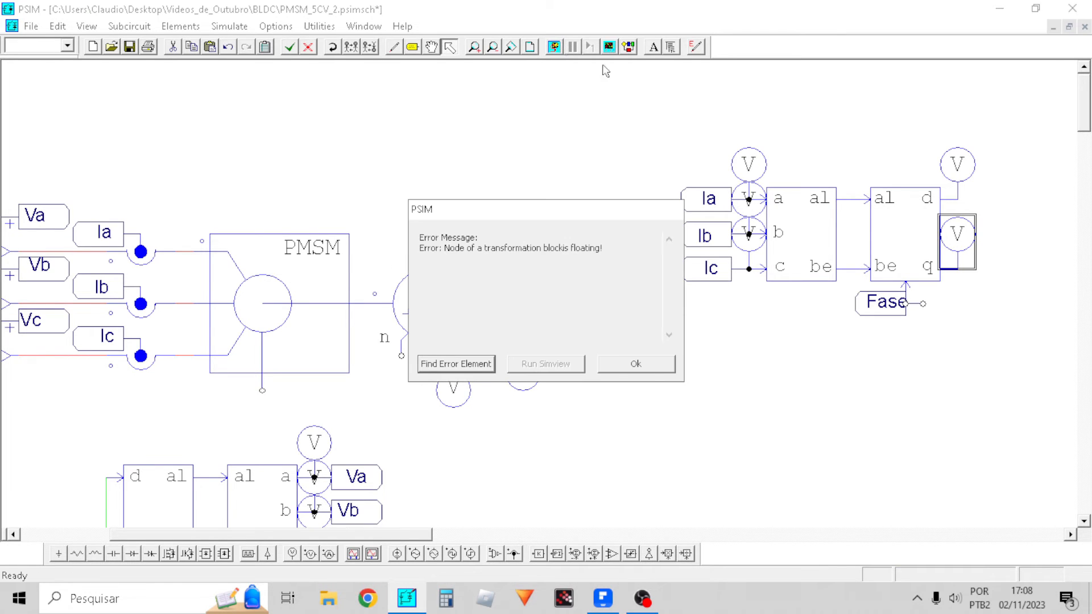
pyautogui.click(652, 370)
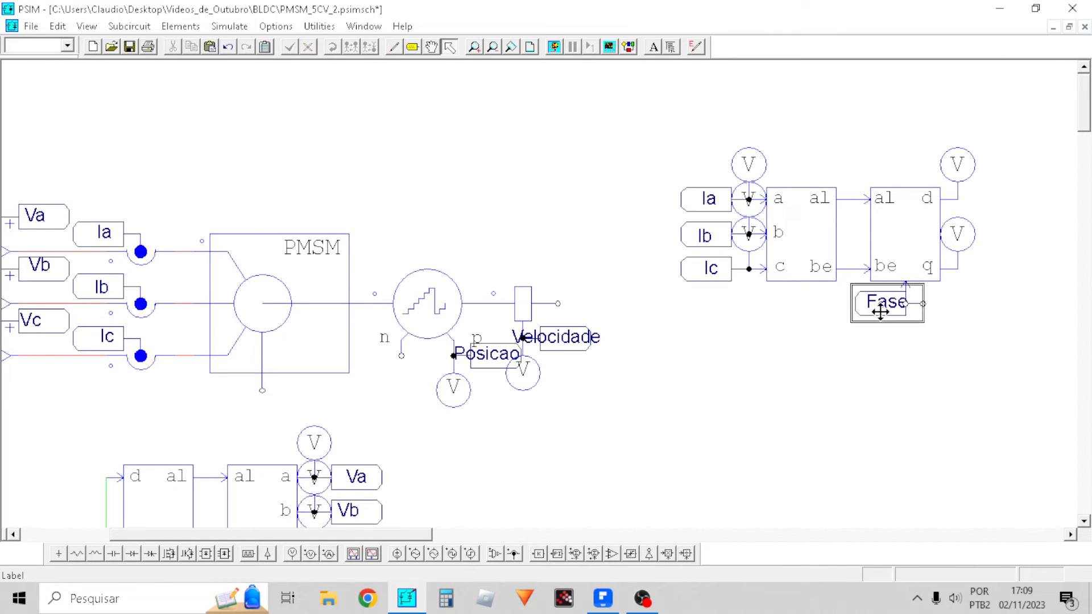
pyautogui.moveTo(880, 313); pyautogui.dragTo(863, 301)
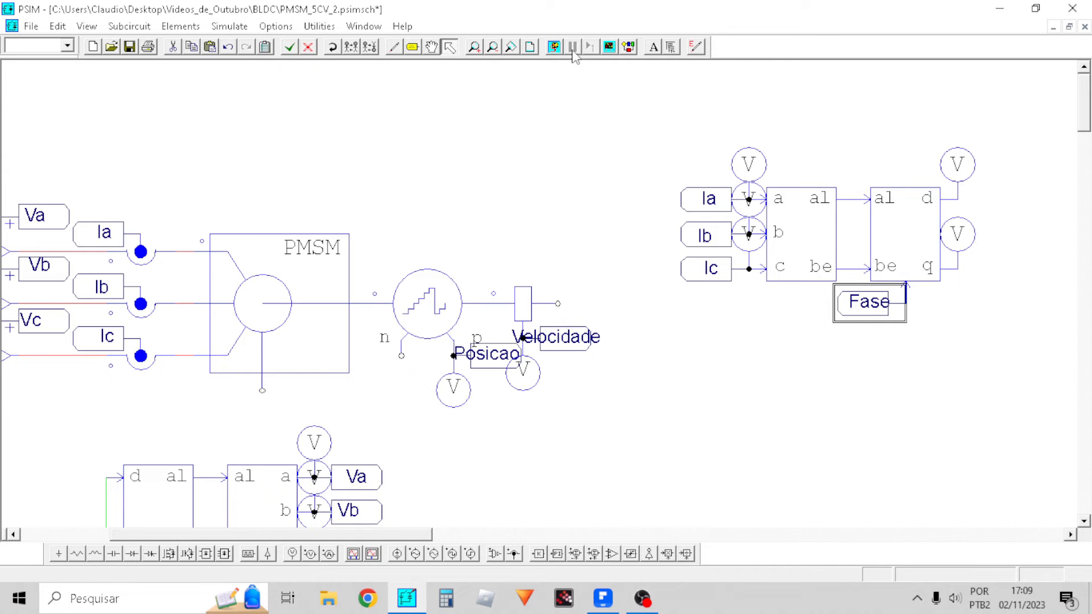
# Run the simulation and plot the Ia phase current in the waveform viewer
pyautogui.click(554, 46)
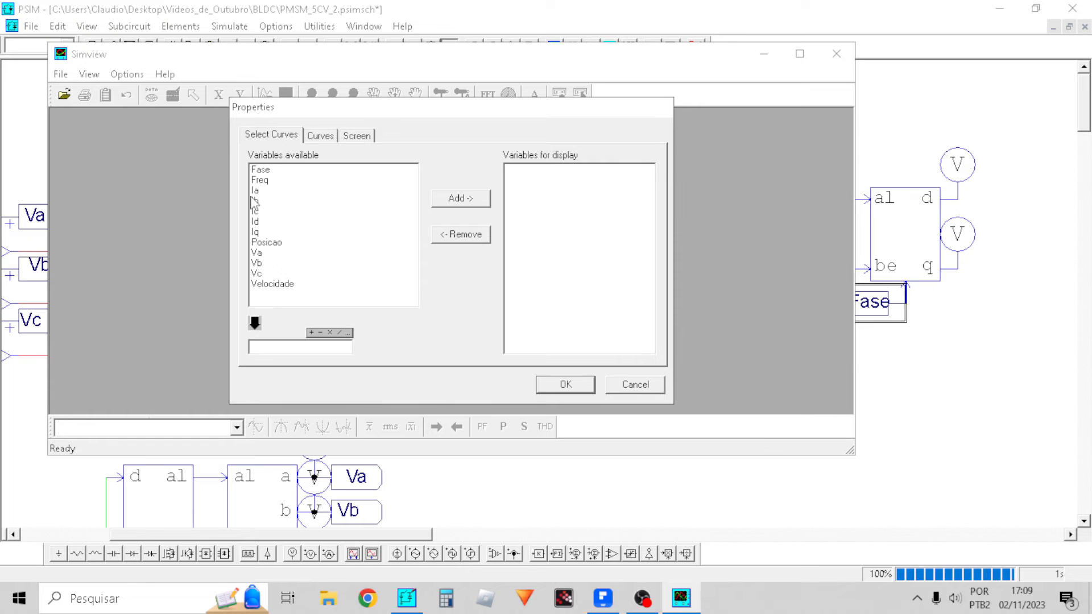
pyautogui.click(264, 193)
pyautogui.click(461, 199)
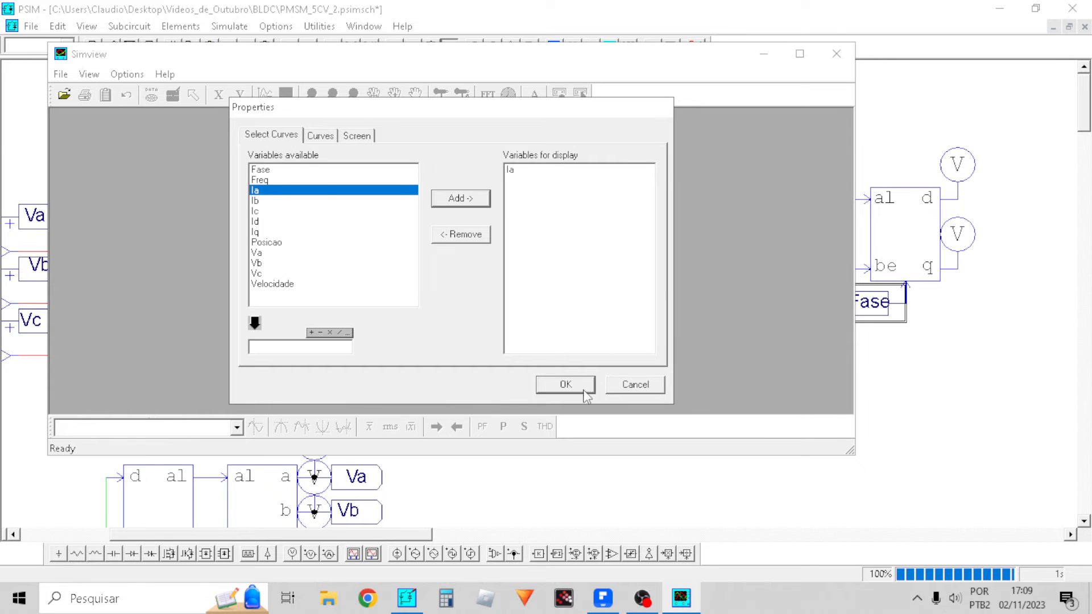
pyautogui.click(571, 387)
pyautogui.click(722, 123)
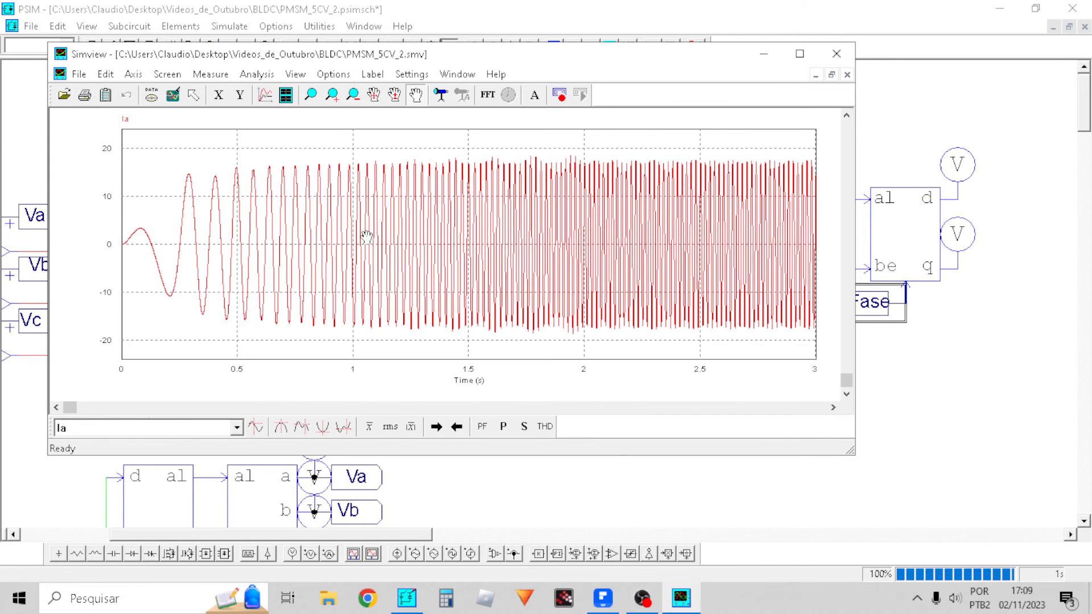
# Add Va to the Ia plot and zoom in on about the last 0.2 s of the waveforms
pyautogui.doubleClick(365, 239)
pyautogui.click(274, 253)
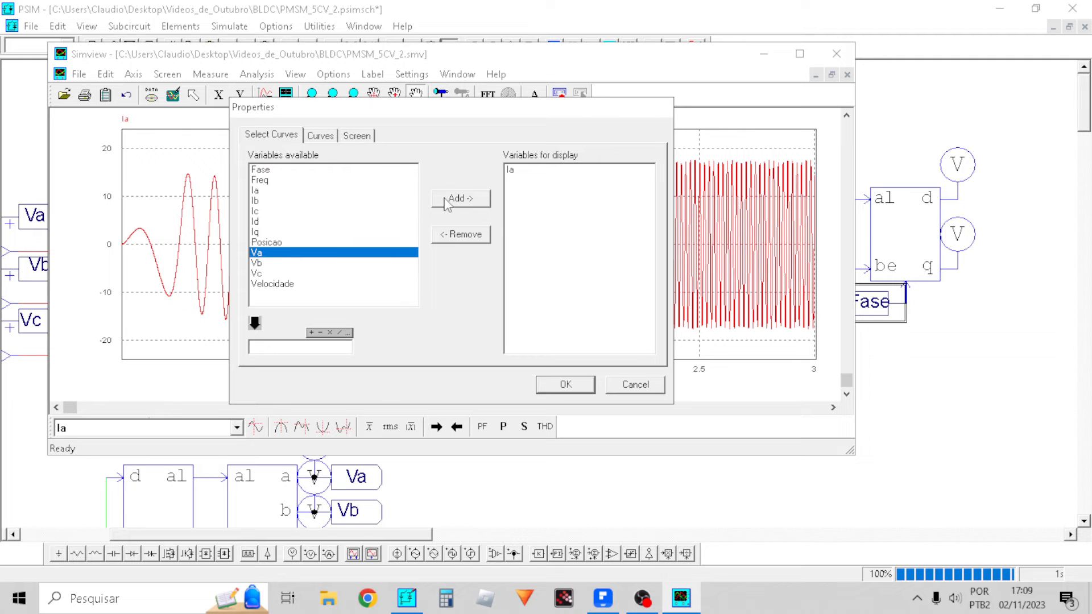
pyautogui.click(475, 199)
pyautogui.click(569, 385)
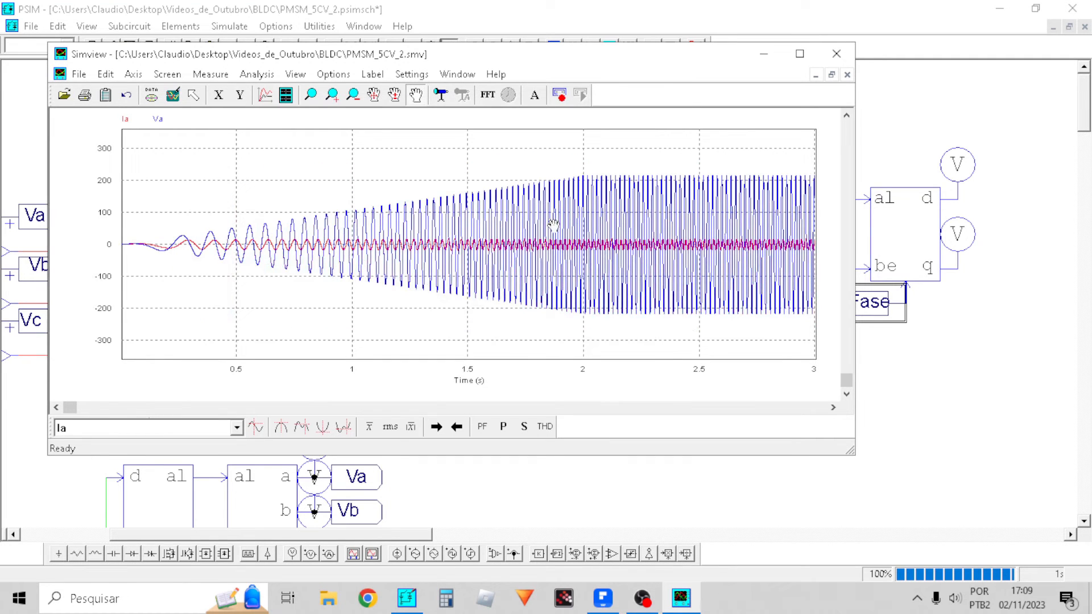
pyautogui.moveTo(772, 331); pyautogui.dragTo(815, 137)
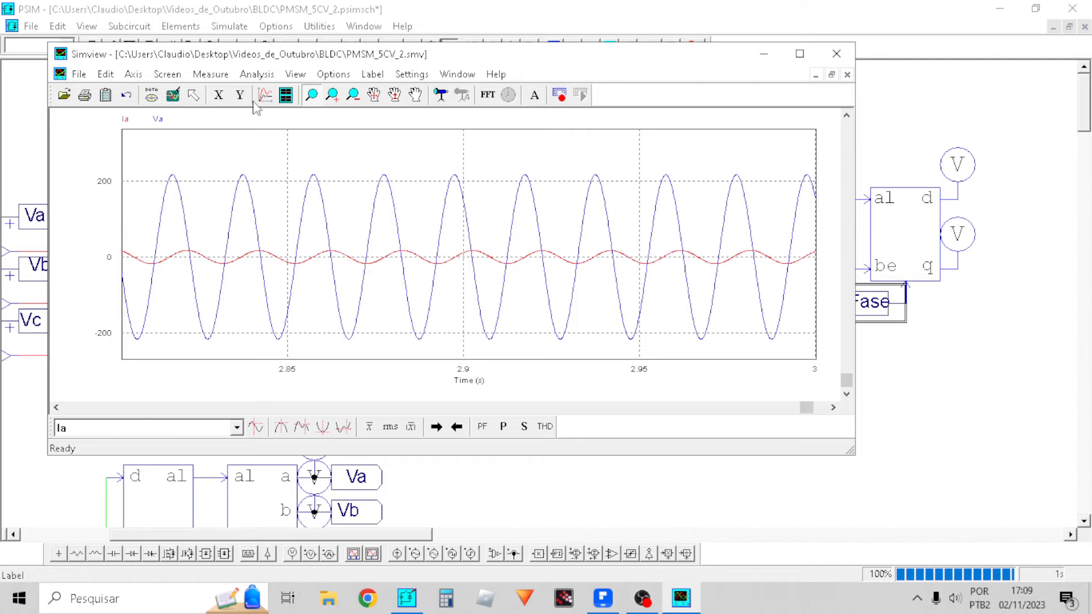
# Add the Id and Iq currents to the plot with Ia and Va
pyautogui.doubleClick(335, 196)
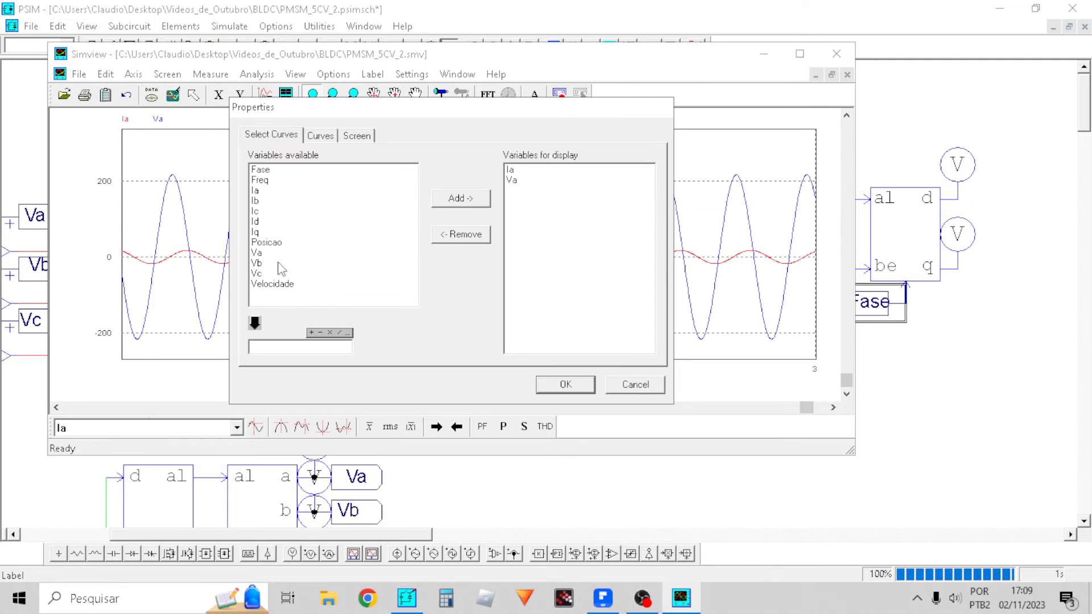
pyautogui.click(256, 221)
pyautogui.keyDown('ctrl'); pyautogui.click(256, 233); pyautogui.keyUp('ctrl')
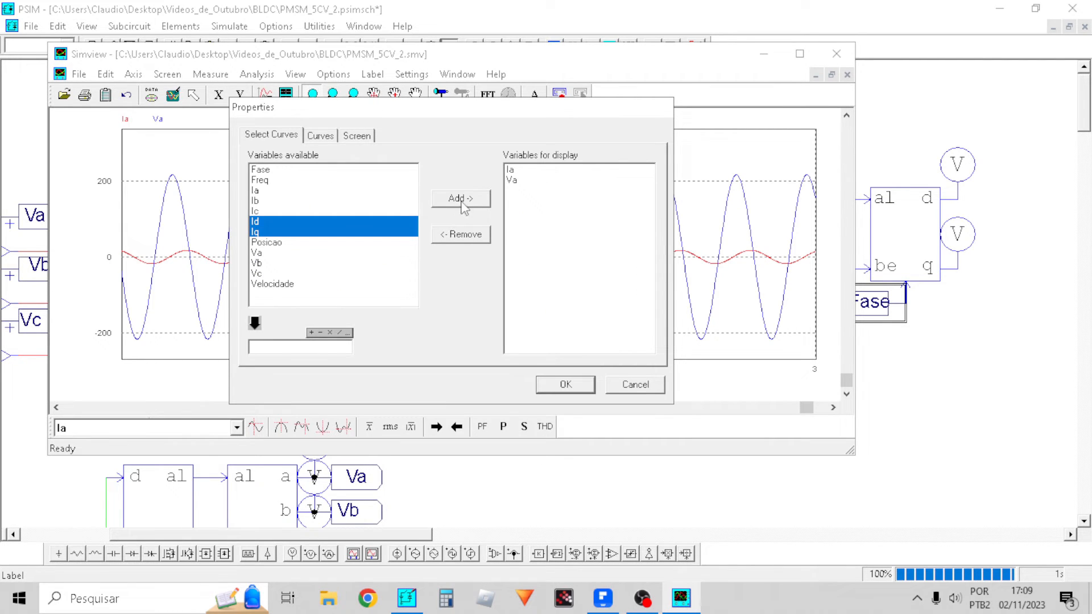
pyautogui.click(462, 200)
pyautogui.click(565, 385)
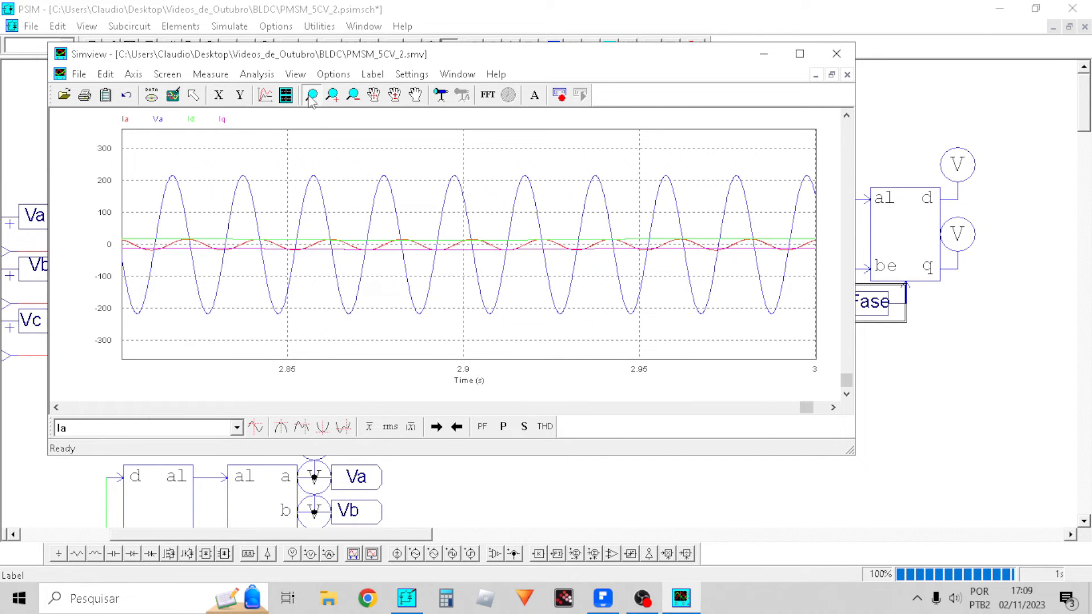
# Examine Id and Iq against Ia at close range and over most of the simulation, and close the waveform viewer
pyautogui.click(172, 94)
pyautogui.moveTo(718, 234); pyautogui.dragTo(718, 231)
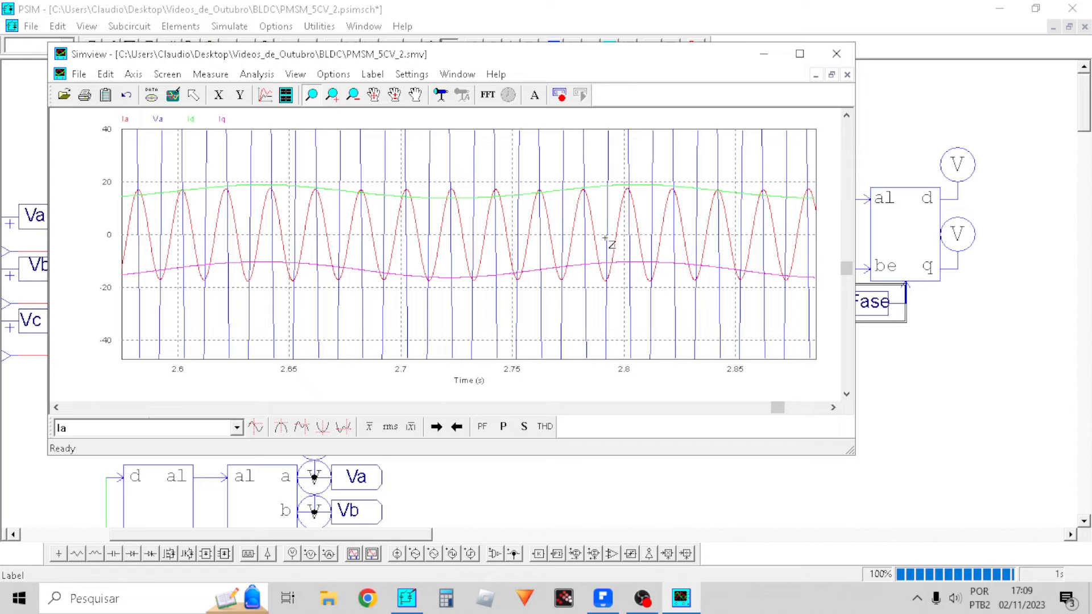
pyautogui.click(173, 94)
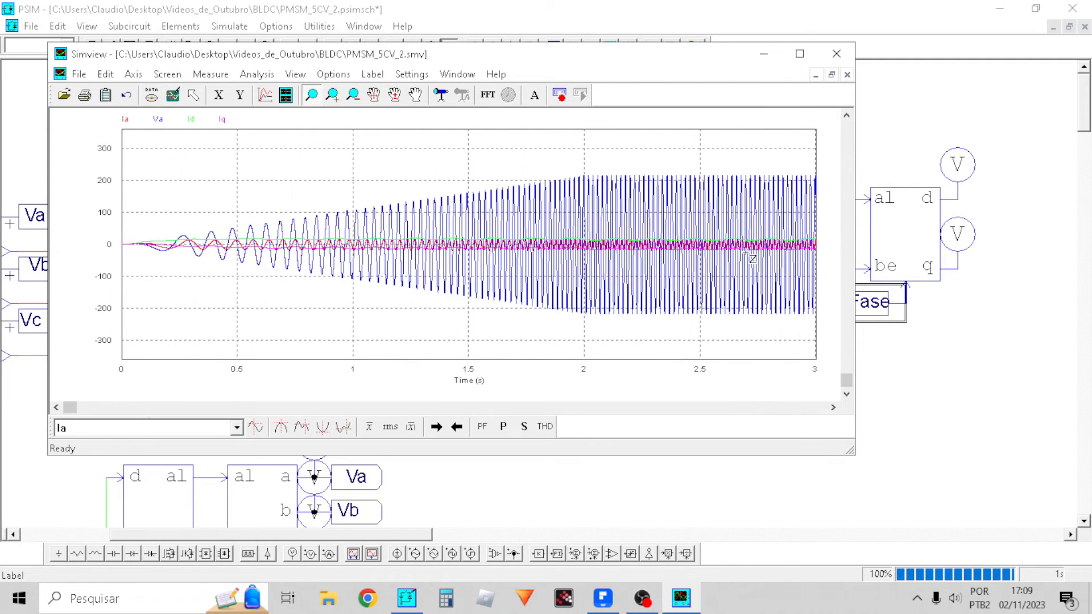
pyautogui.moveTo(797, 263); pyautogui.dragTo(267, 228)
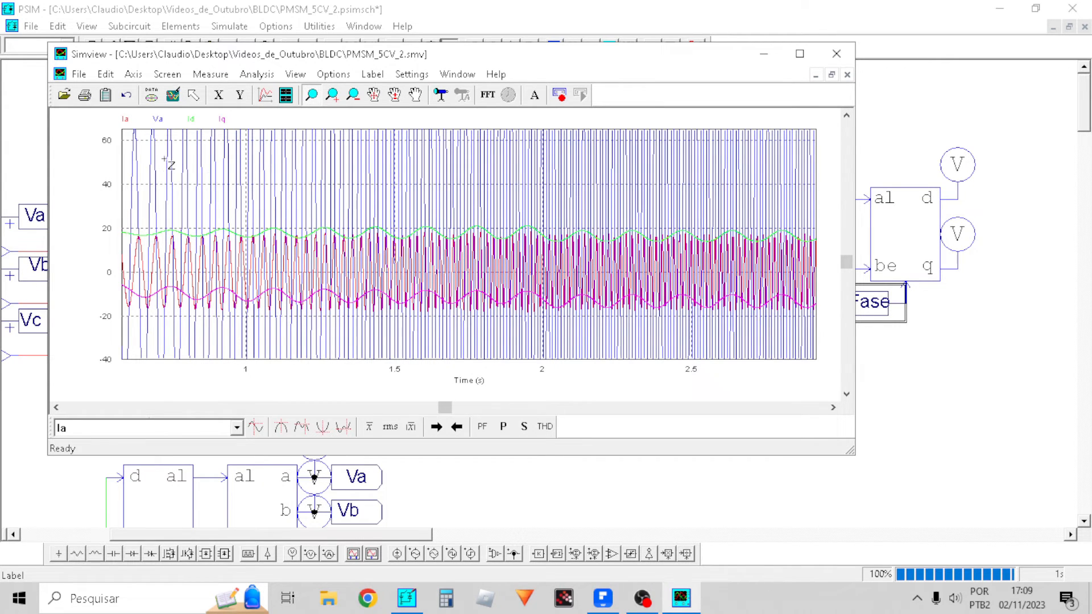
pyautogui.click(837, 54)
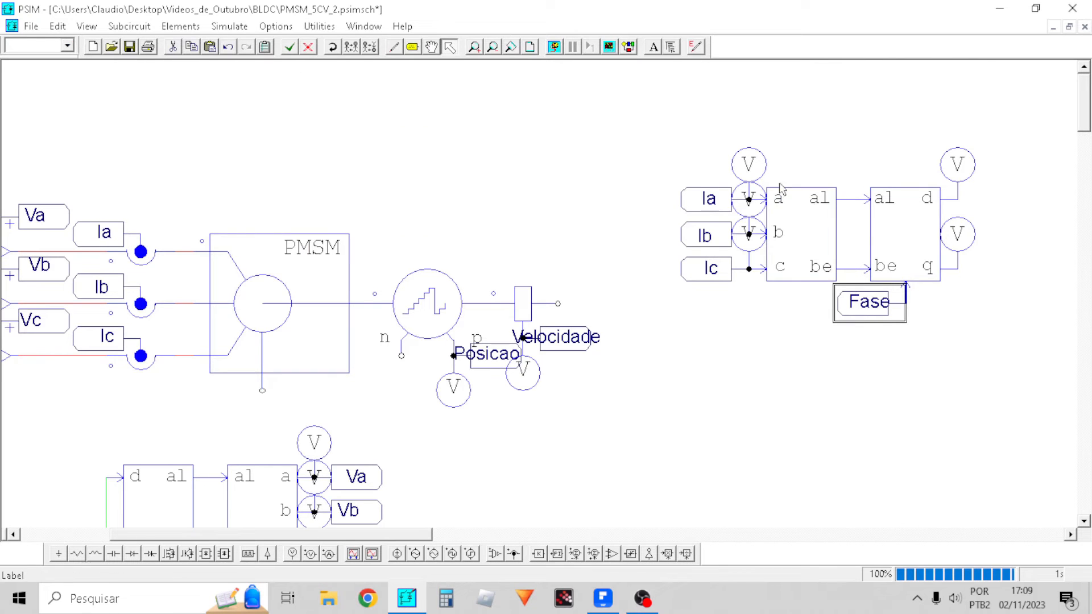
# Create an Id label and attach it to the d output of the alpha/beta-dq block
pyautogui.click(413, 48)
pyautogui.write('Id')
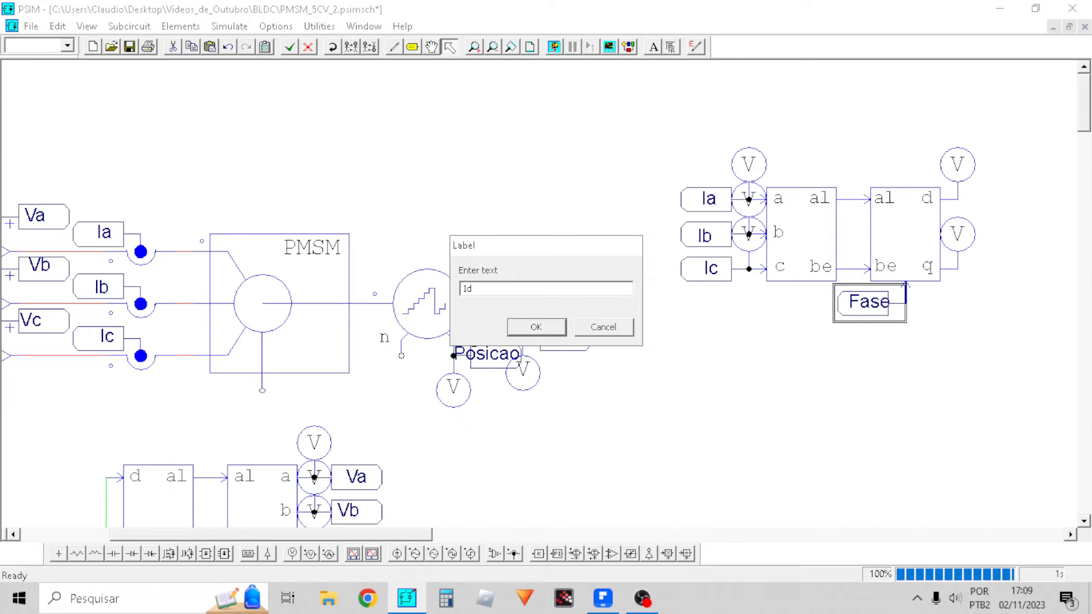
pyautogui.press('Return')
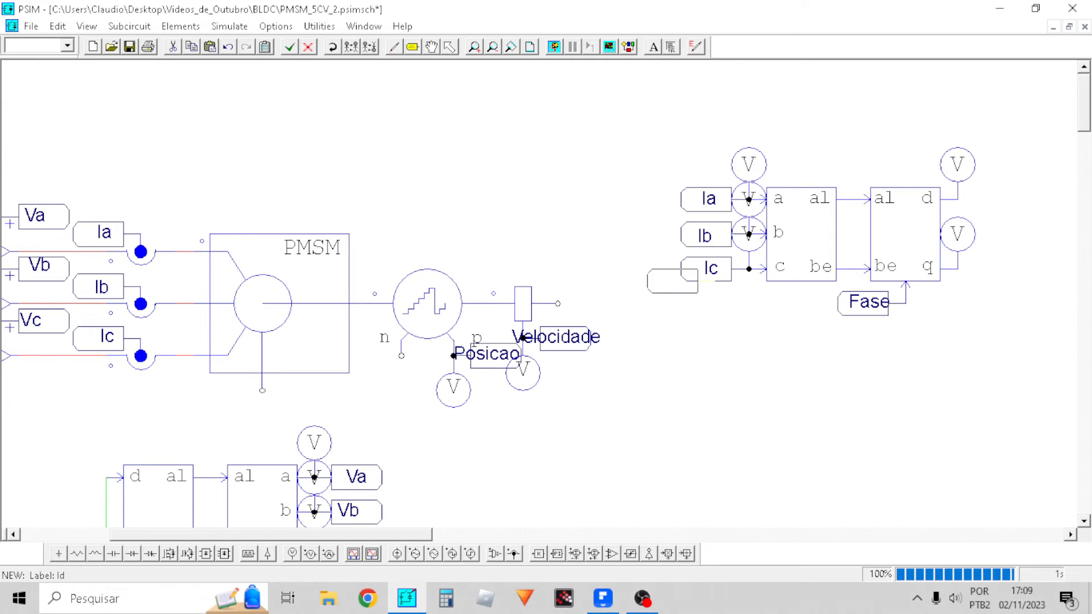
pyautogui.click(1018, 210)
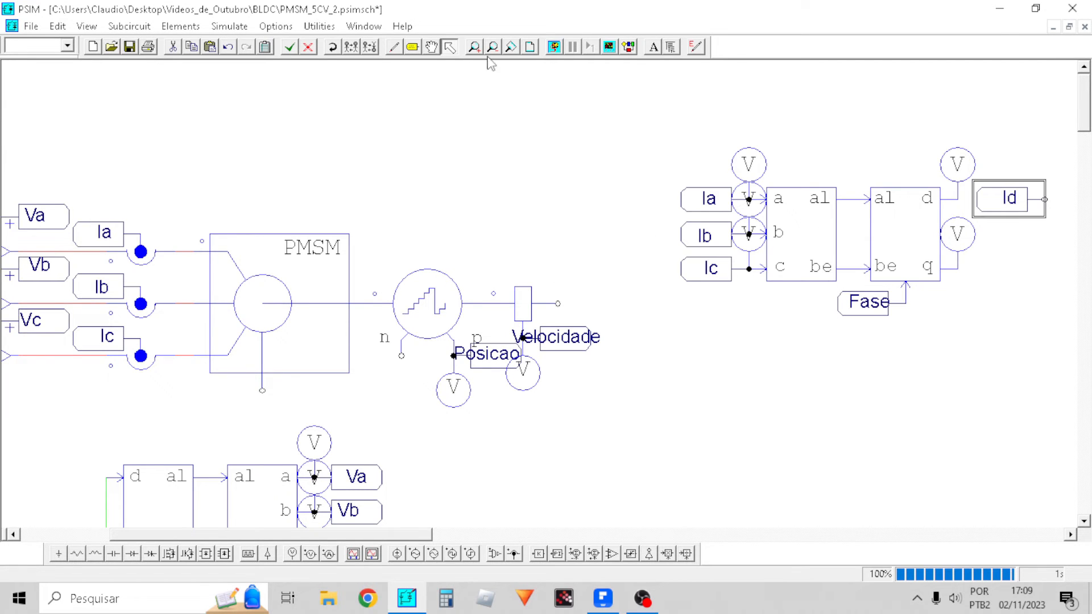
pyautogui.moveTo(1005, 194); pyautogui.dragTo(988, 193)
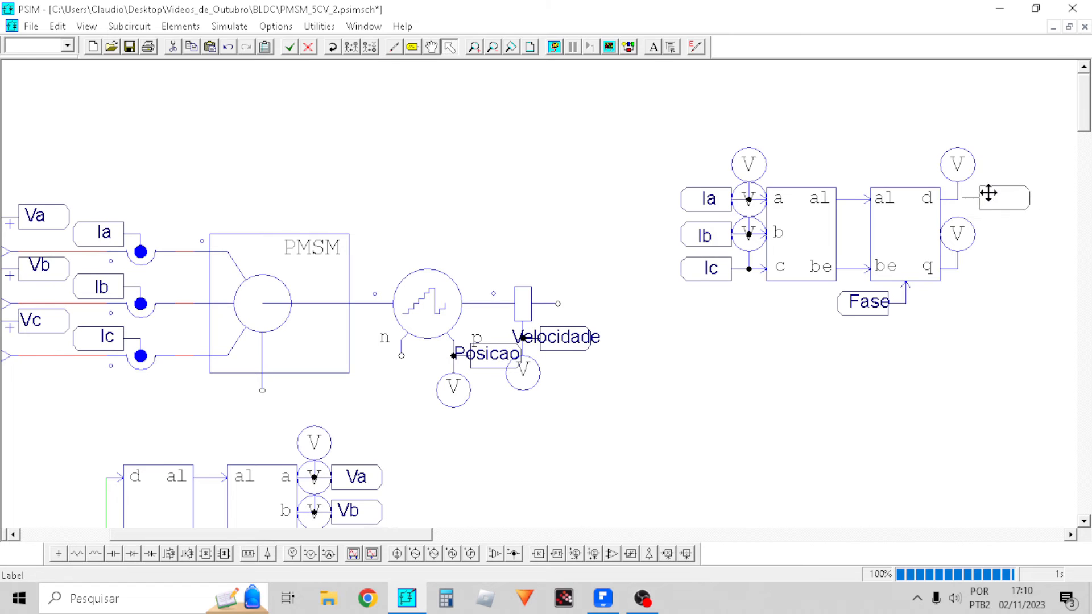
# Copy the Id label to the q output, rename the copy Iq and save the schematic
pyautogui.hotkey('ctrl', 'c')
pyautogui.hotkey('ctrl', 'v')
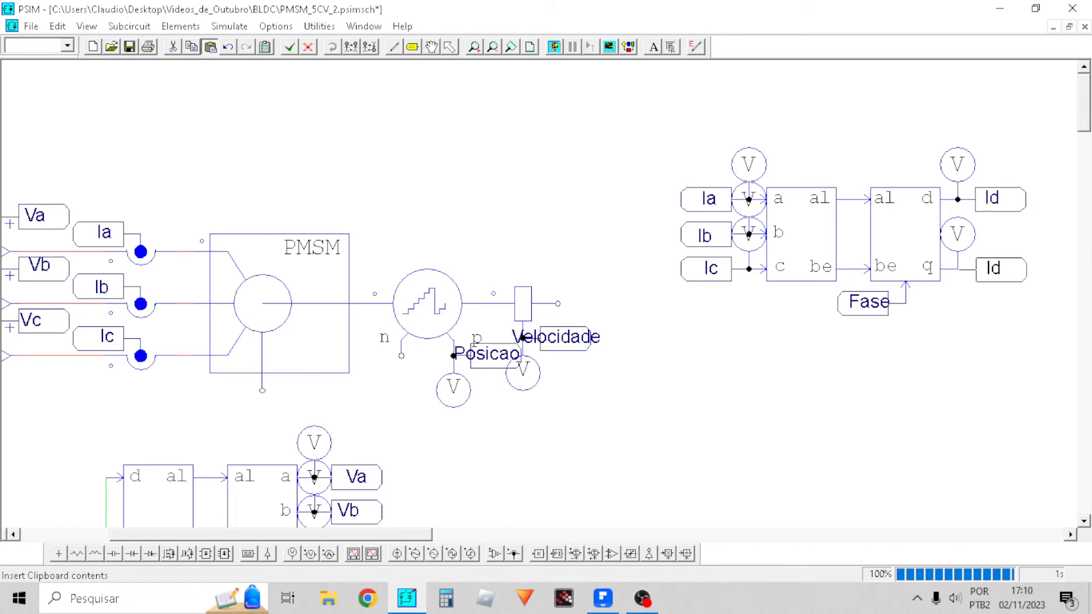
pyautogui.click(996, 269)
pyautogui.doubleClick(996, 269)
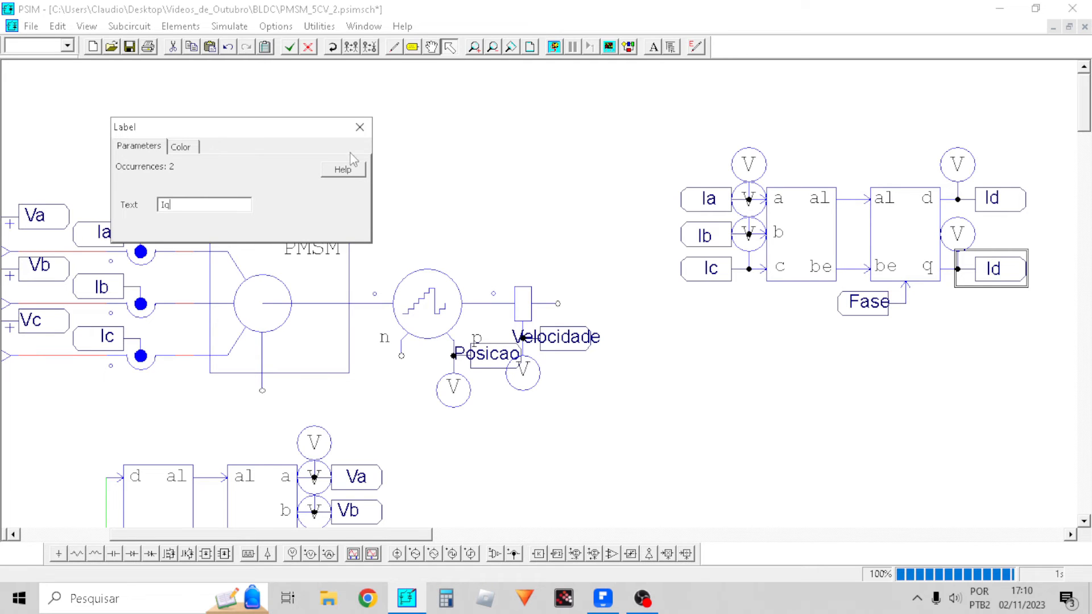
pyautogui.click(360, 128)
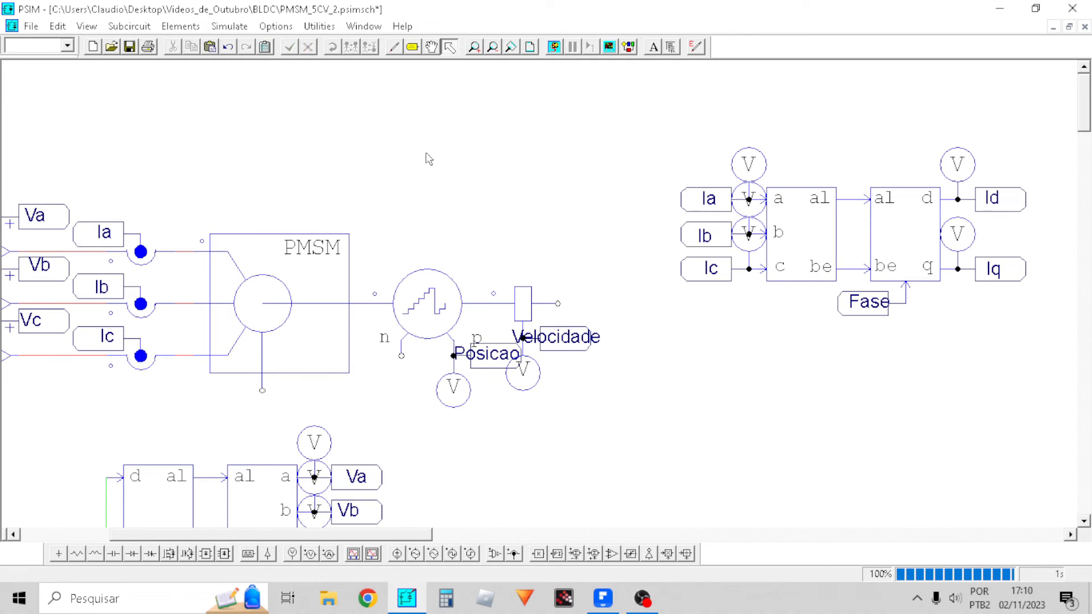
pyautogui.click(130, 47)
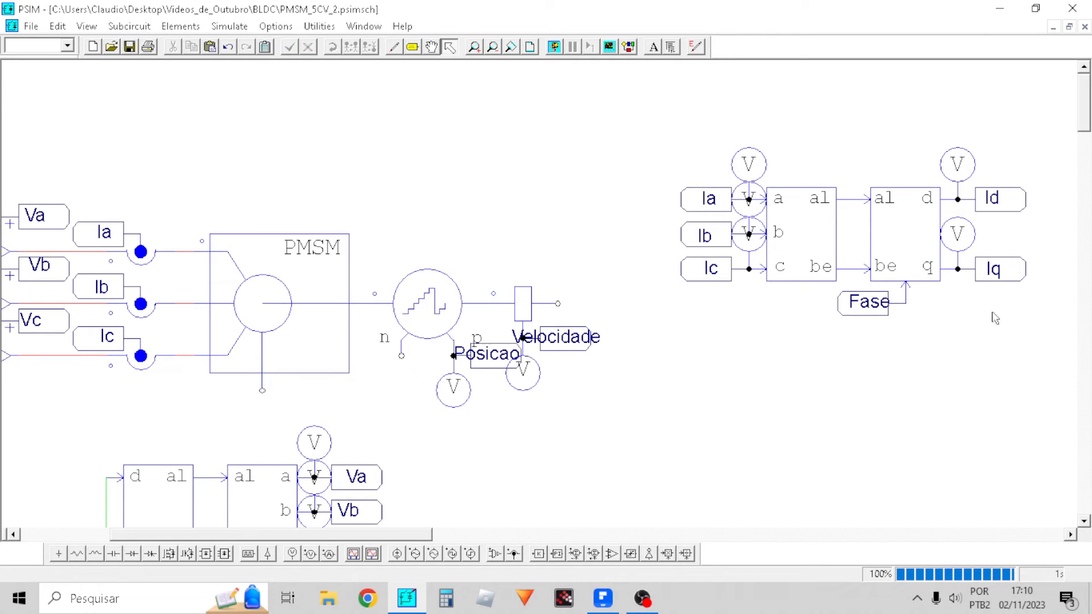
# Rerun the simulation, close the waveform viewer without plotting, and check the name of the q-output probe
pyautogui.click(552, 49)
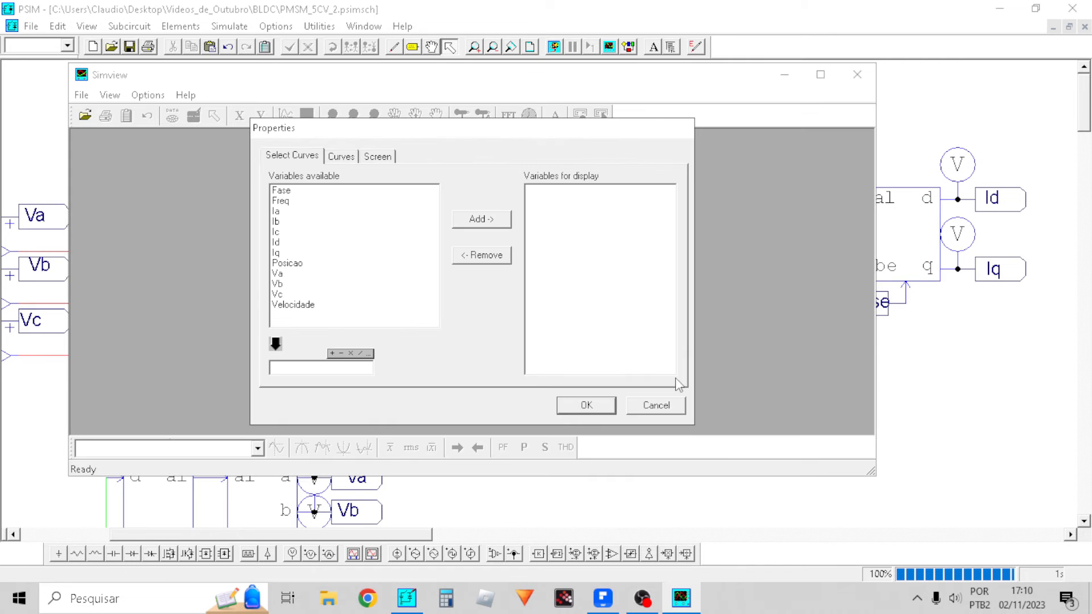
pyautogui.click(651, 406)
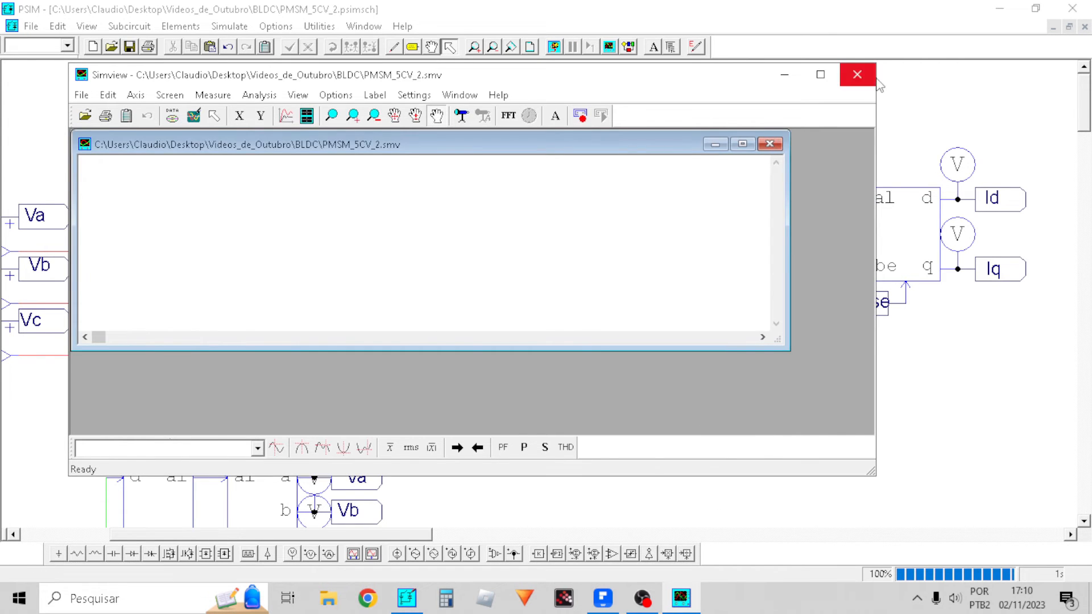
pyautogui.click(858, 75)
pyautogui.doubleClick(973, 244)
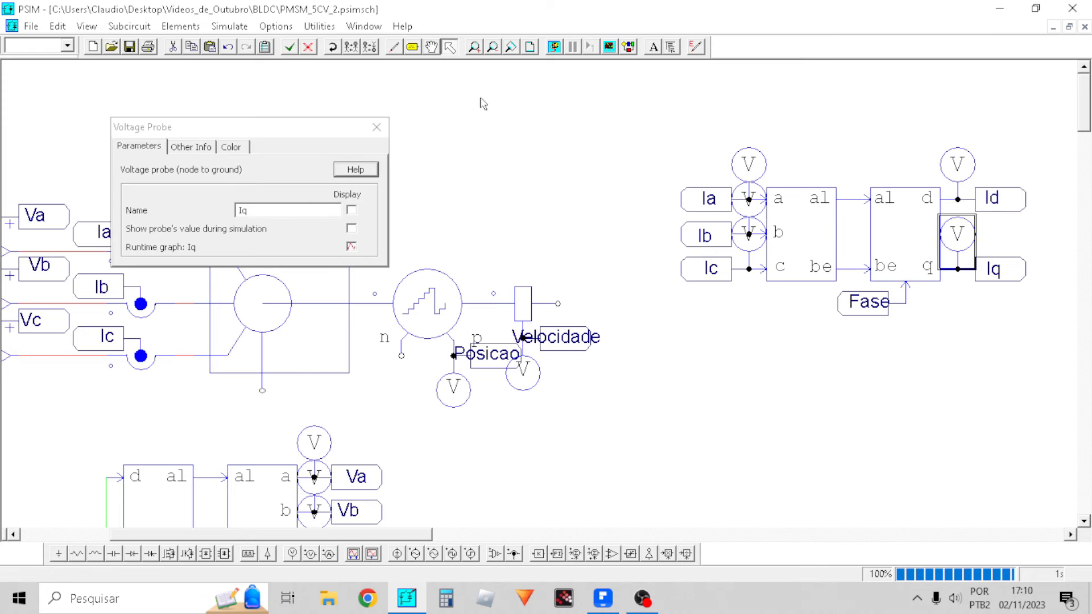
pyautogui.click(377, 127)
# Select the whole voltage reference circuit below the PMSM and move it further down the sheet
pyautogui.moveTo(427, 535); pyautogui.dragTo(504, 535)
pyautogui.moveTo(418, 538); pyautogui.dragTo(268, 537)
pyautogui.scroll(-10, 373, 415)
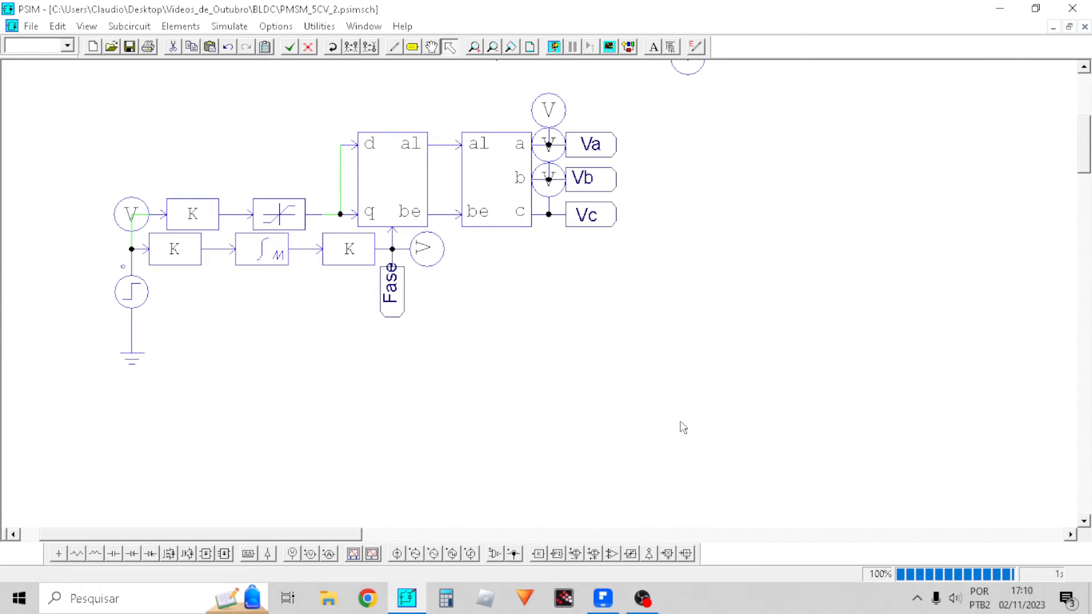
pyautogui.scroll(3, 674, 424)
pyautogui.scroll(-3, 656, 478)
pyautogui.moveTo(675, 408); pyautogui.dragTo(11, 101)
pyautogui.scroll(3, 408, 314)
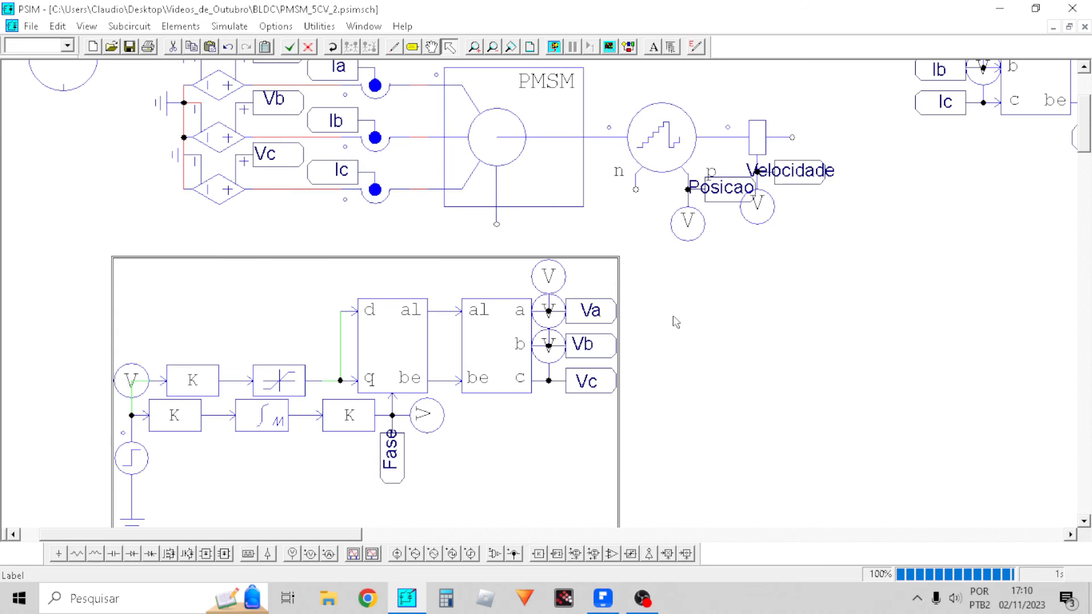
pyautogui.scroll(-1, 490, 342)
pyautogui.moveTo(475, 178); pyautogui.dragTo(504, 420)
pyautogui.scroll(-1, 504, 419)
pyautogui.moveTo(519, 255); pyautogui.dragTo(546, 314)
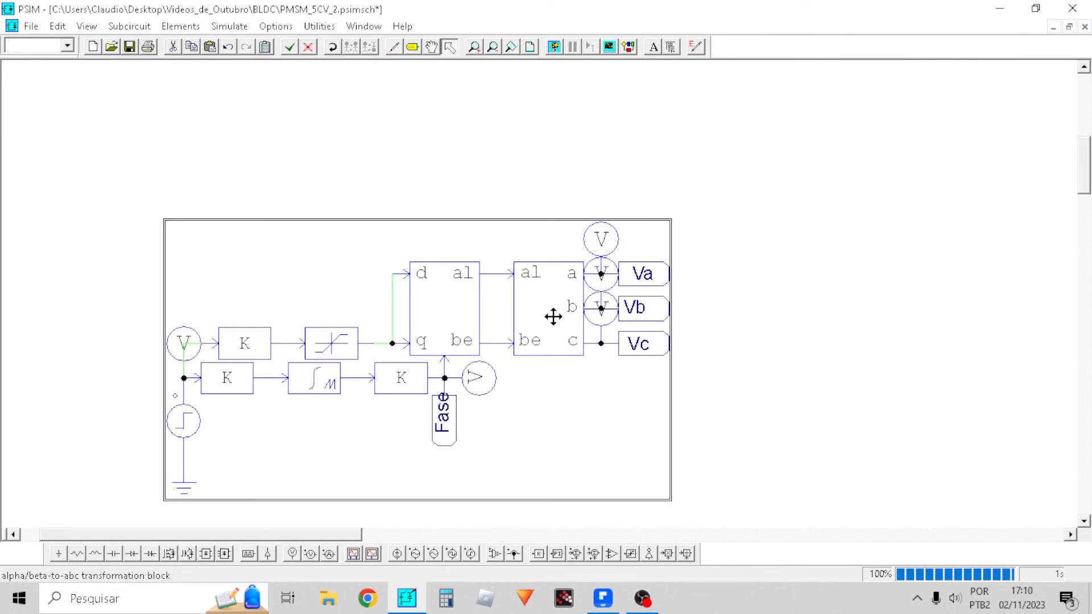
# Delete the dq-alpha/beta and alpha/beta-abc blocks together with their Va, Vb and Vc labels and probes
pyautogui.click(719, 374)
pyautogui.moveTo(710, 380); pyautogui.dragTo(373, 206)
pyautogui.press('Delete')
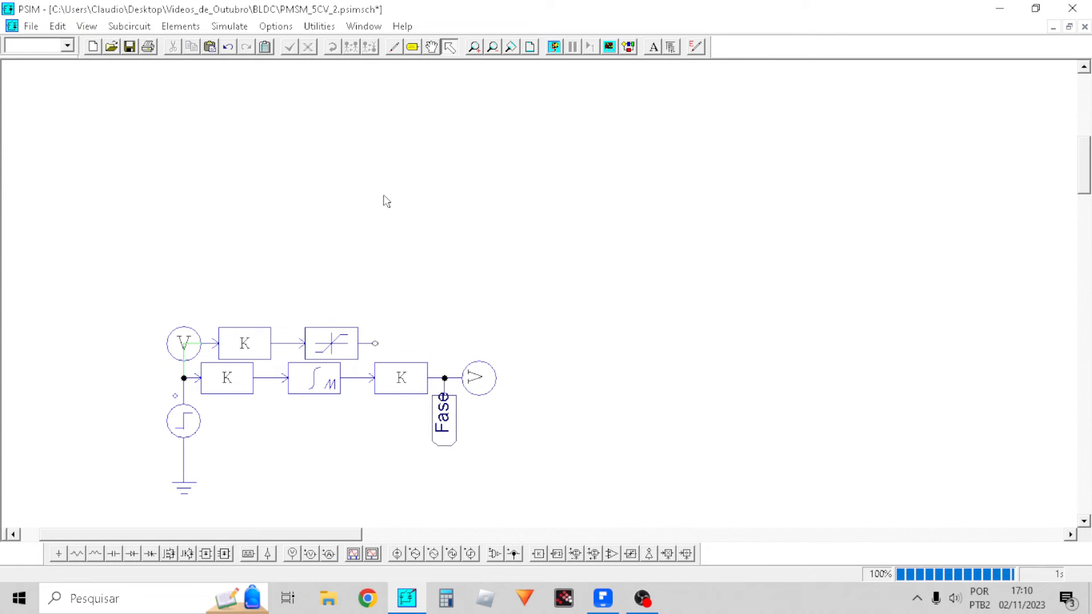
# Paste the dq-alpha/beta and alpha/beta-abc blocks with their Va, Vb and Vc labels below the PMSM and clear the leftover input wire
pyautogui.hotkey('ctrl', 'v')
pyautogui.scroll(10, 414, 399)
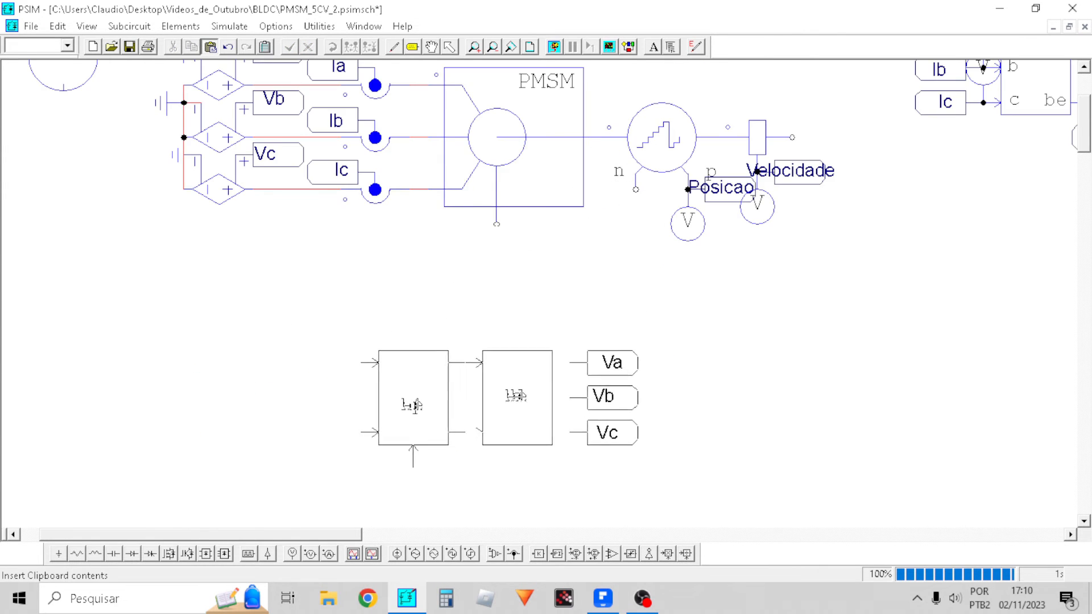
pyautogui.click(414, 405)
pyautogui.click(310, 478)
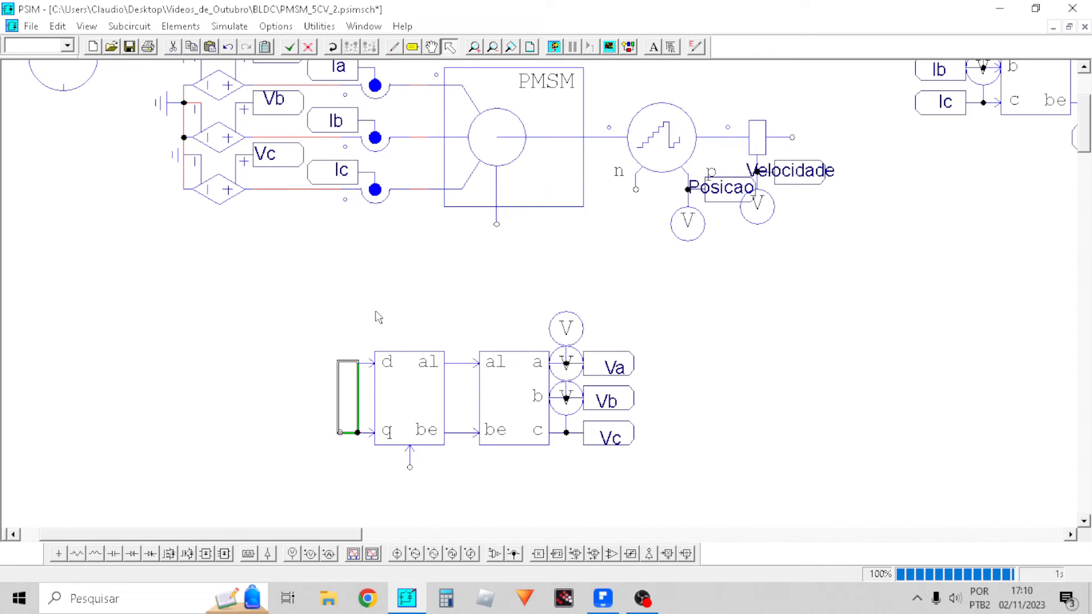
# Select the whole old phase generator circuit, from the step source to the Fase label, and disable it
pyautogui.scroll(-6, 410, 324)
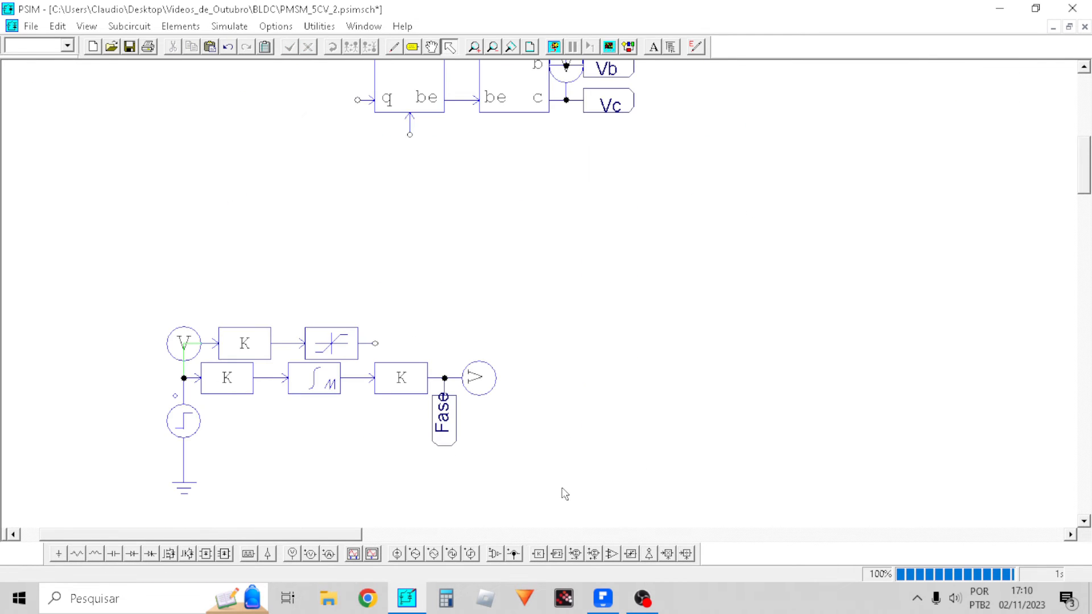
pyautogui.moveTo(496, 460); pyautogui.dragTo(116, 288)
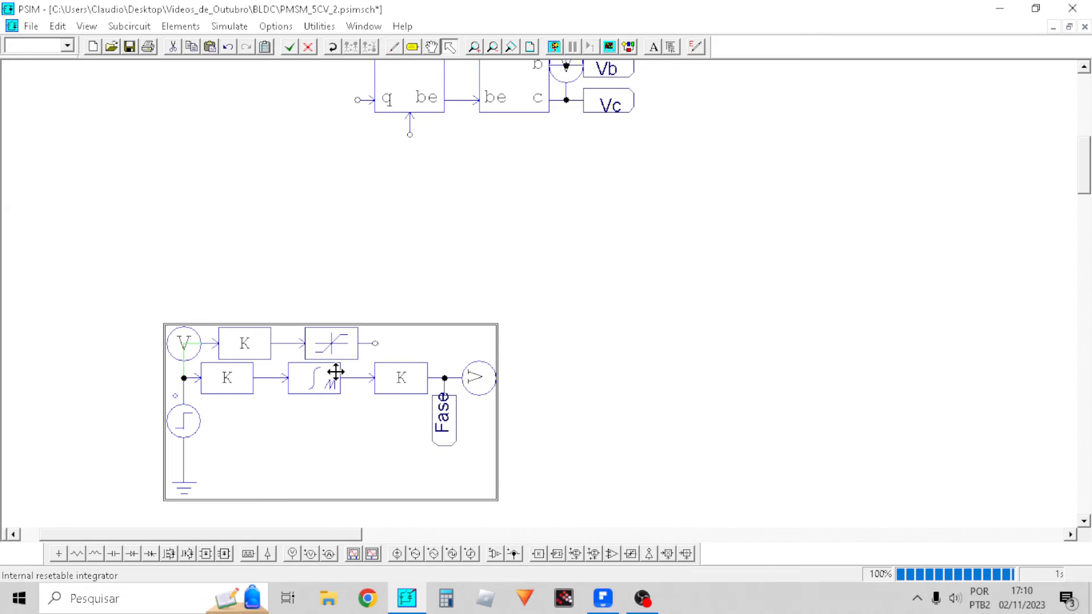
pyautogui.rightClick(336, 371)
pyautogui.click(395, 446)
pyautogui.scroll(3, 438, 365)
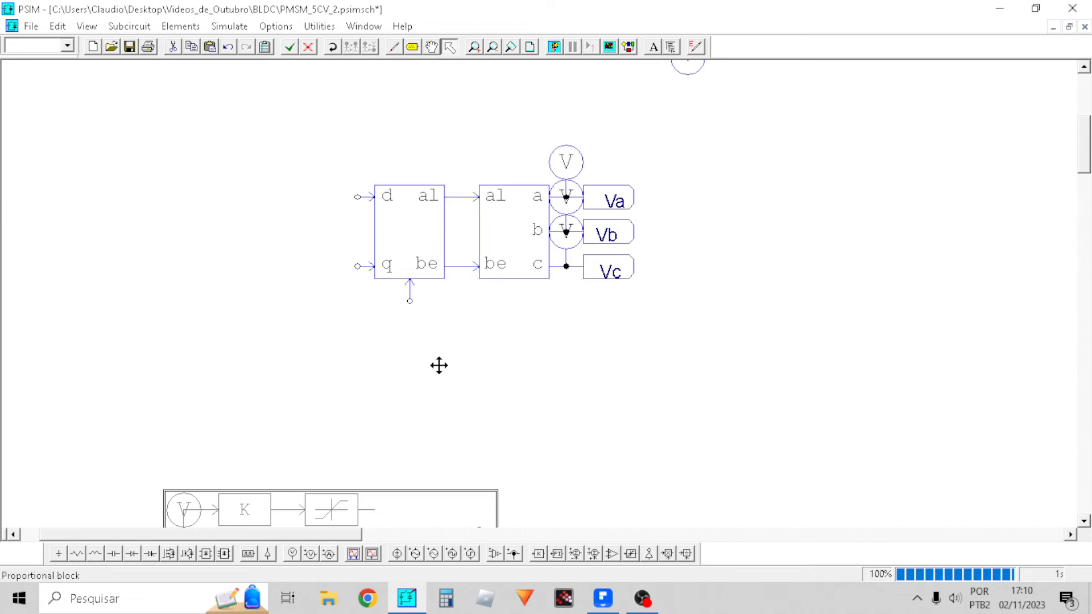
pyautogui.scroll(-3, 444, 324)
pyautogui.scroll(3, 438, 341)
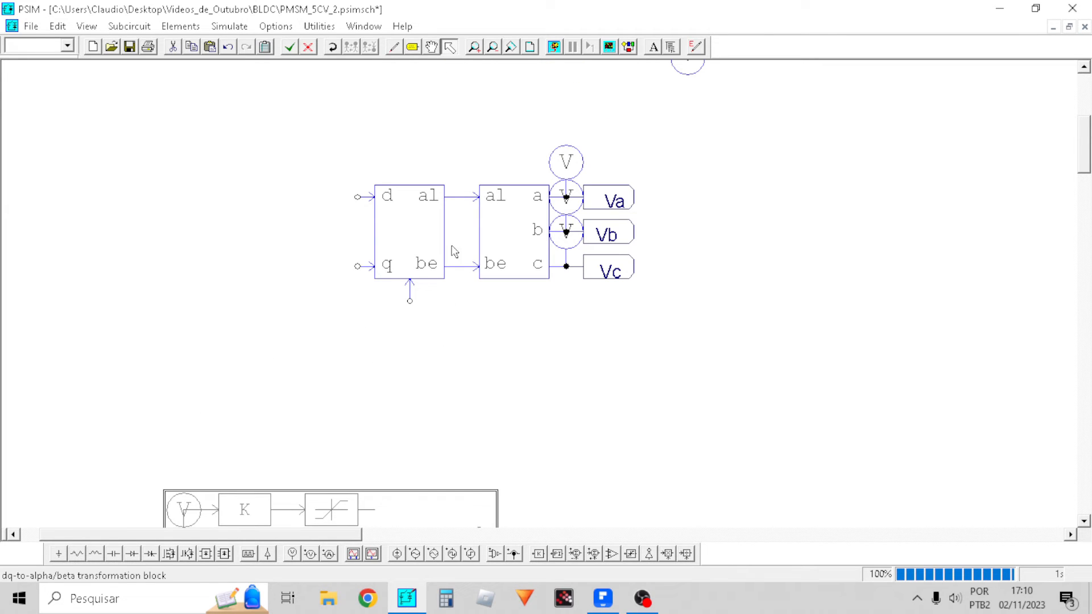
# Copy the Posicao label, mirror the copy and place it in the free space above the PMSM
pyautogui.scroll(6, 543, 251)
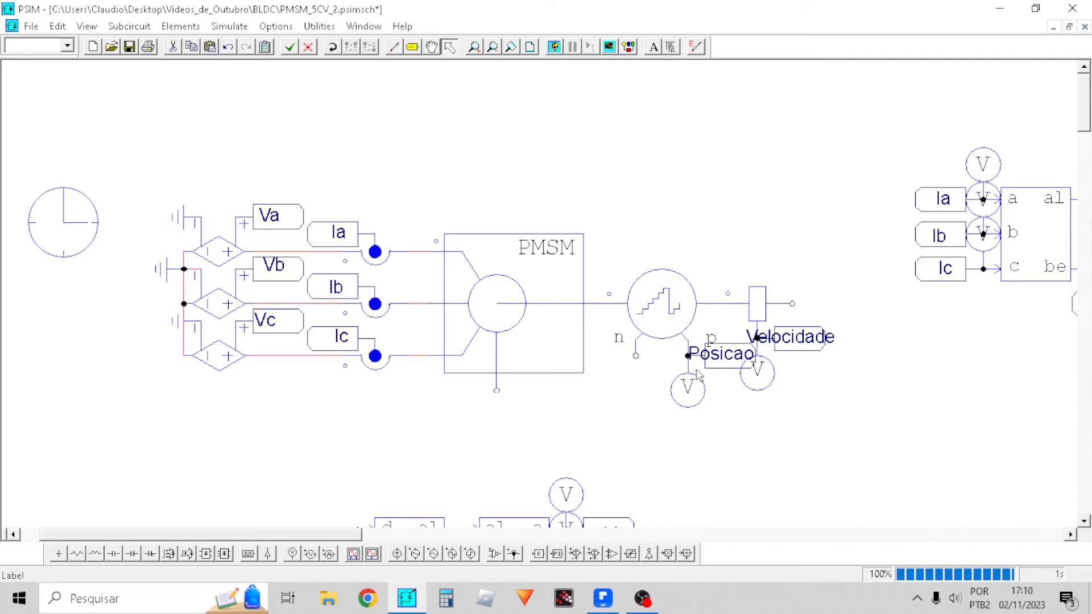
pyautogui.click(722, 364)
pyautogui.hotkey('ctrl', 'v')
pyautogui.scroll(-3, 604, 373)
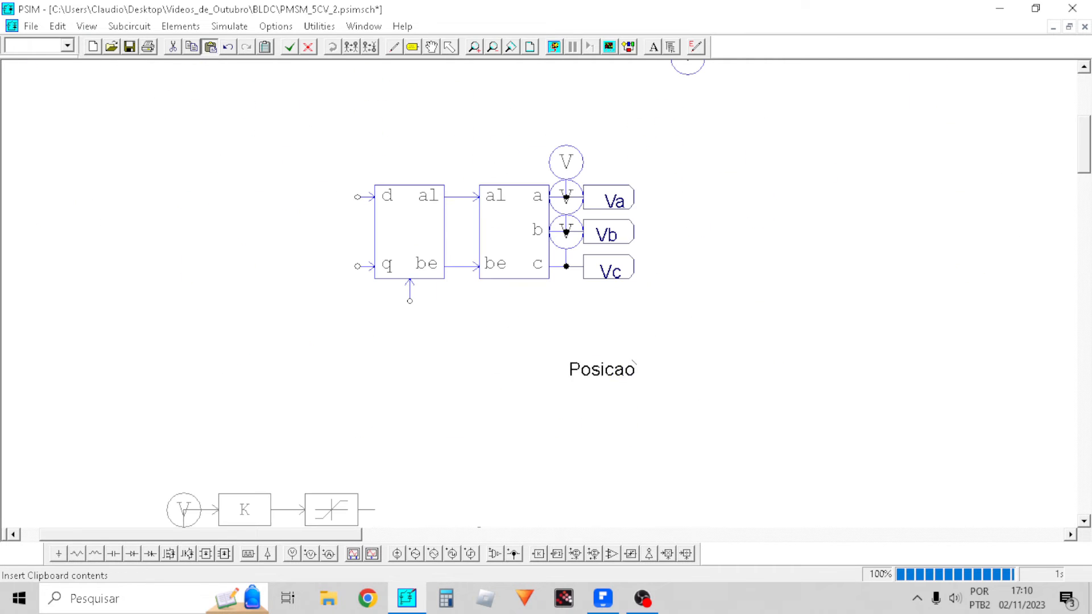
pyautogui.click(304, 317)
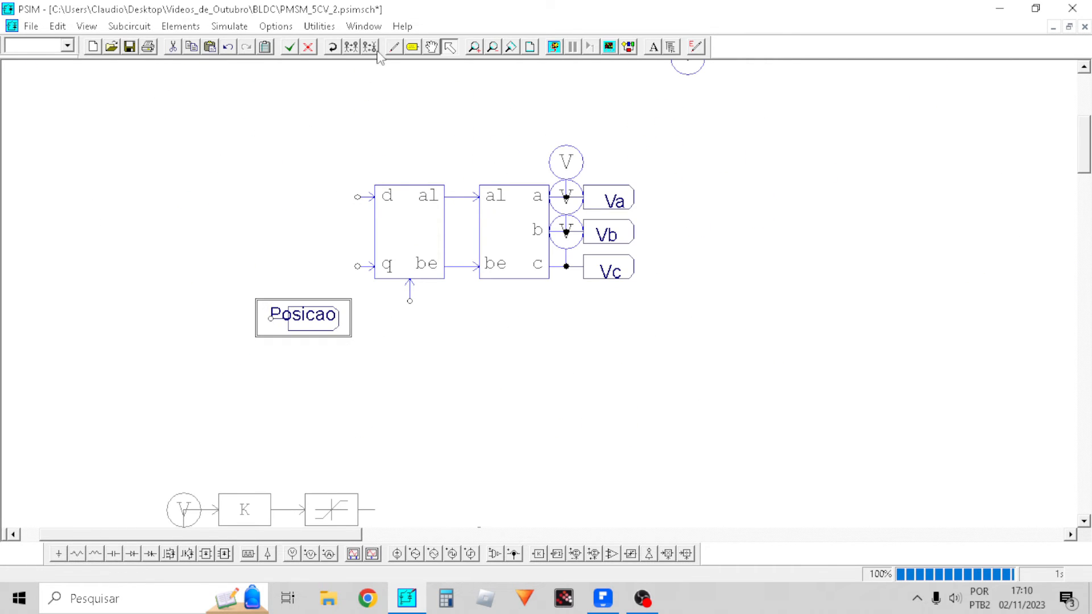
pyautogui.moveTo(310, 316); pyautogui.dragTo(161, 108)
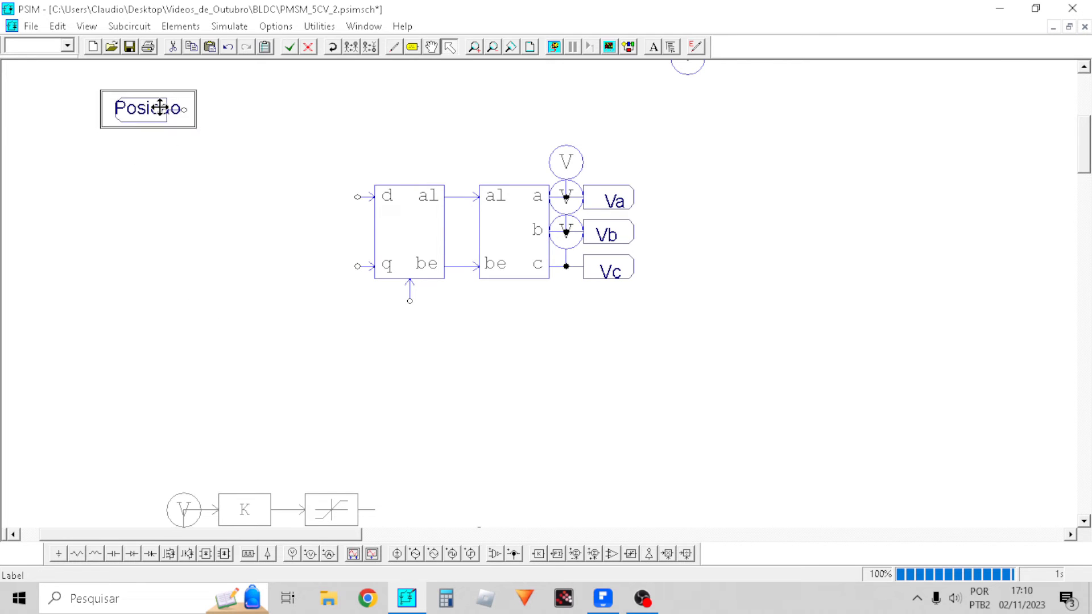
pyautogui.scroll(3, 160, 107)
pyautogui.moveTo(170, 440); pyautogui.dragTo(463, 130)
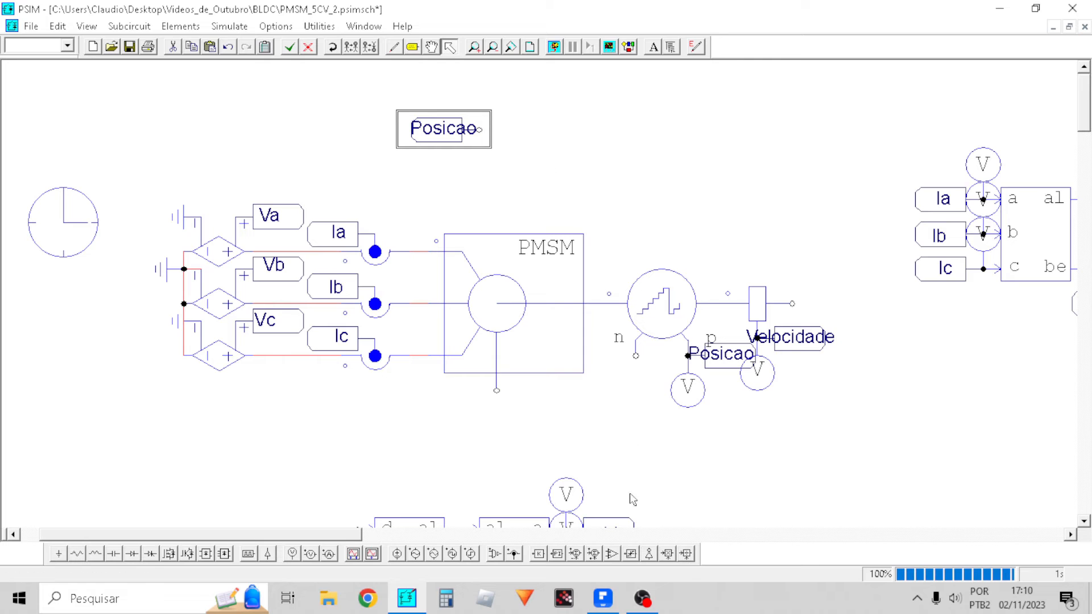
# Connect a proportional block to the new Posicao label and set its gain to 2*0.017453292519943
pyautogui.click(538, 553)
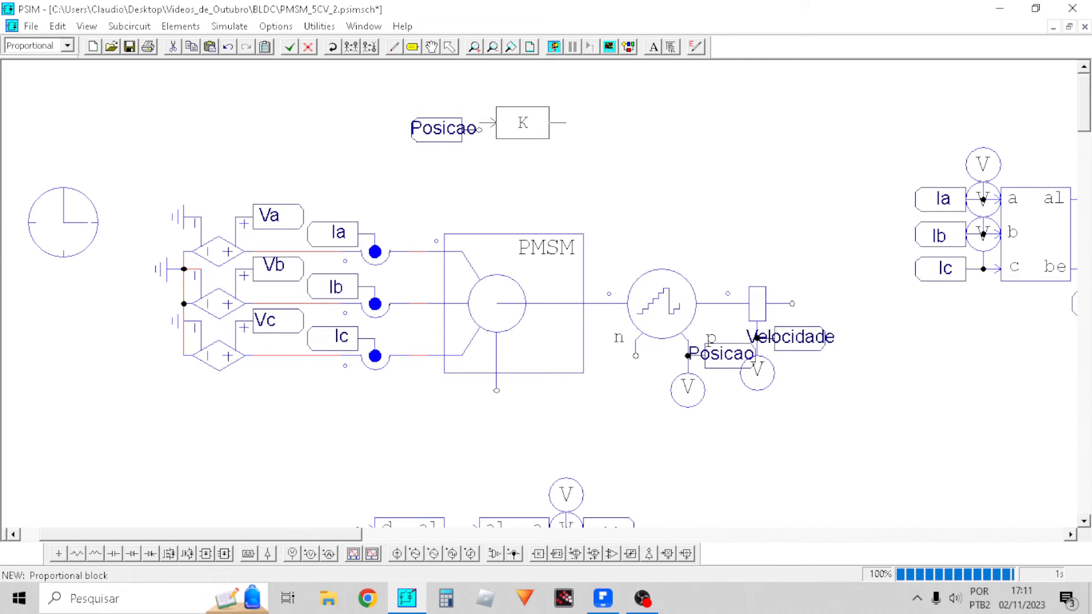
pyautogui.click(523, 129)
pyautogui.doubleClick(509, 145)
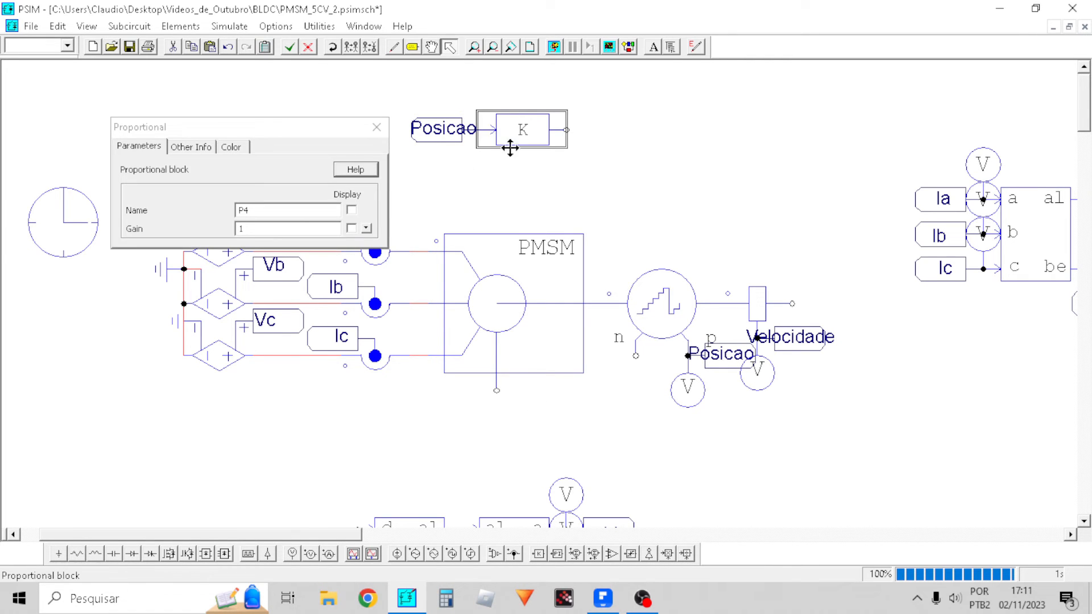
pyautogui.doubleClick(271, 229)
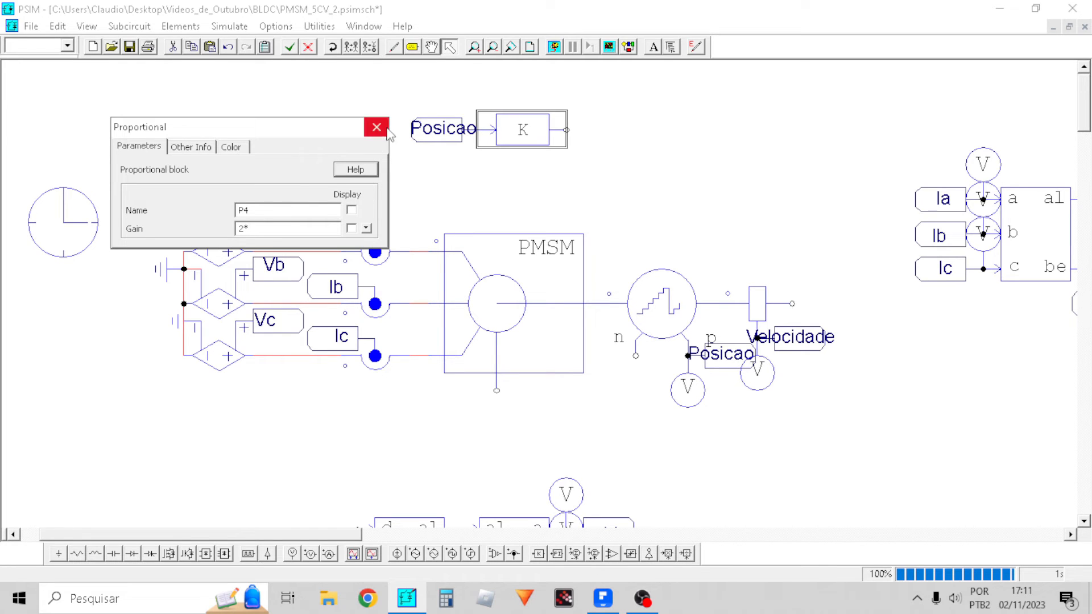
pyautogui.hotkey('ctrl', 'v')
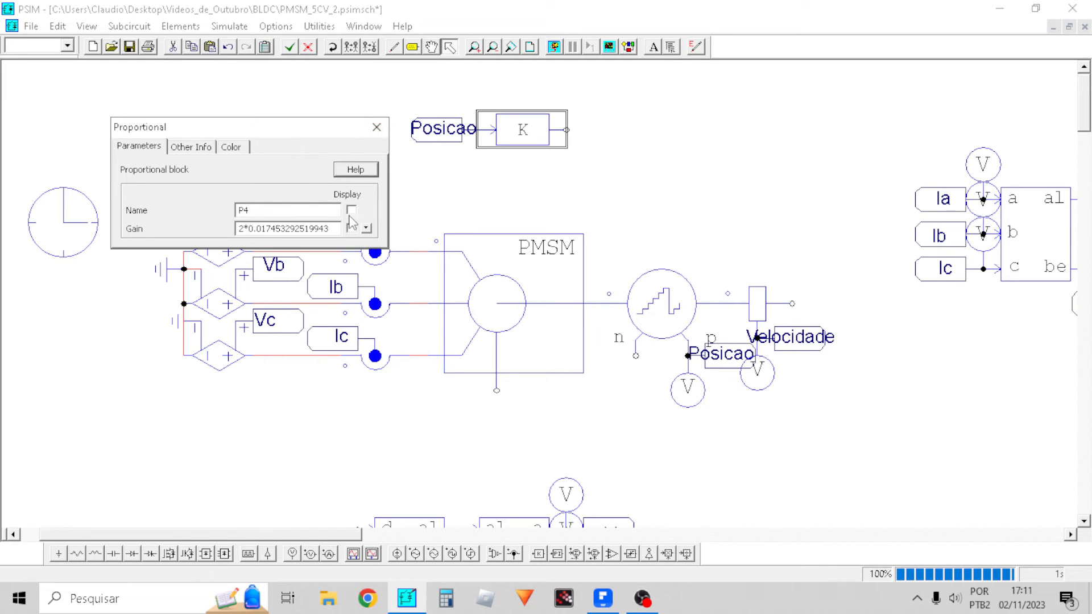
pyautogui.moveTo(331, 228); pyautogui.dragTo(248, 238)
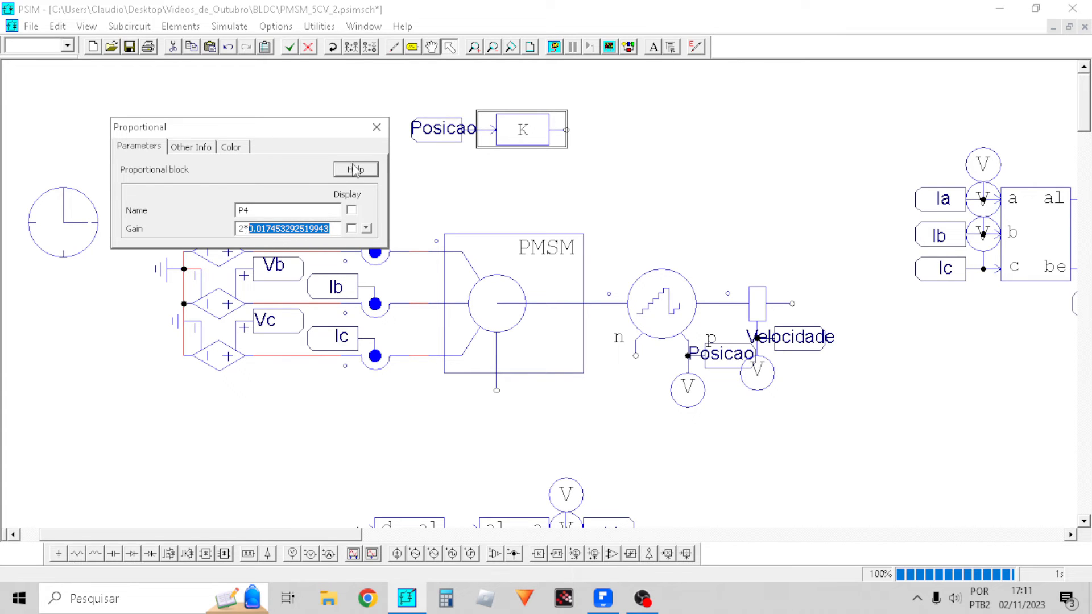
pyautogui.click(376, 127)
pyautogui.click(594, 129)
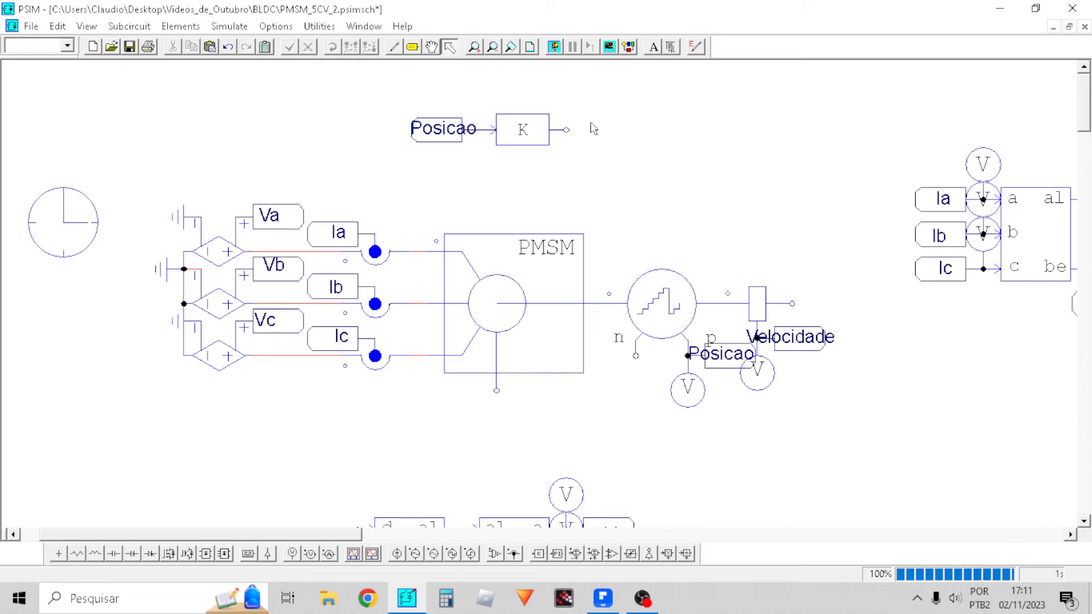
# Copy the Posicao label to the proportional block's output, turn it to face the block and rename it Fase
pyautogui.click(458, 145)
pyautogui.hotkey('ctrl', 'v')
pyautogui.click(606, 147)
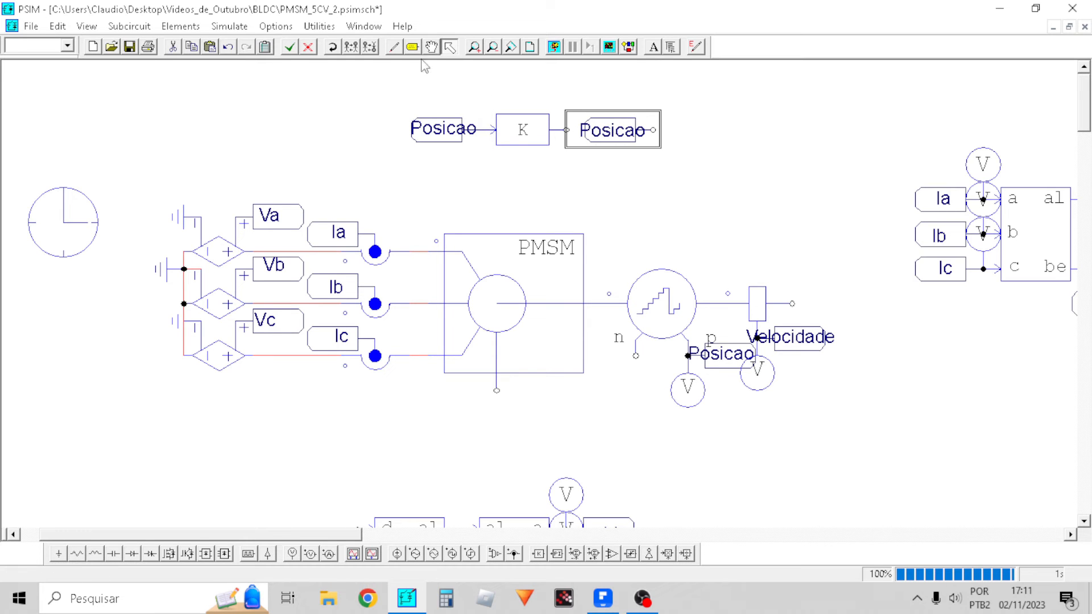
pyautogui.click(355, 50)
pyautogui.moveTo(617, 144); pyautogui.dragTo(599, 145)
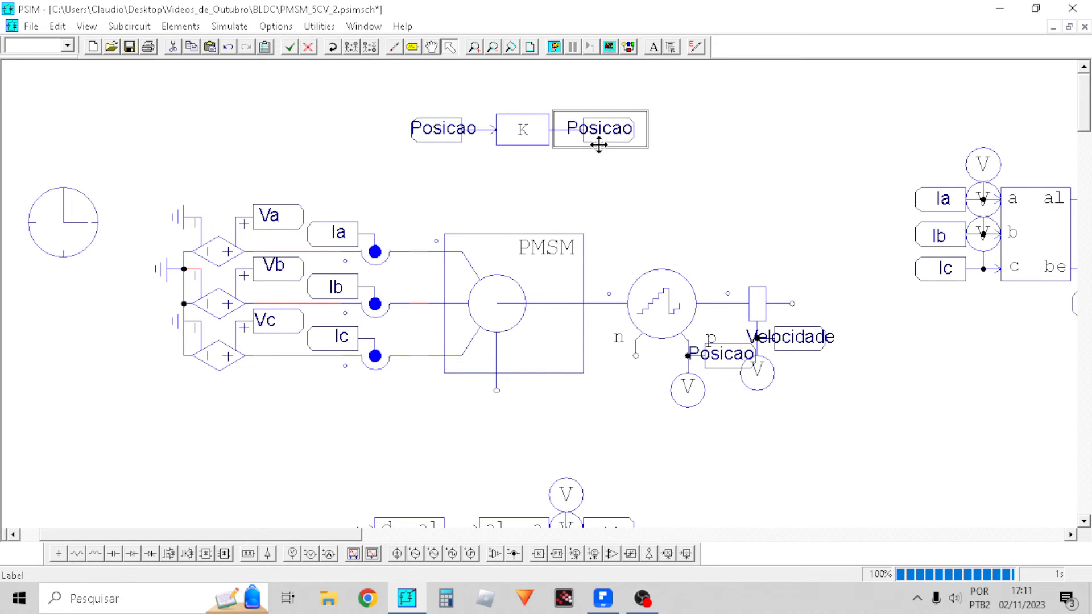
pyautogui.doubleClick(599, 144)
pyautogui.click(242, 205)
pyautogui.doubleClick(241, 205)
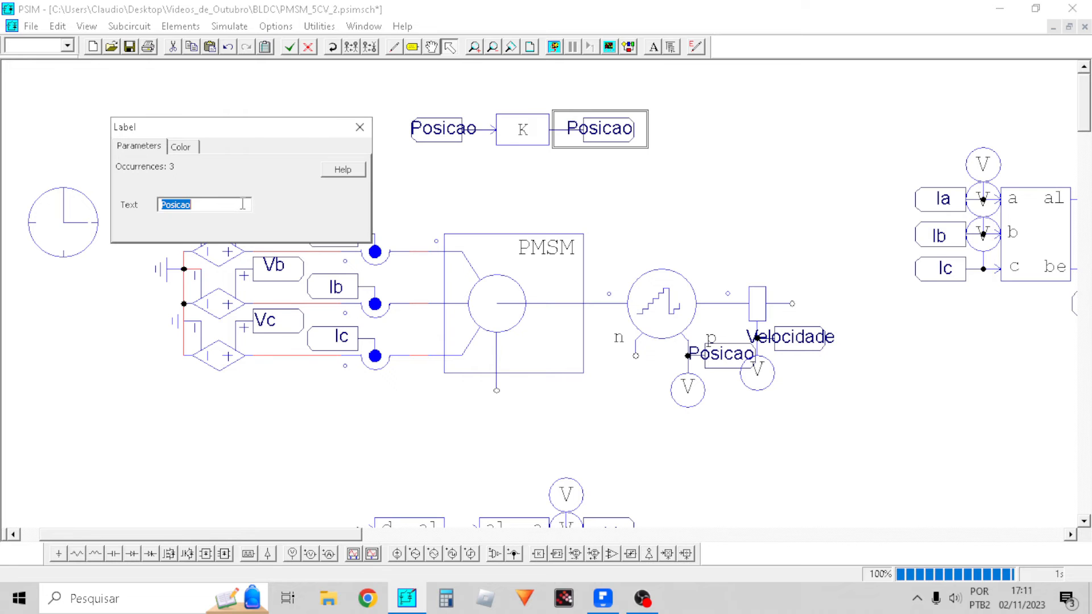
pyautogui.write('Fase')
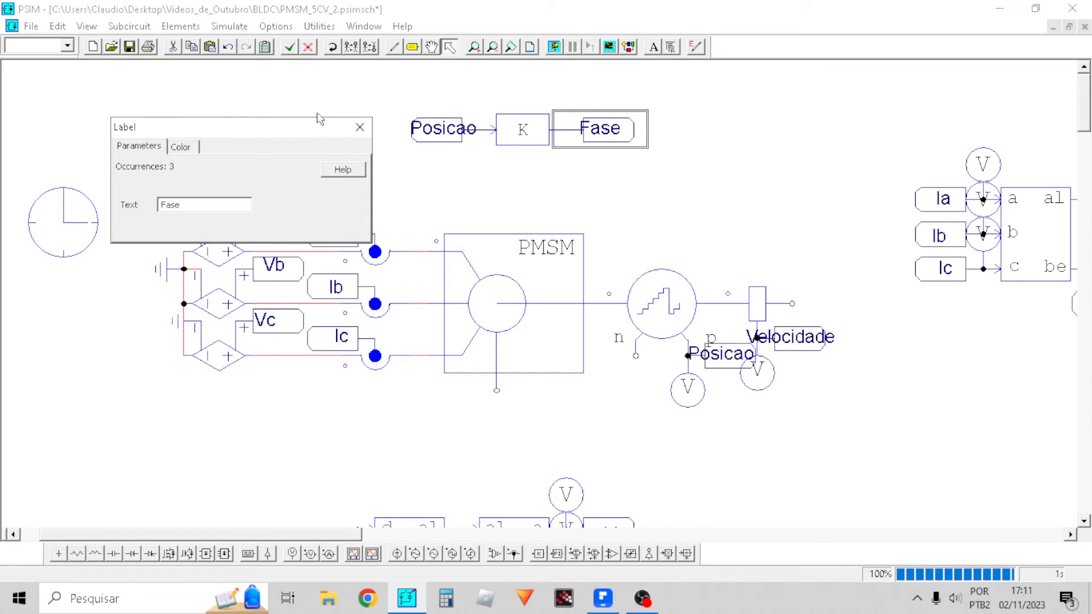
pyautogui.click(360, 127)
# Paste a Fase label, mirror it and connect it to the angle input of the dq-alpha/beta block
pyautogui.hotkey('ctrl', 'v')
pyautogui.scroll(-2, 556, 209)
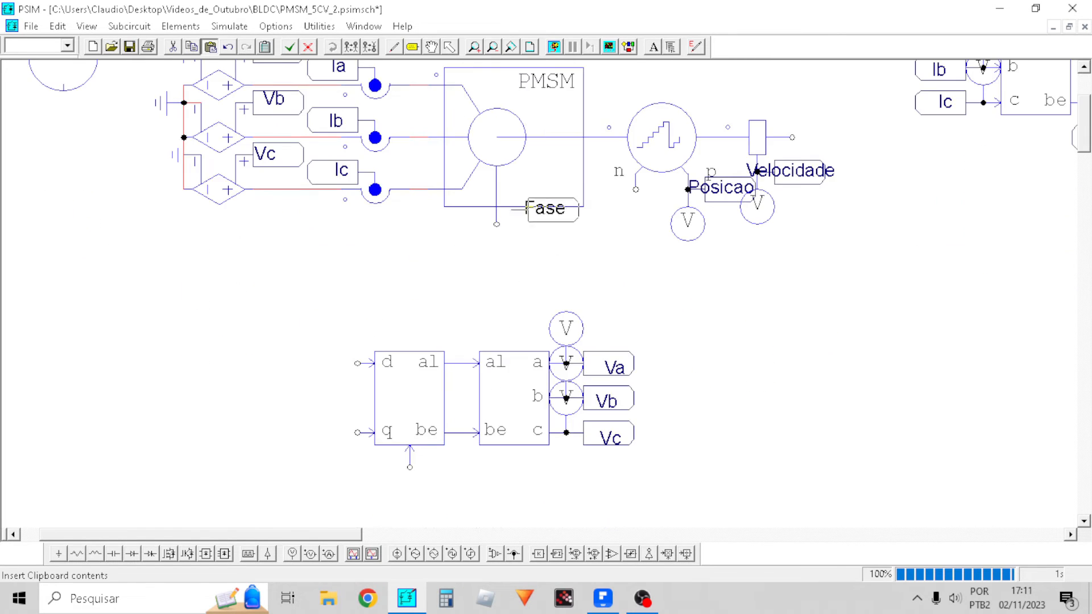
pyautogui.click(345, 302)
pyautogui.click(351, 46)
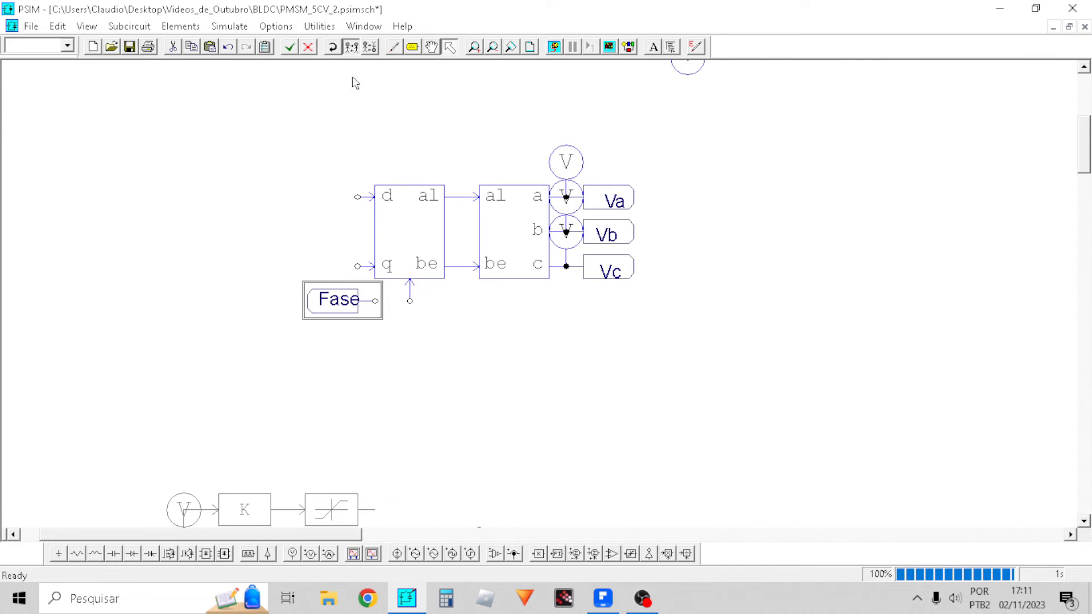
pyautogui.moveTo(340, 302); pyautogui.dragTo(373, 312)
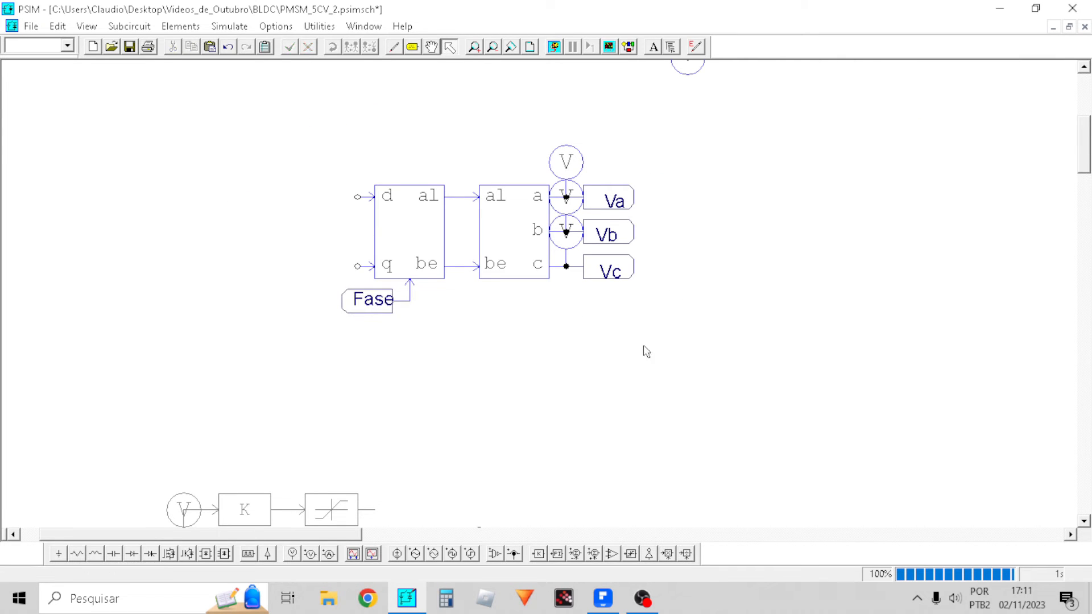
# Move the dq-to-abc transformation circuit with its labels and probes to just below the PMSM and position sensor, leaving room before its inputs
pyautogui.moveTo(695, 357); pyautogui.dragTo(268, 111)
pyautogui.moveTo(449, 249); pyautogui.dragTo(431, 205)
pyautogui.scroll(3, 431, 204)
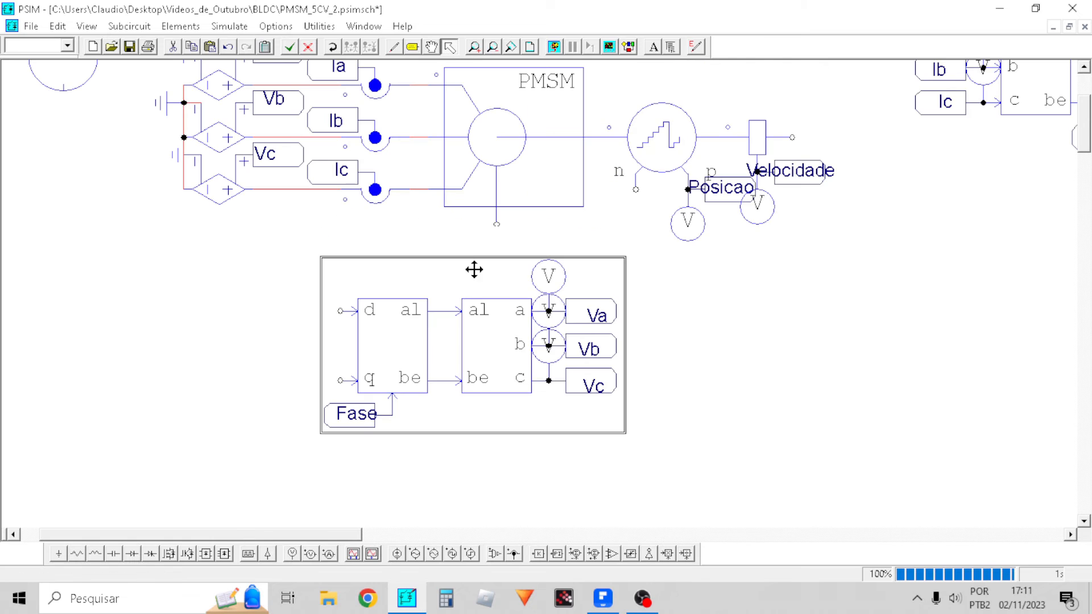
pyautogui.moveTo(528, 351); pyautogui.dragTo(510, 367)
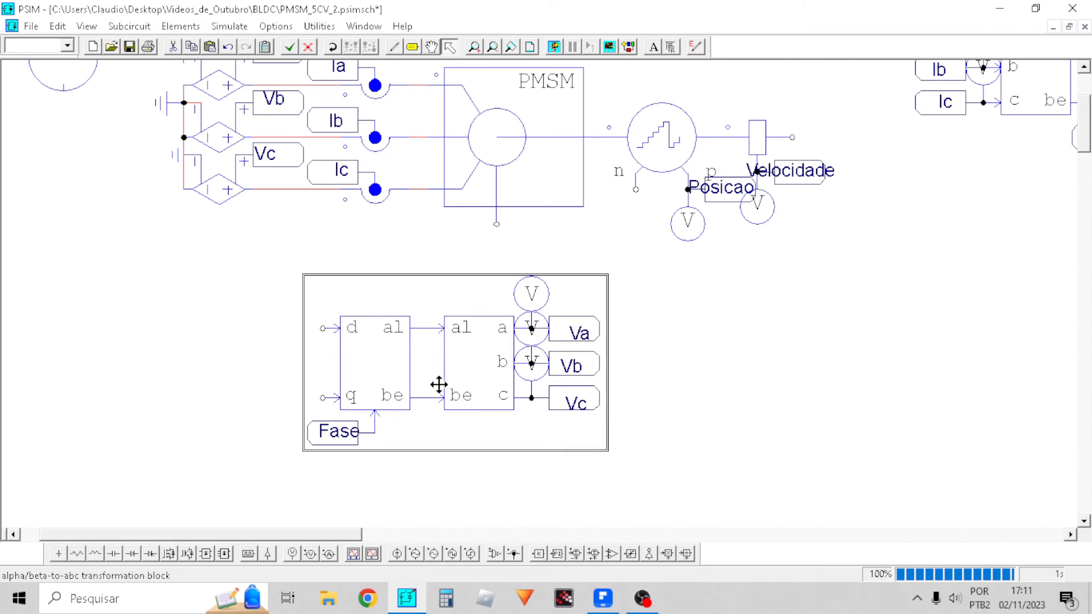
pyautogui.moveTo(439, 385); pyautogui.dragTo(622, 374)
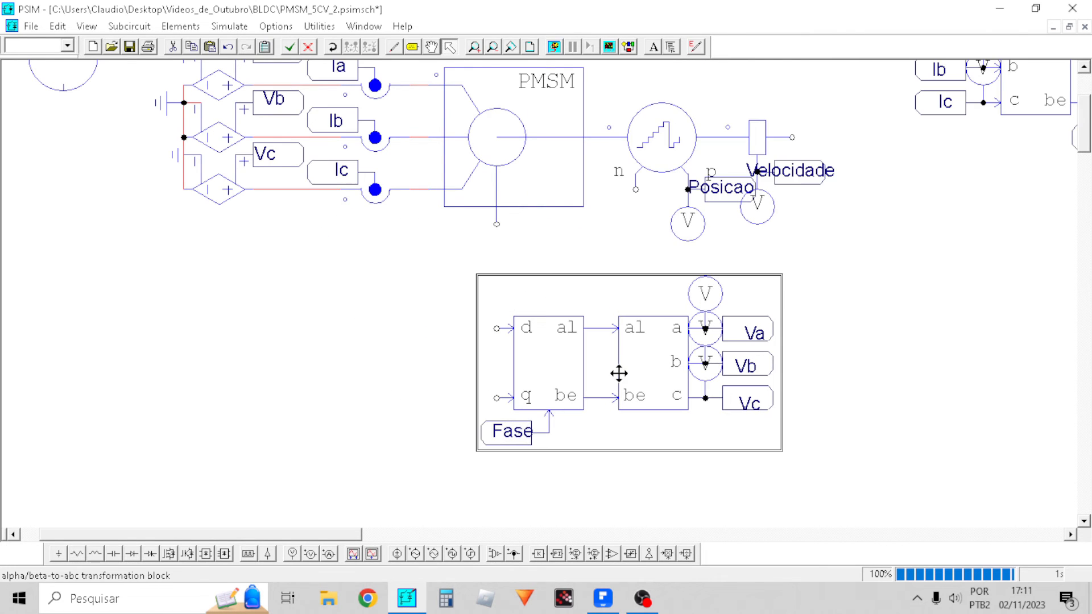
pyautogui.scroll(-2, 373, 317)
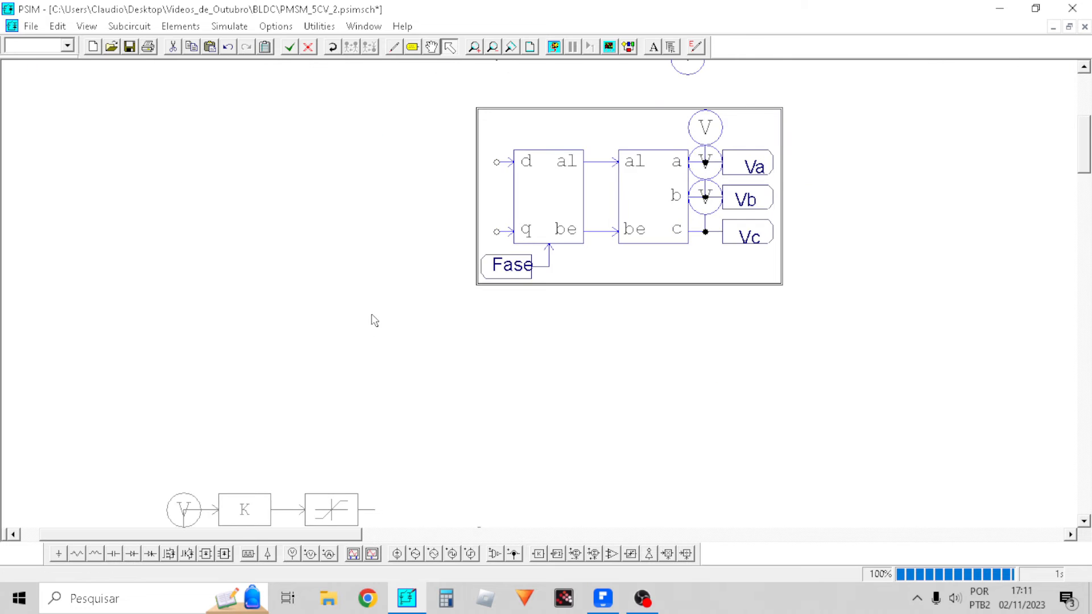
pyautogui.scroll(3, 336, 193)
pyautogui.scroll(-3, 378, 247)
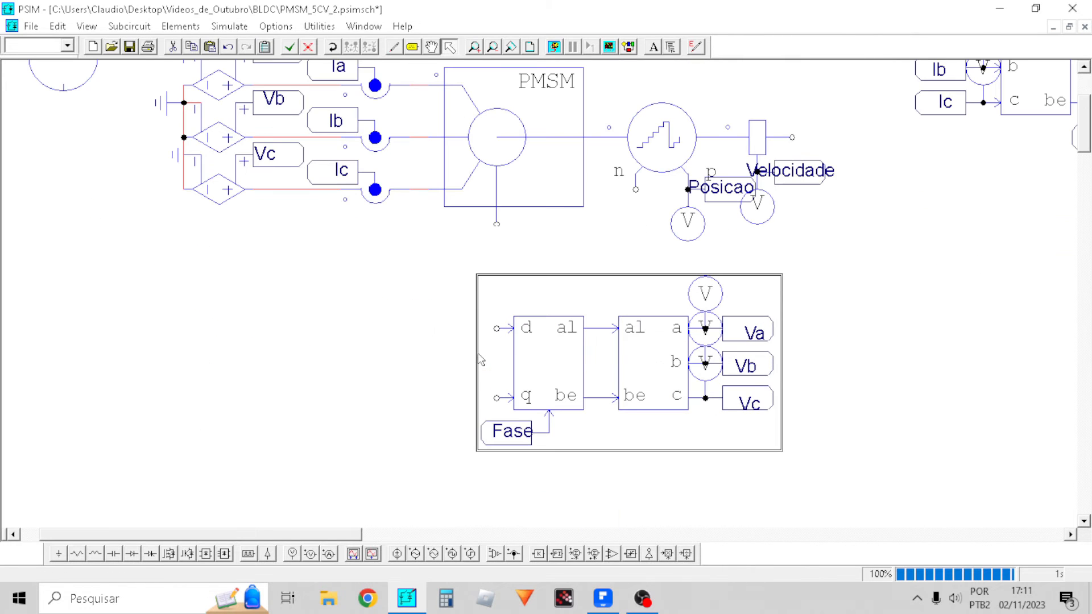
pyautogui.click(444, 485)
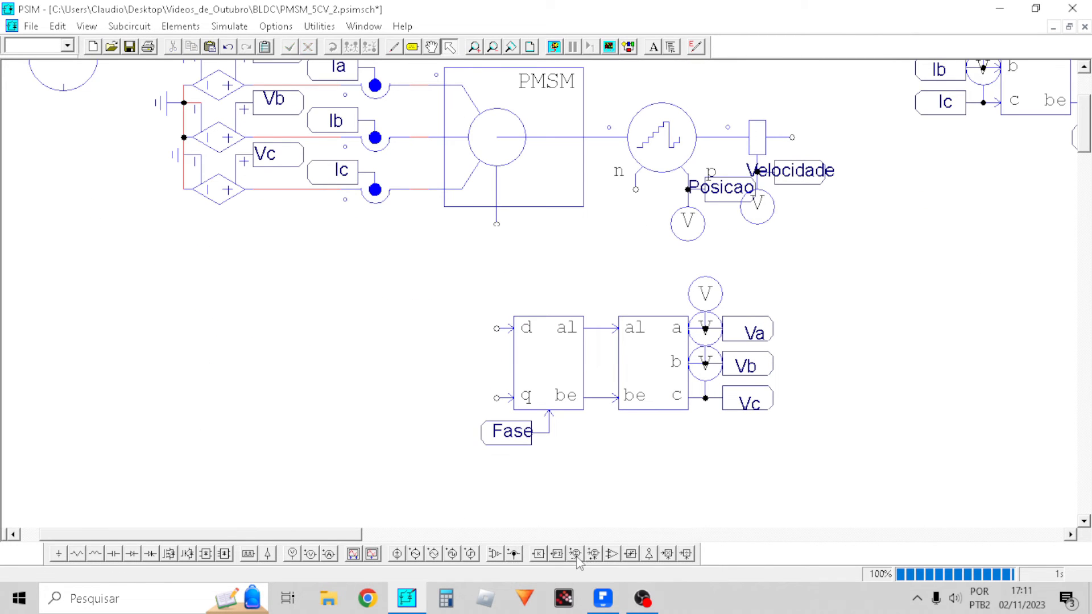
# Place two plus/minus summers, one above the other, ahead of the d and q inputs of the dq-alpha/beta block
pyautogui.click(576, 554)
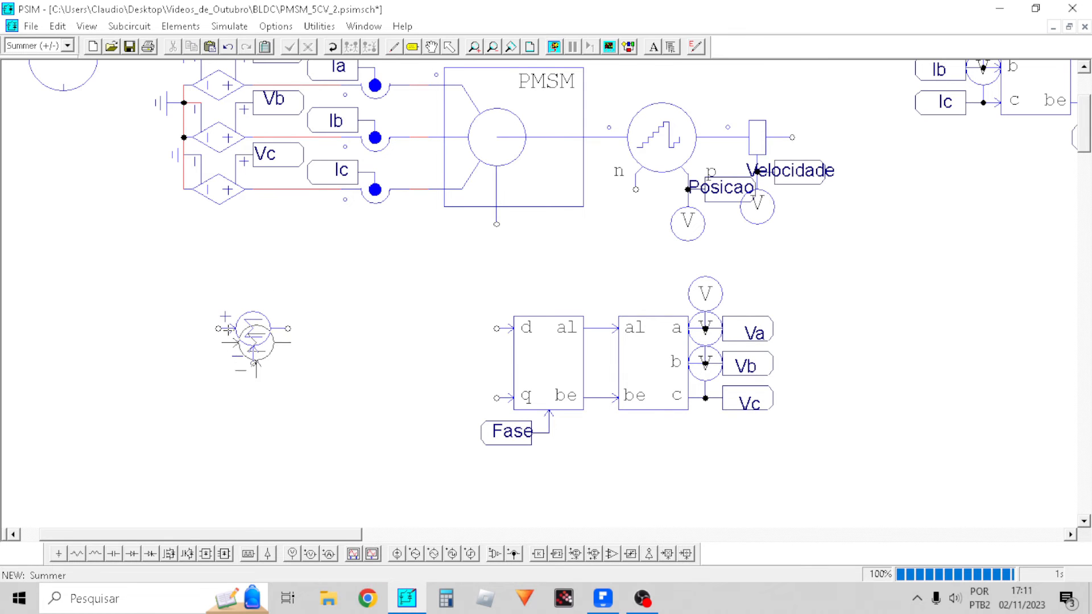
pyautogui.click(253, 329)
pyautogui.click(253, 431)
pyautogui.scroll(-3, 290, 435)
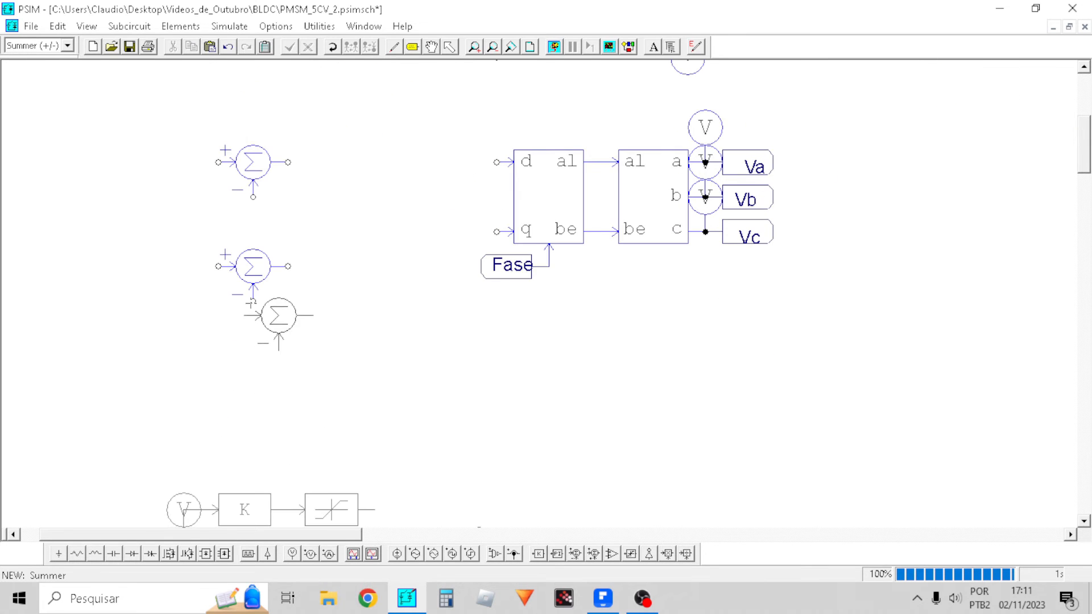
pyautogui.press('Escape')
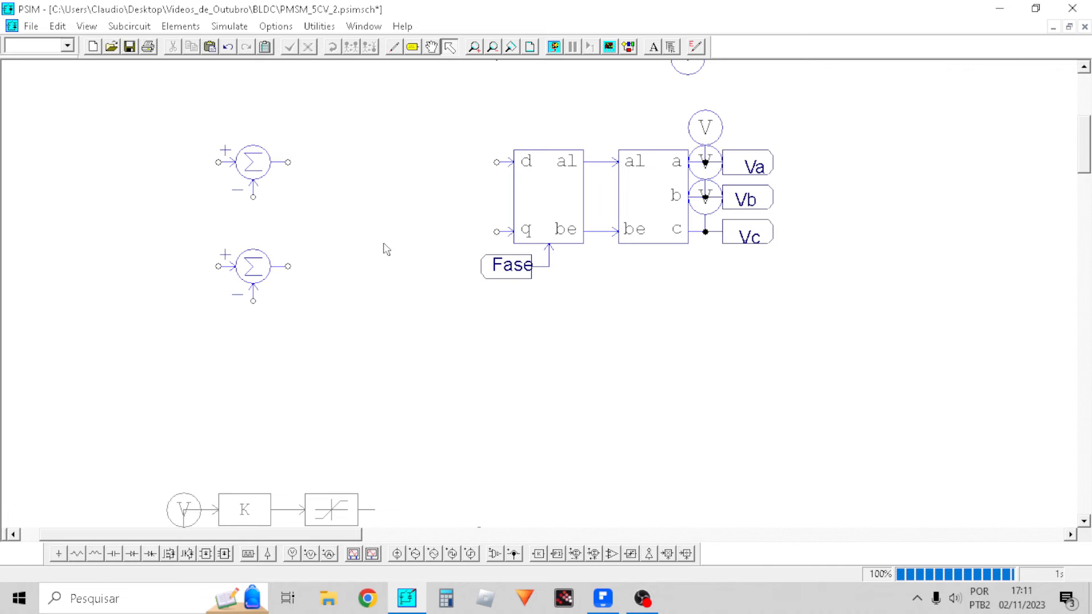
# Copy the Id and Iq labels from the abc-to-dq outputs and paste them ahead of the two plus/minus summers
pyautogui.scroll(3, 588, 222)
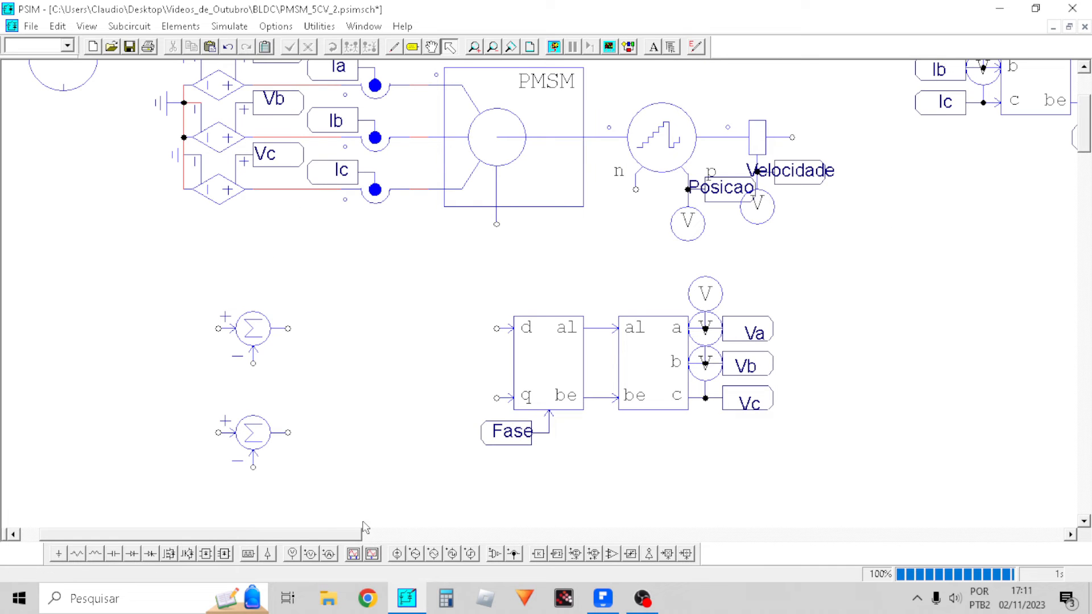
pyautogui.moveTo(349, 532); pyautogui.dragTo(503, 534)
pyautogui.scroll(3, 685, 221)
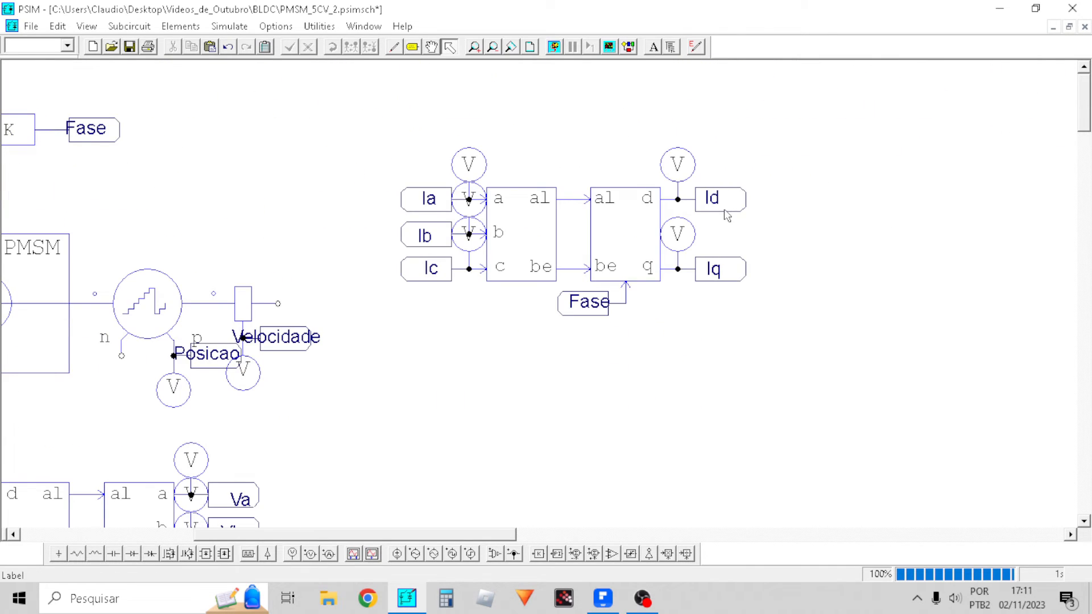
pyautogui.click(727, 215)
pyautogui.keyDown('shift'); pyautogui.click(732, 271); pyautogui.keyUp('shift')
pyautogui.moveTo(511, 534); pyautogui.dragTo(338, 536)
pyautogui.scroll(-6, 313, 426)
pyautogui.hotkey('ctrl', 'v')
pyautogui.click(168, 231)
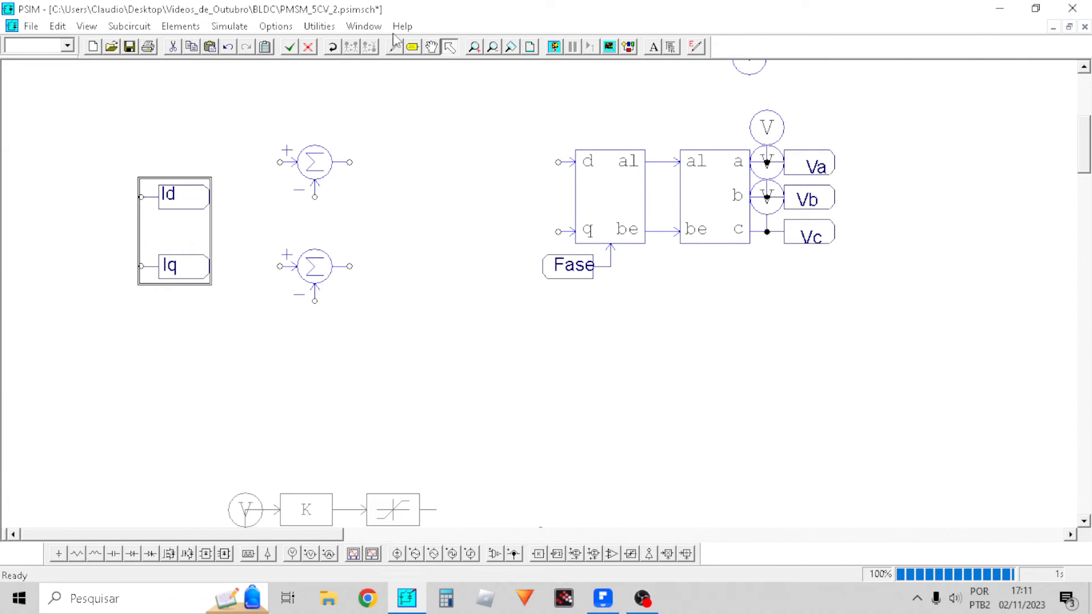
# Mirror the pasted Id and Iq labels and connect them to the minus inputs of the upper and lower summers respectively
pyautogui.click(189, 197)
pyautogui.click(351, 47)
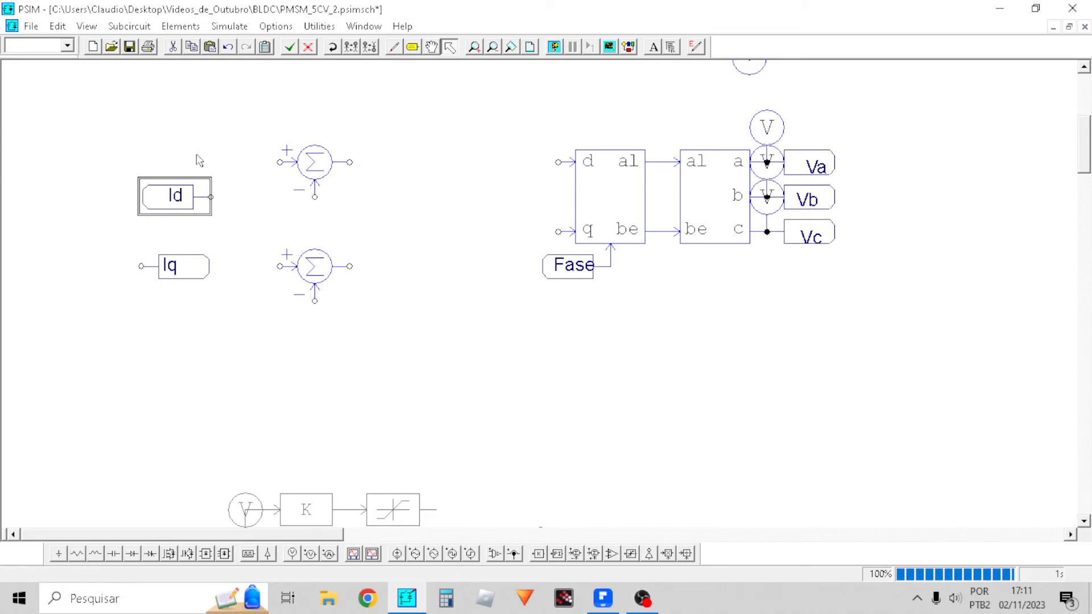
pyautogui.click(184, 263)
pyautogui.click(351, 46)
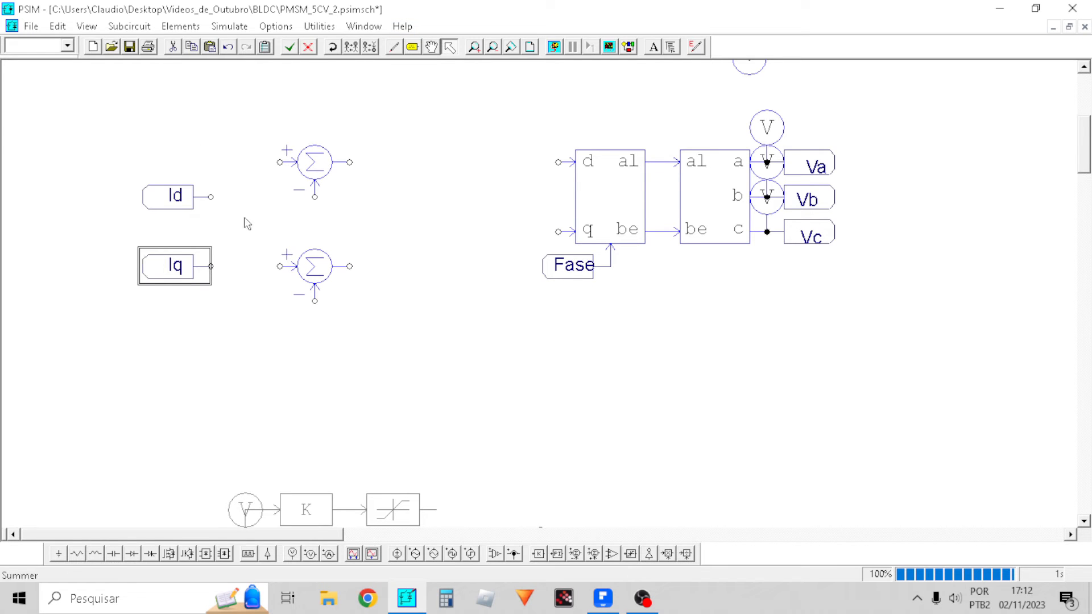
pyautogui.click(182, 211)
pyautogui.moveTo(152, 196); pyautogui.dragTo(265, 195)
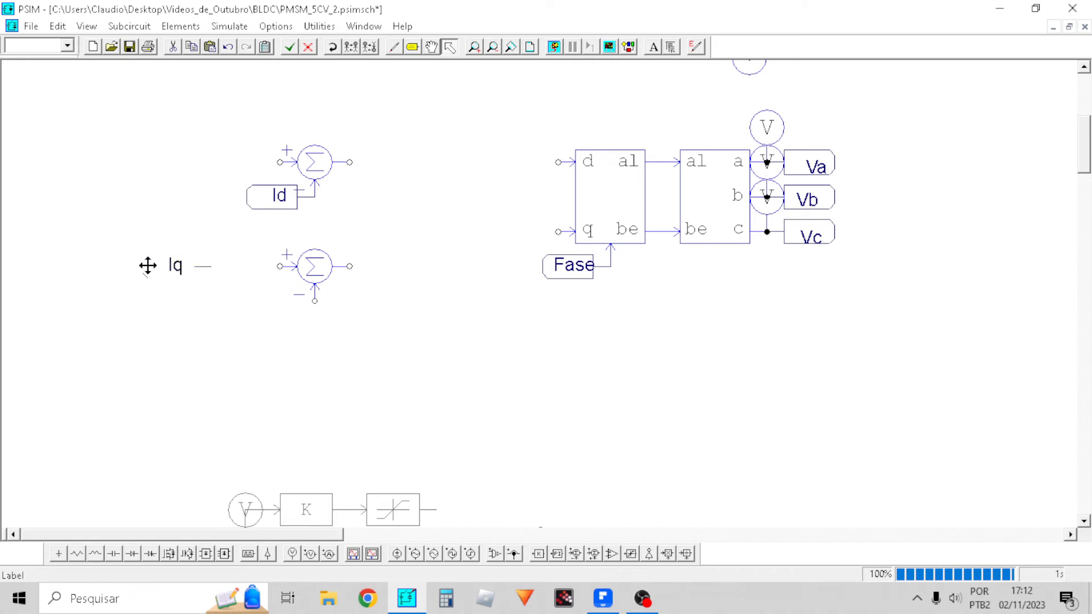
pyautogui.moveTo(146, 263); pyautogui.dragTo(253, 300)
# Spread the Id and Iq summers apart vertically, keeping each label attached to its summer
pyautogui.moveTo(242, 256); pyautogui.dragTo(183, 224)
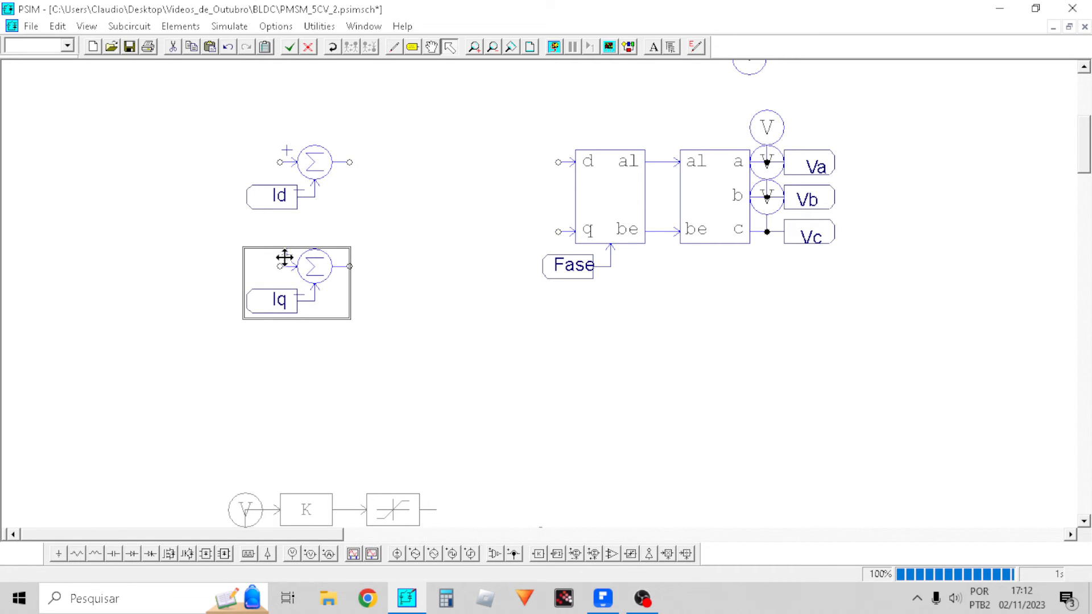
pyautogui.moveTo(323, 272); pyautogui.dragTo(321, 290)
pyautogui.moveTo(351, 232); pyautogui.dragTo(218, 124)
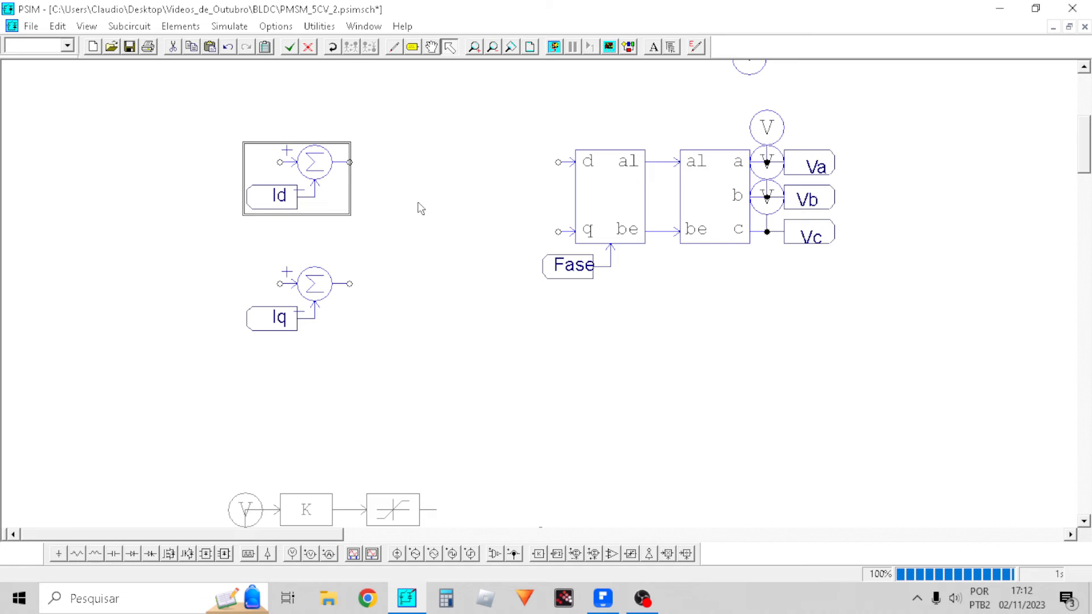
pyautogui.moveTo(312, 175); pyautogui.dragTo(312, 158)
pyautogui.click(443, 229)
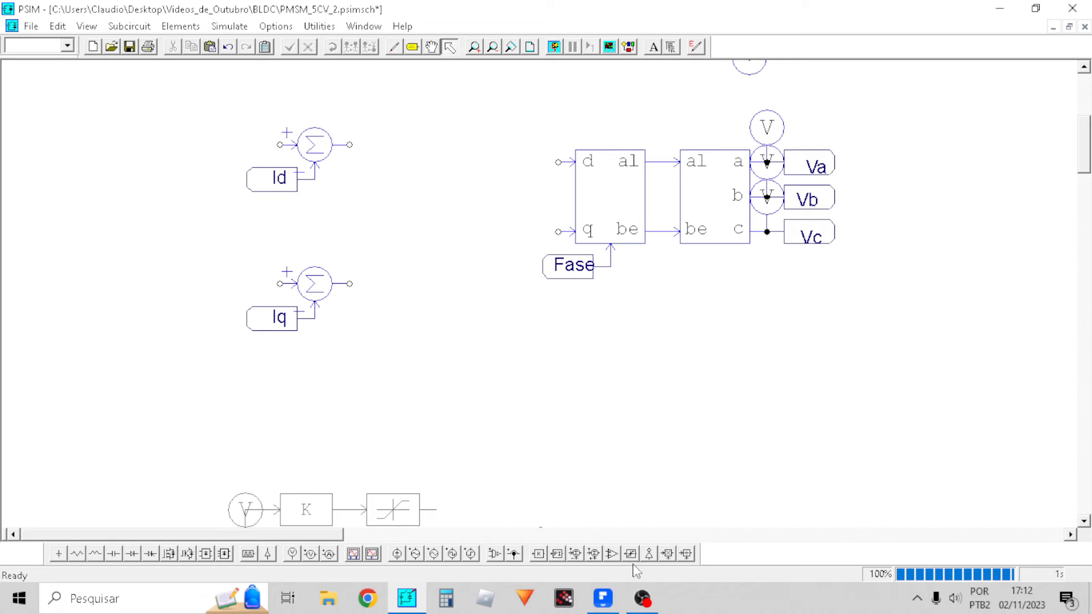
# Place four multipliers: one at each error summer's output and one slightly below and beyond each of those
pyautogui.click(668, 553)
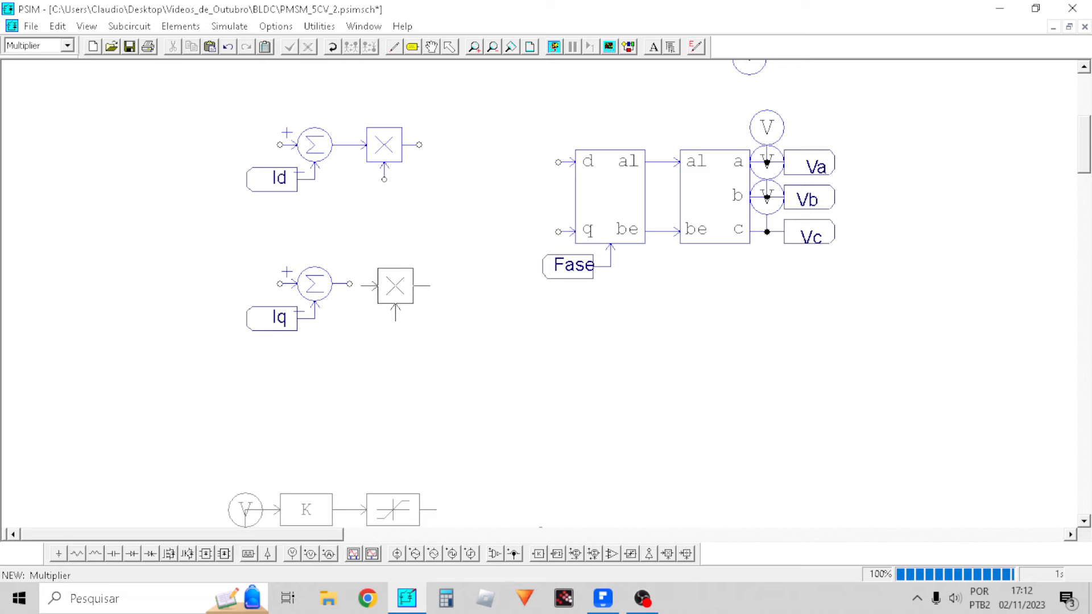
pyautogui.click(384, 284)
pyautogui.click(436, 214)
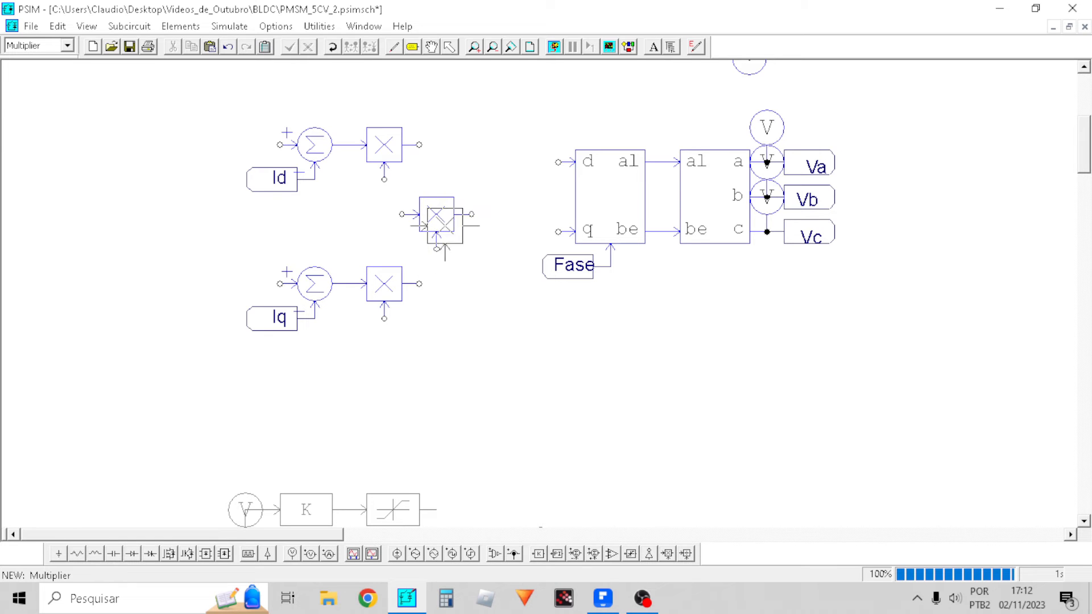
pyautogui.click(436, 336)
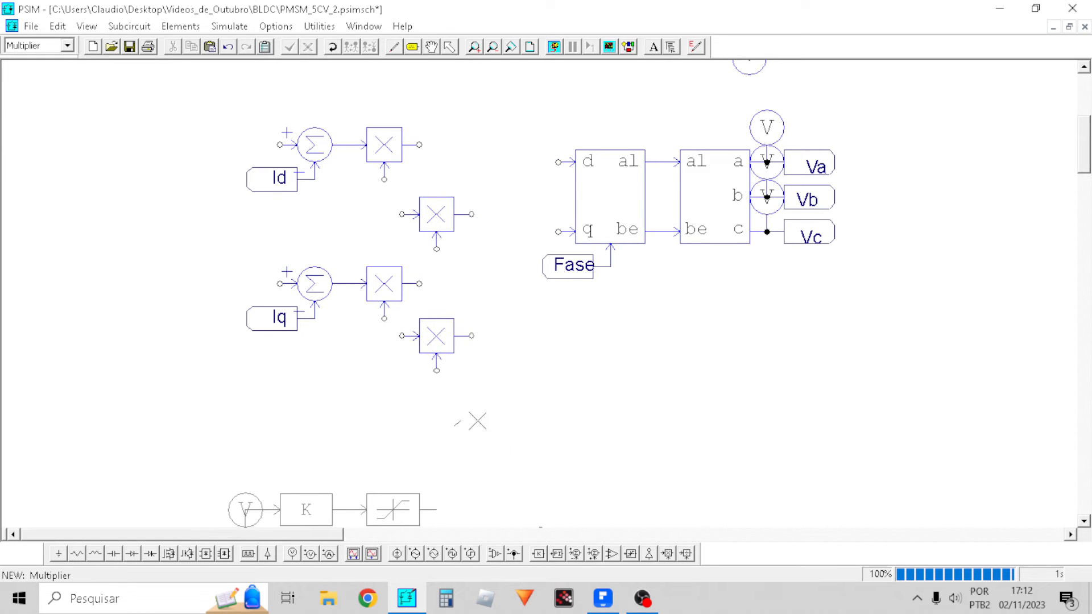
pyautogui.press('Escape')
# Move the dq-to-abc transformation circuit farther from the multipliers to make room for the controllers
pyautogui.click(393, 46)
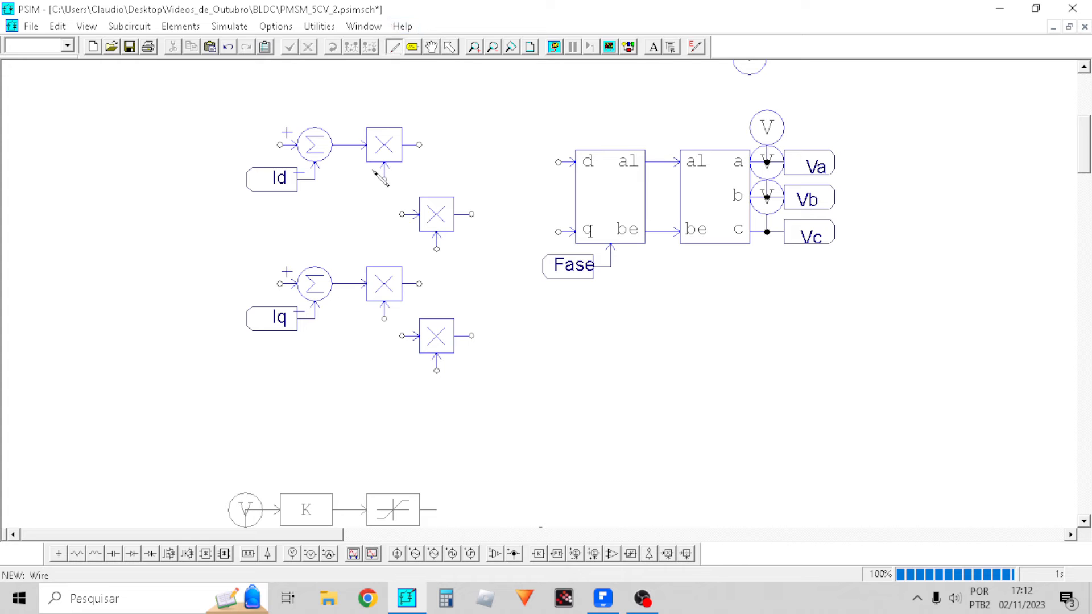
pyautogui.press('Escape')
pyautogui.moveTo(518, 349); pyautogui.dragTo(857, 91)
pyautogui.moveTo(759, 208); pyautogui.dragTo(846, 208)
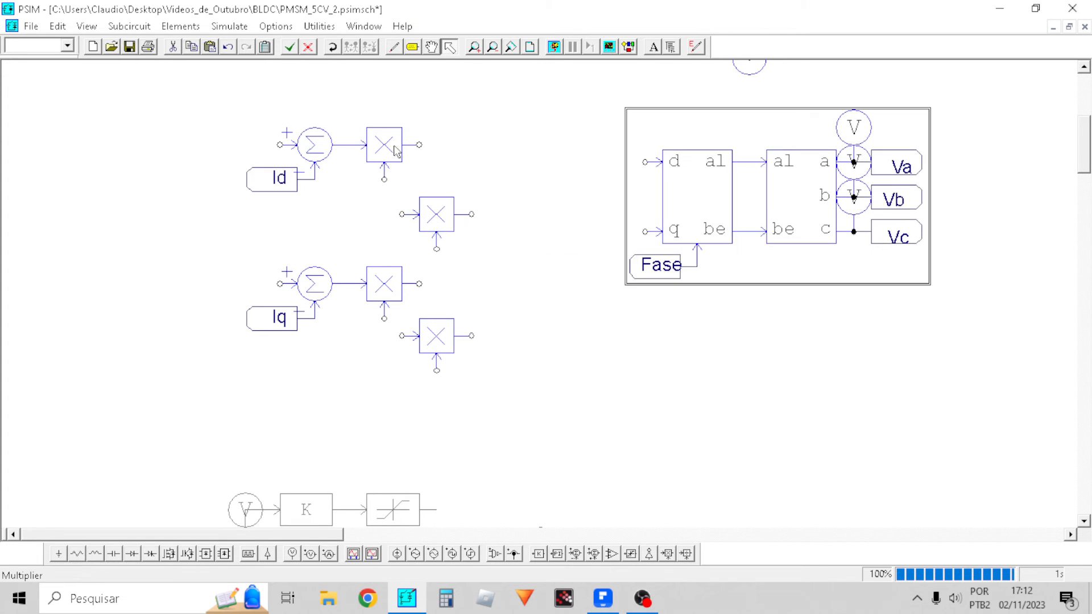
# Place an integrator block at the output of the first multiplier in both the Id and Iq paths
pyautogui.click(194, 28)
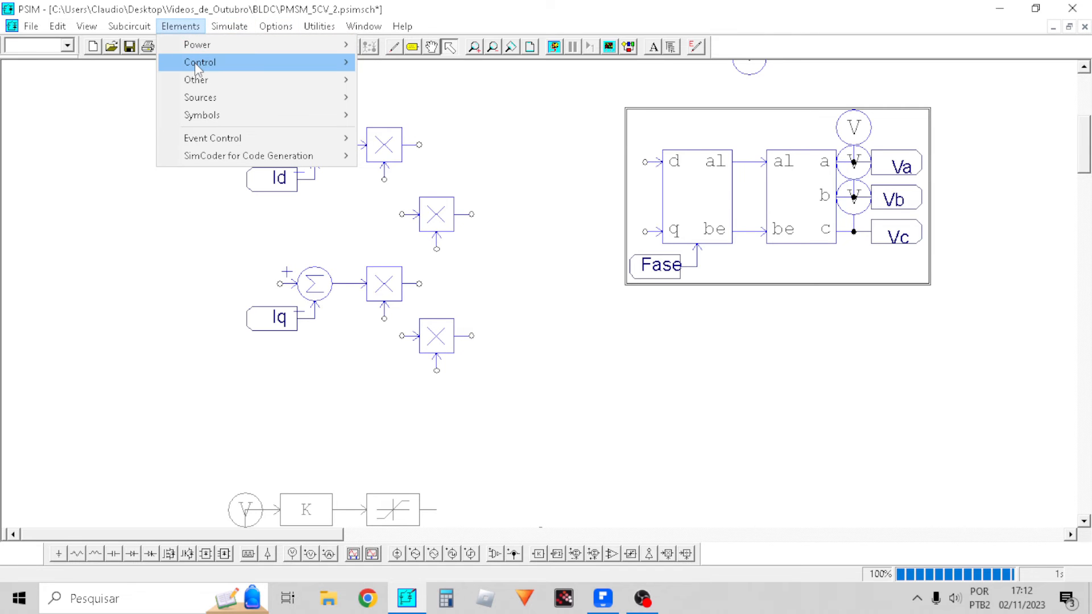
pyautogui.moveTo(199, 64)
pyautogui.click(401, 200)
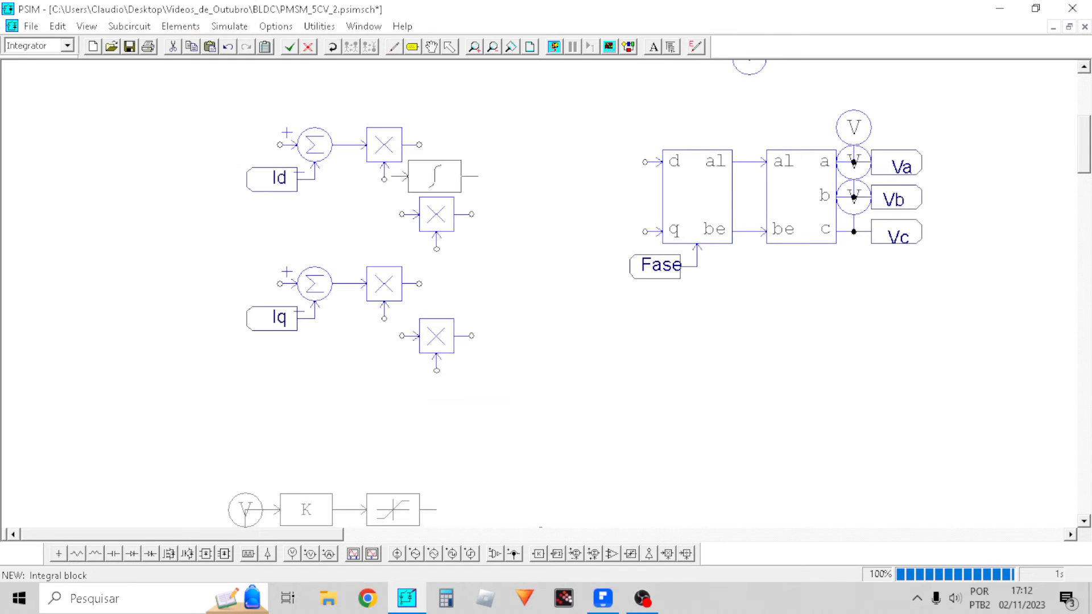
pyautogui.click(462, 144)
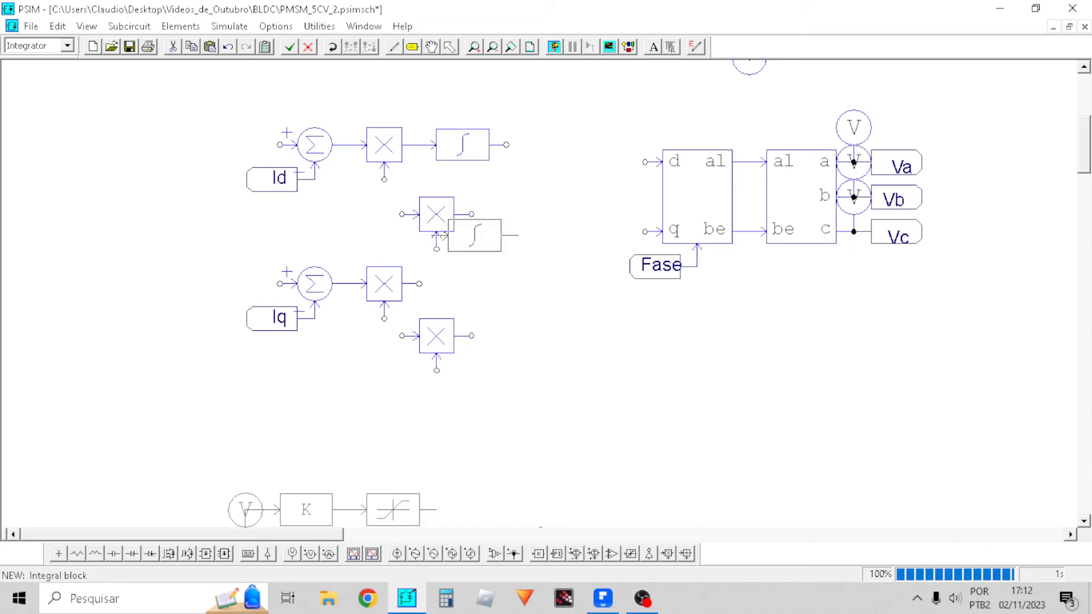
pyautogui.click(463, 283)
pyautogui.press('Escape')
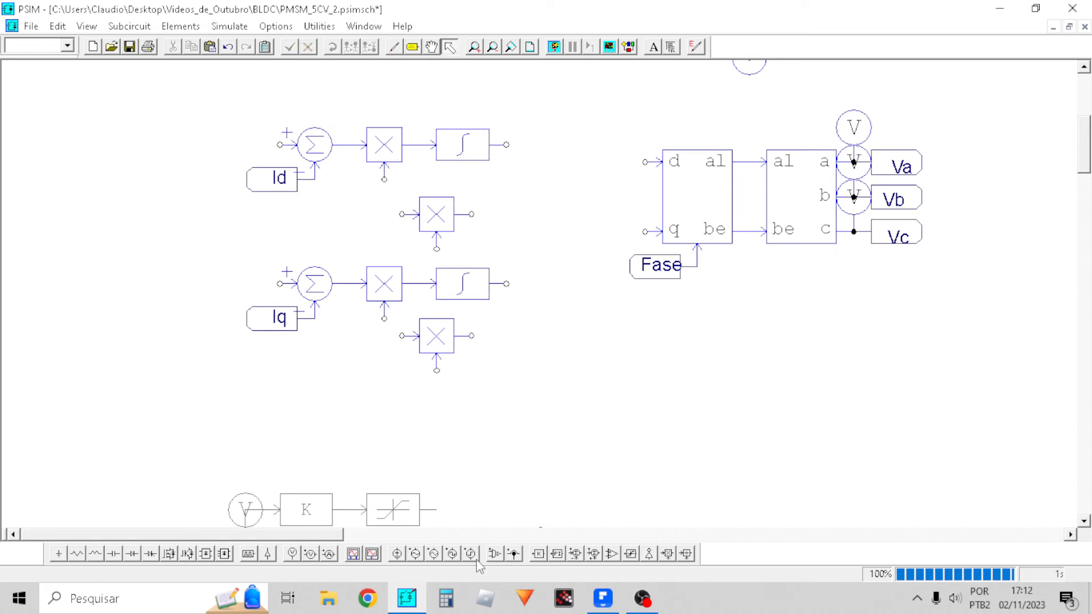
# Place a plus/plus summer, flip it vertically at the Iq path's second multiplier output, and copy it to the Id path
pyautogui.click(581, 556)
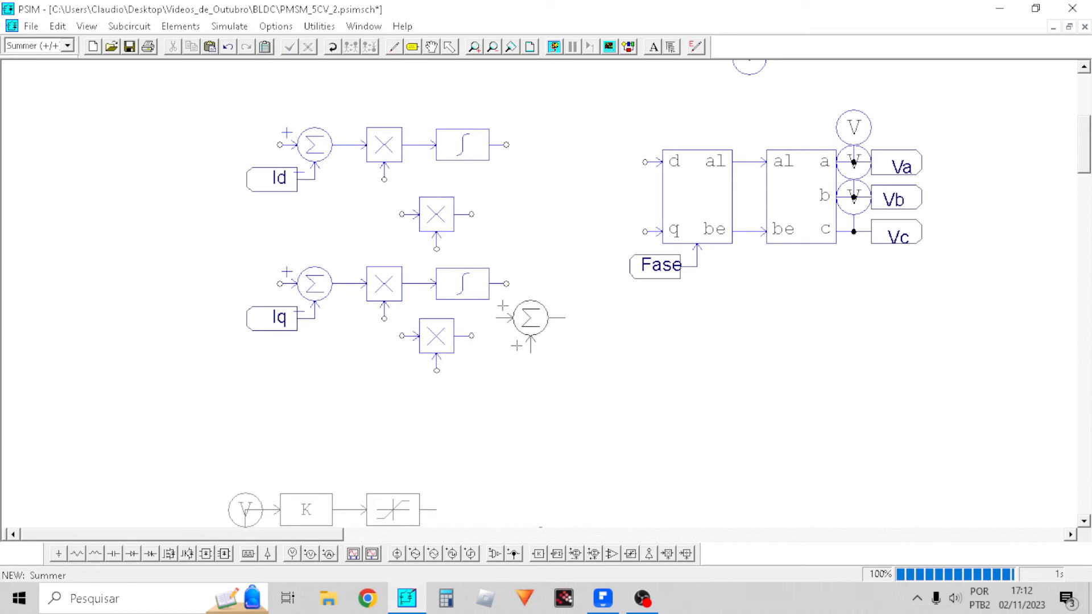
pyautogui.click(500, 357)
pyautogui.click(488, 340)
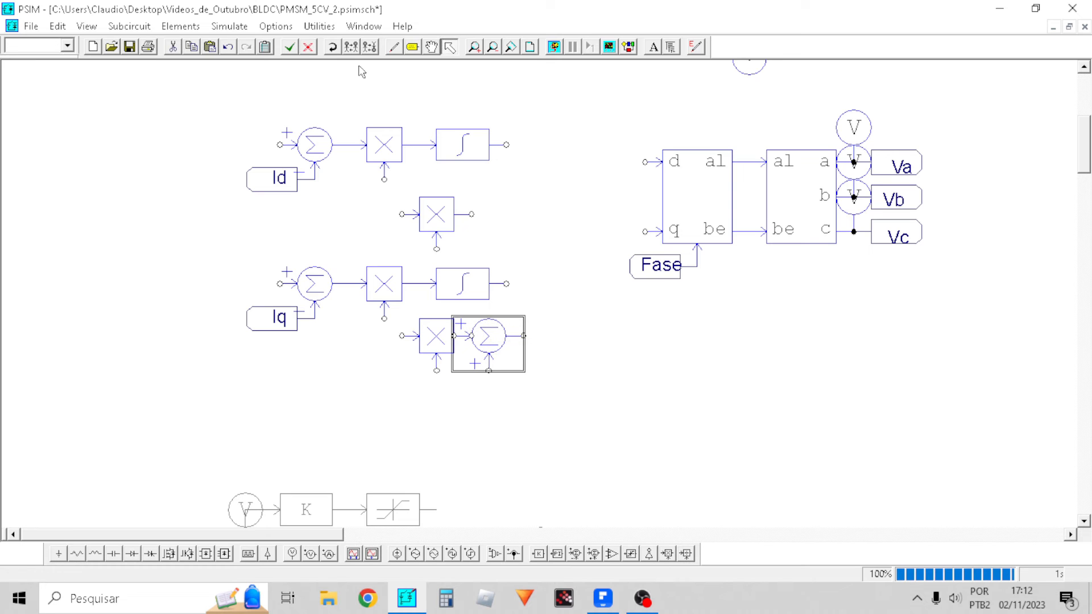
pyautogui.click(370, 47)
pyautogui.moveTo(487, 322); pyautogui.dragTo(504, 305)
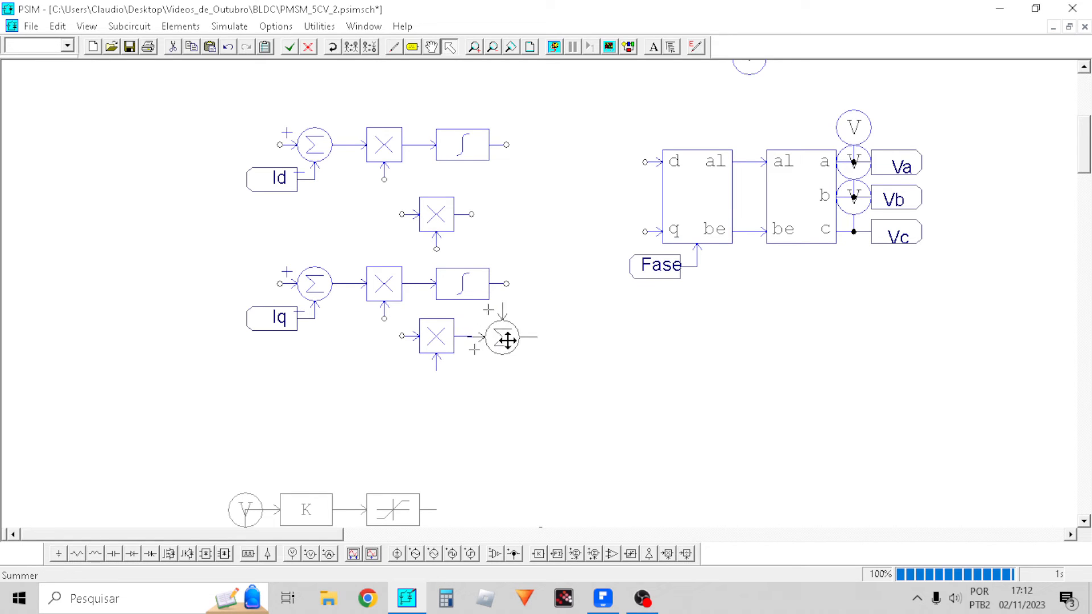
pyautogui.hotkey('ctrl', 'c')
pyautogui.hotkey('ctrl', 'v')
pyautogui.click(505, 203)
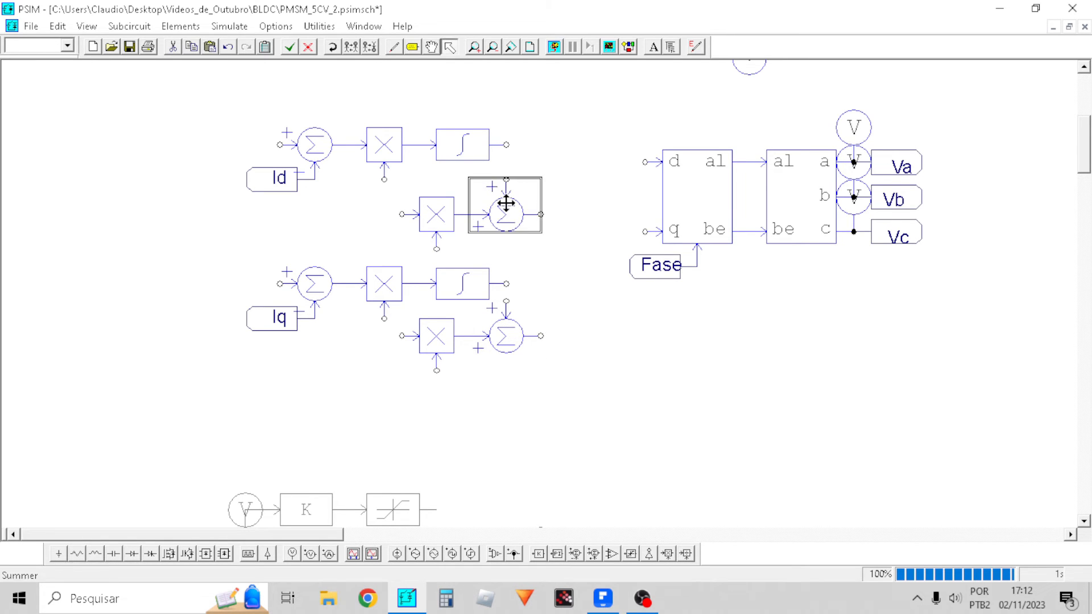
# Wire the Id integrator's output to its plus/plus summer and link the first Id multiplier's lower input to the second multiplier
pyautogui.click(565, 195)
pyautogui.click(394, 47)
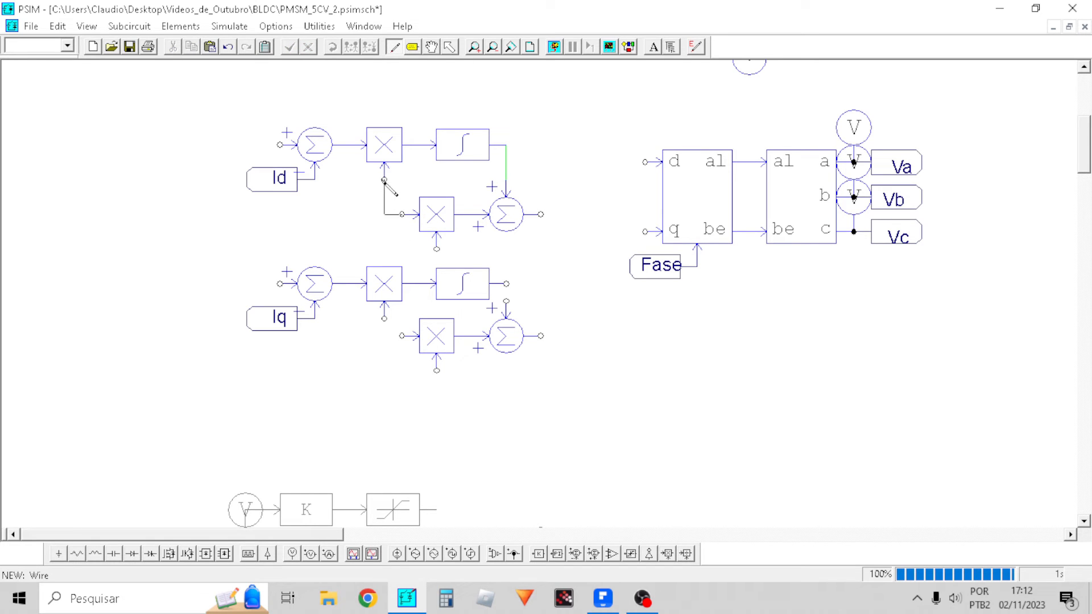
pyautogui.press('Escape')
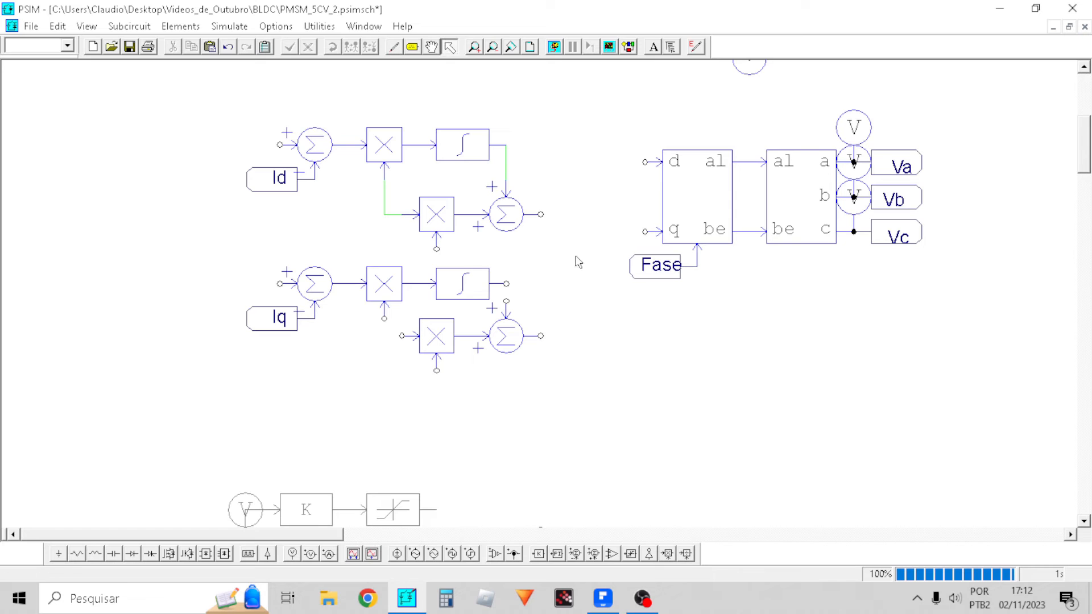
# Move the Id controller up and away from the Iq controller, and lower the dq-to-abc transformation circuit to lie between them
pyautogui.moveTo(576, 255); pyautogui.dragTo(230, 85)
pyautogui.moveTo(348, 146); pyautogui.dragTo(329, 114)
pyautogui.moveTo(974, 322); pyautogui.dragTo(585, 87)
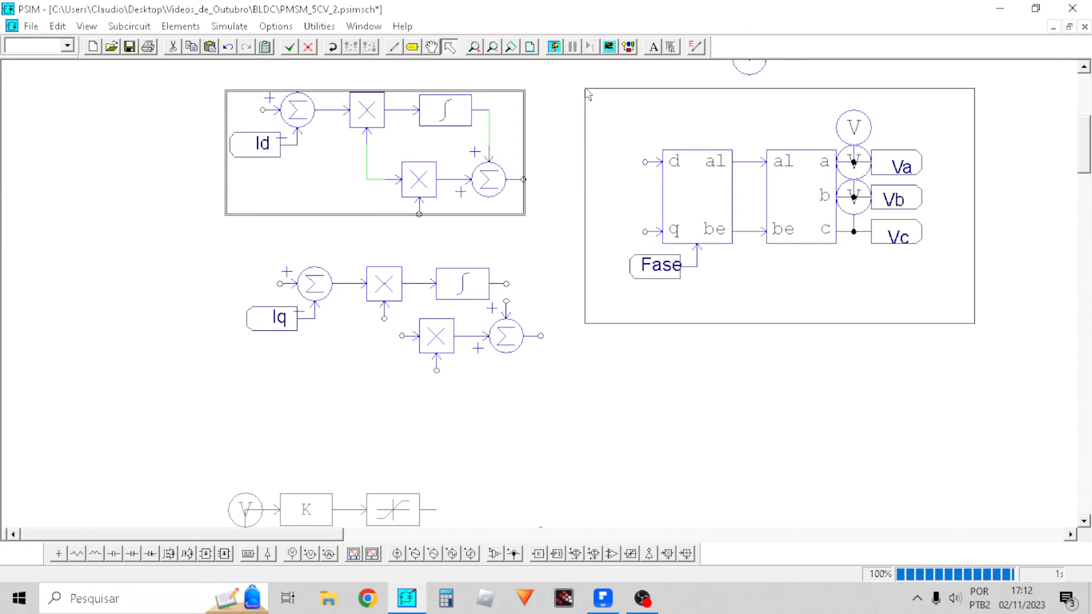
pyautogui.moveTo(641, 207); pyautogui.dragTo(643, 260)
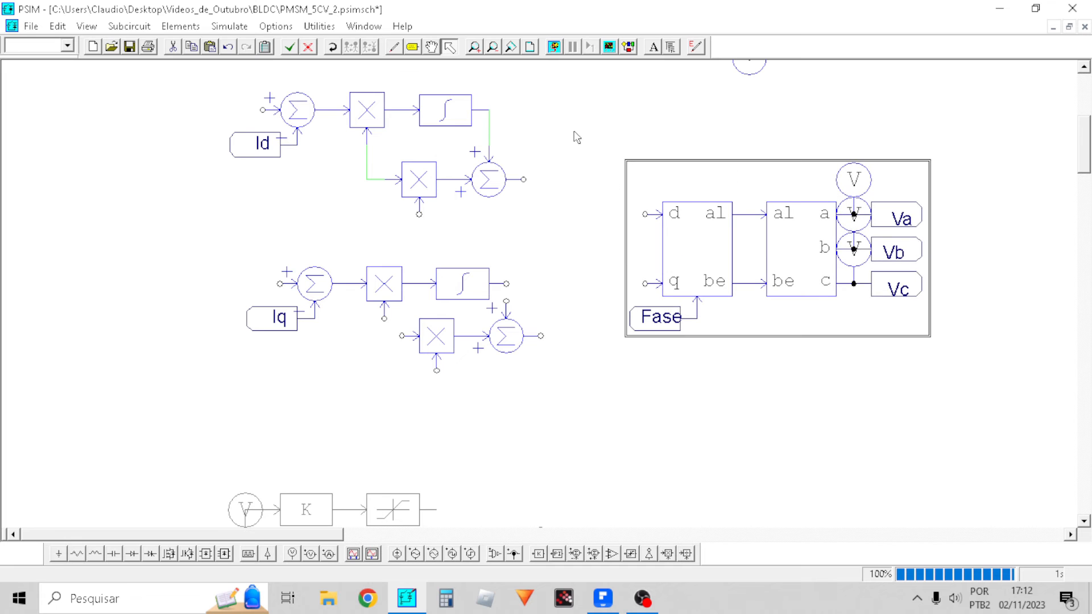
pyautogui.click(575, 136)
# Wire both controller outputs to the d and q inputs and complete the Iq controller's integrator and error-branch connections
pyautogui.click(394, 46)
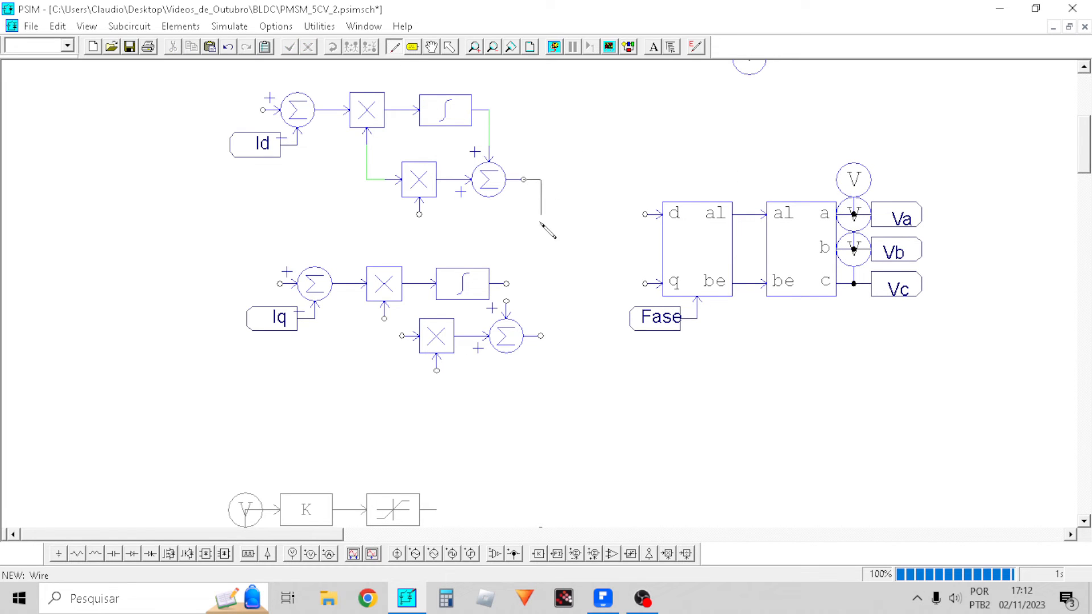
pyautogui.click(644, 215)
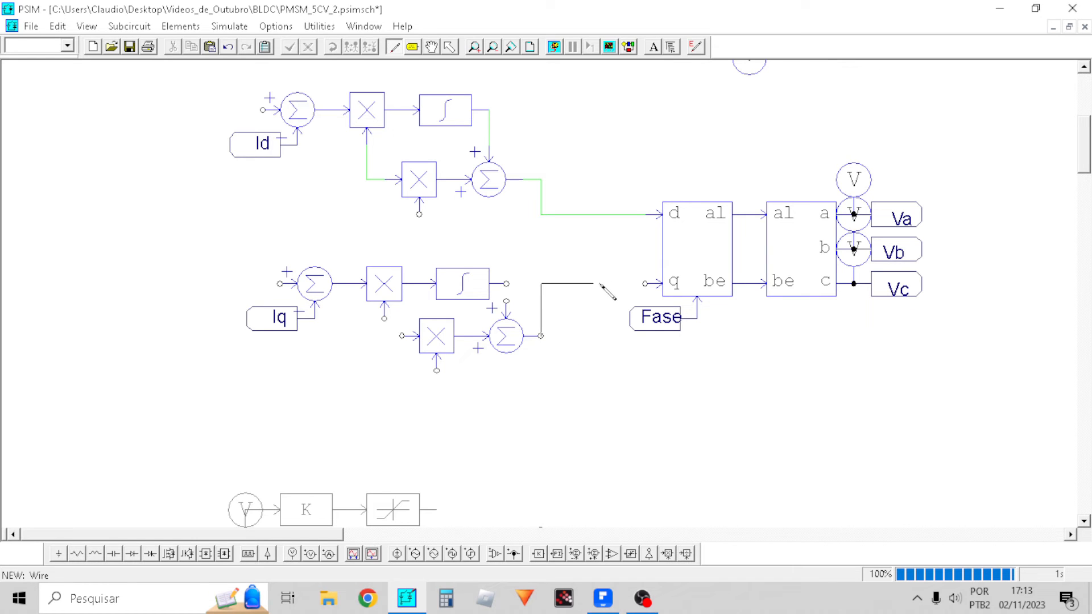
pyautogui.click(643, 283)
pyautogui.moveTo(400, 337); pyautogui.dragTo(350, 283)
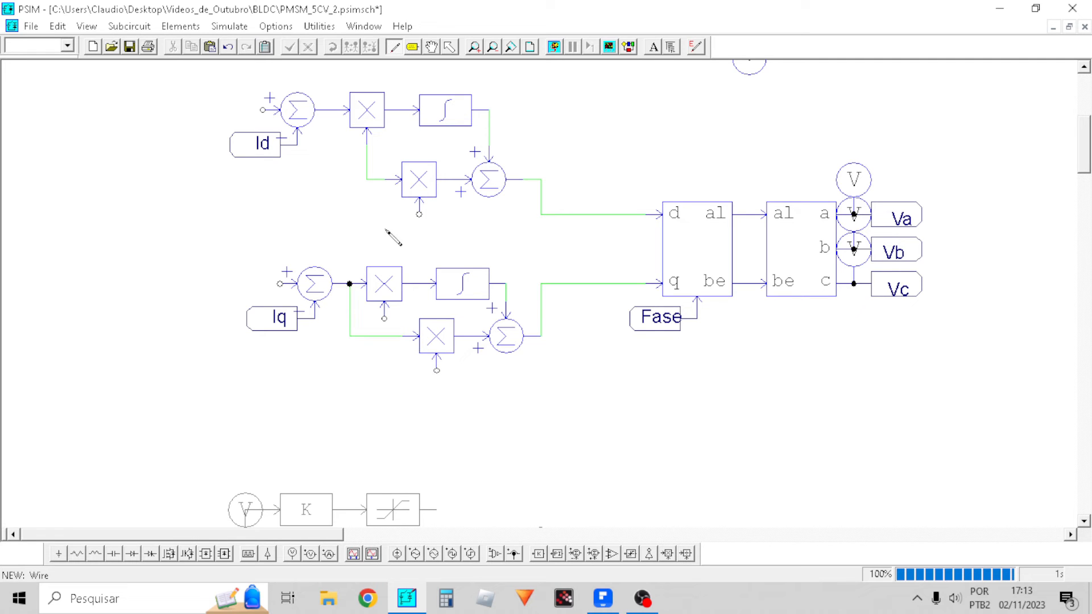
pyautogui.press('Escape')
# Replace the wire linking the two Id multipliers with one from the Id error summer's output to the second multiplier
pyautogui.moveTo(384, 196); pyautogui.dragTo(334, 128)
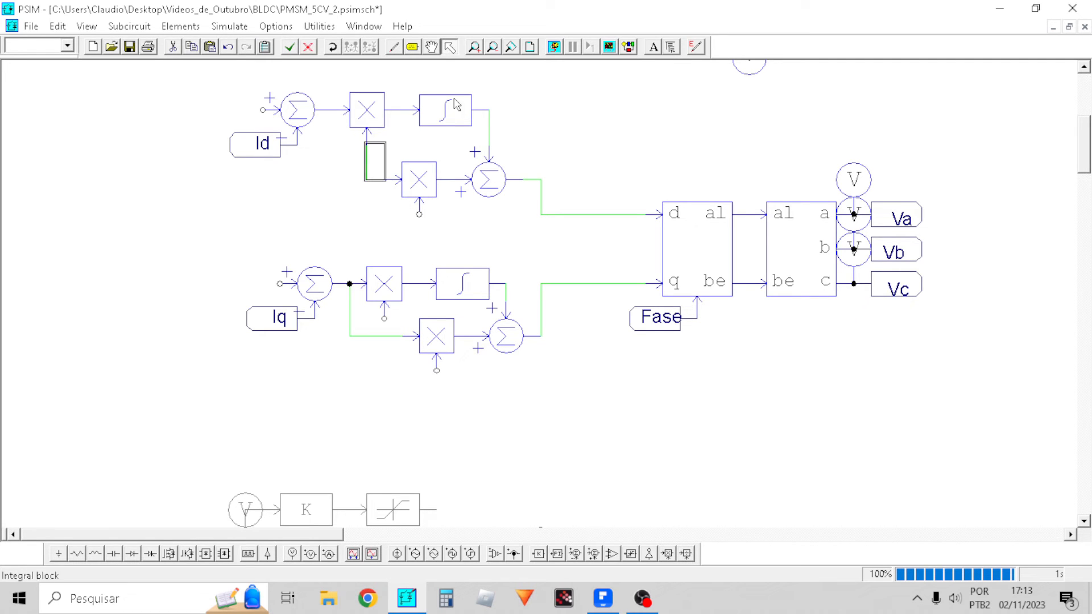
pyautogui.press('Delete')
pyautogui.click(394, 47)
pyautogui.moveTo(384, 180); pyautogui.dragTo(333, 110)
pyautogui.press('Escape')
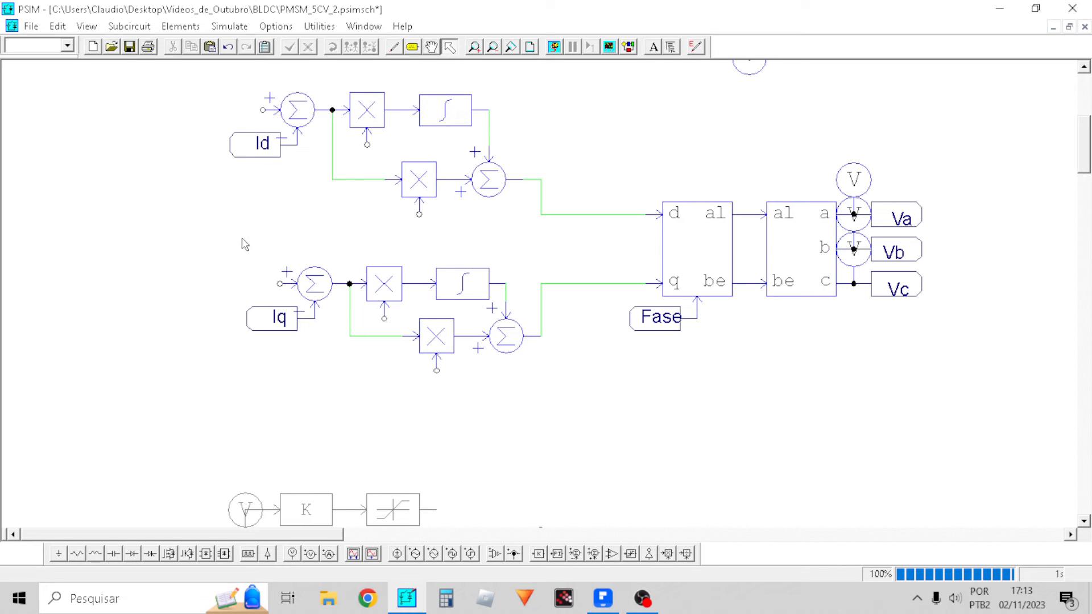
# Align the Id controller directly above the Iq controller, keeping its output joined to the d input wire
pyautogui.moveTo(210, 231); pyautogui.dragTo(527, 70)
pyautogui.moveTo(500, 154); pyautogui.dragTo(518, 170)
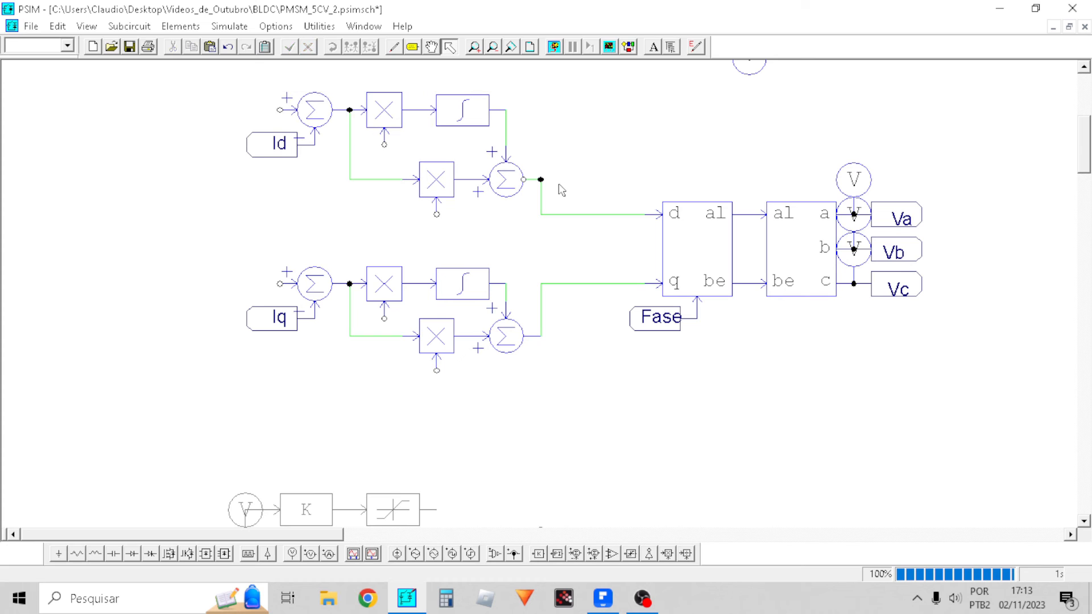
pyautogui.click(515, 171)
# Wire both integral-path multipliers' gain inputs to one common line below, and extend the Iq proportional multiplier's gain input to a second line
pyautogui.click(395, 47)
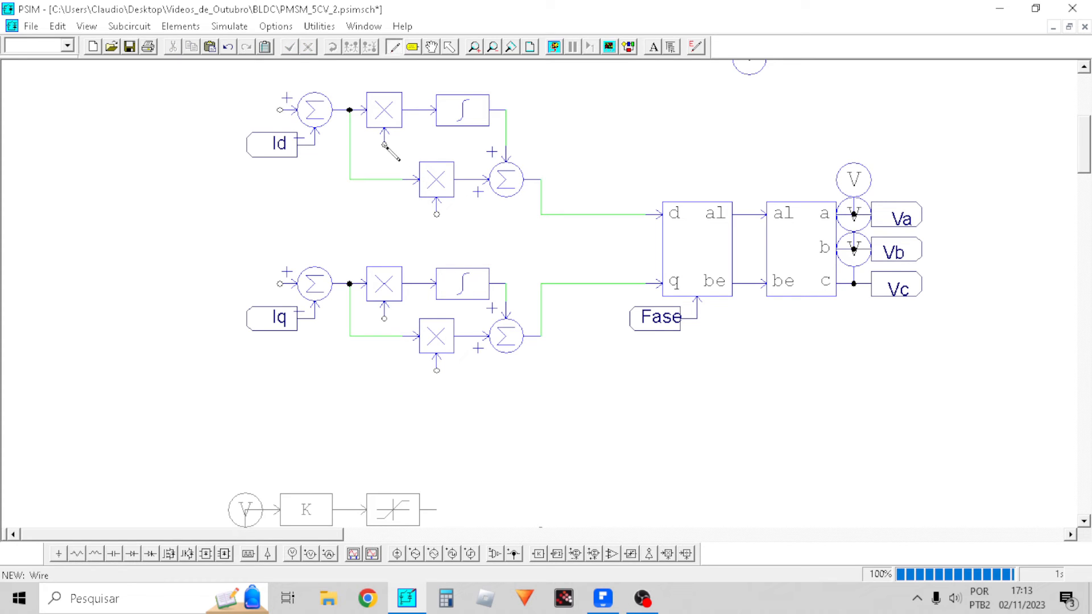
pyautogui.moveTo(384, 145); pyautogui.dragTo(383, 272)
pyautogui.moveTo(385, 404); pyautogui.dragTo(384, 405)
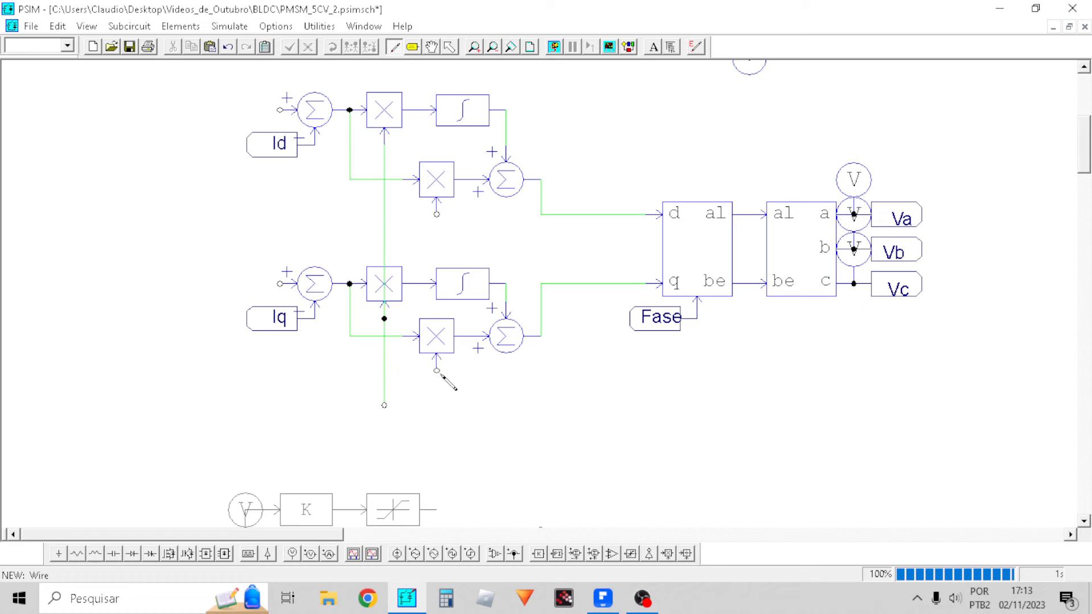
pyautogui.moveTo(373, 449); pyautogui.dragTo(349, 440)
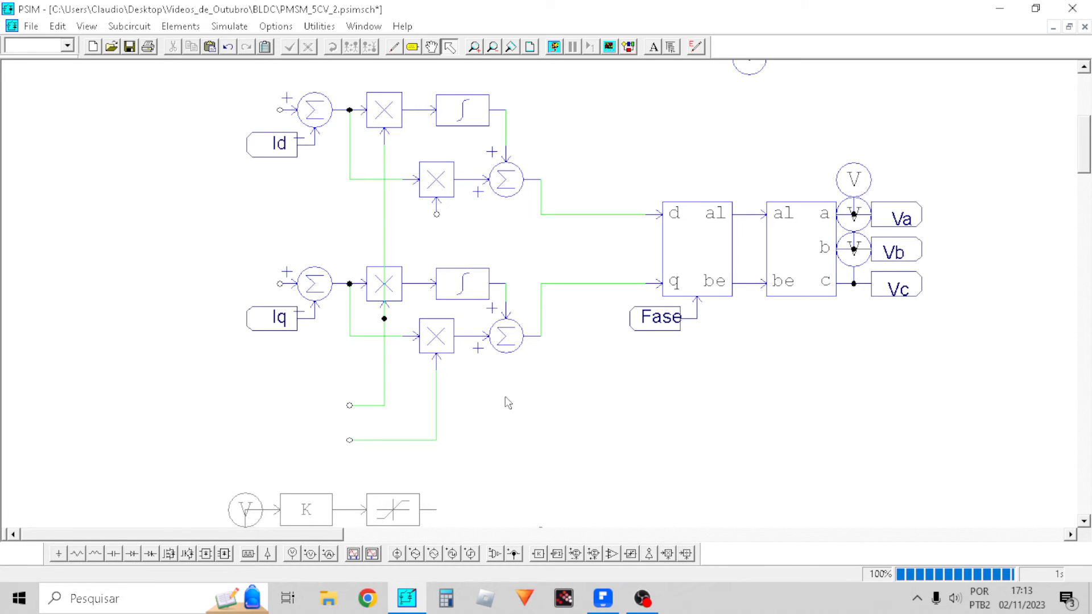
# Place a Constant block at the open end of each of the two gain lines below the Iq controller
pyautogui.click(199, 27)
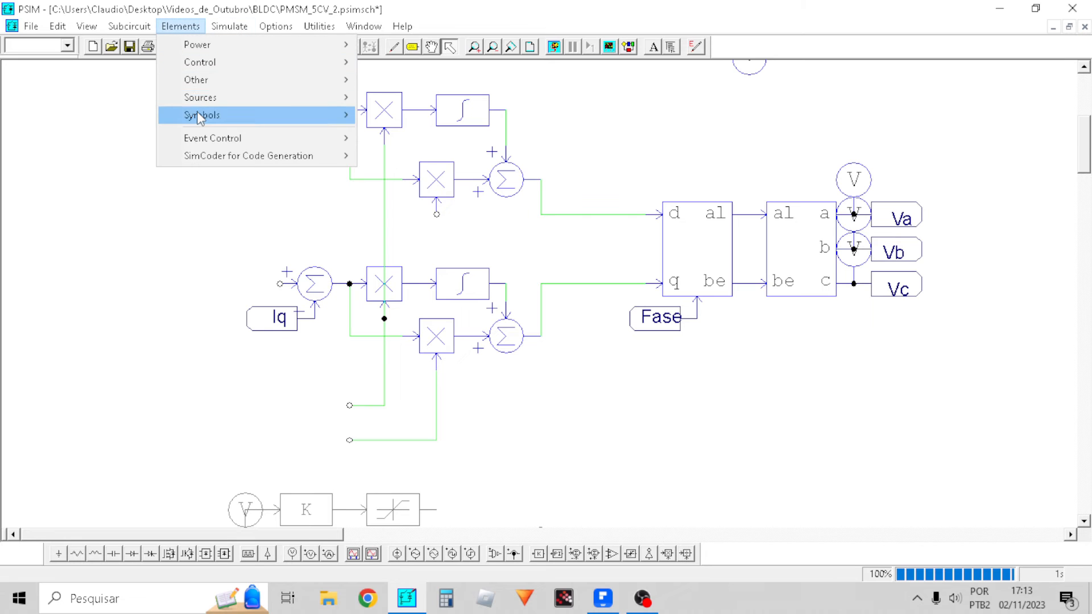
pyautogui.moveTo(203, 98)
pyautogui.click(398, 131)
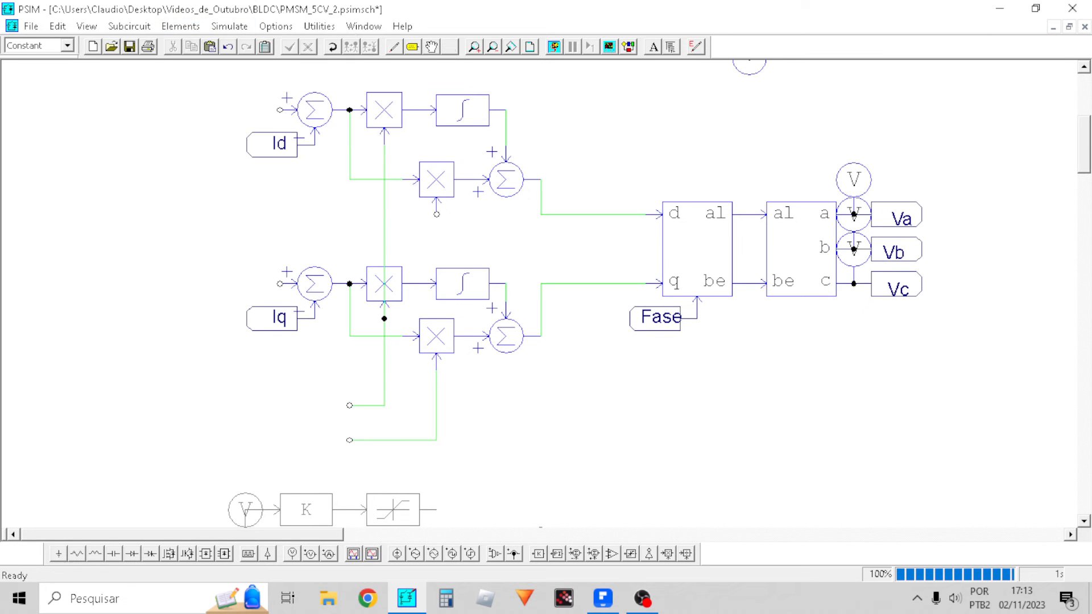
pyautogui.click(307, 405)
pyautogui.click(306, 440)
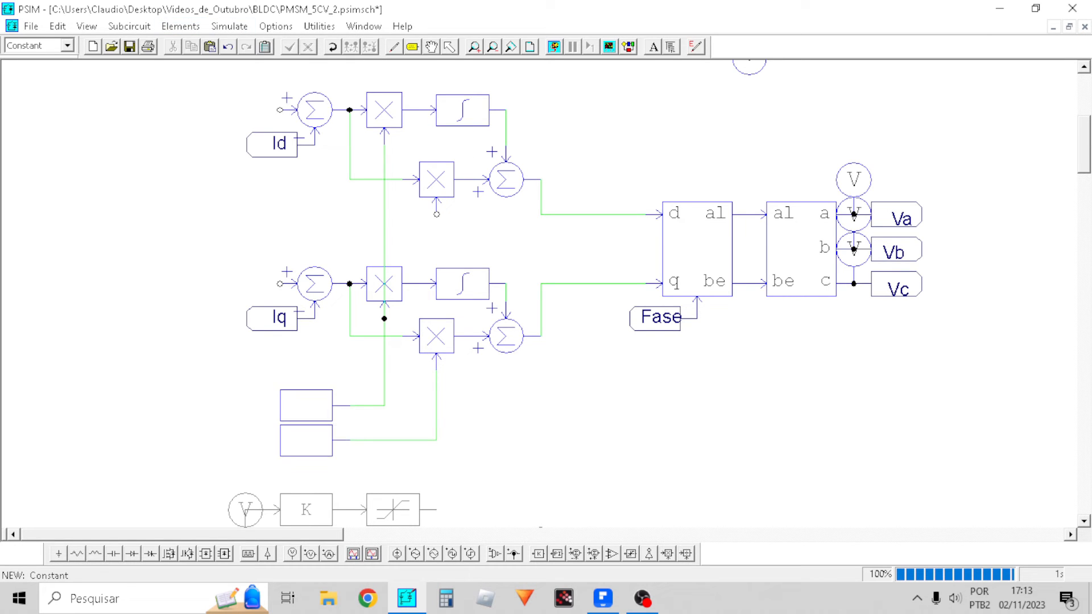
pyautogui.press('Escape')
# Name the integral-gain constant Ki with value 10 and the proportional-gain constant Kp, and show both names on the schematic
pyautogui.doubleClick(307, 405)
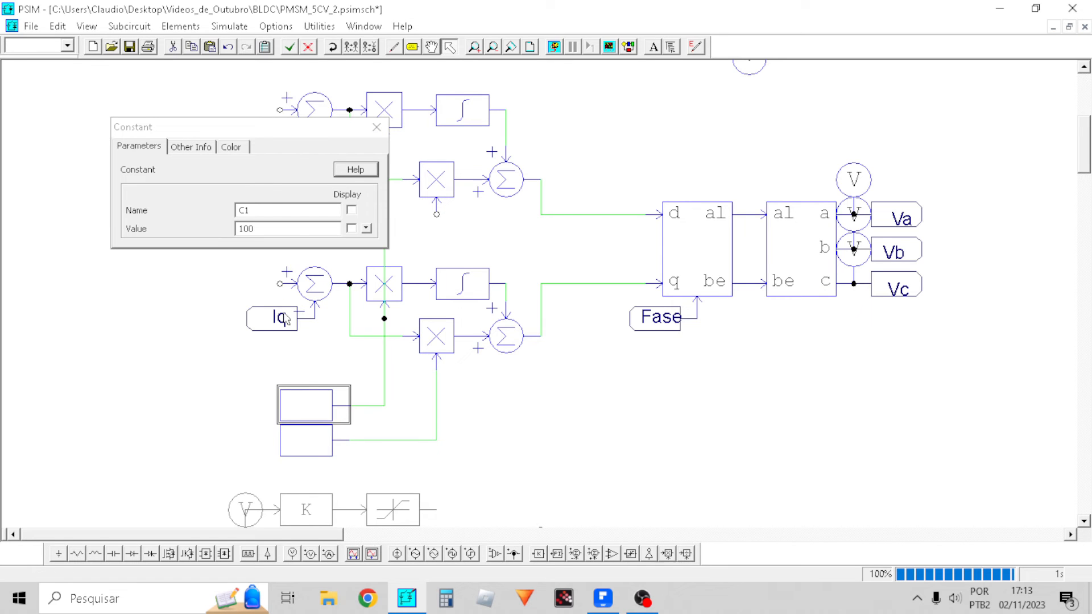
pyautogui.click(350, 211)
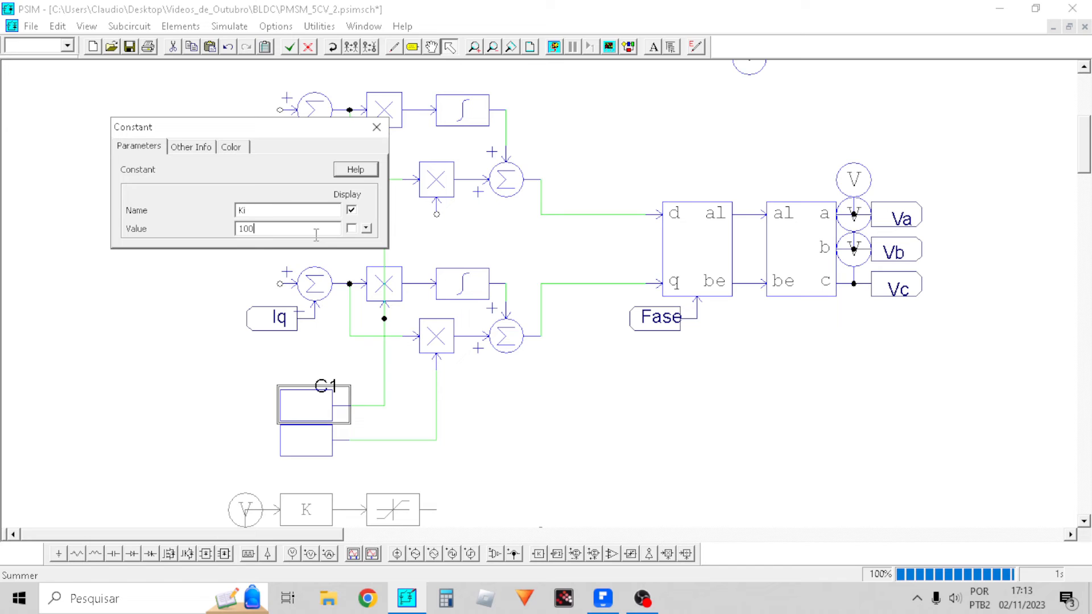
pyautogui.click(377, 126)
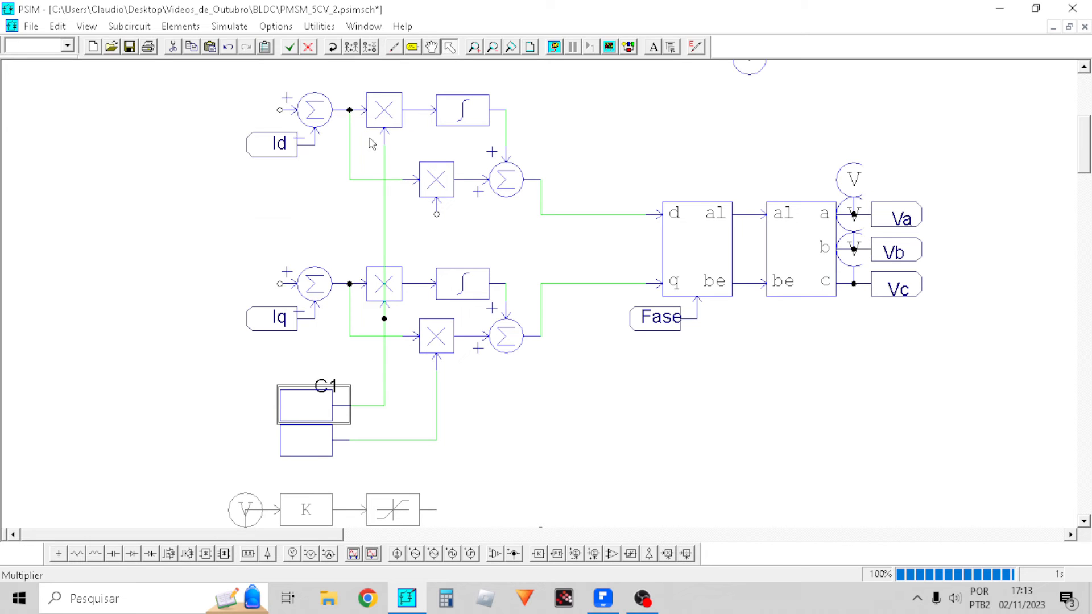
pyautogui.doubleClick(321, 449)
pyautogui.click(351, 210)
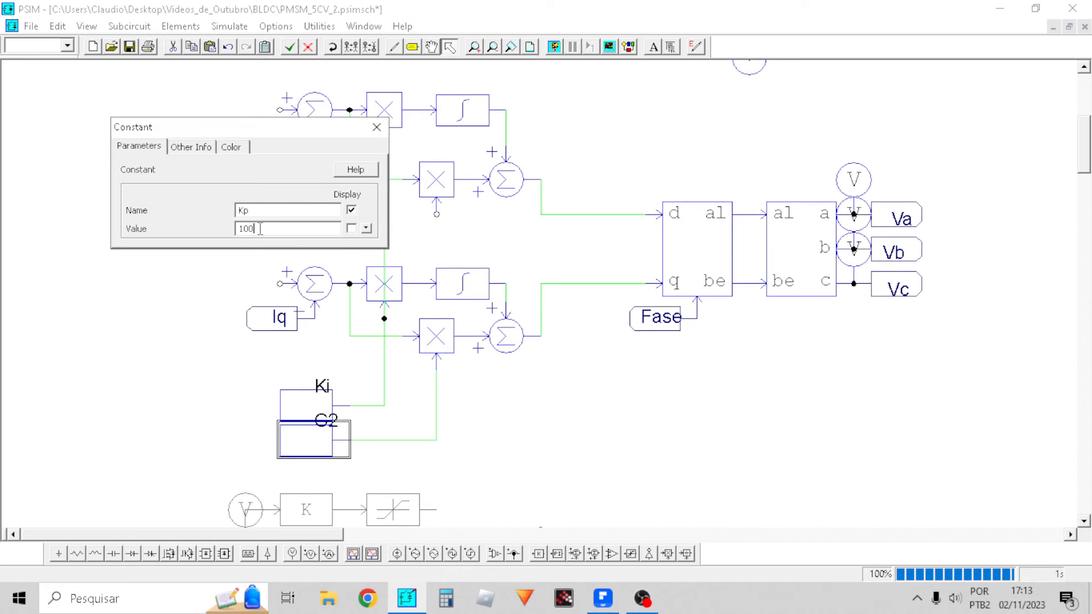
pyautogui.click(377, 127)
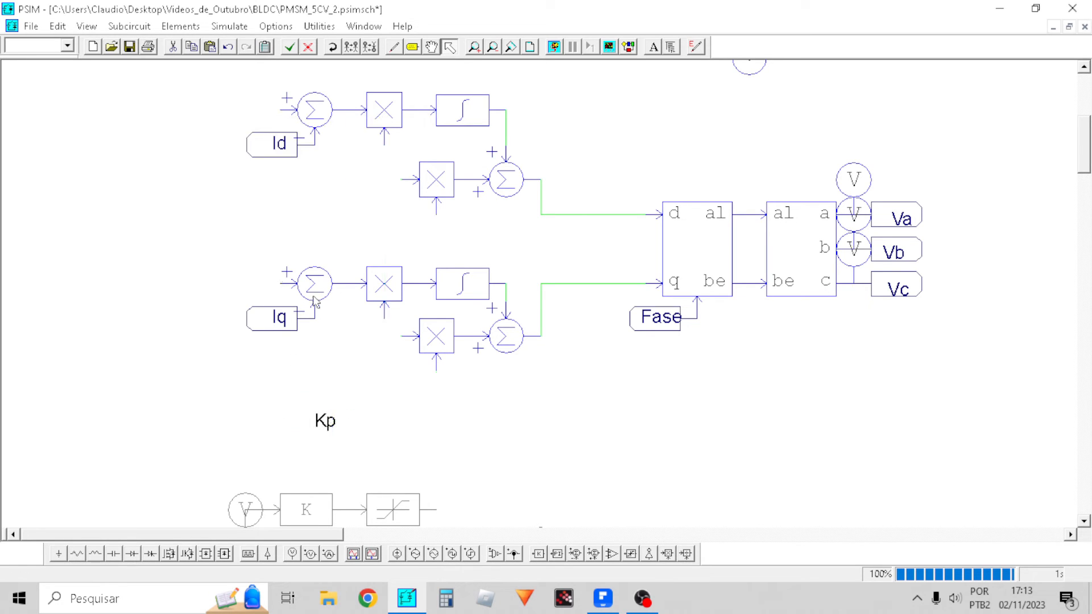
pyautogui.doubleClick(297, 408)
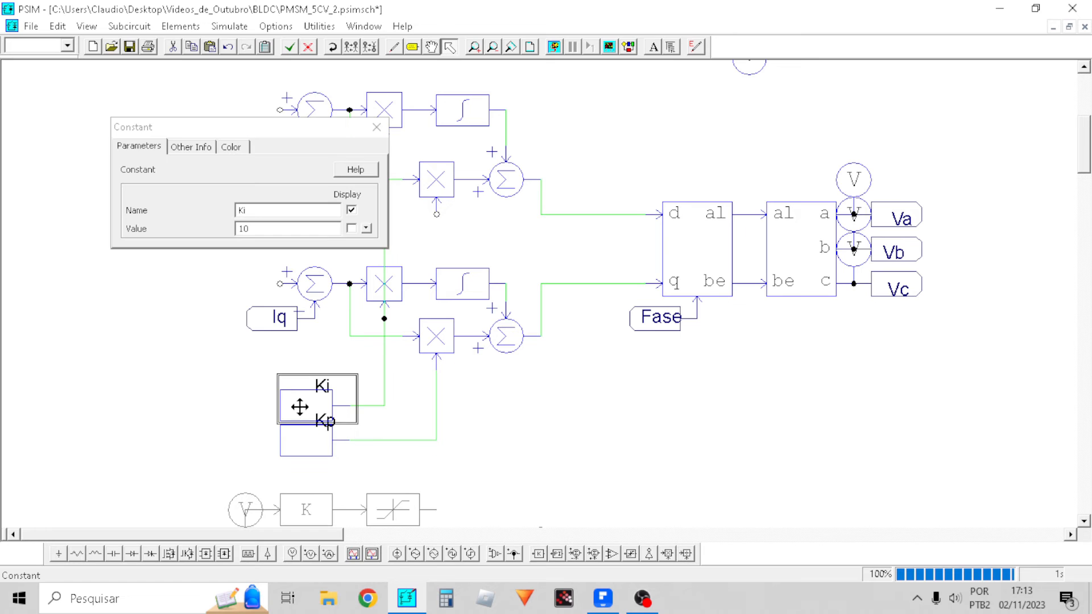
pyautogui.click(377, 127)
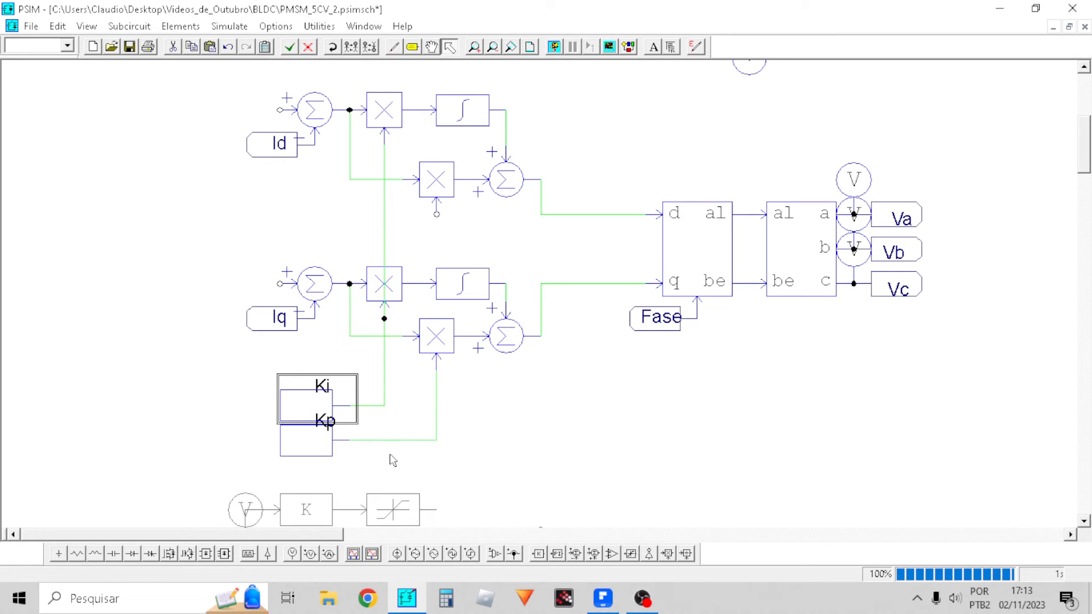
pyautogui.scroll(-3, 294, 454)
pyautogui.scroll(-4, 329, 415)
pyautogui.moveTo(629, 366); pyautogui.dragTo(145, 111)
pyautogui.moveTo(283, 184); pyautogui.dragTo(285, 270)
pyautogui.hotkey('ctrl', 'z')
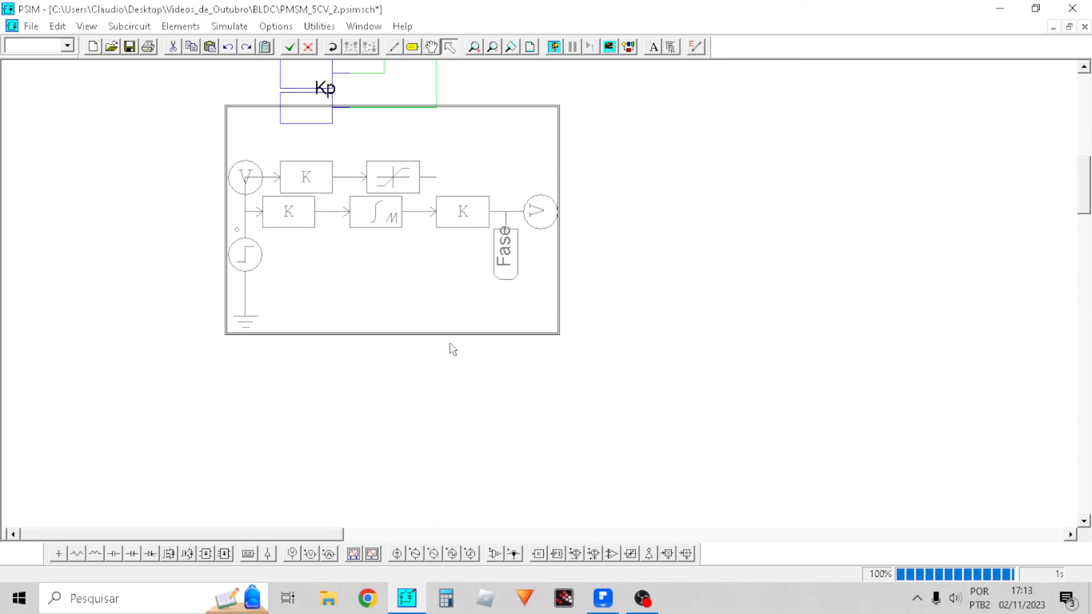
# Move the disabled step source, gain, limiter and integrator circuit with its Fase label further down, clear of the Kp constant
pyautogui.moveTo(630, 389); pyautogui.dragTo(190, 147)
pyautogui.moveTo(282, 229); pyautogui.dragTo(264, 334)
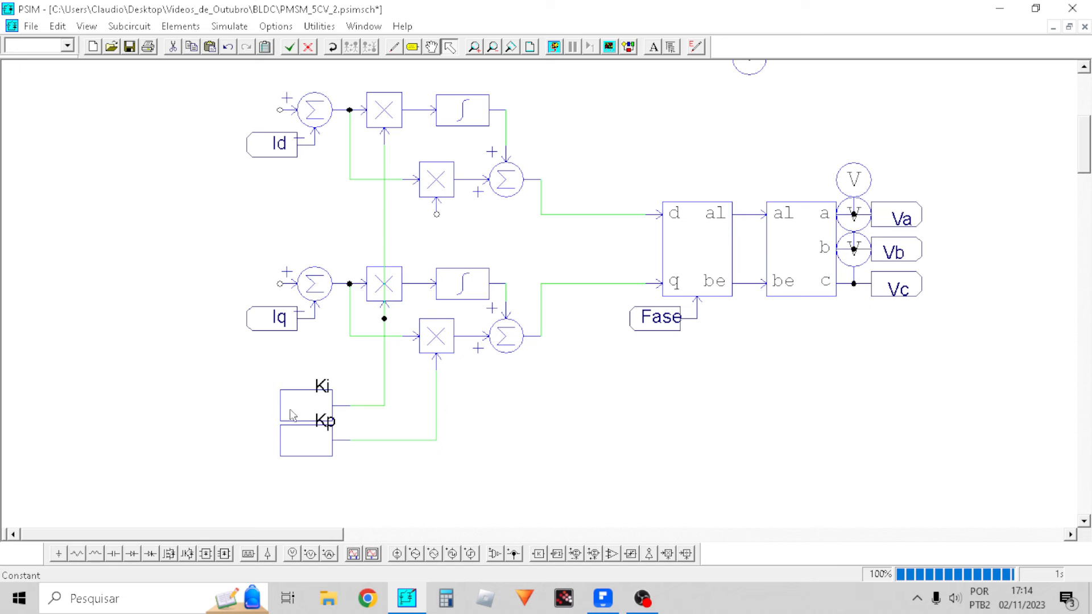
# Copy the Ki constant to the Id error summer's positive input, rename the copy Idref and set its value to 4
pyautogui.click(292, 415)
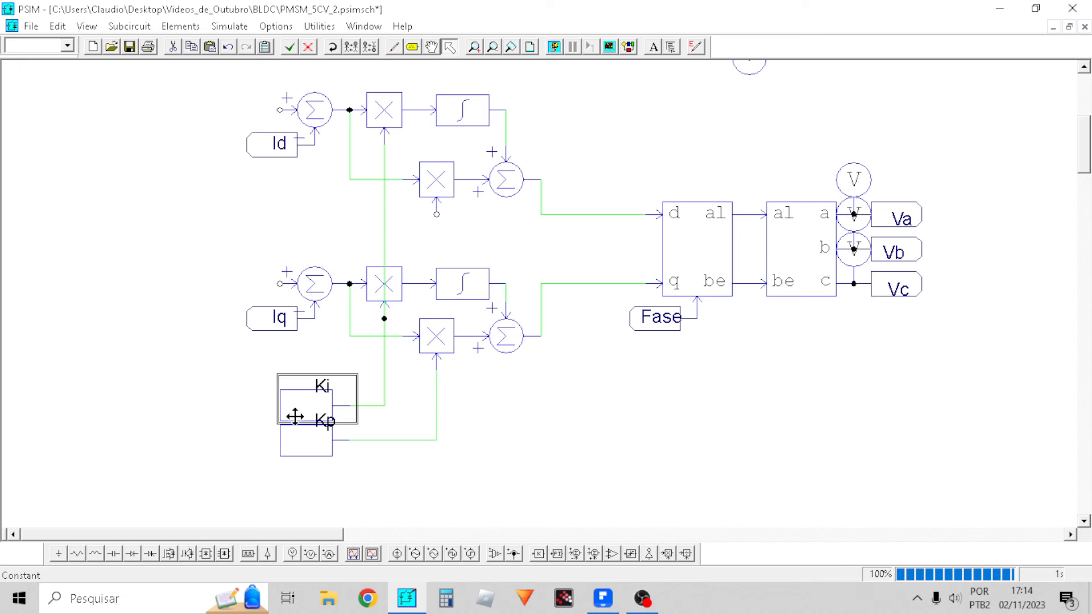
pyautogui.hotkey('ctrl', 'c')
pyautogui.hotkey('ctrl', 'v')
pyautogui.click(227, 108)
pyautogui.scroll(3, 227, 108)
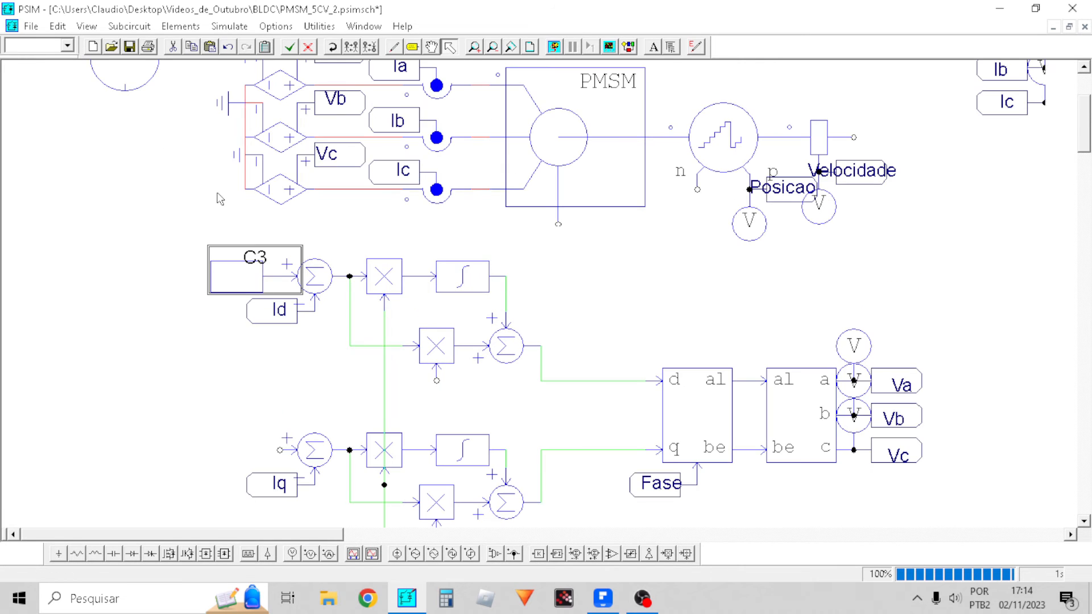
pyautogui.doubleClick(227, 270)
pyautogui.doubleClick(271, 229)
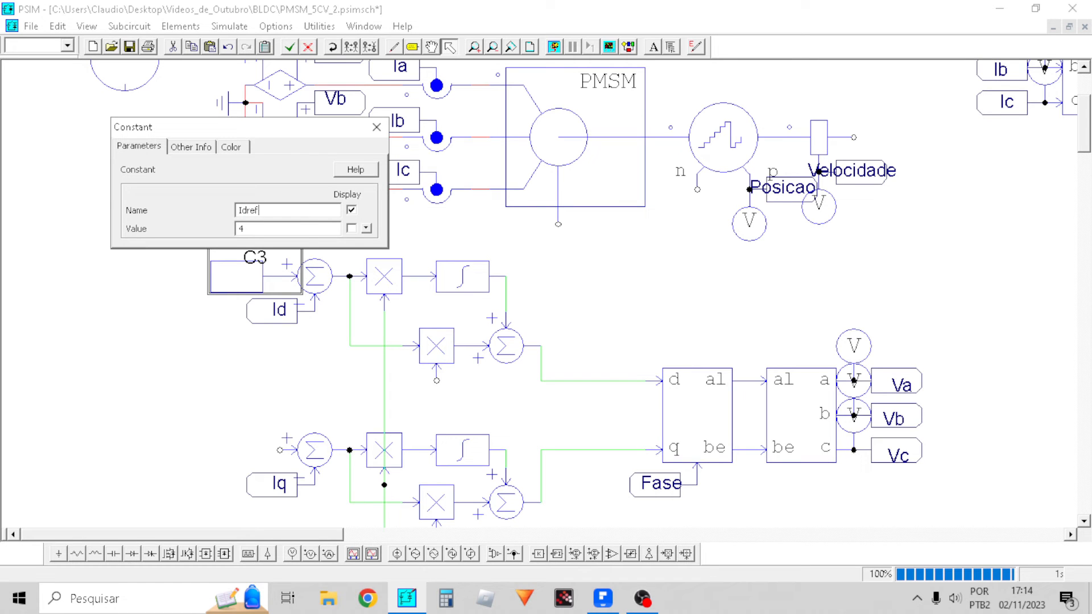
pyautogui.click(376, 127)
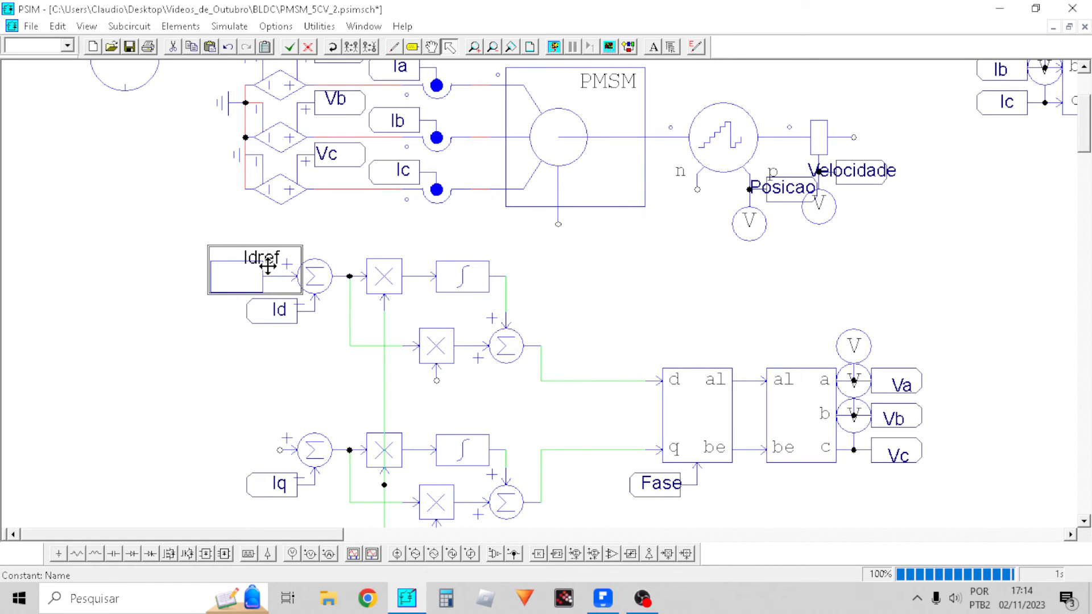
# Copy the Idref constant to the Iq error summer's positive input
pyautogui.hotkey('ctrl', 'c')
pyautogui.hotkey('ctrl', 'v')
pyautogui.click(265, 450)
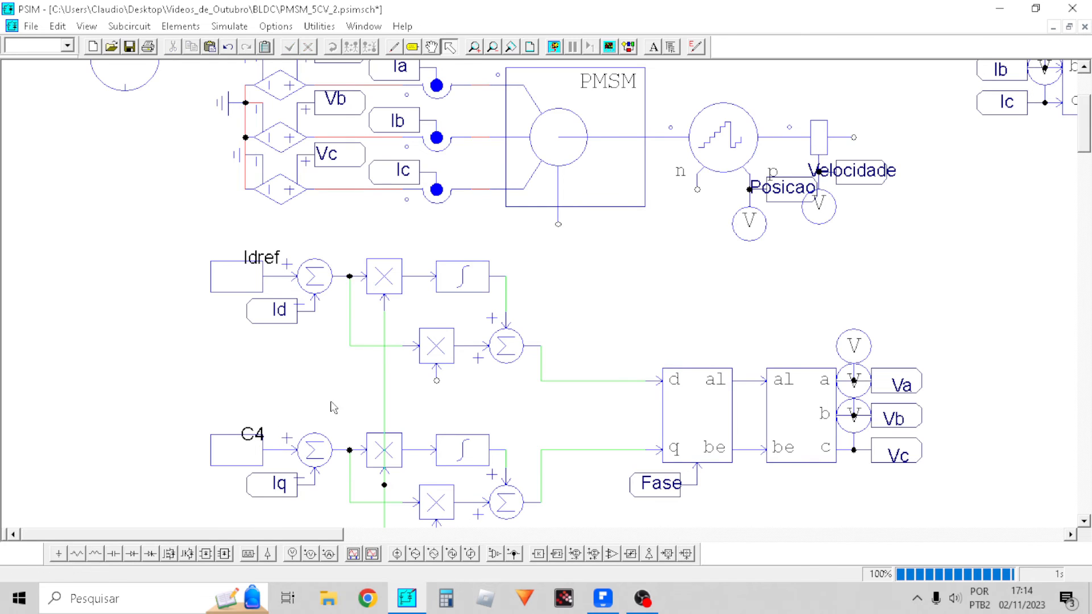
# Place a node-to-ground voltage probe on each of the two current reference nodes
pyautogui.click(310, 554)
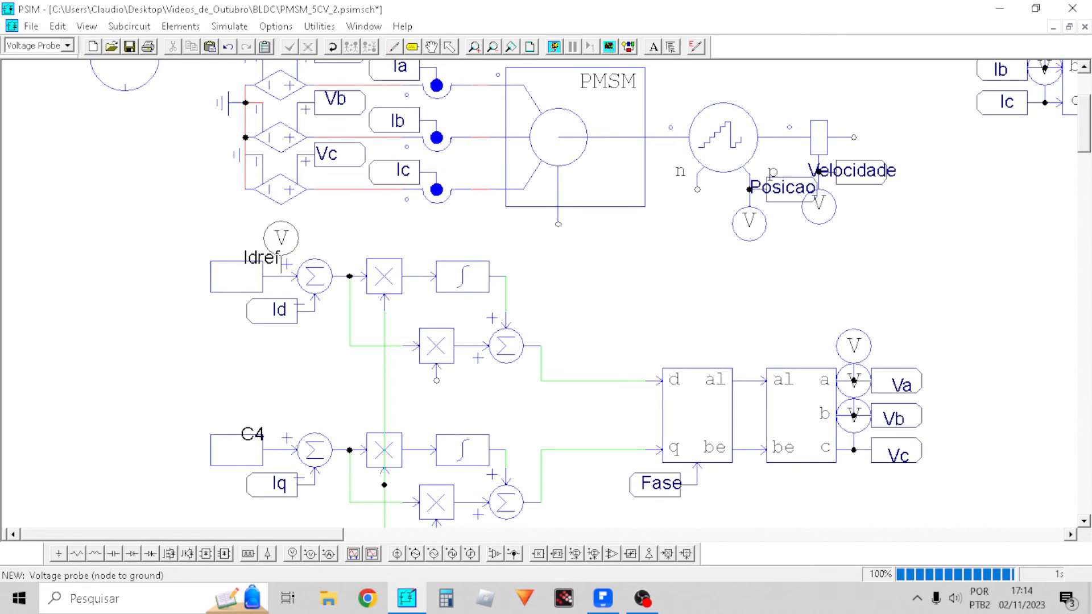
pyautogui.click(280, 276)
pyautogui.click(280, 450)
pyautogui.press('Escape')
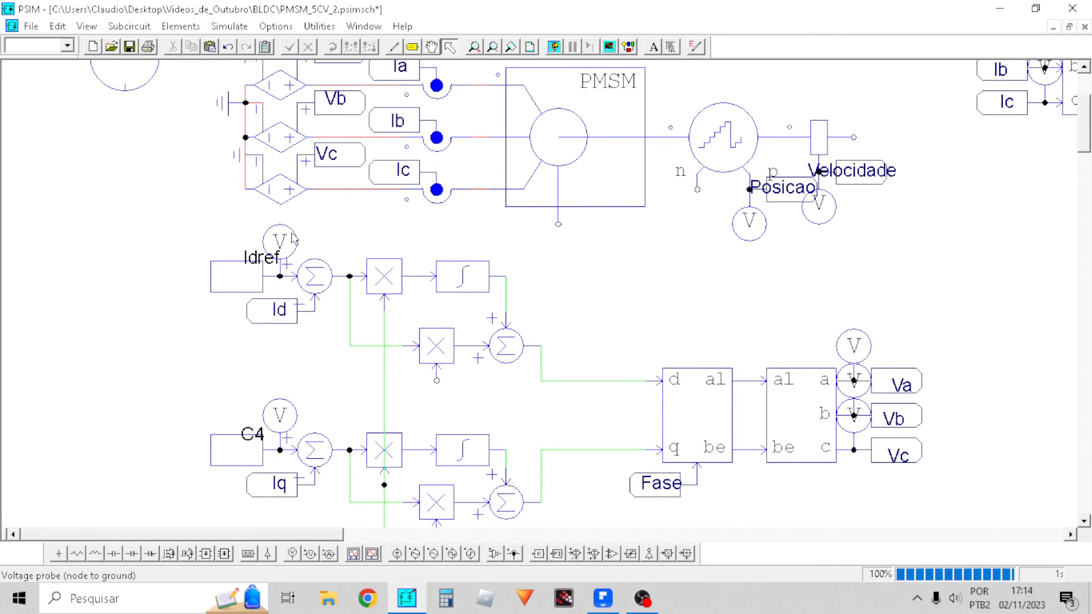
# Name the probe on the Id reference node Idref and the one on the Iq reference node Iqref
pyautogui.doubleClick(291, 233)
pyautogui.doubleClick(269, 208)
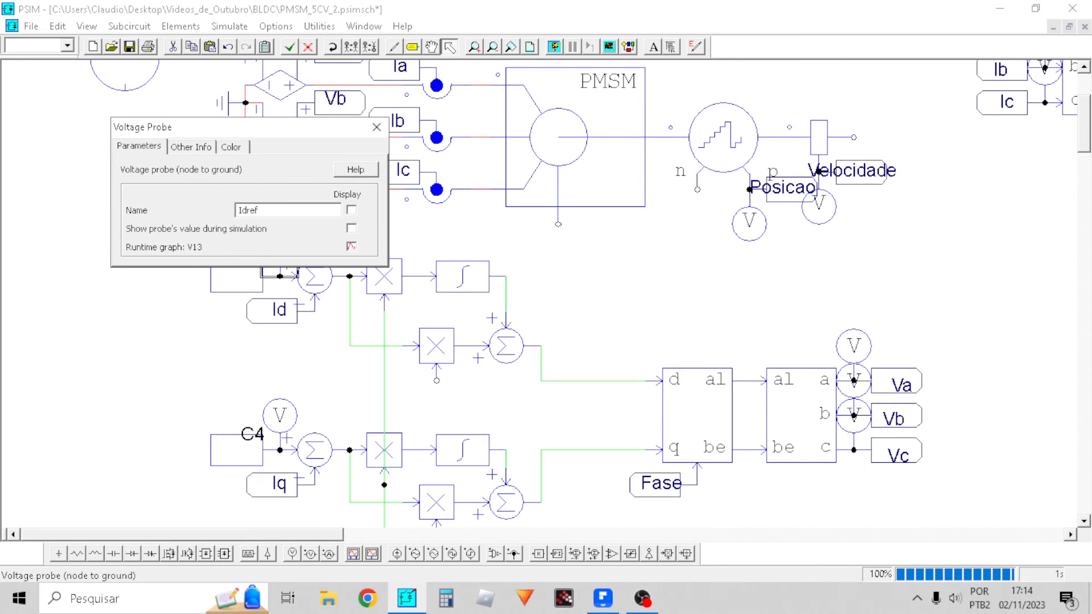
pyautogui.click(377, 127)
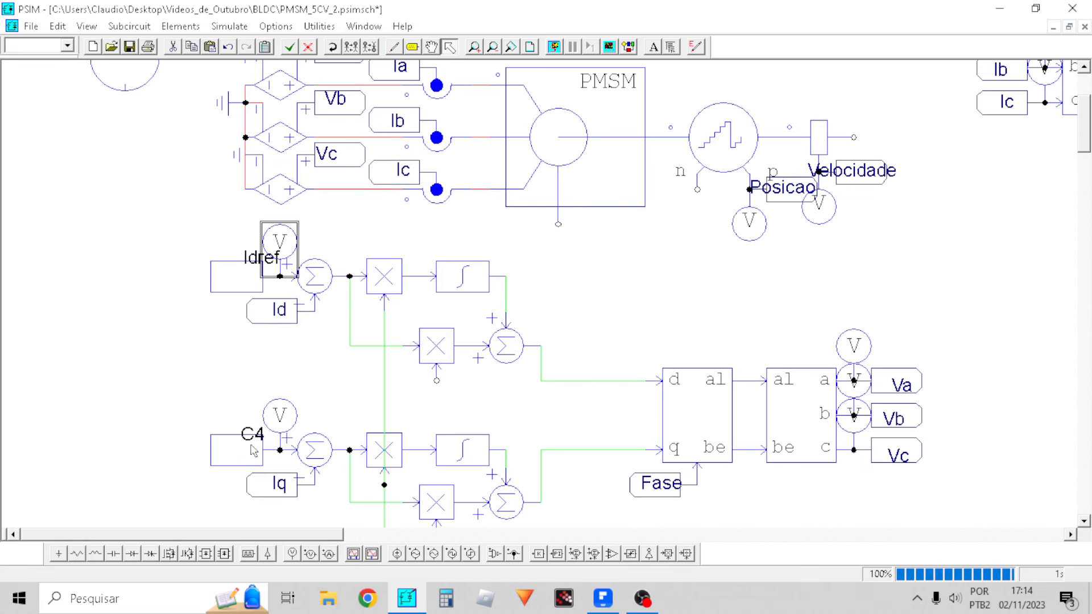
pyautogui.doubleClick(283, 420)
pyautogui.doubleClick(264, 210)
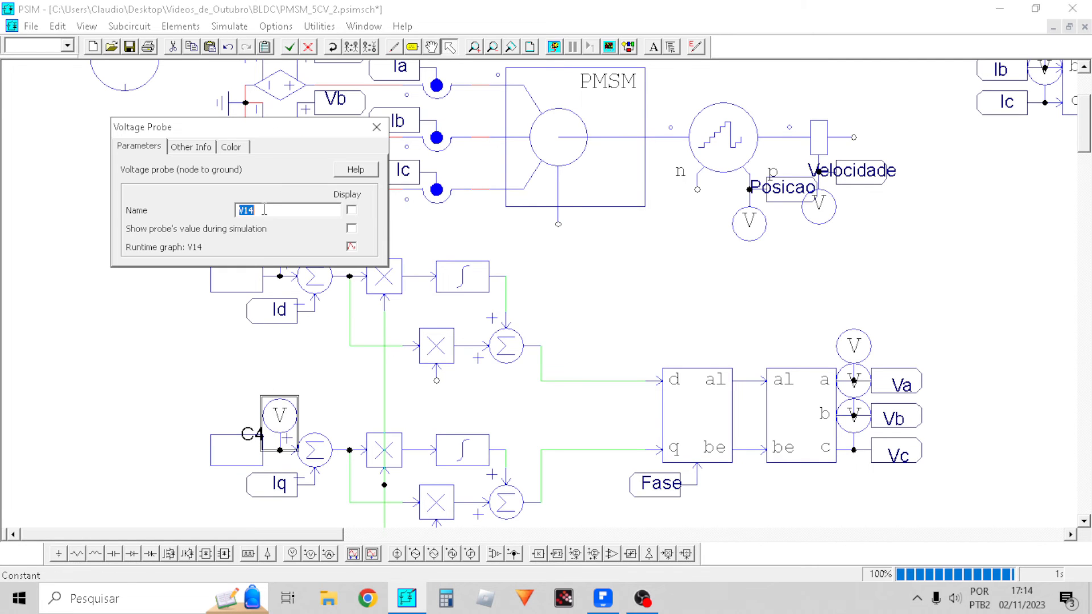
pyautogui.write('Iqref')
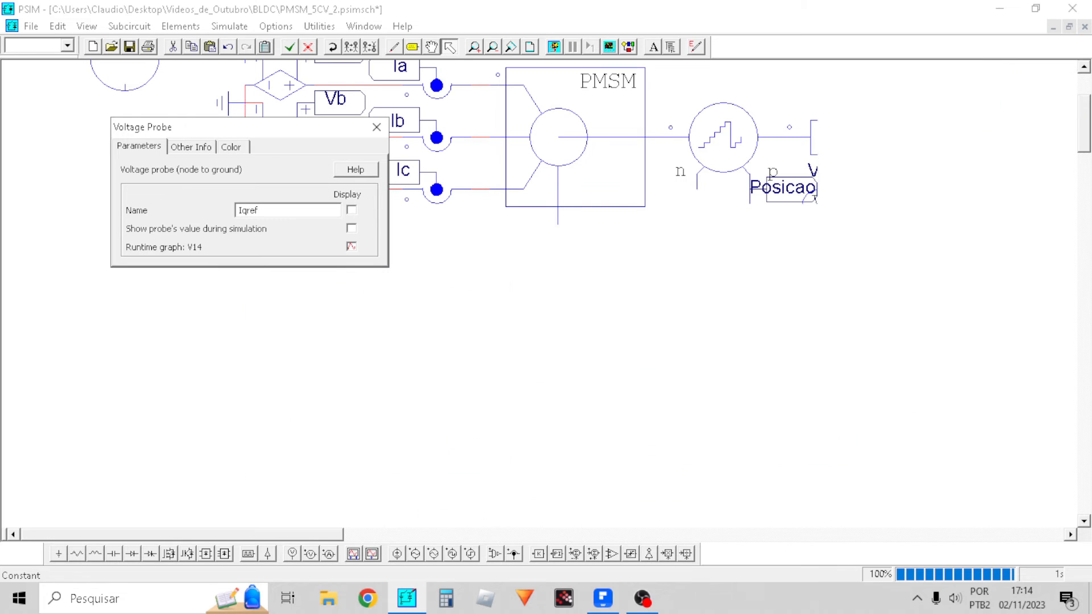
pyautogui.click(377, 127)
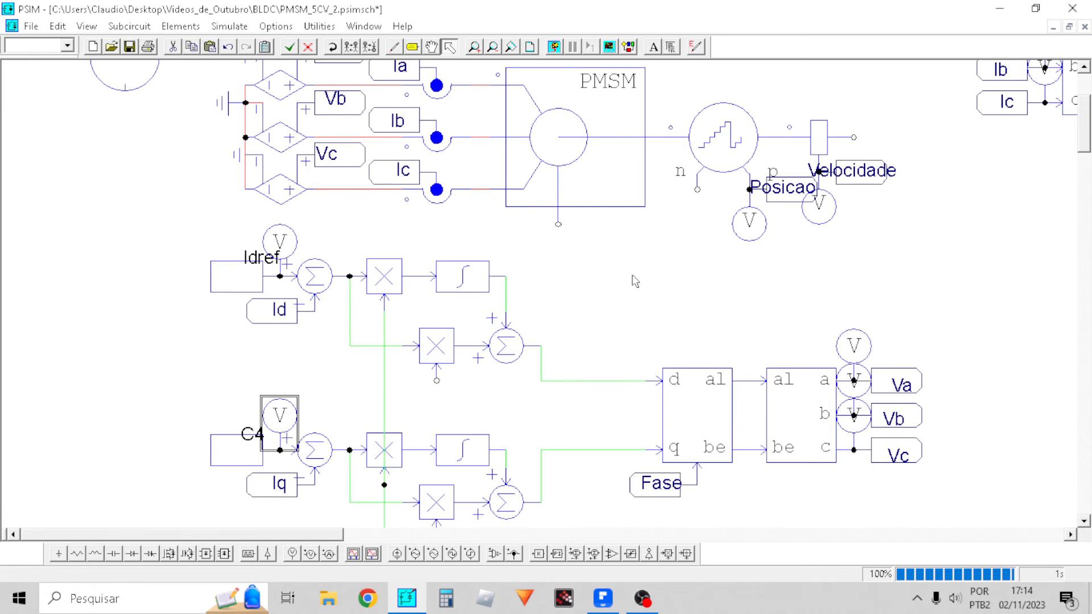
pyautogui.click(634, 280)
# Wire the Id proportional multiplier's gain input down to the Kp line at the Iq proportional multiplier
pyautogui.scroll(-3, 485, 230)
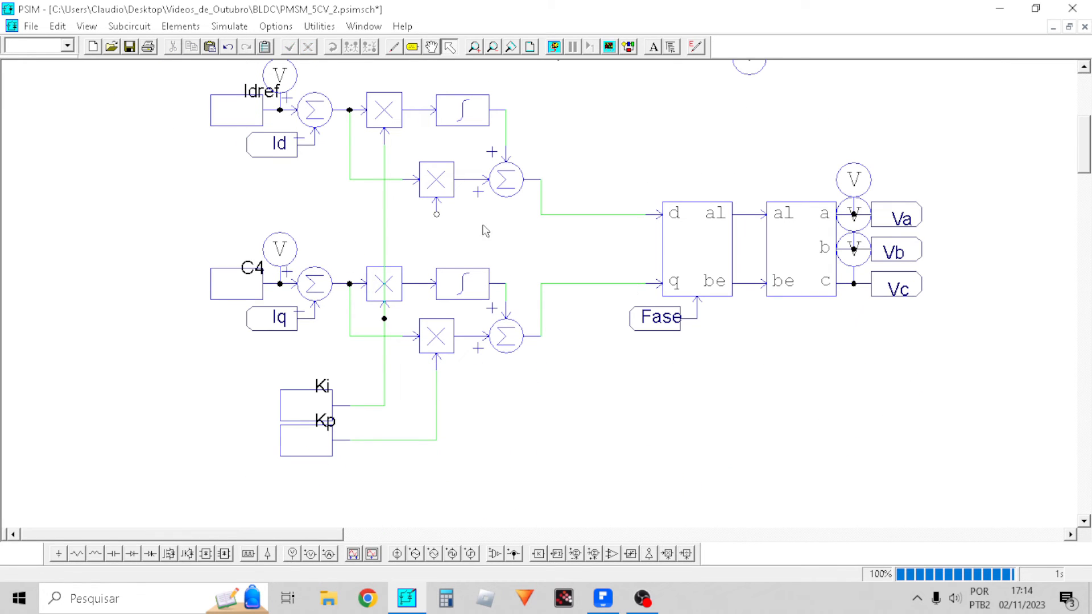
pyautogui.click(393, 46)
pyautogui.moveTo(436, 214); pyautogui.dragTo(436, 370)
pyautogui.press('Escape')
# Set the time constant of both the Id and Iq integrators to 1 and save the schematic
pyautogui.doubleClick(462, 112)
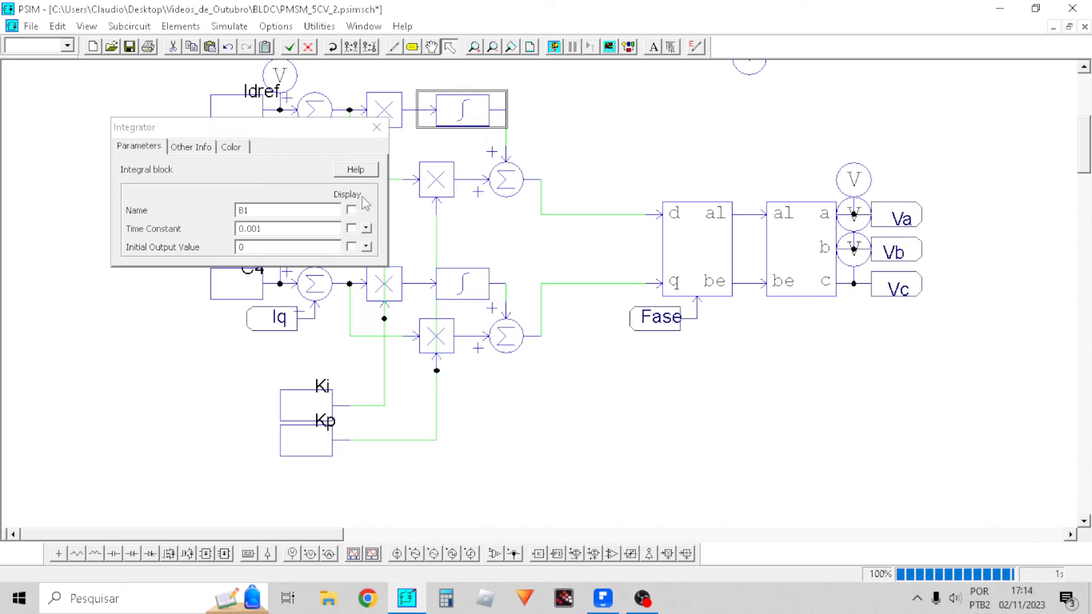
pyautogui.doubleClick(318, 232)
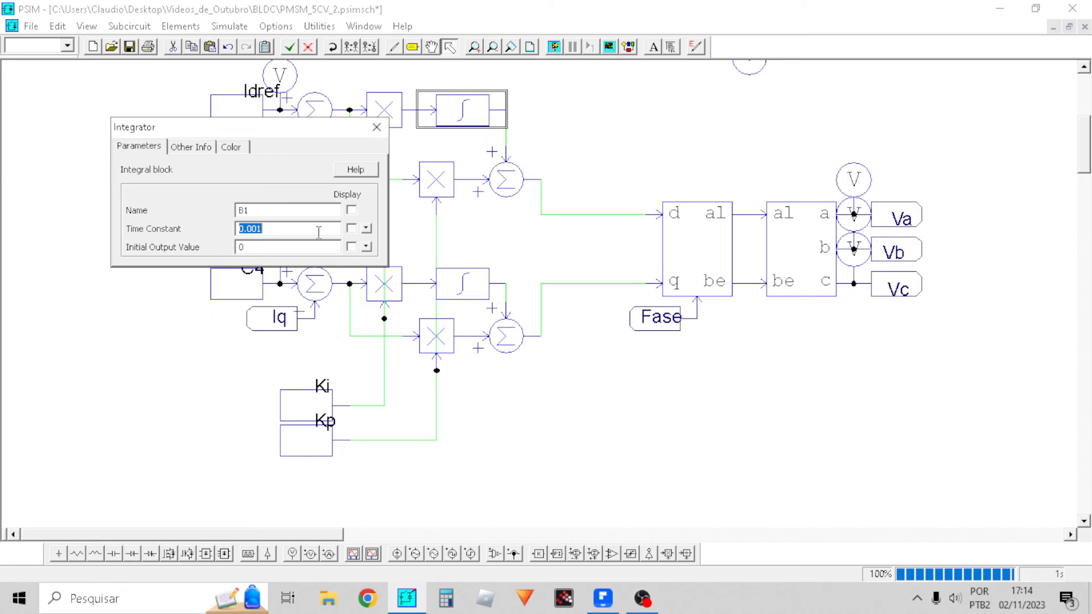
pyautogui.click(377, 127)
pyautogui.doubleClick(452, 289)
pyautogui.doubleClick(283, 228)
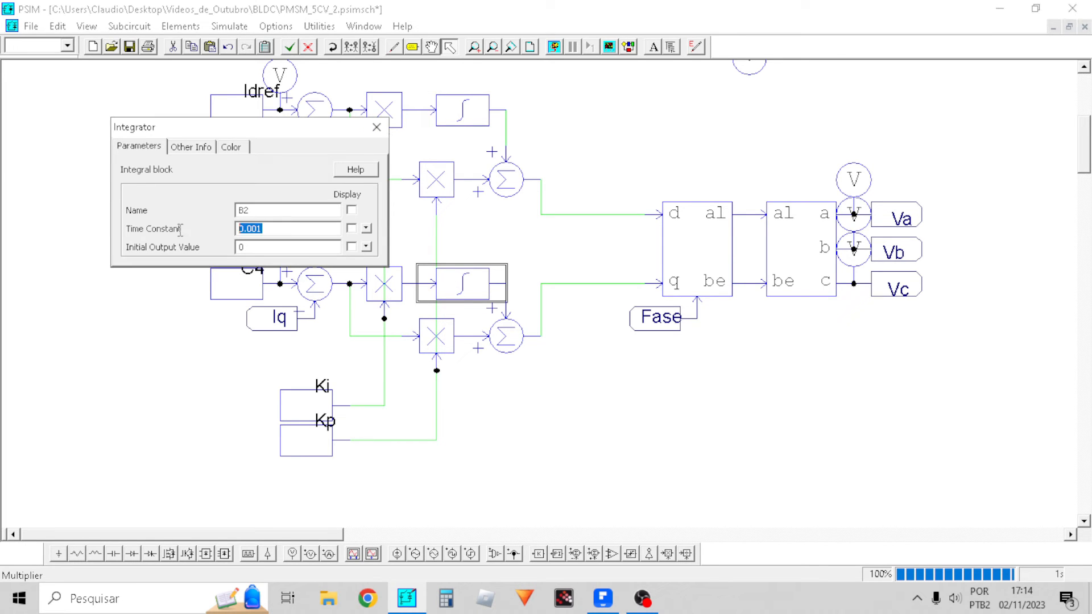
pyautogui.write('1')
pyautogui.click(376, 127)
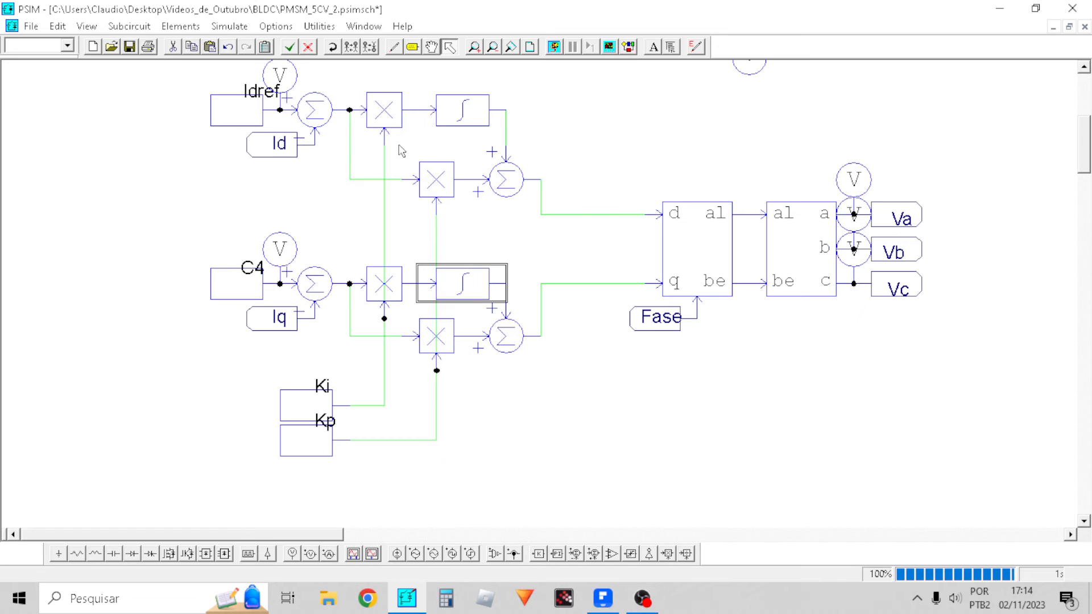
pyautogui.doubleClick(464, 108)
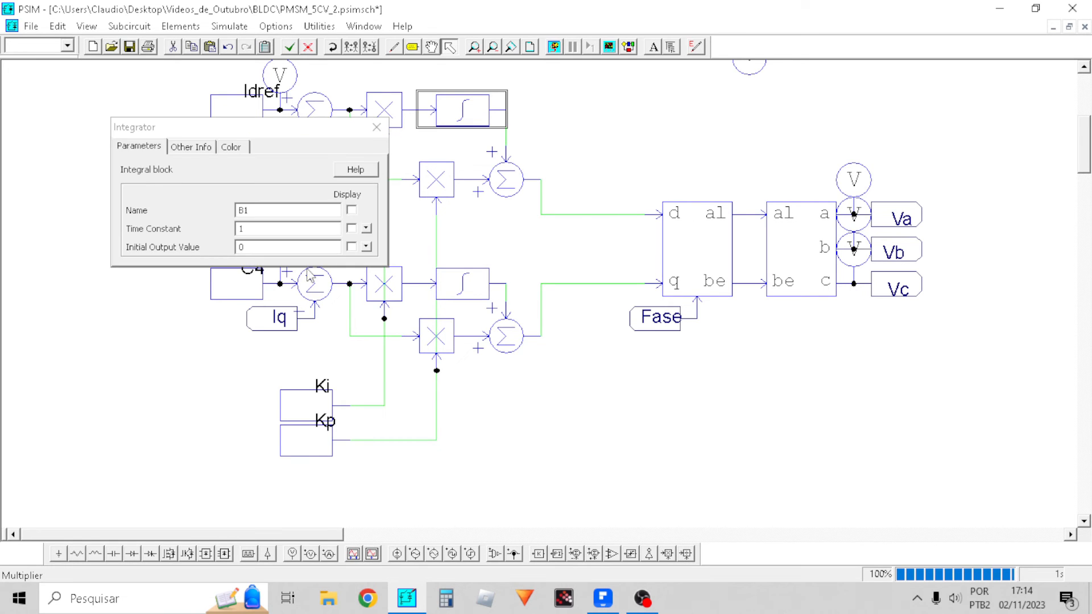
pyautogui.click(377, 127)
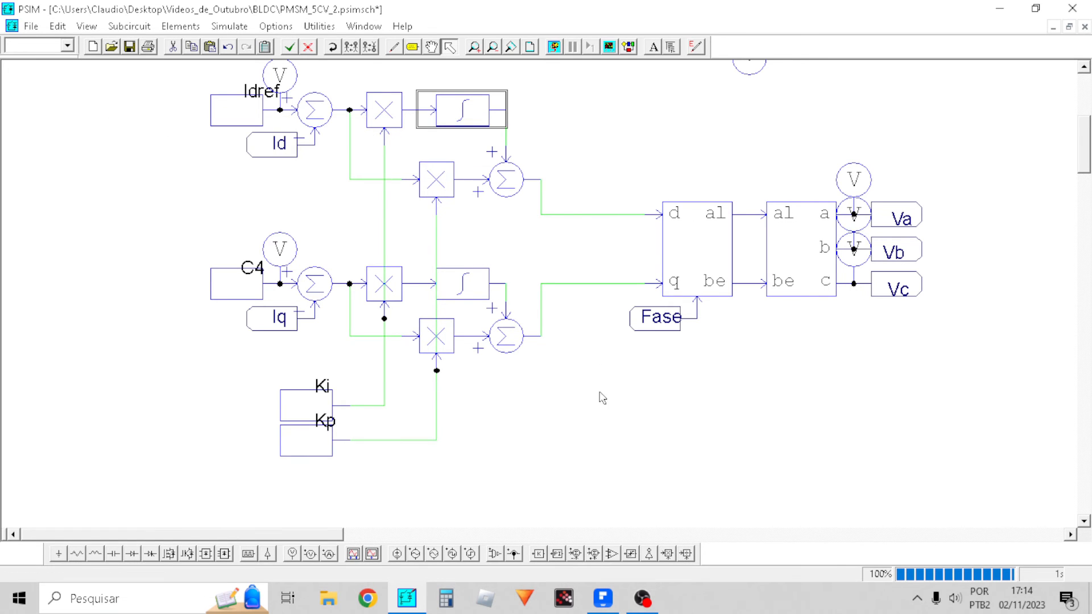
pyautogui.click(129, 46)
# Rename the constant feeding the Iq error summer's positive input to Iqref
pyautogui.scroll(3, 342, 364)
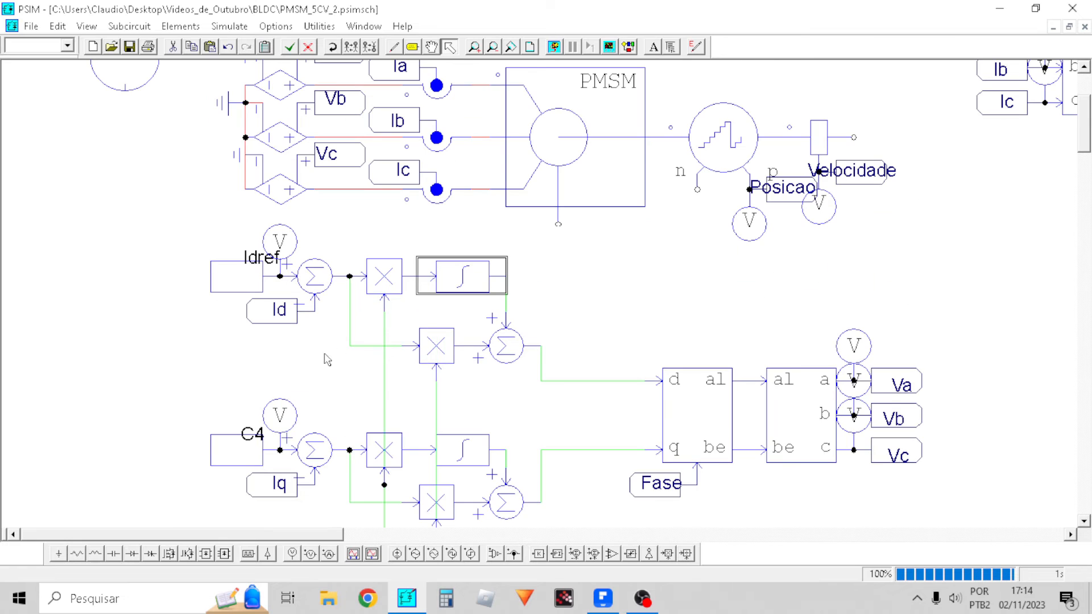
pyautogui.doubleClick(263, 445)
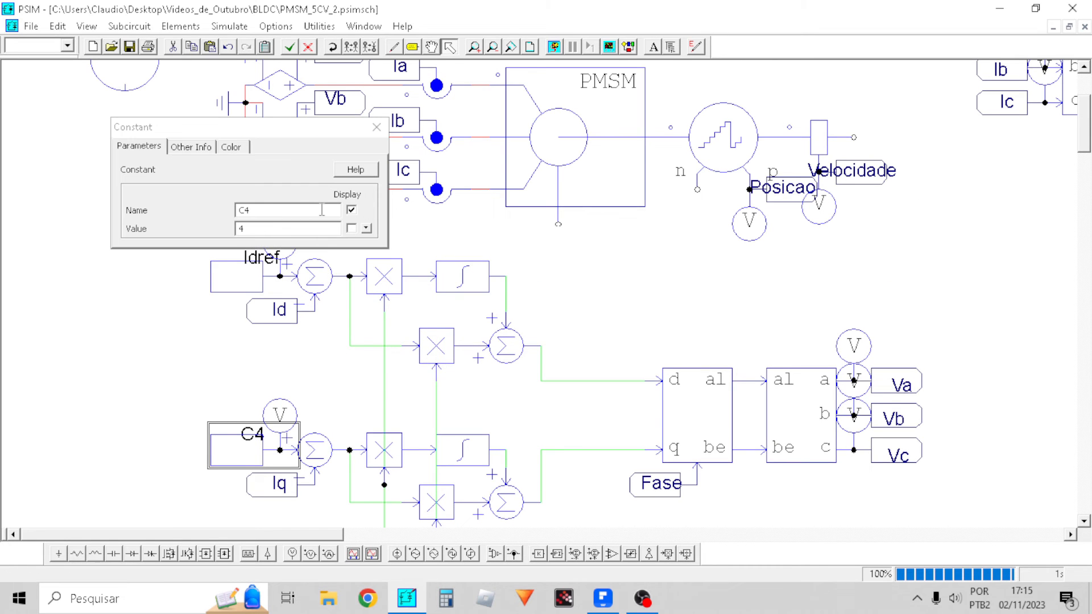
pyautogui.doubleClick(310, 210)
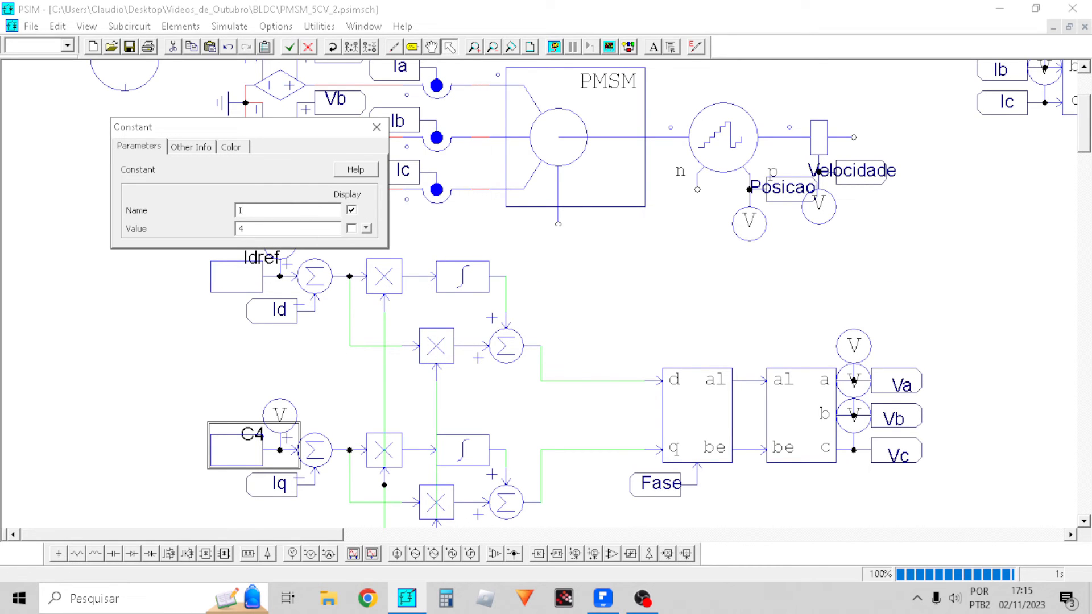
pyautogui.write('Iqref')
pyautogui.press('Return')
pyautogui.click(377, 127)
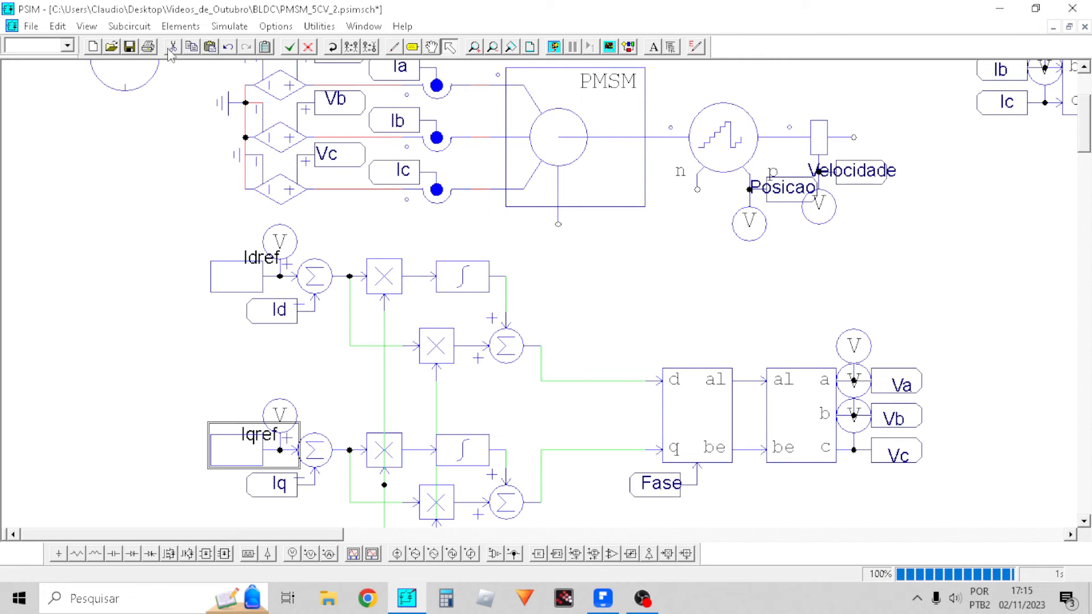
# Save the schematic, run the simulation and plot Id together with Idref in an enlarged graph
pyautogui.click(130, 46)
pyautogui.click(554, 46)
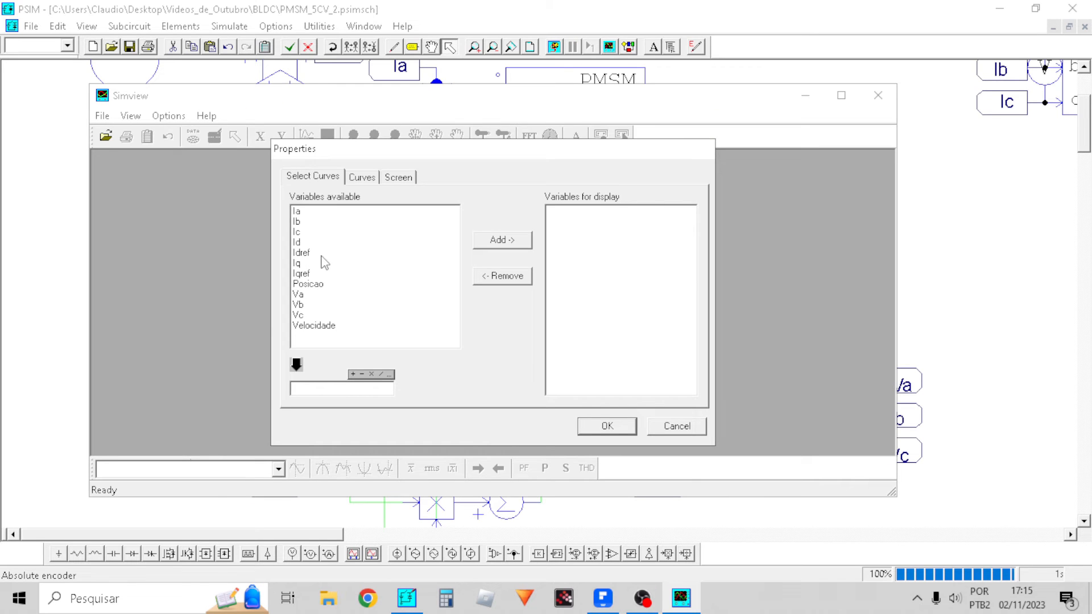
pyautogui.click(322, 241)
pyautogui.keyDown('shift'); pyautogui.click(318, 253); pyautogui.keyUp('shift')
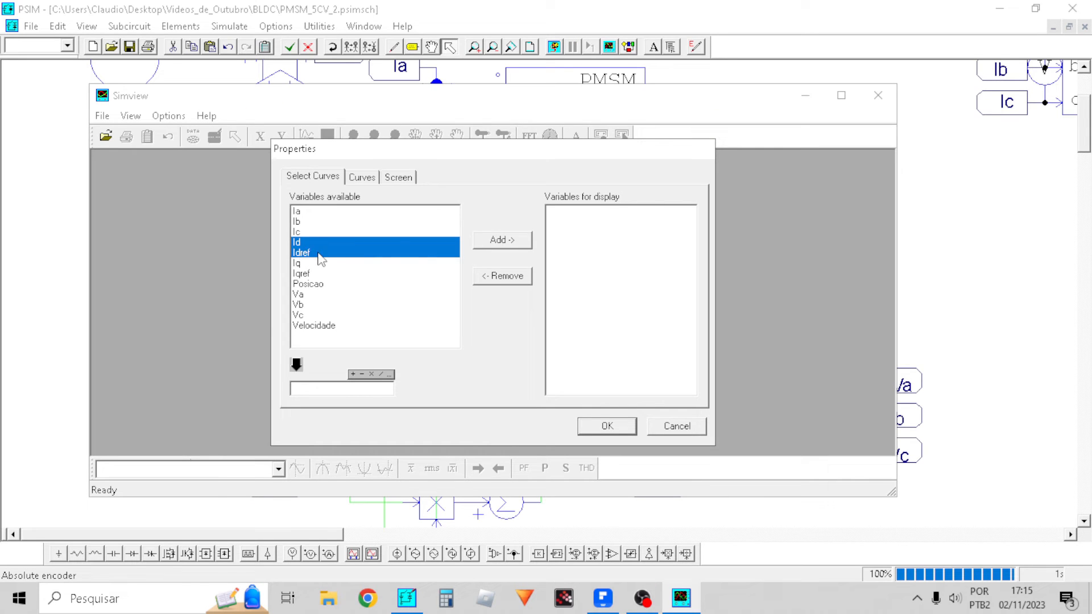
pyautogui.click(500, 239)
pyautogui.click(598, 424)
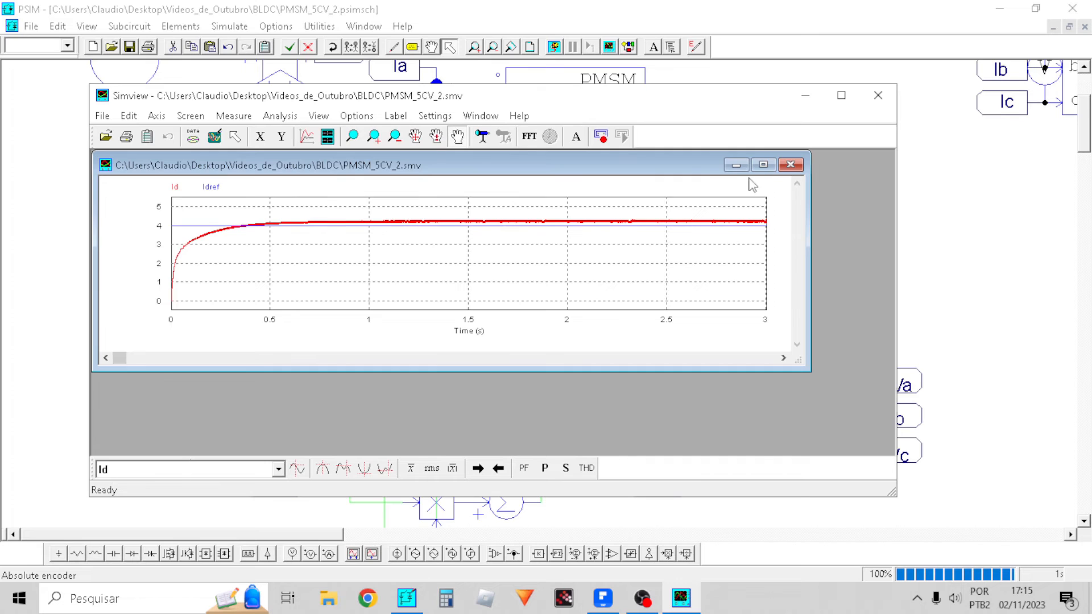
pyautogui.click(763, 164)
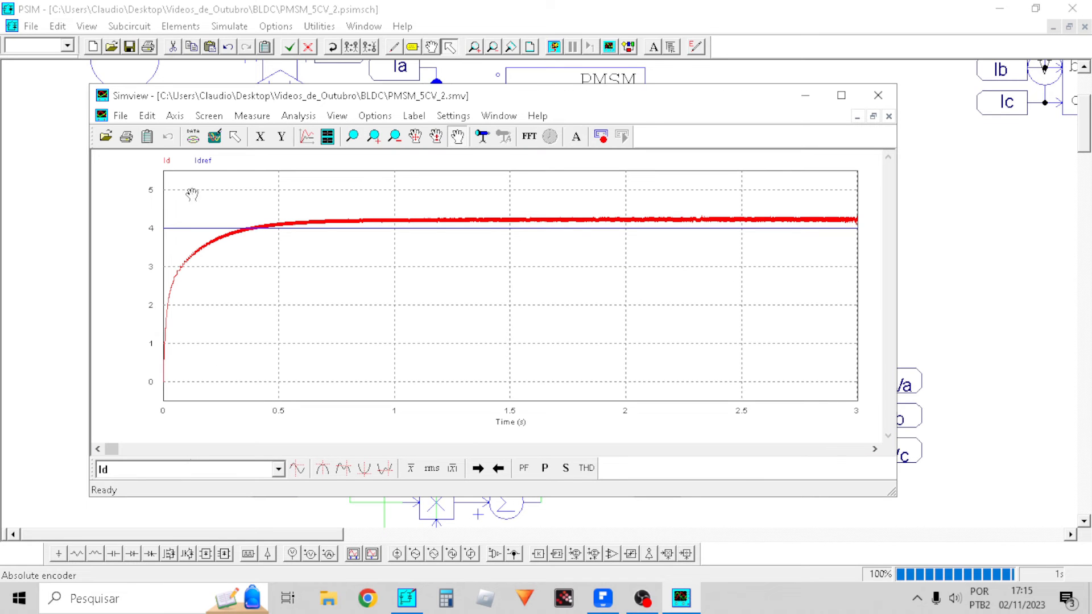
# Add a second graph pane showing Iq together with Iqref
pyautogui.click(328, 136)
pyautogui.click(310, 263)
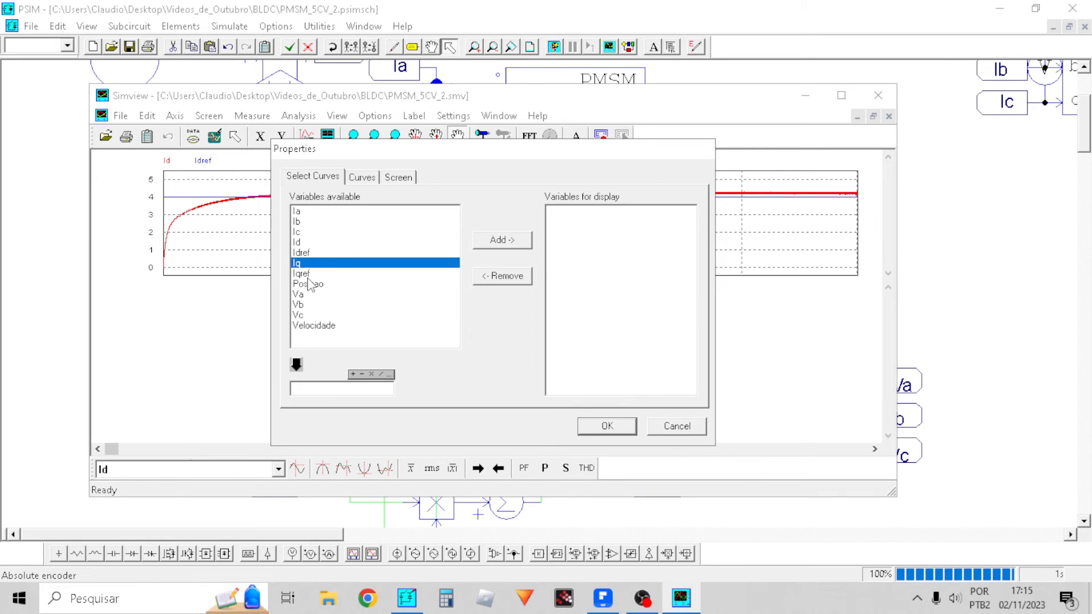
pyautogui.keyDown('shift'); pyautogui.click(307, 274); pyautogui.keyUp('shift')
pyautogui.click(501, 239)
pyautogui.click(607, 427)
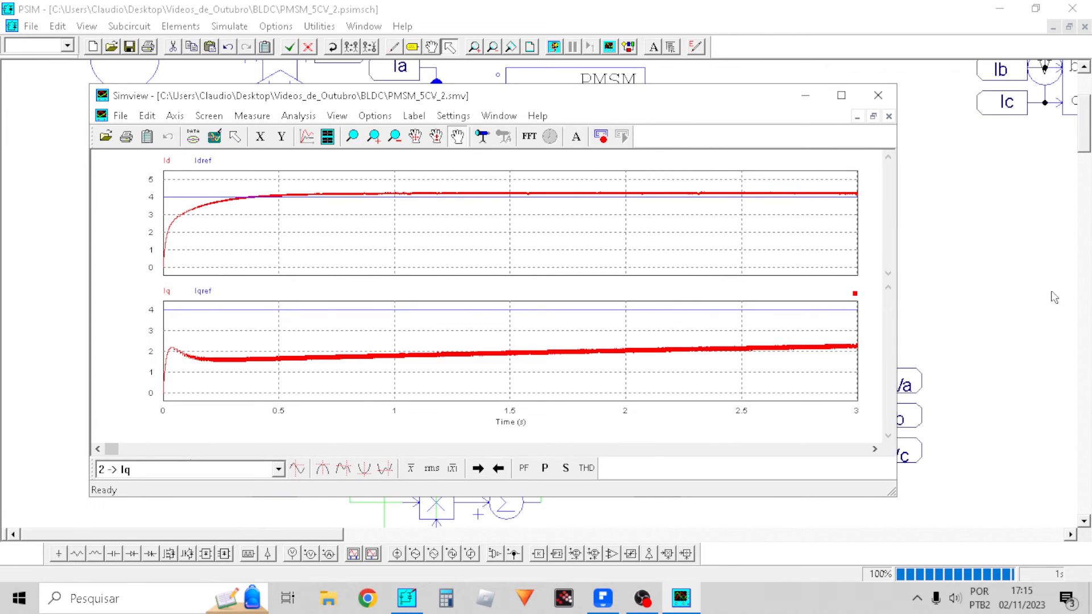
# Return to the schematic and check the value of the Iqref constant
pyautogui.click(1042, 317)
pyautogui.scroll(-5, 424, 350)
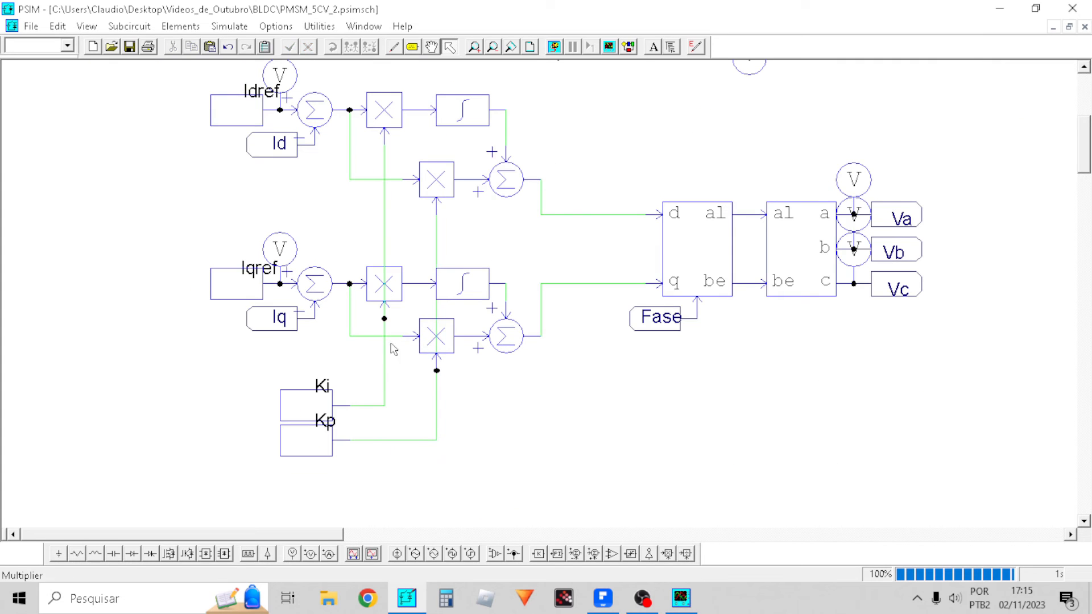
pyautogui.doubleClick(221, 293)
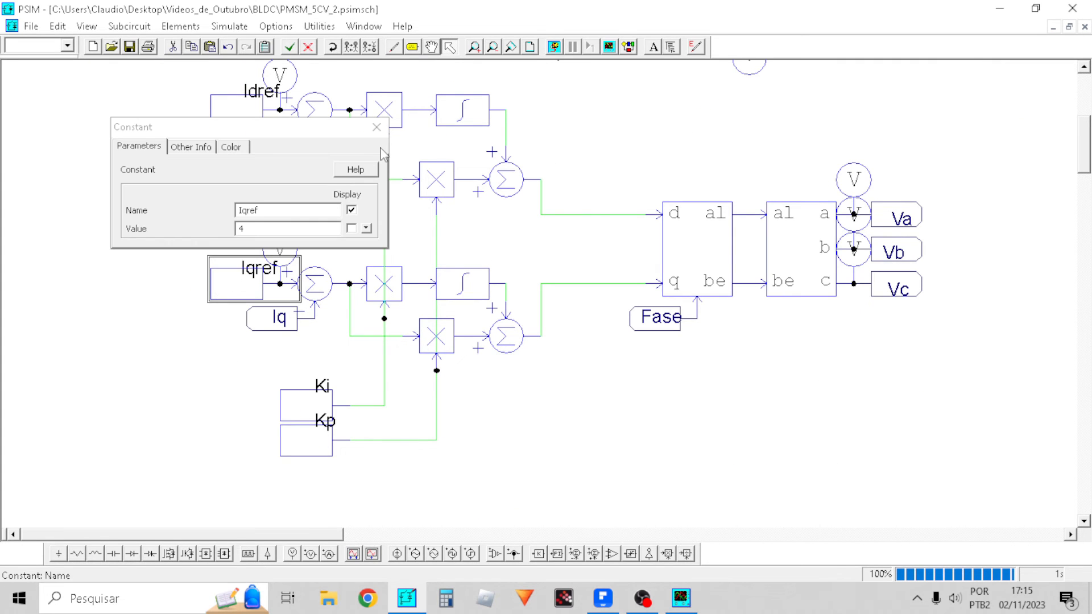
pyautogui.click(388, 120)
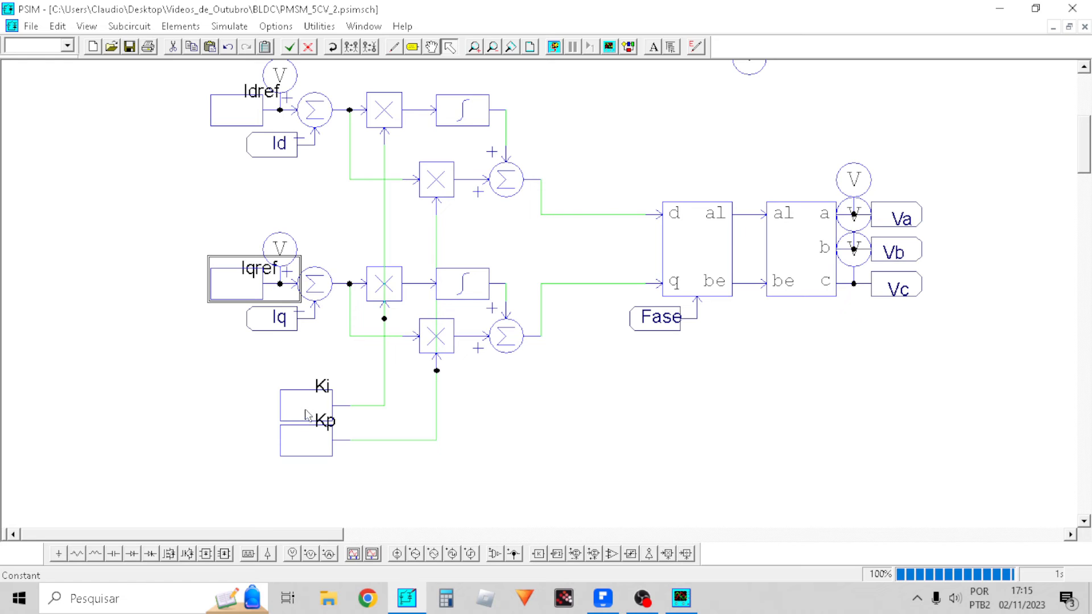
# Set the Kp constant to 100 and rerun the simulation
pyautogui.click(306, 414)
pyautogui.click(302, 453)
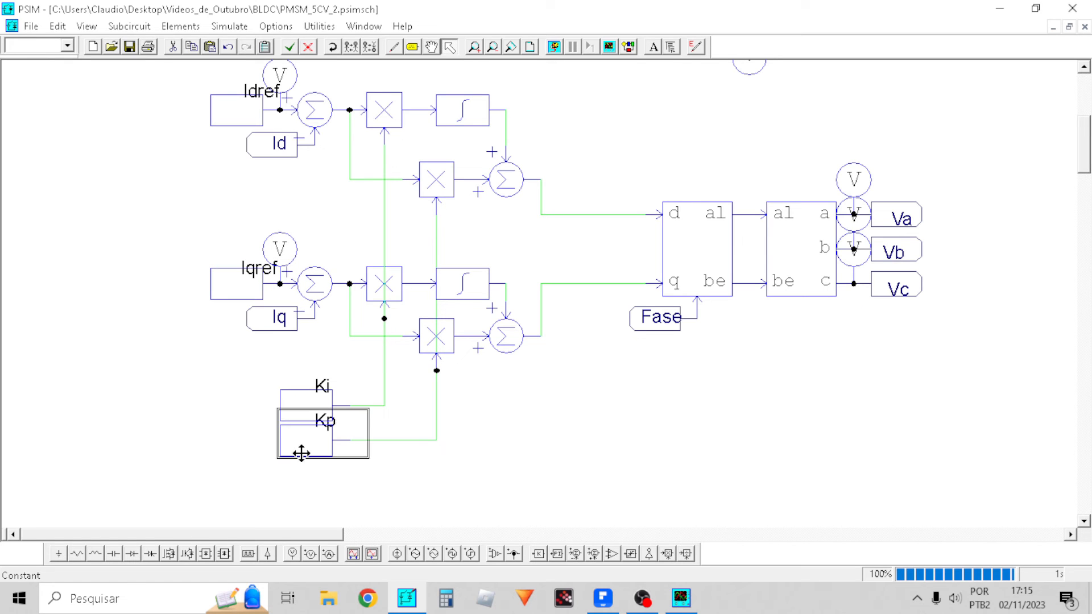
pyautogui.doubleClick(302, 453)
pyautogui.click(281, 227)
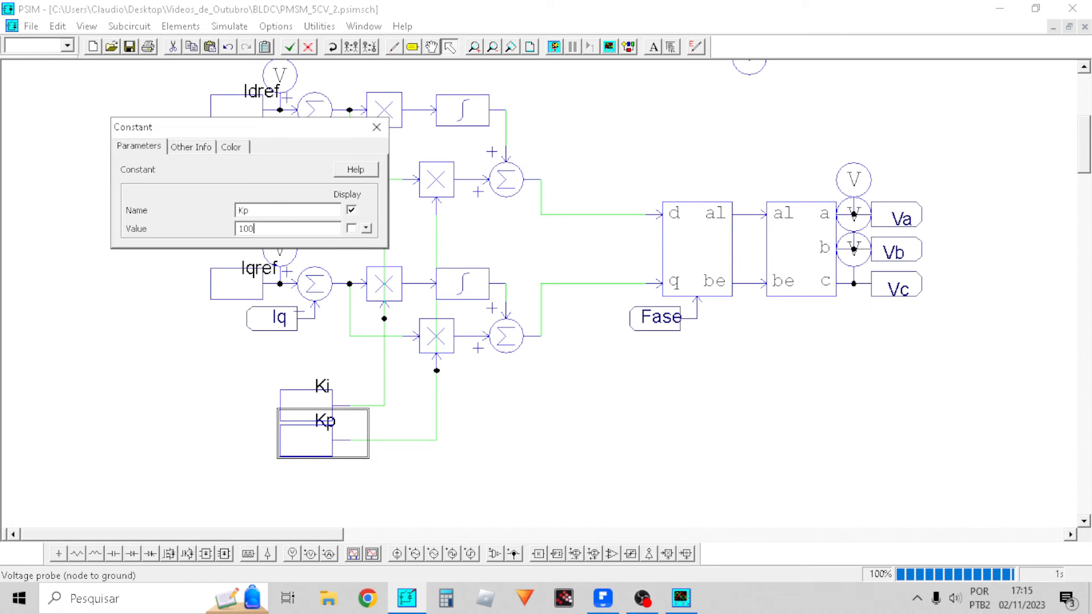
pyautogui.click(377, 127)
pyautogui.click(554, 47)
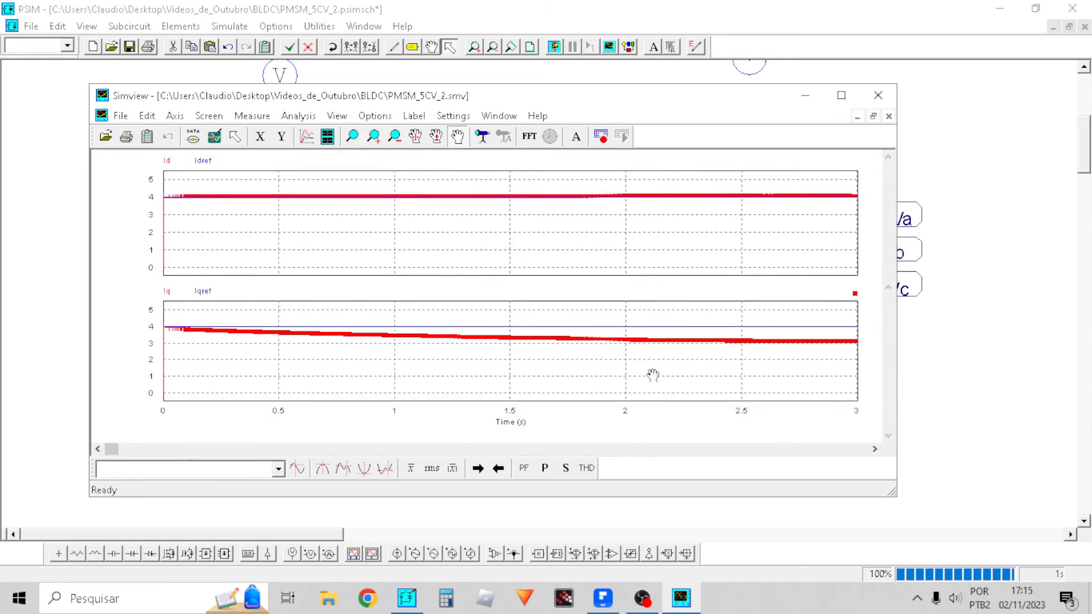
# Set the Ki constant to 1000 and rerun the simulation
pyautogui.click(1000, 394)
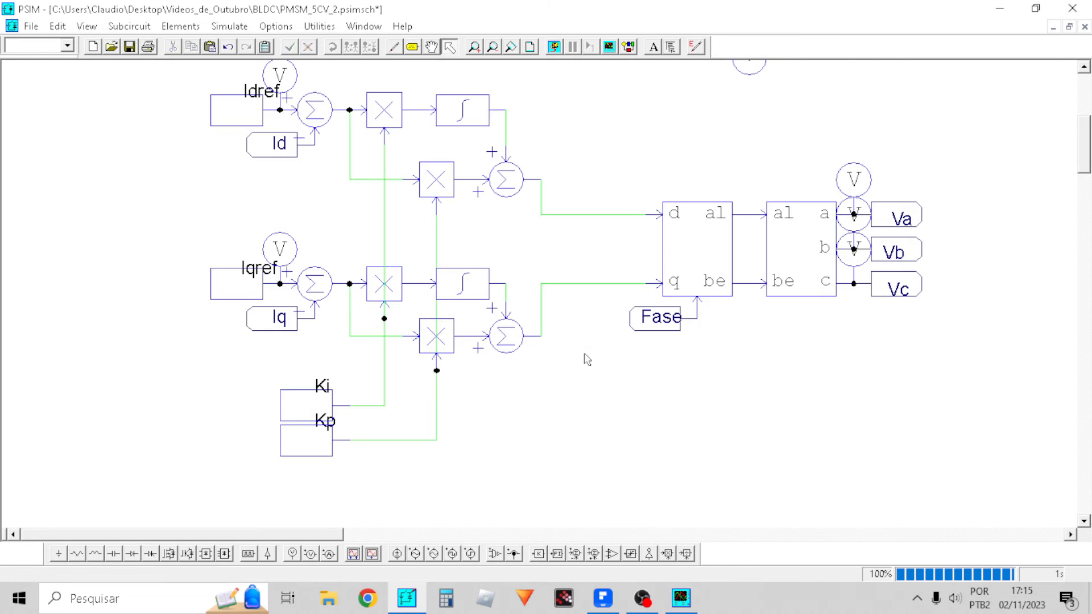
pyautogui.doubleClick(310, 398)
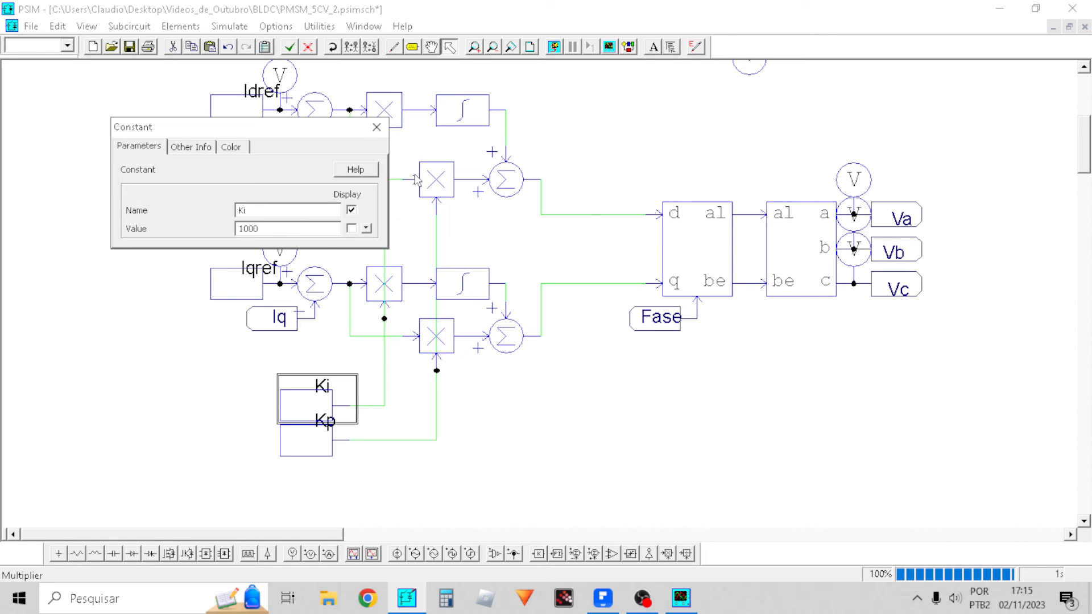
pyautogui.click(377, 127)
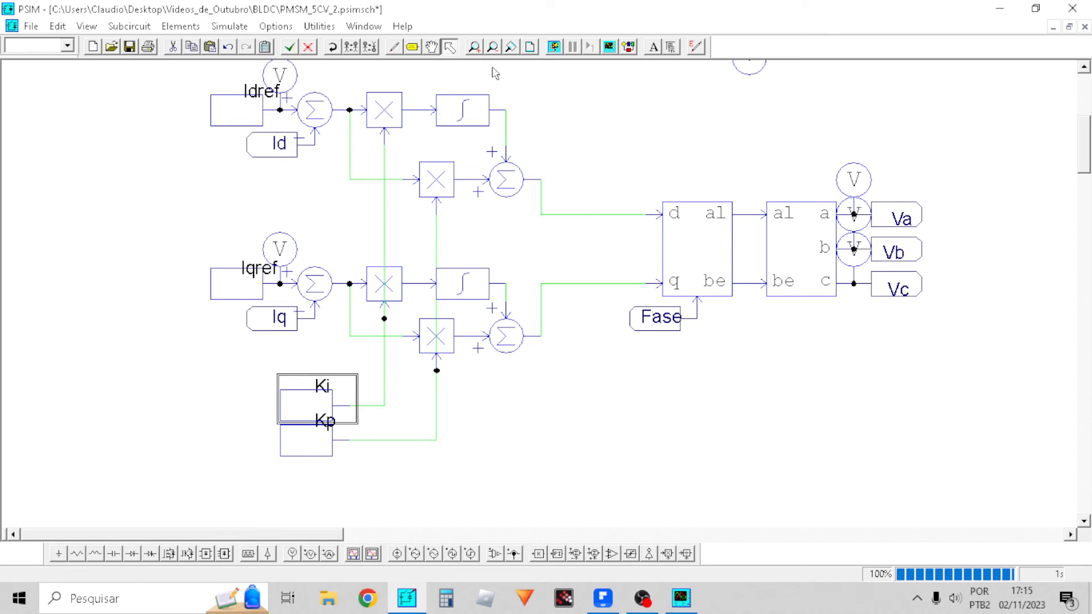
pyautogui.click(553, 48)
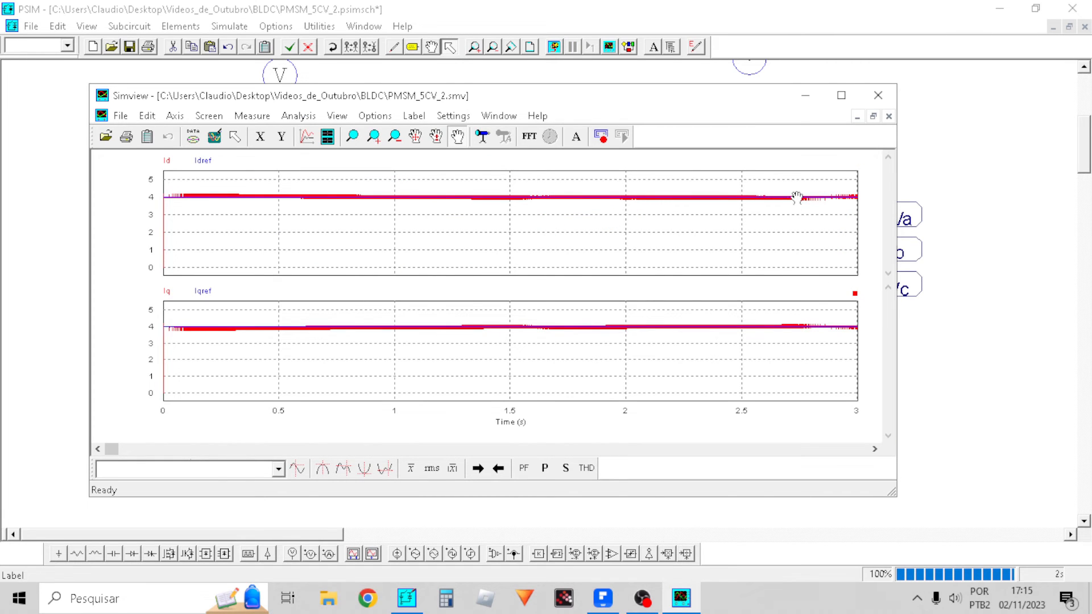
# Adjust the value of the Kp constant and rerun the simulation
pyautogui.click(996, 188)
pyautogui.doubleClick(310, 452)
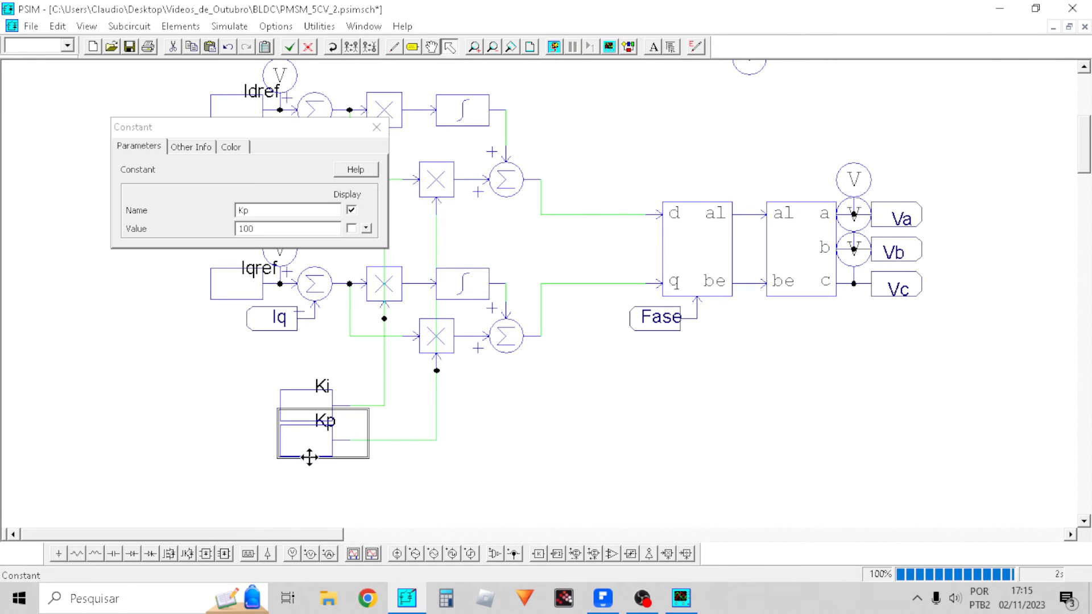
pyautogui.click(274, 228)
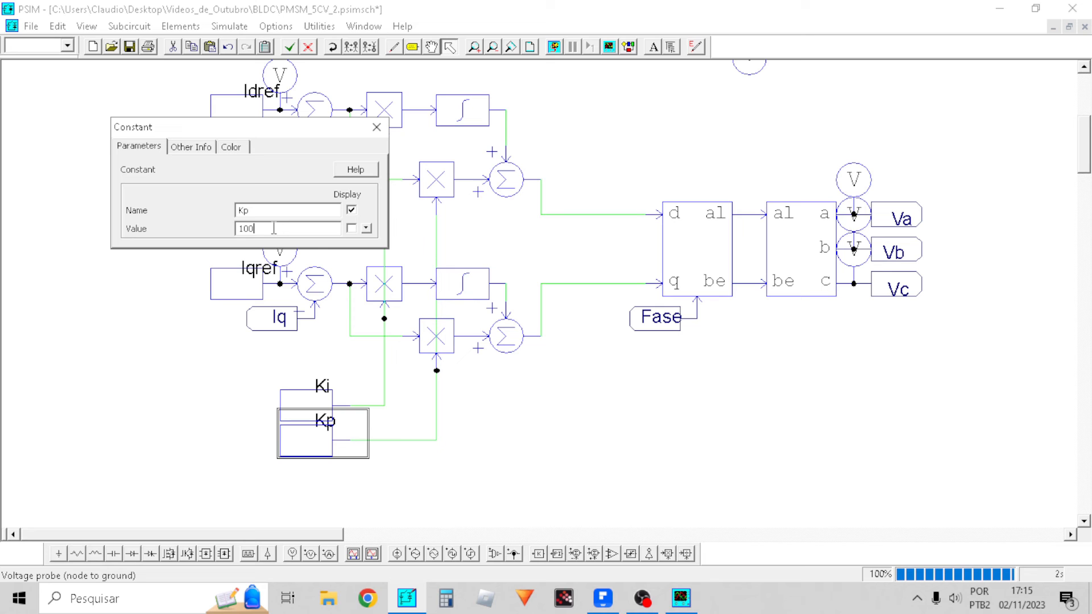
pyautogui.click(376, 127)
pyautogui.click(556, 48)
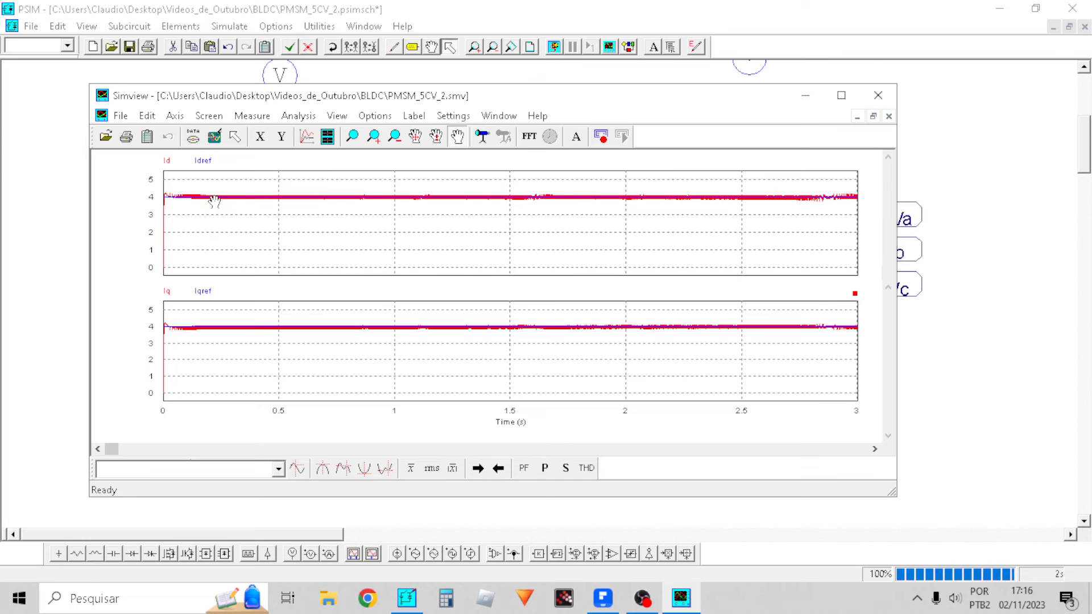
# Examine the Id start-up transient and its ripple around 1.45 s at close range on the maximized graph
pyautogui.click(841, 95)
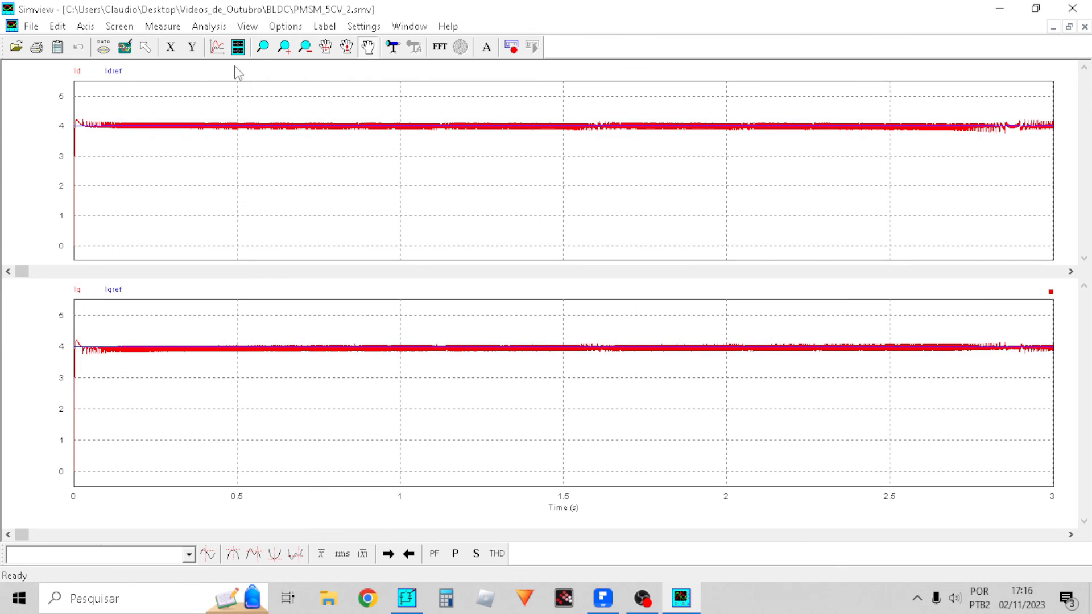
pyautogui.click(261, 50)
pyautogui.moveTo(172, 149); pyautogui.dragTo(24, 105)
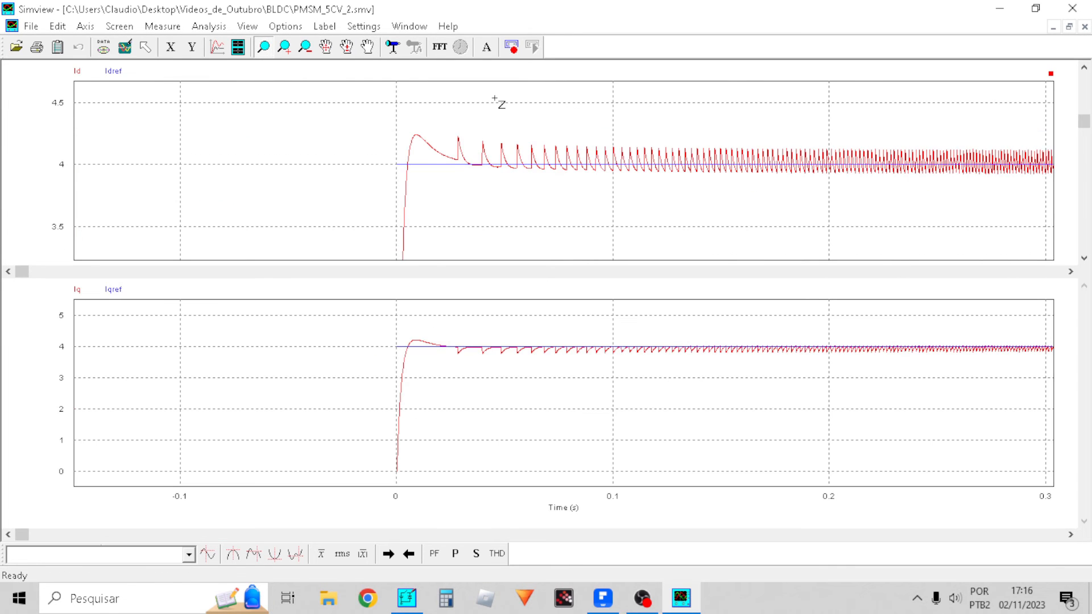
pyautogui.click(125, 46)
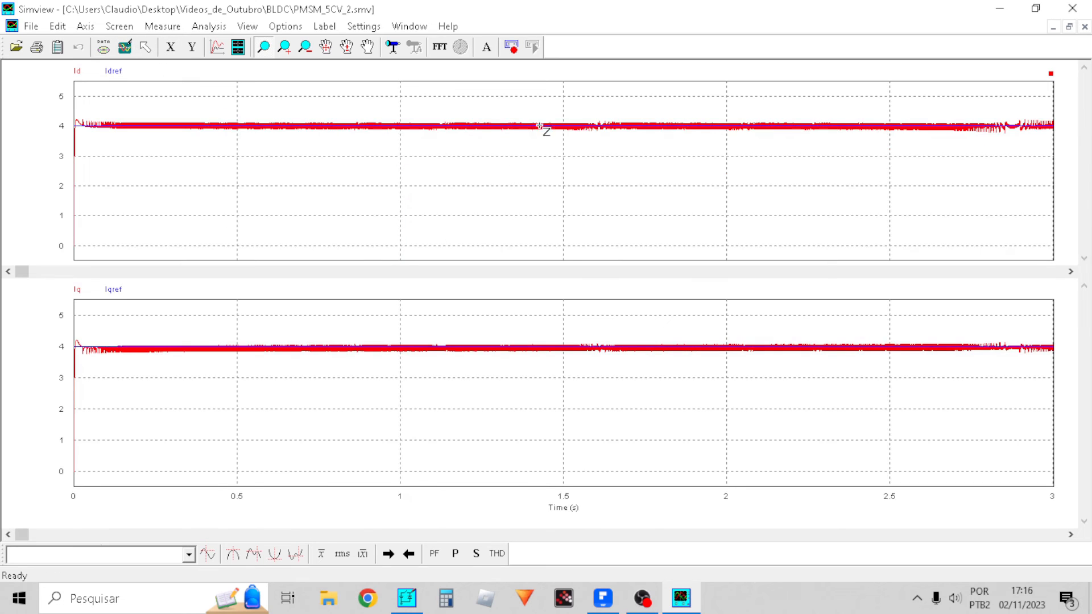
pyautogui.moveTo(542, 106); pyautogui.dragTo(542, 107)
pyautogui.moveTo(604, 202); pyautogui.dragTo(429, 160)
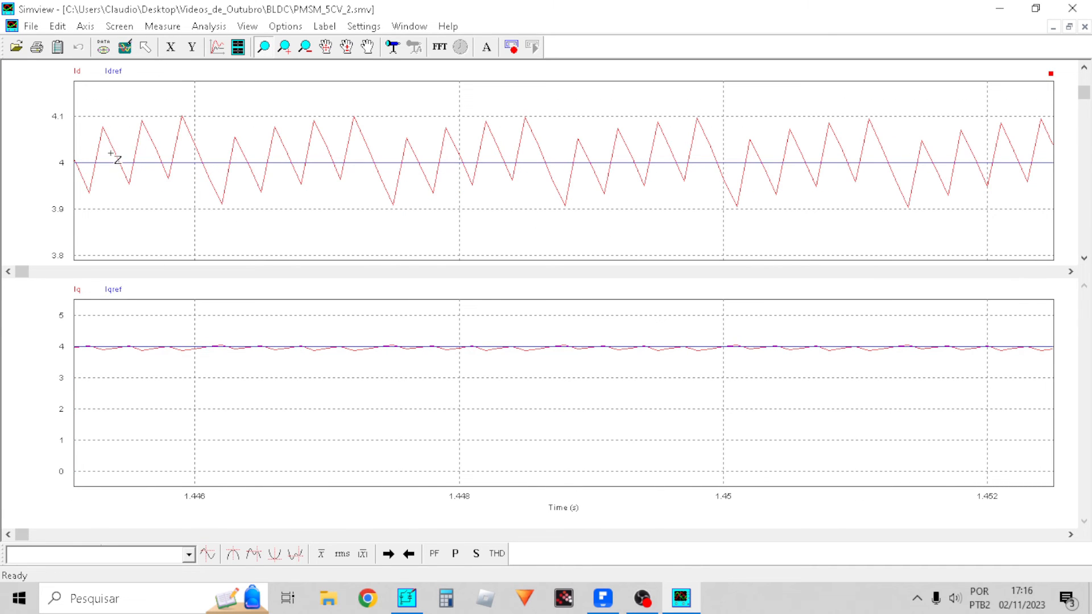
pyautogui.click(125, 49)
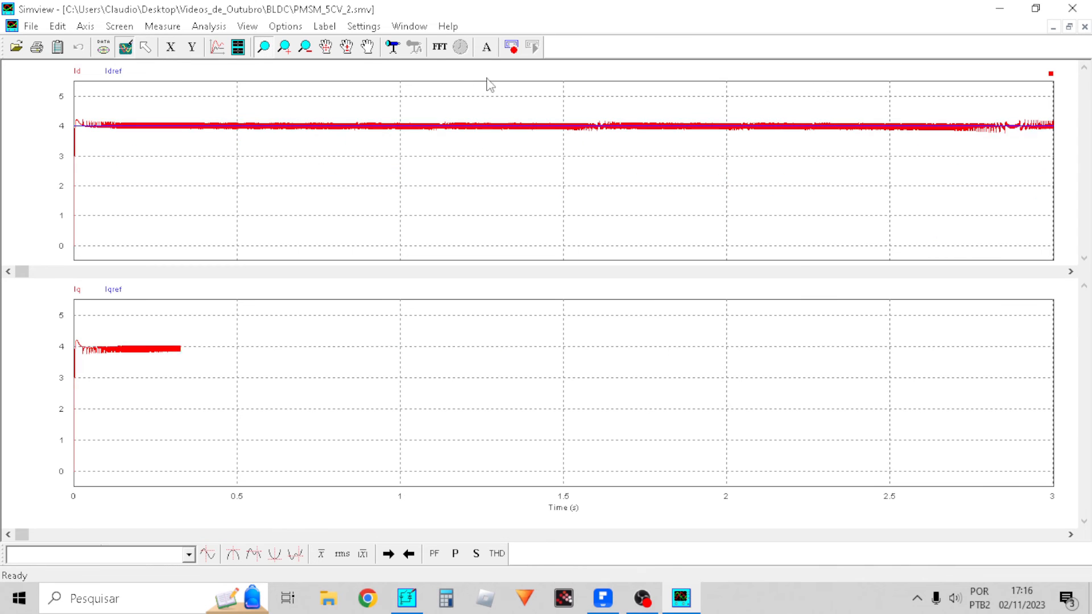
pyautogui.click(1014, 11)
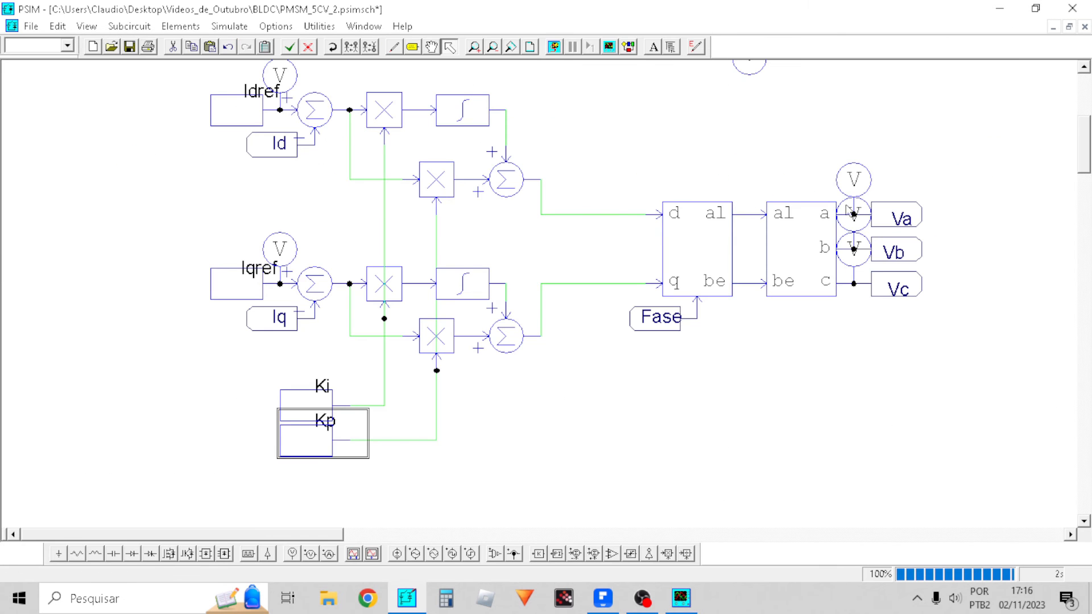
pyautogui.click(700, 374)
pyautogui.click(667, 313)
pyautogui.click(651, 337)
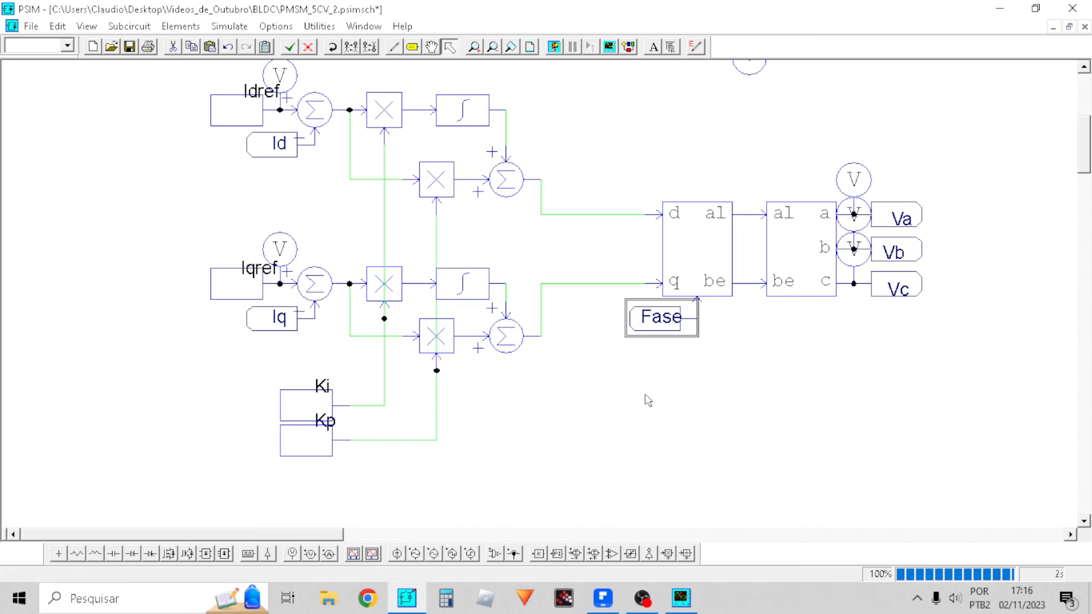
# Add a third pane plotting Velocidade below the Id and Iq graphs
pyautogui.click(679, 609)
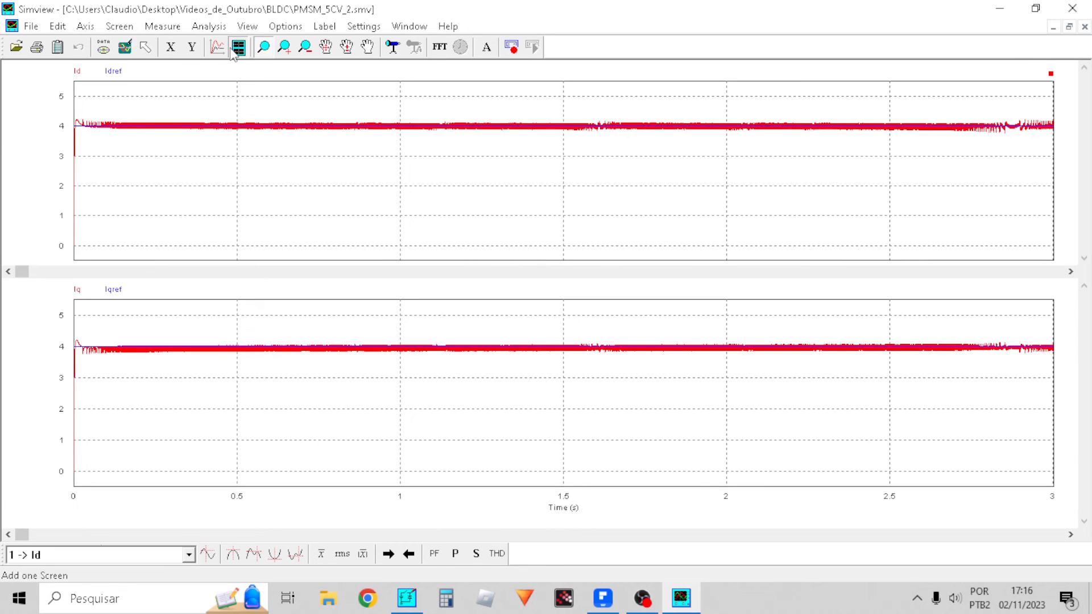
pyautogui.click(238, 47)
pyautogui.click(389, 324)
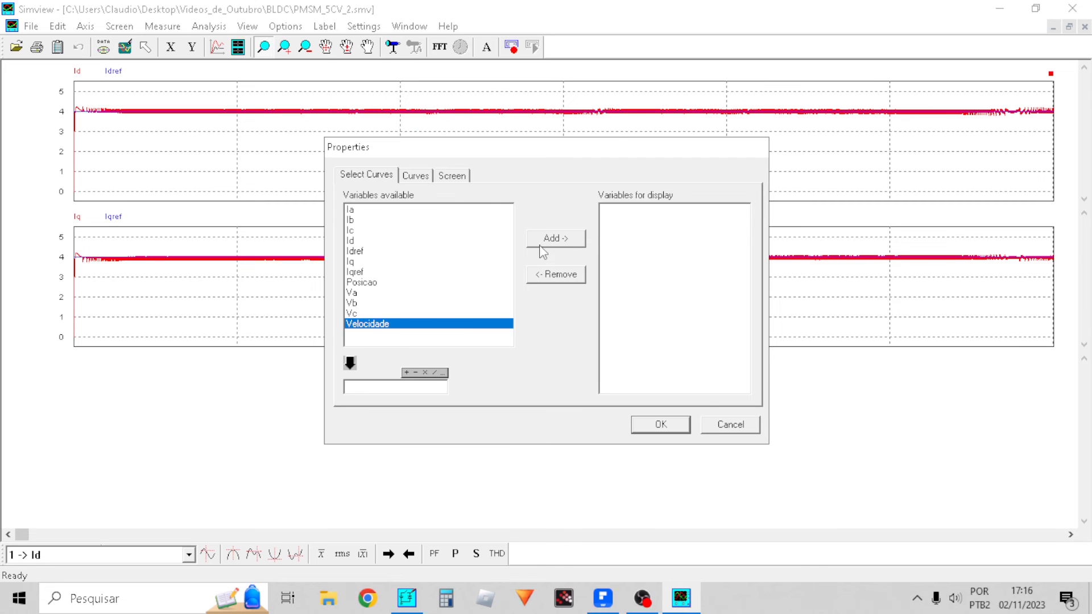
pyautogui.click(553, 238)
pyautogui.click(658, 427)
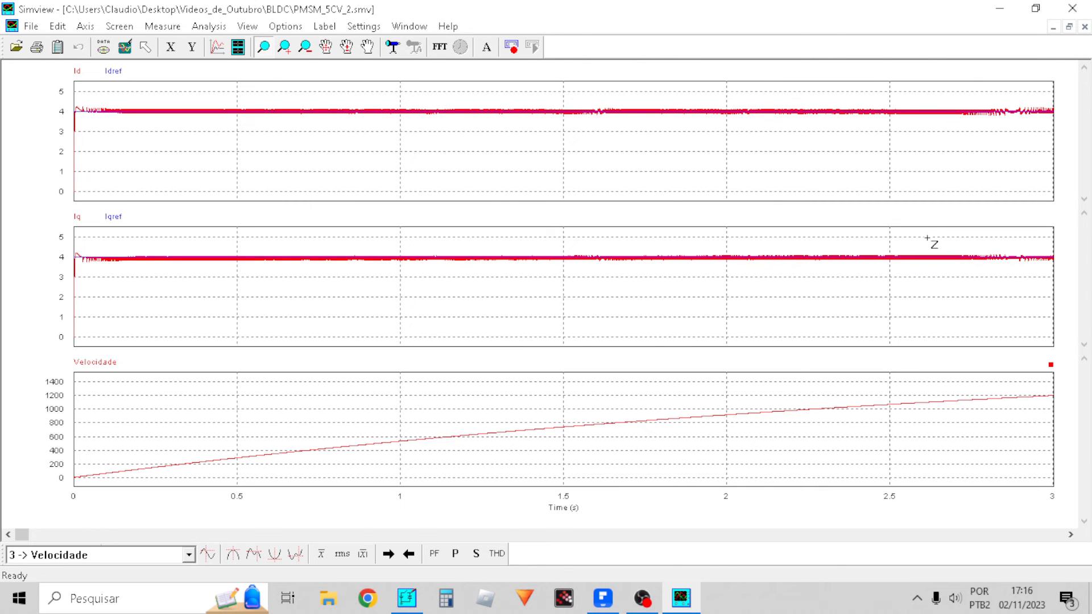
# Close the current results graph and plot Va, Vb and Vc together in a new graph
pyautogui.click(1000, 9)
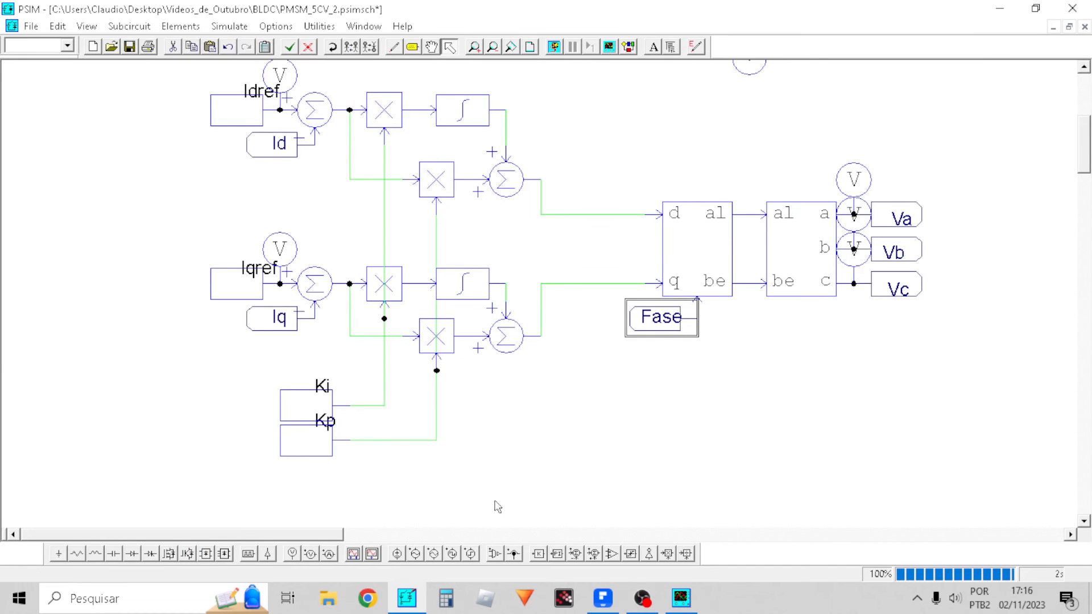
pyautogui.click(681, 598)
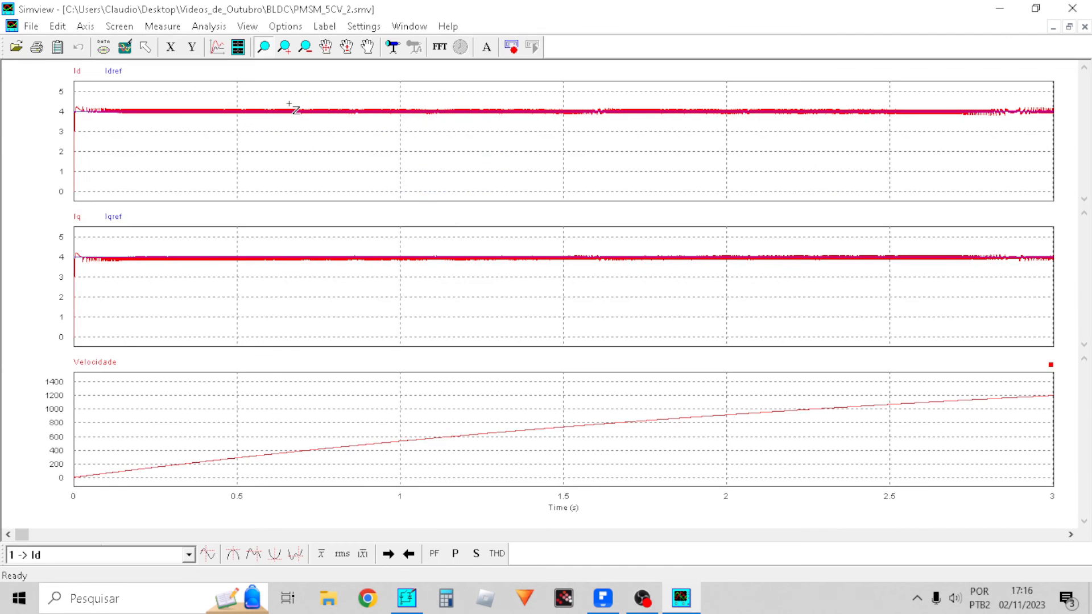
pyautogui.click(1073, 8)
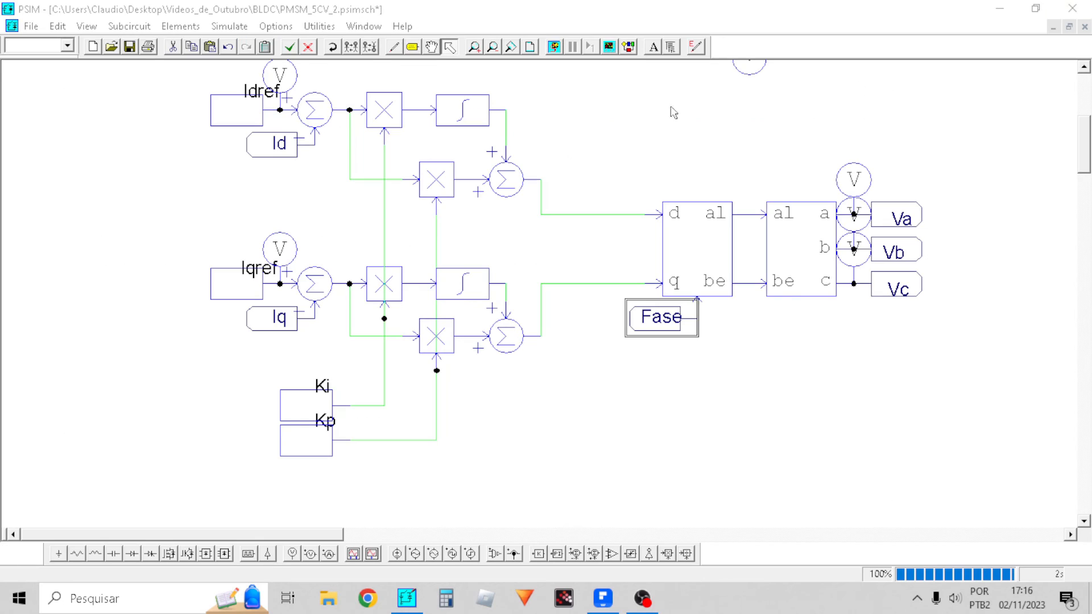
pyautogui.click(609, 46)
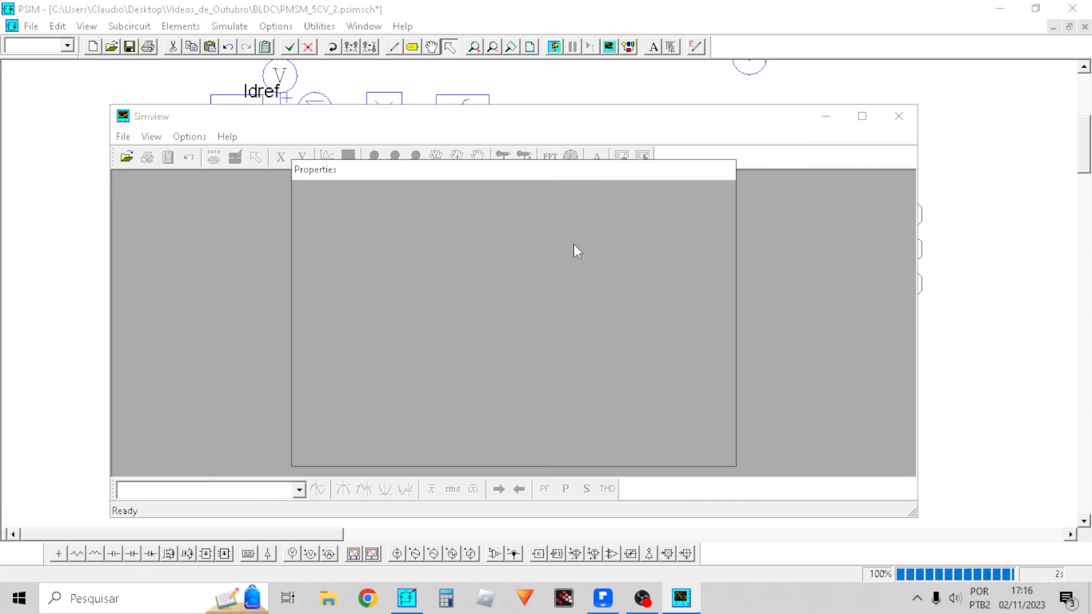
pyautogui.click(320, 315)
pyautogui.keyDown('shift'); pyautogui.click(323, 331); pyautogui.keyUp('shift')
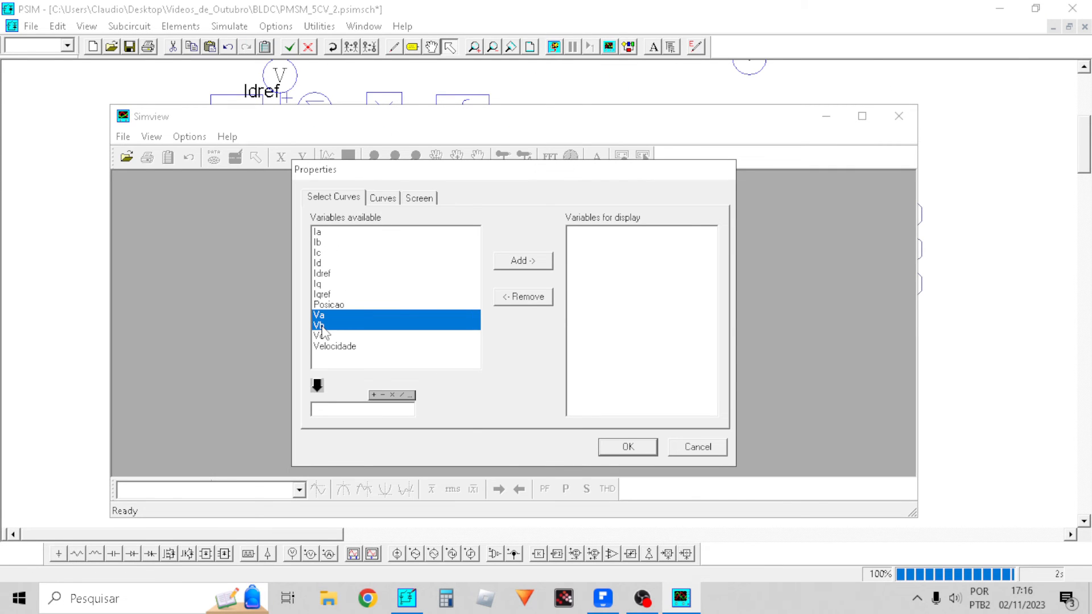
pyautogui.keyDown('shift'); pyautogui.click(322, 340); pyautogui.keyUp('shift')
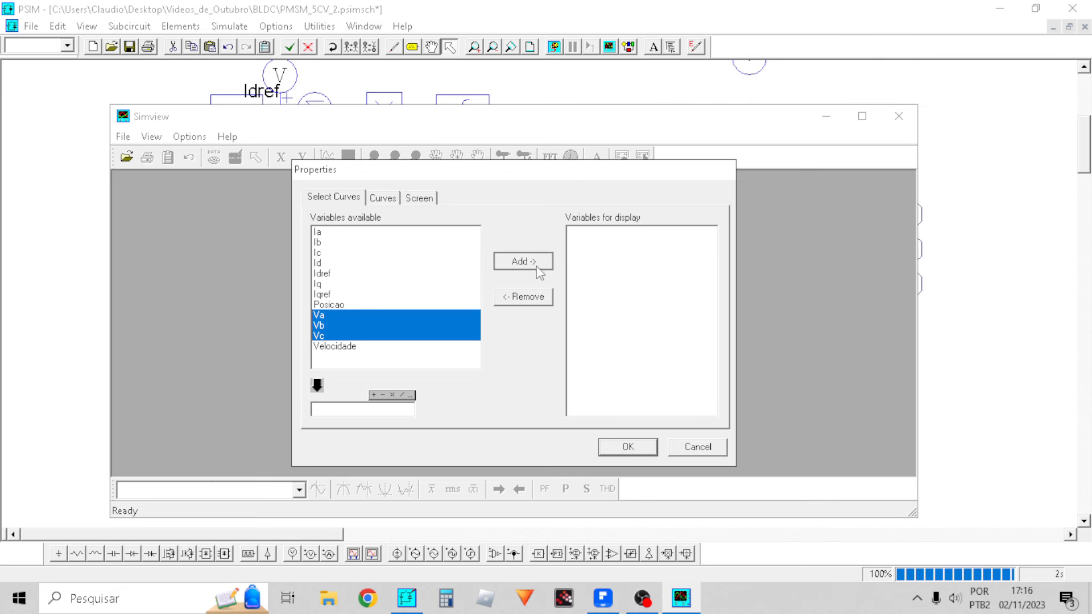
pyautogui.click(522, 262)
pyautogui.click(628, 447)
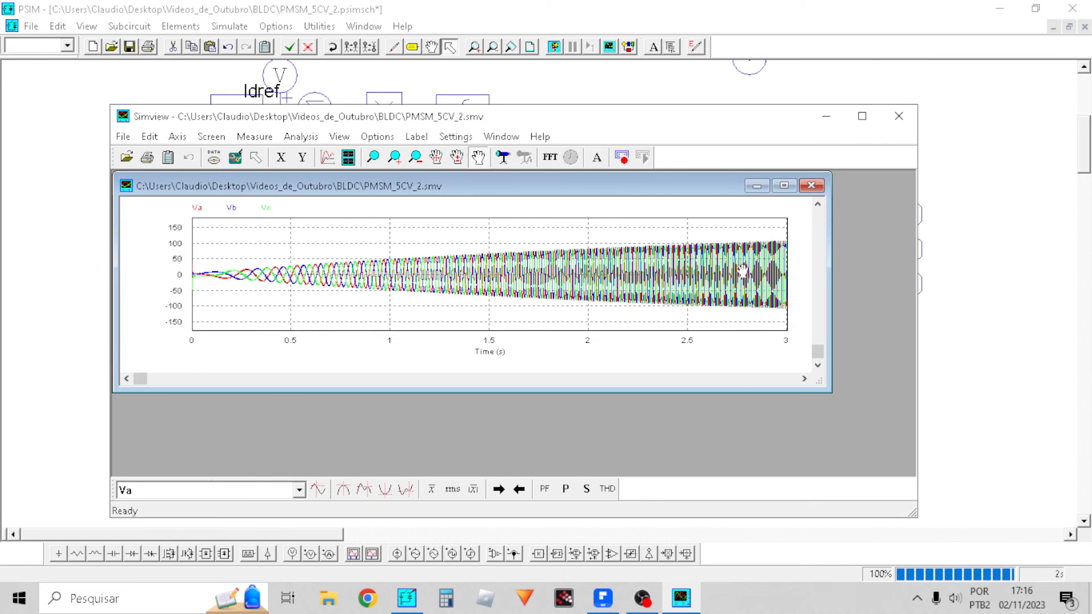
# Maximize the voltage graph and examine Va, Vb and Vc at close range between about 1.56 and 1.93 s
pyautogui.click(784, 186)
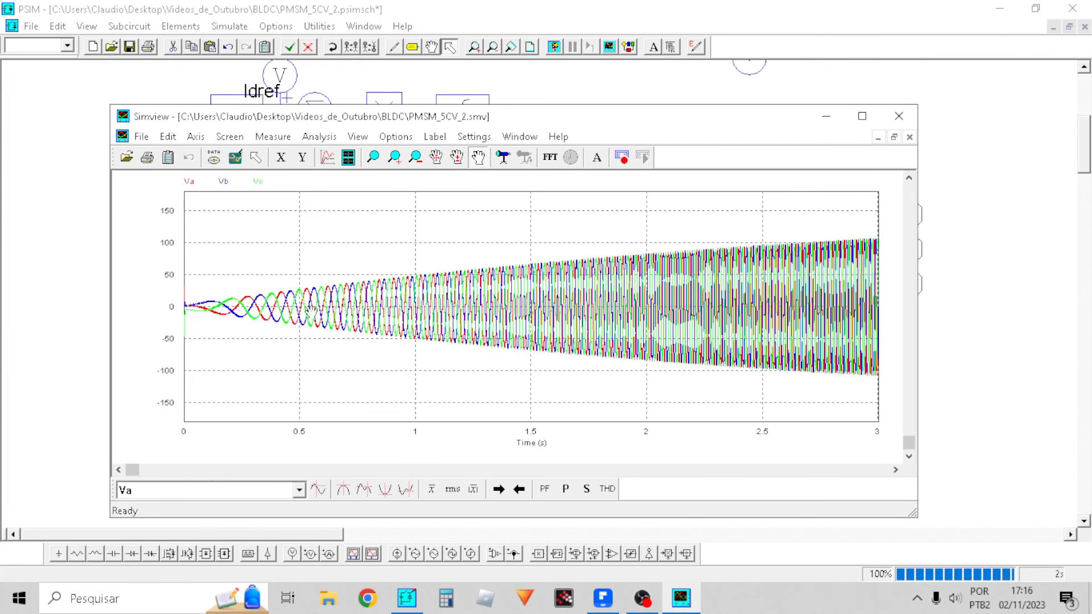
pyautogui.click(366, 151)
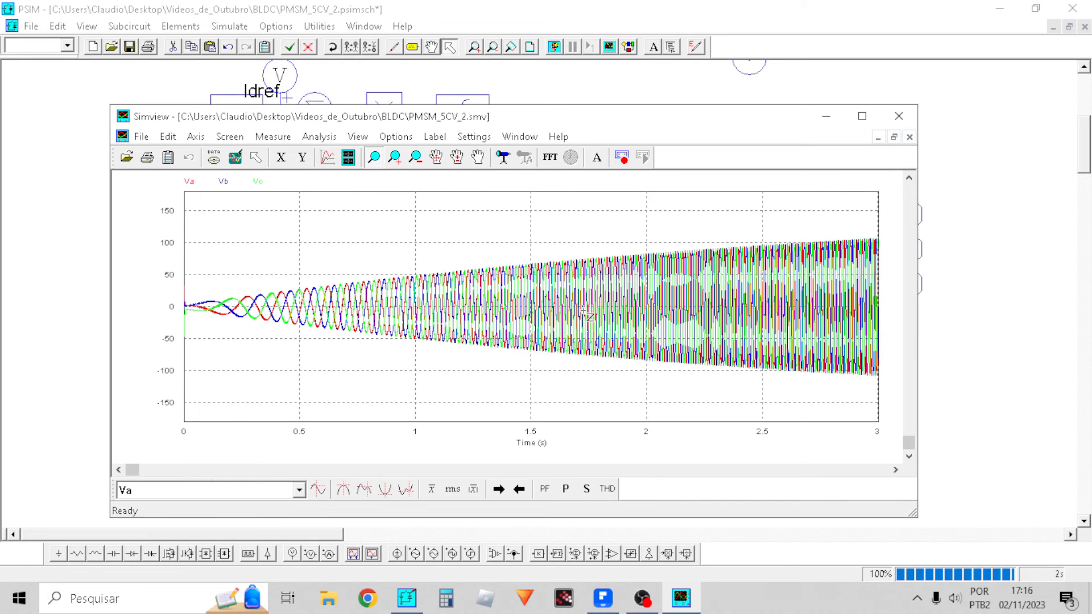
pyautogui.moveTo(630, 385); pyautogui.dragTo(544, 194)
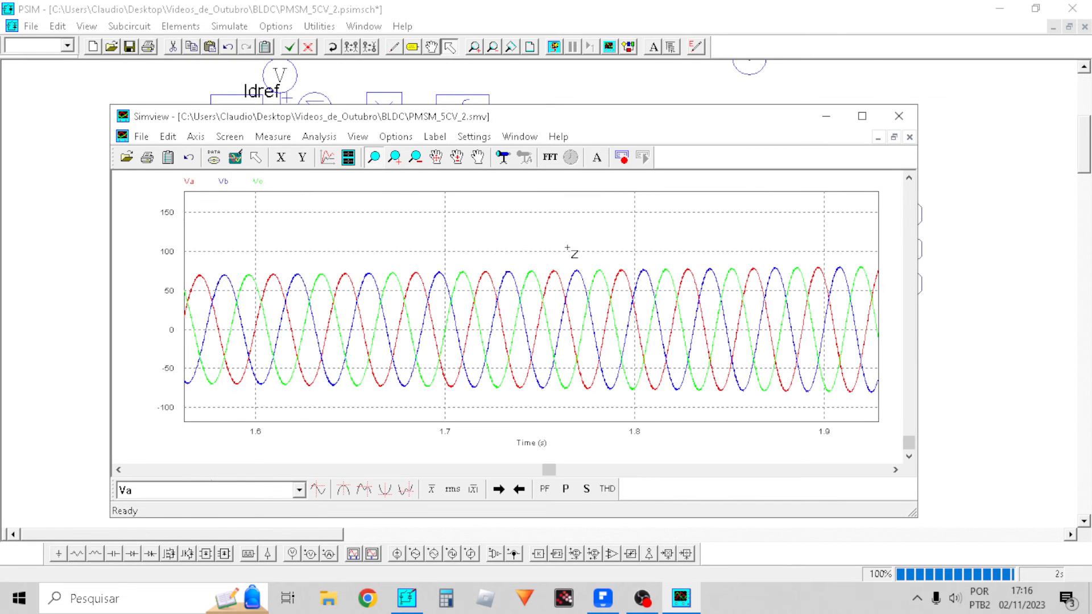
# Return to the schematic and save it
pyautogui.click(969, 323)
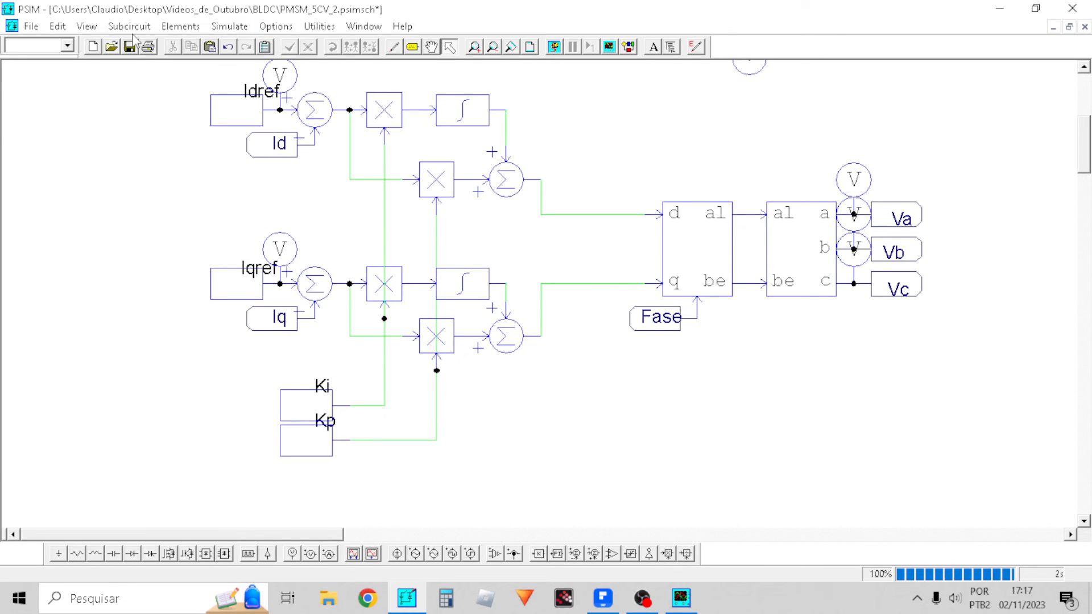
pyautogui.click(129, 46)
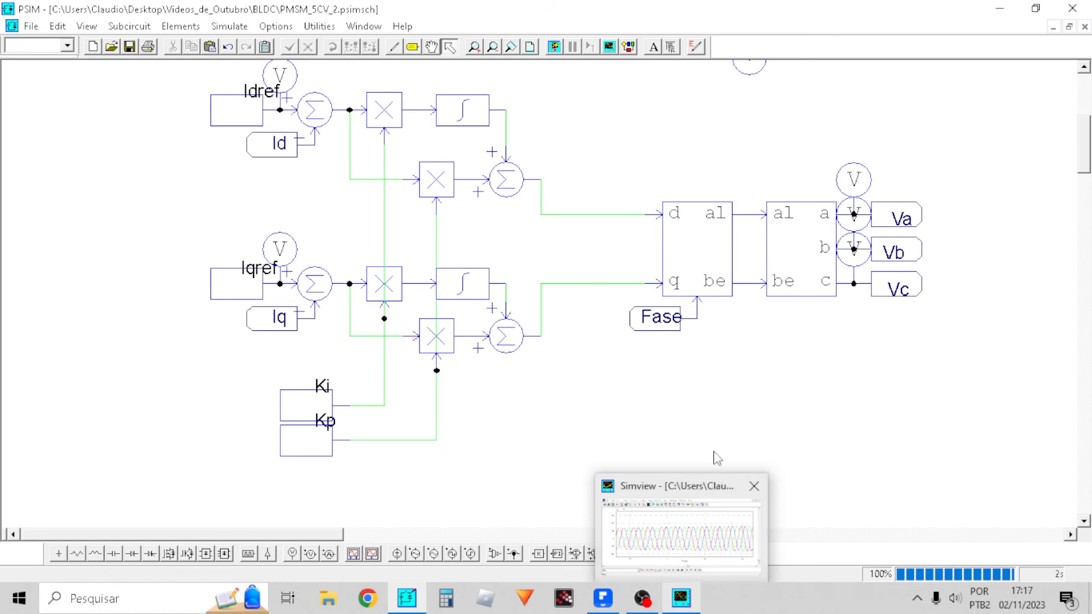
pyautogui.scroll(2, 734, 356)
pyautogui.scroll(-2, 701, 392)
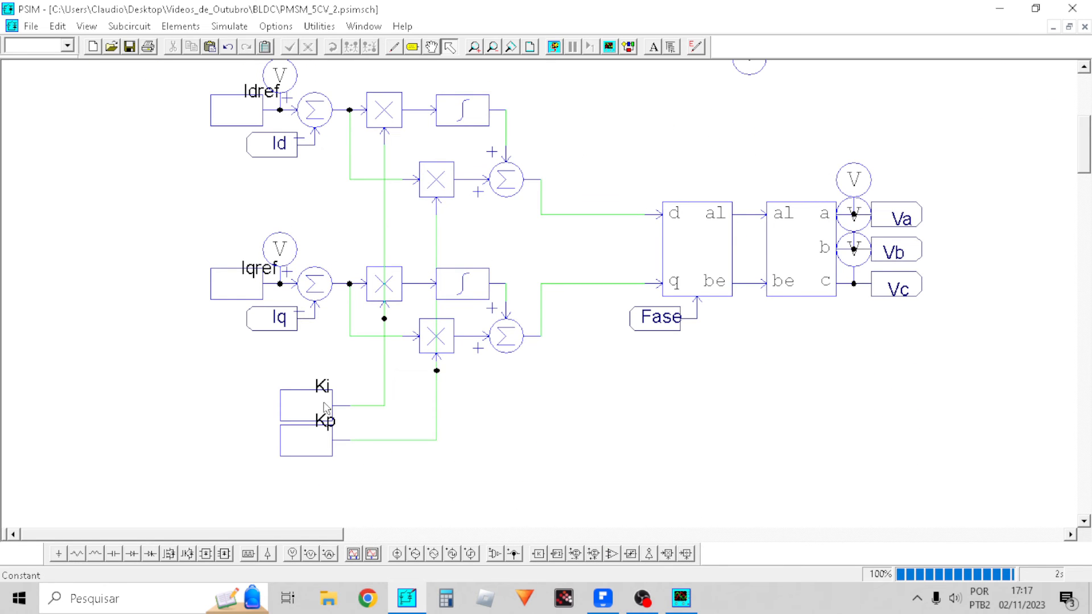
# Check the values of the Ki and Kp constants without changing them
pyautogui.doubleClick(304, 414)
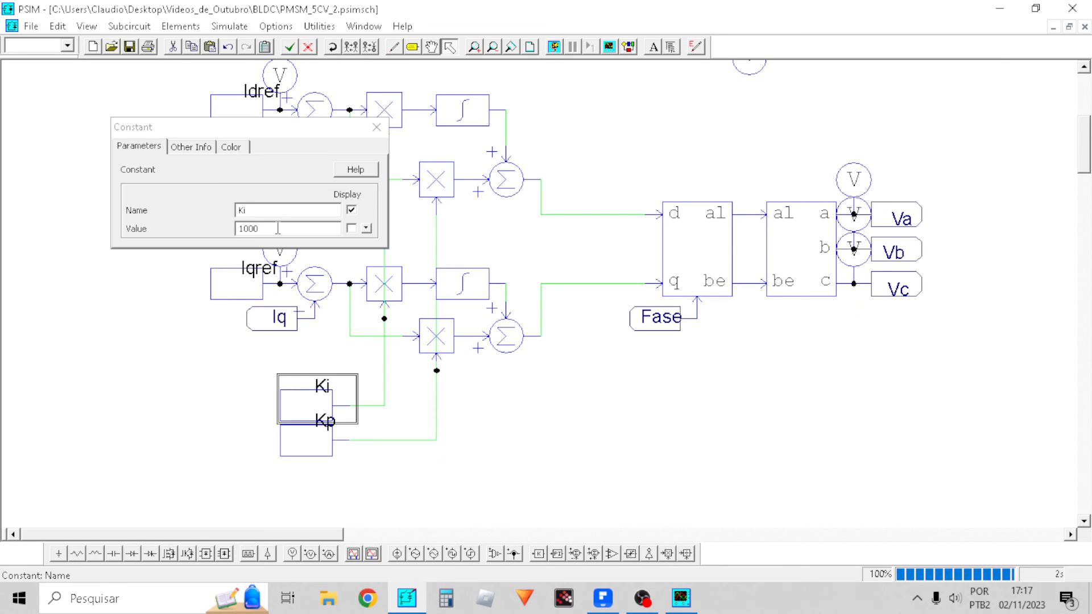
pyautogui.click(376, 127)
pyautogui.doubleClick(301, 447)
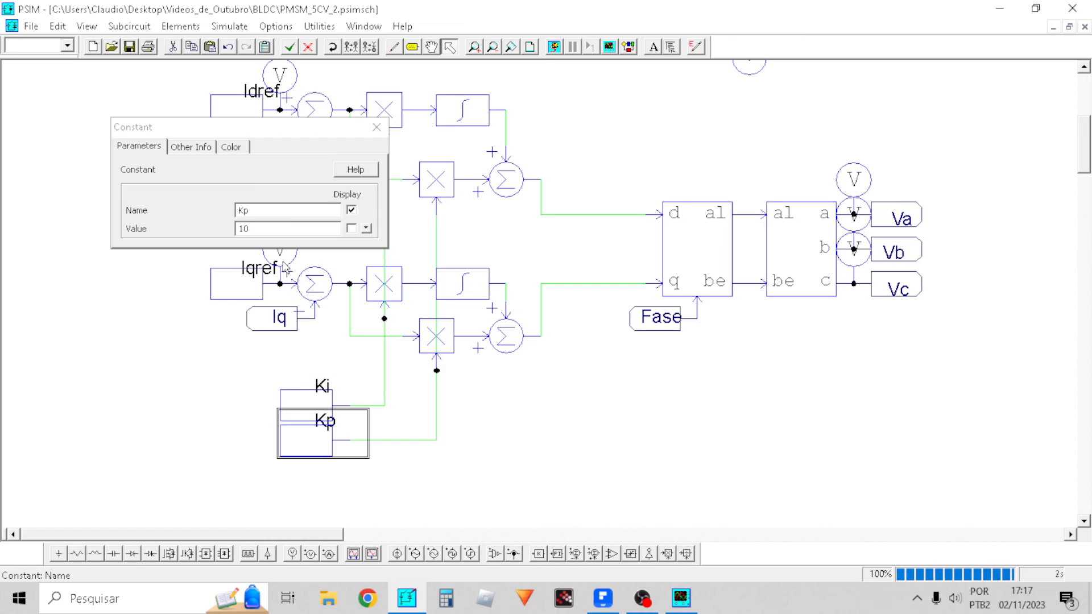
pyautogui.click(283, 230)
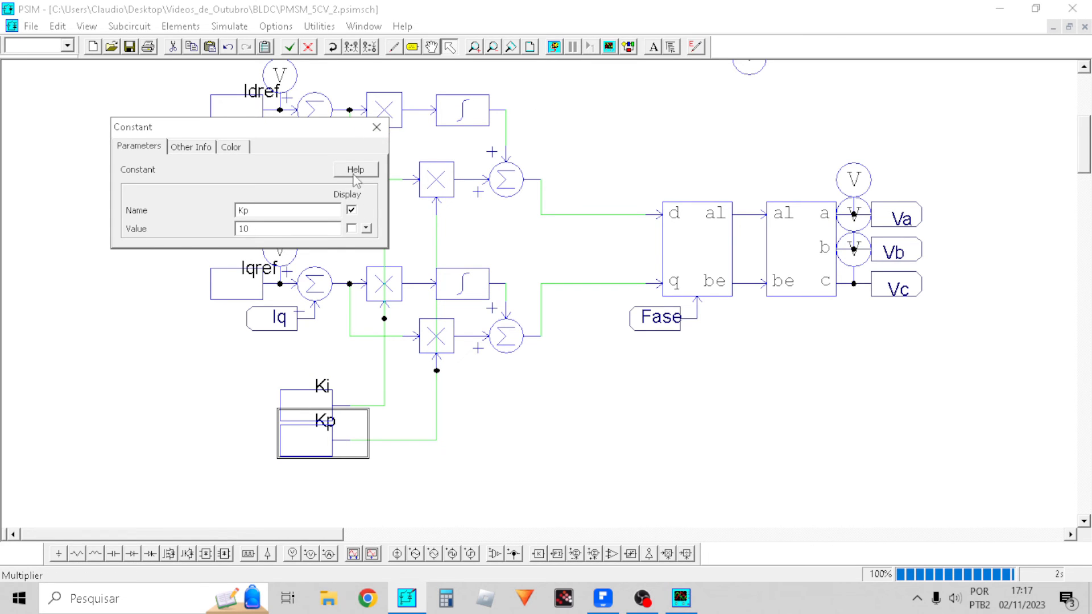
pyautogui.click(376, 126)
# Add a second pane plotting Id and Idref below the Va, Vb, Vc graph
pyautogui.click(686, 607)
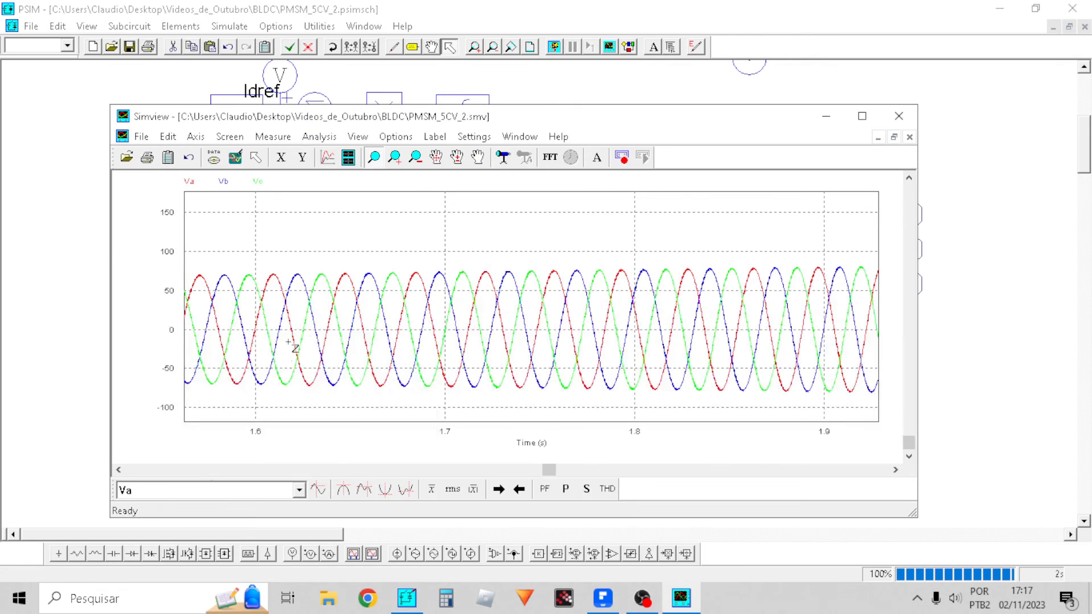
pyautogui.click(348, 158)
pyautogui.click(330, 264)
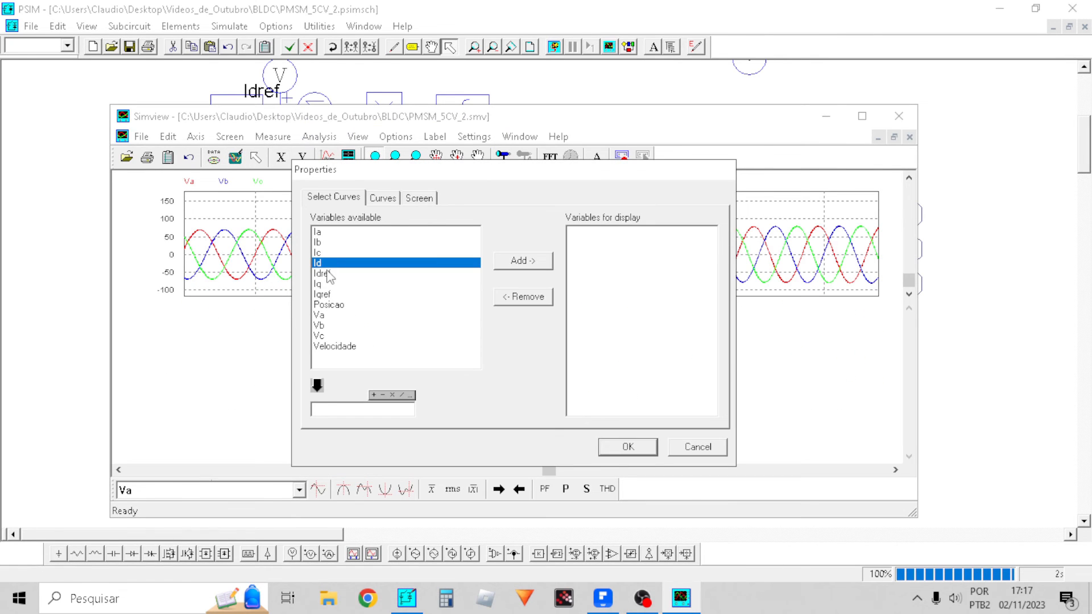
pyautogui.keyDown('shift'); pyautogui.click(327, 274); pyautogui.keyUp('shift')
pyautogui.click(523, 261)
pyautogui.click(628, 448)
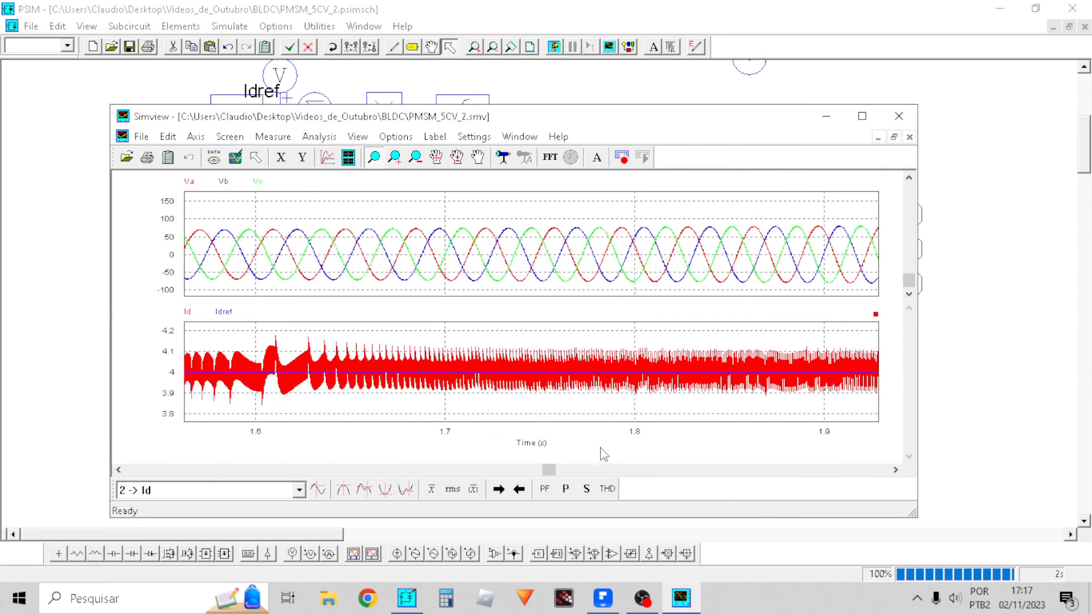
# Examine the Id start-up transient against Idref over about the first 0.17 s, and return to the schematic
pyautogui.click(235, 157)
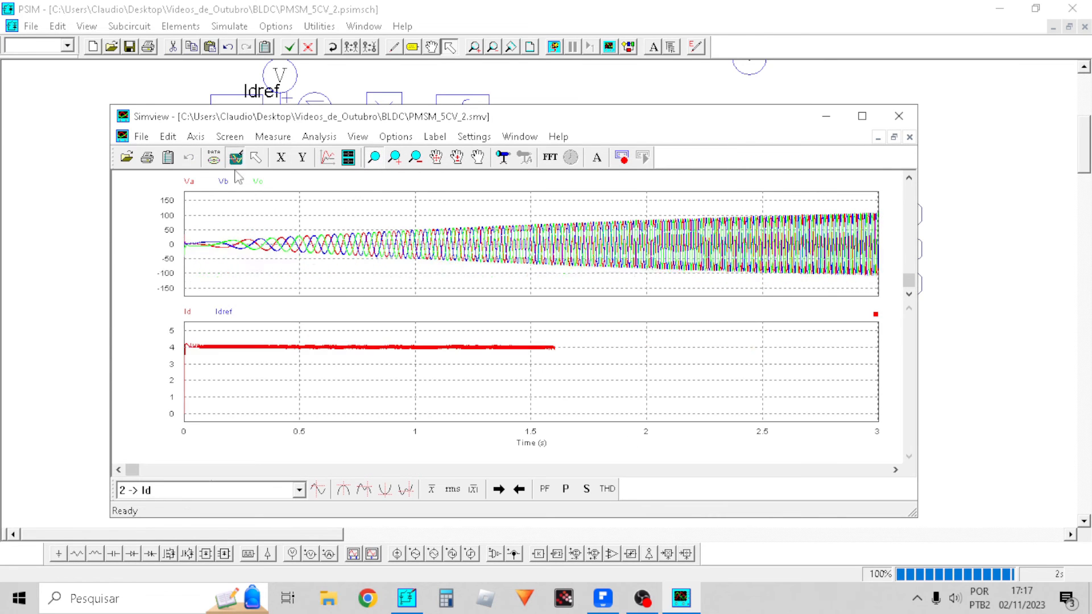
pyautogui.moveTo(223, 392); pyautogui.dragTo(174, 323)
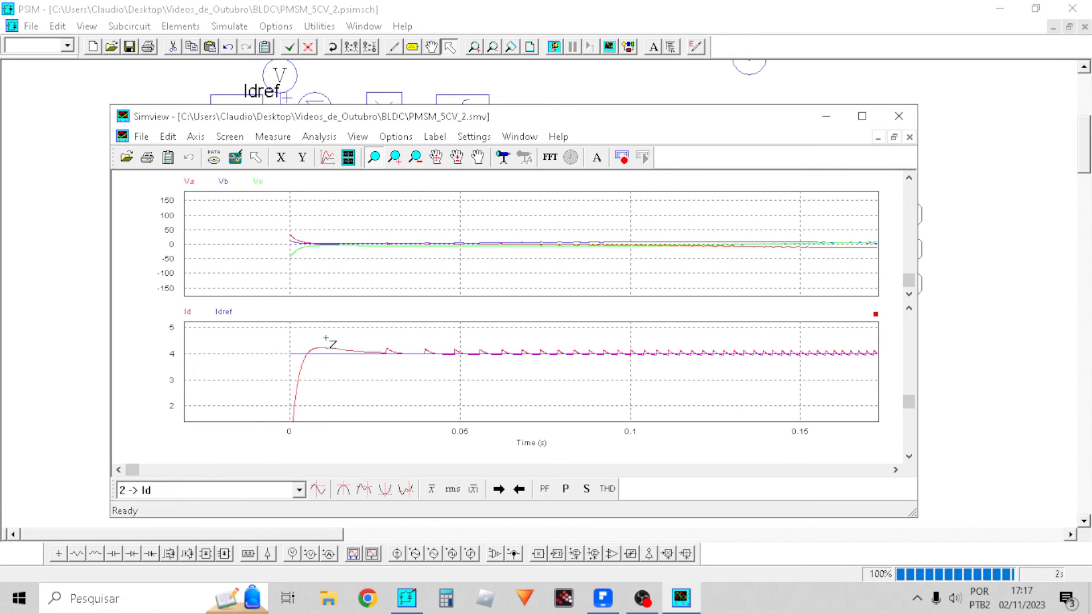
pyautogui.click(969, 278)
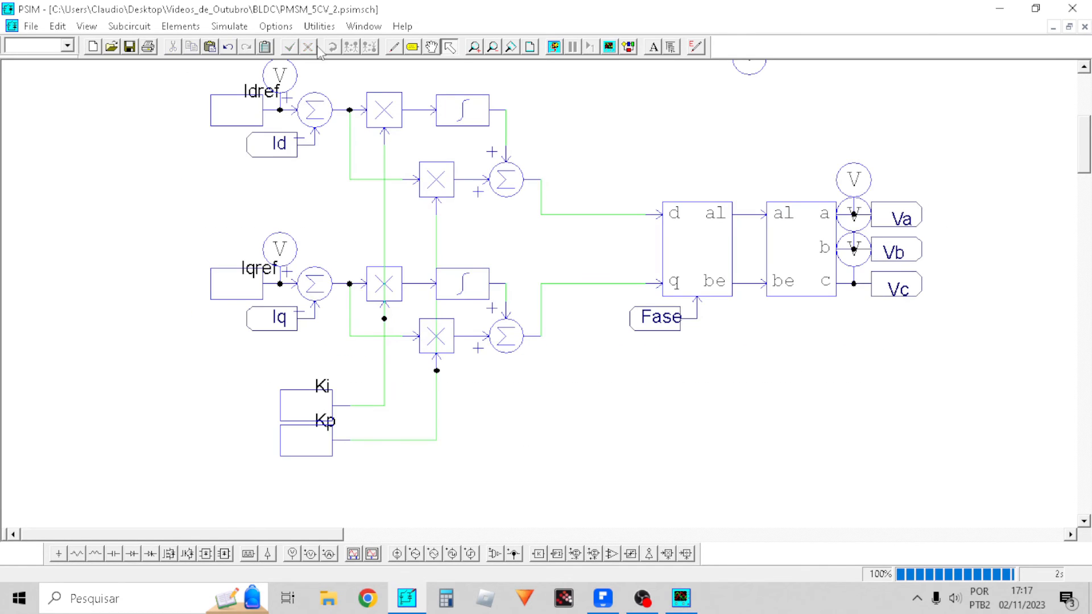
# Set the Idref constant to 3
pyautogui.scroll(5, 472, 363)
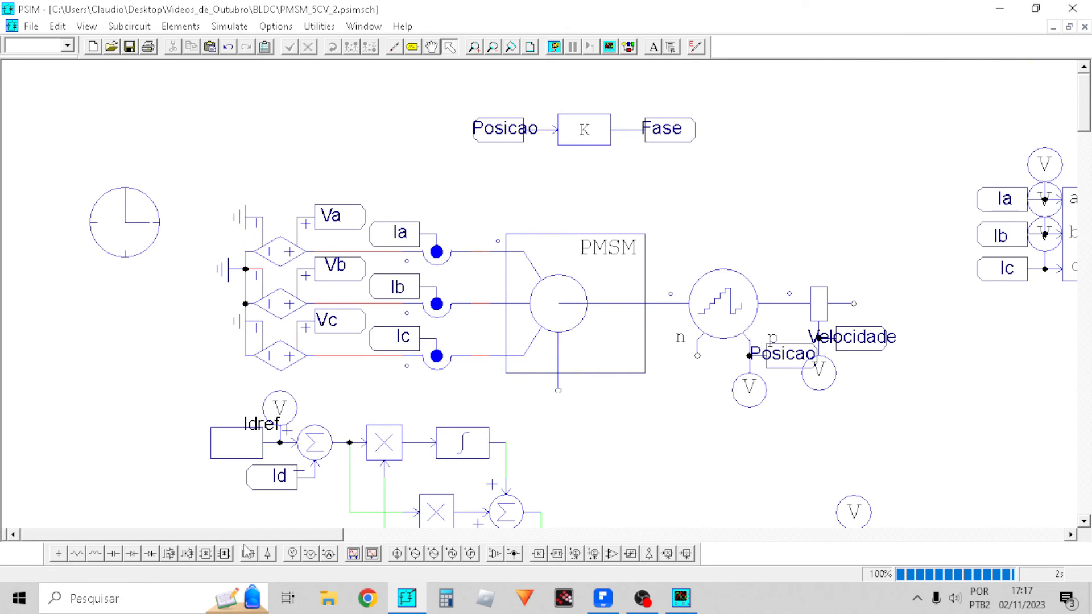
pyautogui.moveTo(233, 536); pyautogui.dragTo(300, 535)
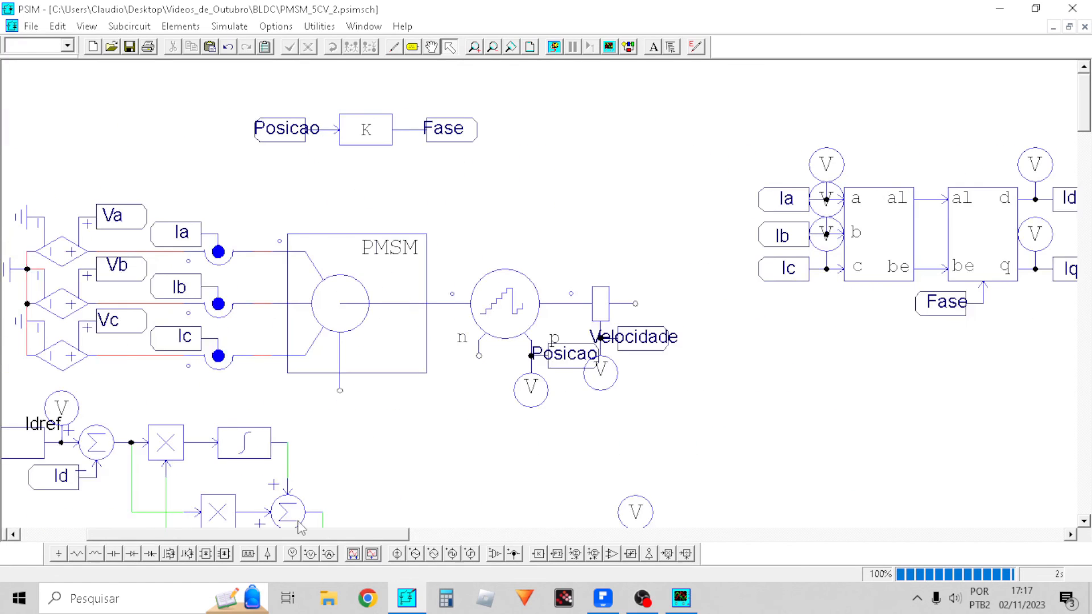
pyautogui.hscroll(-3, 308, 455)
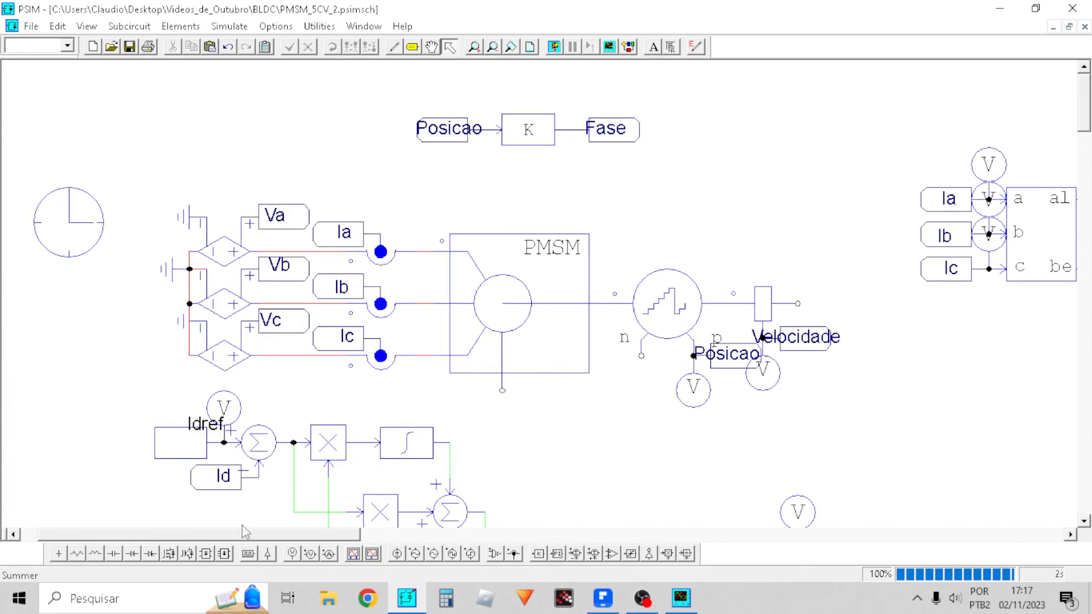
pyautogui.scroll(-6, 319, 438)
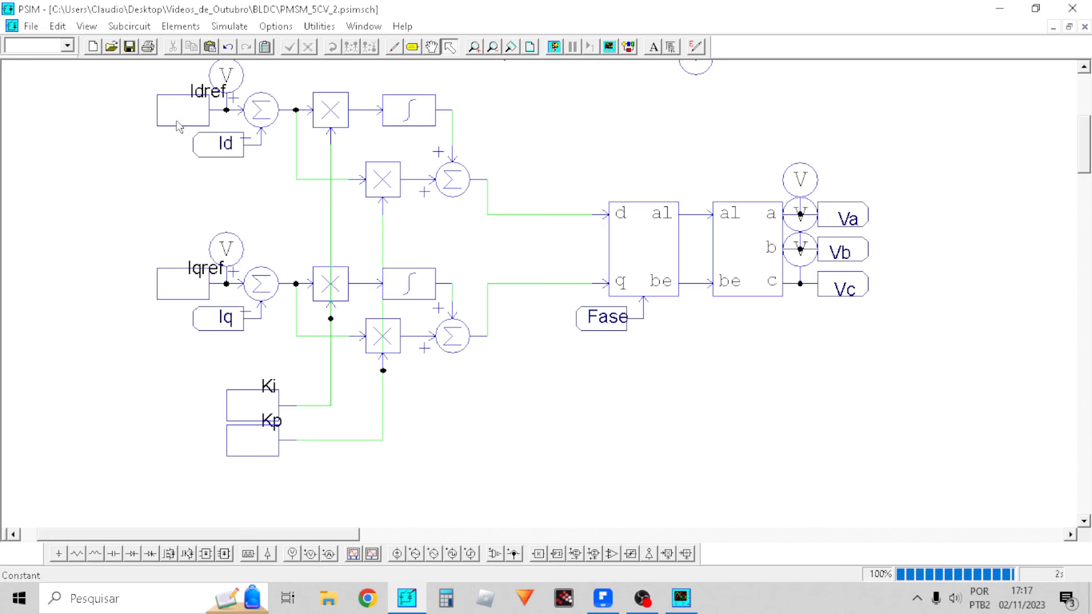
pyautogui.click(188, 289)
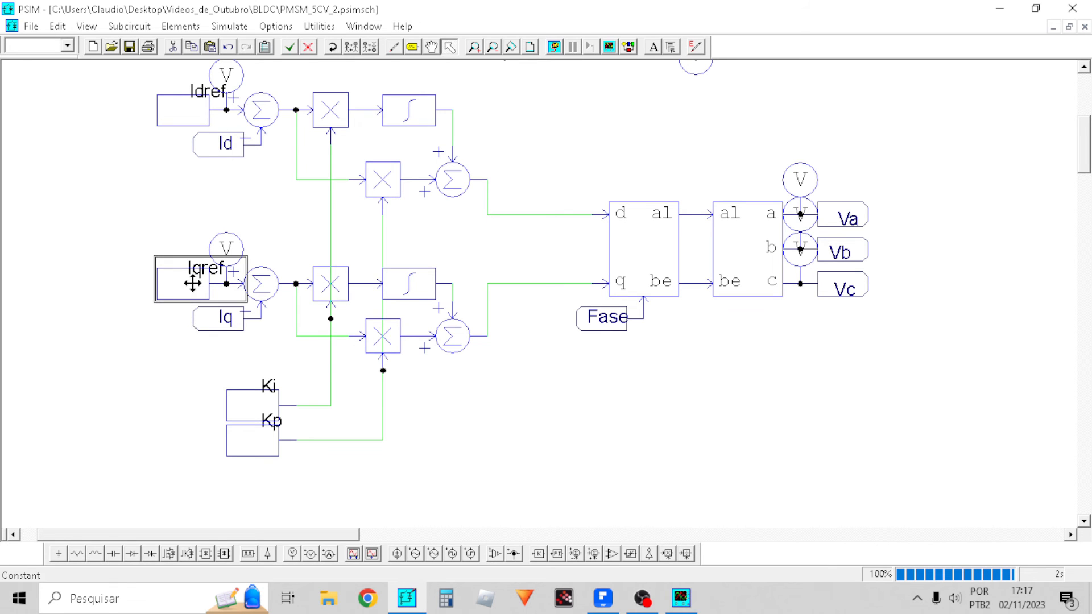
pyautogui.scroll(3, 165, 150)
pyautogui.click(161, 265)
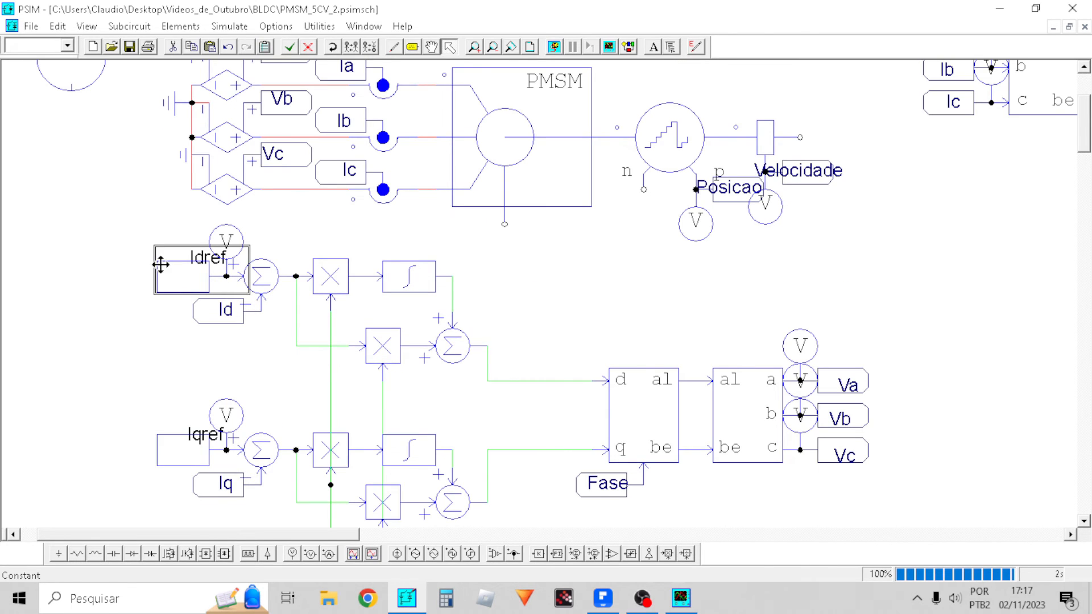
pyautogui.doubleClick(190, 278)
pyautogui.click(261, 228)
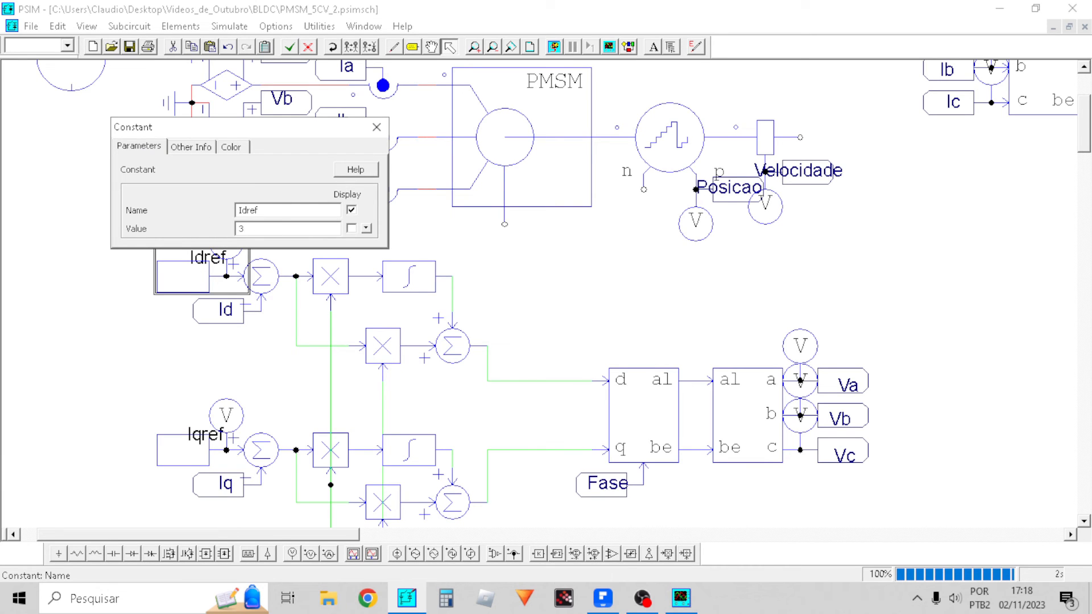
pyautogui.write('3')
pyautogui.click(376, 127)
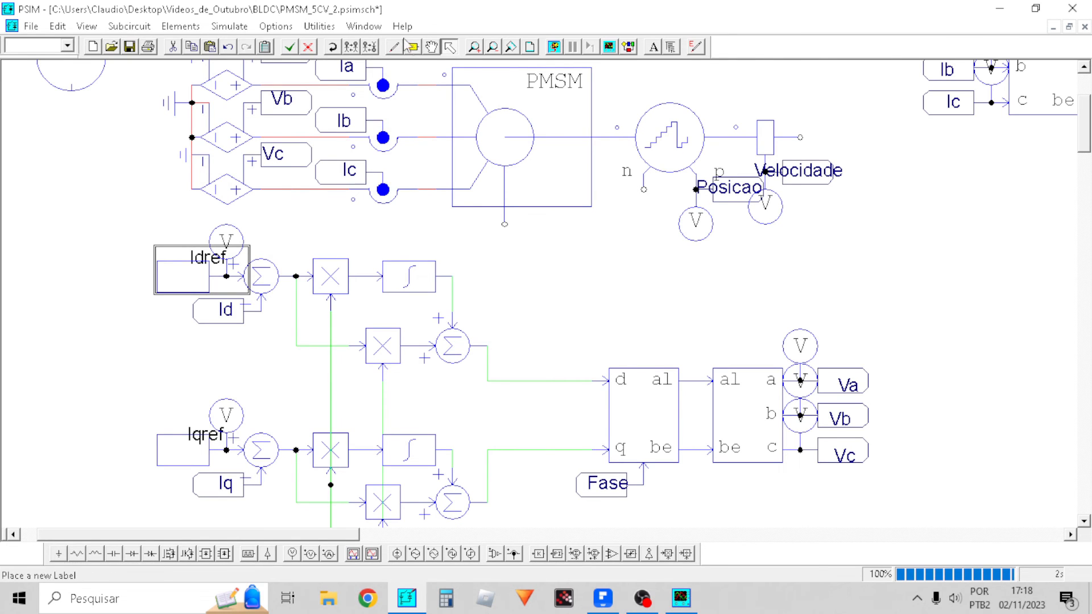
# Calculate 11.35*sqrt(1-0.96^2) with the built-in calculator
pyautogui.click(302, 29)
pyautogui.click(367, 182)
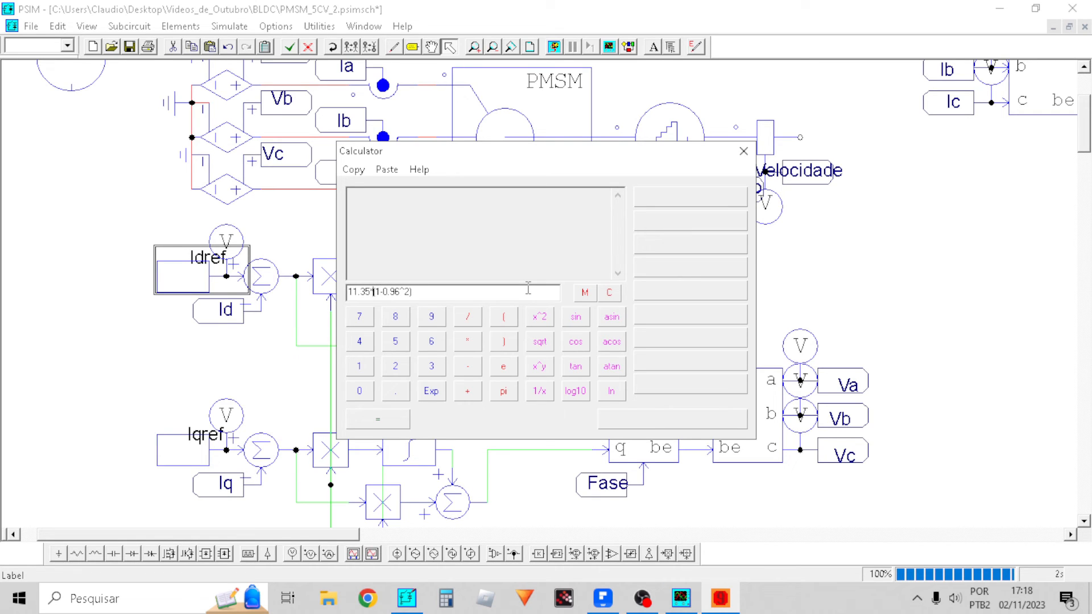
pyautogui.write('sqrt')
pyautogui.press('Return')
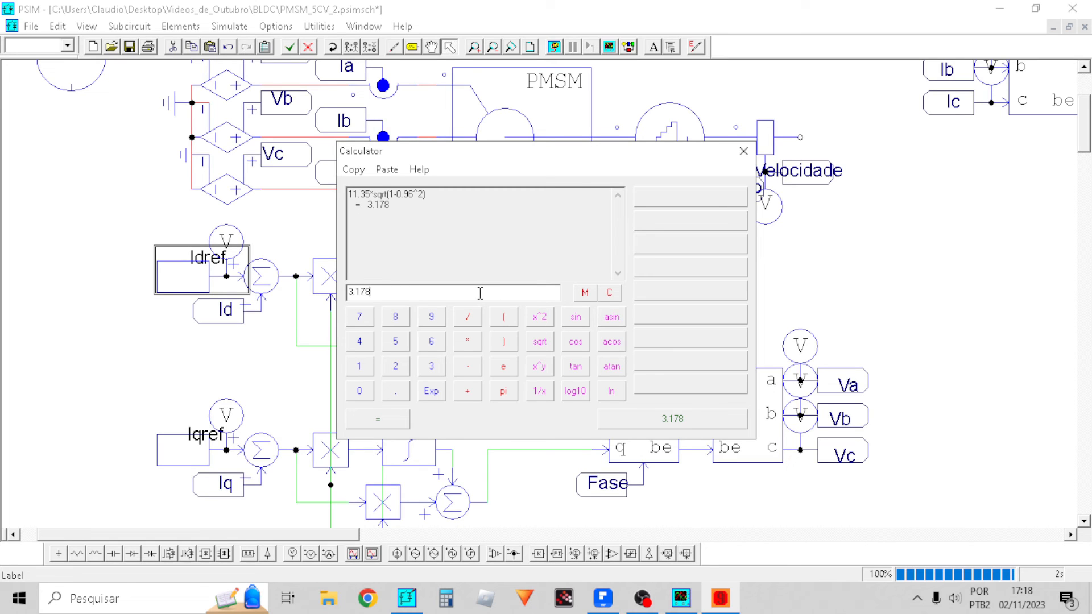
pyautogui.click(744, 150)
# Set the Idref constant to 3.2
pyautogui.doubleClick(163, 277)
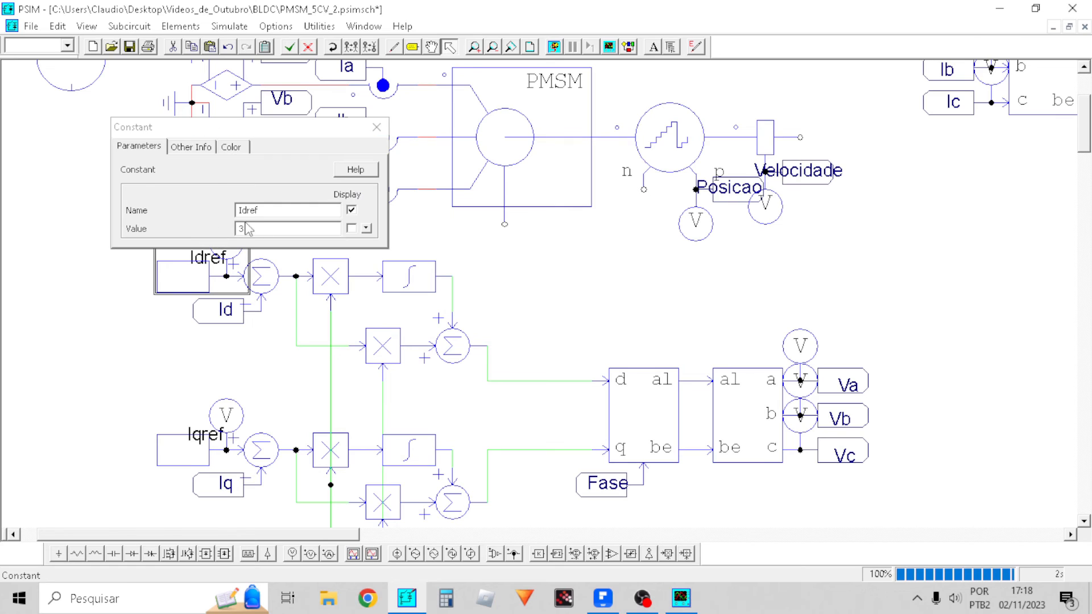
pyautogui.click(261, 230)
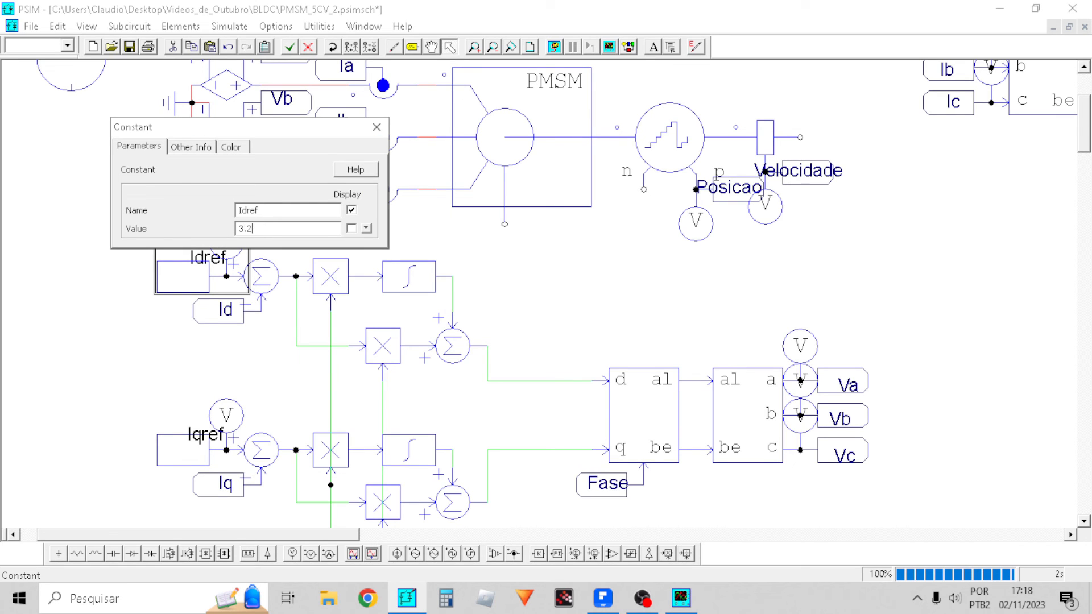
pyautogui.write('.2')
pyautogui.click(377, 127)
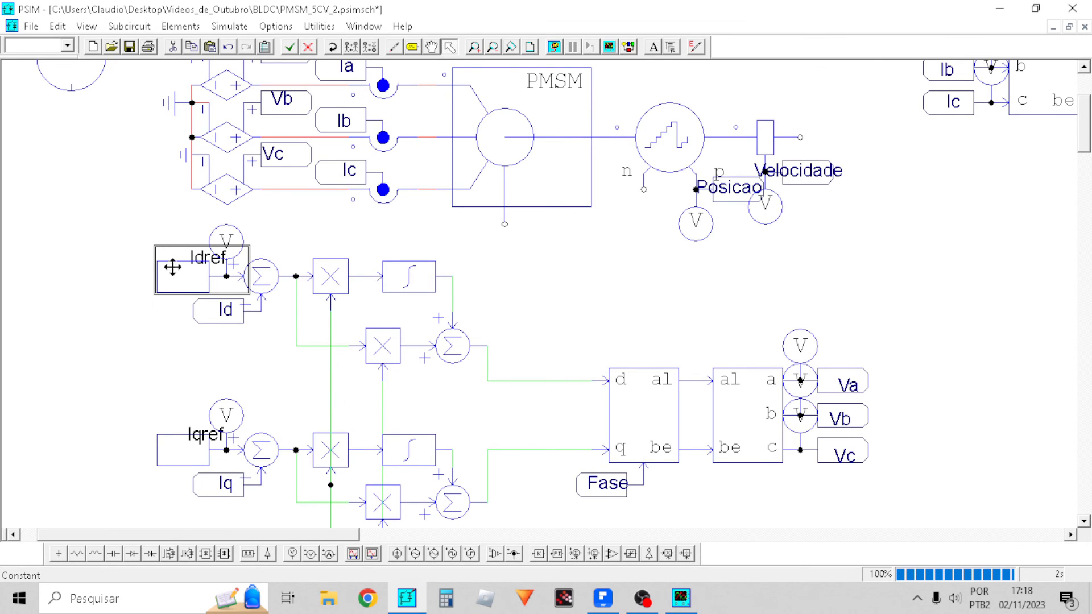
# Check the value stored in the Idref constant without changing it
pyautogui.click(162, 363)
pyautogui.doubleClick(164, 276)
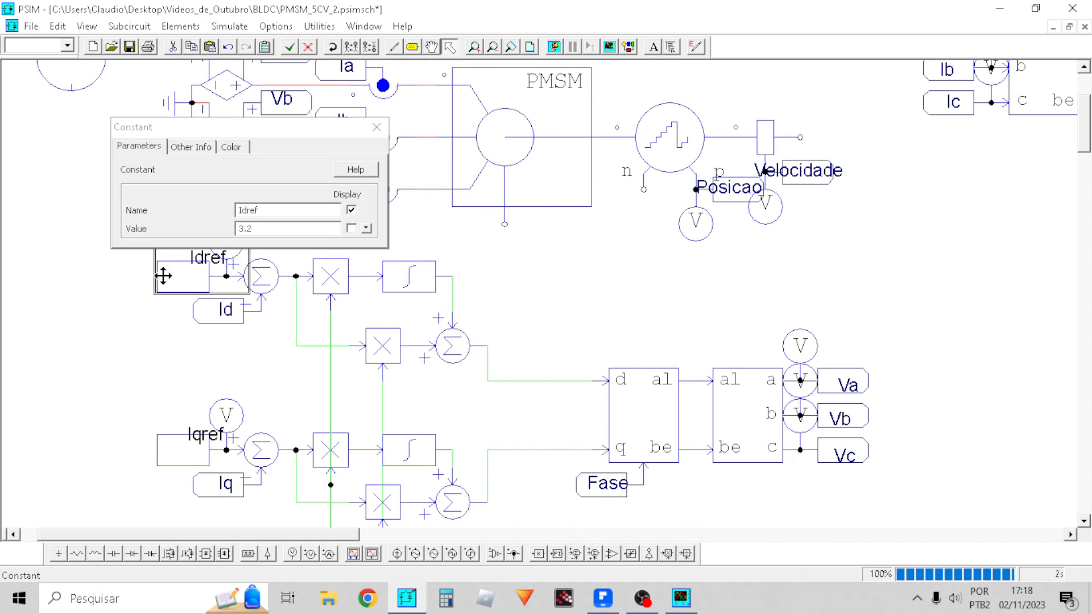
pyautogui.click(377, 126)
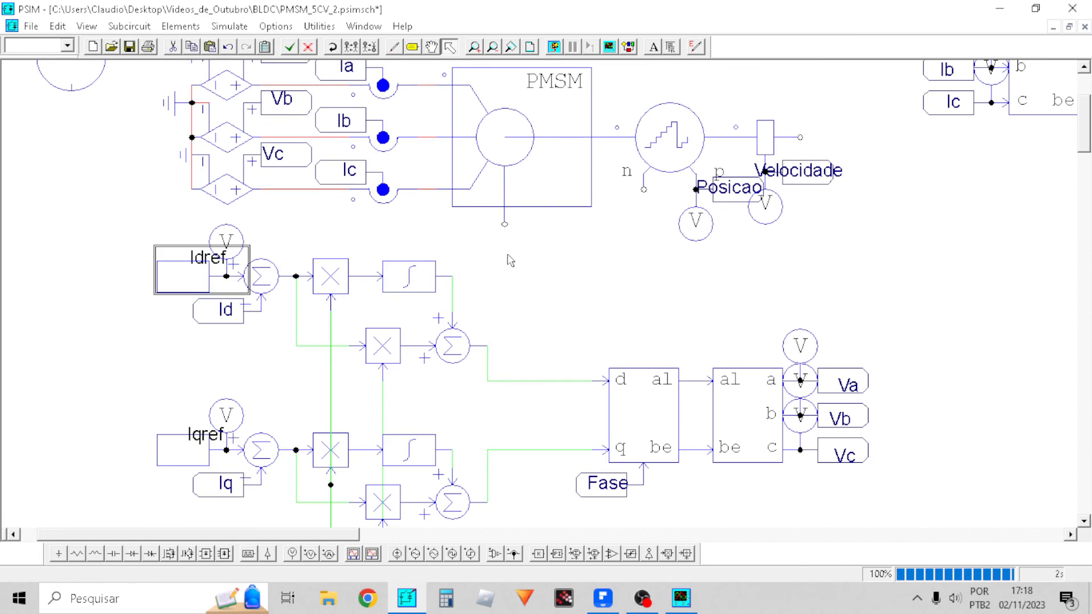
pyautogui.click(507, 258)
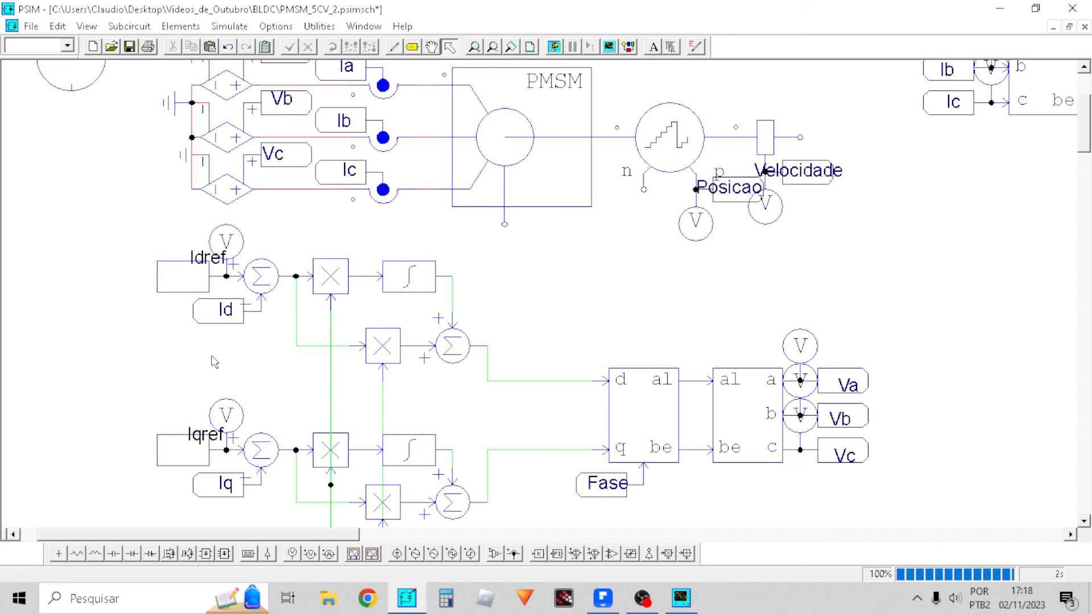
# Replace the Iqref constant at the q-axis summer's positive input with a copy of the Iq label, renamed Iqref
pyautogui.scroll(-3, 222, 324)
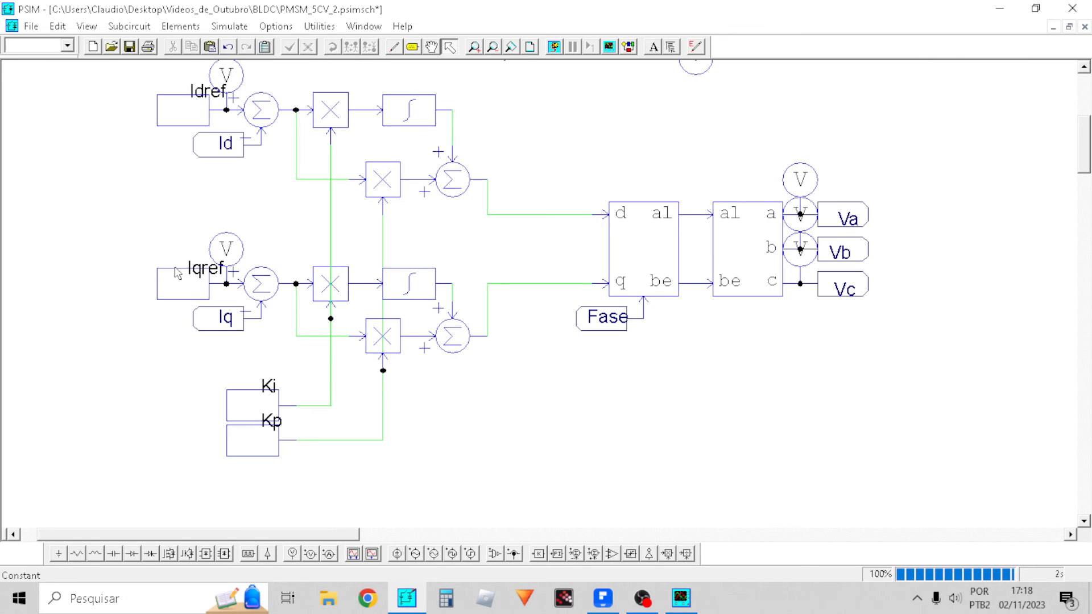
pyautogui.click(219, 319)
pyautogui.click(182, 274)
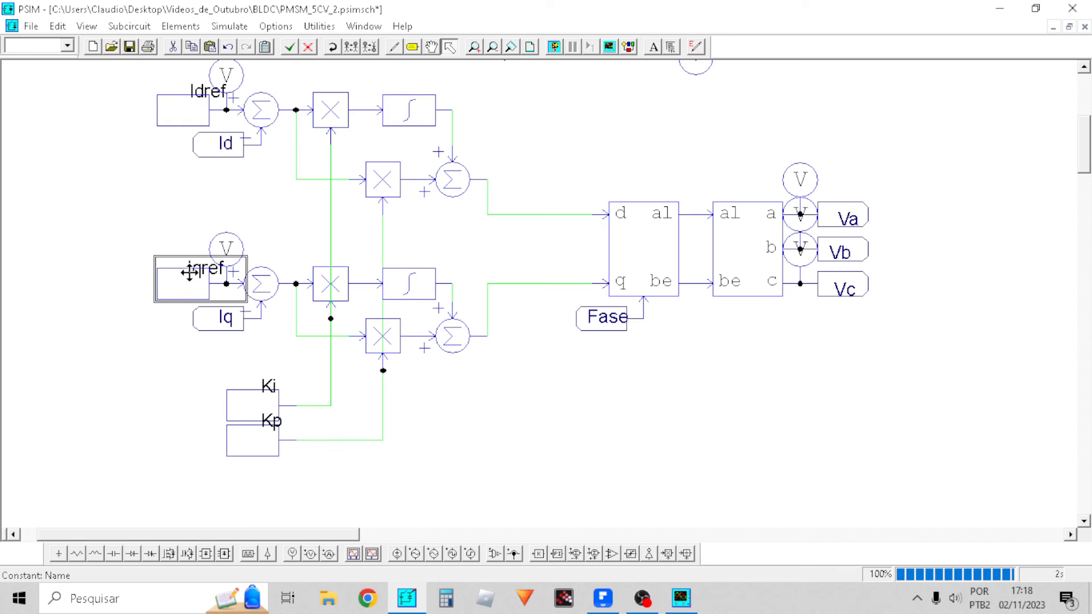
pyautogui.press('Delete')
pyautogui.click(218, 320)
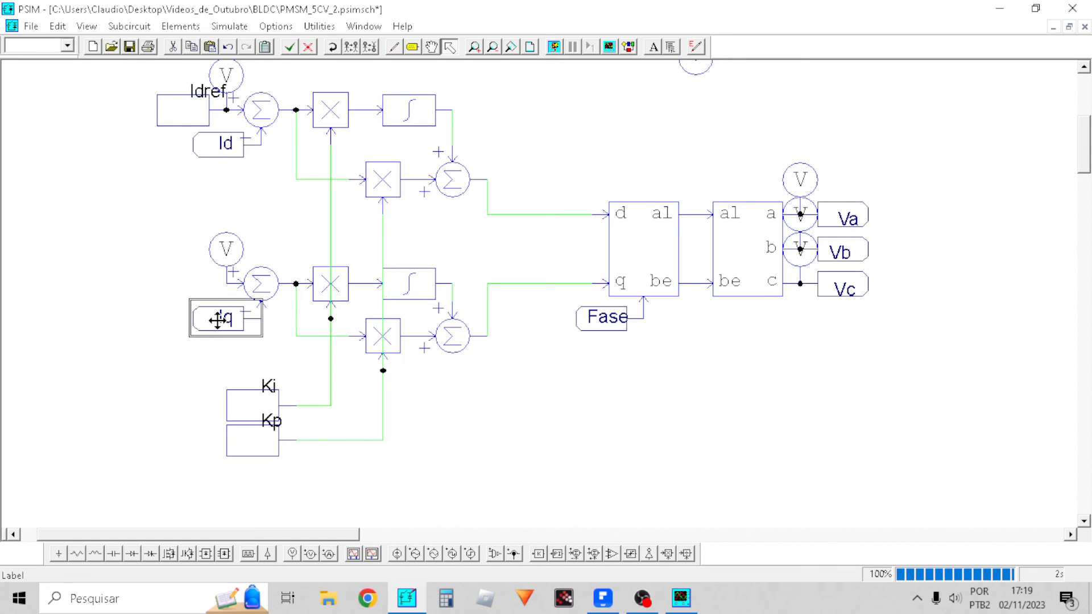
pyautogui.hotkey('ctrl', 'c')
pyautogui.hotkey('ctrl', 'v')
pyautogui.click(190, 284)
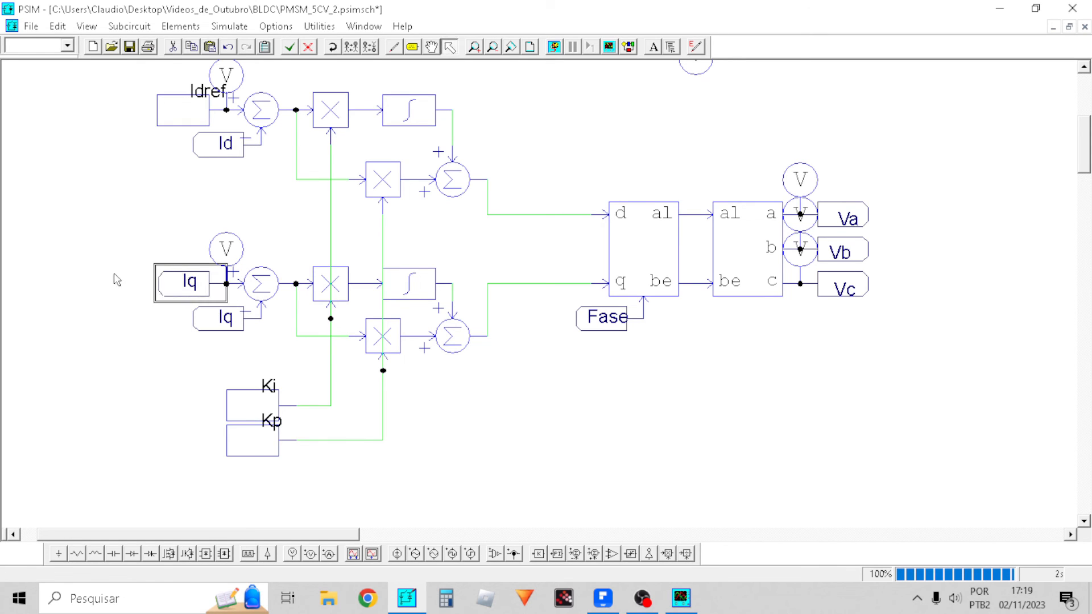
pyautogui.doubleClick(190, 284)
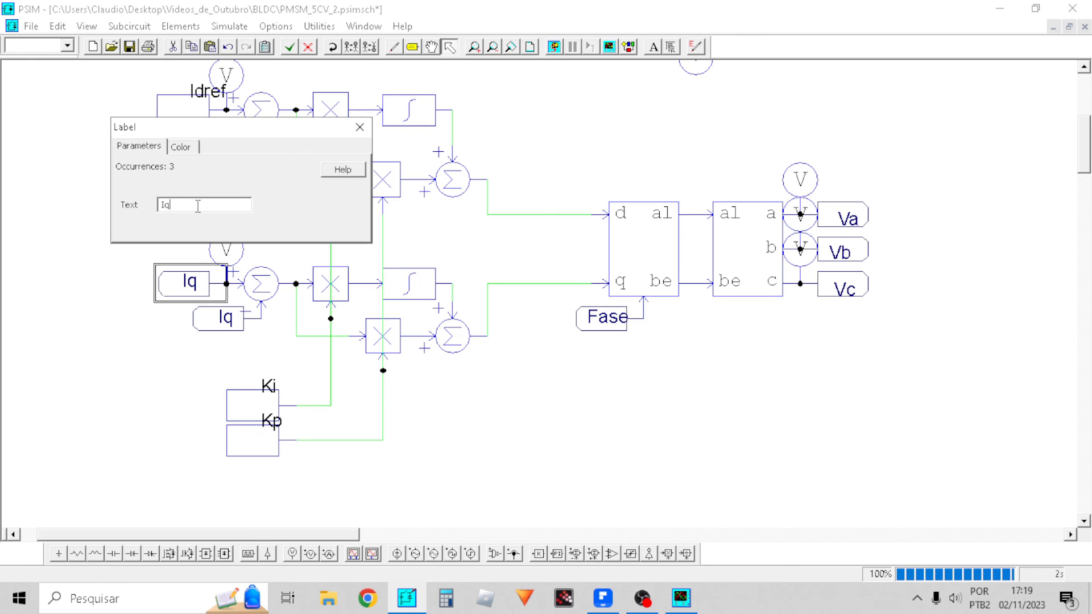
pyautogui.click(364, 131)
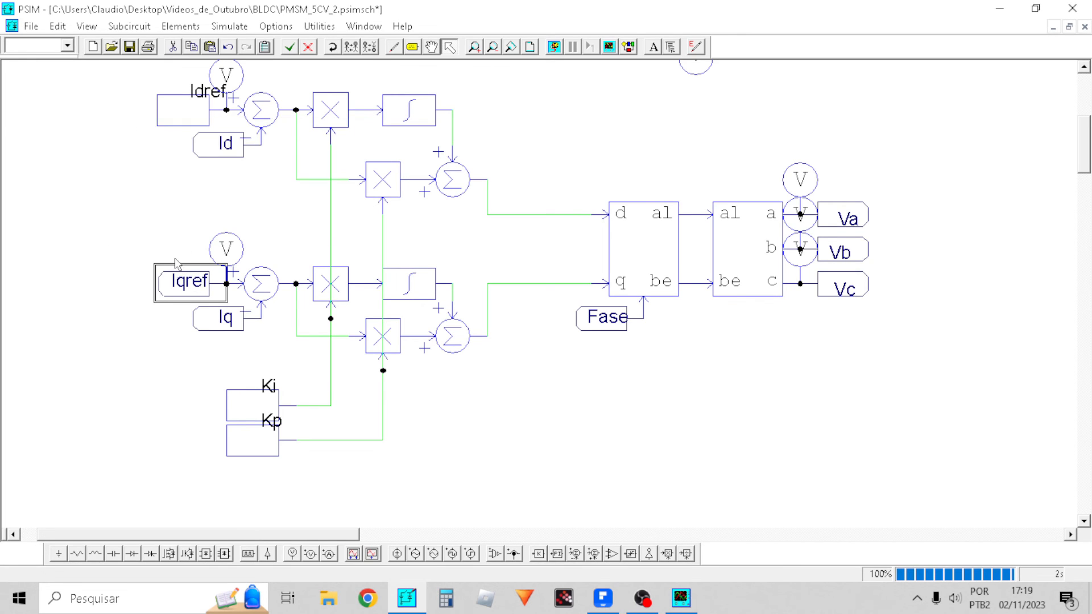
# Place a copy of the Iqref label in the empty area below the Iq output and flip it horizontally
pyautogui.hotkey('ctrl', 'c')
pyautogui.hotkey('ctrl', 'v')
pyautogui.click(852, 424)
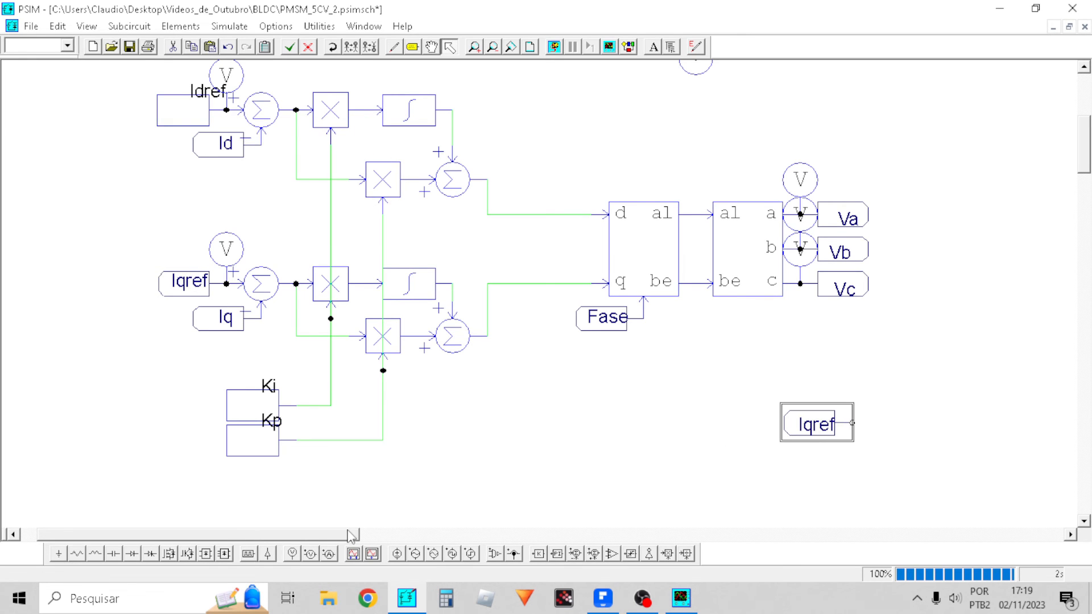
pyautogui.moveTo(352, 537); pyautogui.dragTo(488, 536)
pyautogui.moveTo(358, 420); pyautogui.dragTo(722, 280)
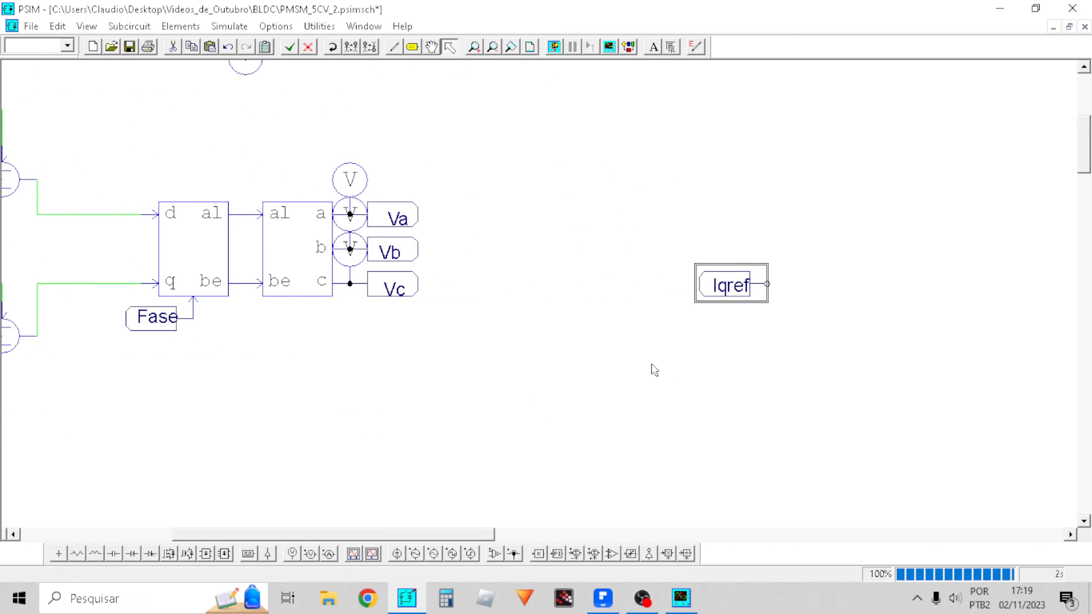
pyautogui.moveTo(464, 537); pyautogui.dragTo(543, 535)
pyautogui.scroll(3, 541, 434)
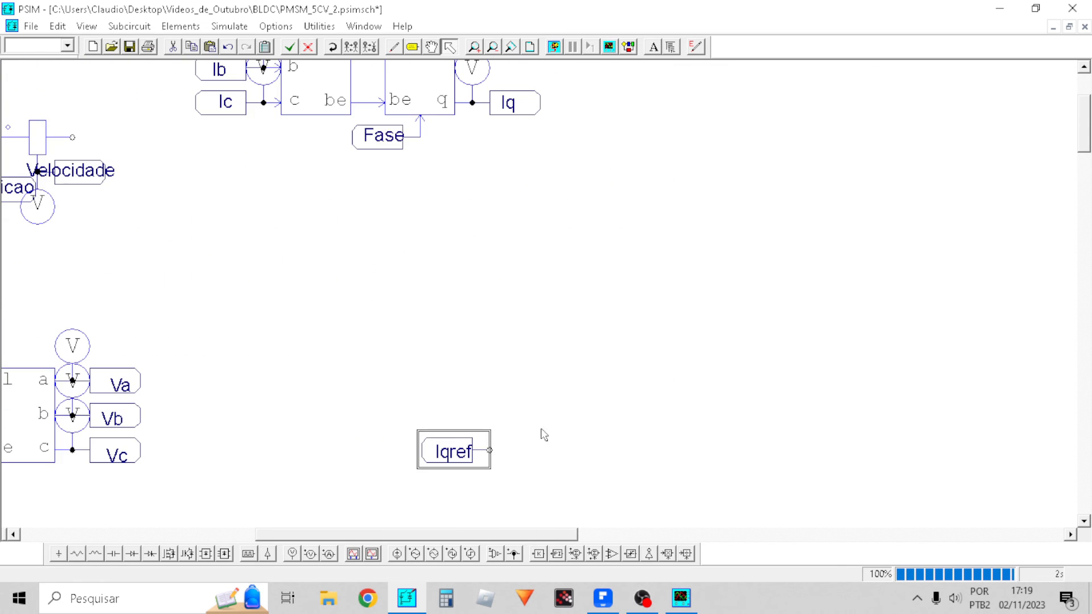
pyautogui.moveTo(456, 451); pyautogui.dragTo(609, 310)
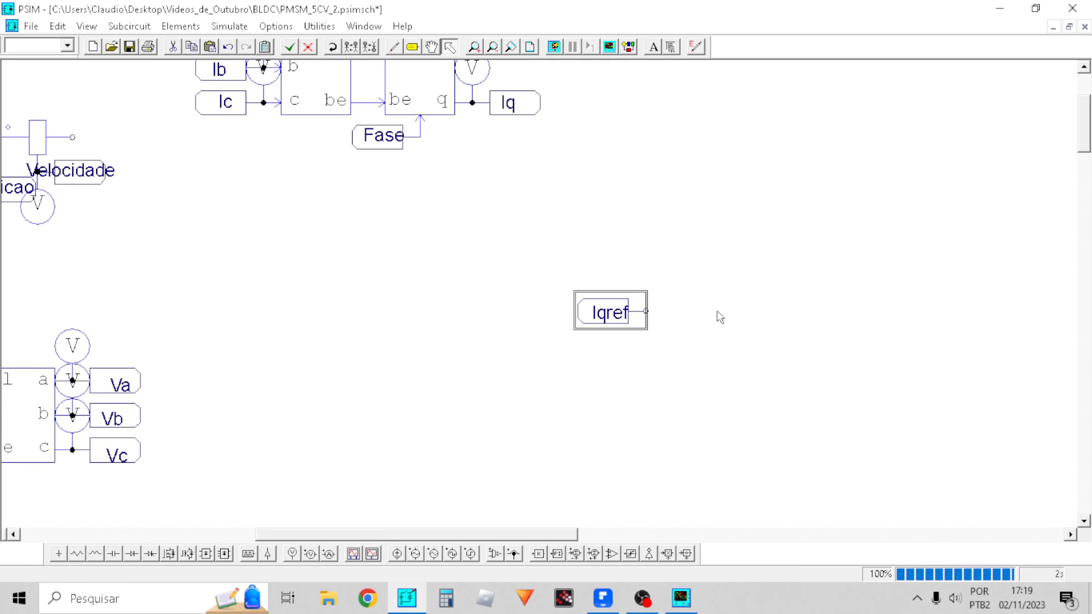
pyautogui.click(353, 48)
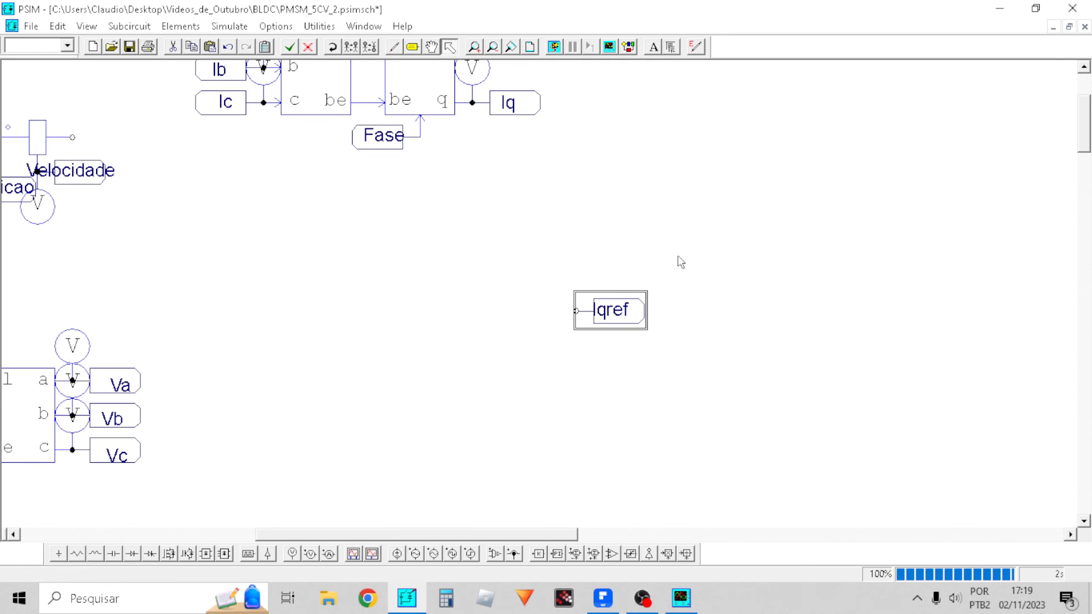
pyautogui.moveTo(601, 317); pyautogui.dragTo(617, 284)
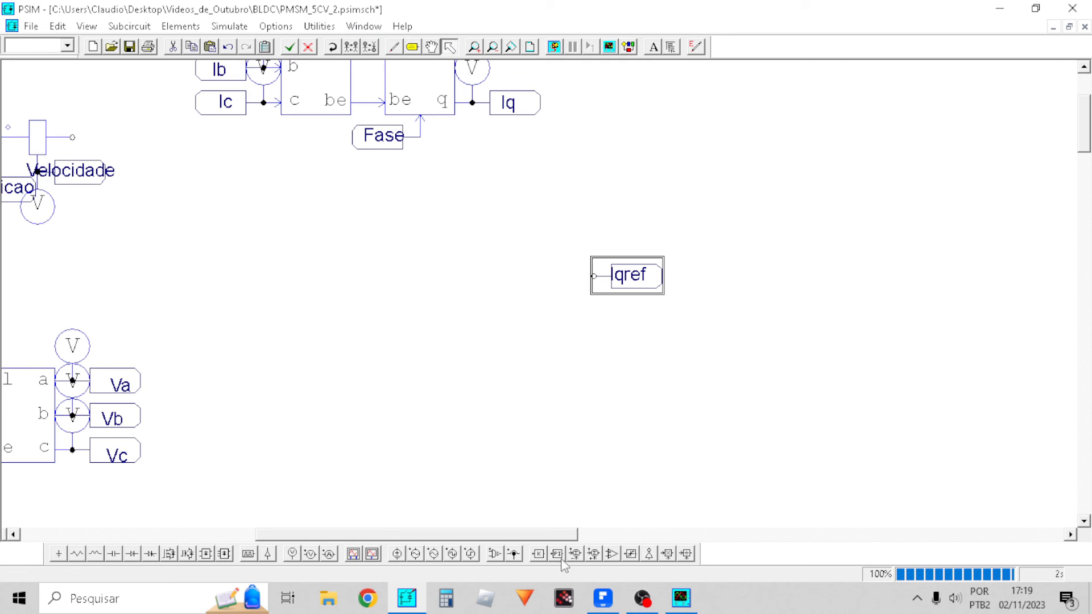
pyautogui.click(538, 554)
pyautogui.press('Escape')
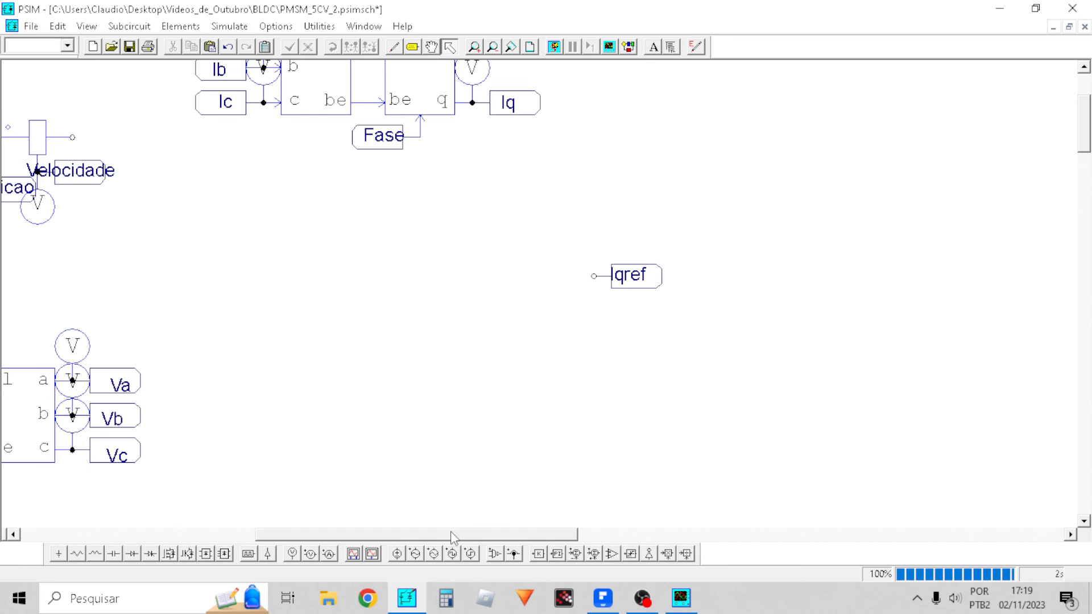
# Duplicate the q-axis PI controller, with its summers, multipliers and integrator, beside the separate Iqref label
pyautogui.moveTo(454, 538); pyautogui.dragTo(247, 538)
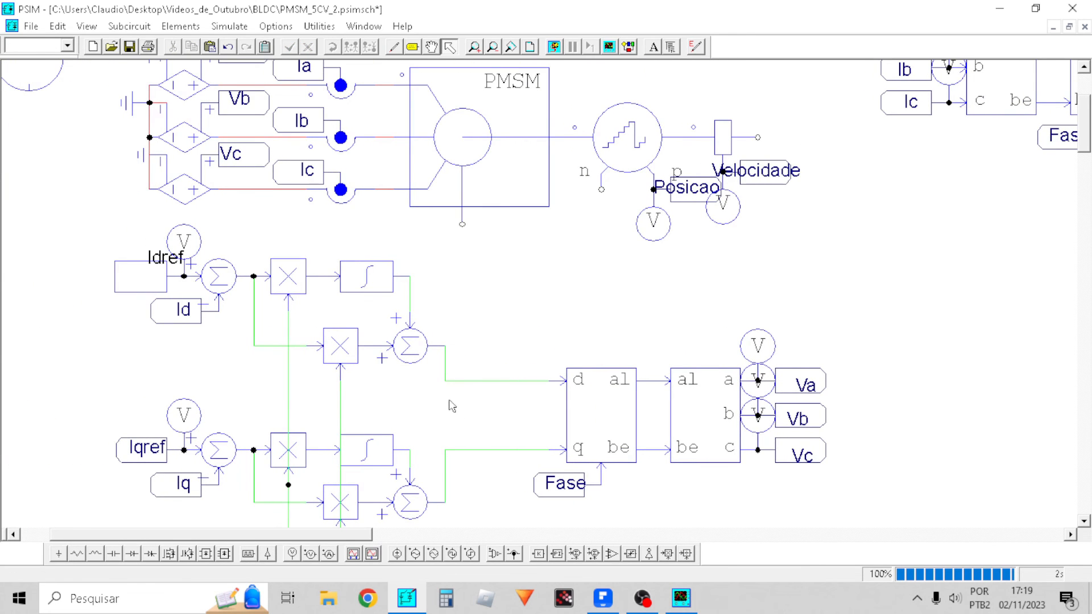
pyautogui.moveTo(452, 406); pyautogui.dragTo(369, 307)
pyautogui.scroll(-3, 415, 432)
pyautogui.moveTo(464, 401); pyautogui.dragTo(181, 246)
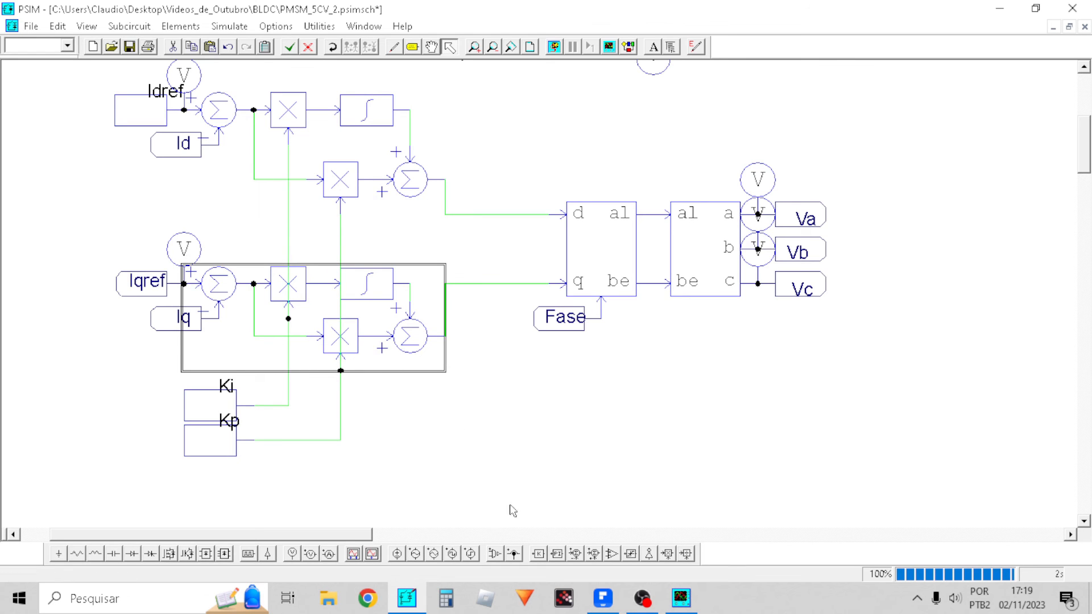
pyautogui.moveTo(353, 536); pyautogui.dragTo(519, 483)
pyautogui.scroll(3, 656, 423)
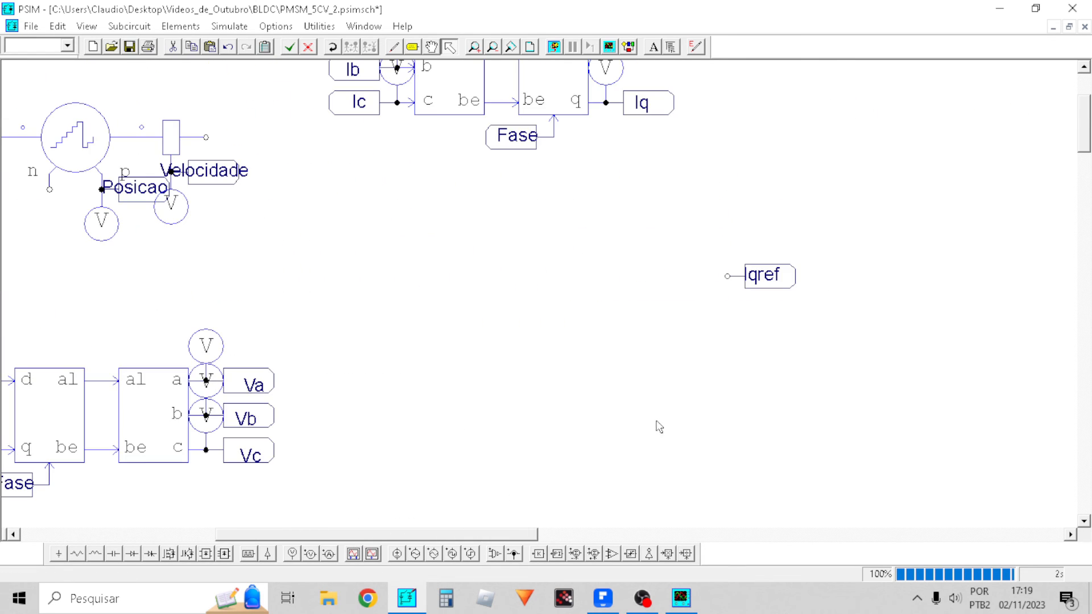
pyautogui.hotkey('ctrl', 'v')
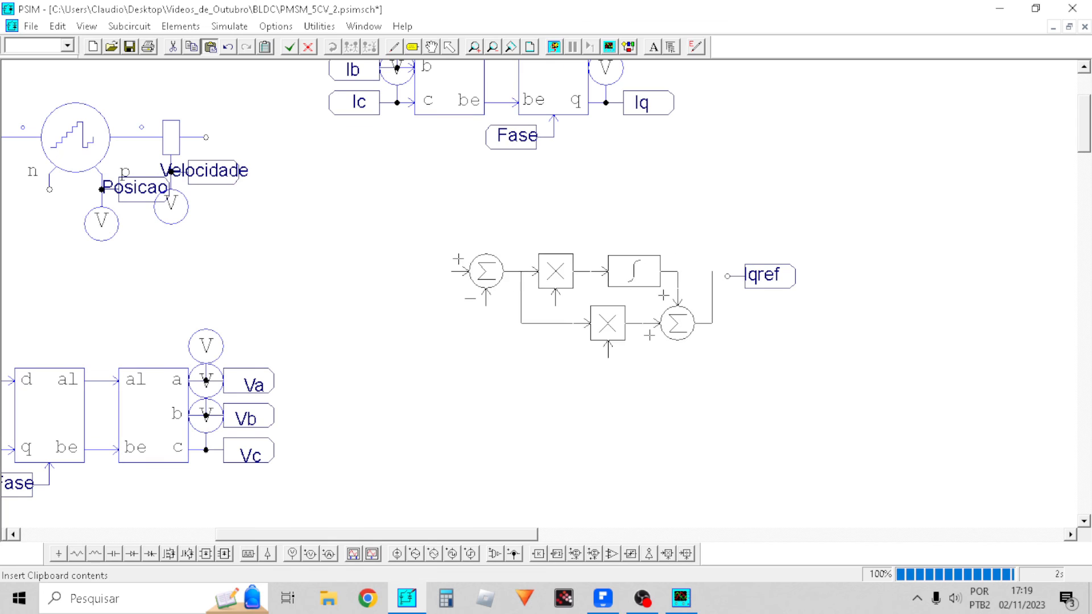
pyautogui.click(592, 263)
# Attach the separate Iqref label to the copied PI controller's output and shift the whole assembly into open space
pyautogui.moveTo(756, 346); pyautogui.dragTo(714, 194)
pyautogui.moveTo(830, 354); pyautogui.dragTo(434, 176)
pyautogui.moveTo(631, 263); pyautogui.dragTo(630, 314)
pyautogui.moveTo(485, 535); pyautogui.dragTo(551, 535)
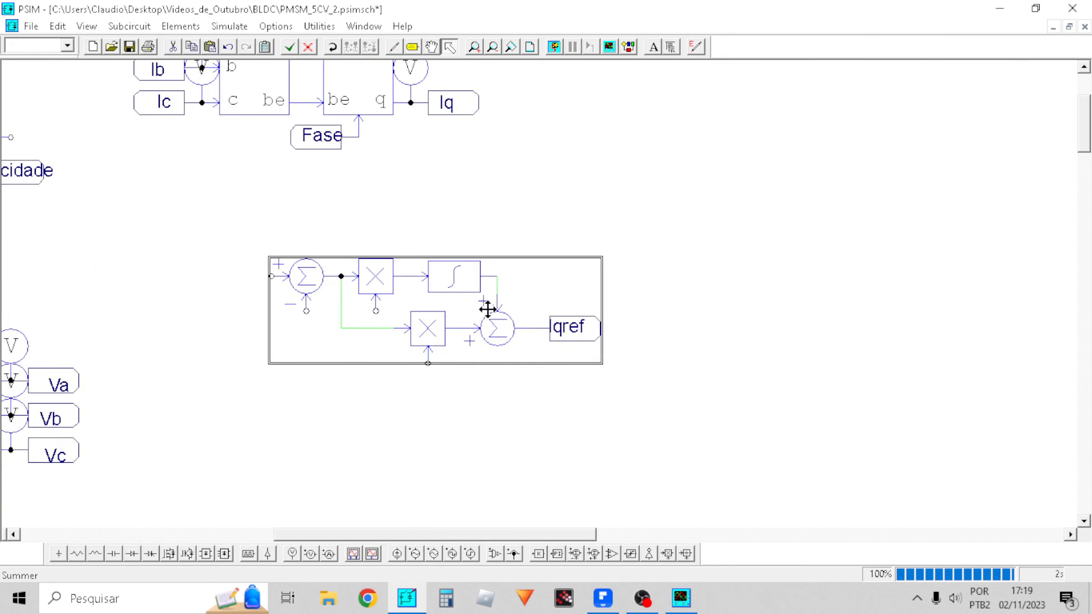
pyautogui.moveTo(439, 319); pyautogui.dragTo(492, 319)
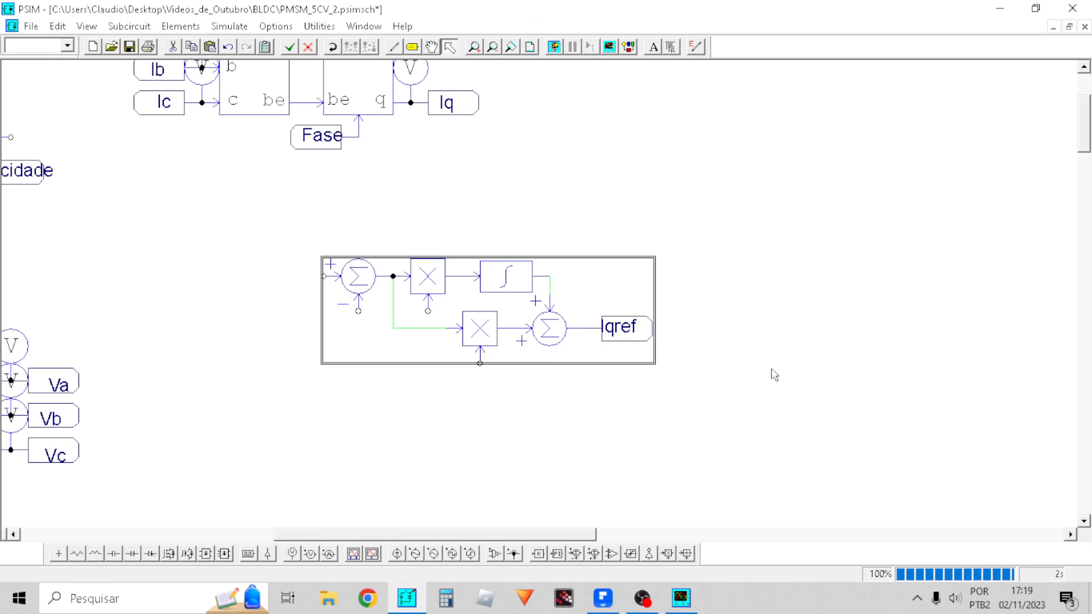
pyautogui.click(623, 328)
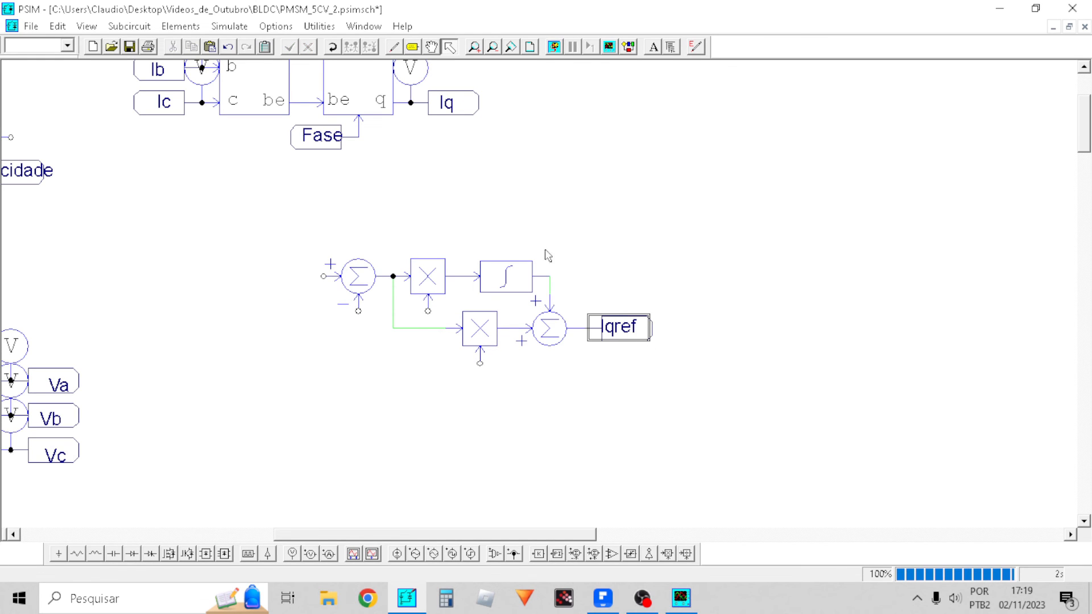
pyautogui.click(844, 331)
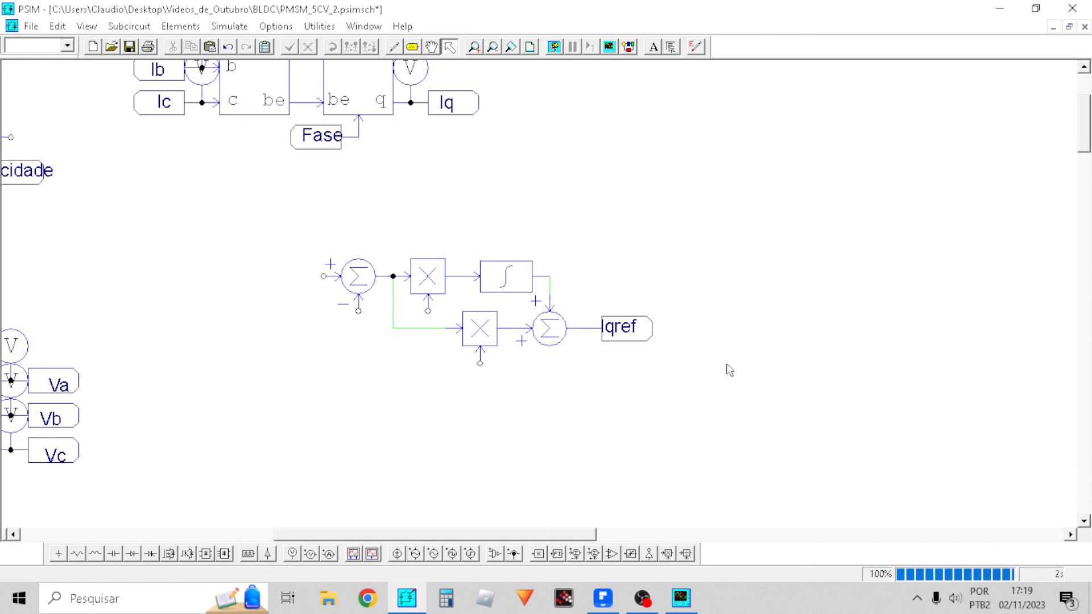
# Replace both multipliers in the copied PI controller with proportional K blocks
pyautogui.click(476, 341)
pyautogui.press('Delete')
pyautogui.click(453, 291)
pyautogui.press('Delete')
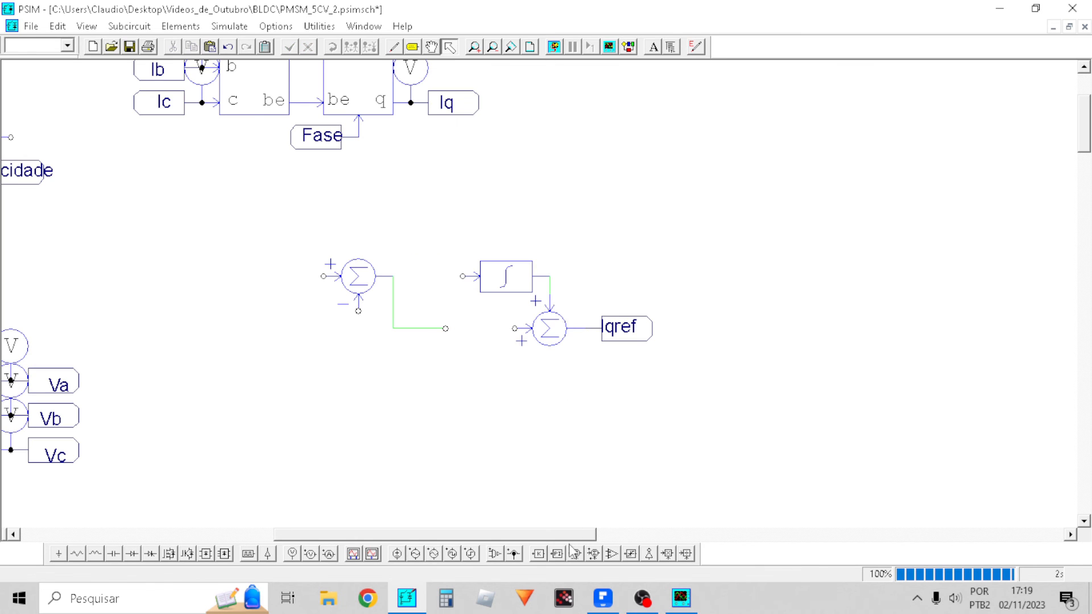
pyautogui.click(538, 554)
pyautogui.click(472, 329)
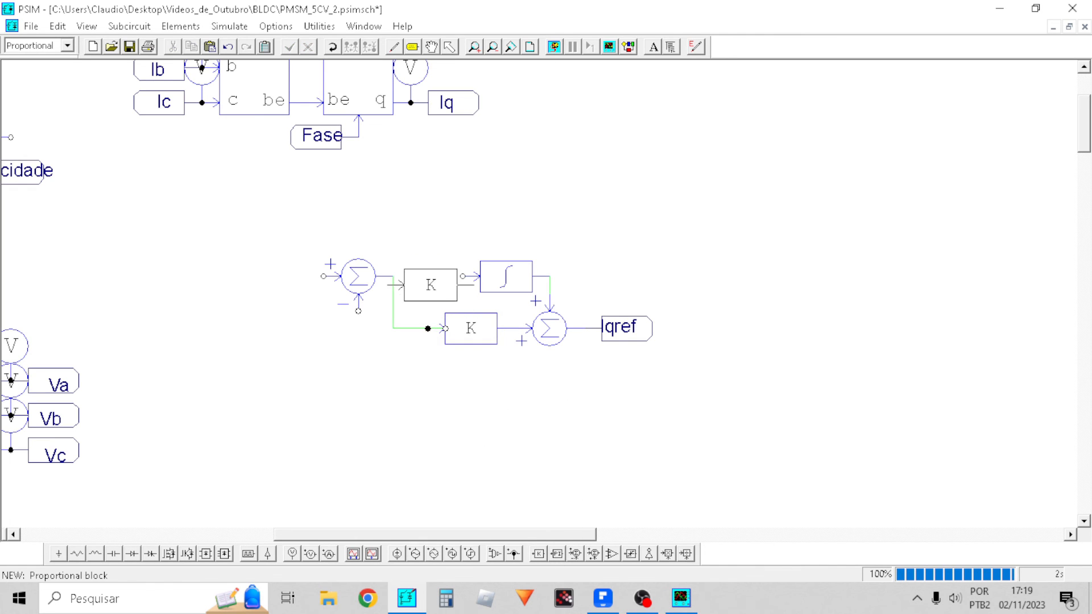
pyautogui.click(436, 276)
# Move the integrator and the output summer with its Iqref label further right, and delete the leftover wire between them
pyautogui.moveTo(502, 281); pyautogui.dragTo(518, 278)
pyautogui.moveTo(552, 329); pyautogui.dragTo(574, 334)
pyautogui.click(556, 335)
pyautogui.click(515, 317)
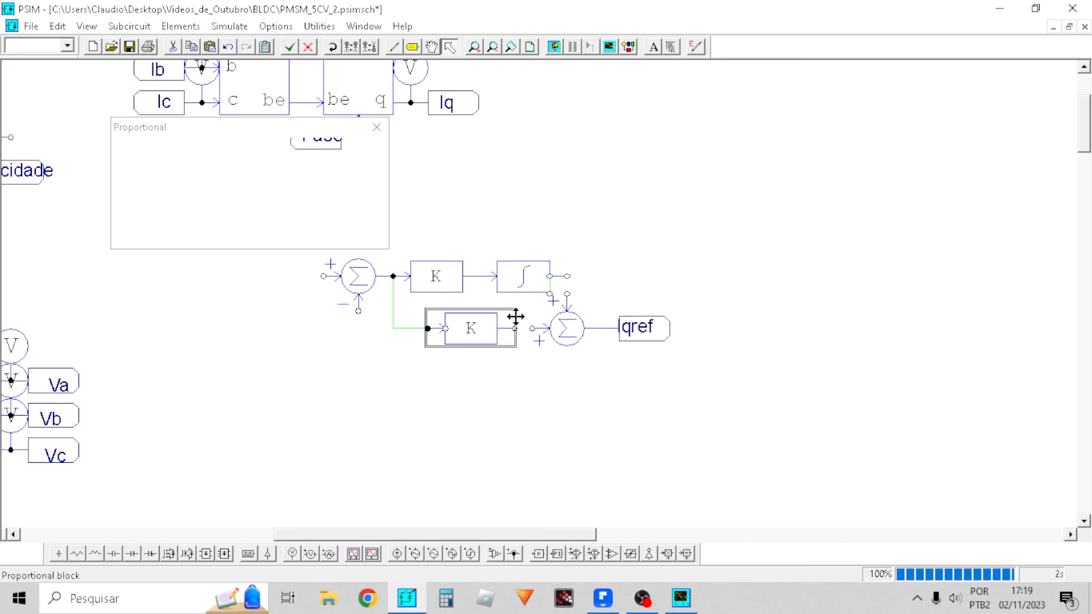
pyautogui.click(377, 126)
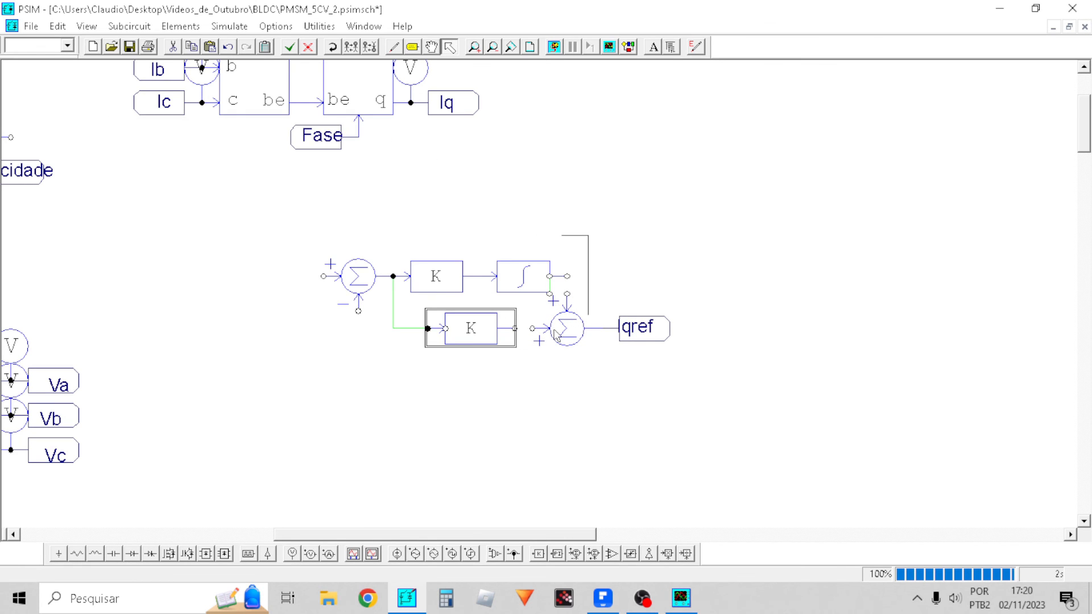
pyautogui.moveTo(556, 334); pyautogui.dragTo(529, 330)
pyautogui.press('Delete')
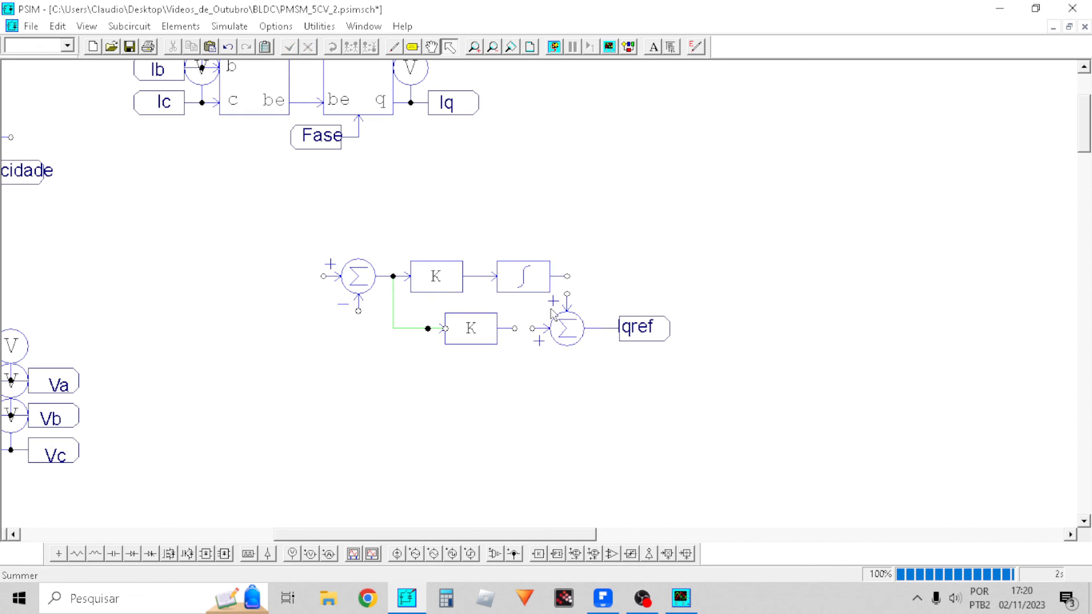
# Wire the integrator and the lower K block to the output summer, and delete the redundant wire stub at the lower K input
pyautogui.click(398, 50)
pyautogui.moveTo(568, 295); pyautogui.dragTo(567, 277)
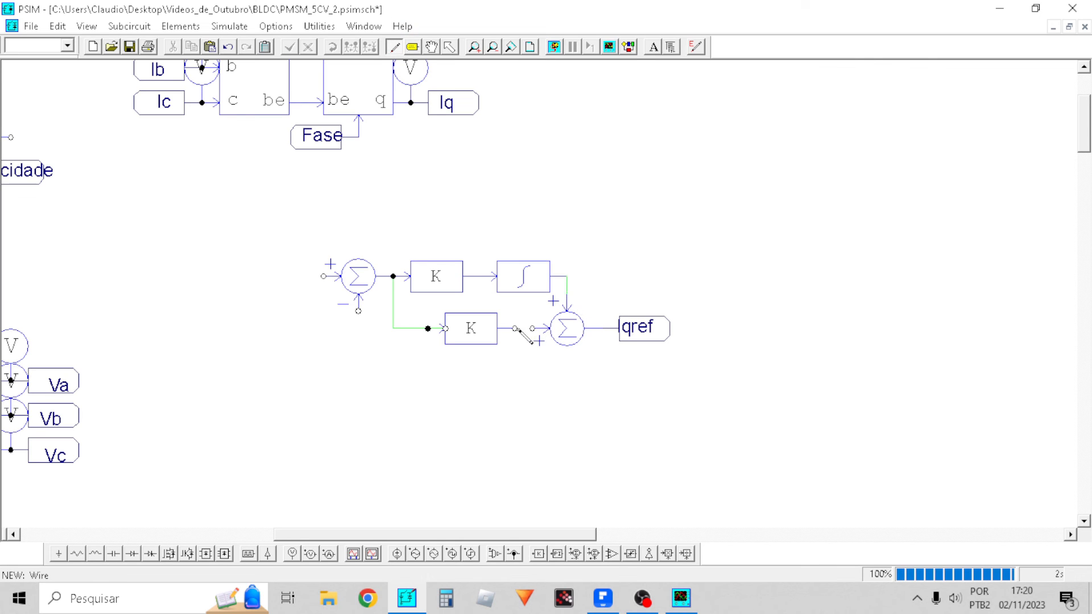
pyautogui.press('Escape')
pyautogui.moveTo(463, 362); pyautogui.dragTo(414, 308)
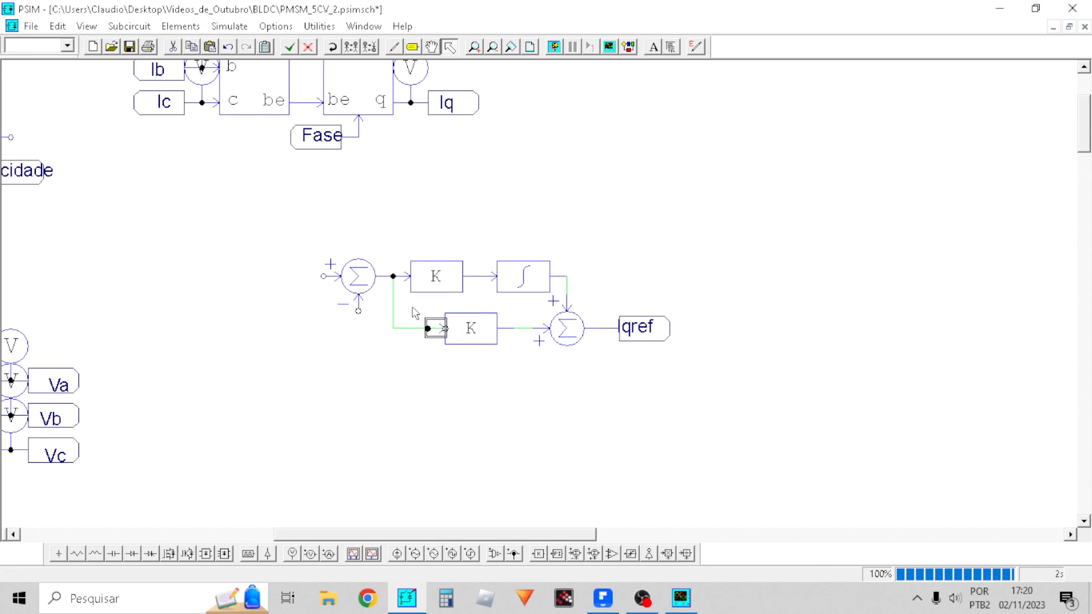
pyautogui.press('Delete')
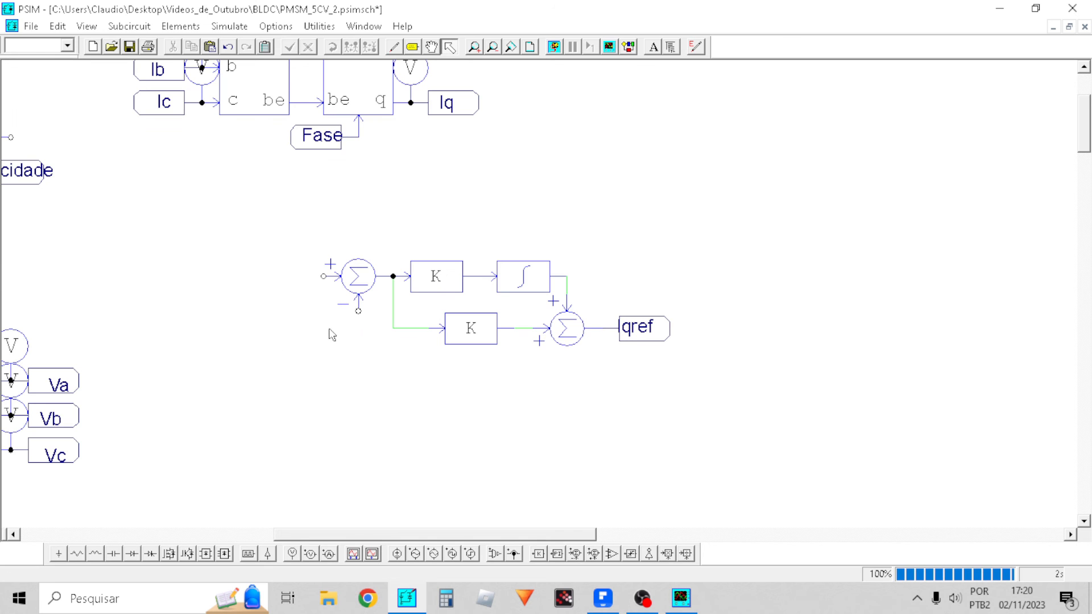
# Copy the Velocidade label, flip it horizontally, and connect it to the negative input of the new controller's first summer
pyautogui.scroll(3, 328, 268)
pyautogui.moveTo(369, 535); pyautogui.dragTo(304, 538)
pyautogui.click(280, 346)
pyautogui.hotkey('ctrl', 'c')
pyautogui.hotkey('ctrl', 'v')
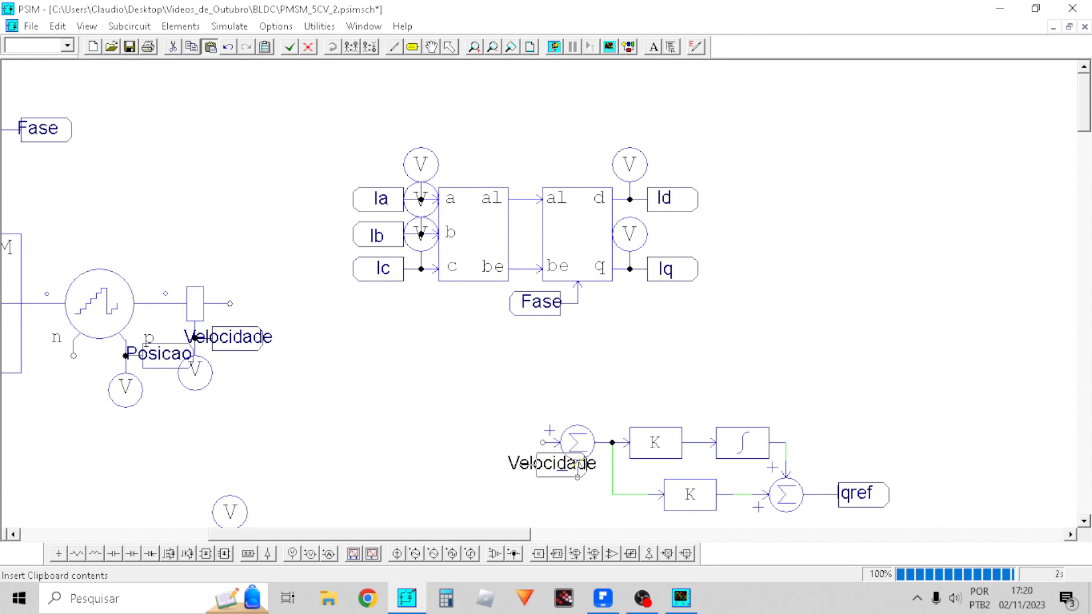
pyautogui.scroll(-3, 577, 466)
pyautogui.click(523, 308)
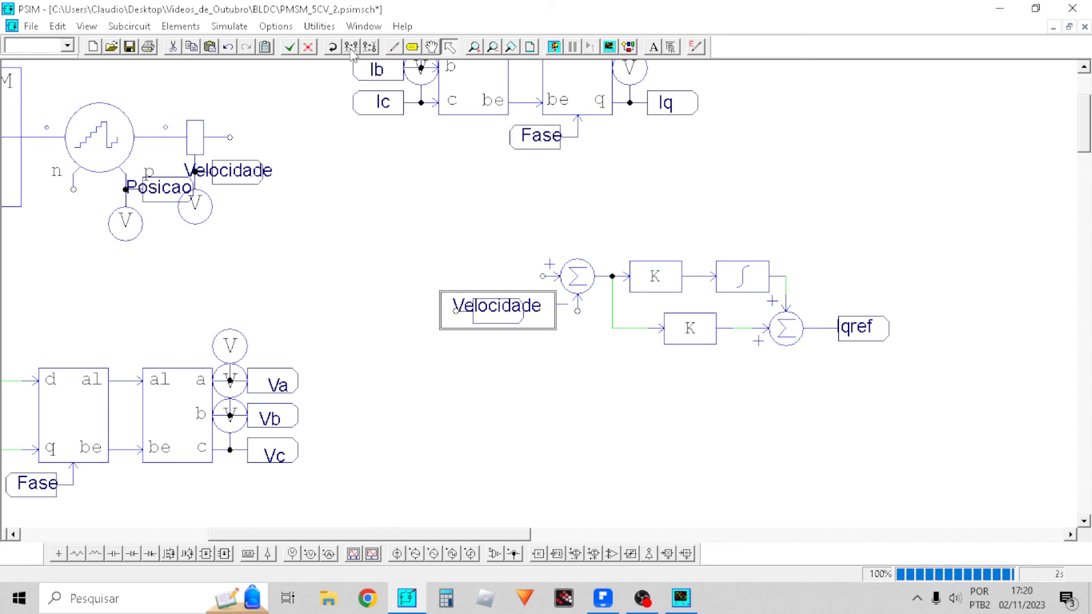
pyautogui.moveTo(487, 324); pyautogui.dragTo(531, 328)
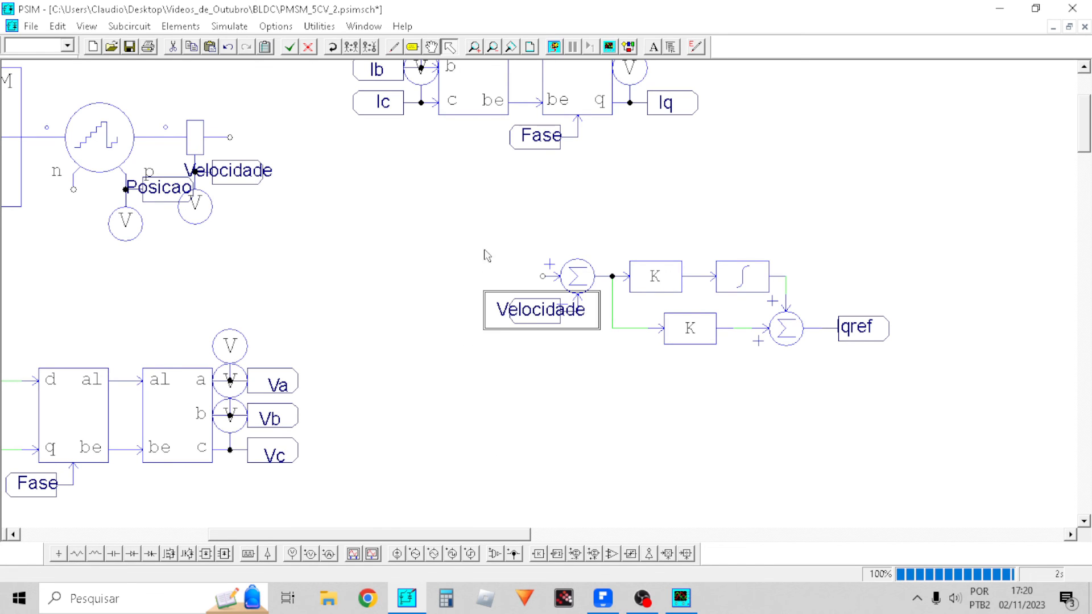
# Copy the disabled step voltage source with its ground and place the copy beside the speed controller's first summer, on its input side
pyautogui.click(440, 182)
pyautogui.moveTo(380, 537); pyautogui.dragTo(213, 537)
pyautogui.scroll(-8, 227, 459)
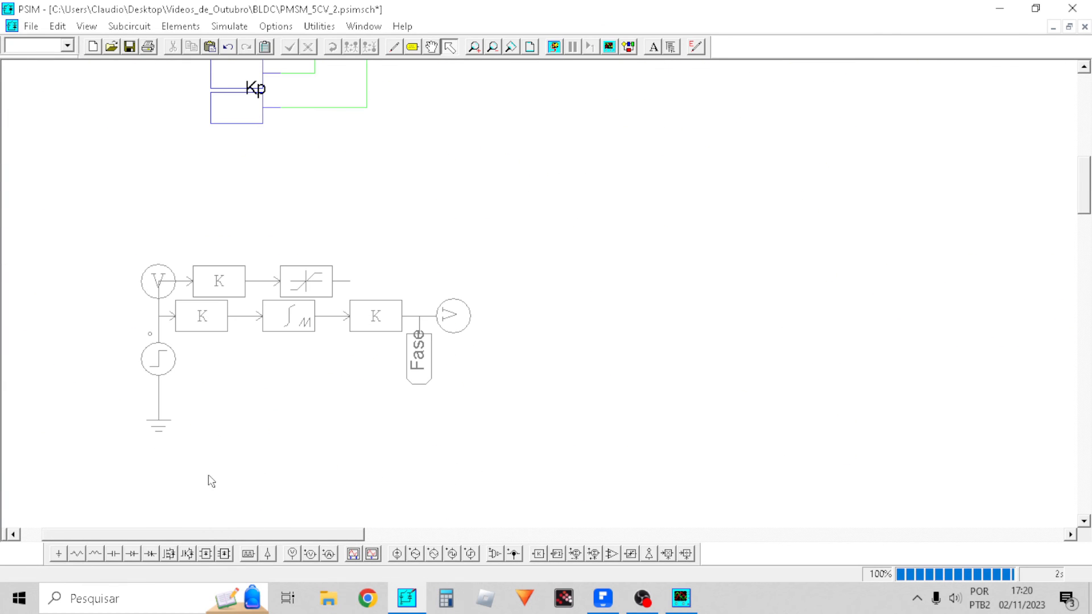
pyautogui.moveTo(212, 481); pyautogui.dragTo(130, 309)
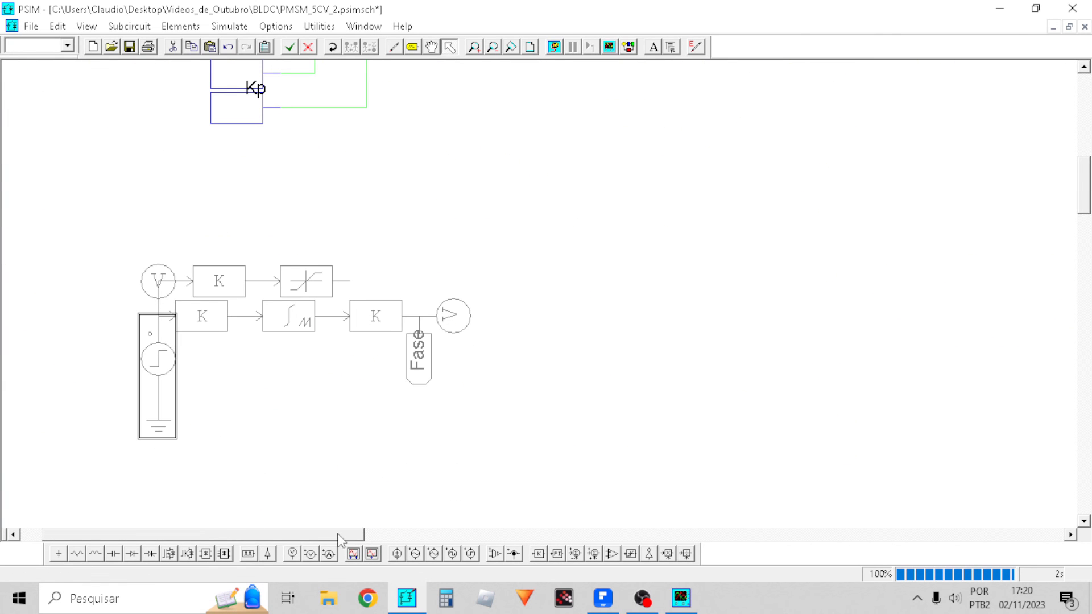
pyautogui.scroll(5, 547, 374)
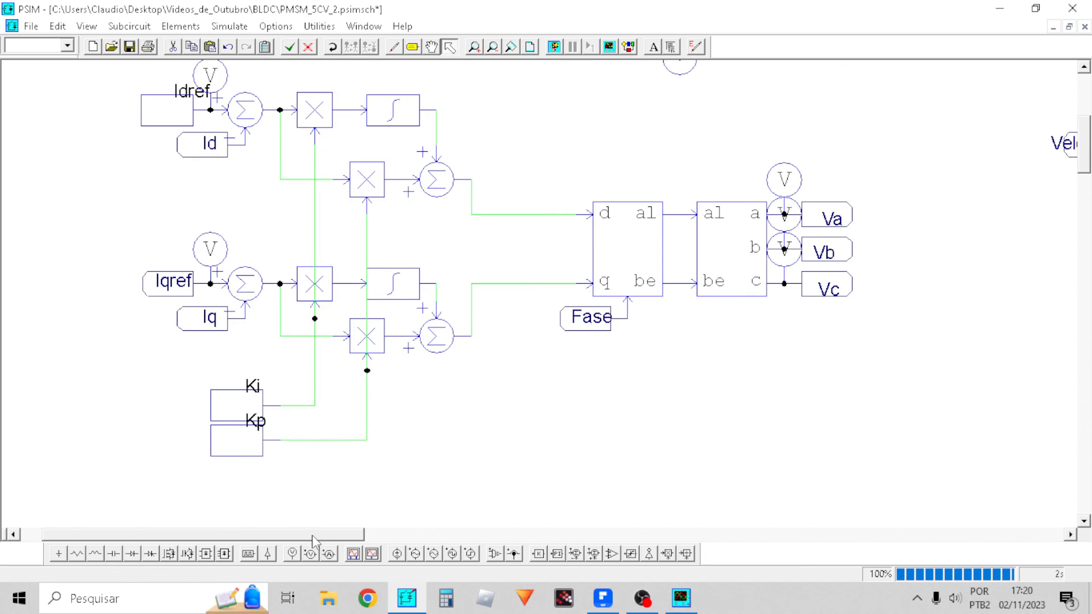
pyautogui.moveTo(314, 540); pyautogui.dragTo(522, 514)
pyautogui.scroll(4, 434, 385)
pyautogui.hotkey('ctrl', 'v')
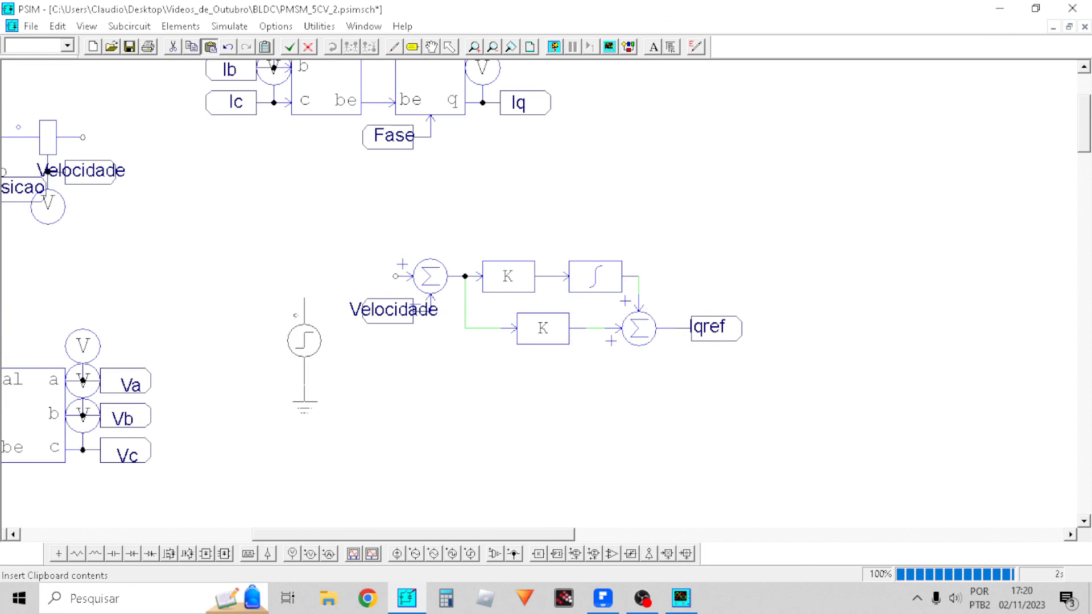
pyautogui.click(308, 328)
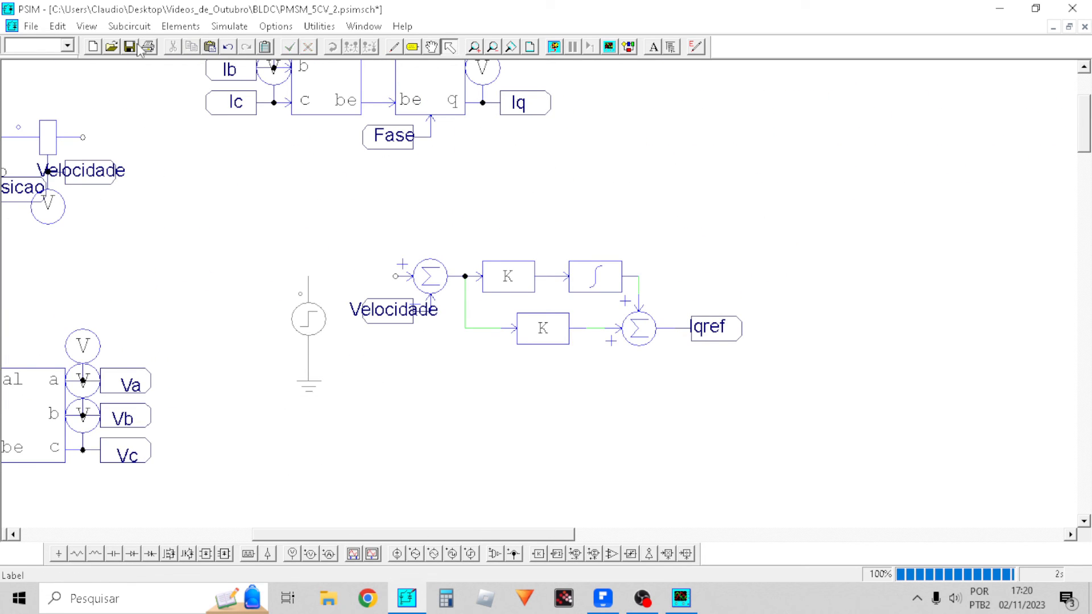
# Wire the copied step source to the positive input of the speed controller's first summer and enable the source with its ground
pyautogui.click(393, 47)
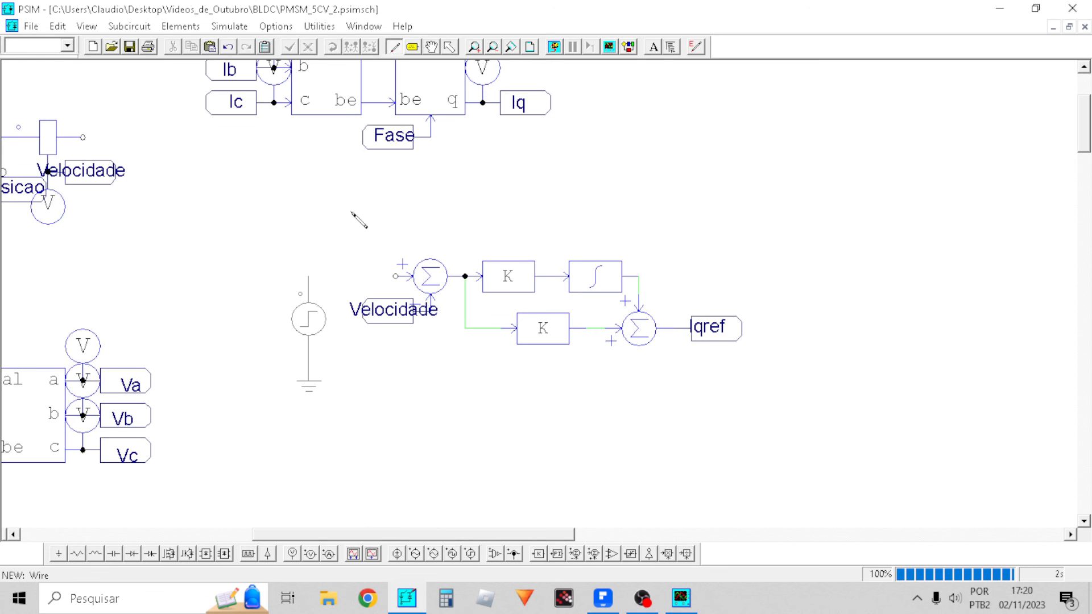
pyautogui.moveTo(310, 276); pyautogui.dragTo(396, 277)
pyautogui.press('Escape')
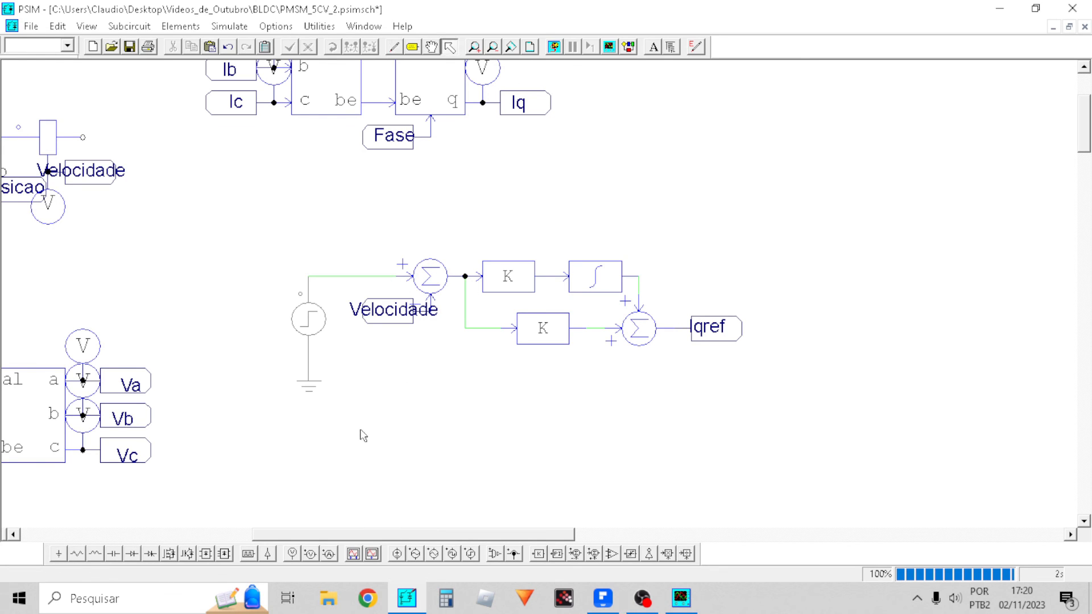
pyautogui.moveTo(358, 429); pyautogui.dragTo(264, 242)
pyautogui.rightClick(294, 313)
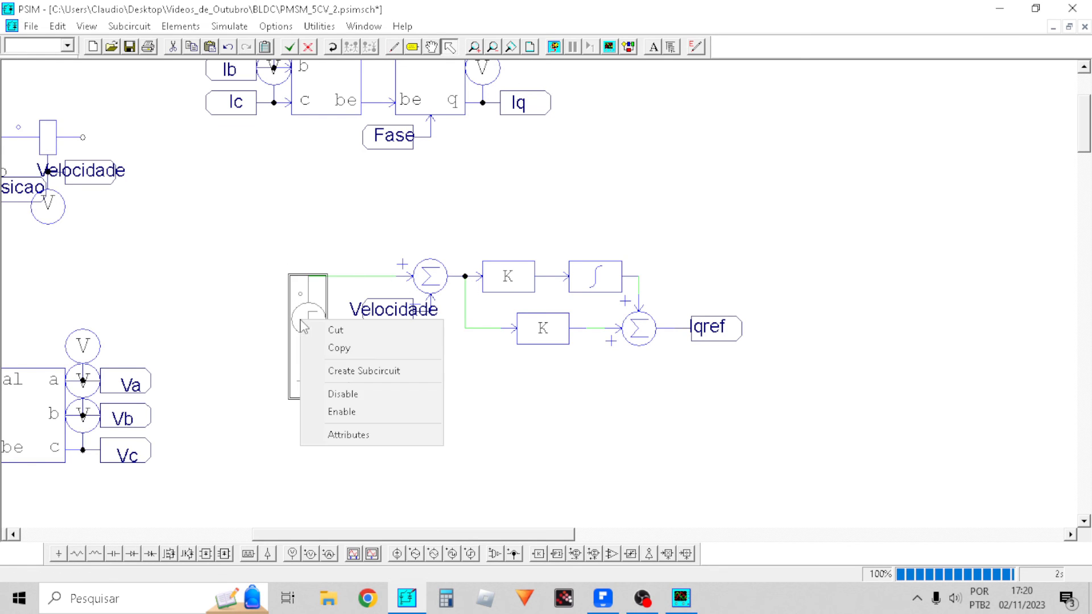
pyautogui.click(341, 413)
pyautogui.click(367, 224)
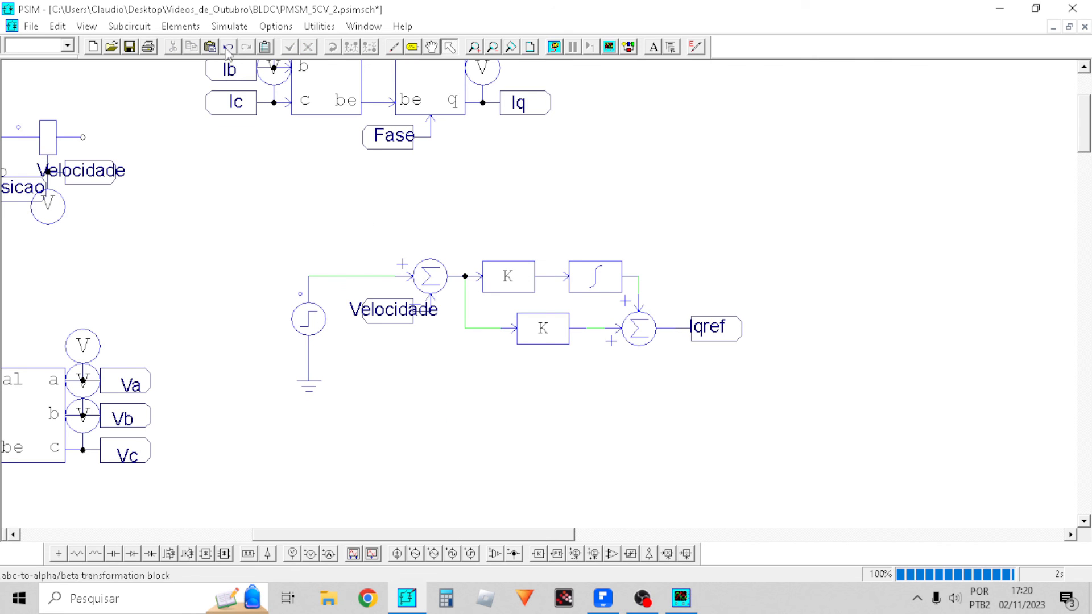
# Add a node-to-ground voltage probe on the step source's output node and name it Referencia
pyautogui.click(292, 554)
pyautogui.click(309, 274)
pyautogui.click(309, 244)
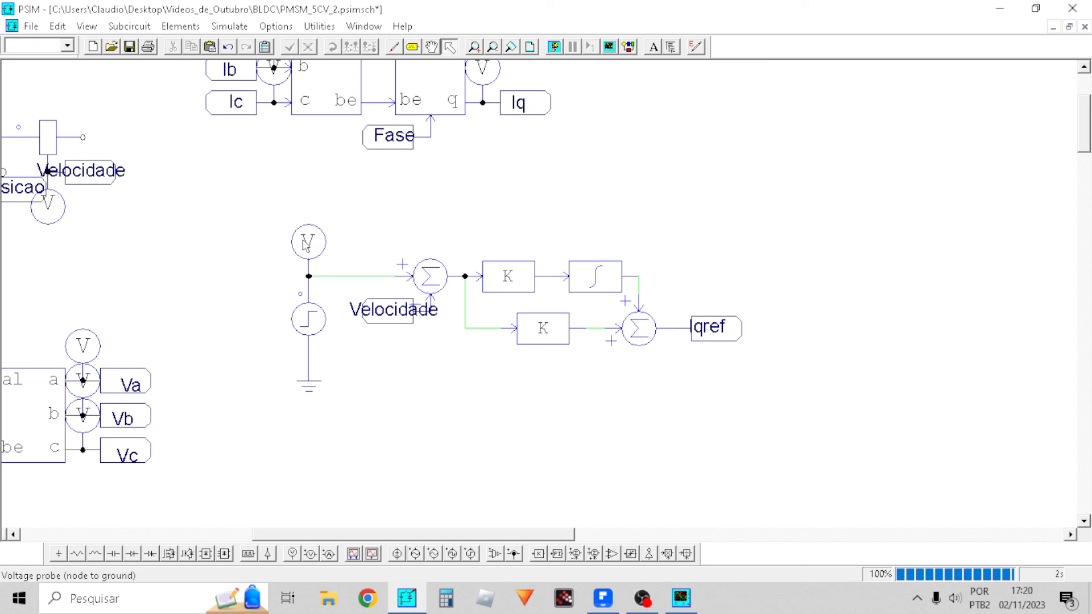
pyautogui.doubleClick(306, 247)
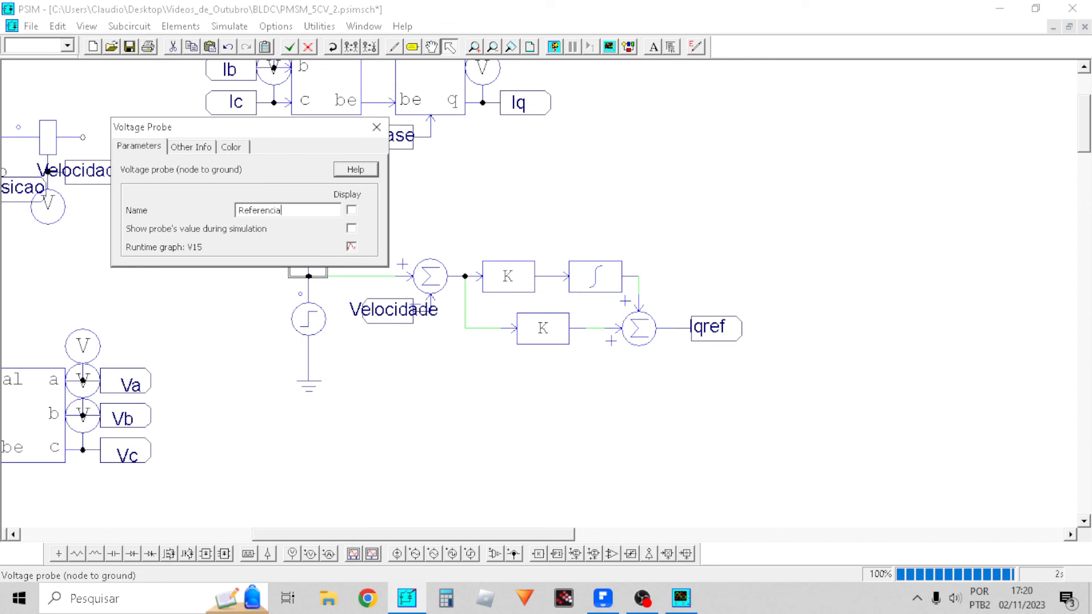
pyautogui.click(377, 127)
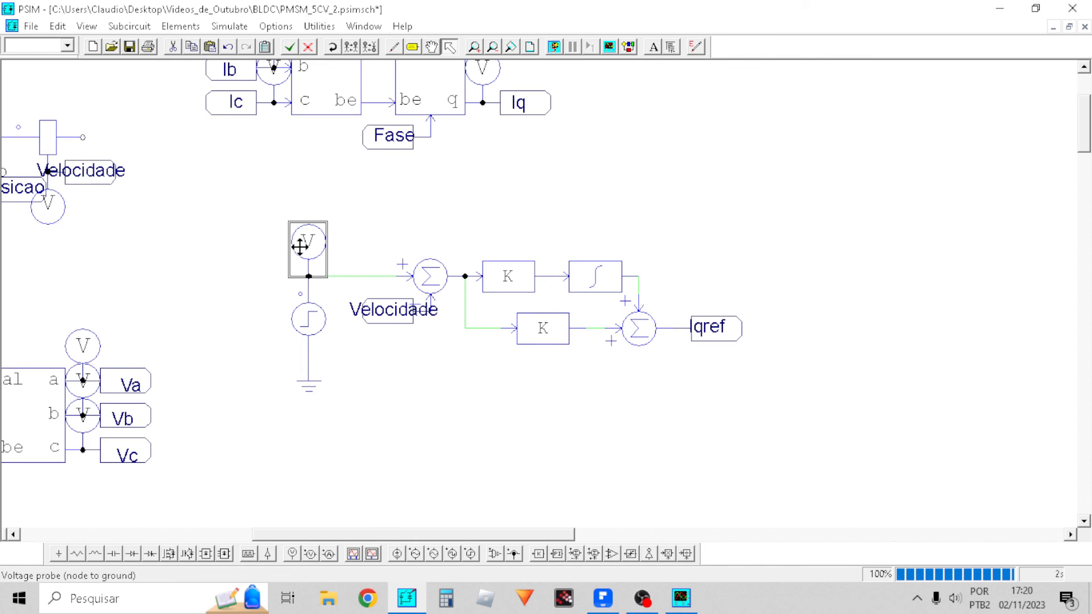
pyautogui.click(420, 293)
pyautogui.click(469, 434)
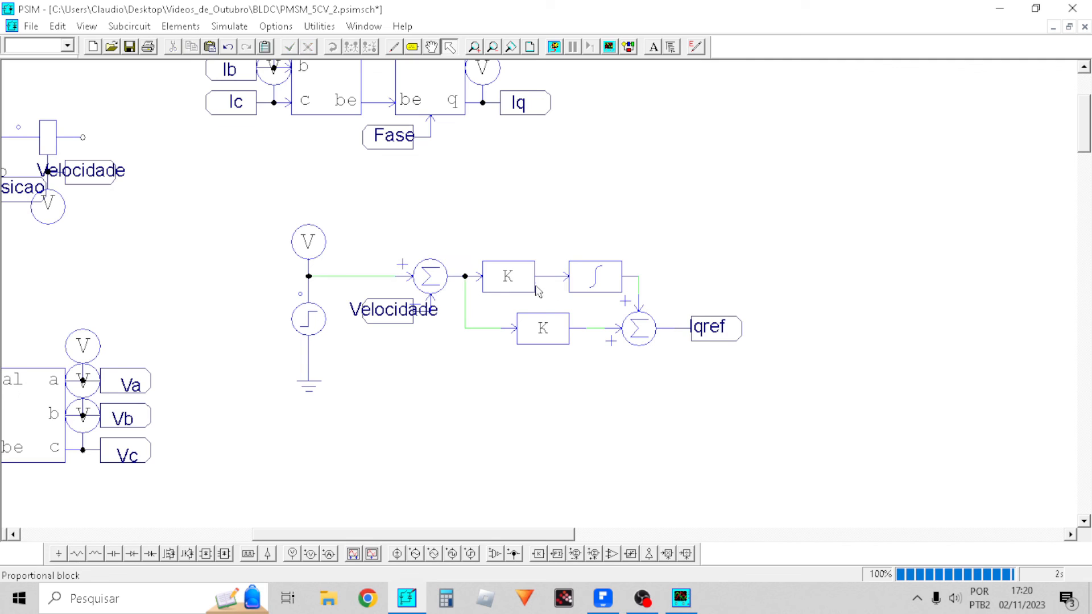
# Set the speed controller's gains to 0.1 in the lower K block and 1 in the upper K block feeding the integrator
pyautogui.doubleClick(524, 292)
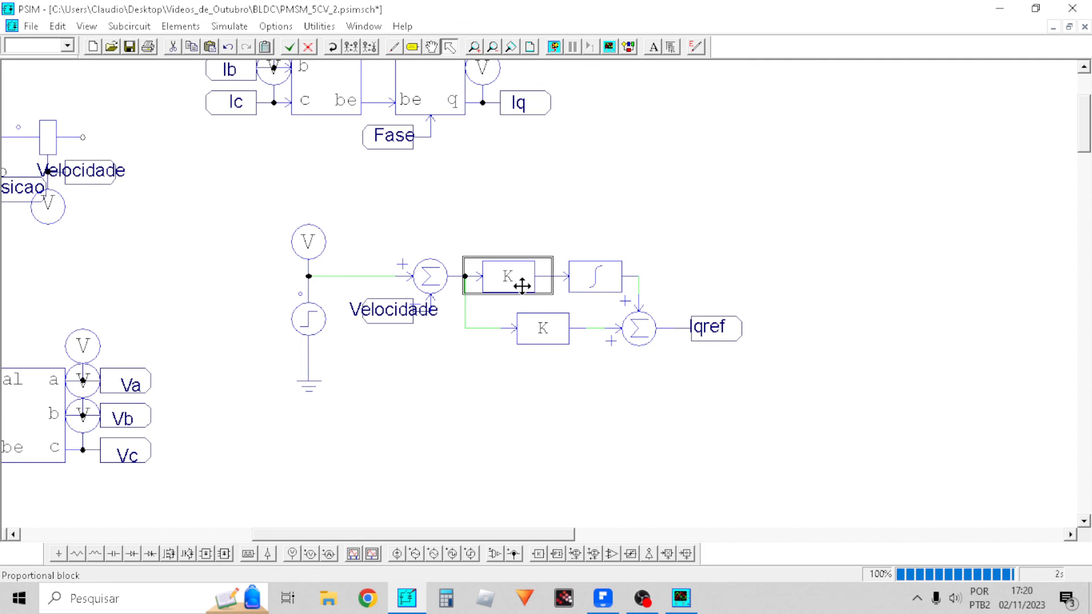
pyautogui.click(282, 228)
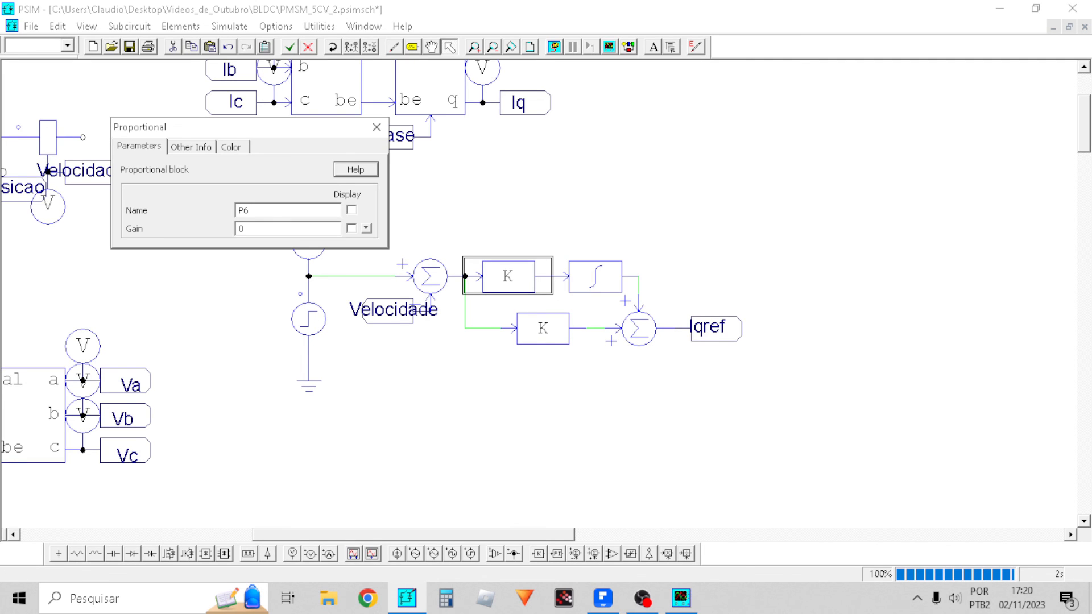
pyautogui.click(377, 127)
pyautogui.doubleClick(525, 334)
pyautogui.click(275, 230)
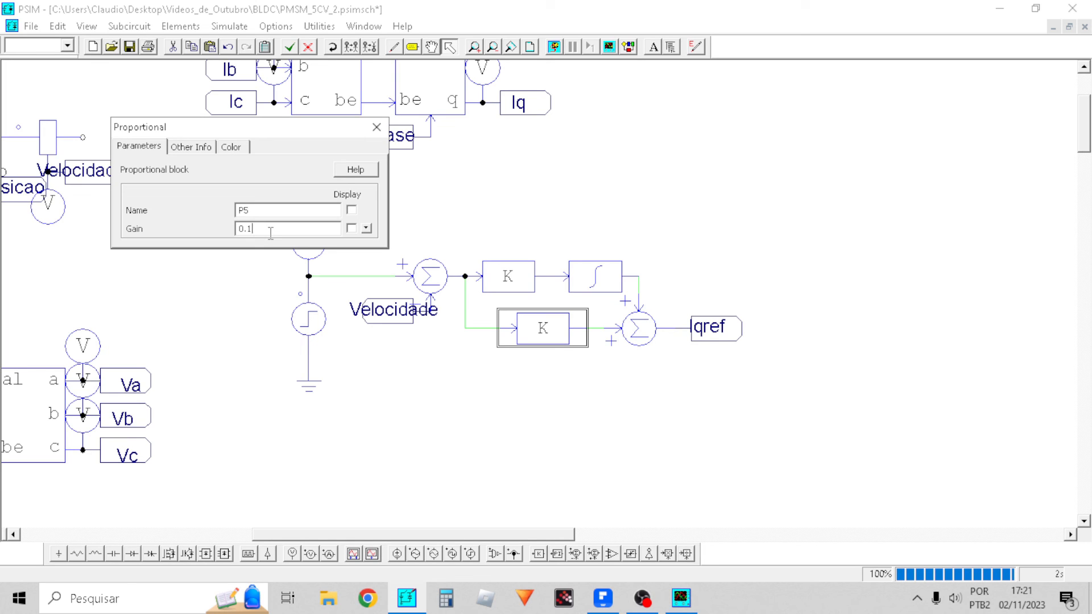
pyautogui.click(376, 127)
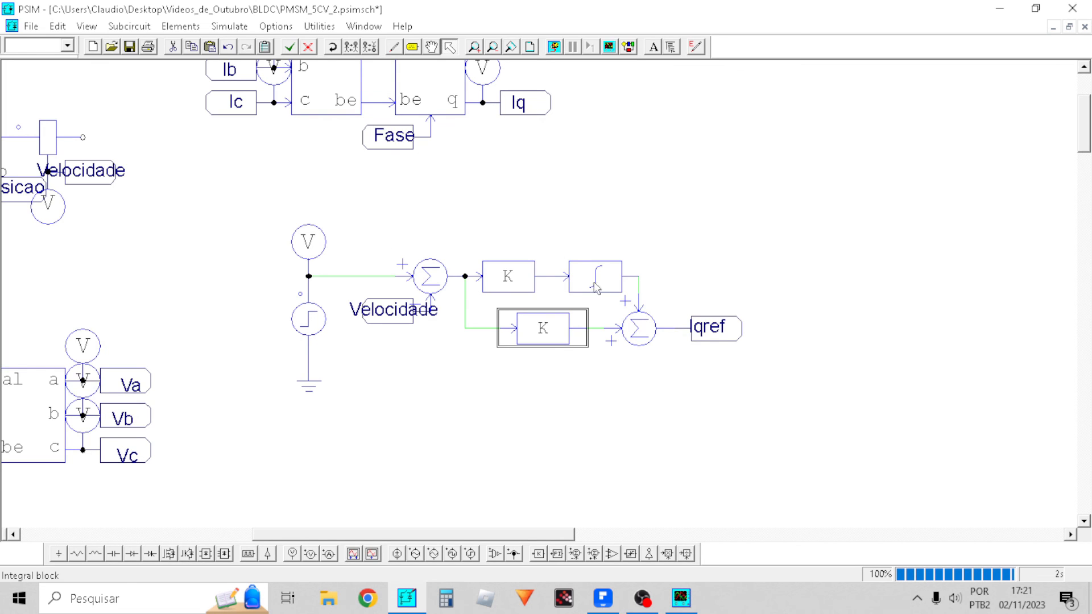
pyautogui.doubleClick(527, 287)
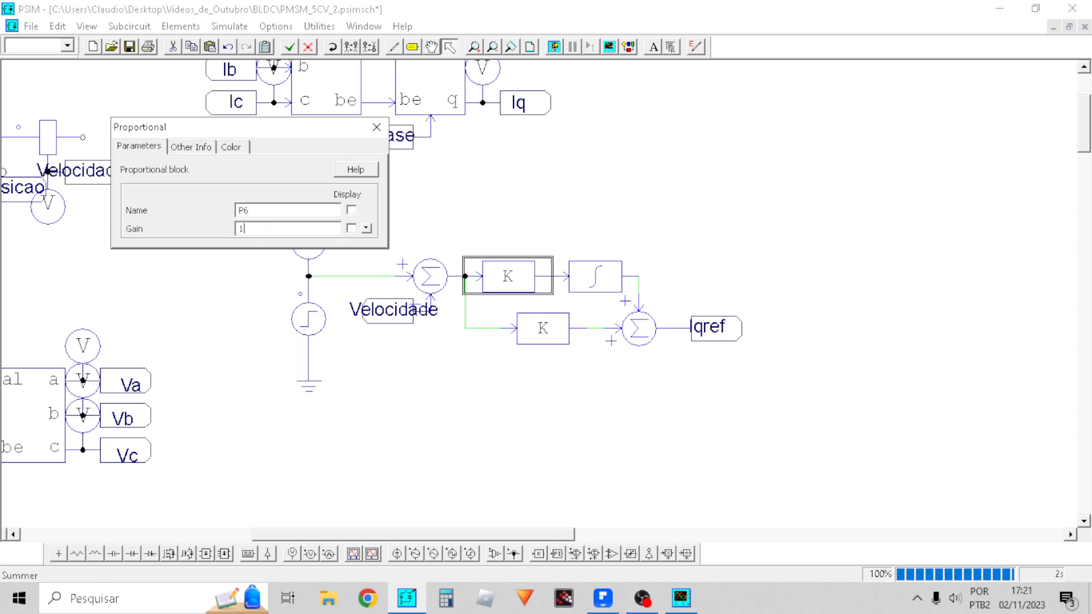
pyautogui.click(376, 126)
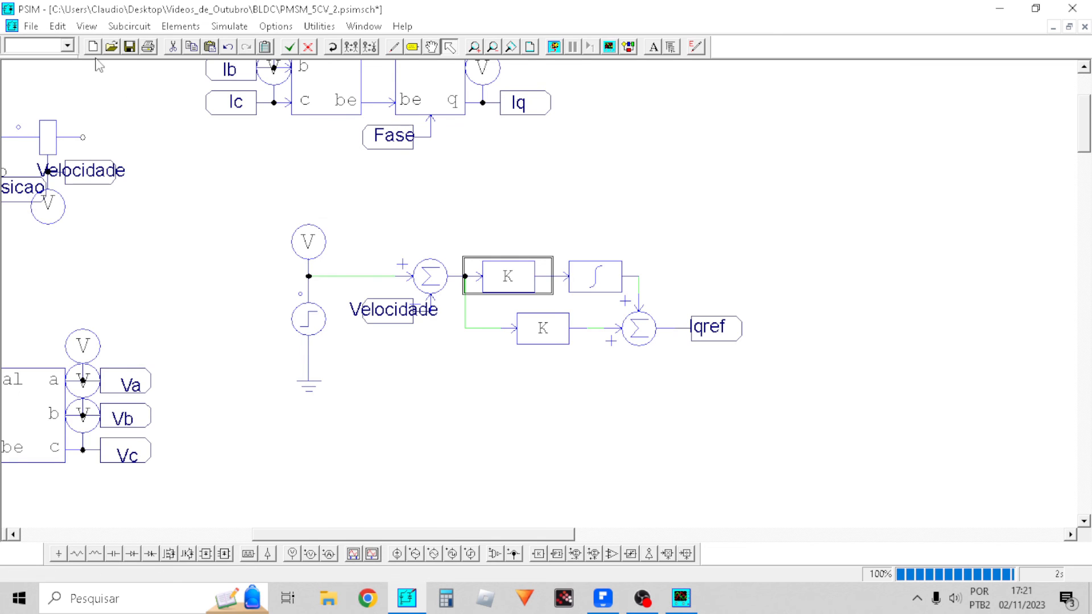
# Save the schematic and display the Referencia probe's name beside it
pyautogui.click(130, 47)
pyautogui.moveTo(821, 452); pyautogui.dragTo(236, 195)
pyautogui.click(173, 273)
pyautogui.doubleClick(322, 238)
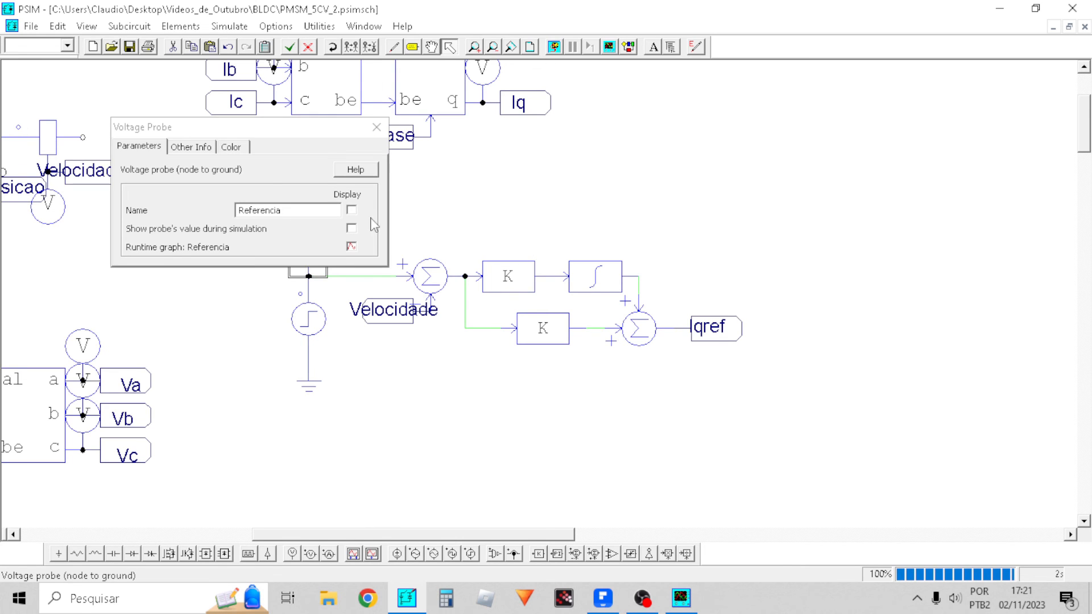
pyautogui.click(351, 210)
pyautogui.click(377, 127)
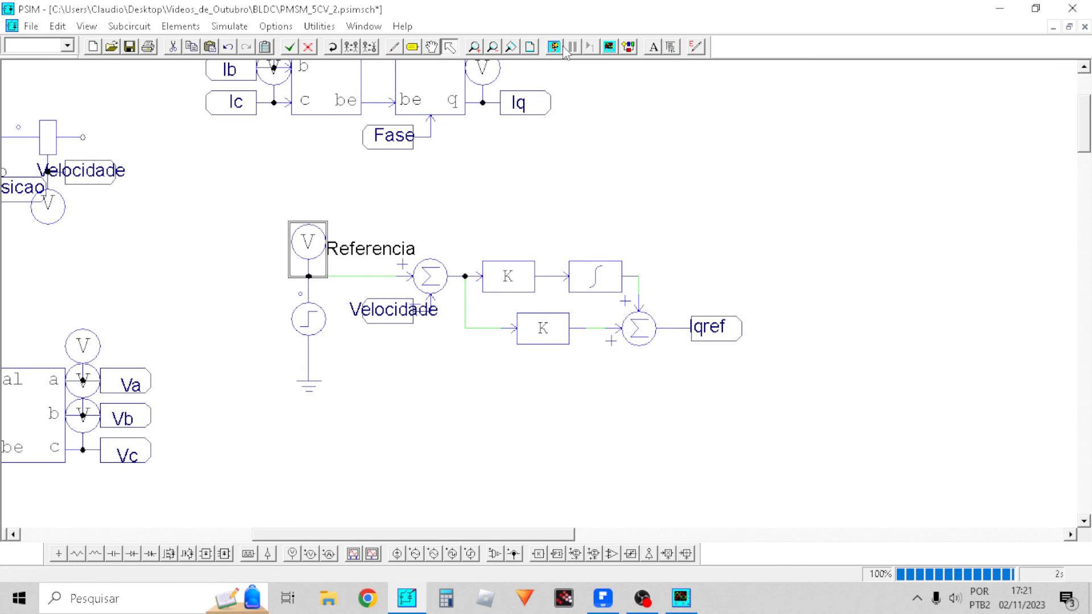
# Run the simulation and view the Va, Vb, Vc and Id, Idref waveforms full screen, closing the plot window when done
pyautogui.click(562, 48)
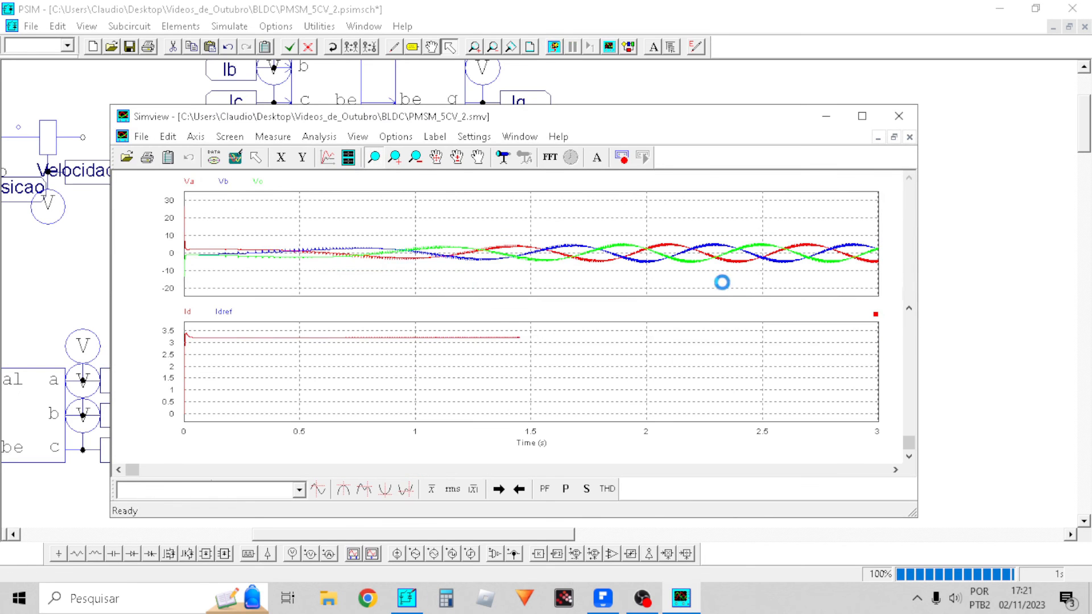
pyautogui.click(863, 116)
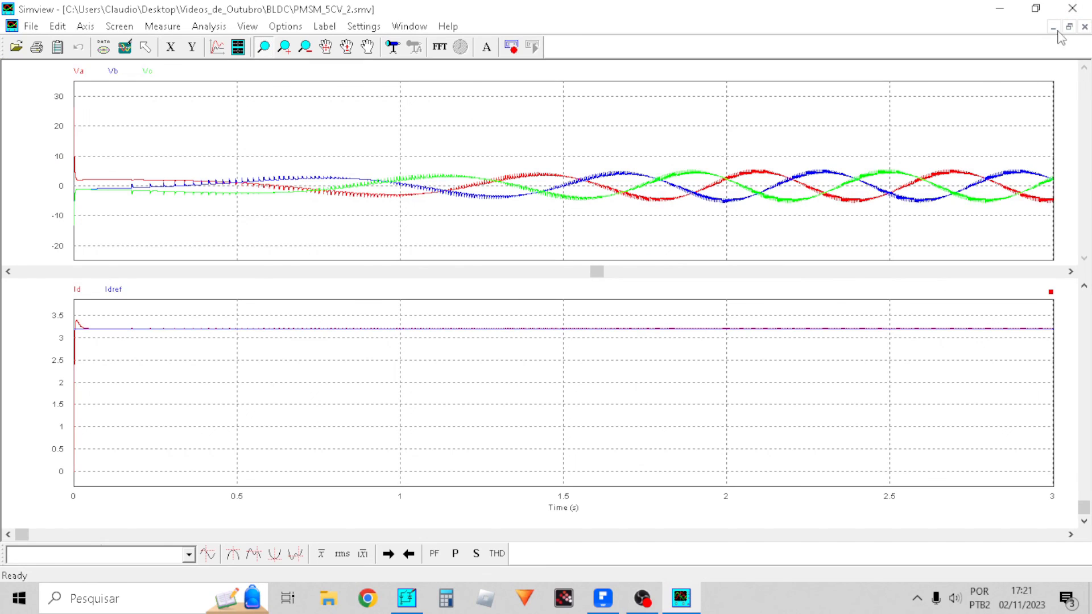
pyautogui.click(1072, 8)
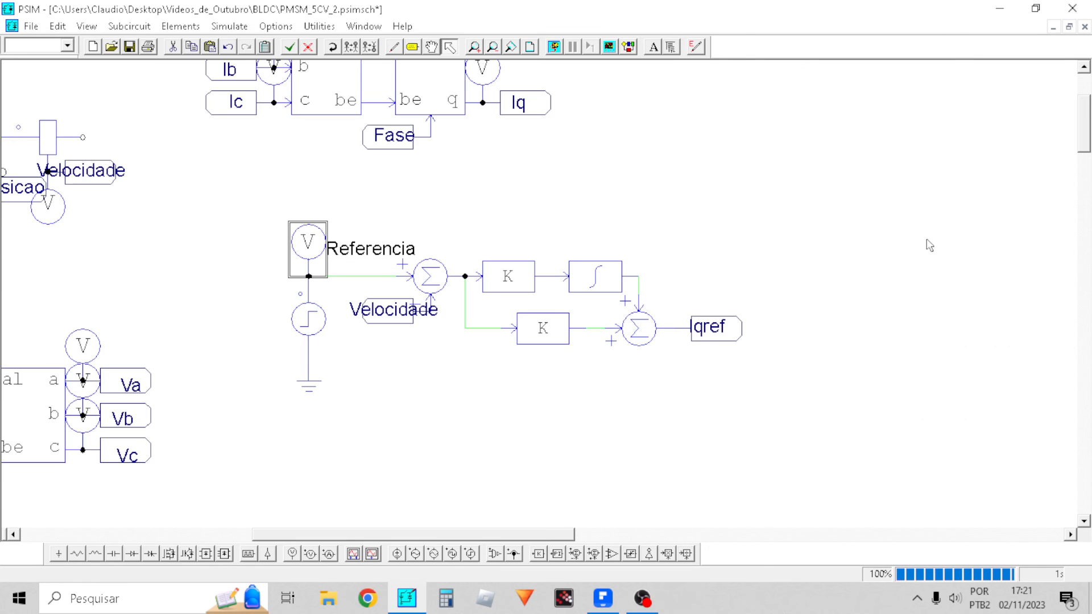
# Set the T_transition of the speed reference step source to 4
pyautogui.doubleClick(309, 318)
pyautogui.doubleClick(272, 284)
pyautogui.write('2')
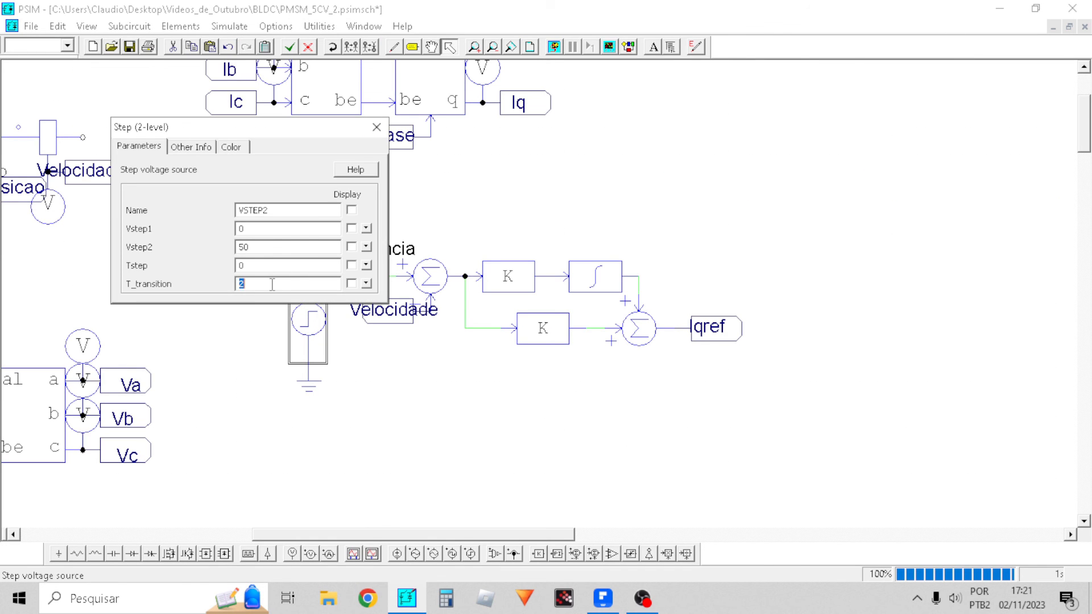
pyautogui.click(376, 127)
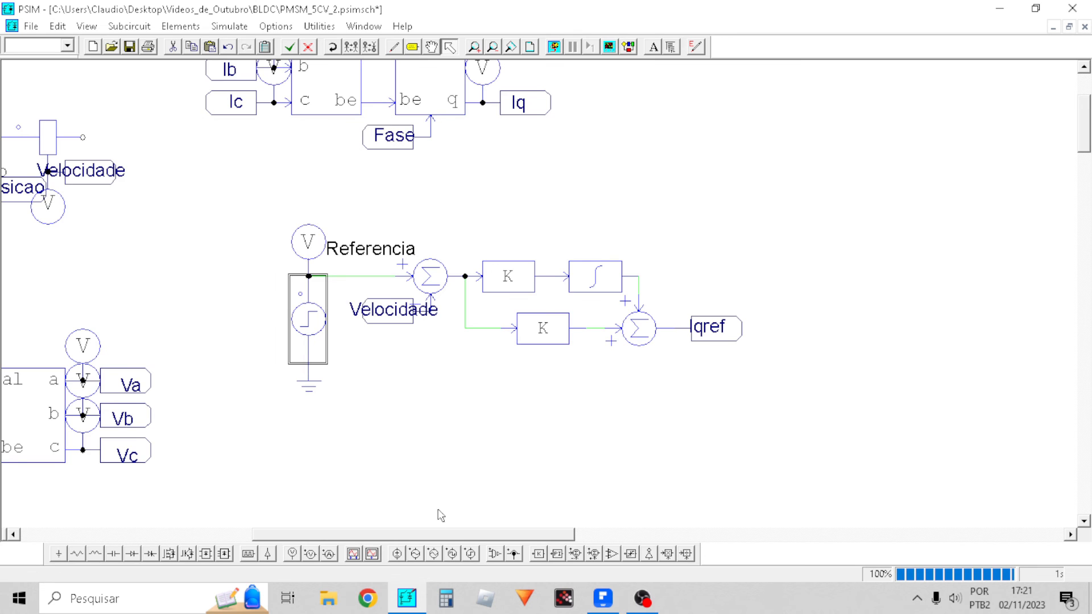
# Change the total time in the simulation control settings
pyautogui.moveTo(429, 537); pyautogui.dragTo(227, 538)
pyautogui.doubleClick(69, 222)
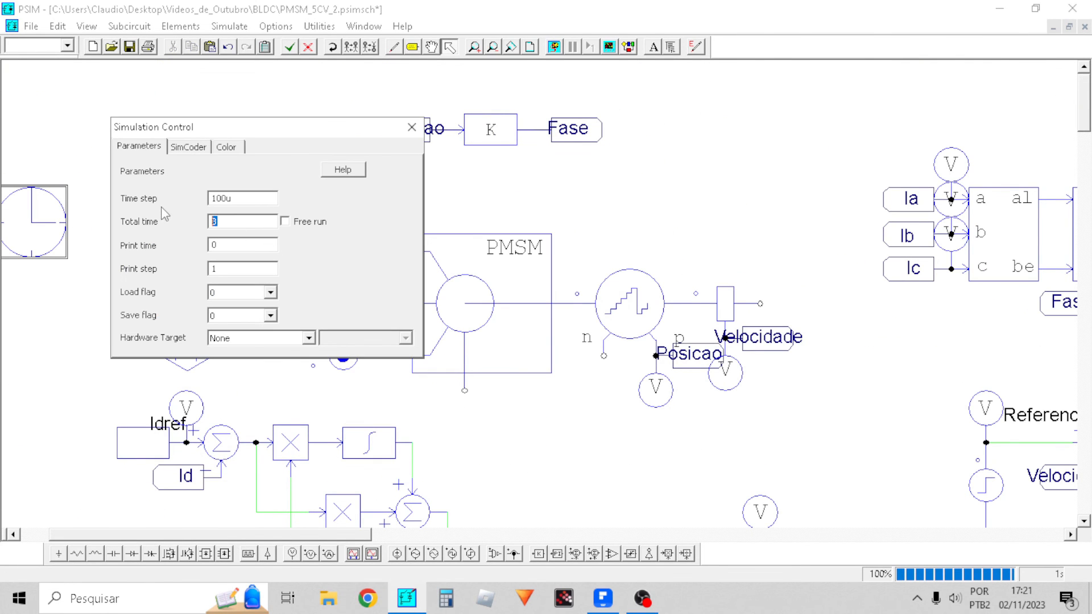
pyautogui.click(412, 127)
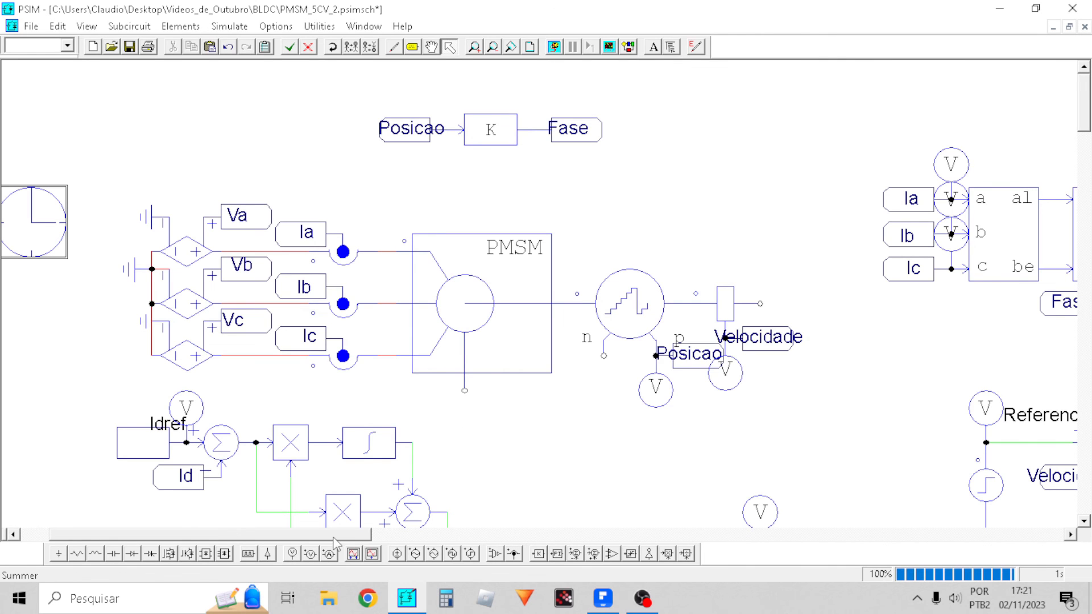
# Set Vstep2 of the speed reference step source to 1500
pyautogui.moveTo(338, 540); pyautogui.dragTo(514, 538)
pyautogui.scroll(-2, 580, 461)
pyautogui.scroll(2, 626, 386)
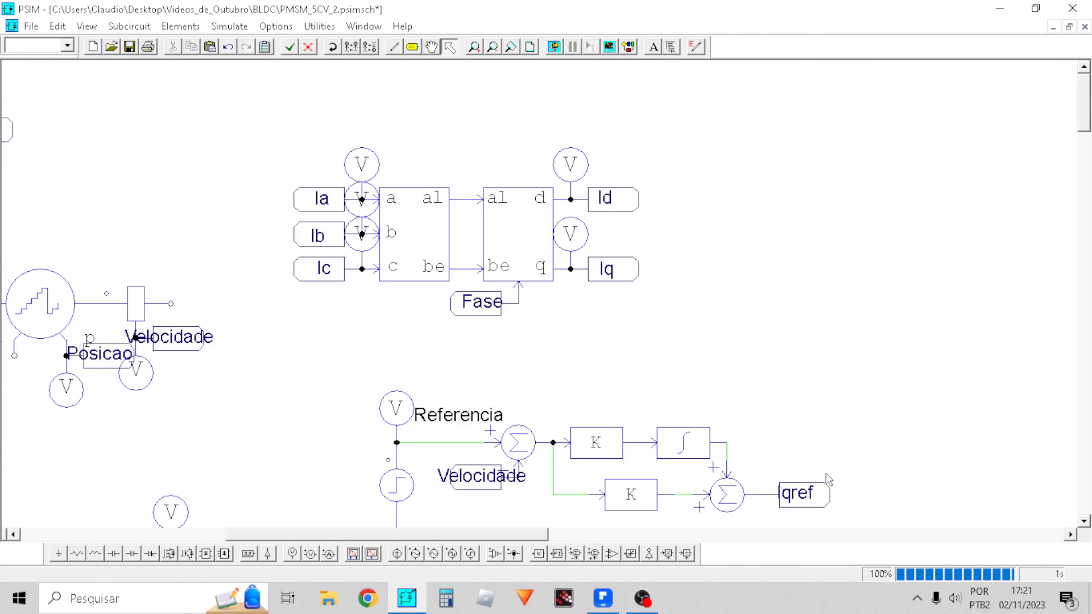
pyautogui.scroll(-1, 671, 410)
pyautogui.doubleClick(396, 319)
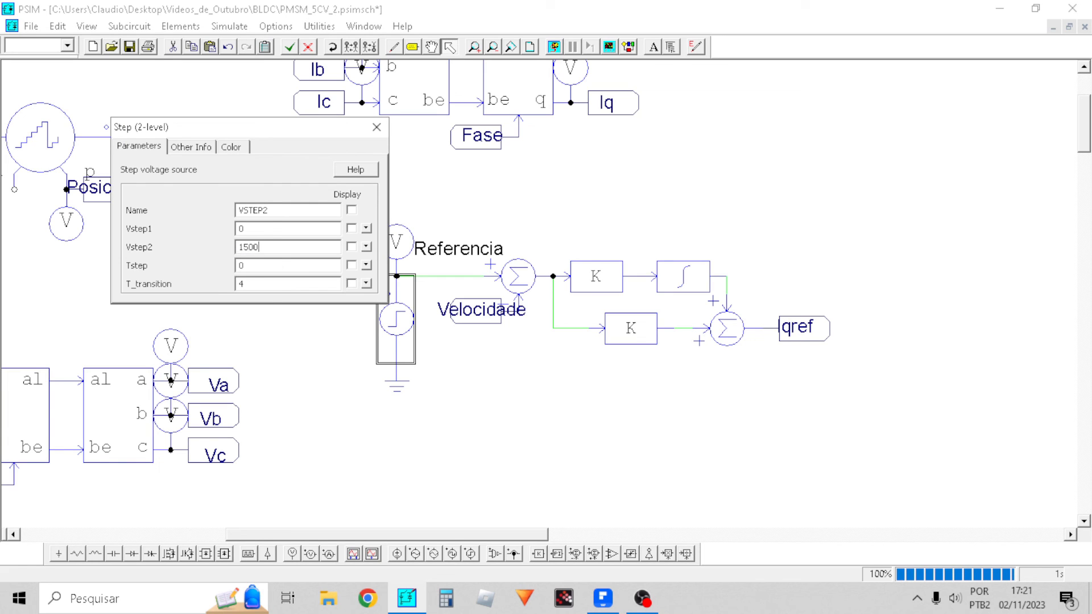
pyautogui.click(376, 127)
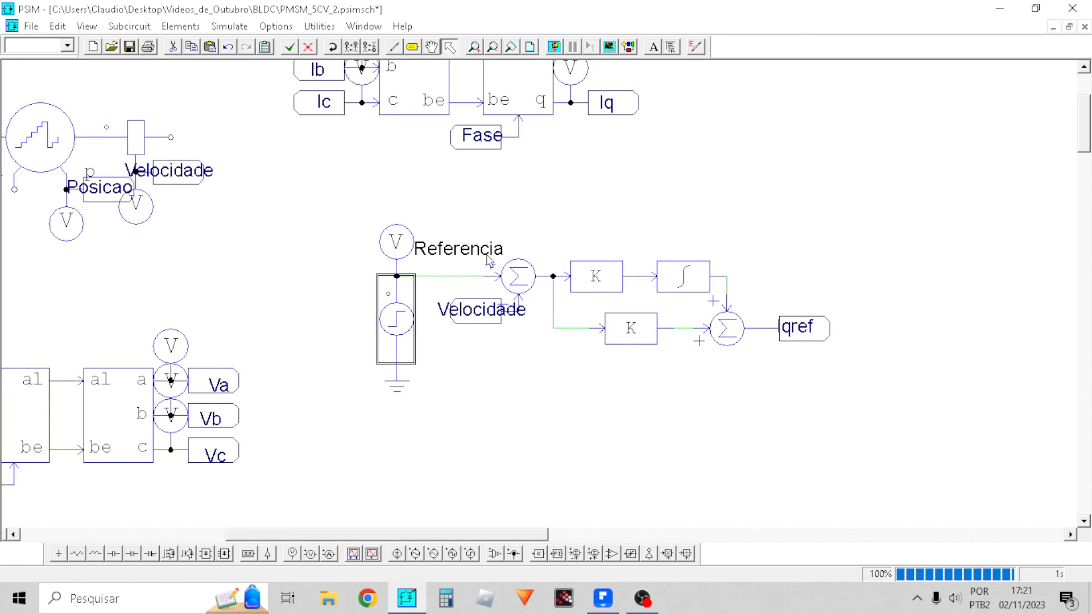
# Save the schematic and run the simulation with the updated speed reference
pyautogui.click(472, 316)
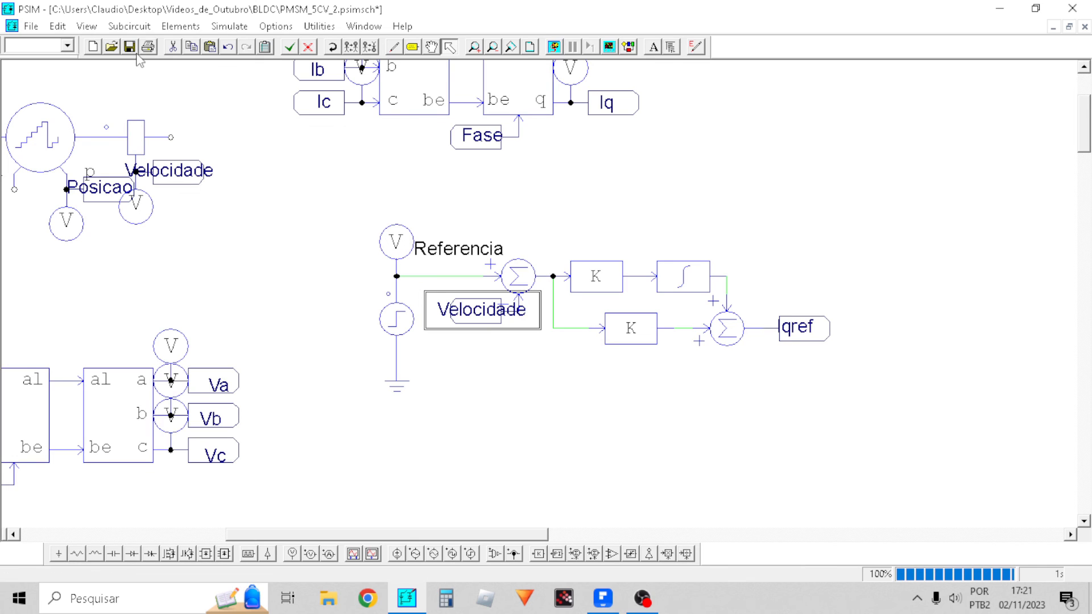
pyautogui.click(130, 46)
pyautogui.click(555, 47)
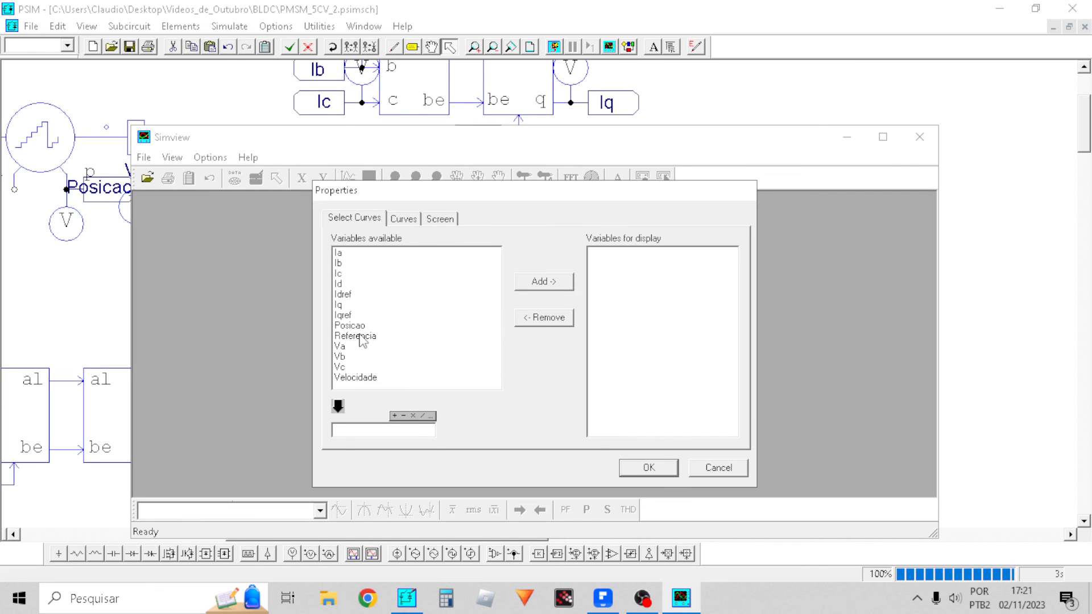
# Plot the Referencia and Velocidade curves together from the simulation results, leaving out Posicao, and close the waveform viewer
pyautogui.click(354, 326)
pyautogui.click(362, 336)
pyautogui.click(541, 290)
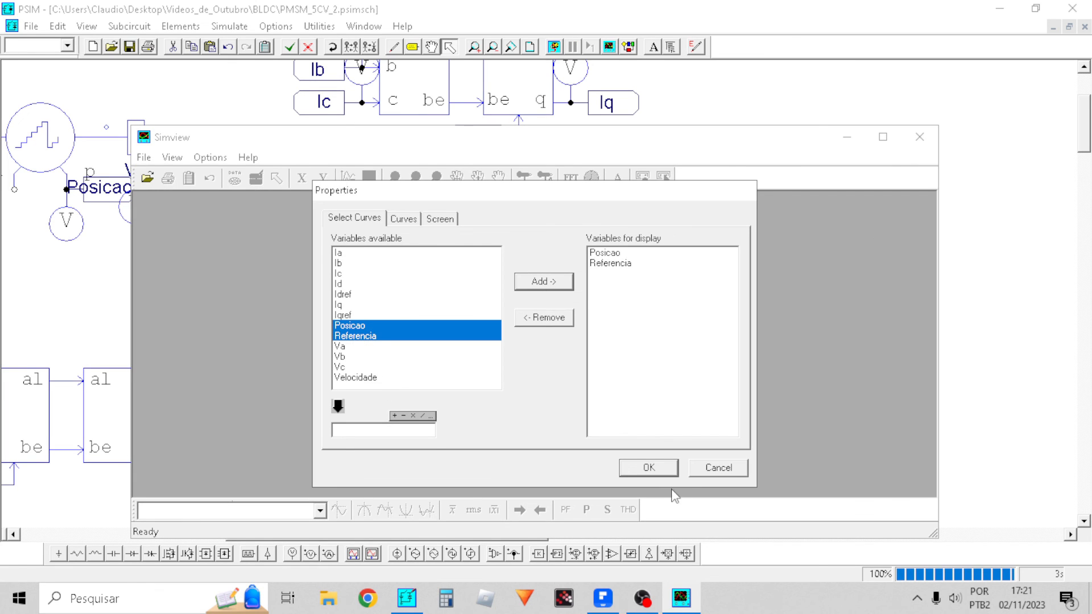
pyautogui.click(604, 252)
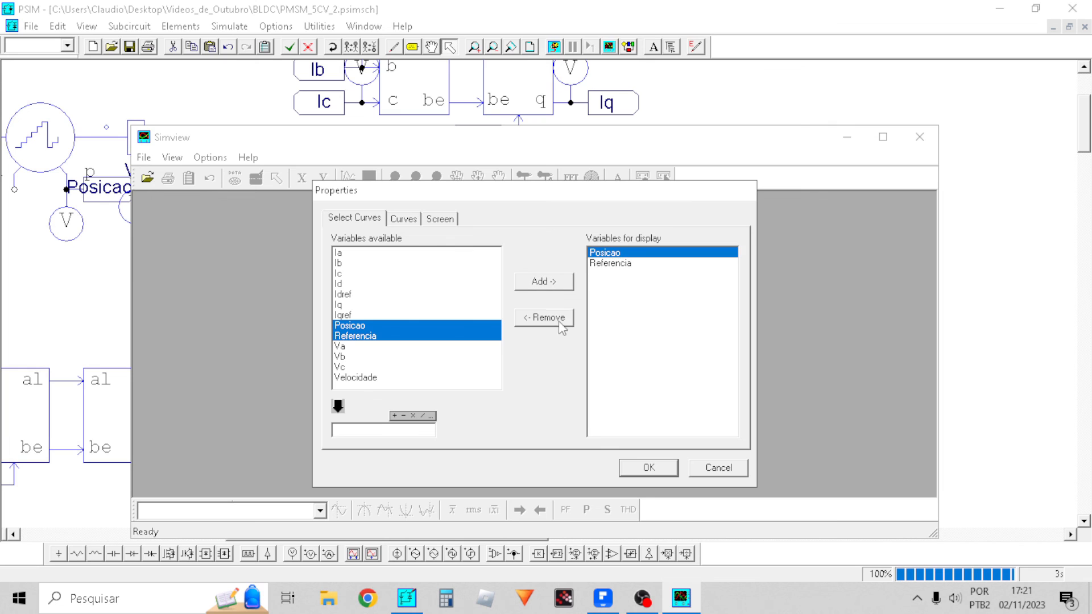
pyautogui.click(561, 319)
pyautogui.click(358, 336)
pyautogui.keyDown('ctrl'); pyautogui.click(364, 378); pyautogui.keyUp('ctrl')
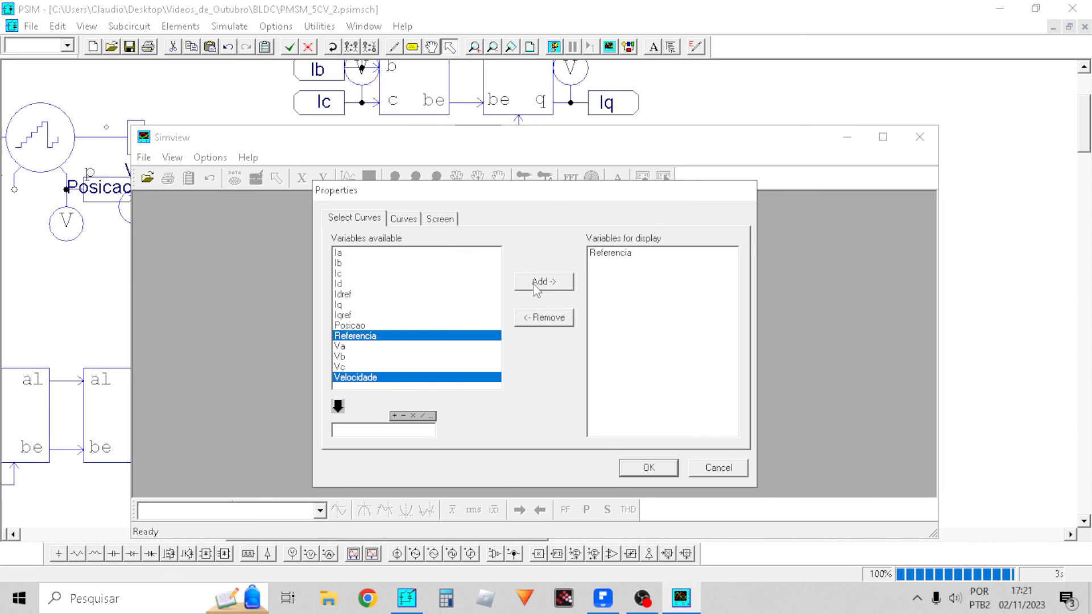
pyautogui.click(536, 291)
pyautogui.click(649, 469)
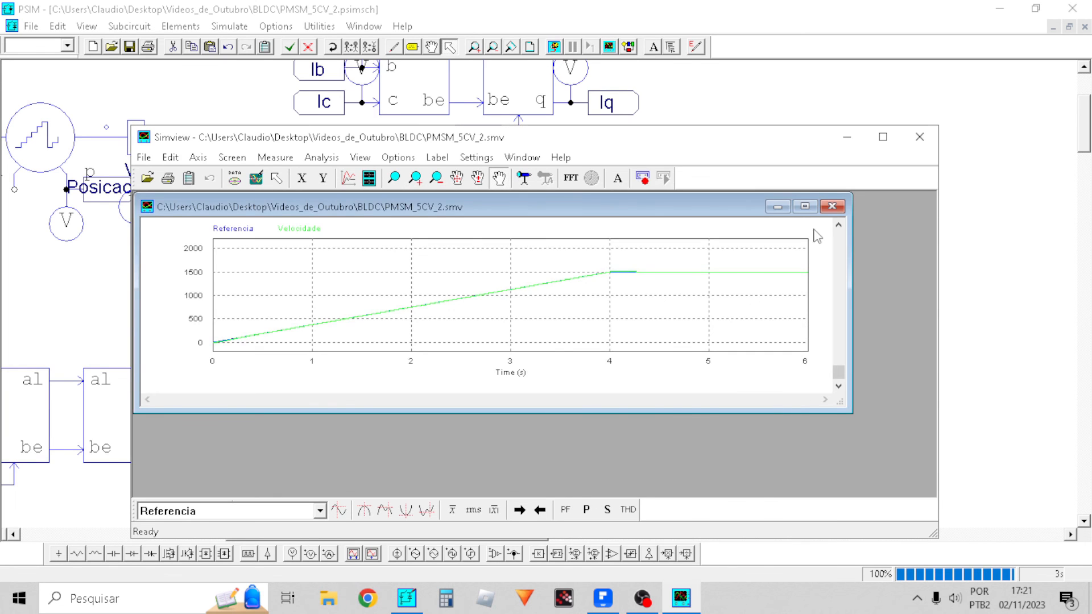
pyautogui.click(805, 207)
pyautogui.click(920, 137)
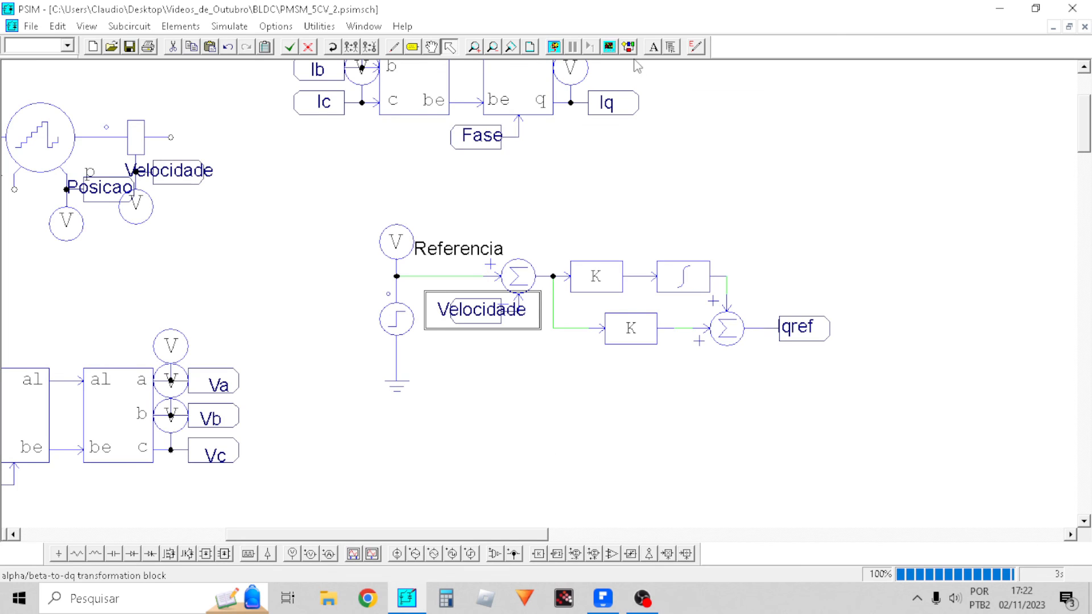
# Reopen the simulation results and plot Referencia against Velocidade in a maximized waveform view
pyautogui.click(609, 47)
pyautogui.click(251, 232)
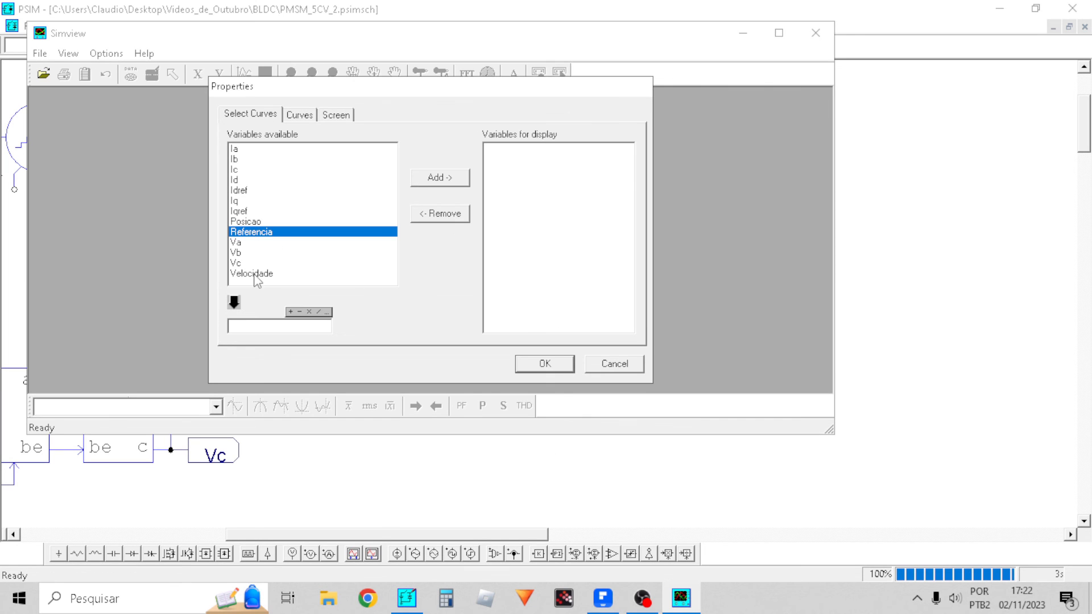
pyautogui.keyDown('ctrl'); pyautogui.click(259, 274); pyautogui.keyUp('ctrl')
pyautogui.click(421, 181)
pyautogui.click(529, 367)
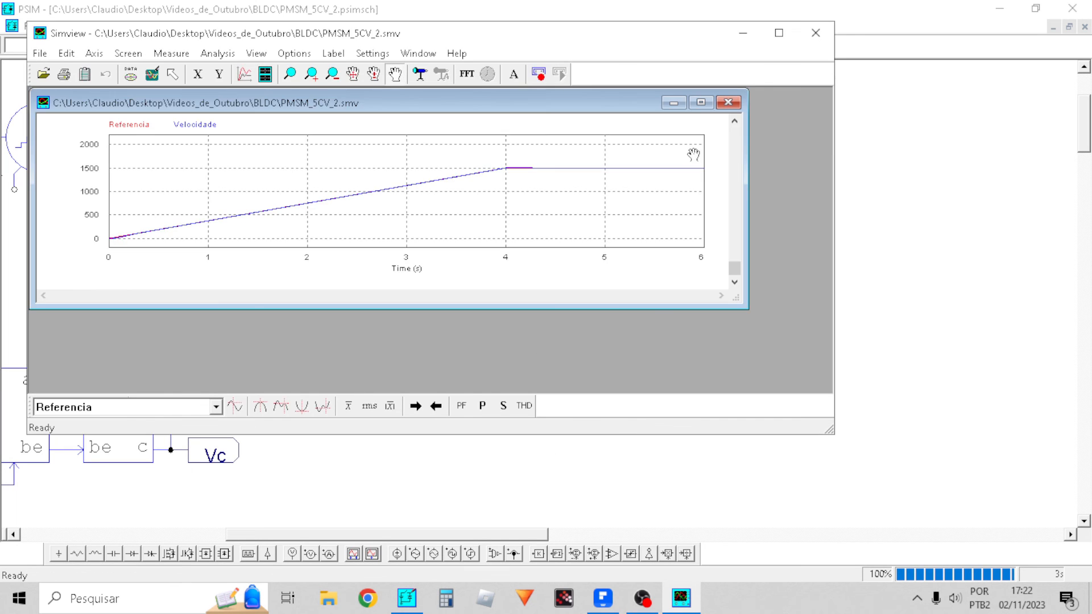
pyautogui.click(718, 105)
pyautogui.click(779, 33)
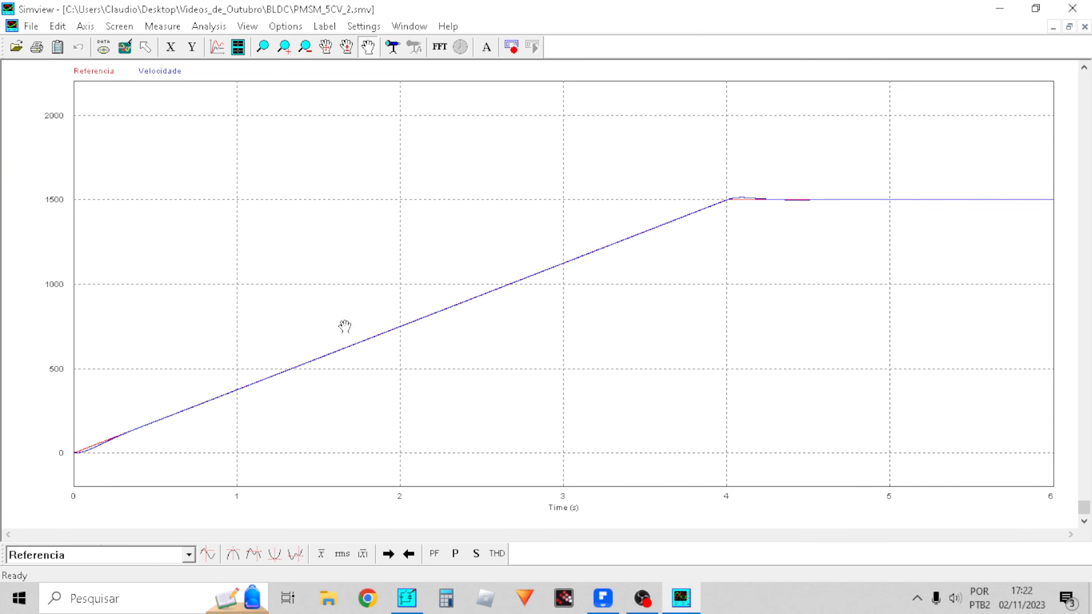
# Add a second plot showing Id and Idref beneath the speed curves
pyautogui.click(238, 47)
pyautogui.click(361, 253)
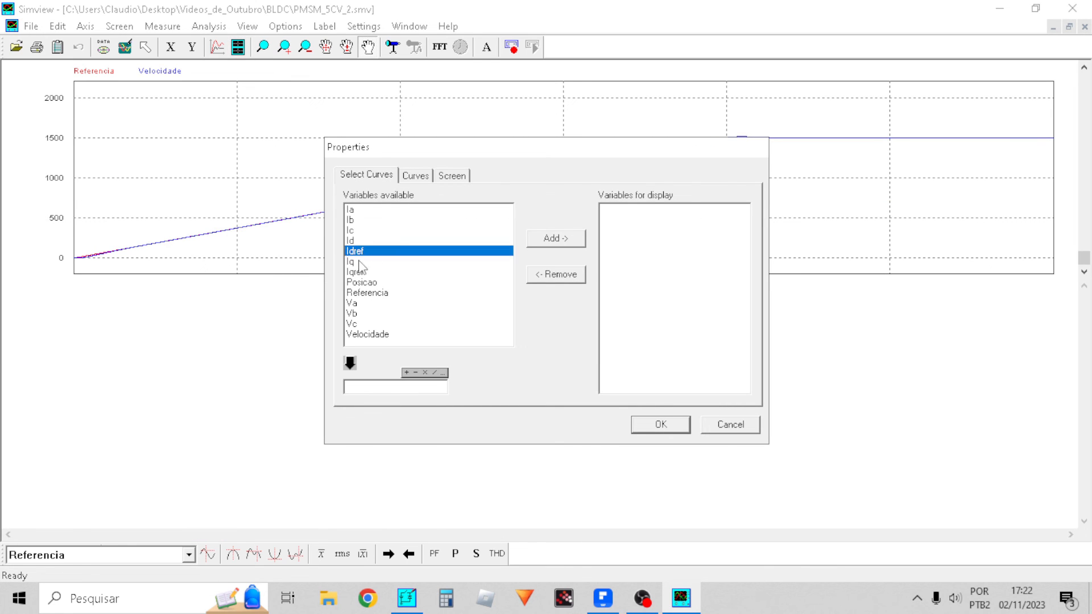
pyautogui.keyDown('ctrl'); pyautogui.click(372, 240); pyautogui.keyUp('ctrl')
pyautogui.click(571, 243)
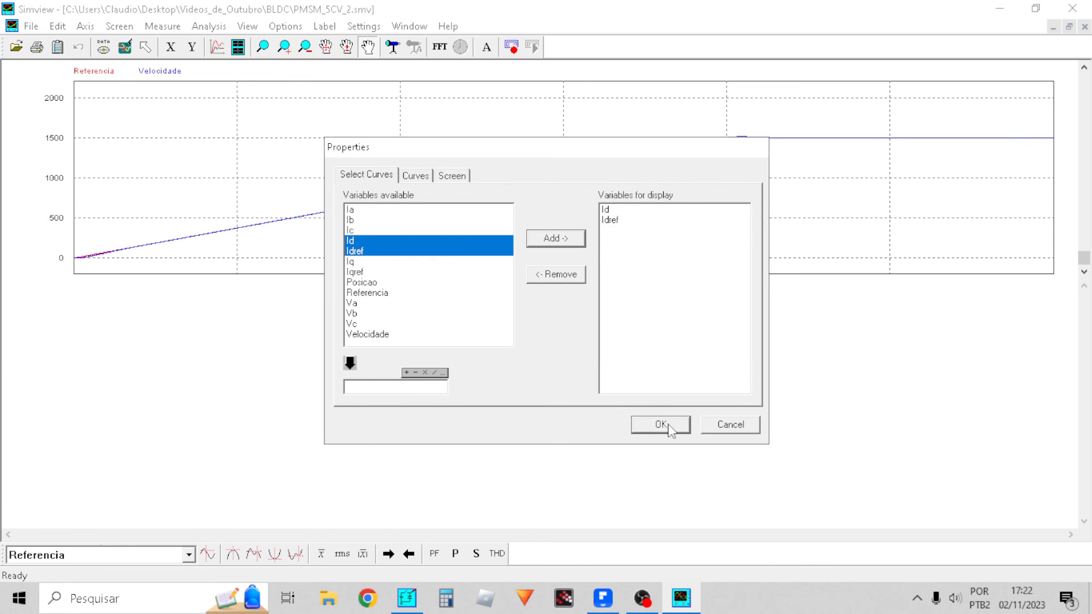
pyautogui.click(670, 426)
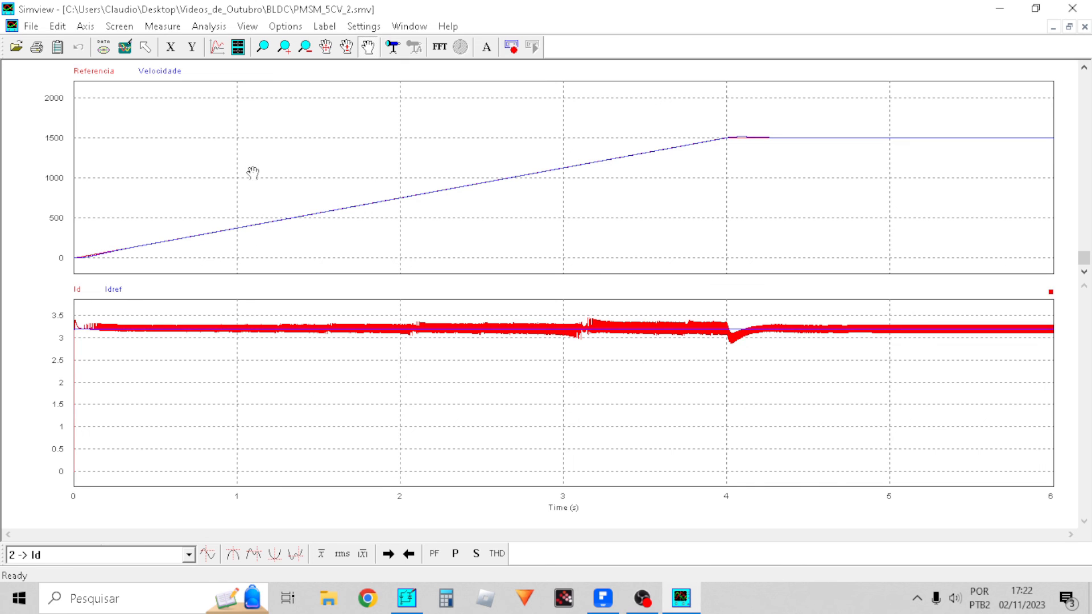
# Add the Iq and Iqref curves to the plot that shows Id and Idref
pyautogui.doubleClick(254, 417)
pyautogui.click(370, 262)
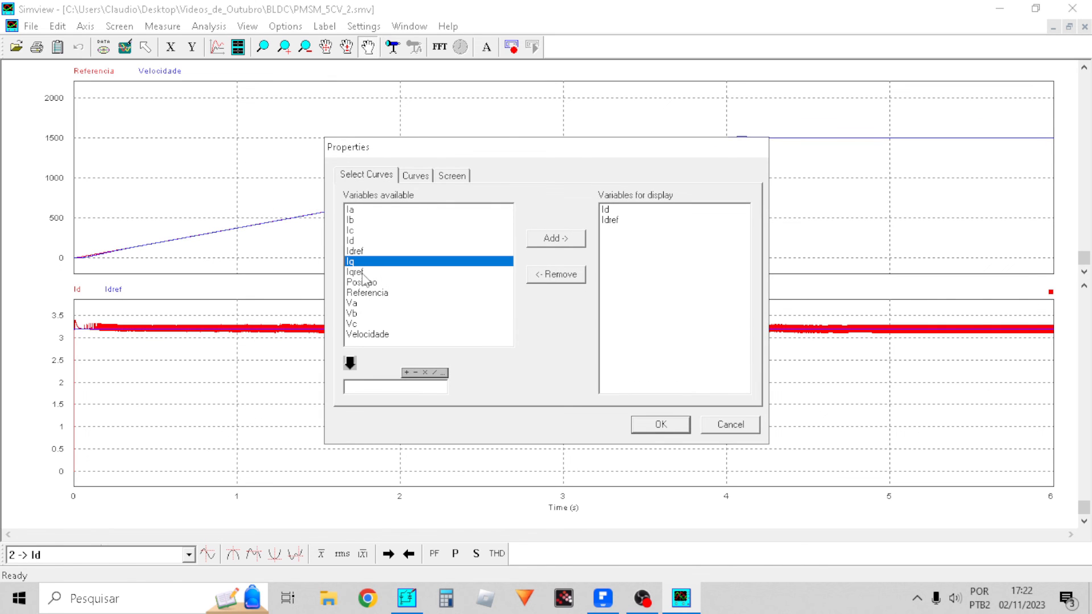
pyautogui.keyDown('ctrl'); pyautogui.click(369, 272); pyautogui.keyUp('ctrl')
pyautogui.click(562, 242)
pyautogui.click(671, 426)
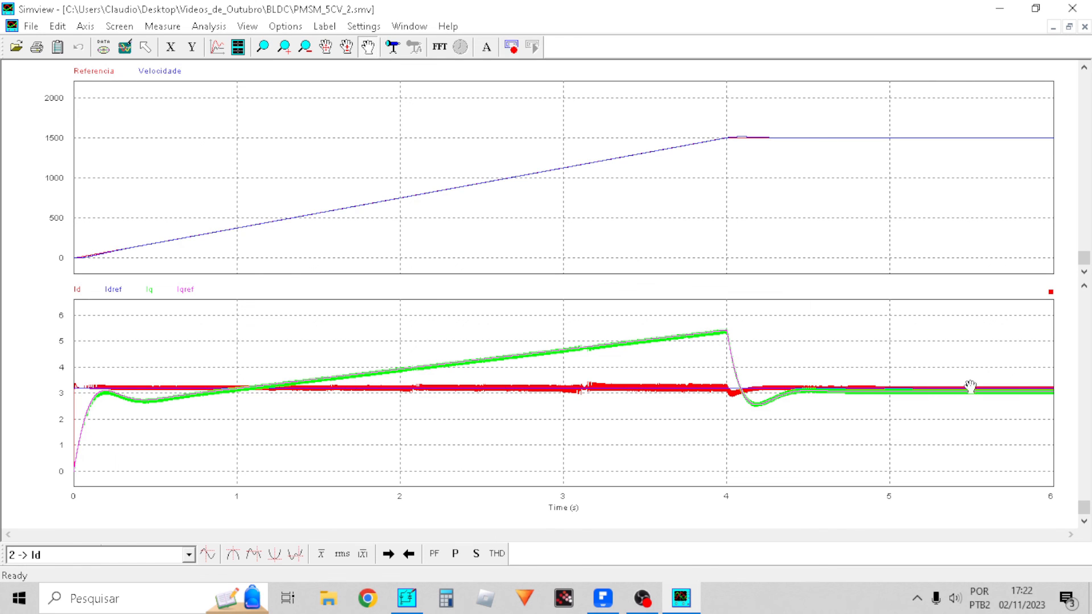
# Add a third plot showing the phase voltages Va, Vb and Vc
pyautogui.click(238, 46)
pyautogui.doubleClick(343, 214)
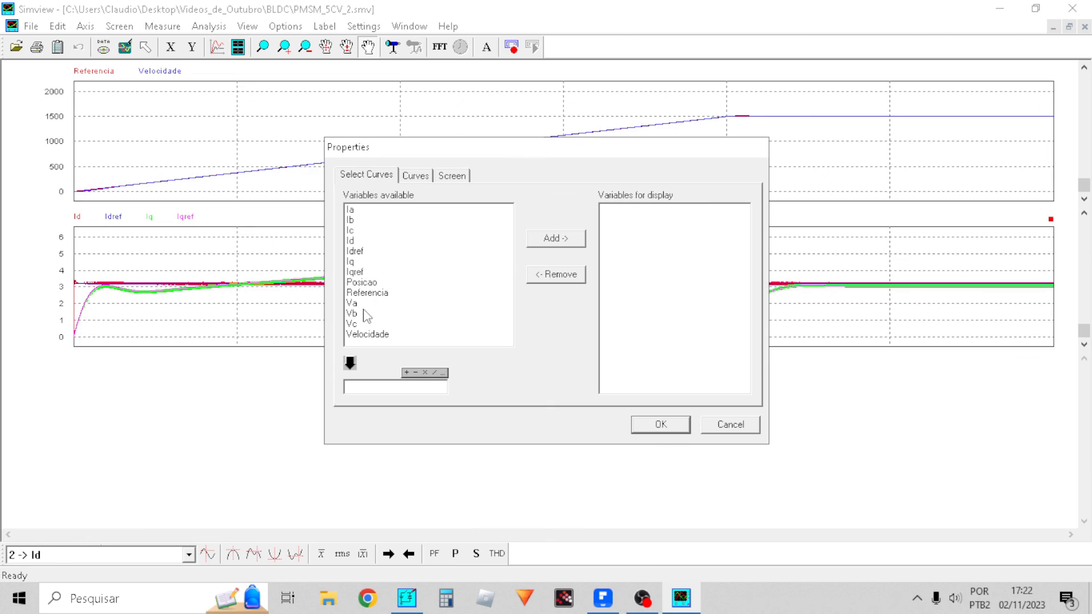
pyautogui.moveTo(370, 303); pyautogui.dragTo(367, 323)
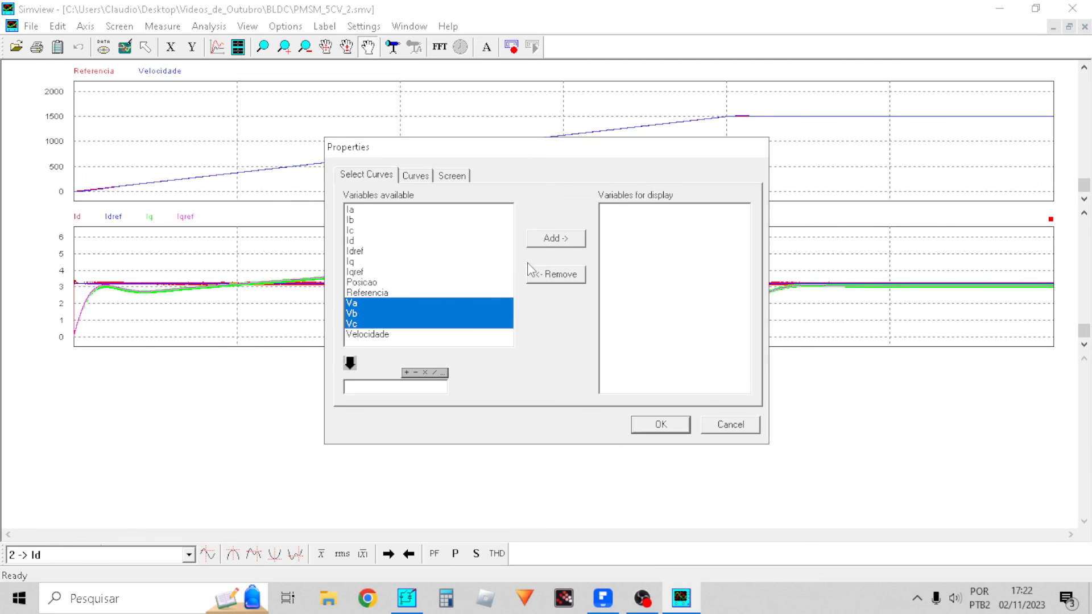
pyautogui.click(567, 239)
pyautogui.click(657, 426)
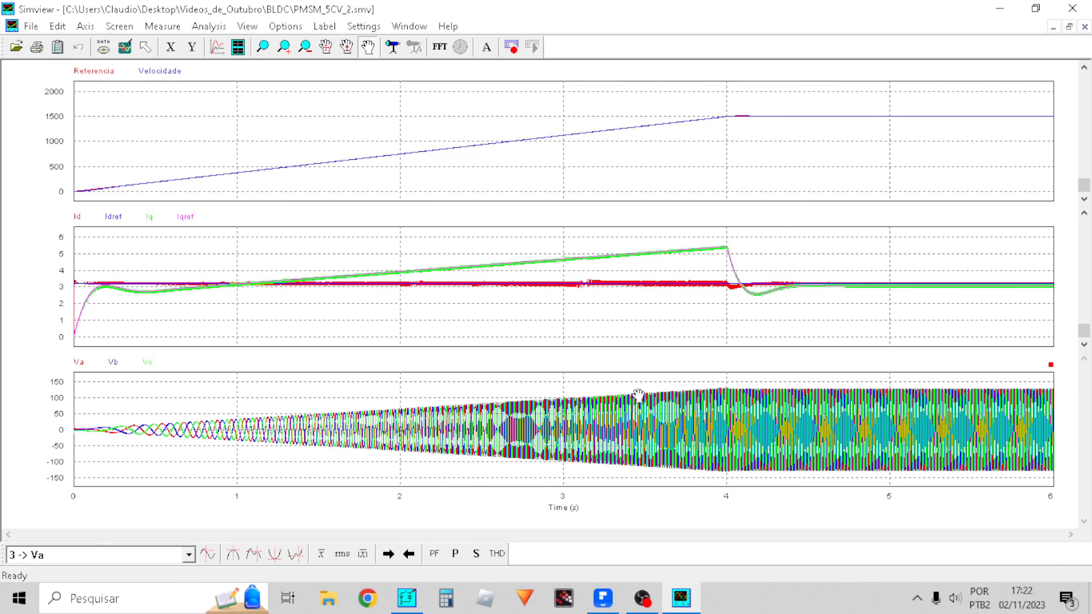
# Zoom in on the waveforms around the end of the speed ramp, restore the full time range, and close the waveform viewer
pyautogui.click(263, 47)
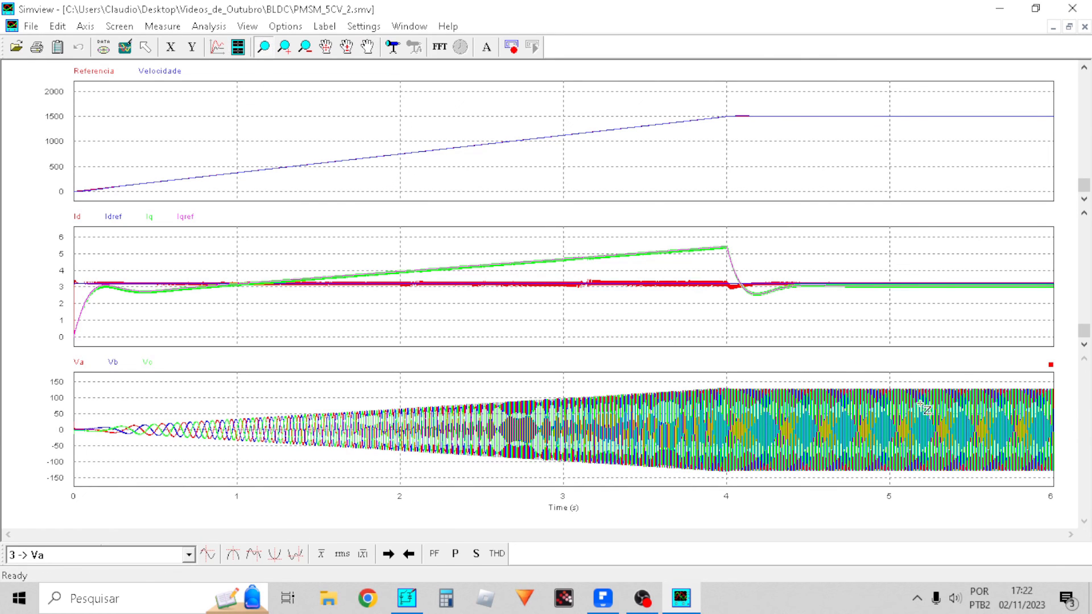
pyautogui.moveTo(780, 372); pyautogui.dragTo(704, 380)
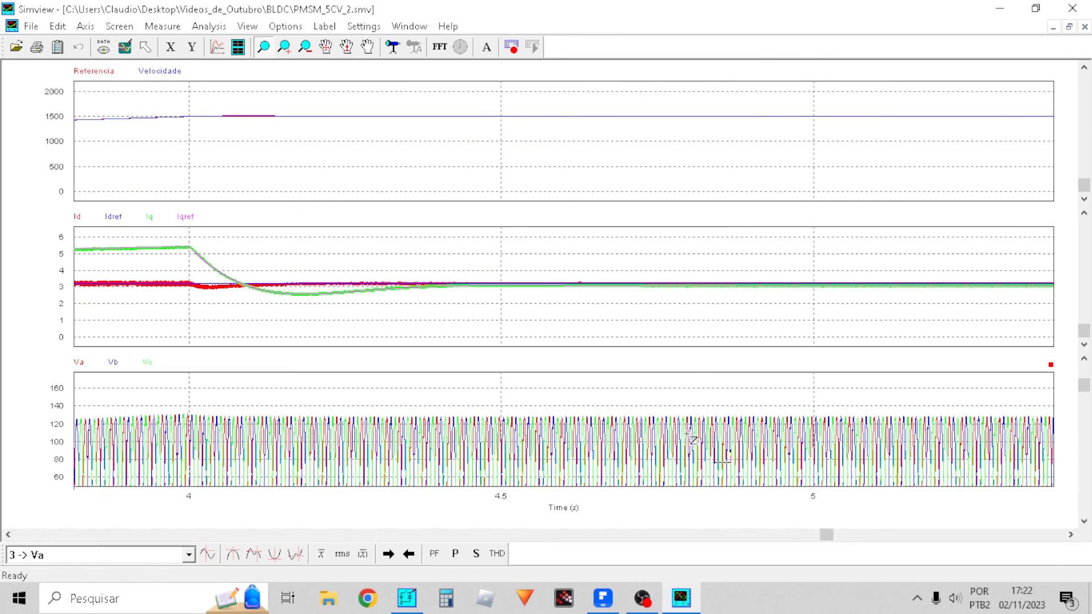
pyautogui.click(126, 49)
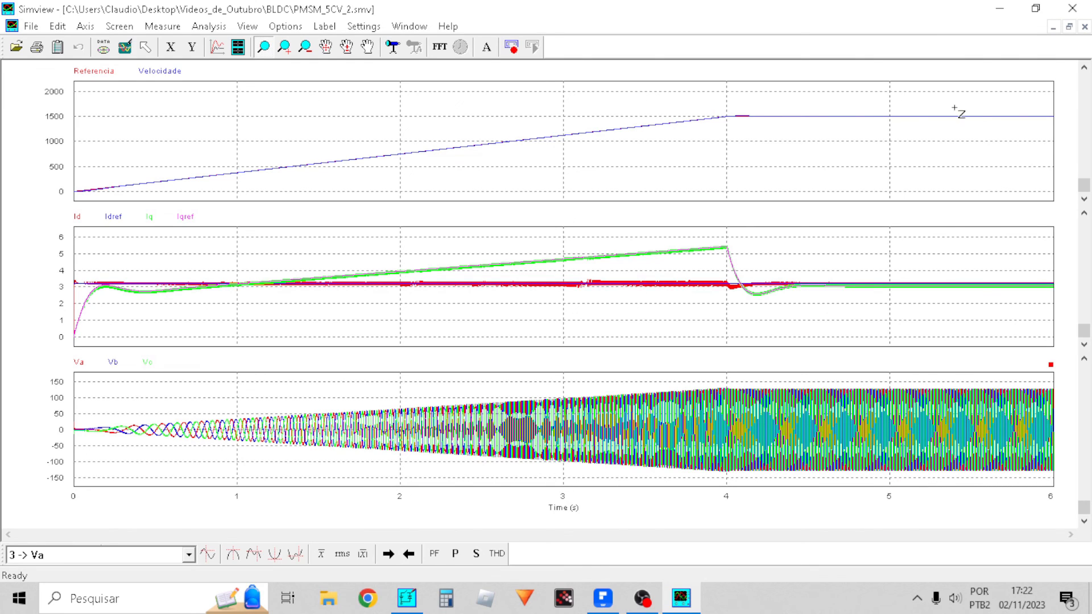
pyautogui.click(1072, 8)
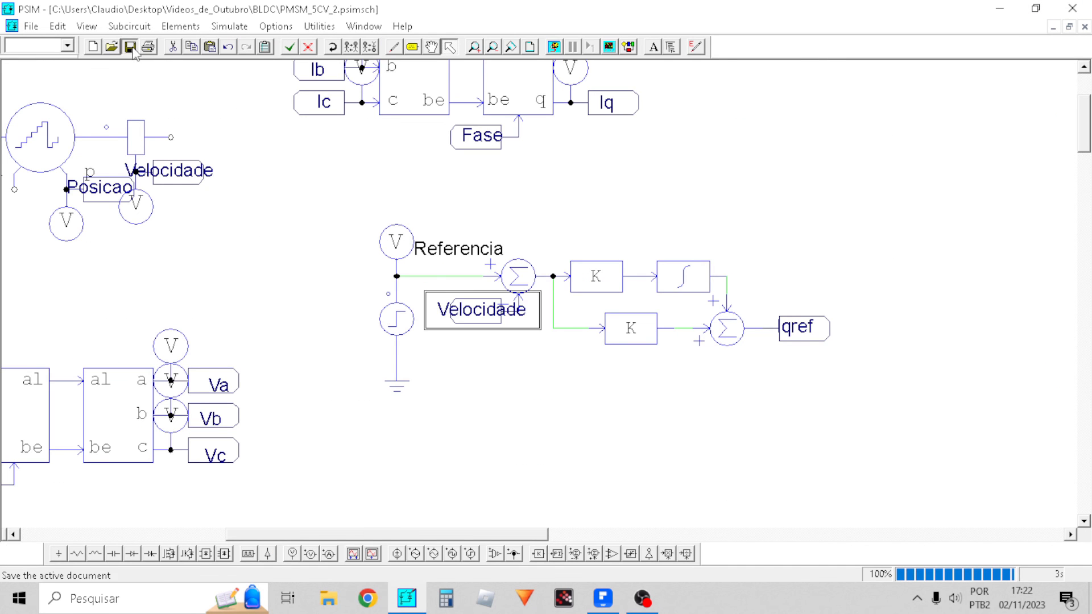
# Review the PMSM drive schematic around the controlled voltage sources, motor, sensors and current control loop
pyautogui.moveTo(356, 541); pyautogui.dragTo(149, 538)
pyautogui.scroll(3, 181, 404)
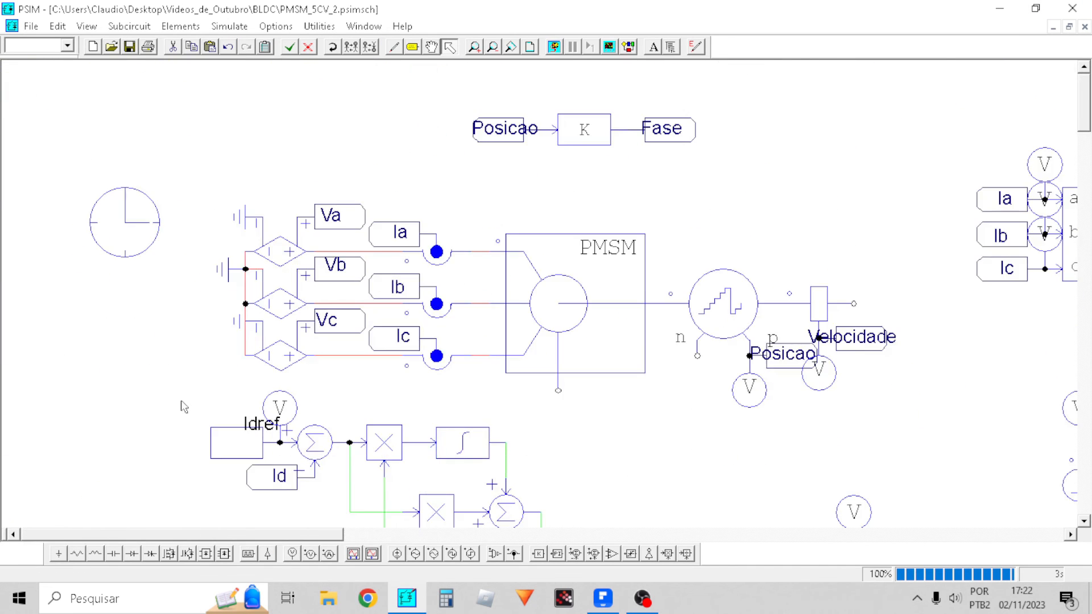
pyautogui.click(123, 67)
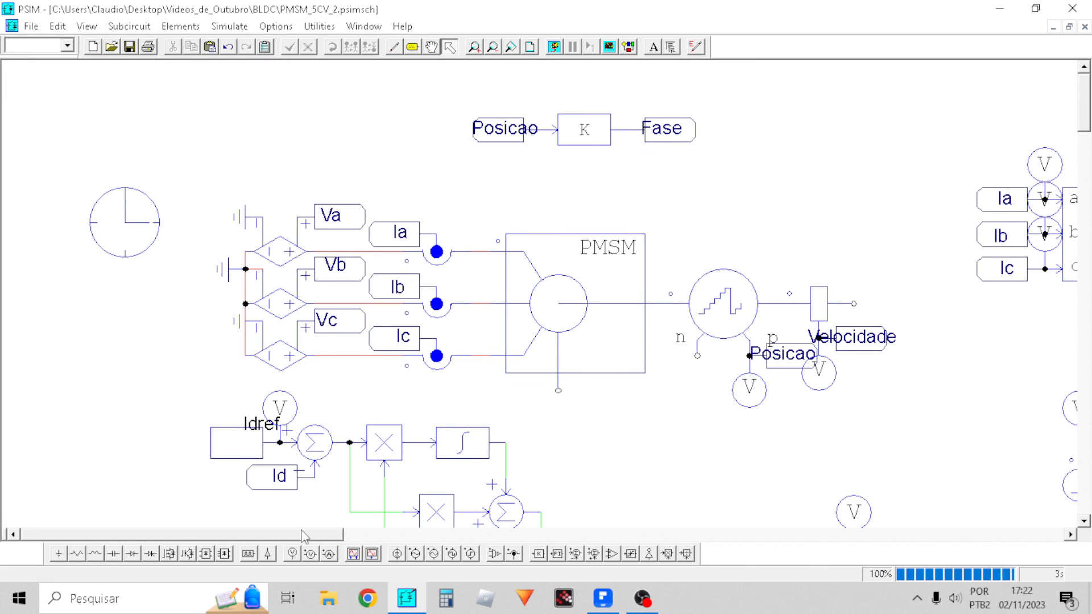
pyautogui.moveTo(301, 538); pyautogui.dragTo(274, 568)
pyautogui.moveTo(496, 396); pyautogui.dragTo(169, 170)
pyautogui.click(407, 168)
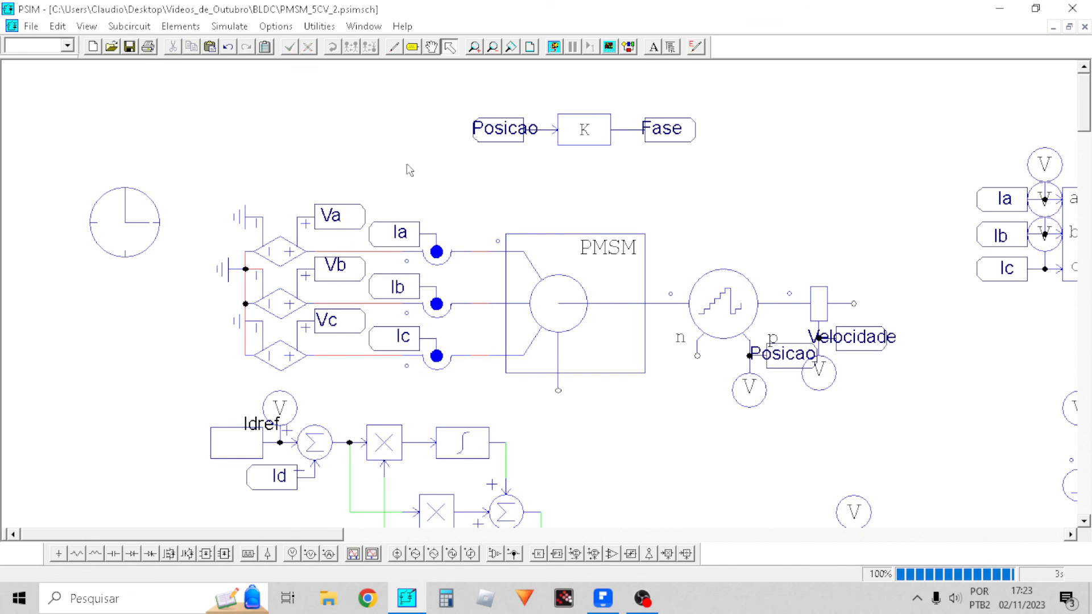
pyautogui.click(626, 362)
pyautogui.click(725, 436)
pyautogui.moveTo(329, 538); pyautogui.dragTo(343, 538)
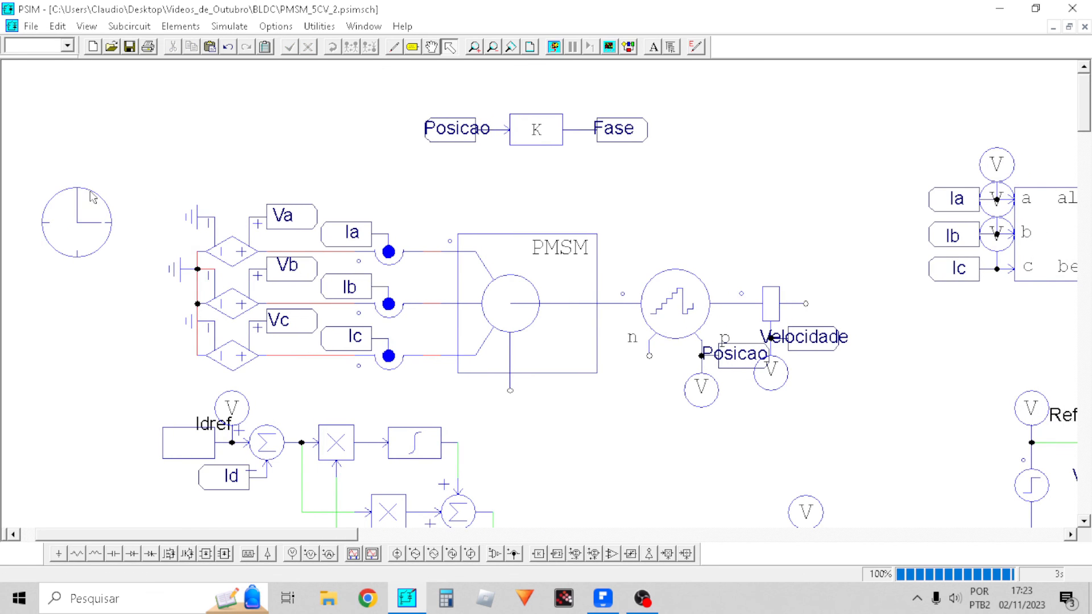
# Inspect the time step in the simulation control settings and close them
pyautogui.doubleClick(89, 216)
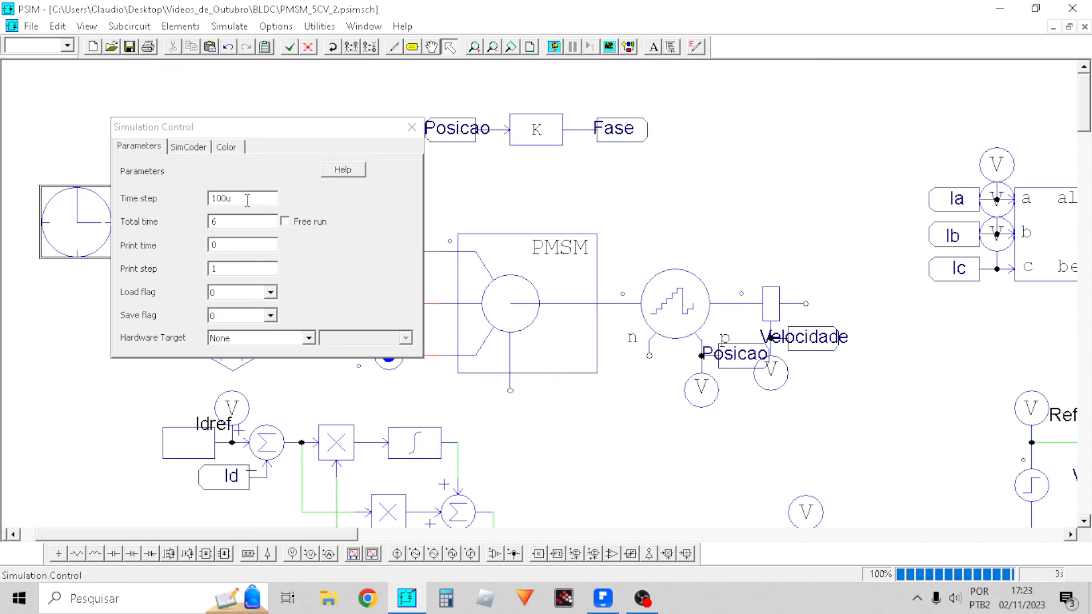
pyautogui.moveTo(247, 200); pyautogui.dragTo(176, 199)
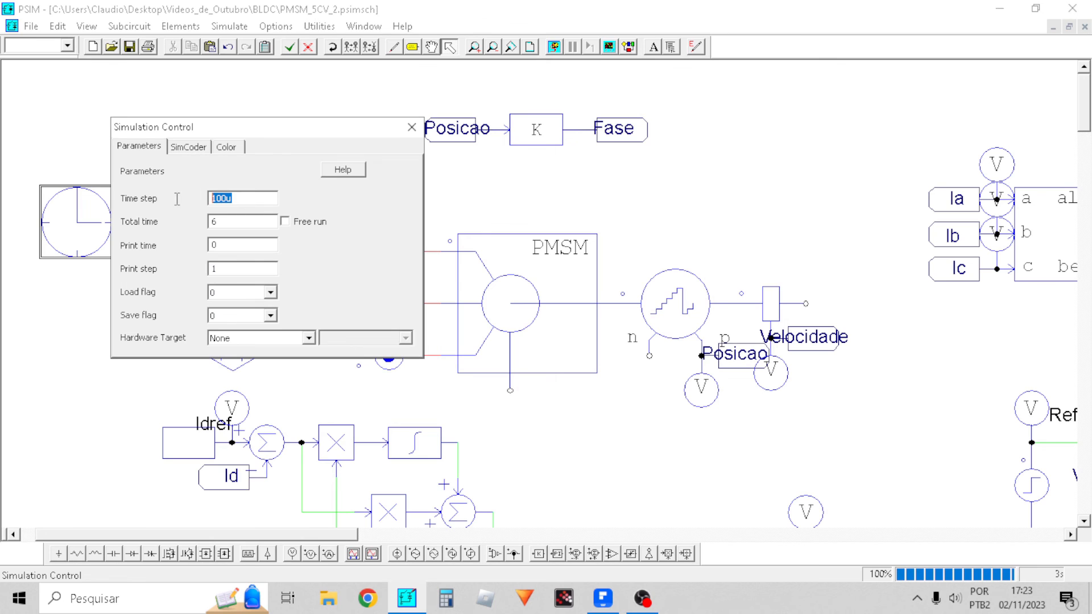
pyautogui.click(411, 127)
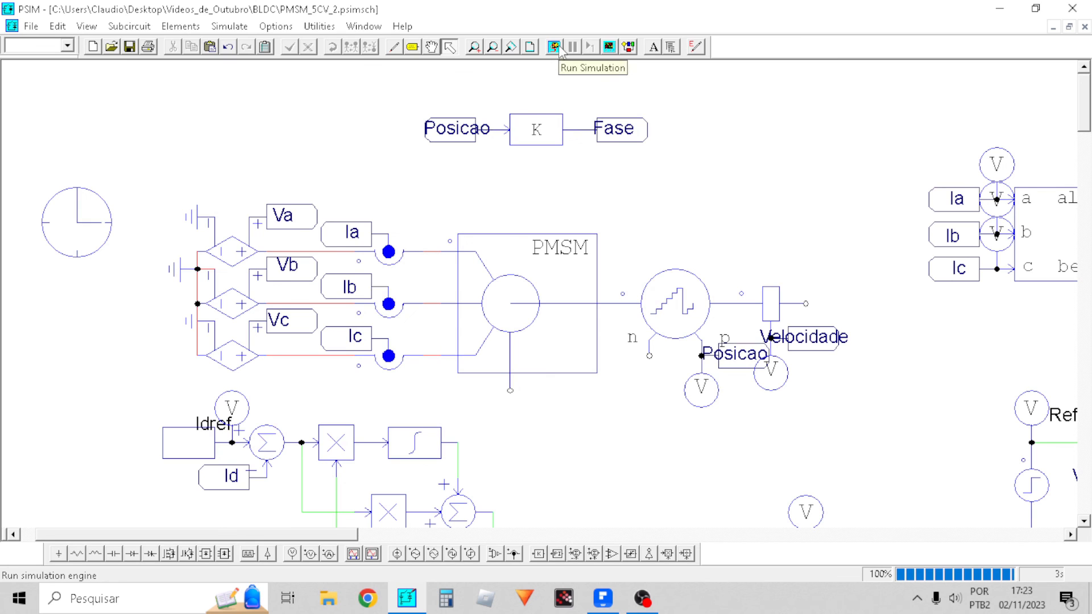
# Run the simulation again and plot the Referencia and Velocidade curves together in a maximized waveform view
pyautogui.click(554, 47)
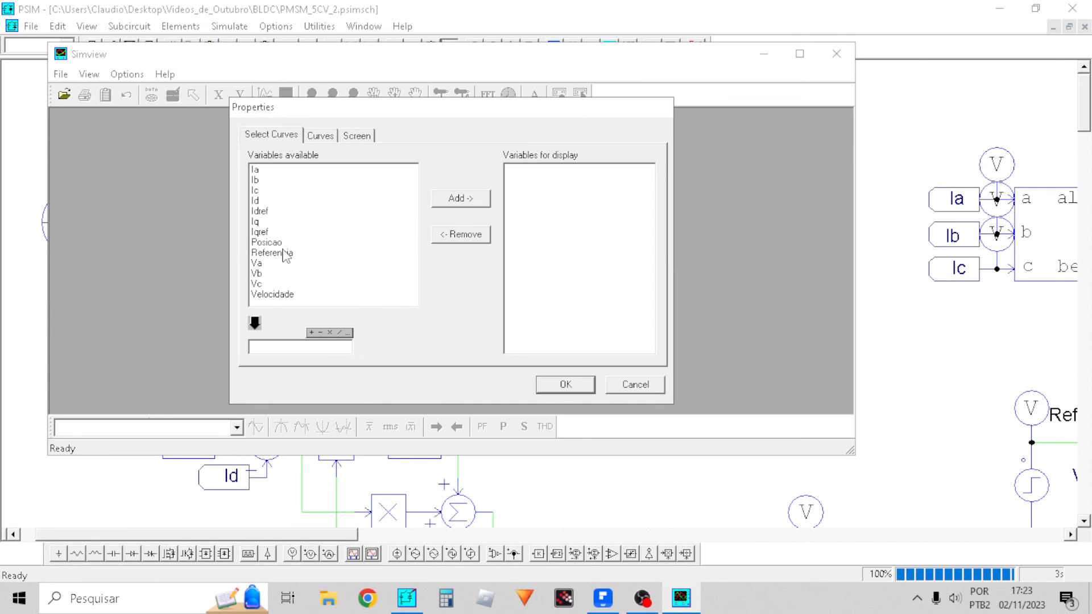
pyautogui.click(273, 253)
pyautogui.keyDown('ctrl'); pyautogui.click(279, 294); pyautogui.keyUp('ctrl')
pyautogui.click(462, 198)
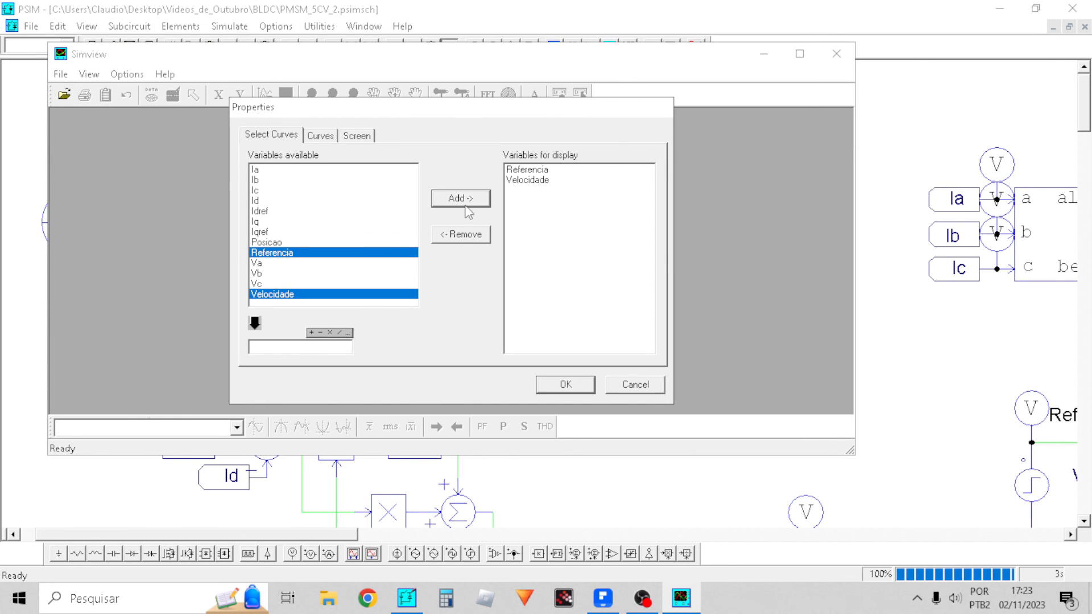
pyautogui.click(551, 386)
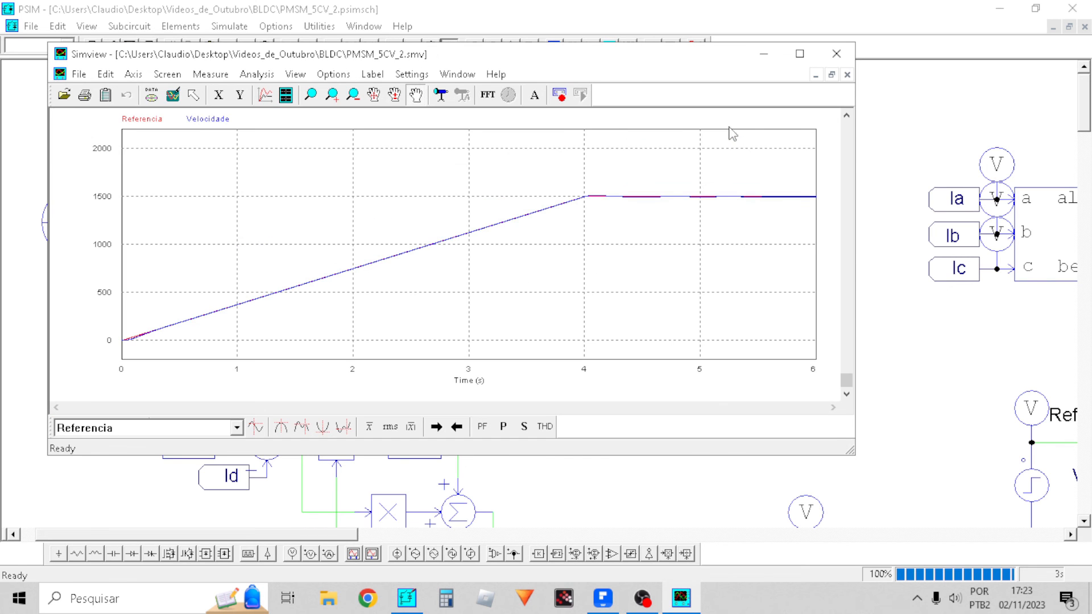
pyautogui.click(799, 54)
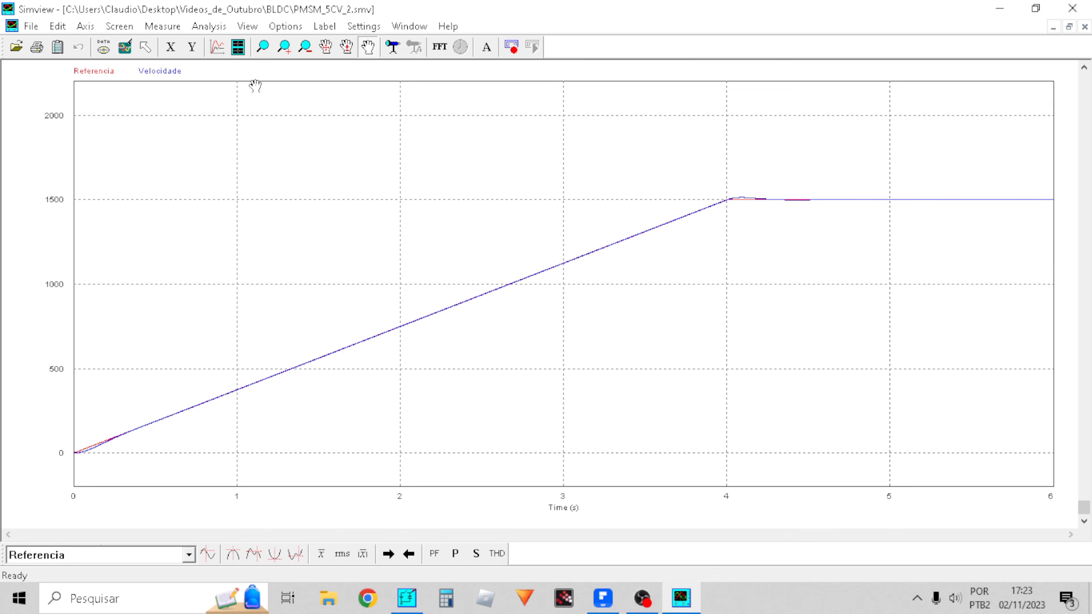
# Add a second plot with the Id and Idref curves below the Referencia and Velocidade plot
pyautogui.click(239, 48)
pyautogui.click(368, 251)
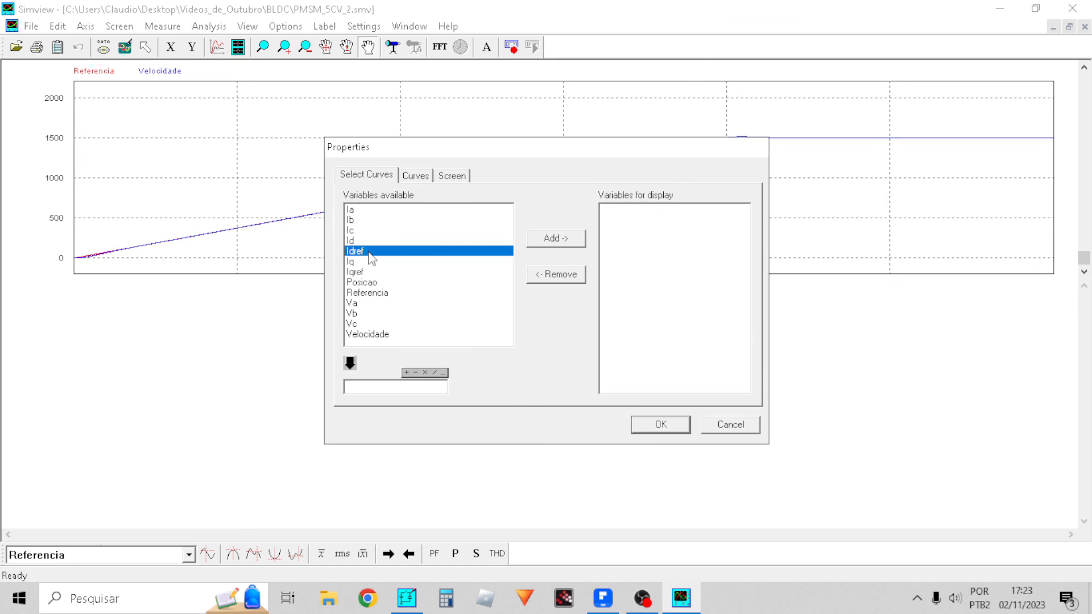
pyautogui.keyDown('shift'); pyautogui.click(364, 239); pyautogui.keyUp('shift')
pyautogui.click(556, 238)
pyautogui.click(661, 424)
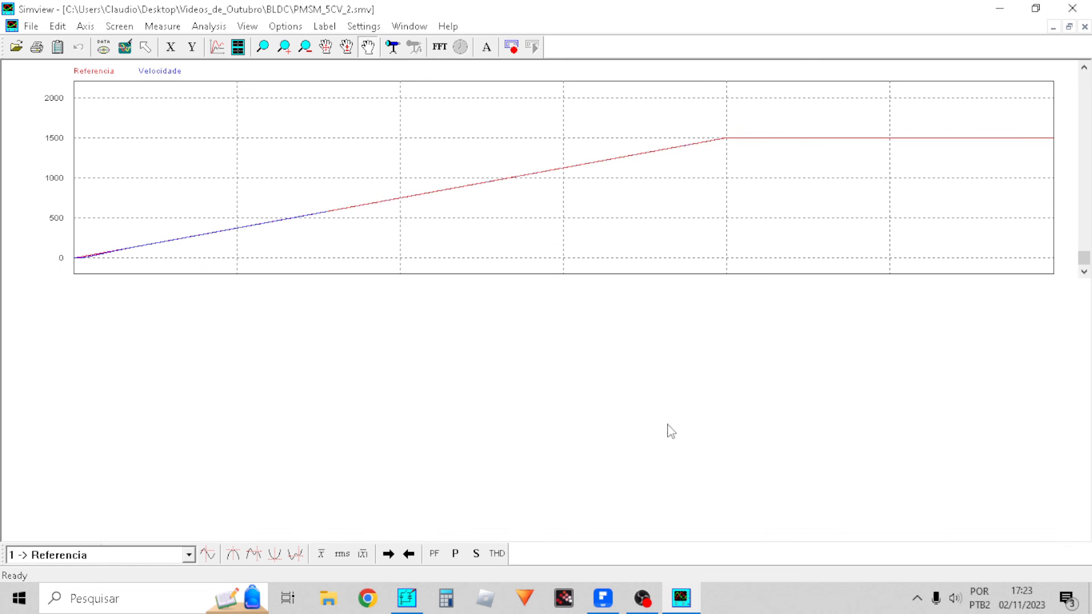
# Include the Iq and Iqref curves in the existing Id and Idref plot
pyautogui.click(239, 47)
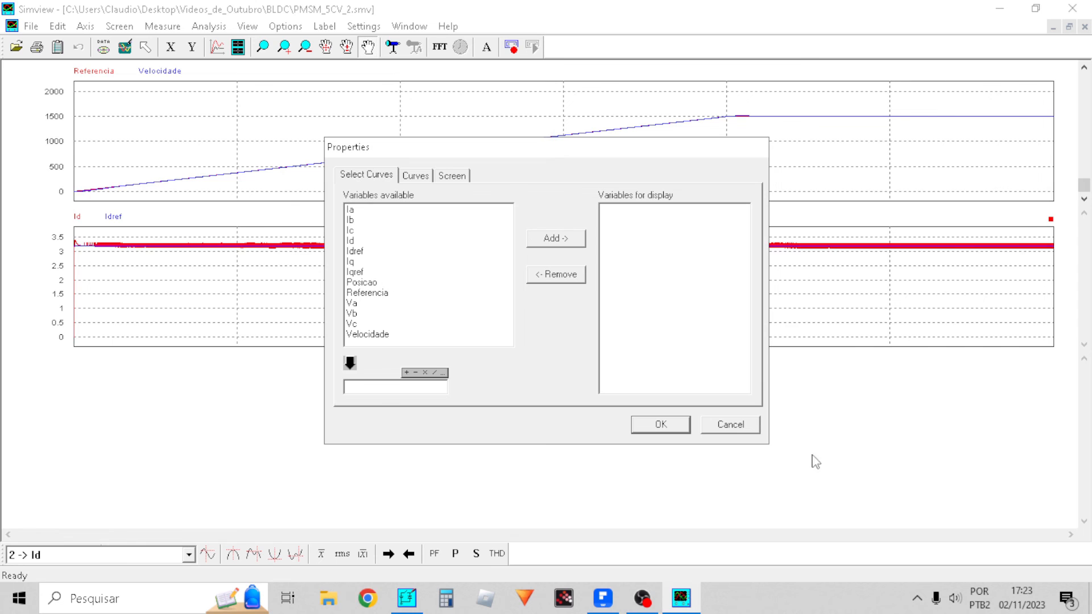
pyautogui.click(736, 427)
pyautogui.doubleClick(700, 373)
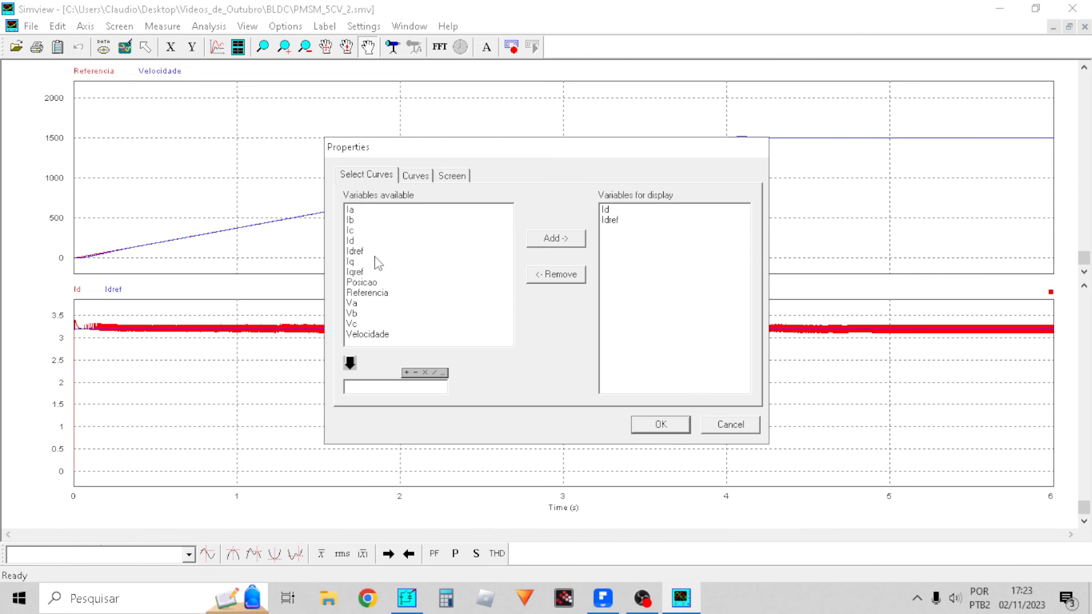
pyautogui.click(356, 262)
pyautogui.keyDown('ctrl'); pyautogui.click(367, 282); pyautogui.keyUp('ctrl')
pyautogui.keyDown('ctrl'); pyautogui.click(367, 283); pyautogui.keyUp('ctrl')
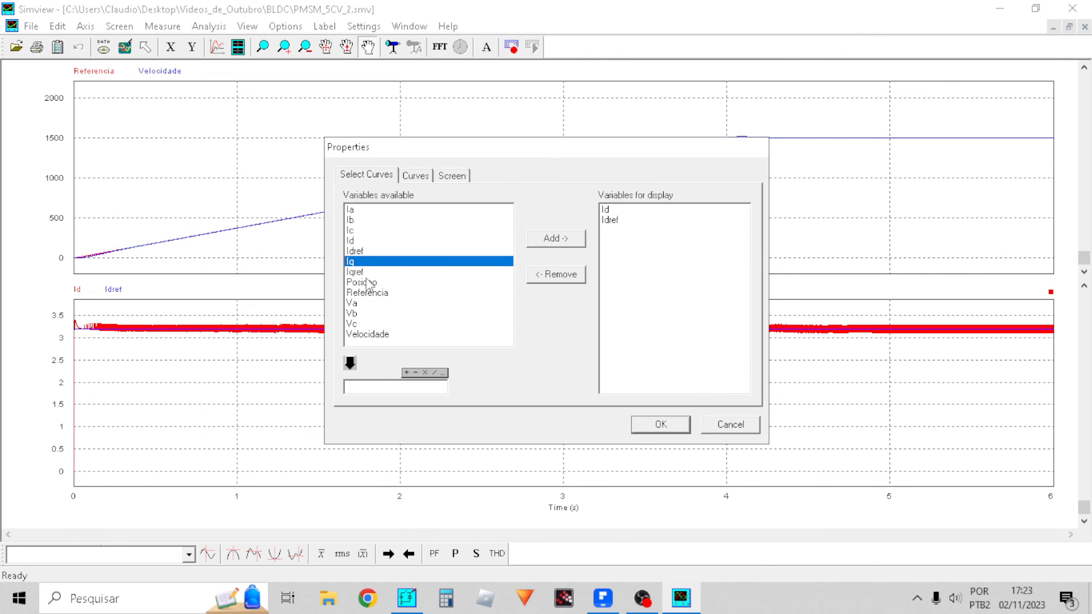
pyautogui.keyDown('ctrl'); pyautogui.click(368, 275); pyautogui.keyUp('ctrl')
pyautogui.click(550, 240)
pyautogui.click(659, 423)
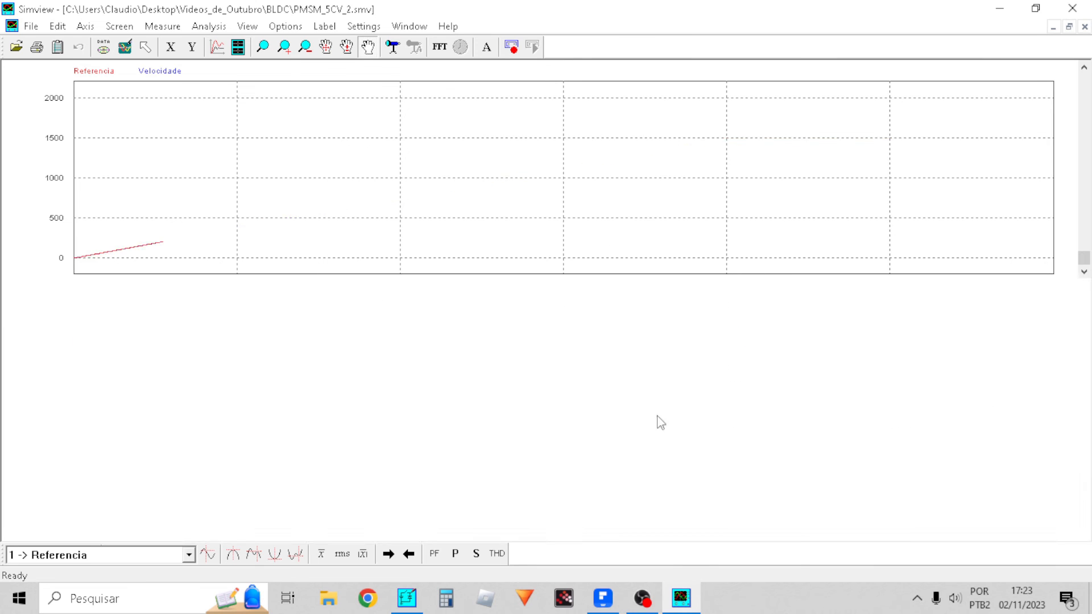
# Add a third plot showing the Posicao curve
pyautogui.click(237, 46)
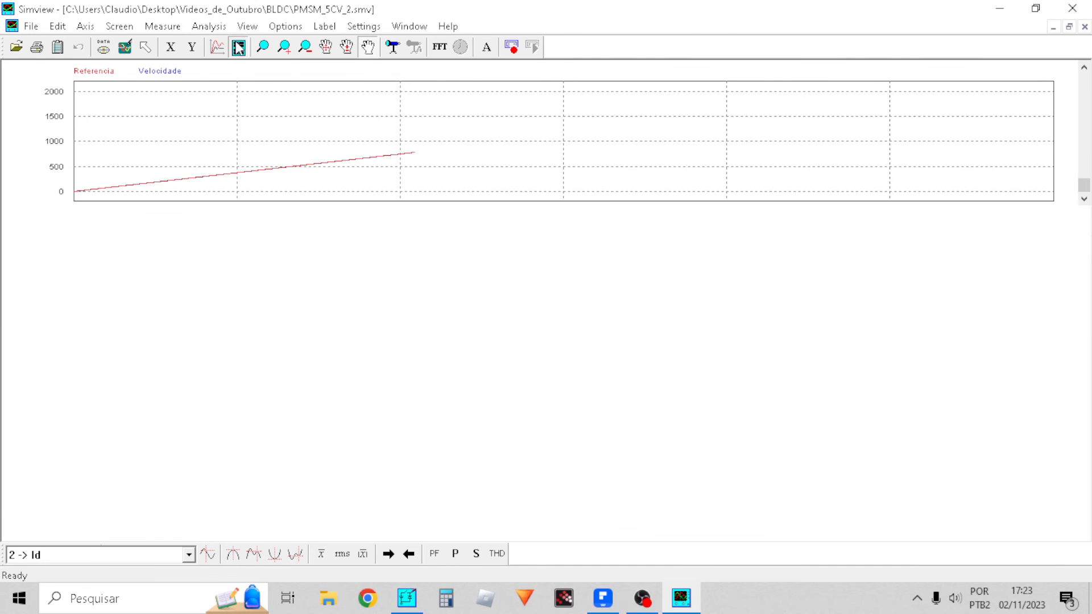
pyautogui.click(375, 283)
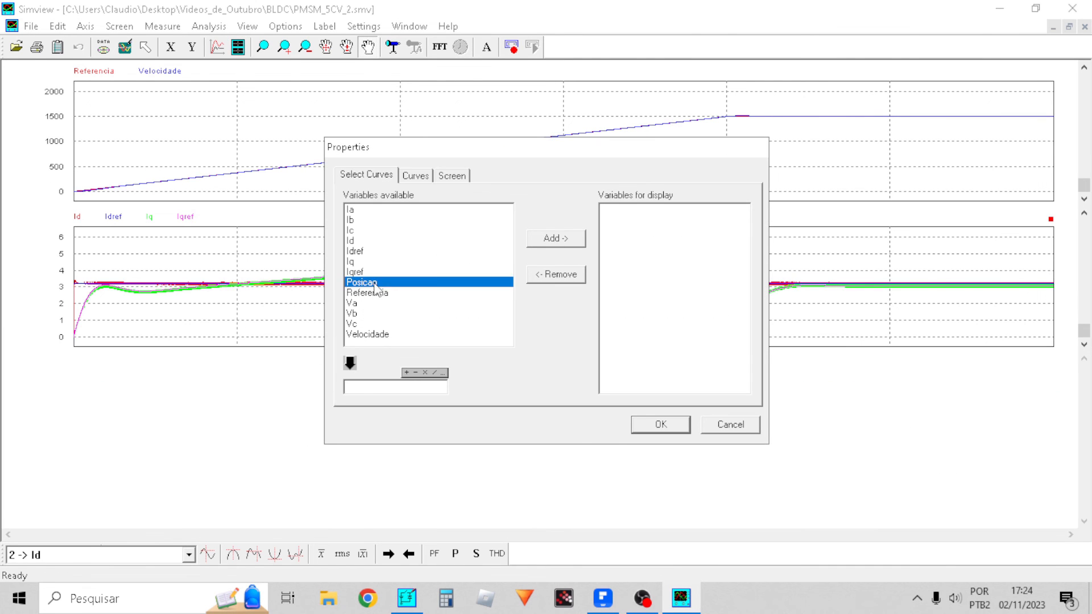
pyautogui.click(551, 240)
pyautogui.click(660, 426)
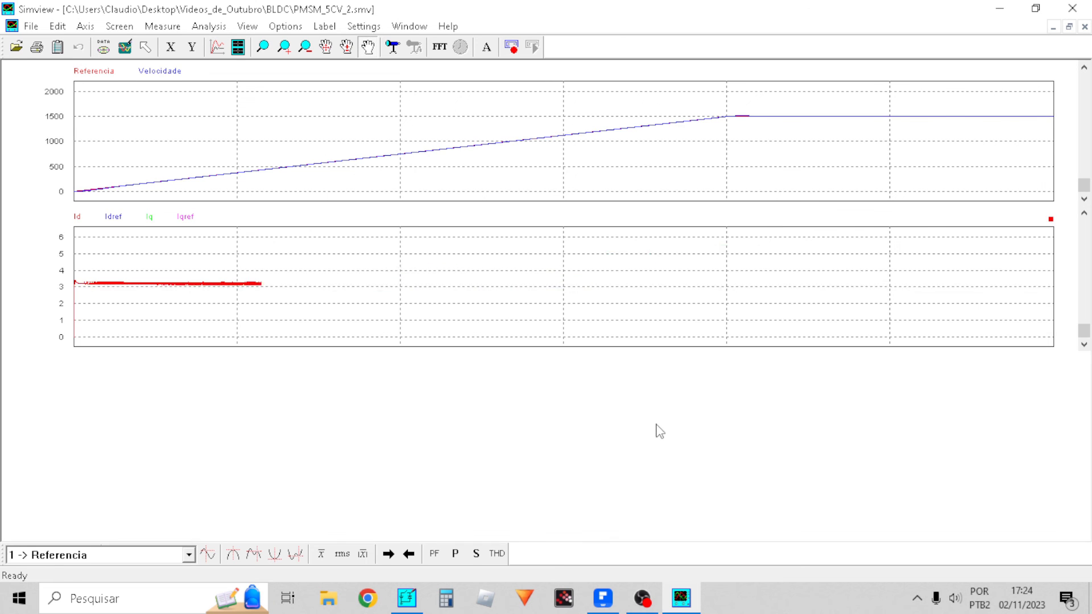